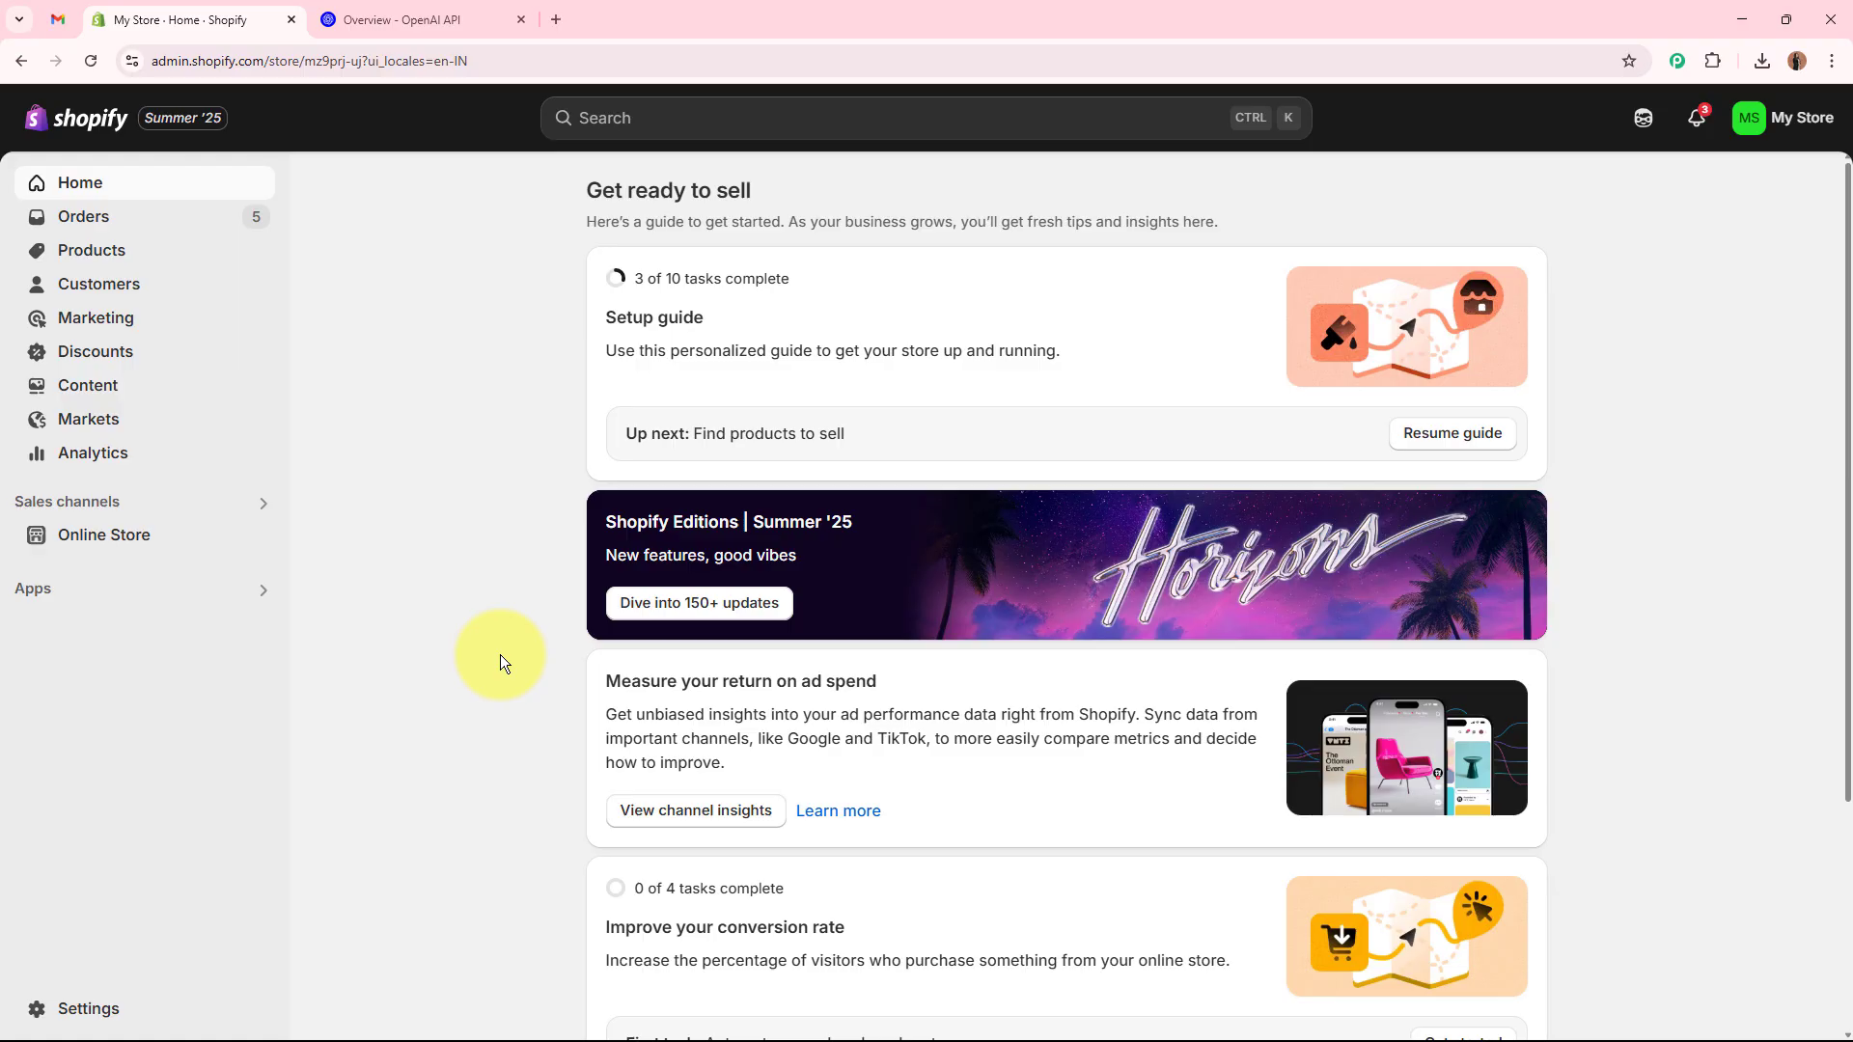
Look over the OpenAI developer platform overview and the drafts under Gmail's Loyalty & Offers and Style Tips & Recommendations labels.
left_click(401, 19)
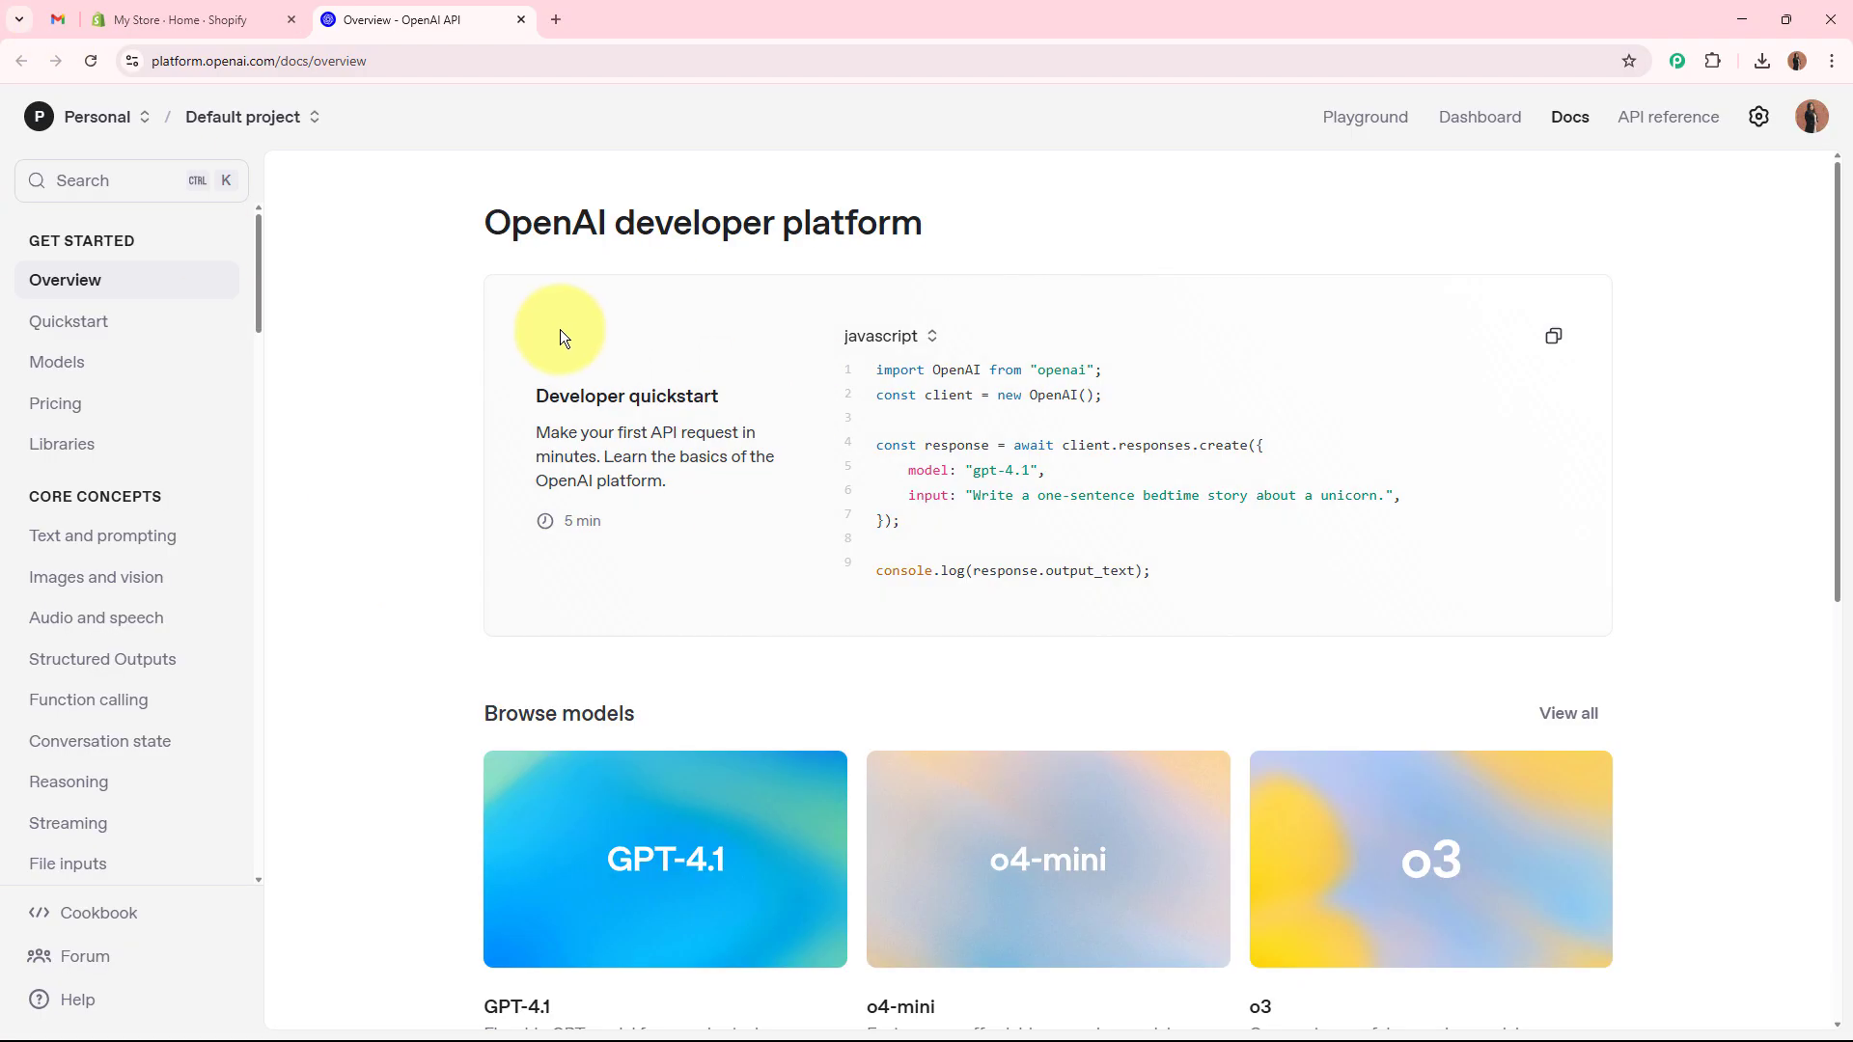
left_click(83, 12)
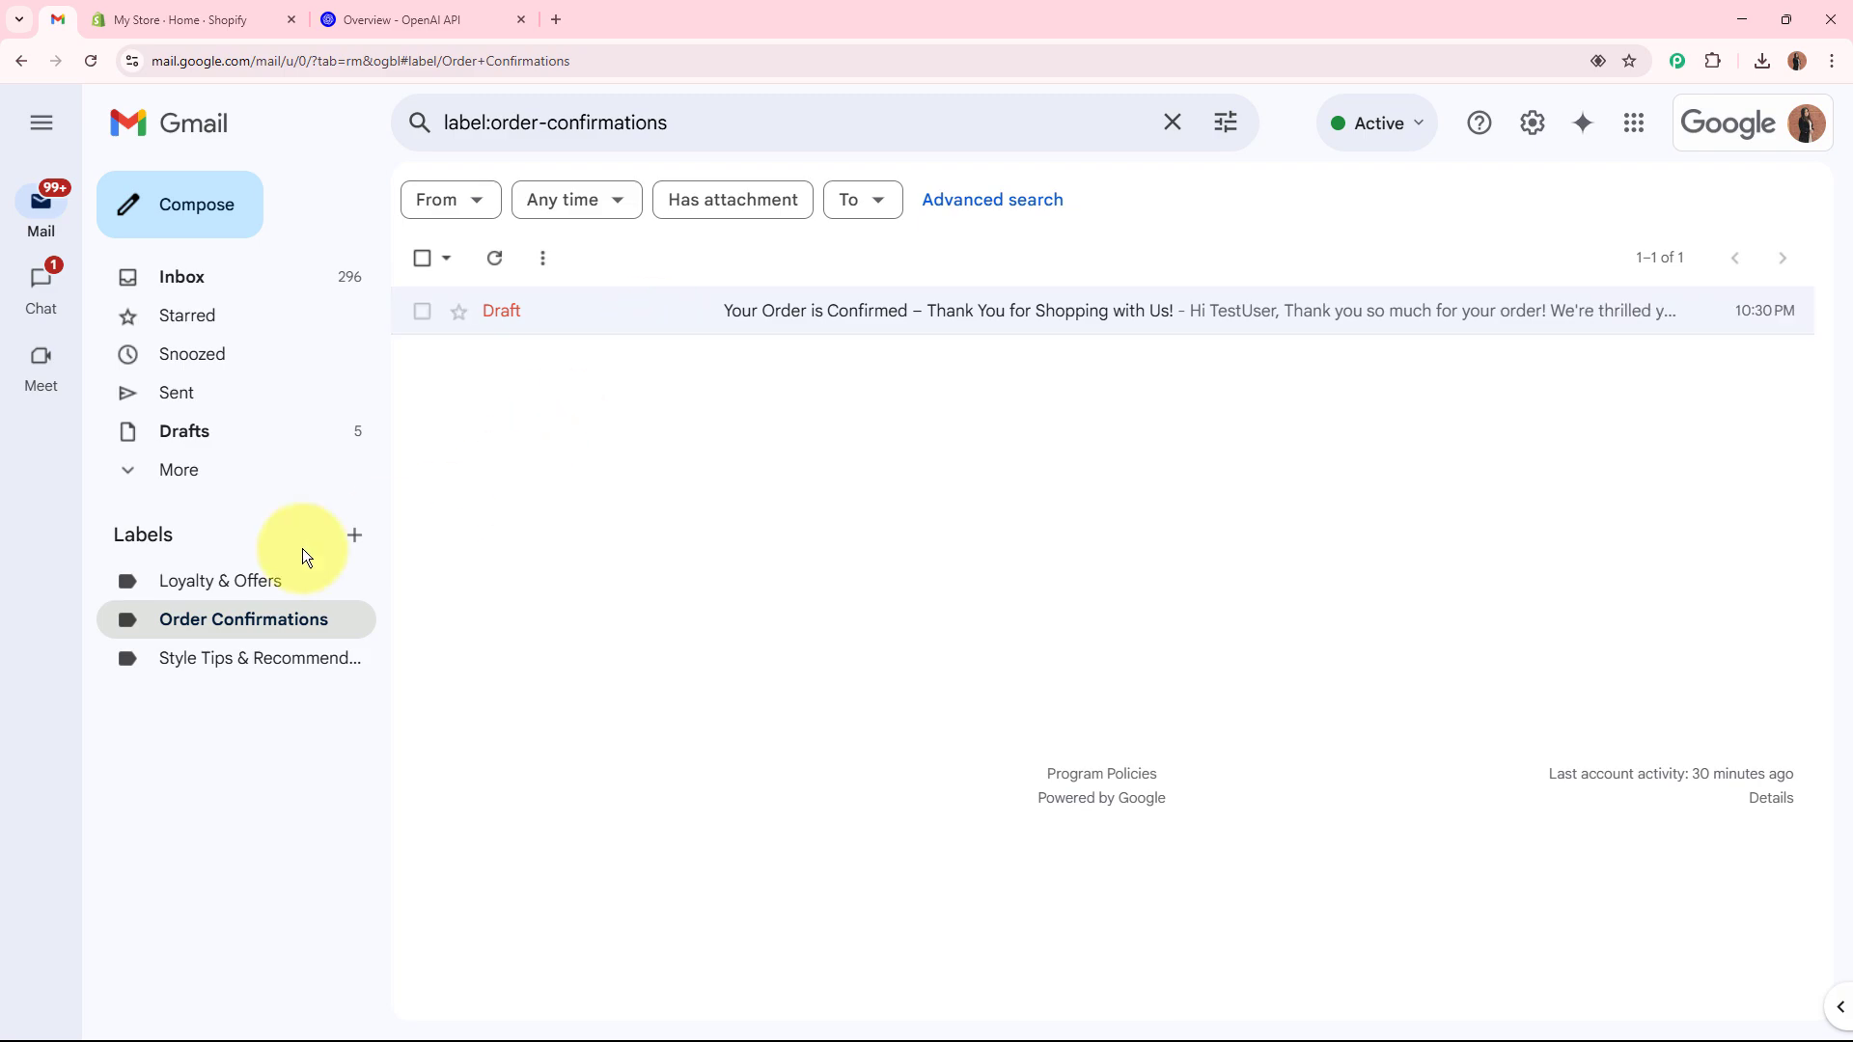
left_click(217, 583)
left_click(215, 655)
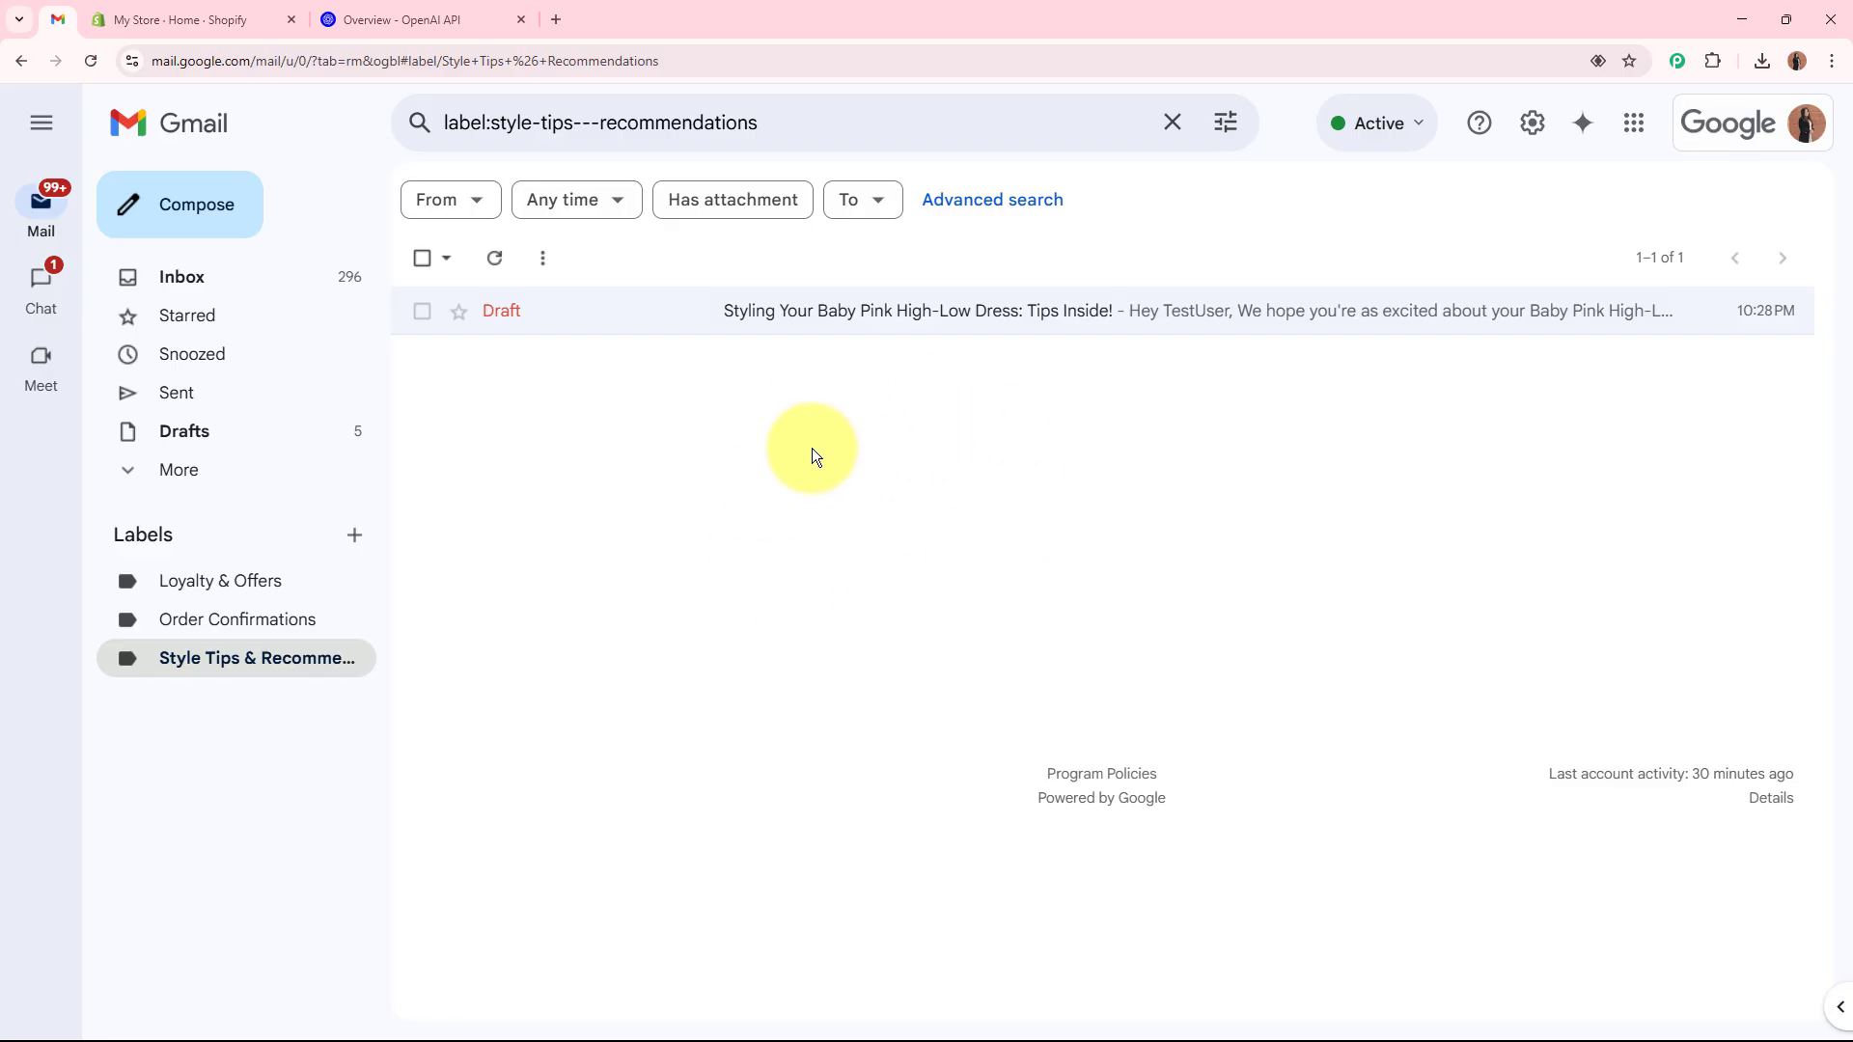
Switch to Shopify, preview the online store and start an immediate purchase of one Elegant Red Knee-Length Dress.
left_click(279, 10)
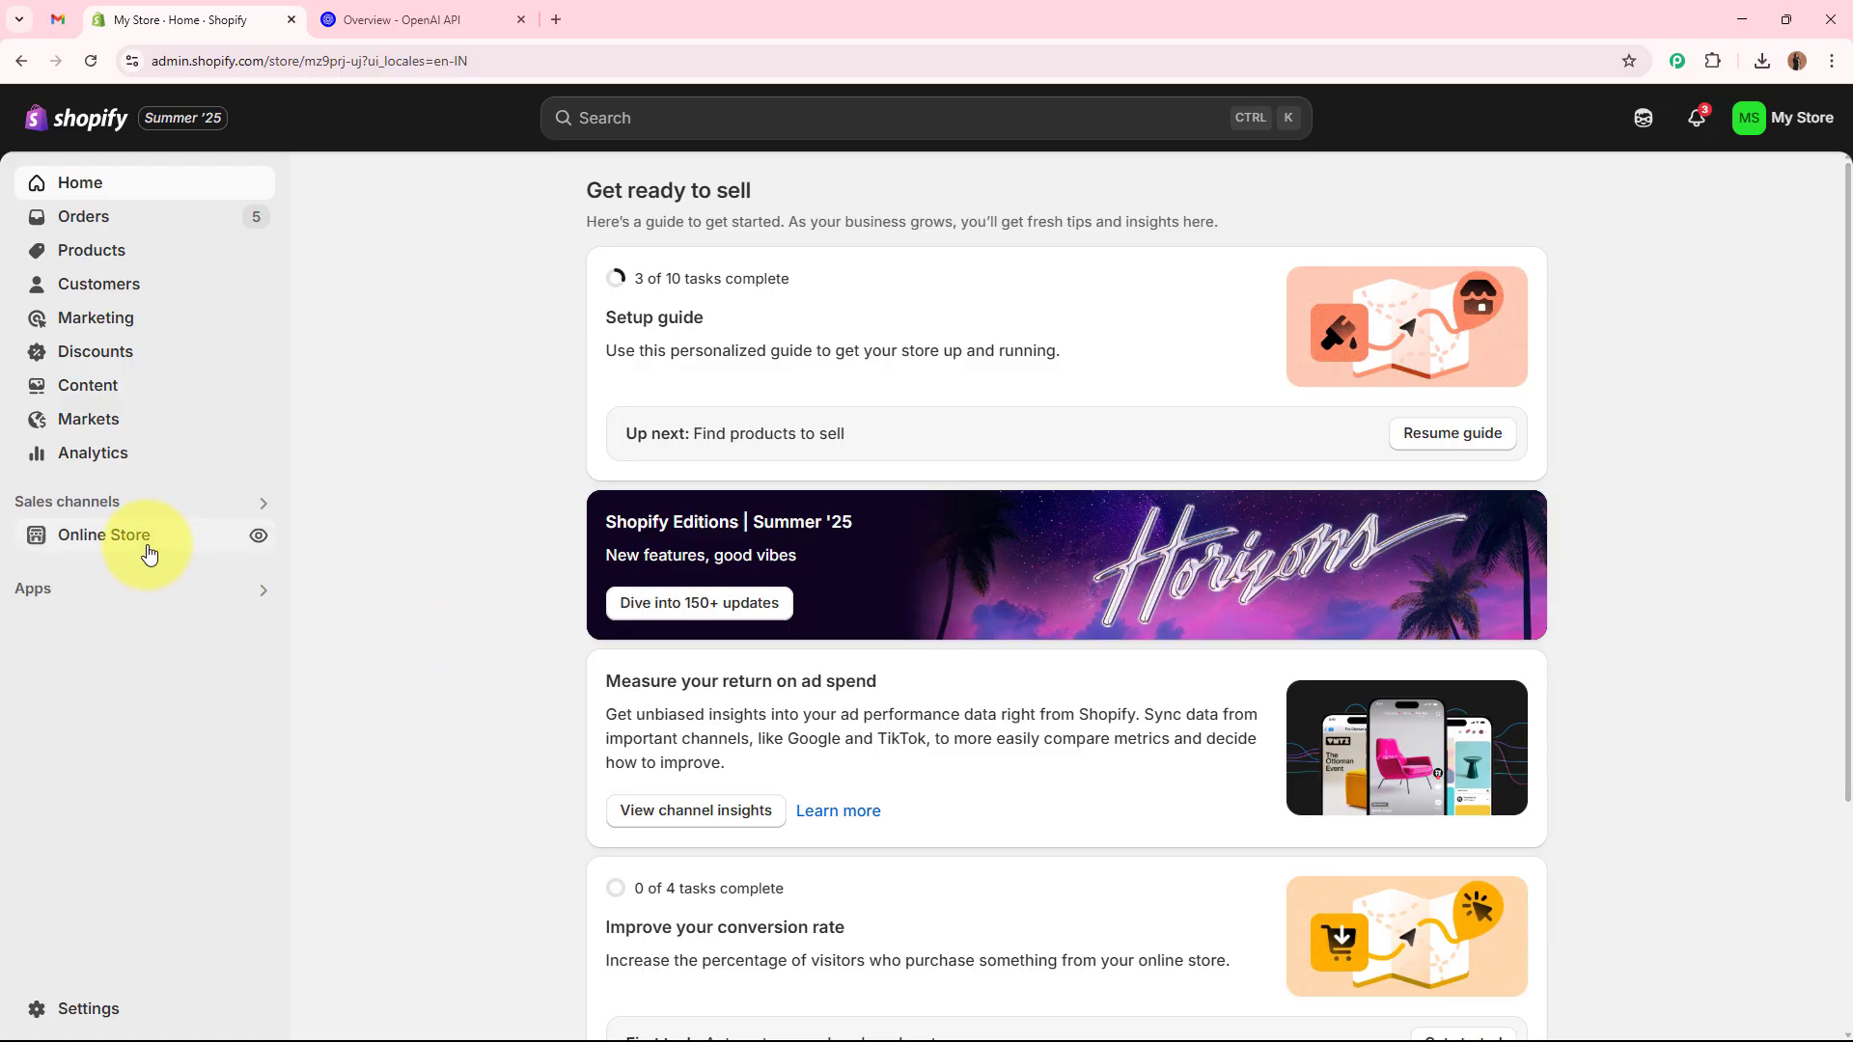
left_click(259, 537)
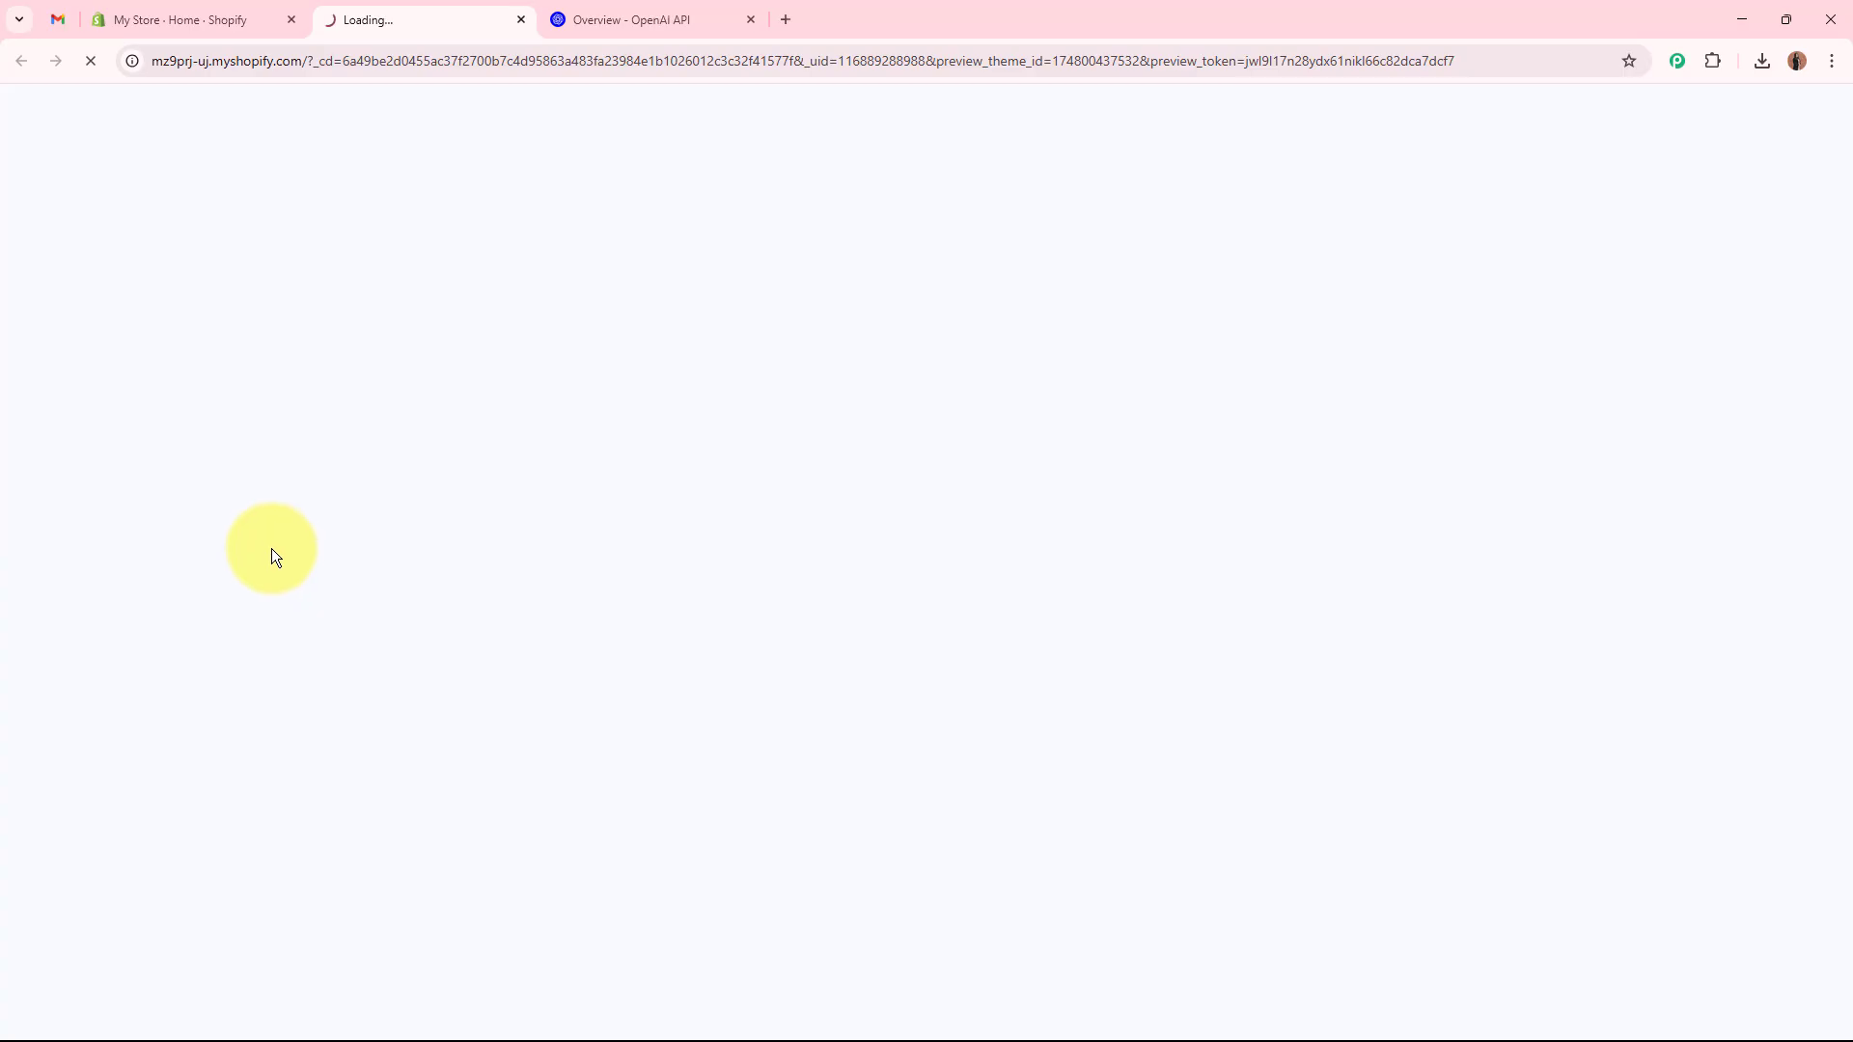
scroll(311, 582, "down", 10)
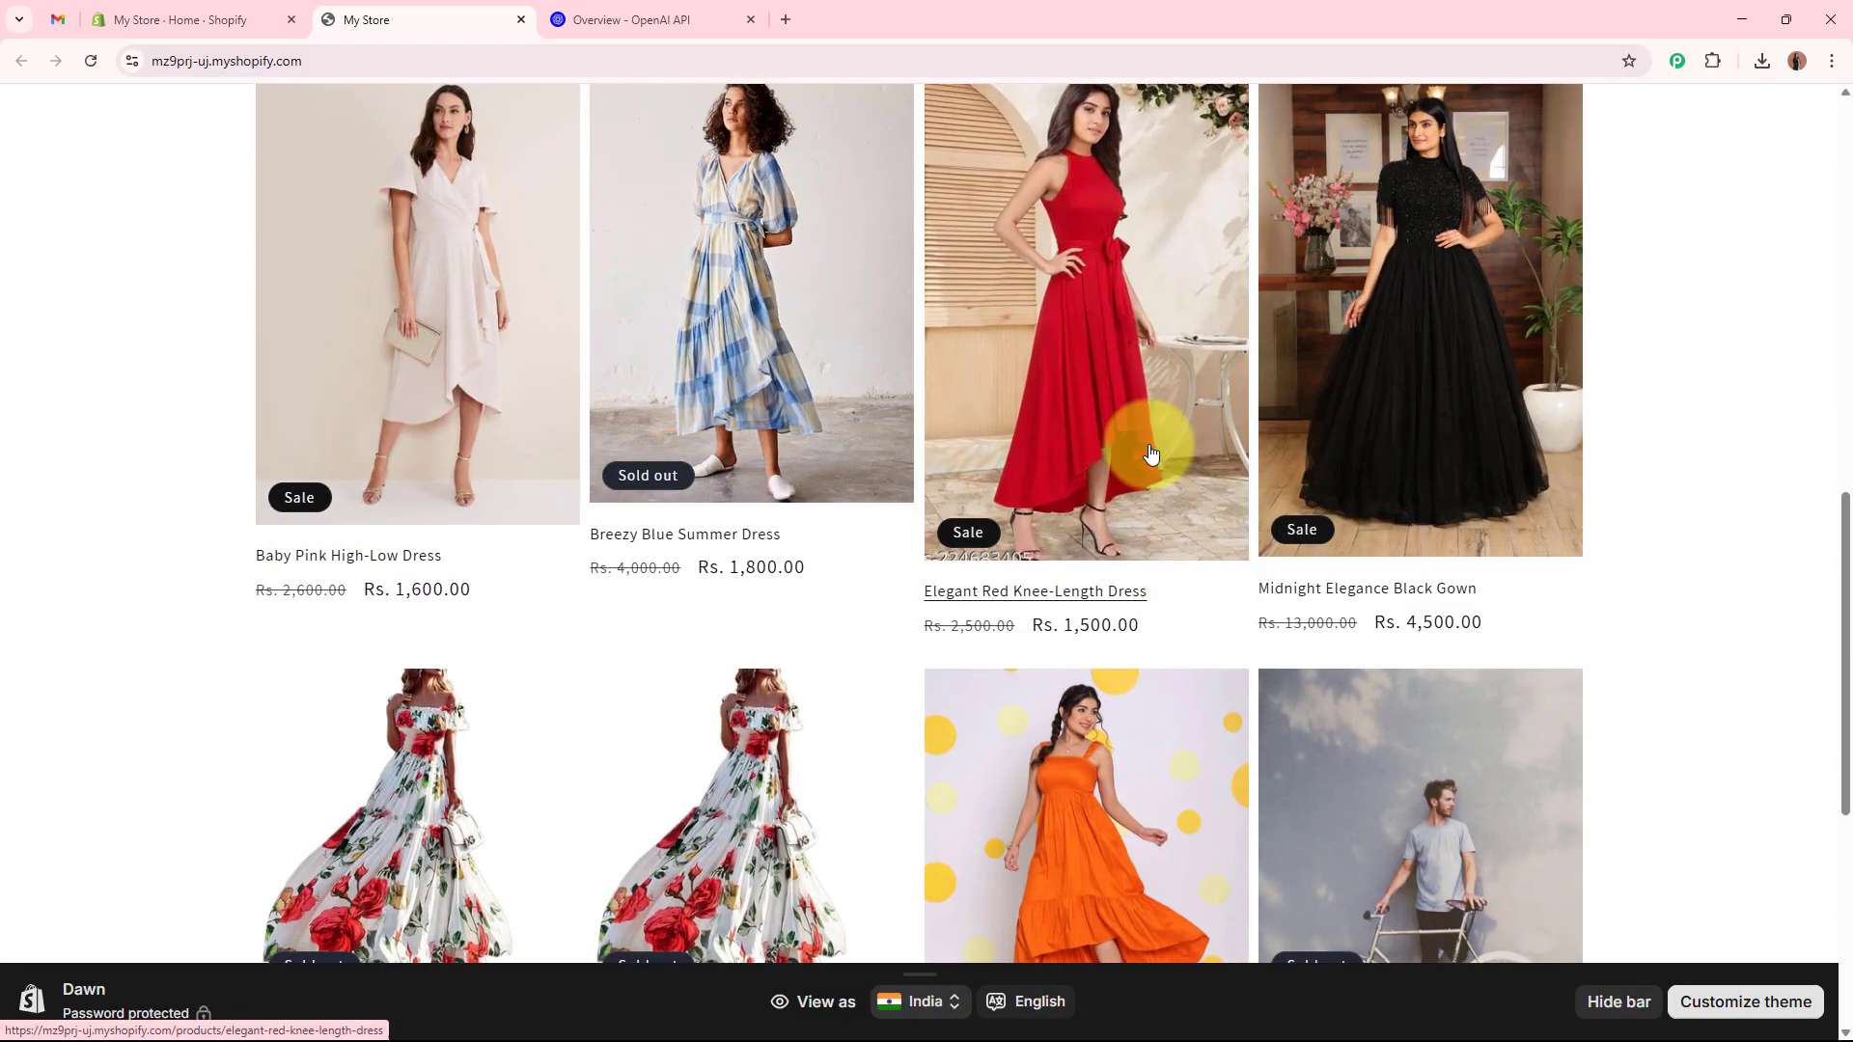
scroll(965, 482, "down", 1)
left_click(1174, 390)
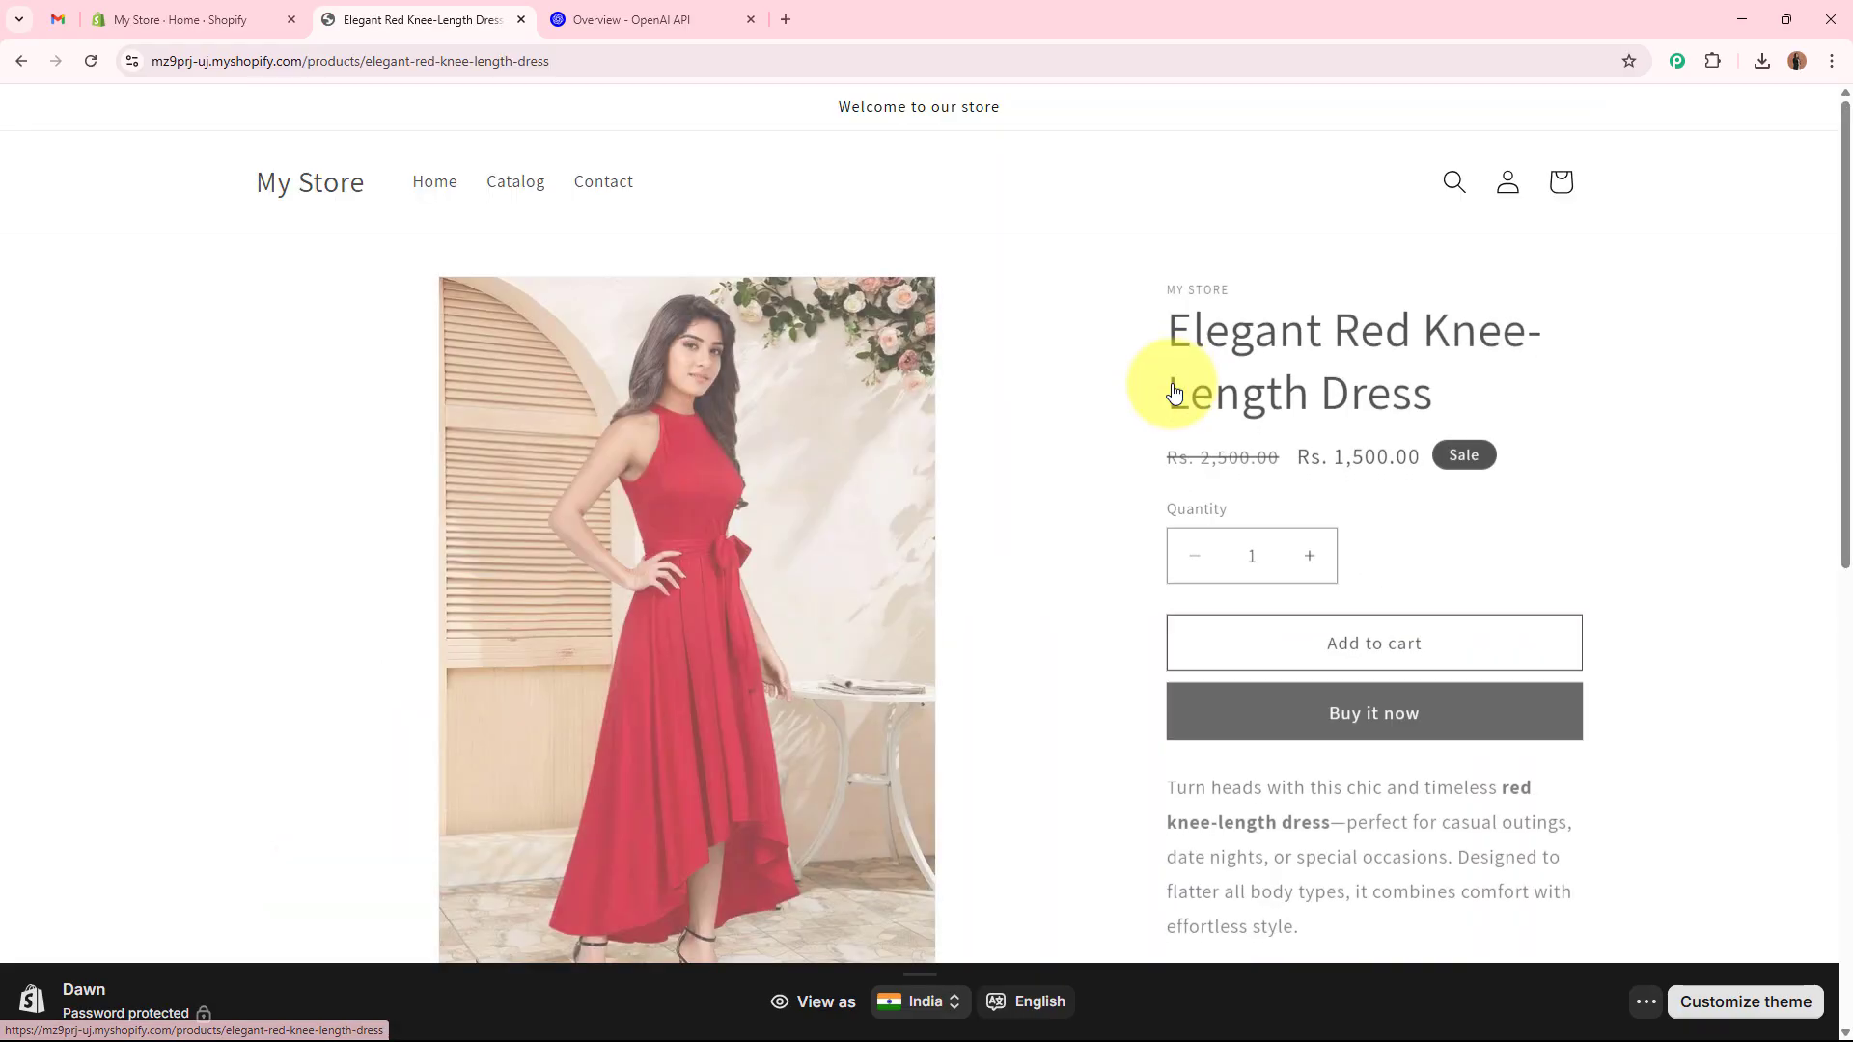
left_click(1303, 705)
Check the customer's contact e-mail, name, delivery address, shipping method and payment details in the checkout form.
scroll(355, 519, "down", 5)
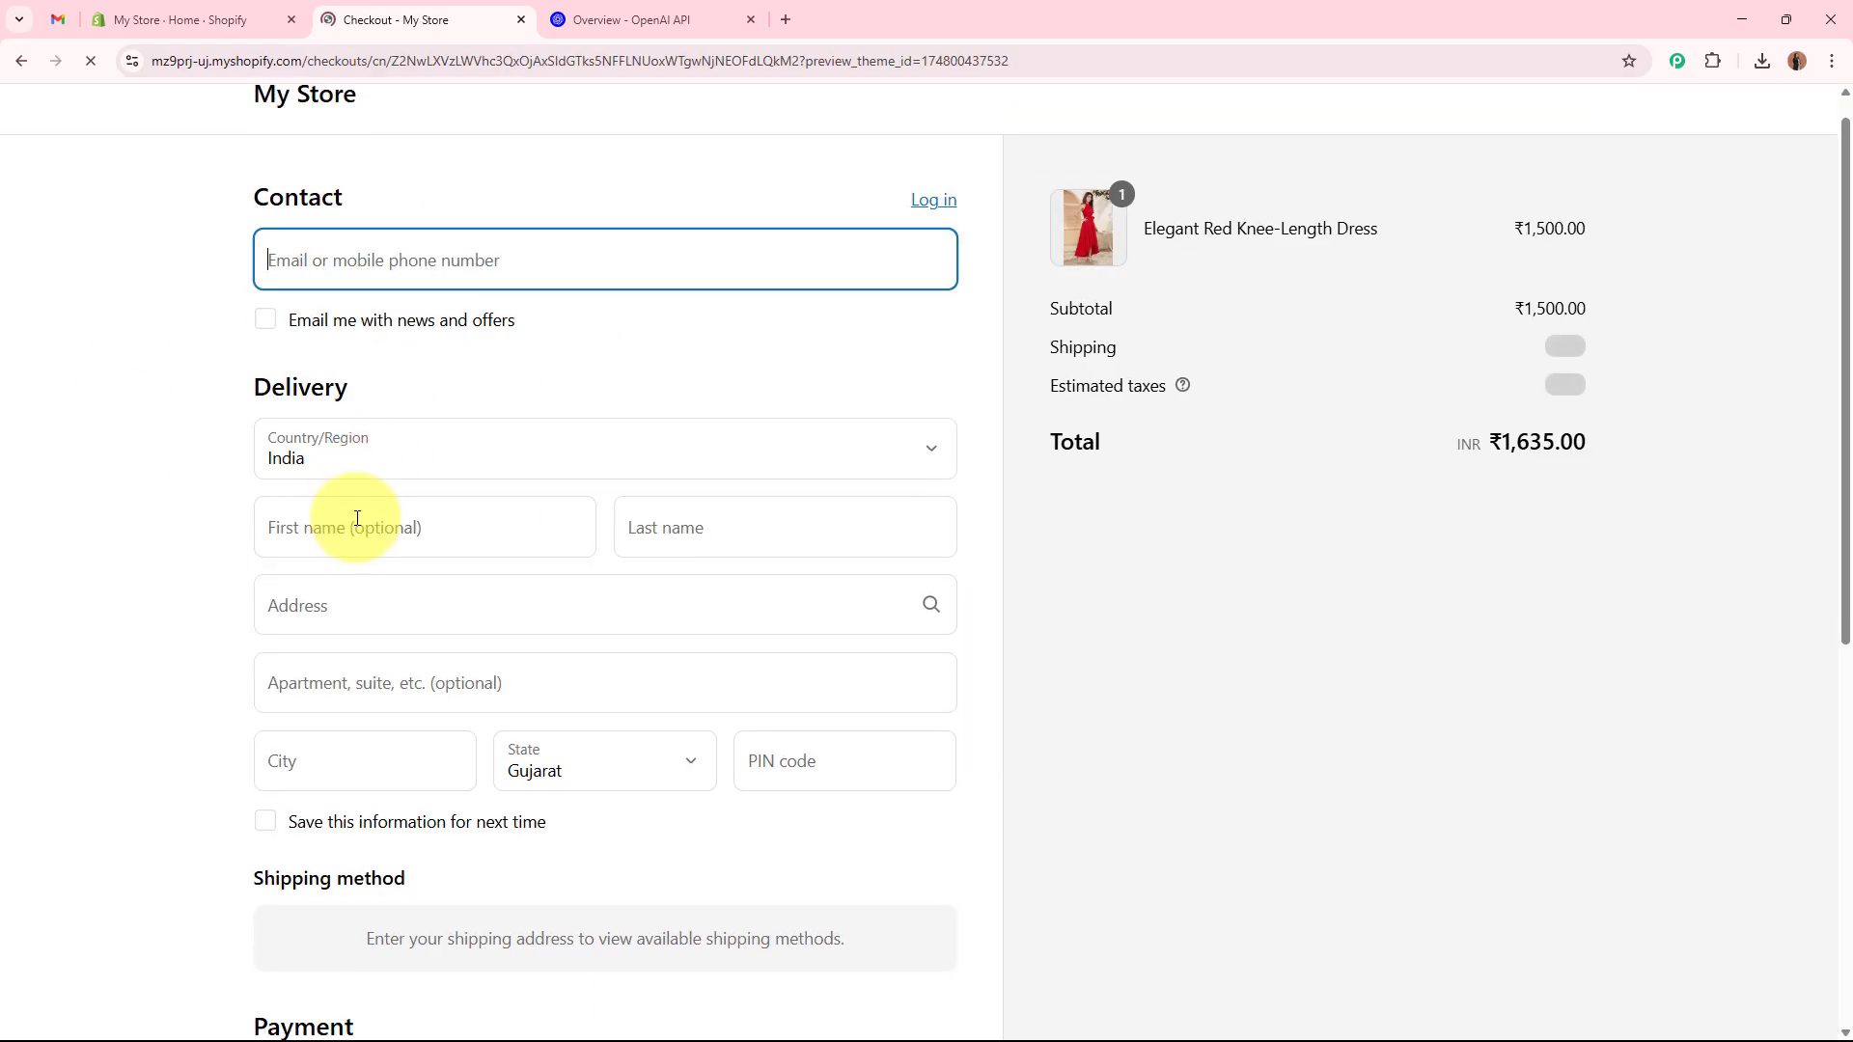
scroll(356, 521, "up", 5)
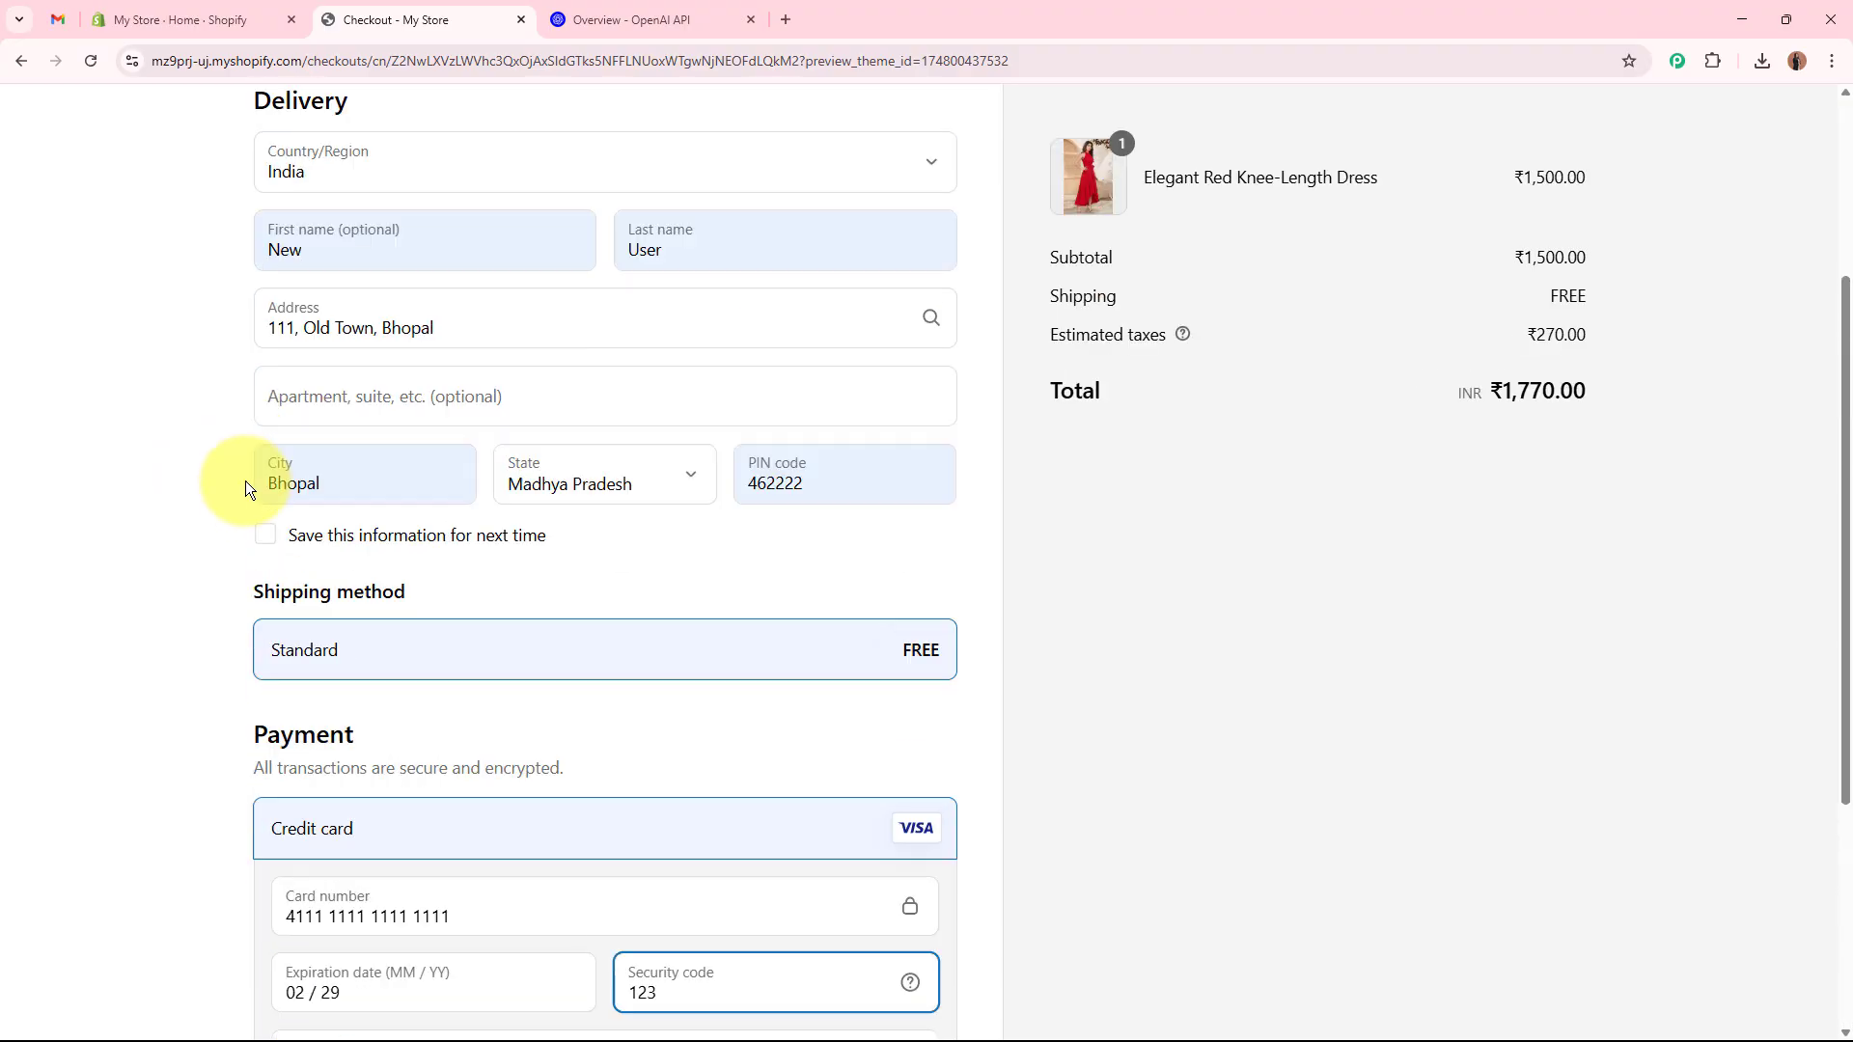
scroll(243, 479, "up", 4)
left_click(531, 300)
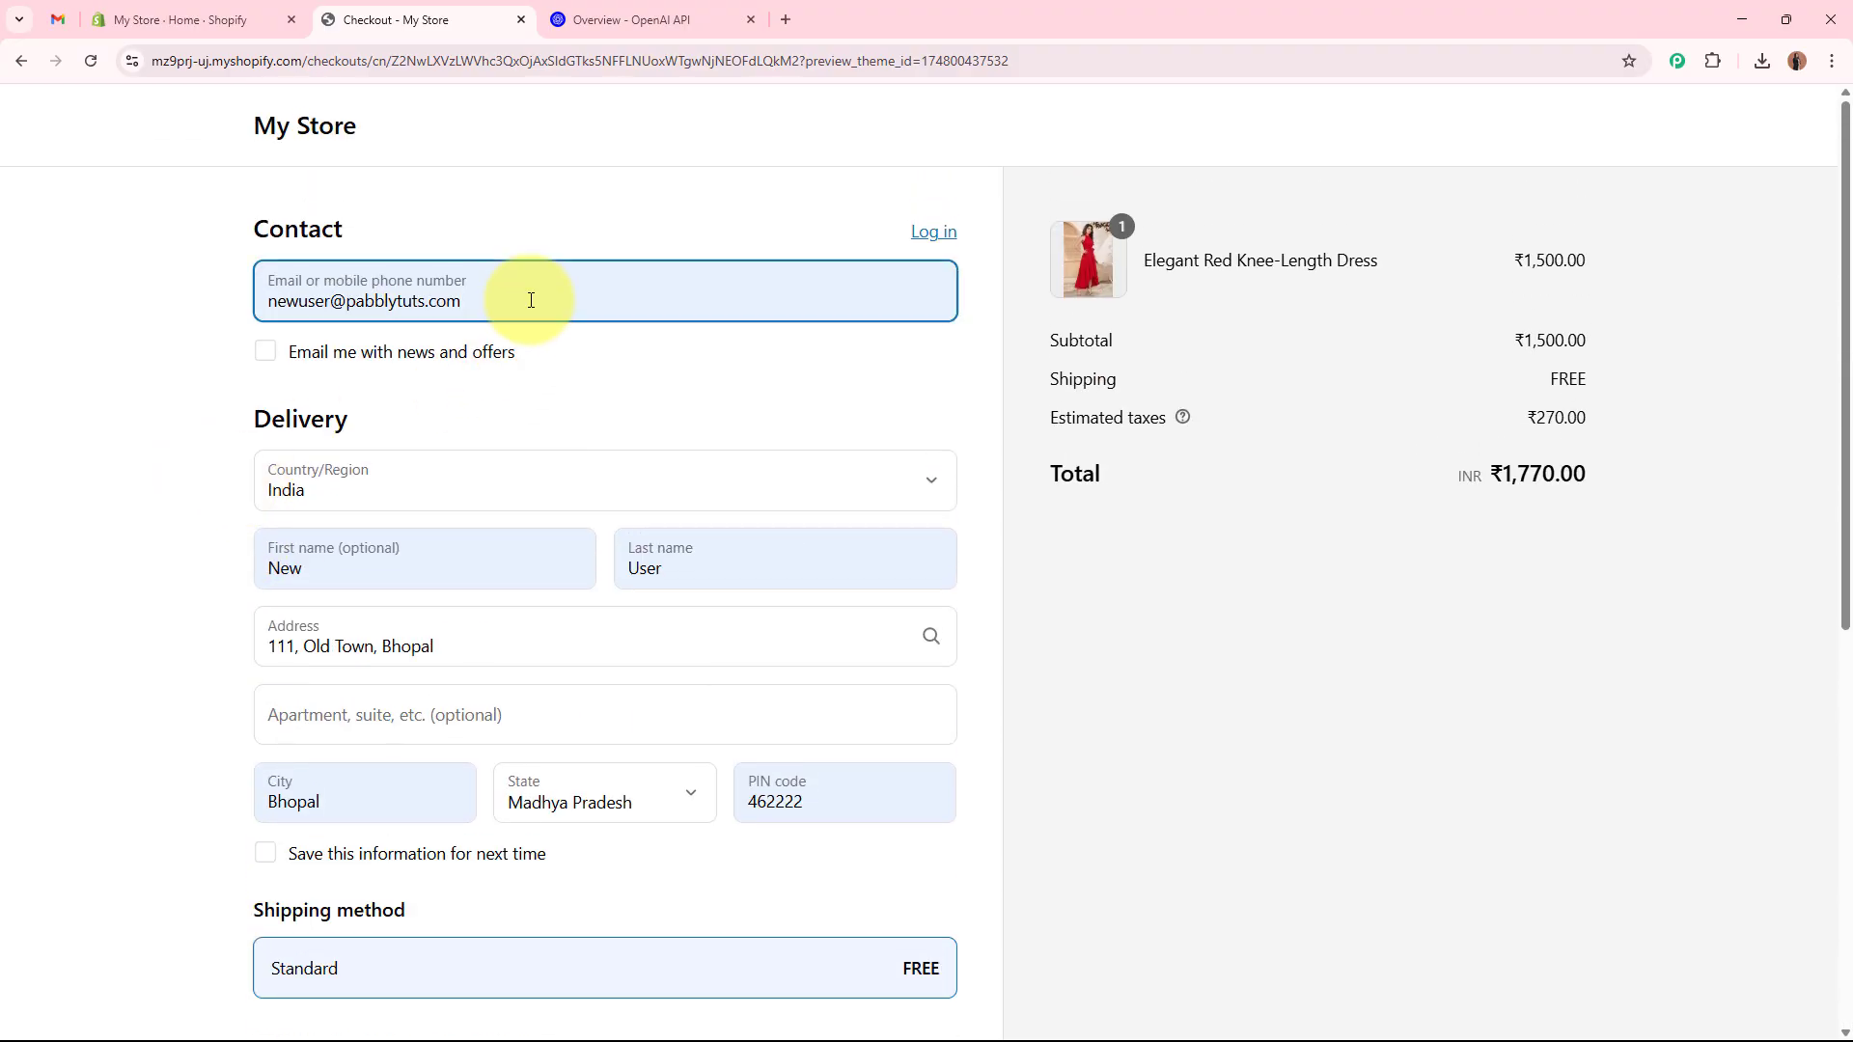
scroll(189, 490, "down", 1)
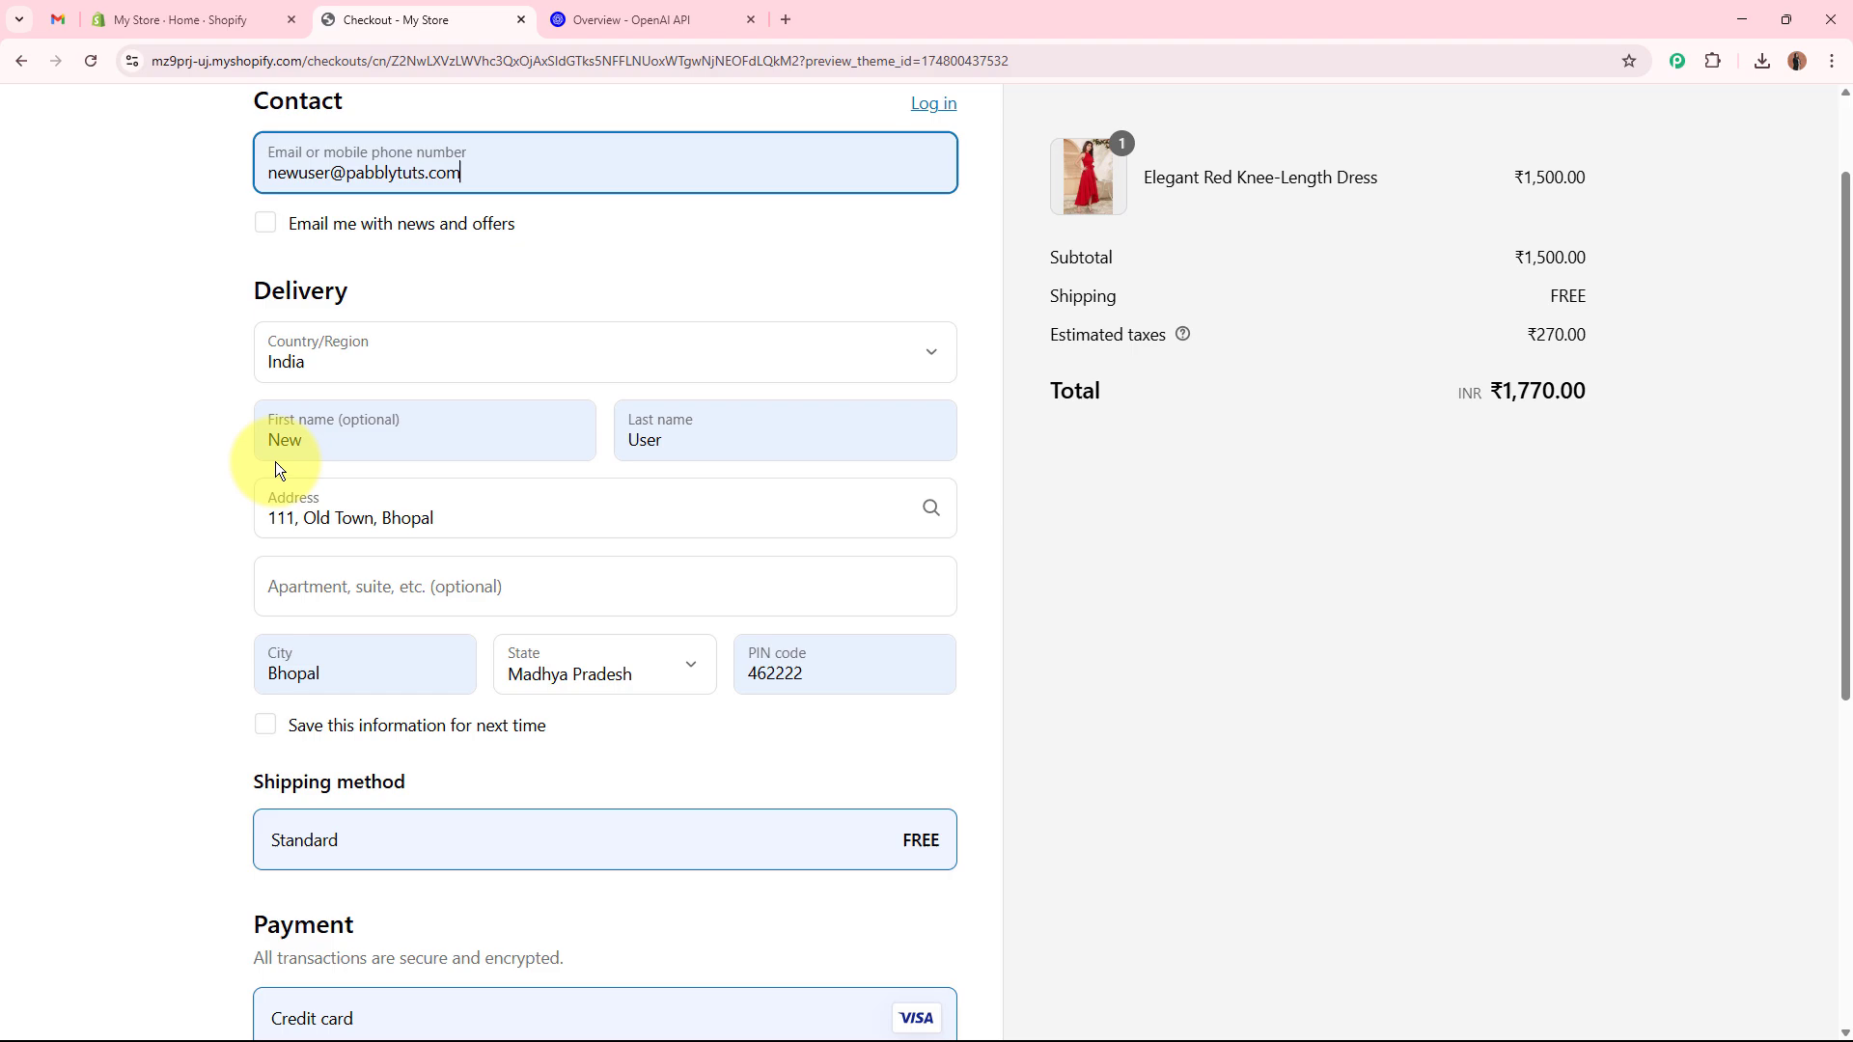
left_click(365, 439)
left_click(662, 438)
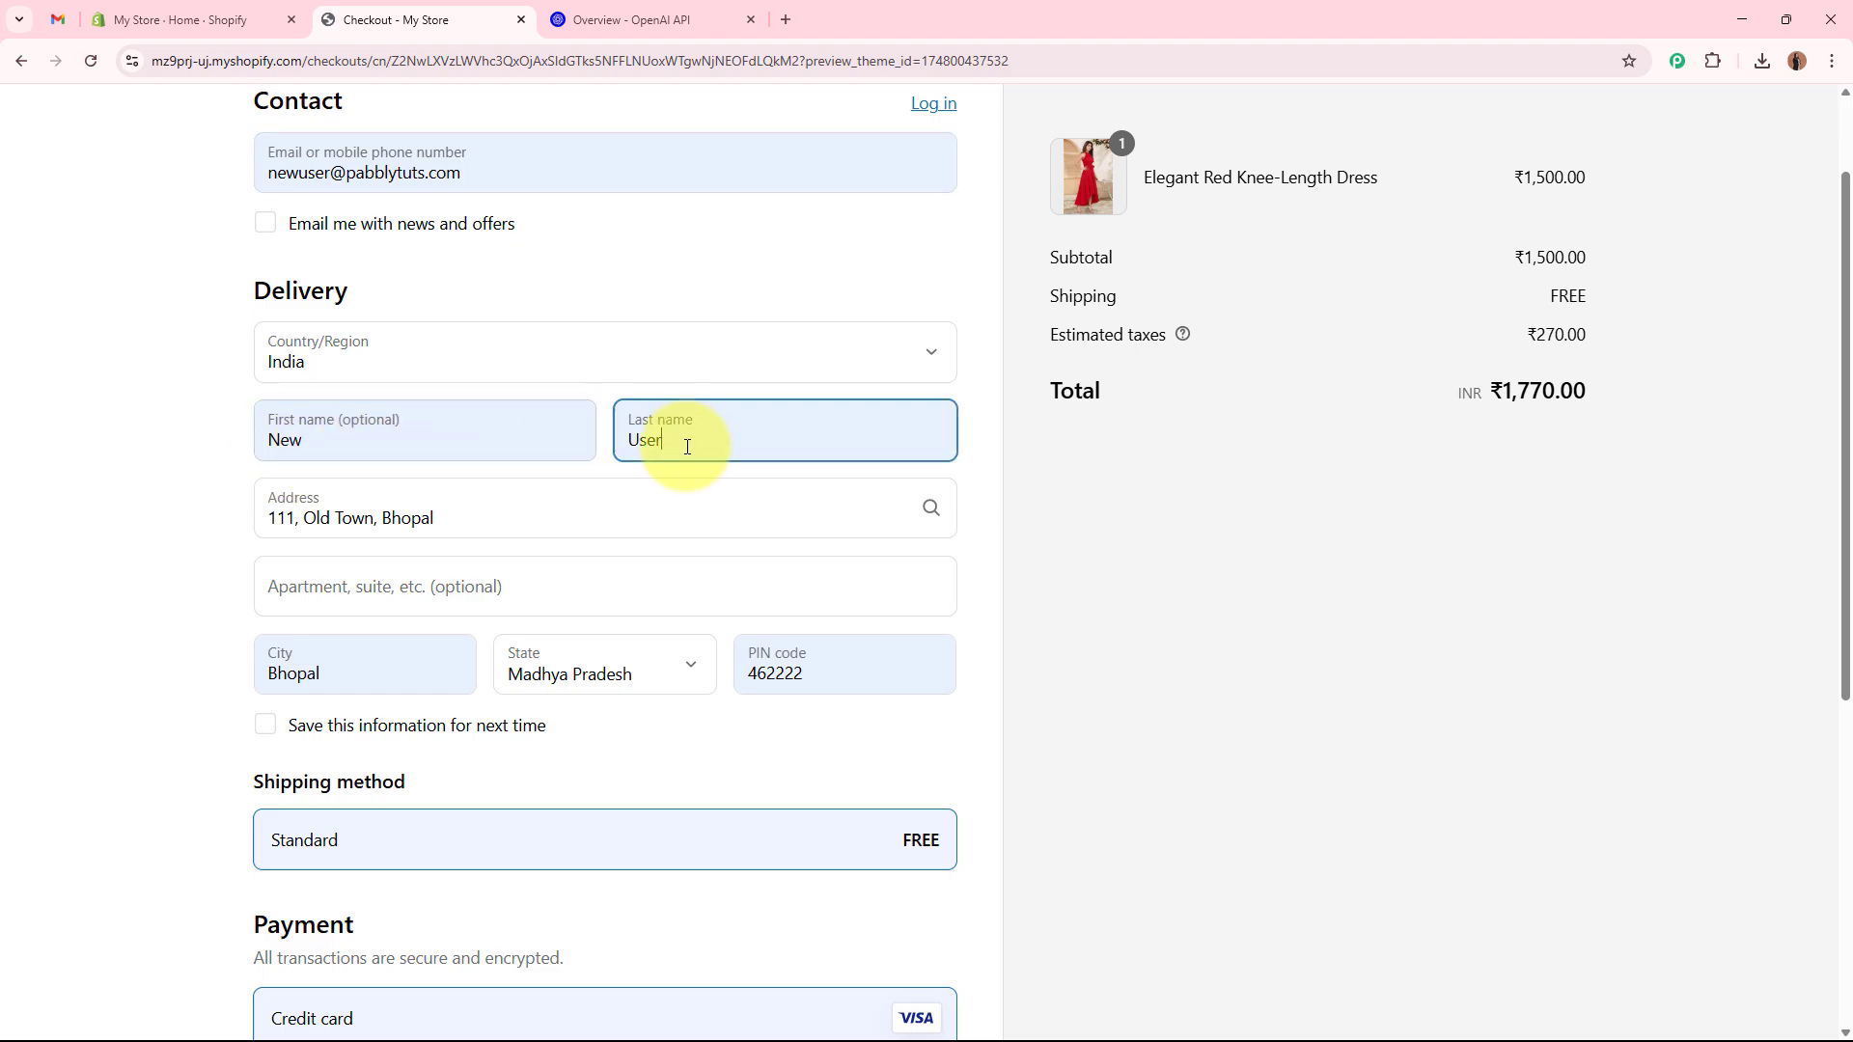
left_click(525, 521)
left_click(112, 563)
scroll(255, 398, "down", 3)
left_click(384, 286)
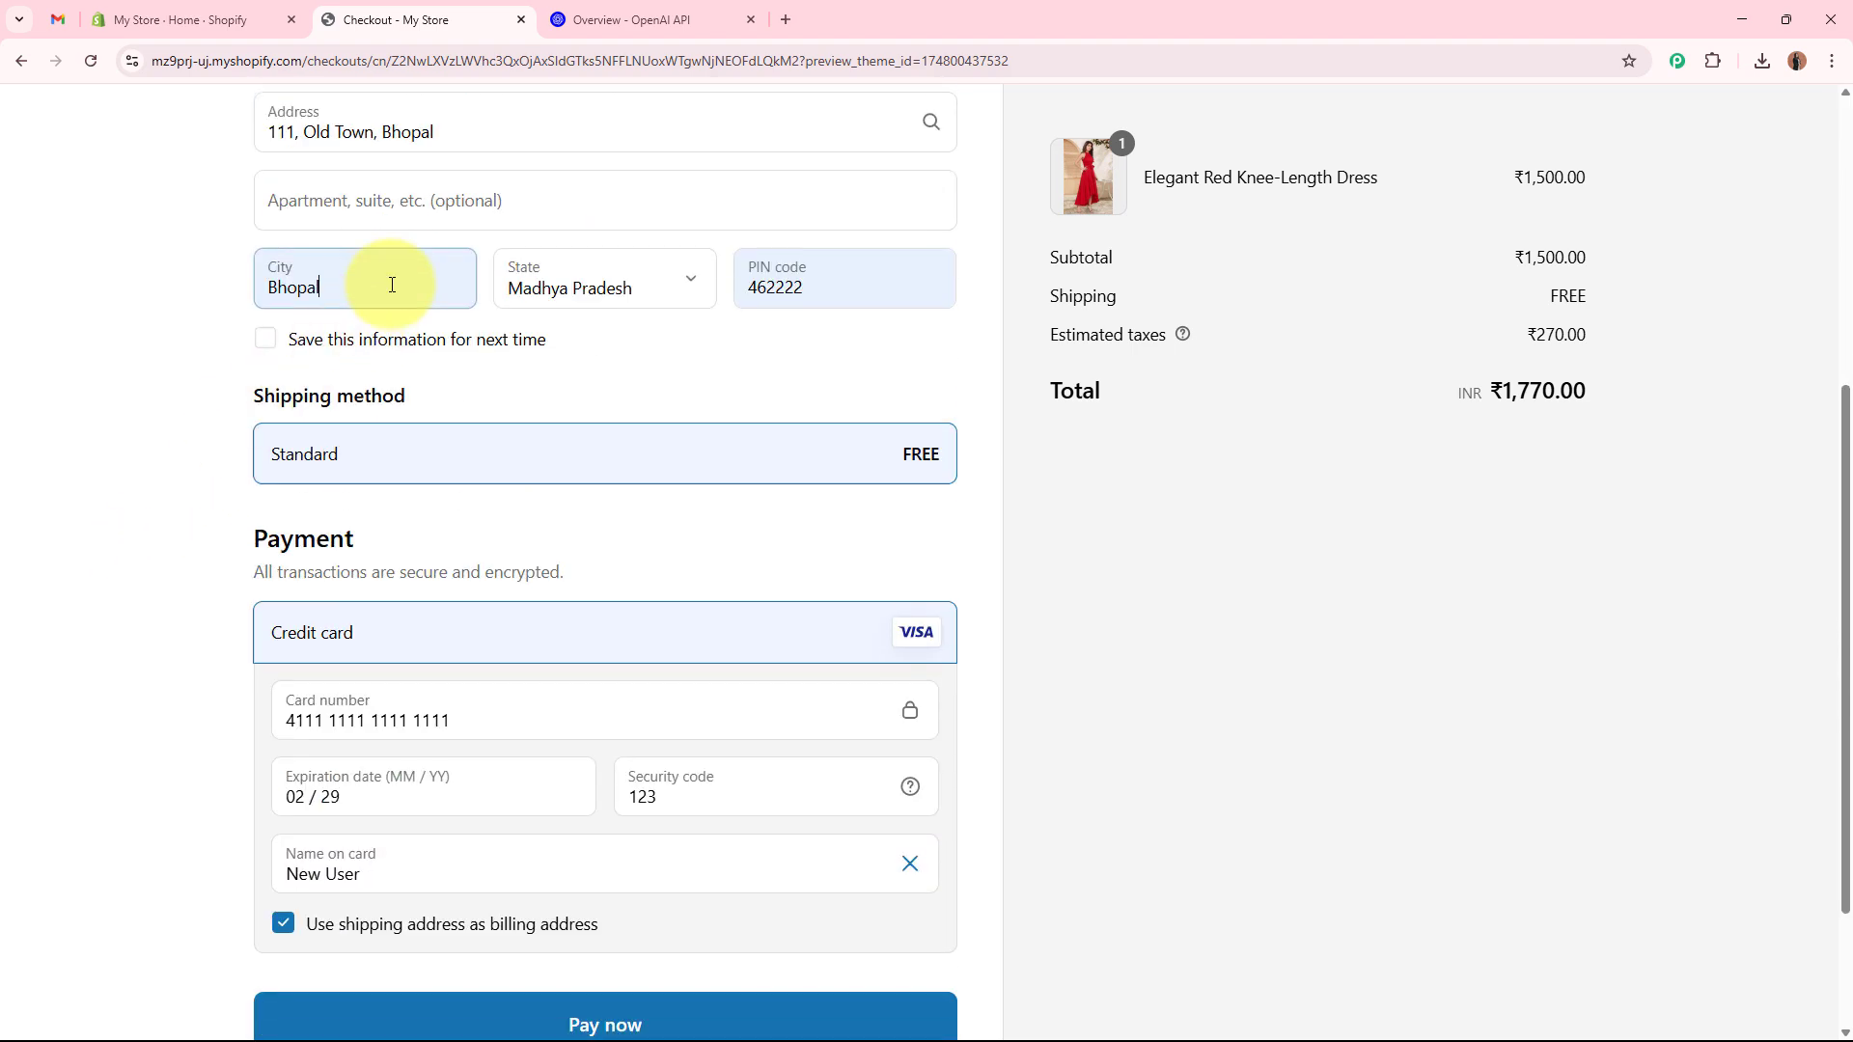
left_click(815, 293)
scroll(94, 423, "down", 2)
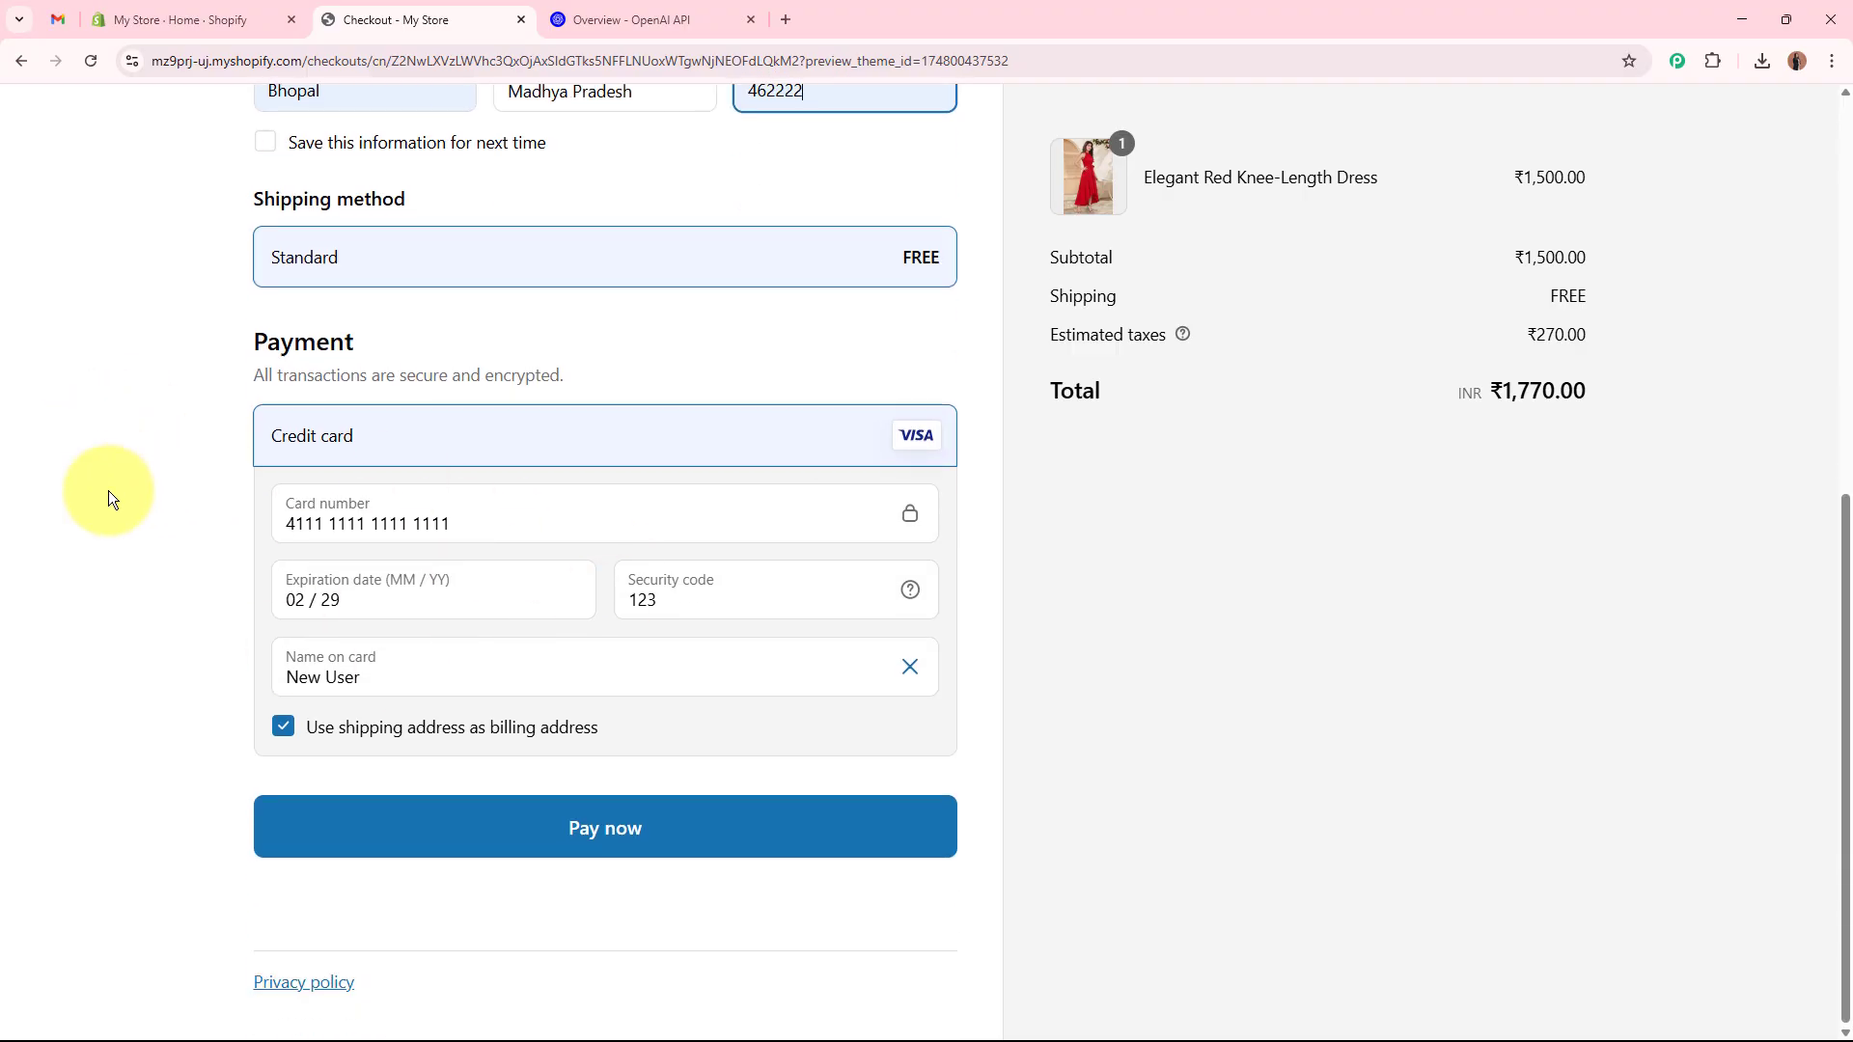
Pay for the dress order and review the order confirmation and its details.
left_click(652, 844)
left_click(1595, 374)
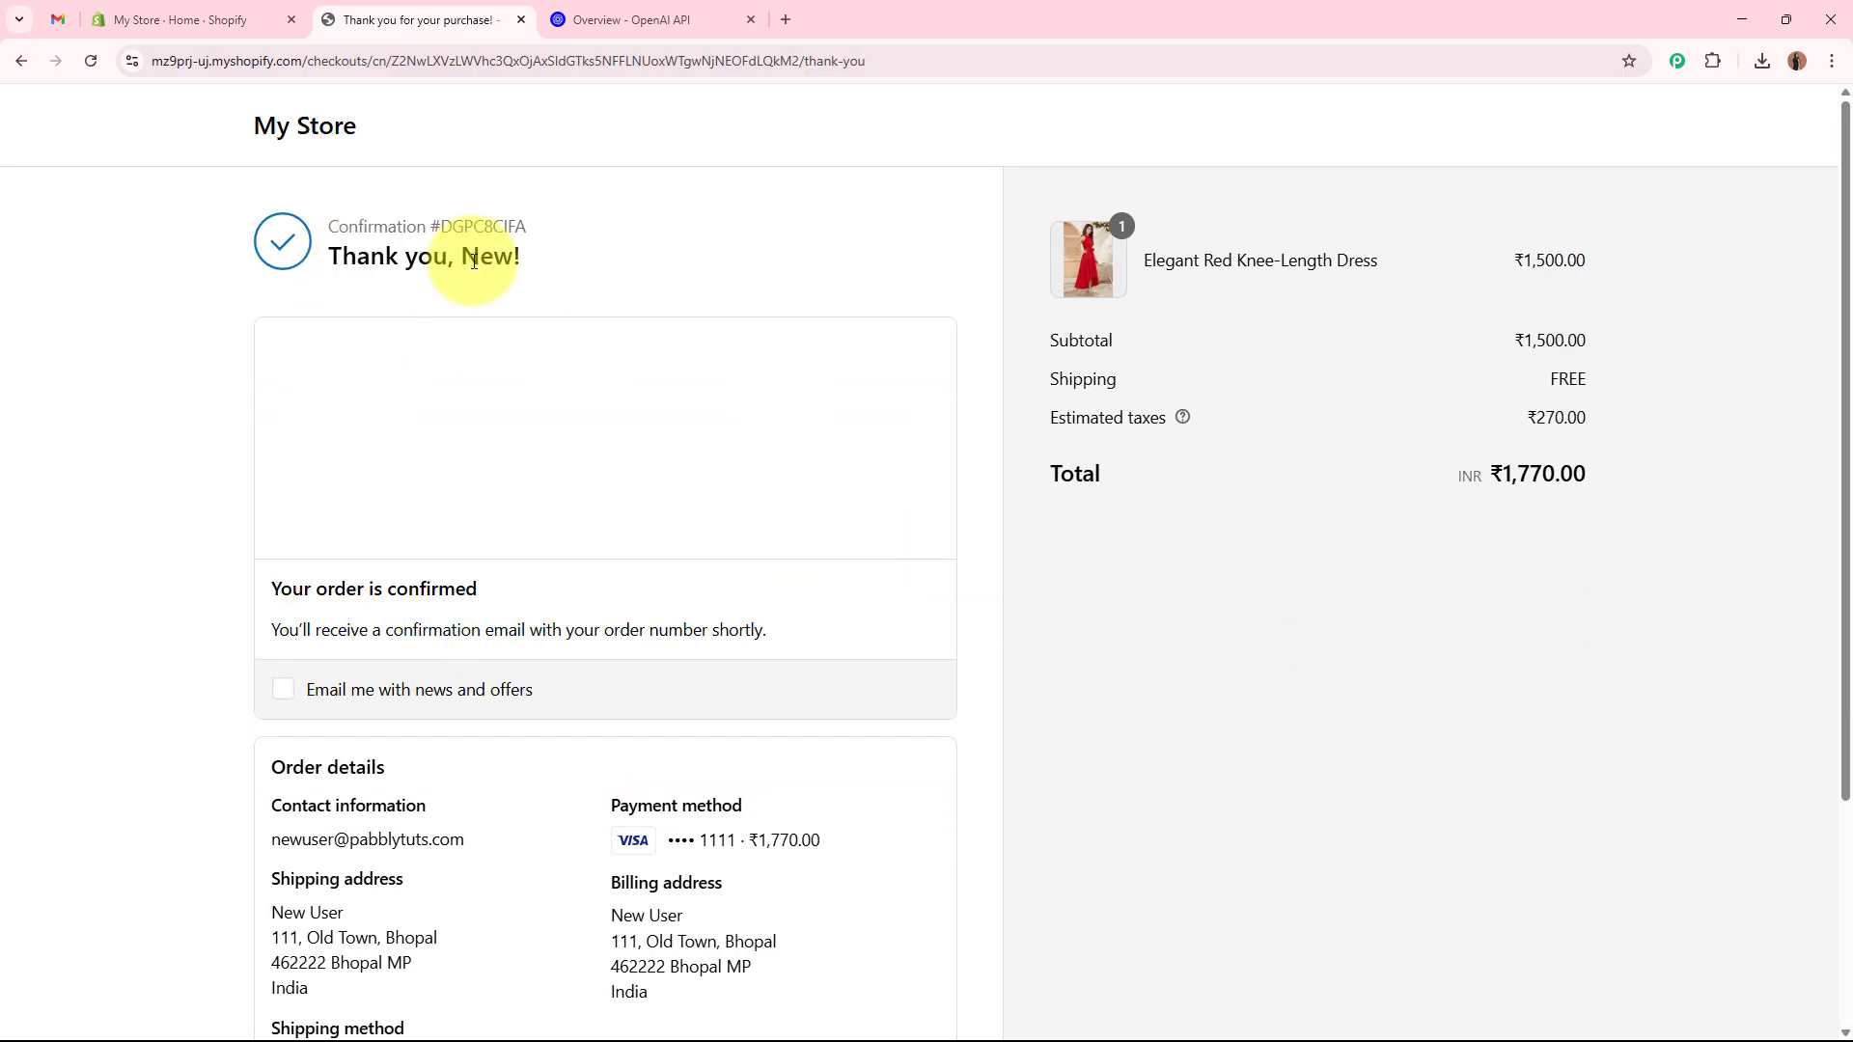
triple_click(474, 261)
left_click(541, 260)
scroll(741, 790, "down", 3)
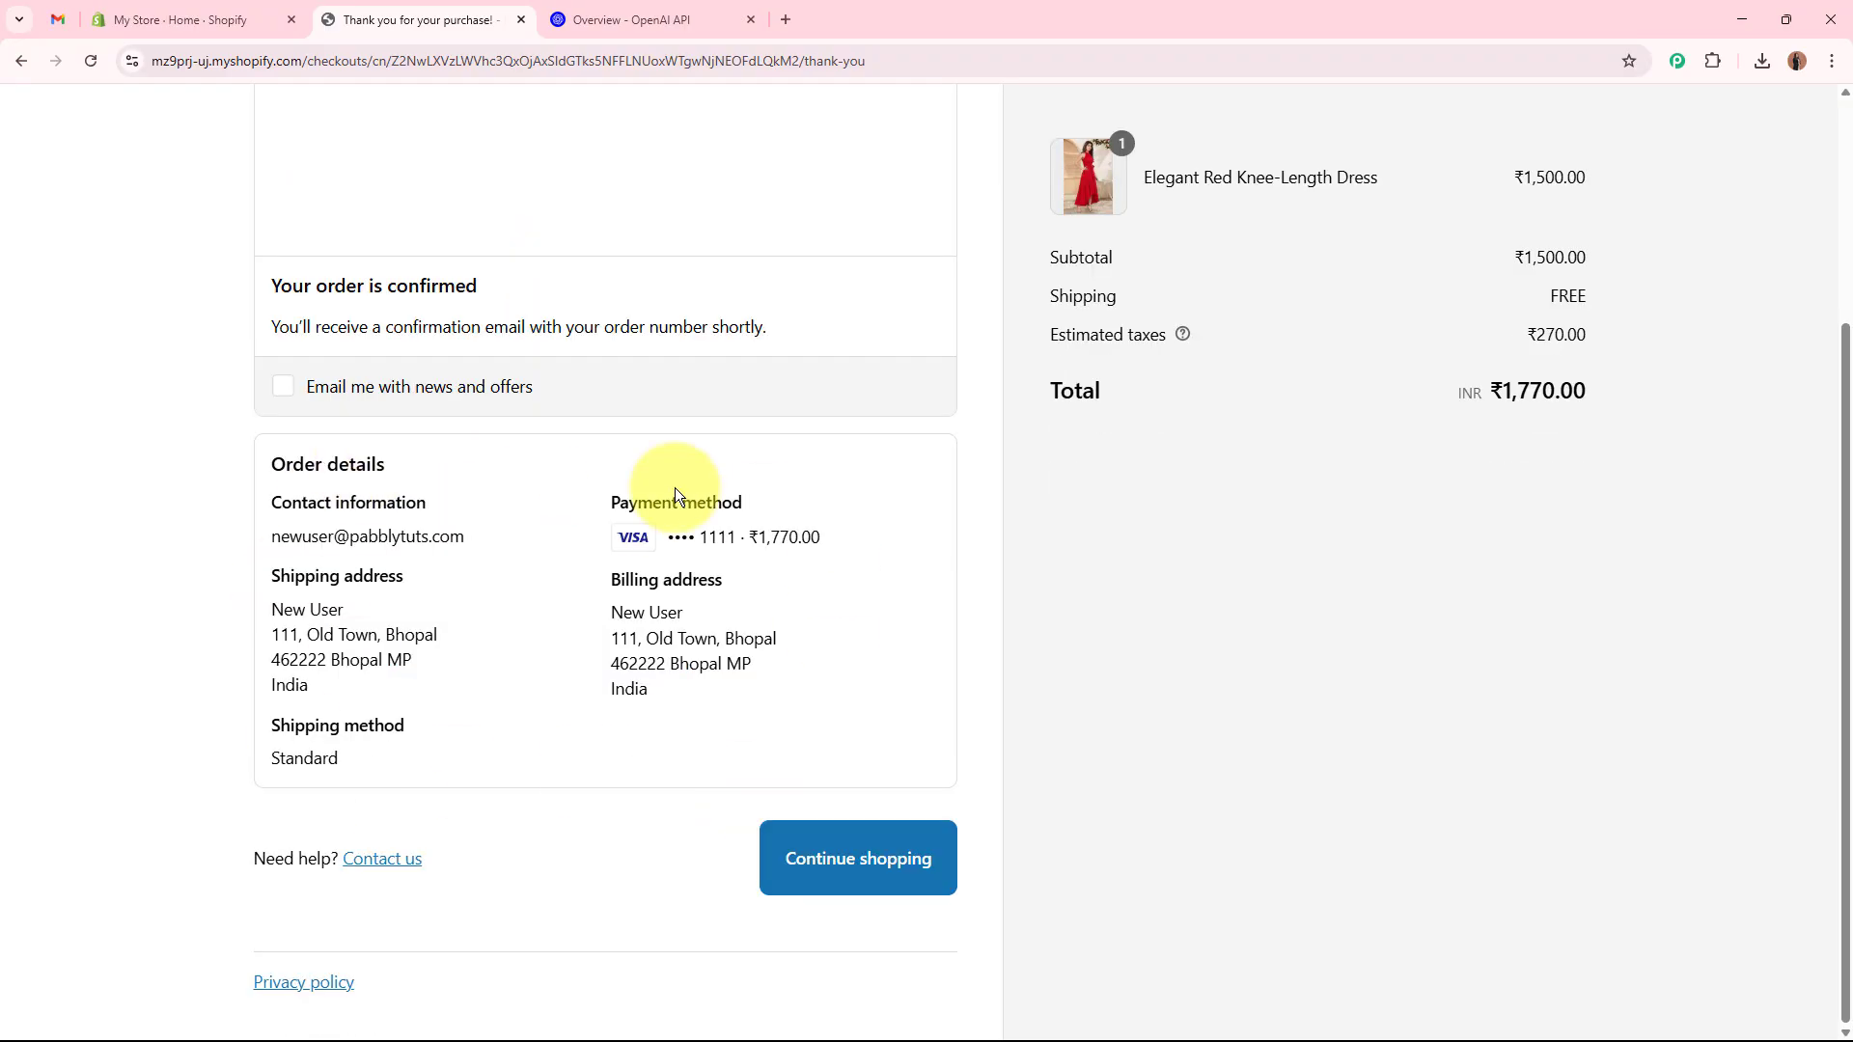
Switch to Gmail, read the "Thank You for Your Purchase!" draft under the Order Confirmations label, and minimize it.
left_click(58, 14)
left_click(187, 583)
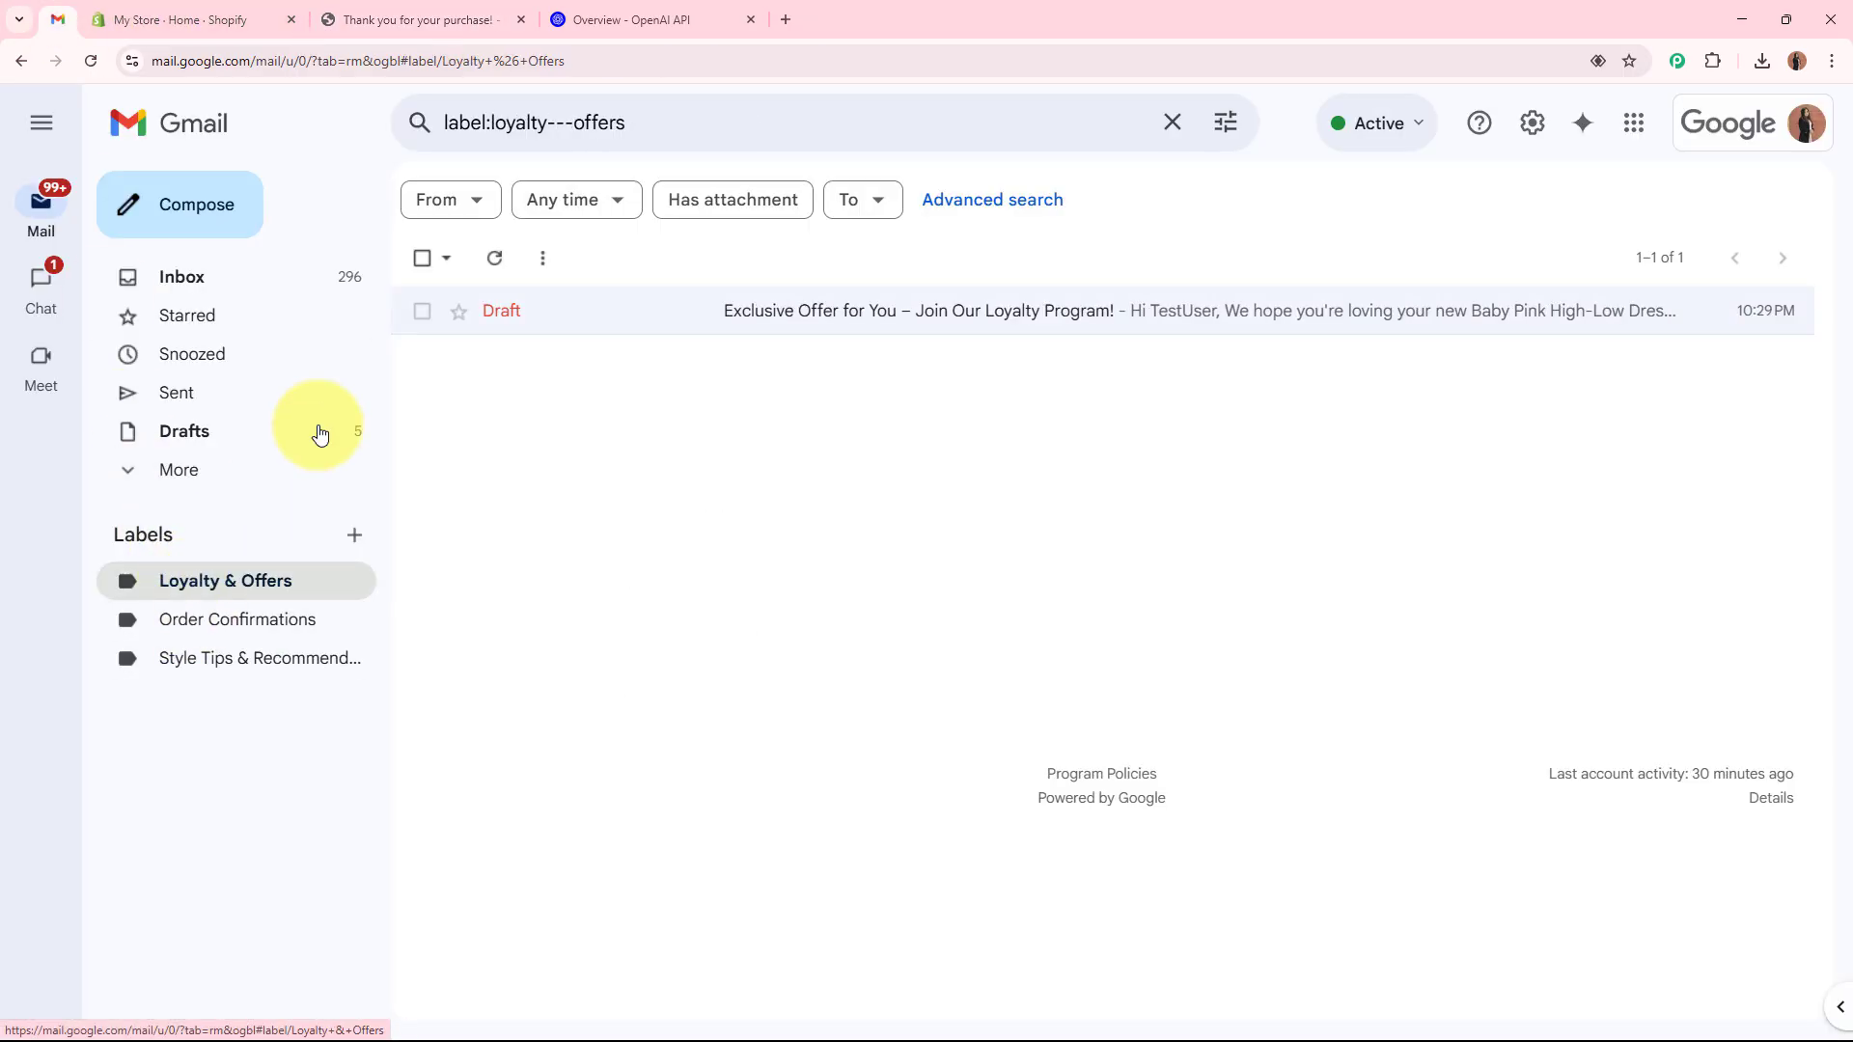
left_click(236, 619)
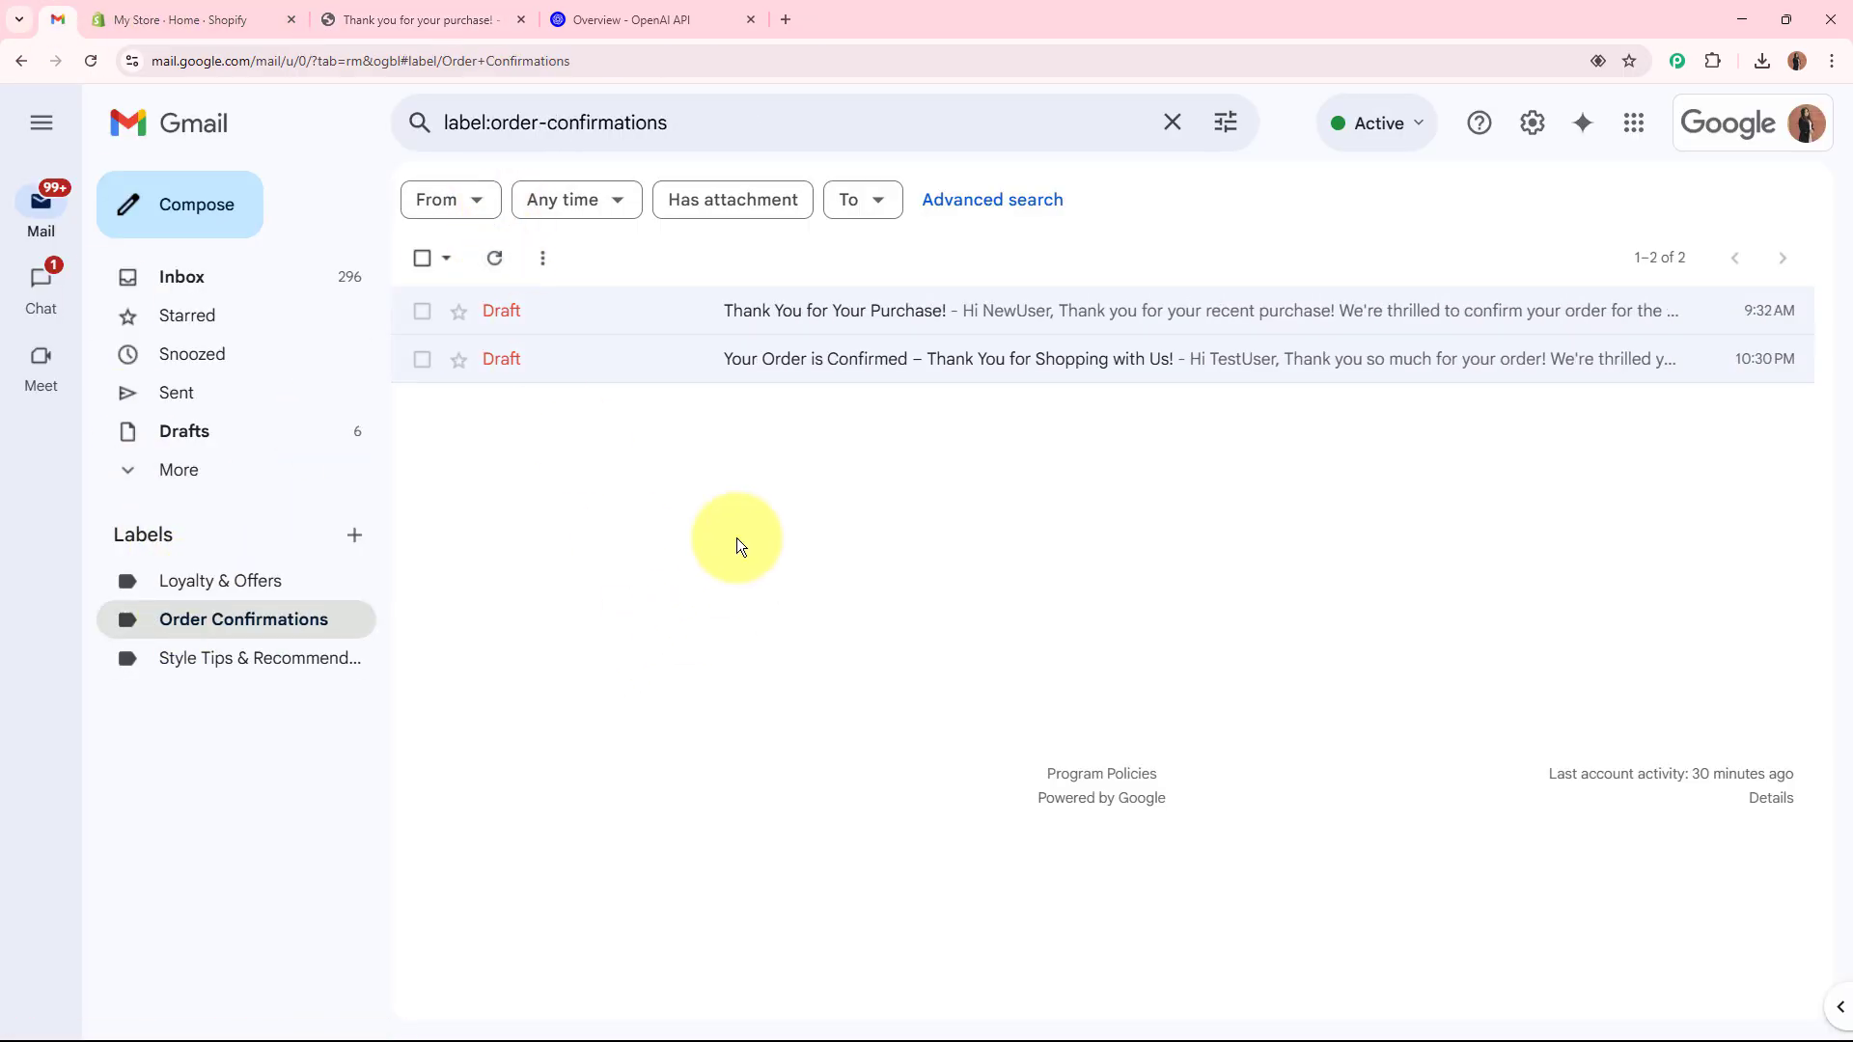
left_click(787, 313)
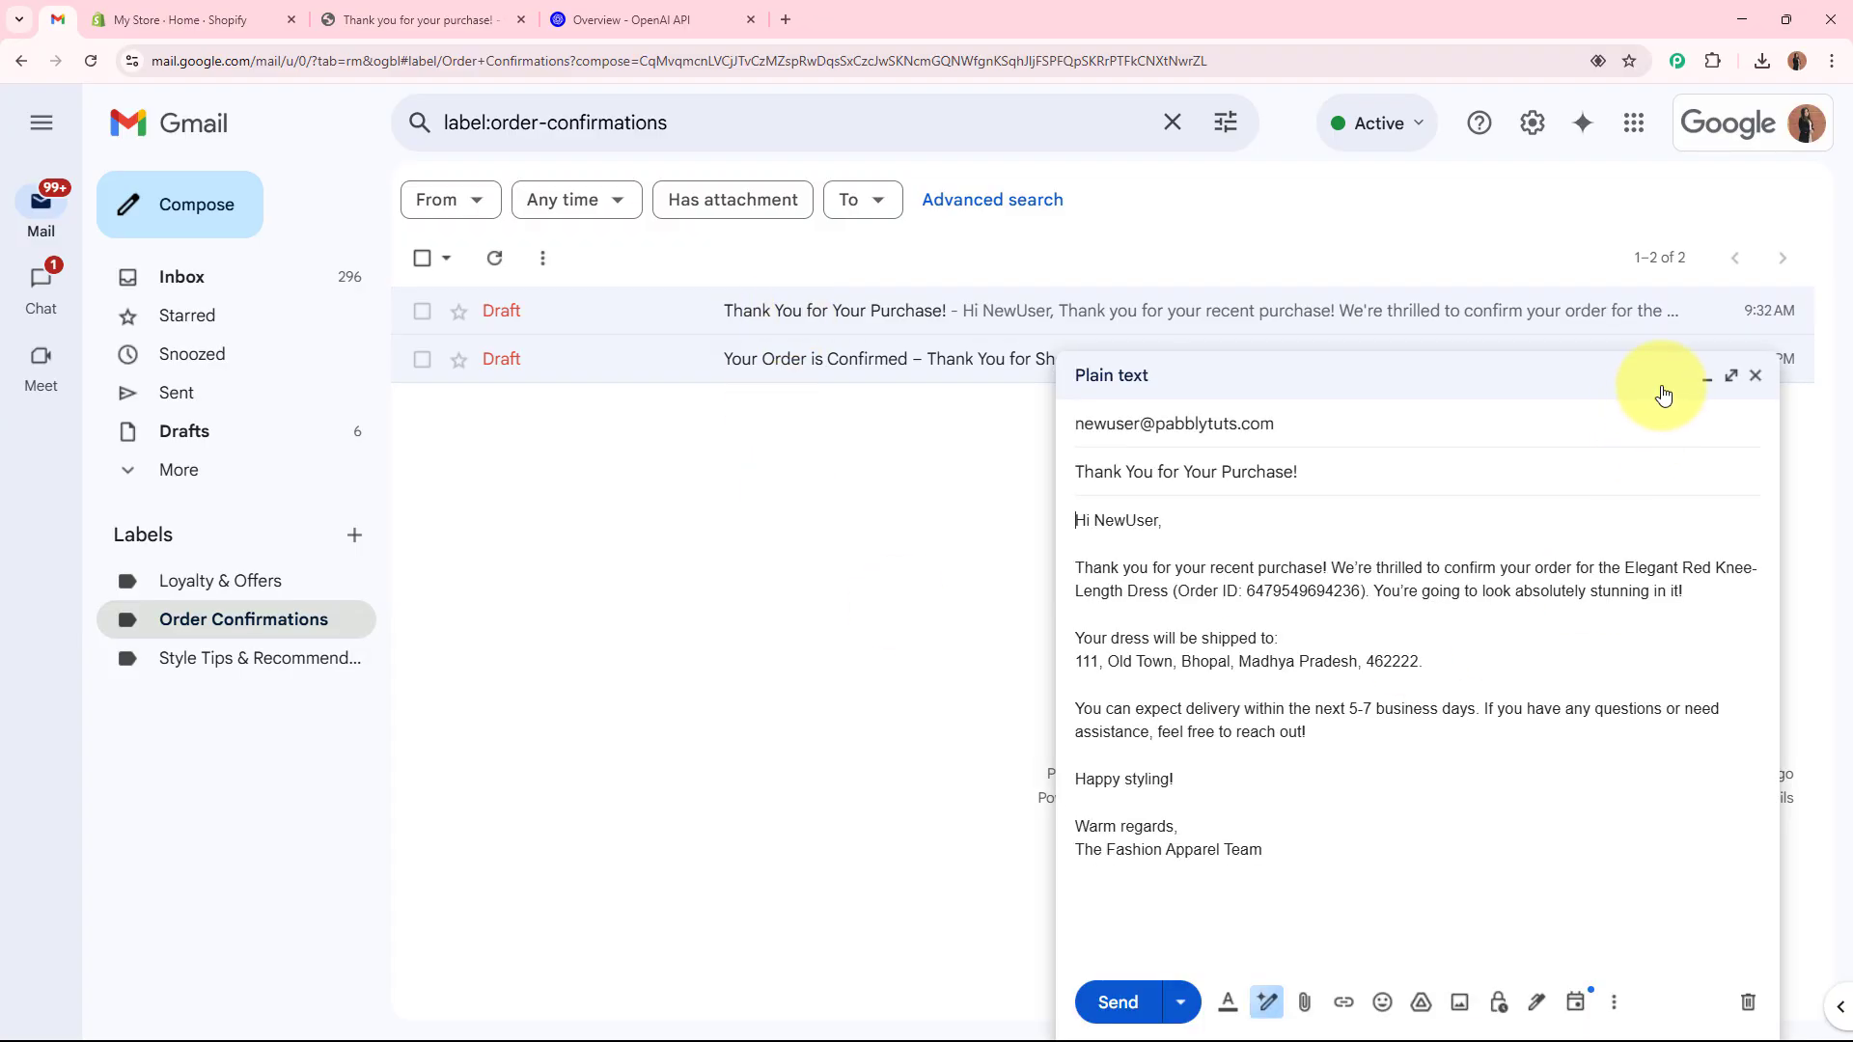
left_click(1729, 376)
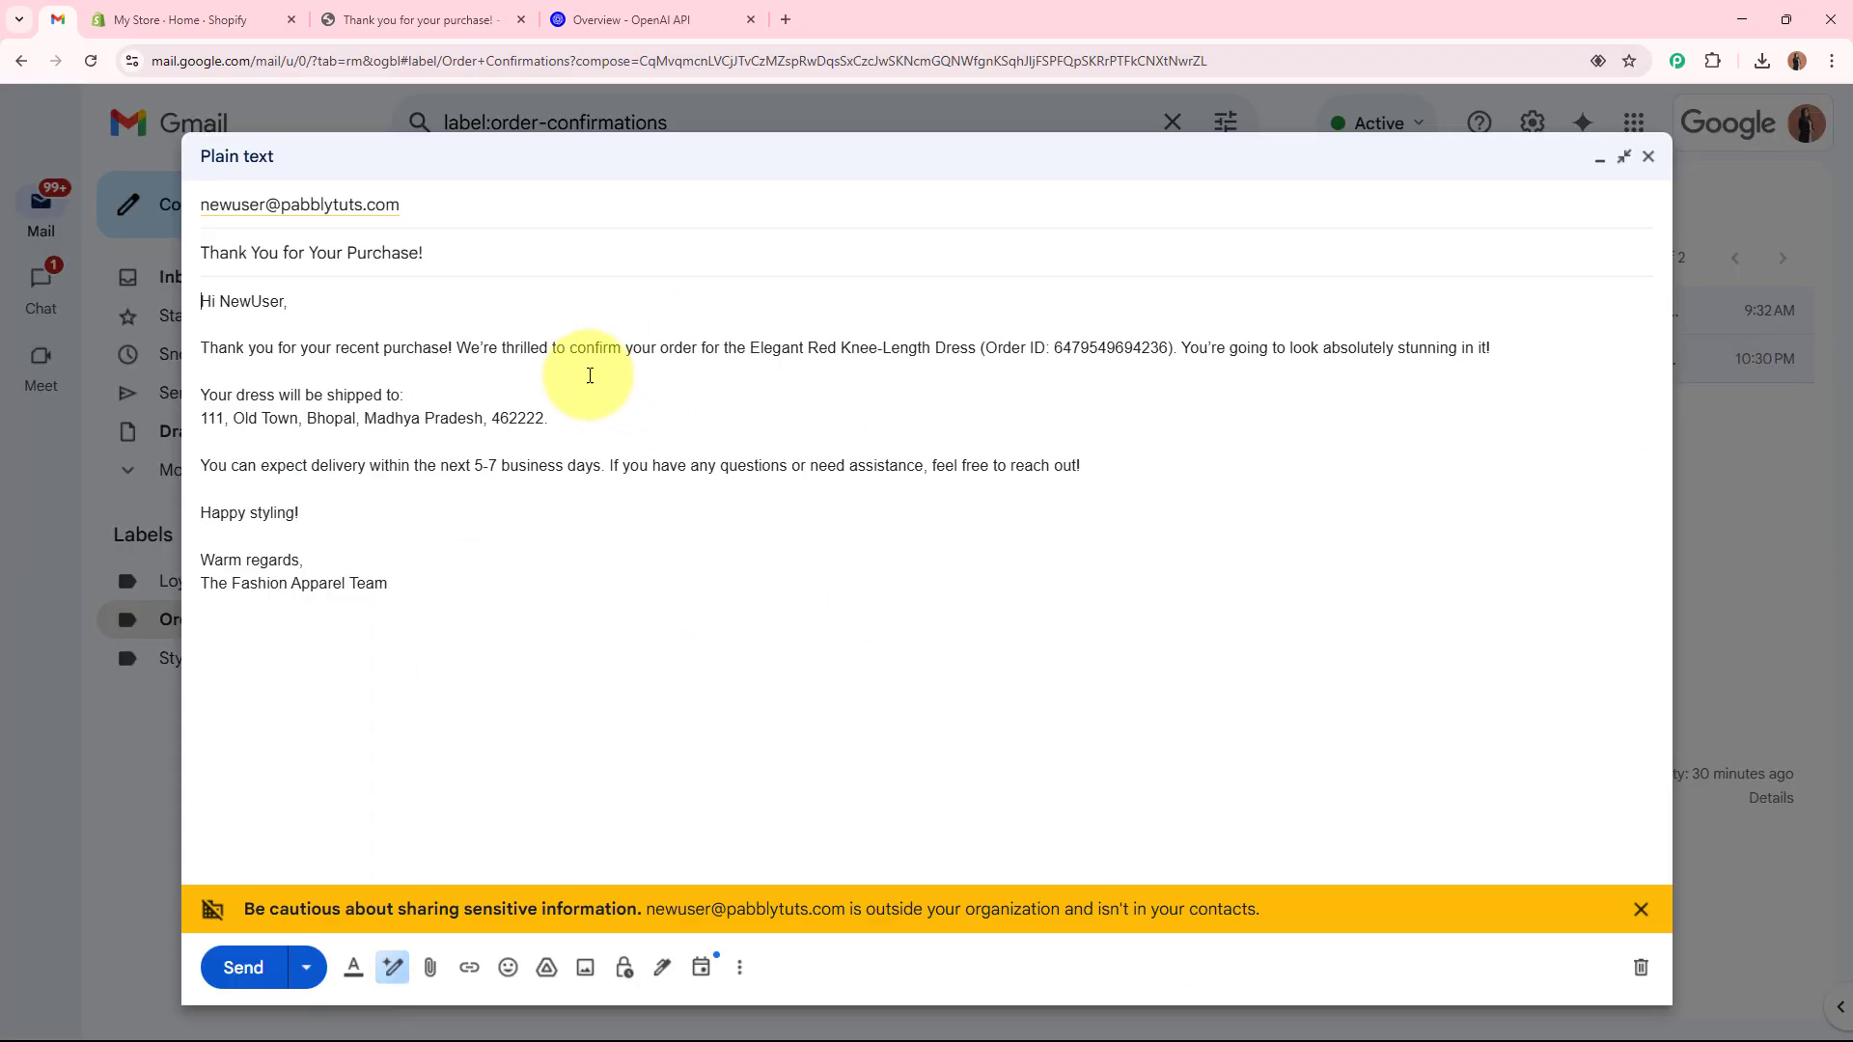
left_click(386, 253)
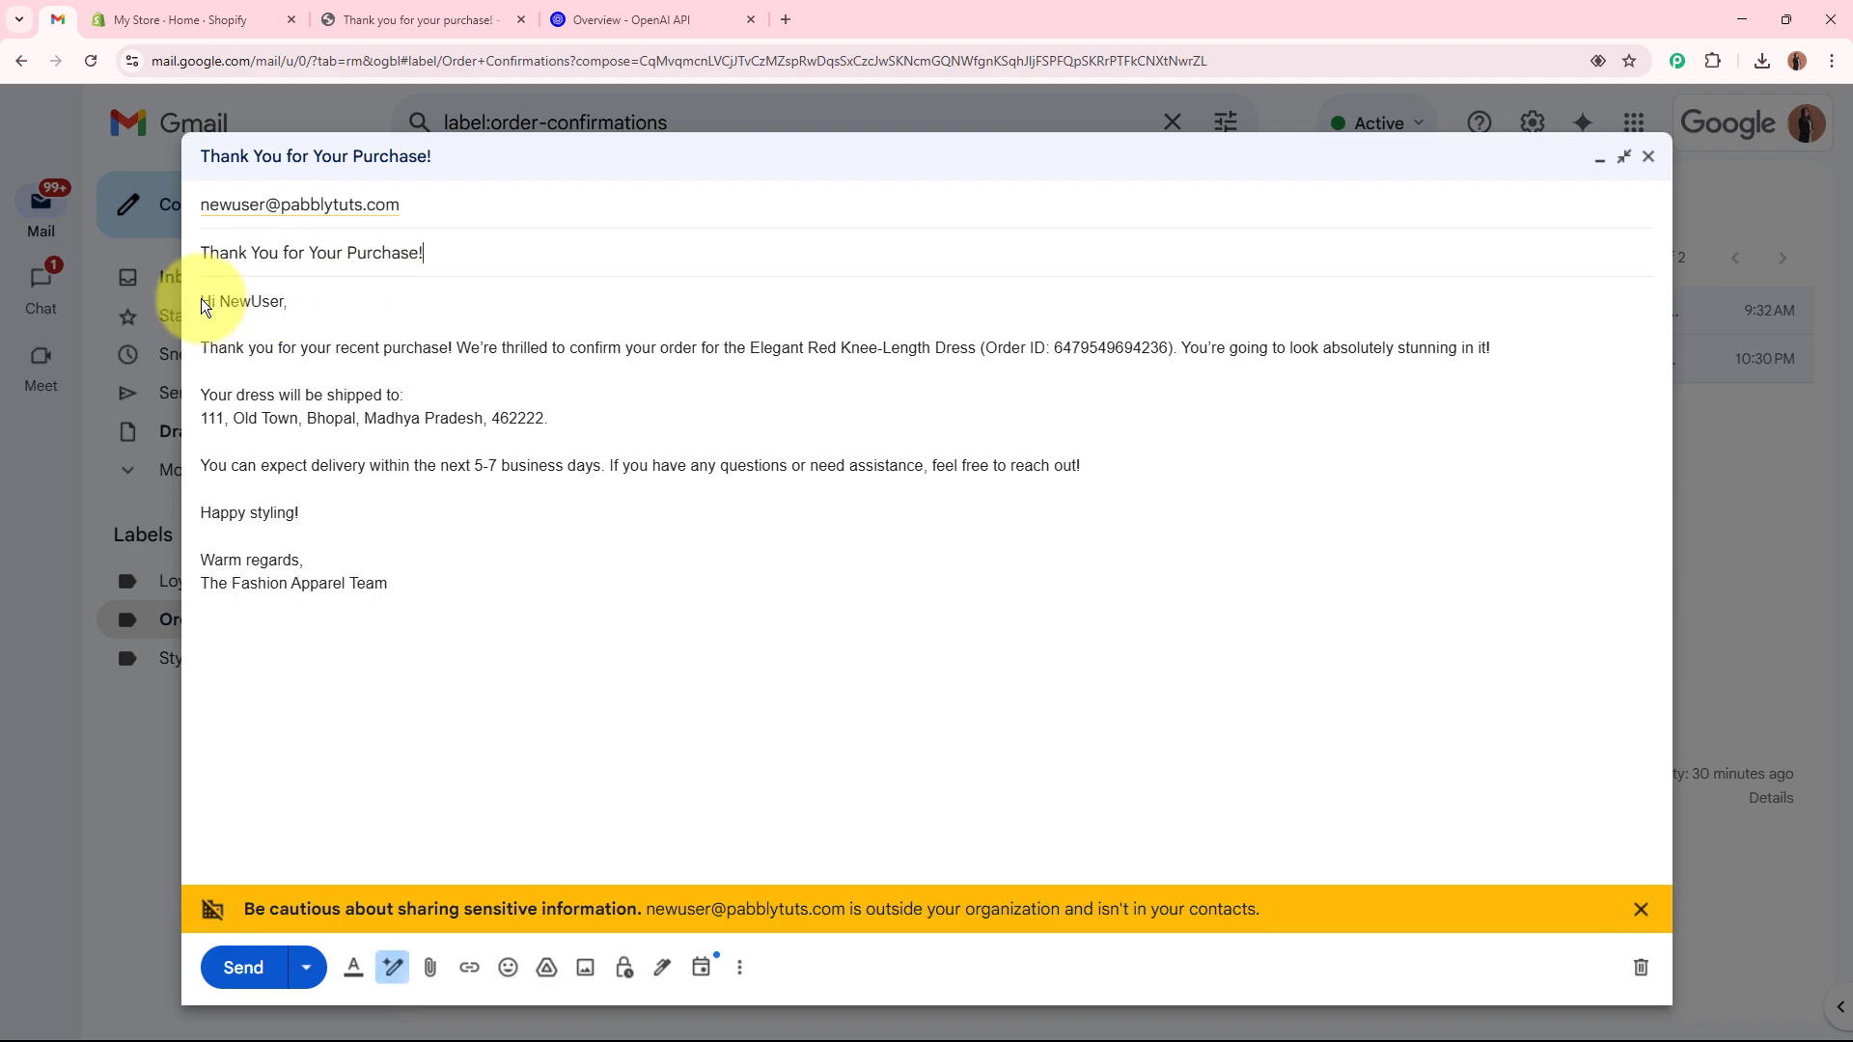
left_click_drag(203, 303, 496, 604)
left_click(749, 541)
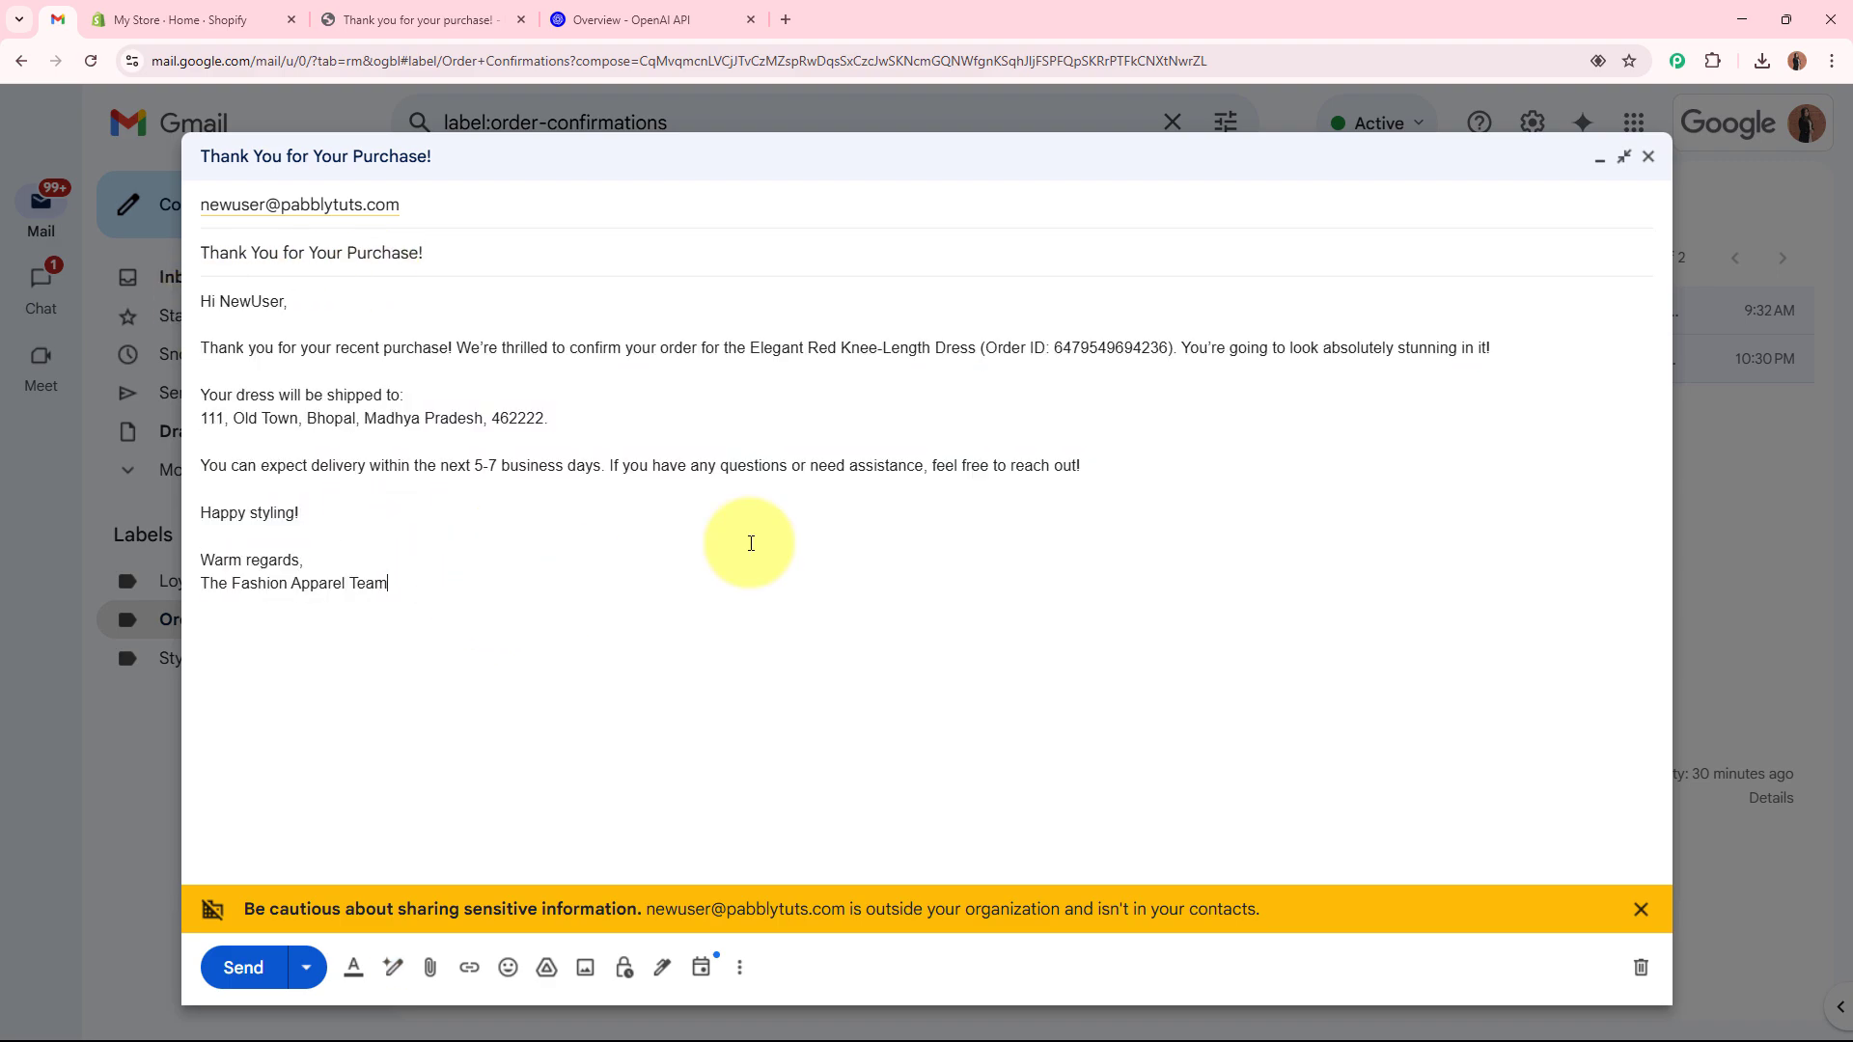
left_click(1598, 160)
Read the "Join Our Loyalty Program + Enjoy 10% Off!" draft under the Loyalty & Offers label and minimize it.
left_click(186, 582)
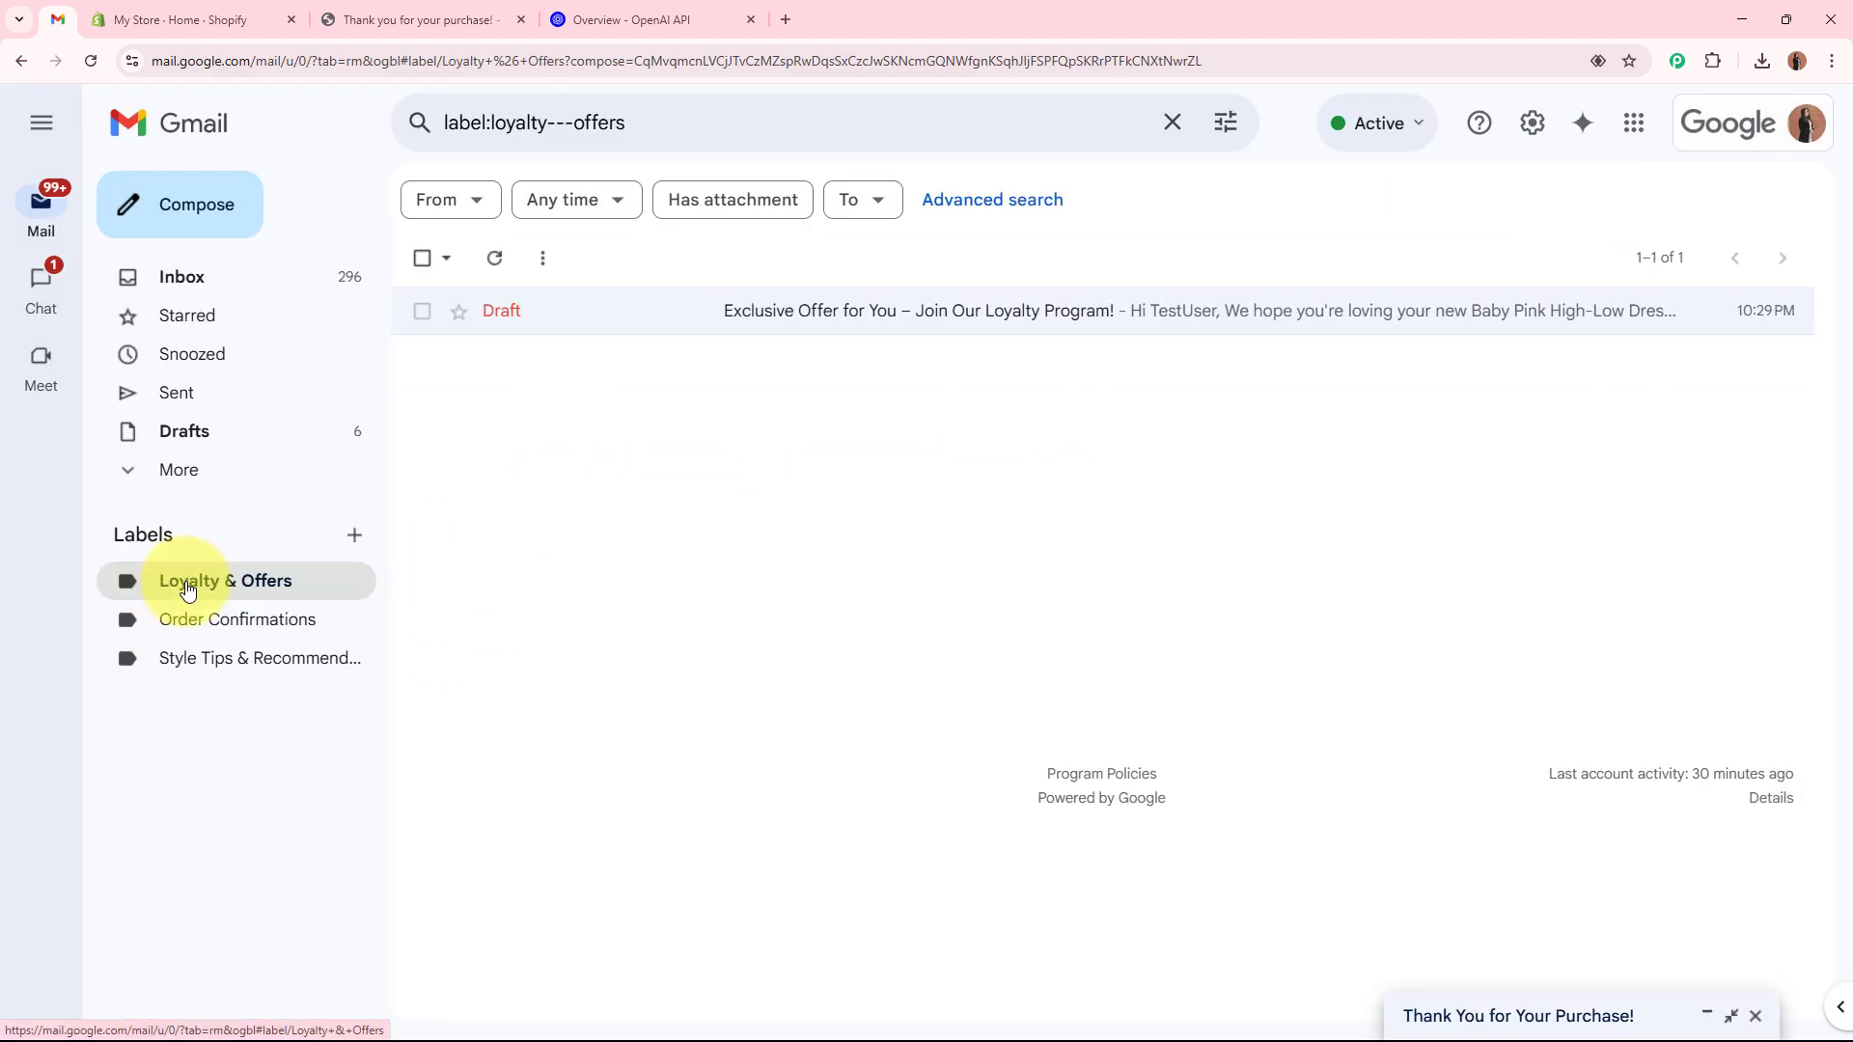
left_click(499, 273)
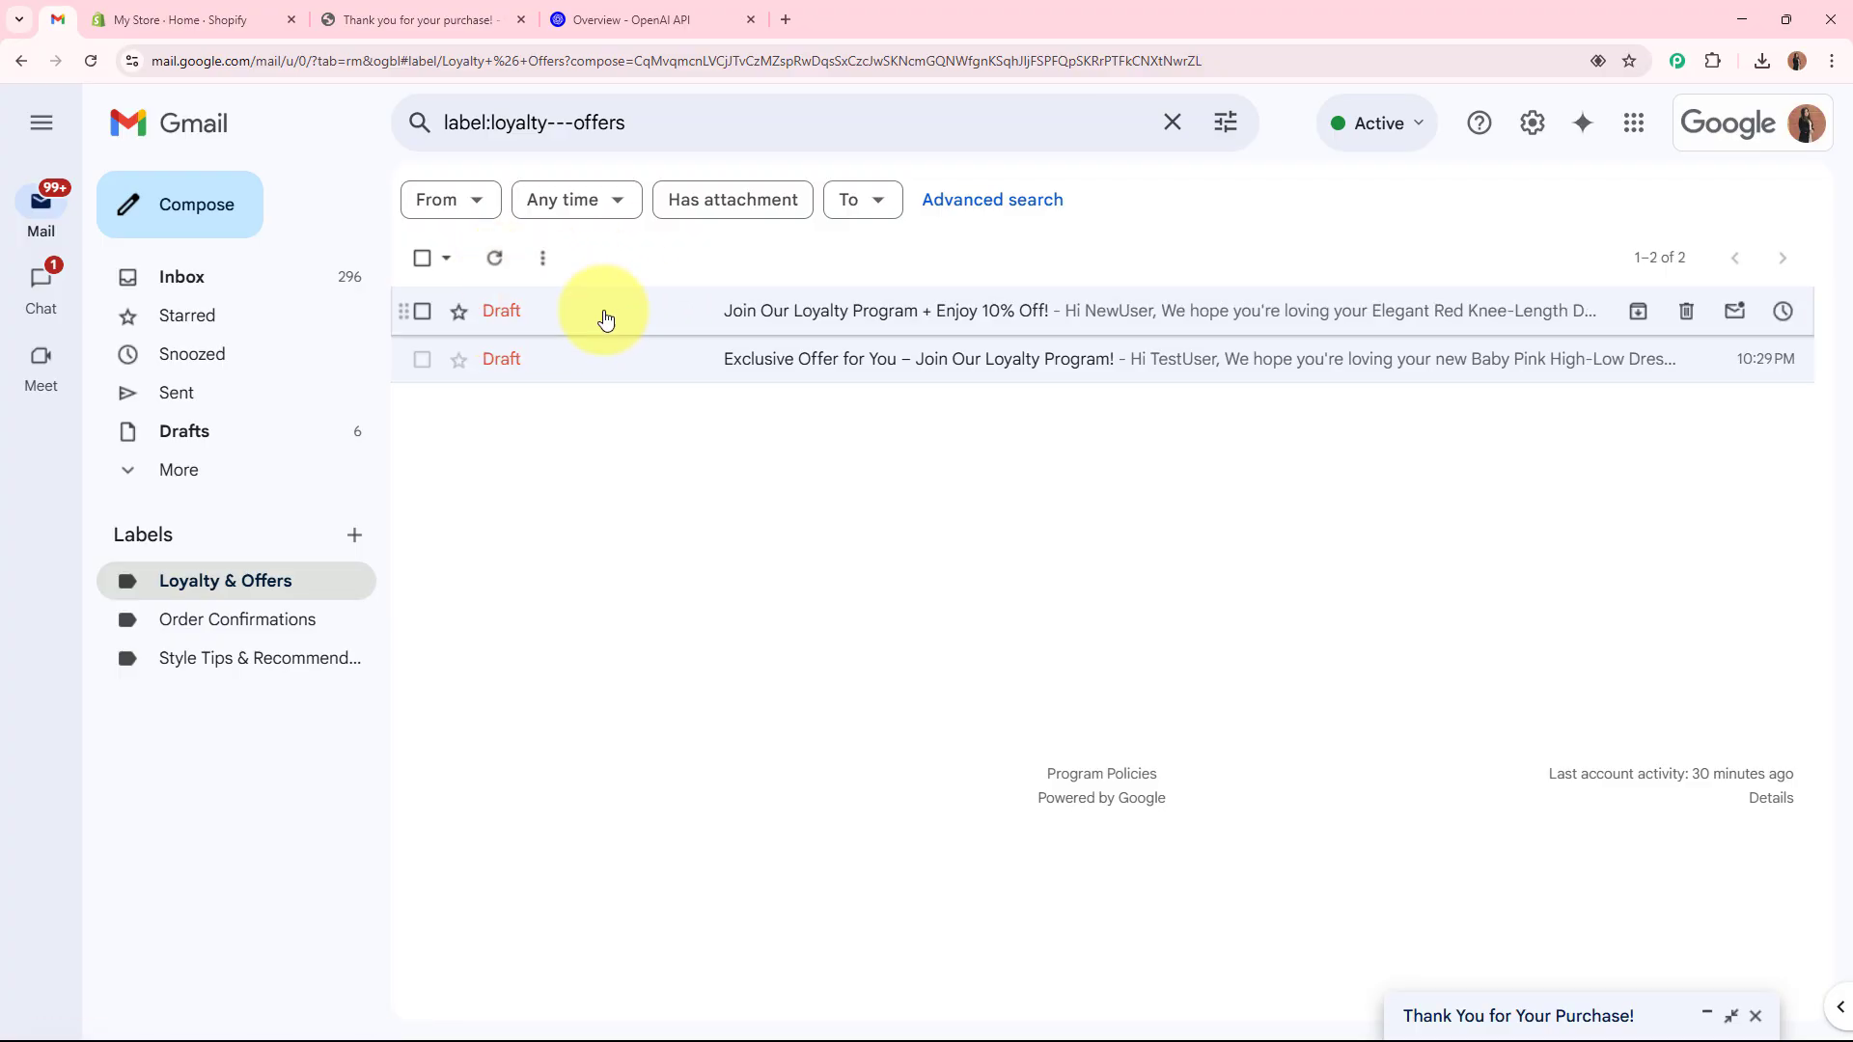
left_click(670, 322)
left_click(1734, 377)
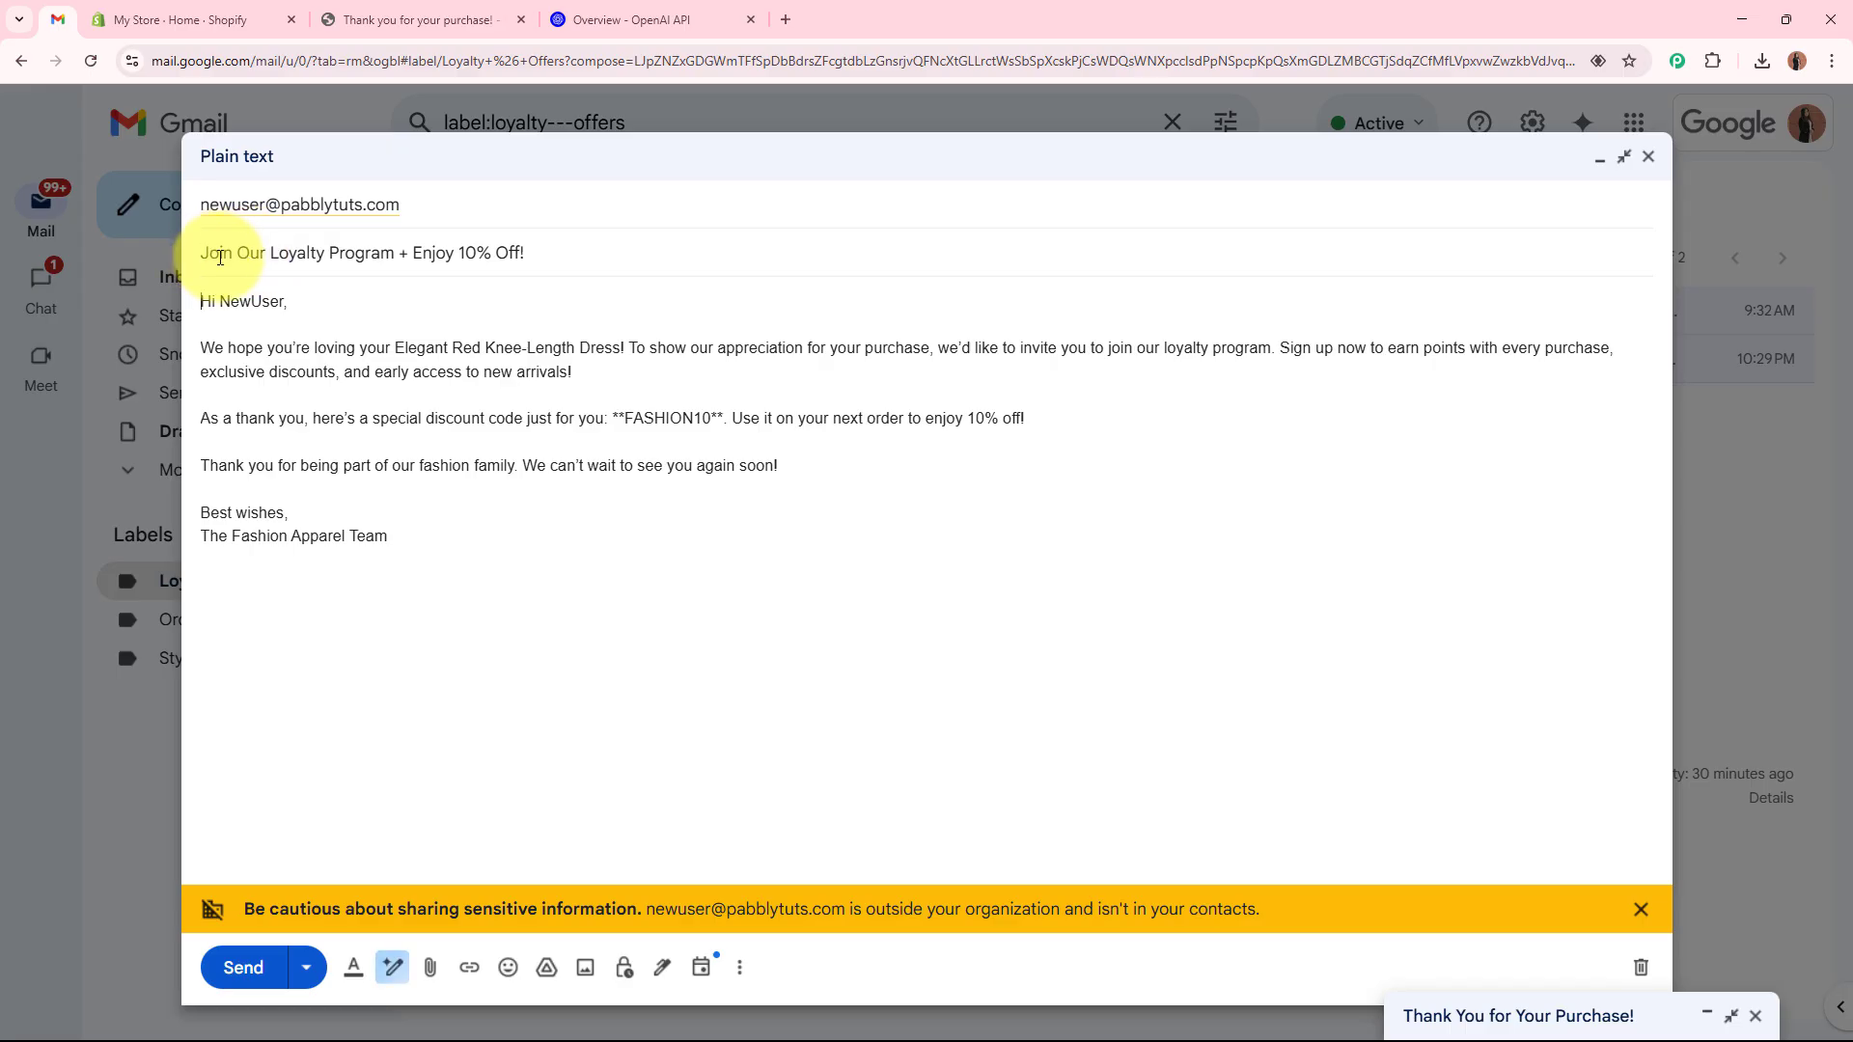
left_click_drag(208, 253, 370, 252)
left_click_drag(217, 302, 509, 538)
left_click(509, 537)
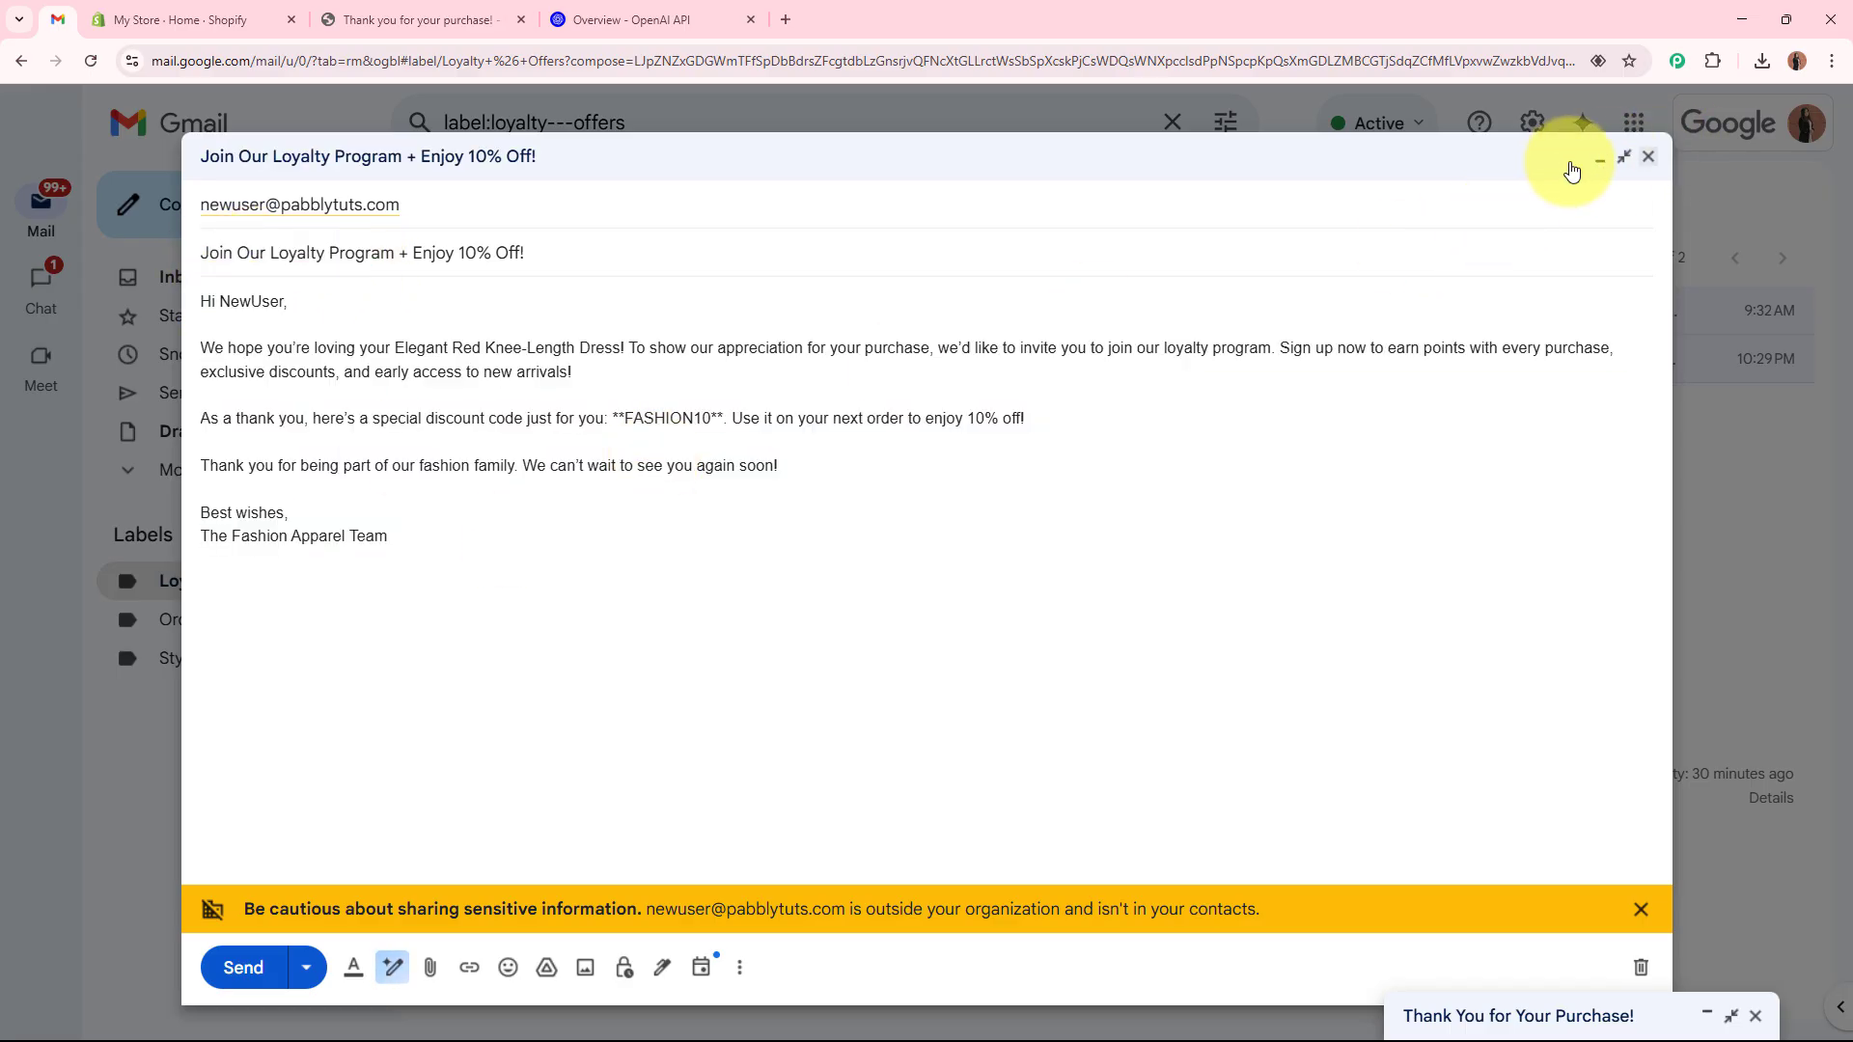
left_click(1601, 170)
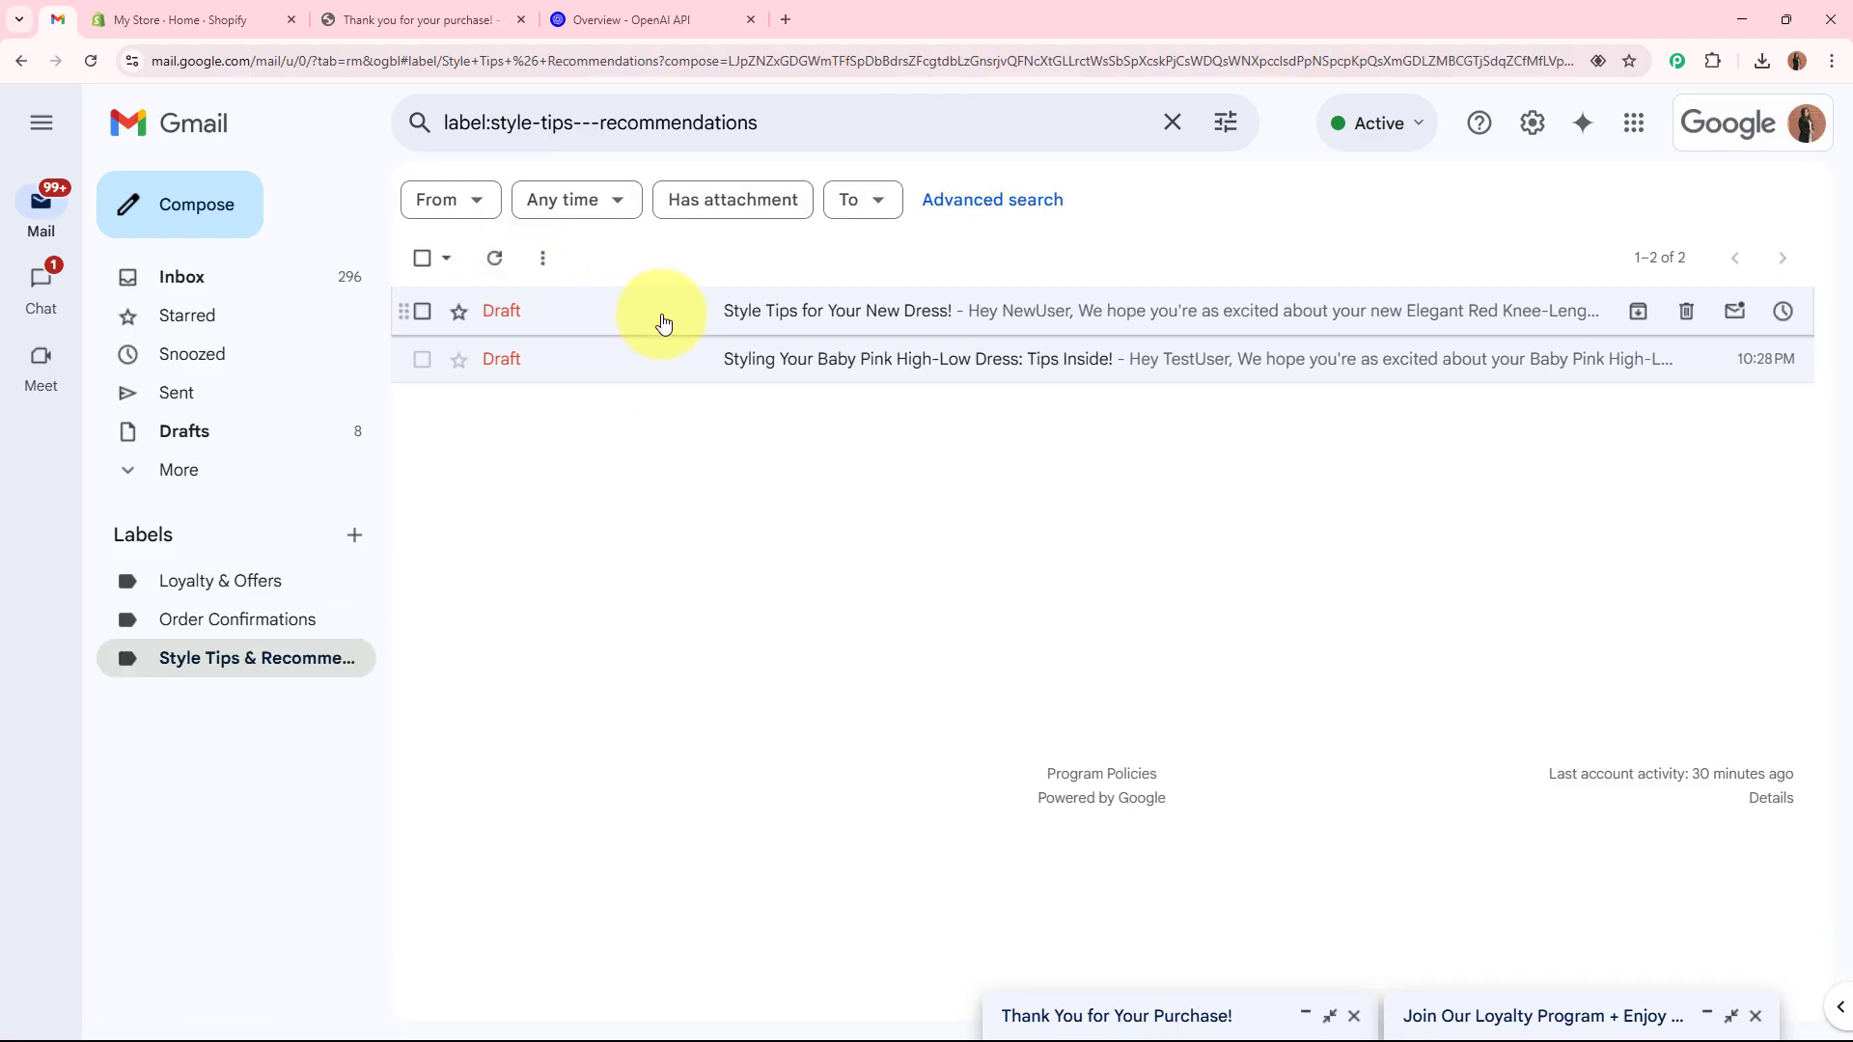
Read the "Style Tips for Your New Dress!" draft under the Style Tips & Recommendations label, dismiss its banner and minimize it.
left_click(662, 322)
left_click(1731, 376)
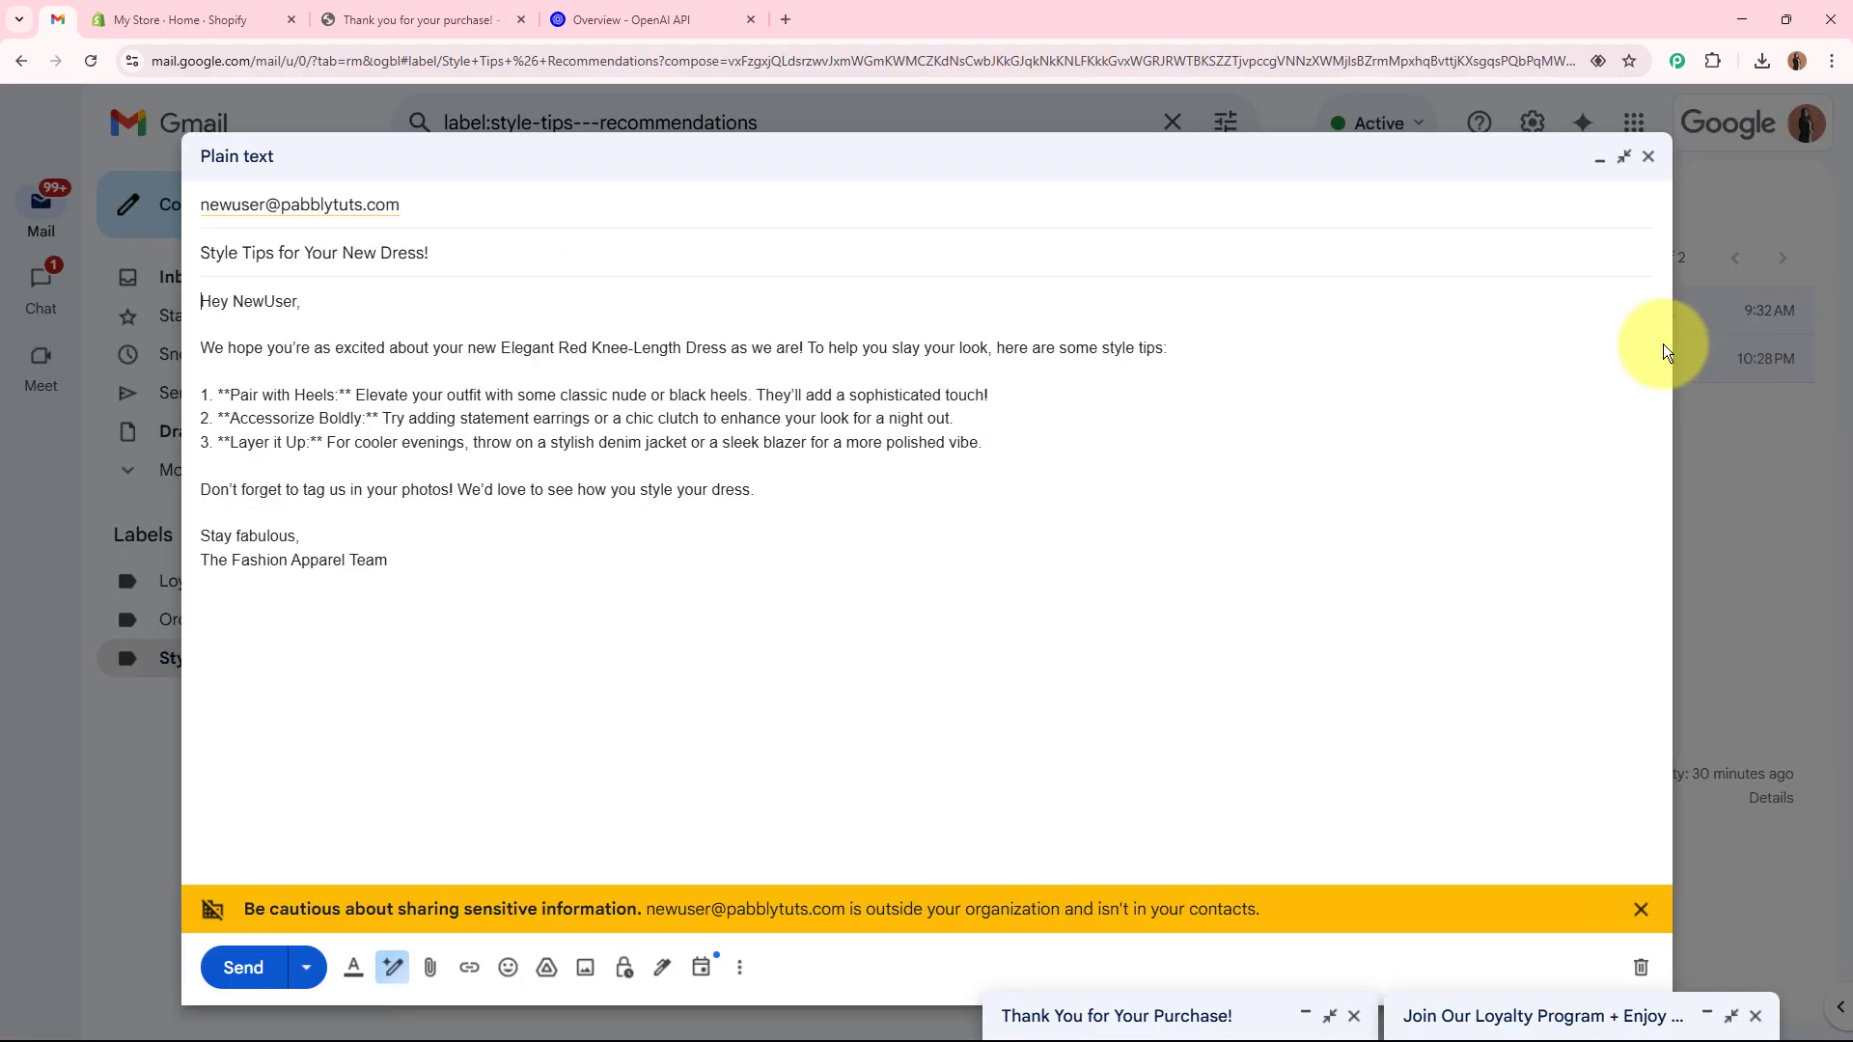
left_click_drag(463, 253, 417, 562)
left_click(425, 565)
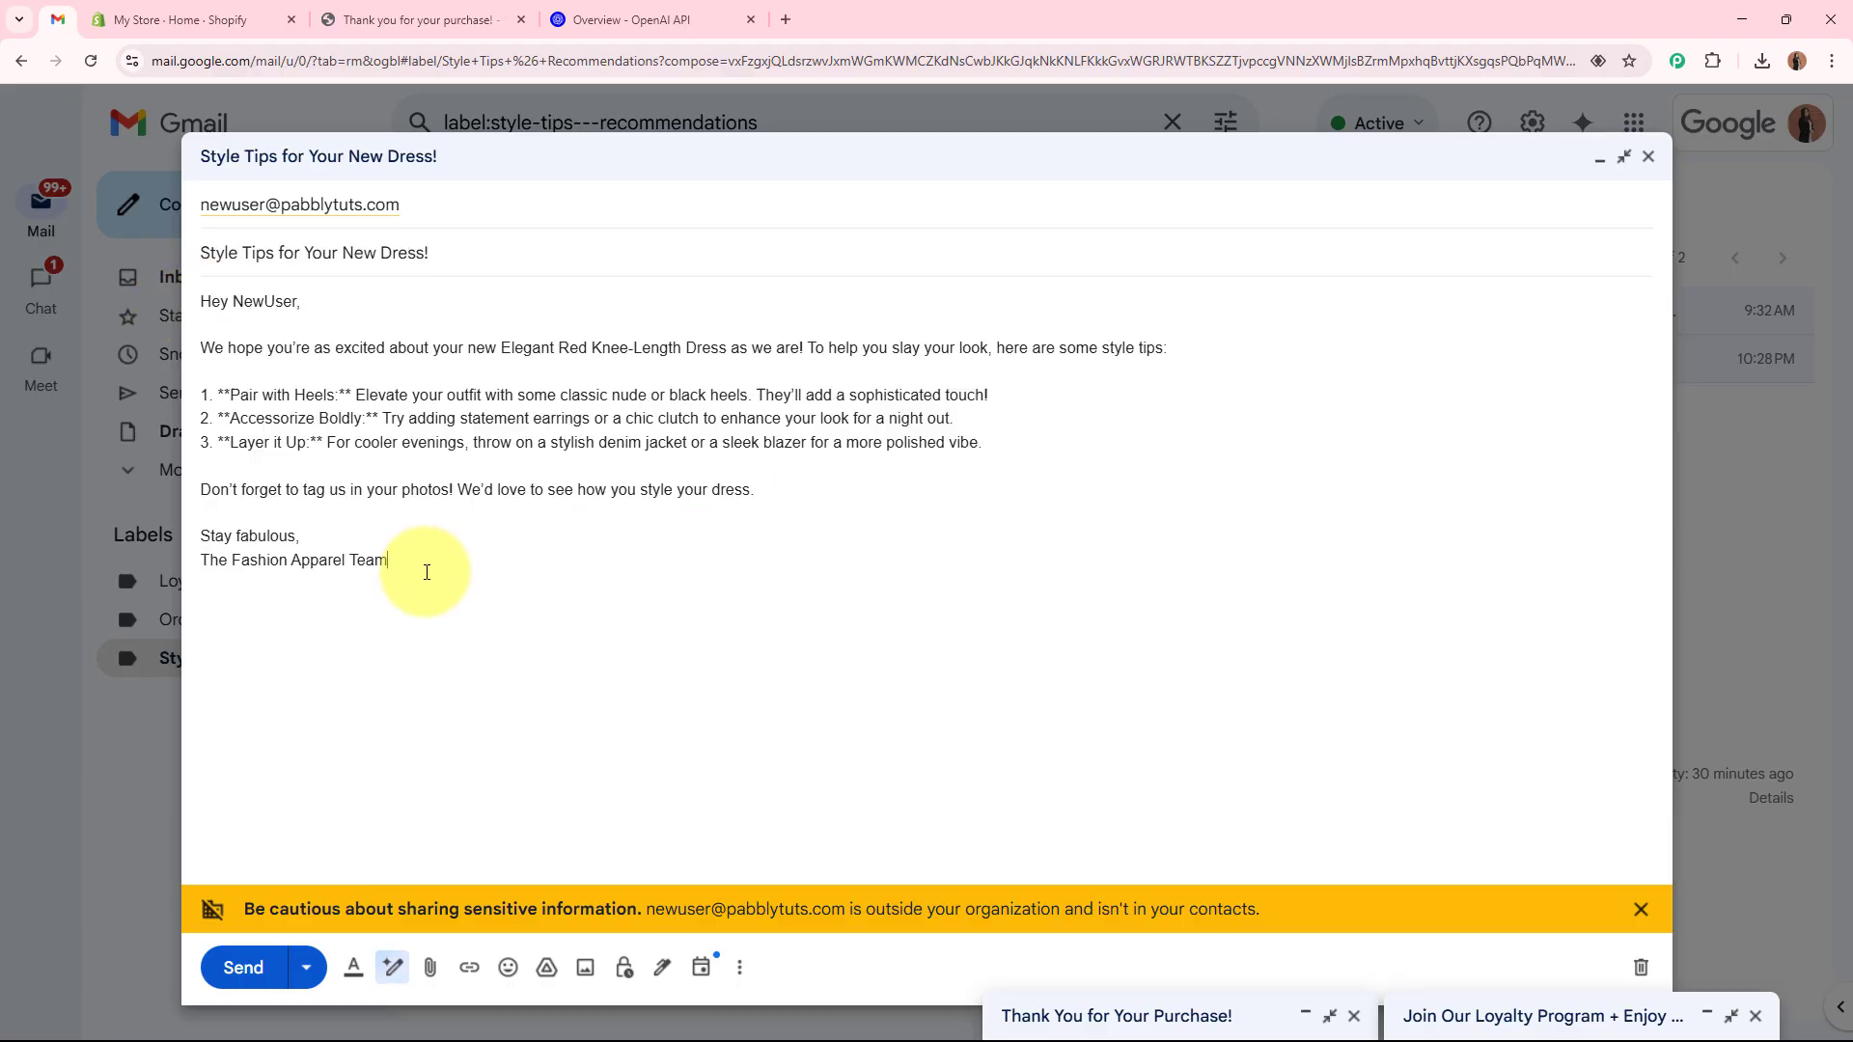
left_click(1640, 912)
left_click(1599, 159)
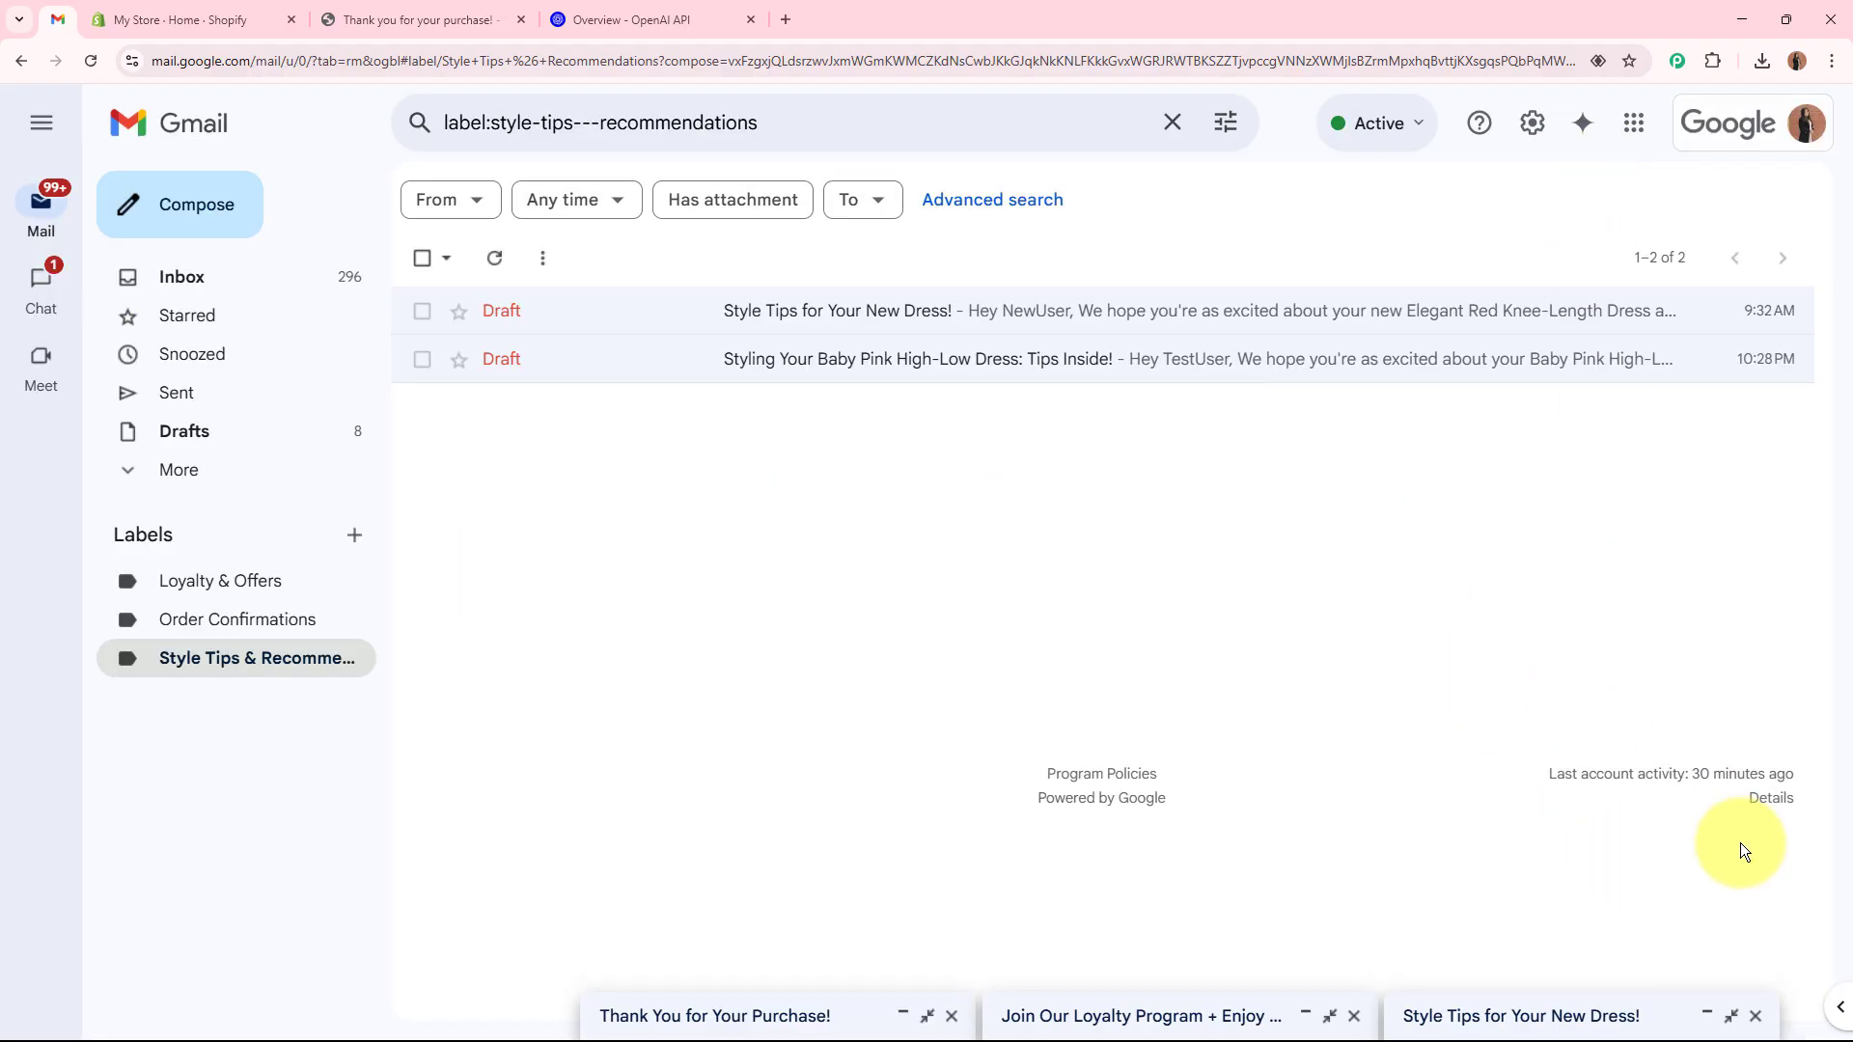
Close all the open draft windows for the purchase, loyalty and style tips e-mails.
left_click(1755, 1011)
left_click(1755, 1011)
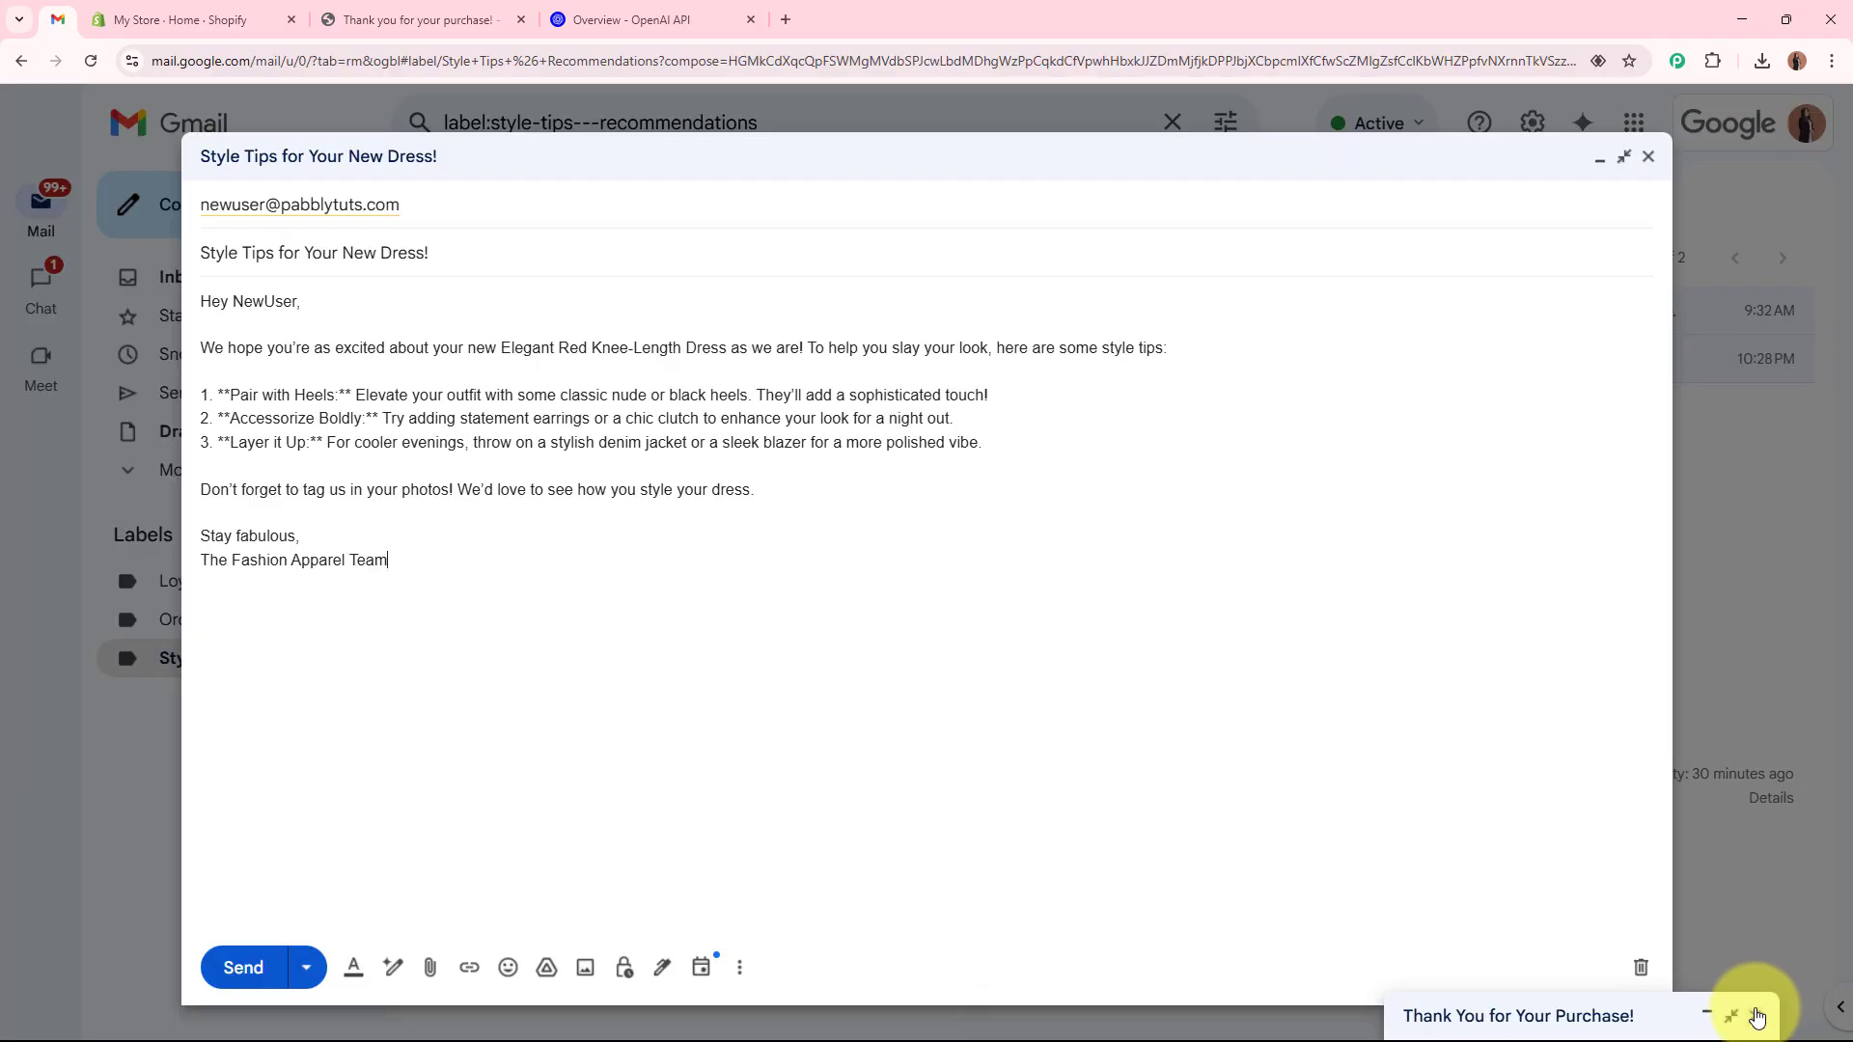
left_click(1756, 1020)
left_click(1647, 158)
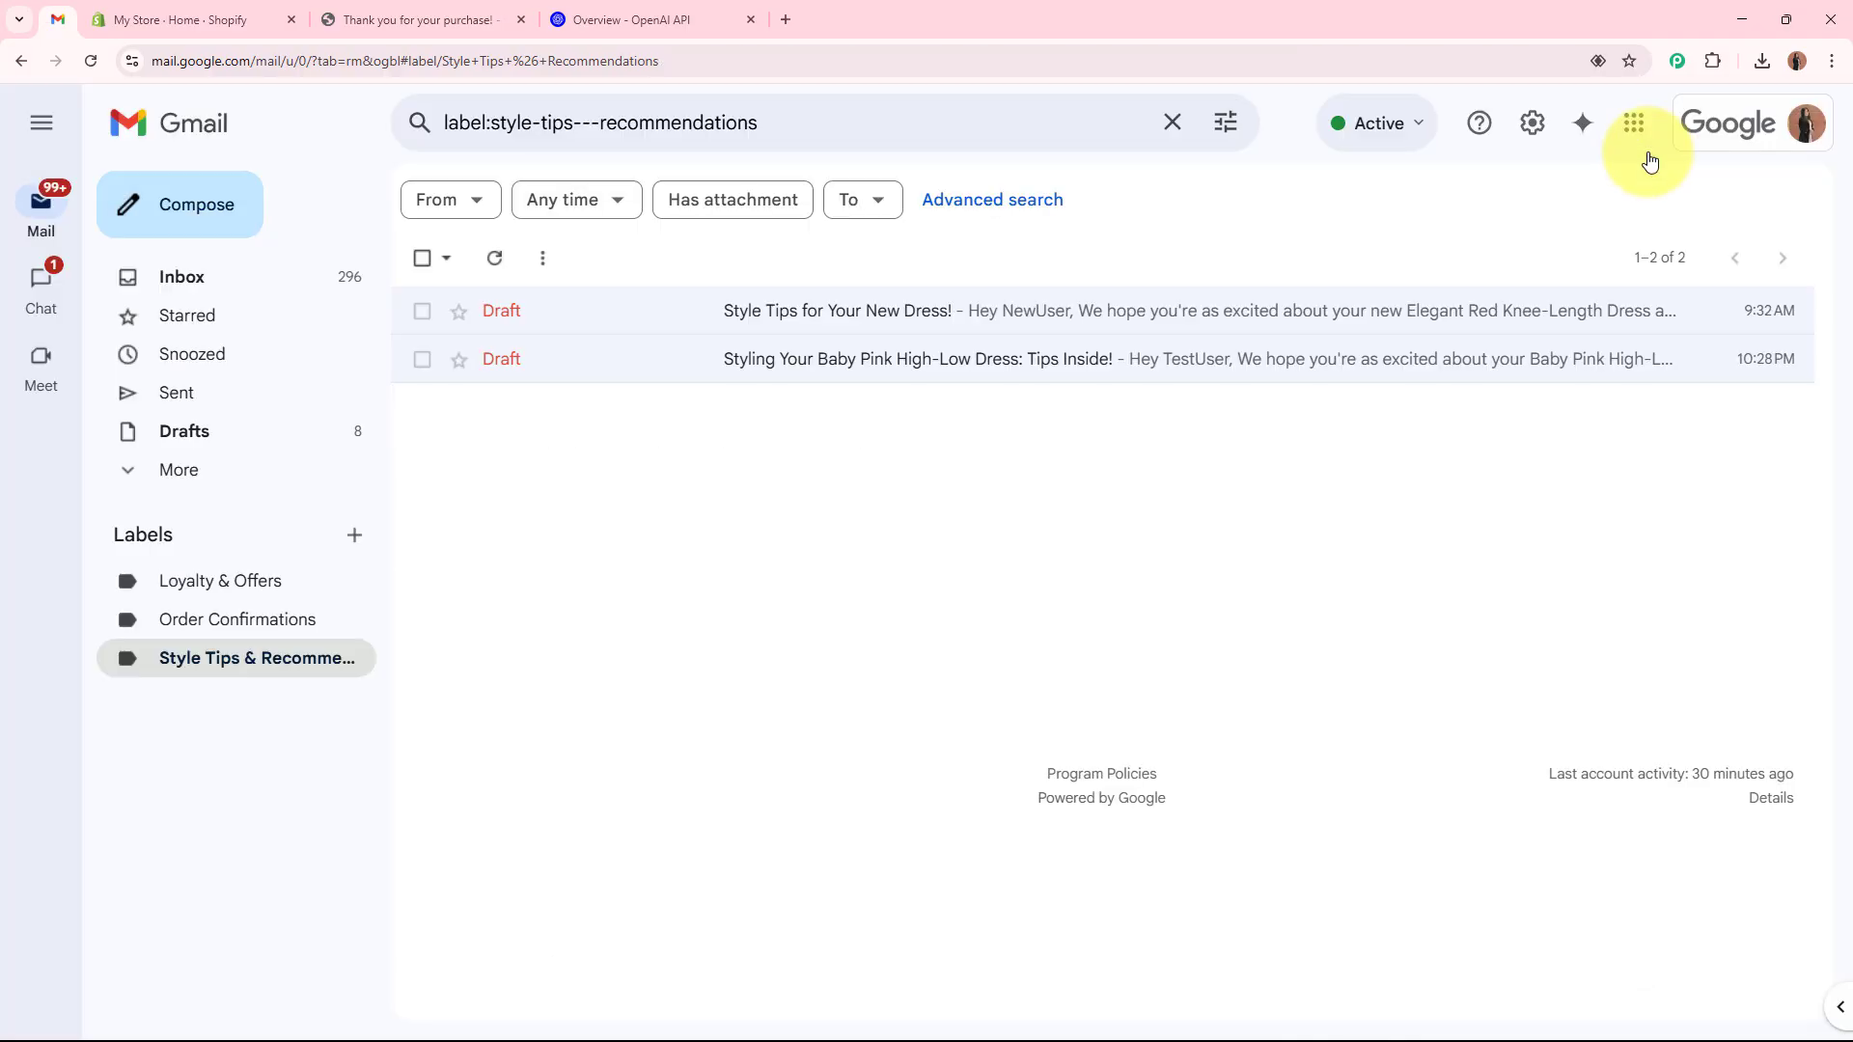
Open pabbly.com/connect/inr/ in a new browser tab, place that tab right after Gmail, and dismiss the Summer Sale offer.
left_click(791, 20)
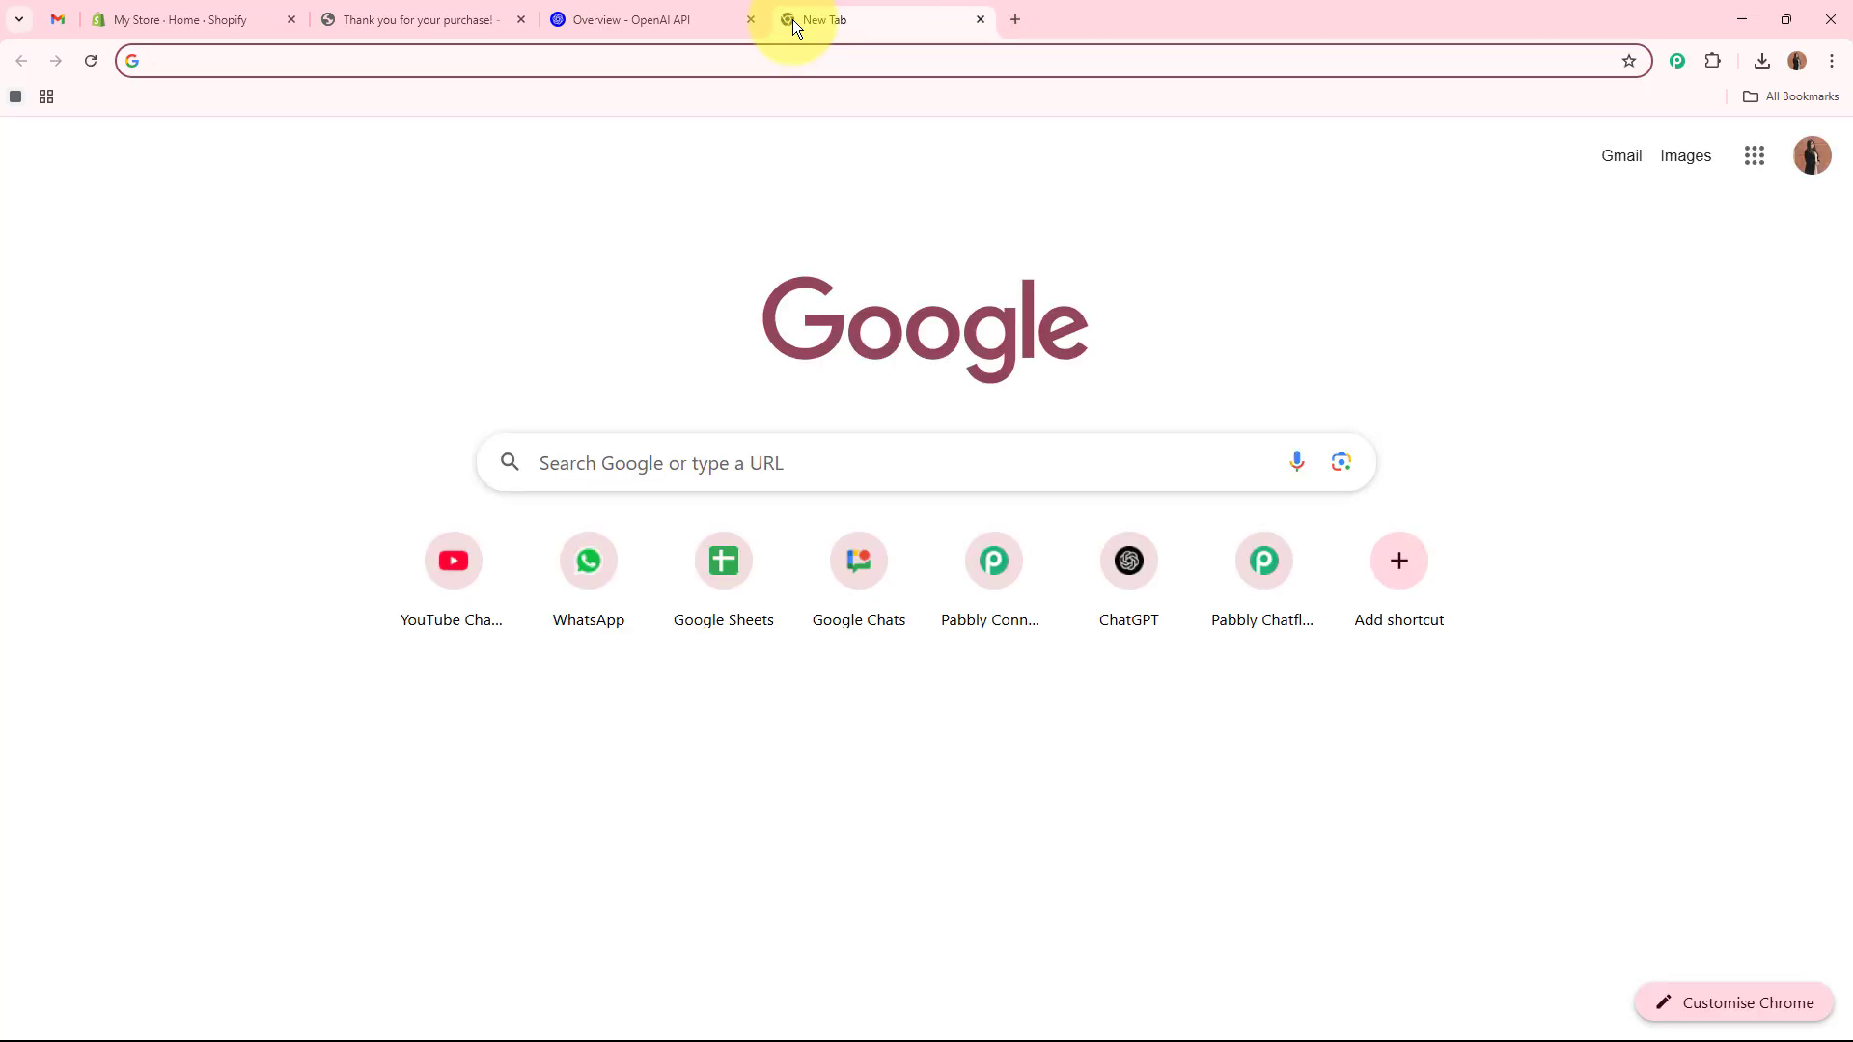
type("www.pabb")
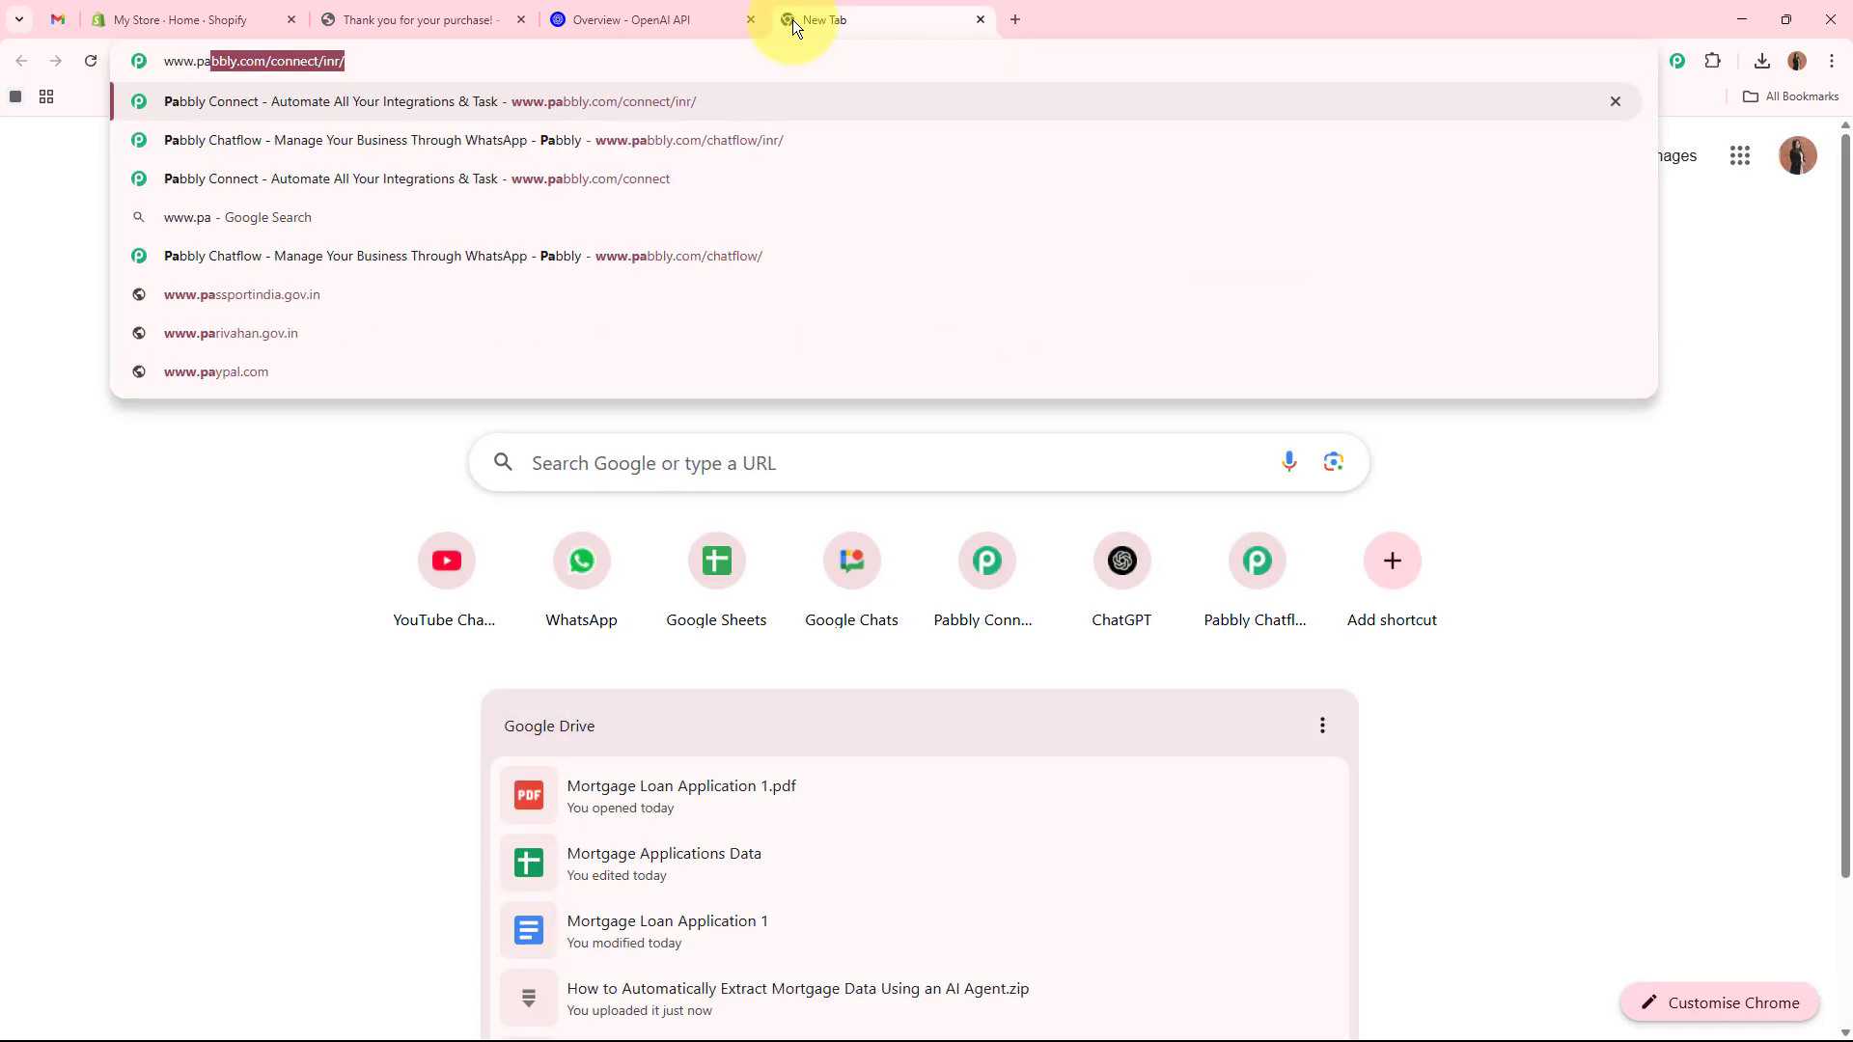
type("ly.com/connect")
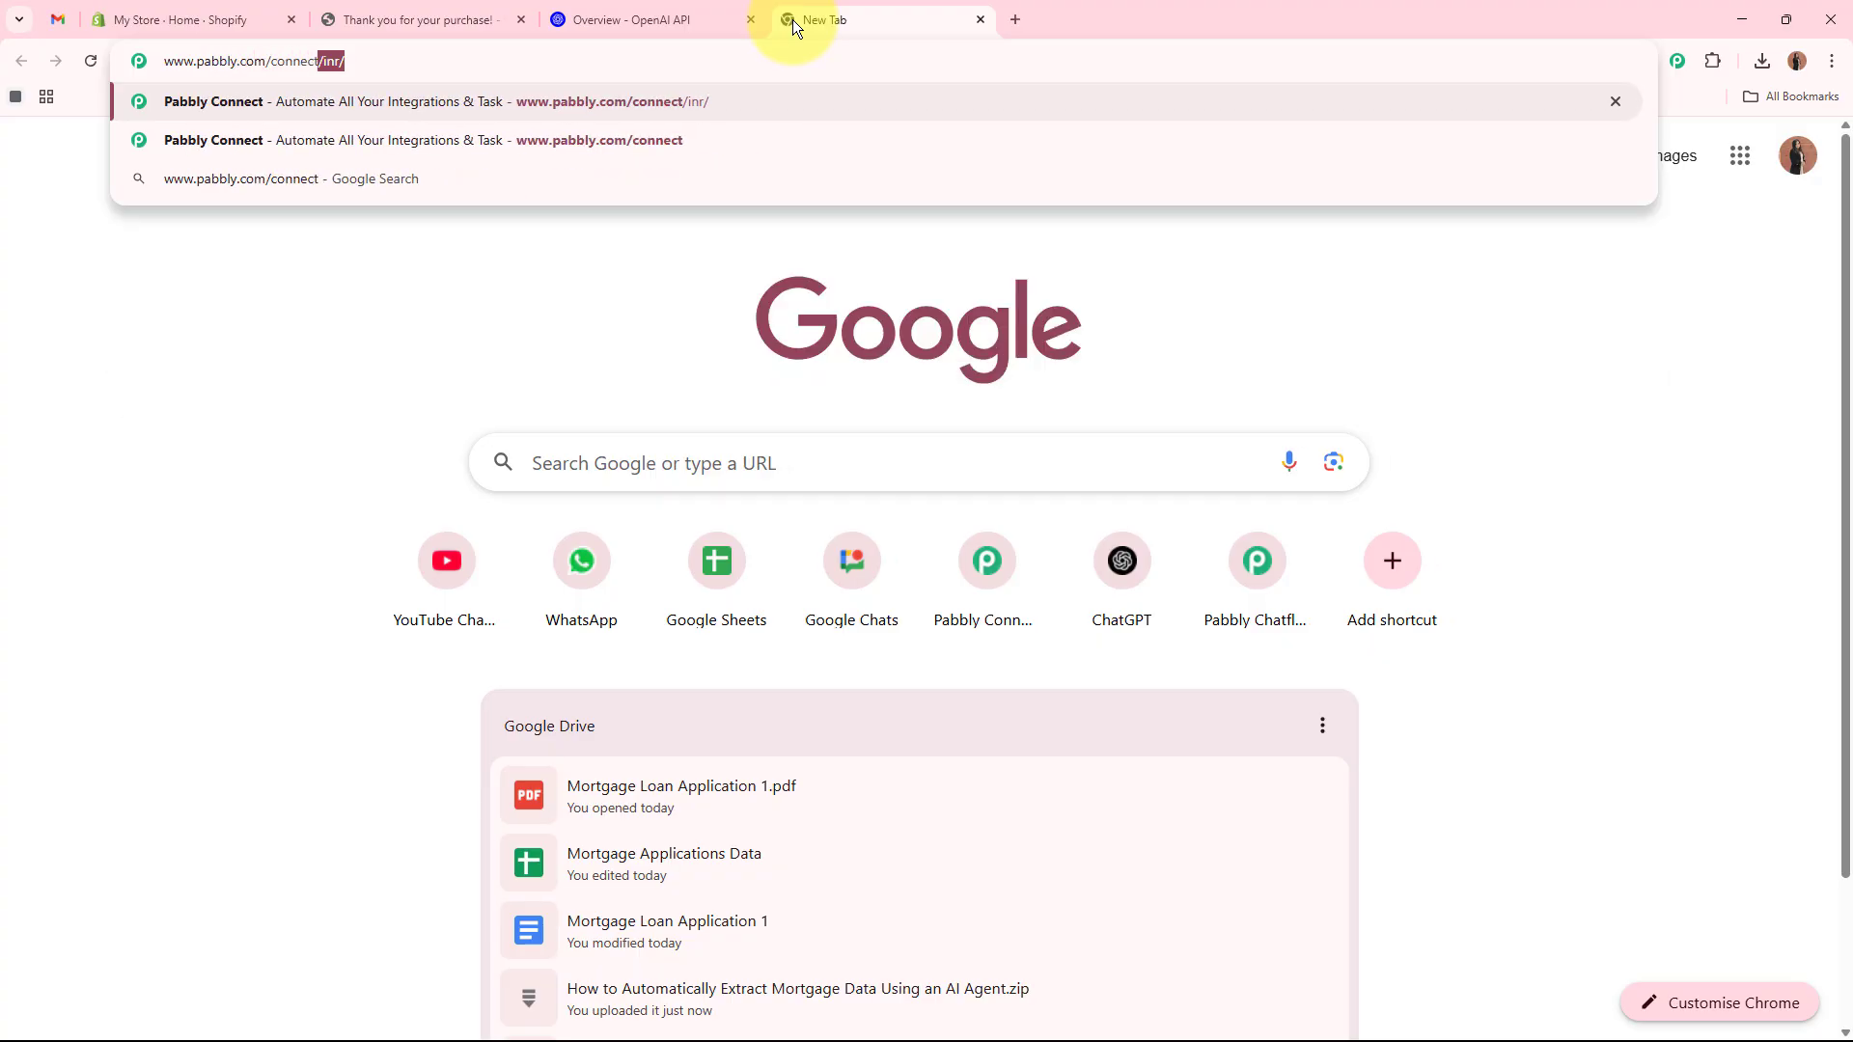
key("Return")
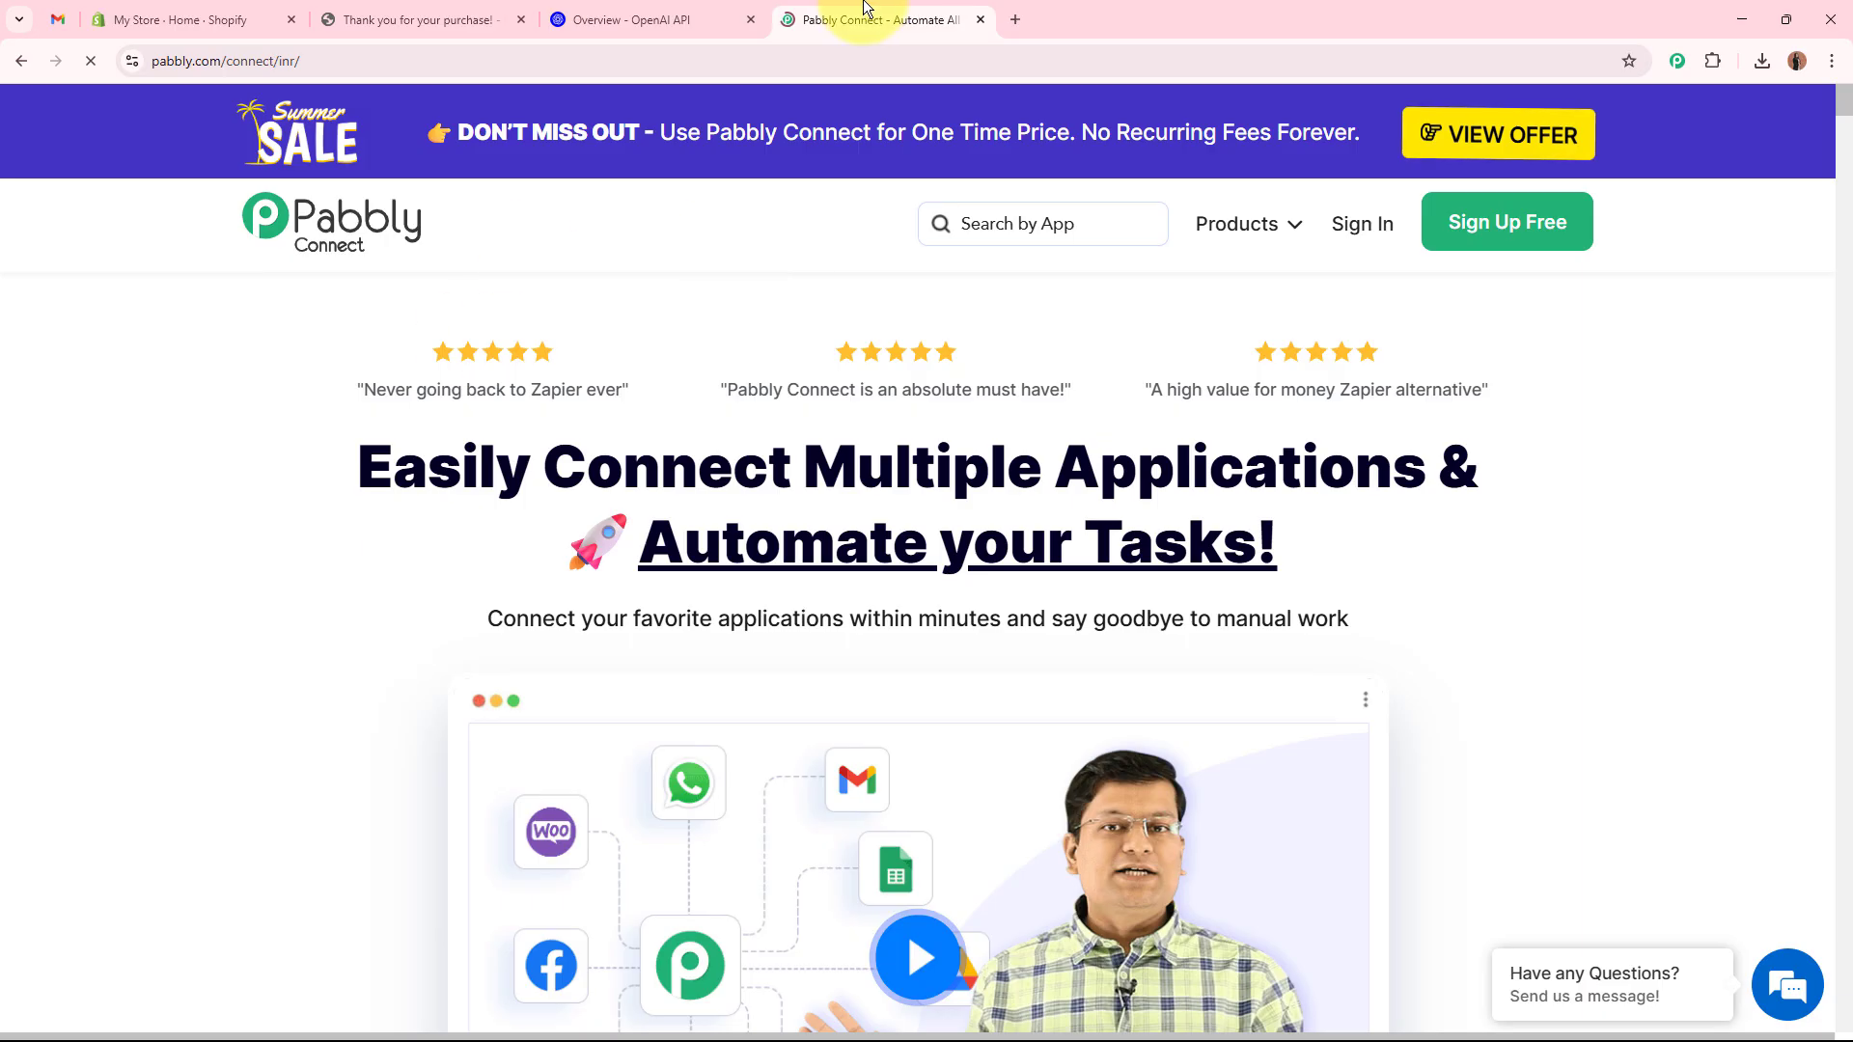
left_click_drag(865, 8, 227, 14)
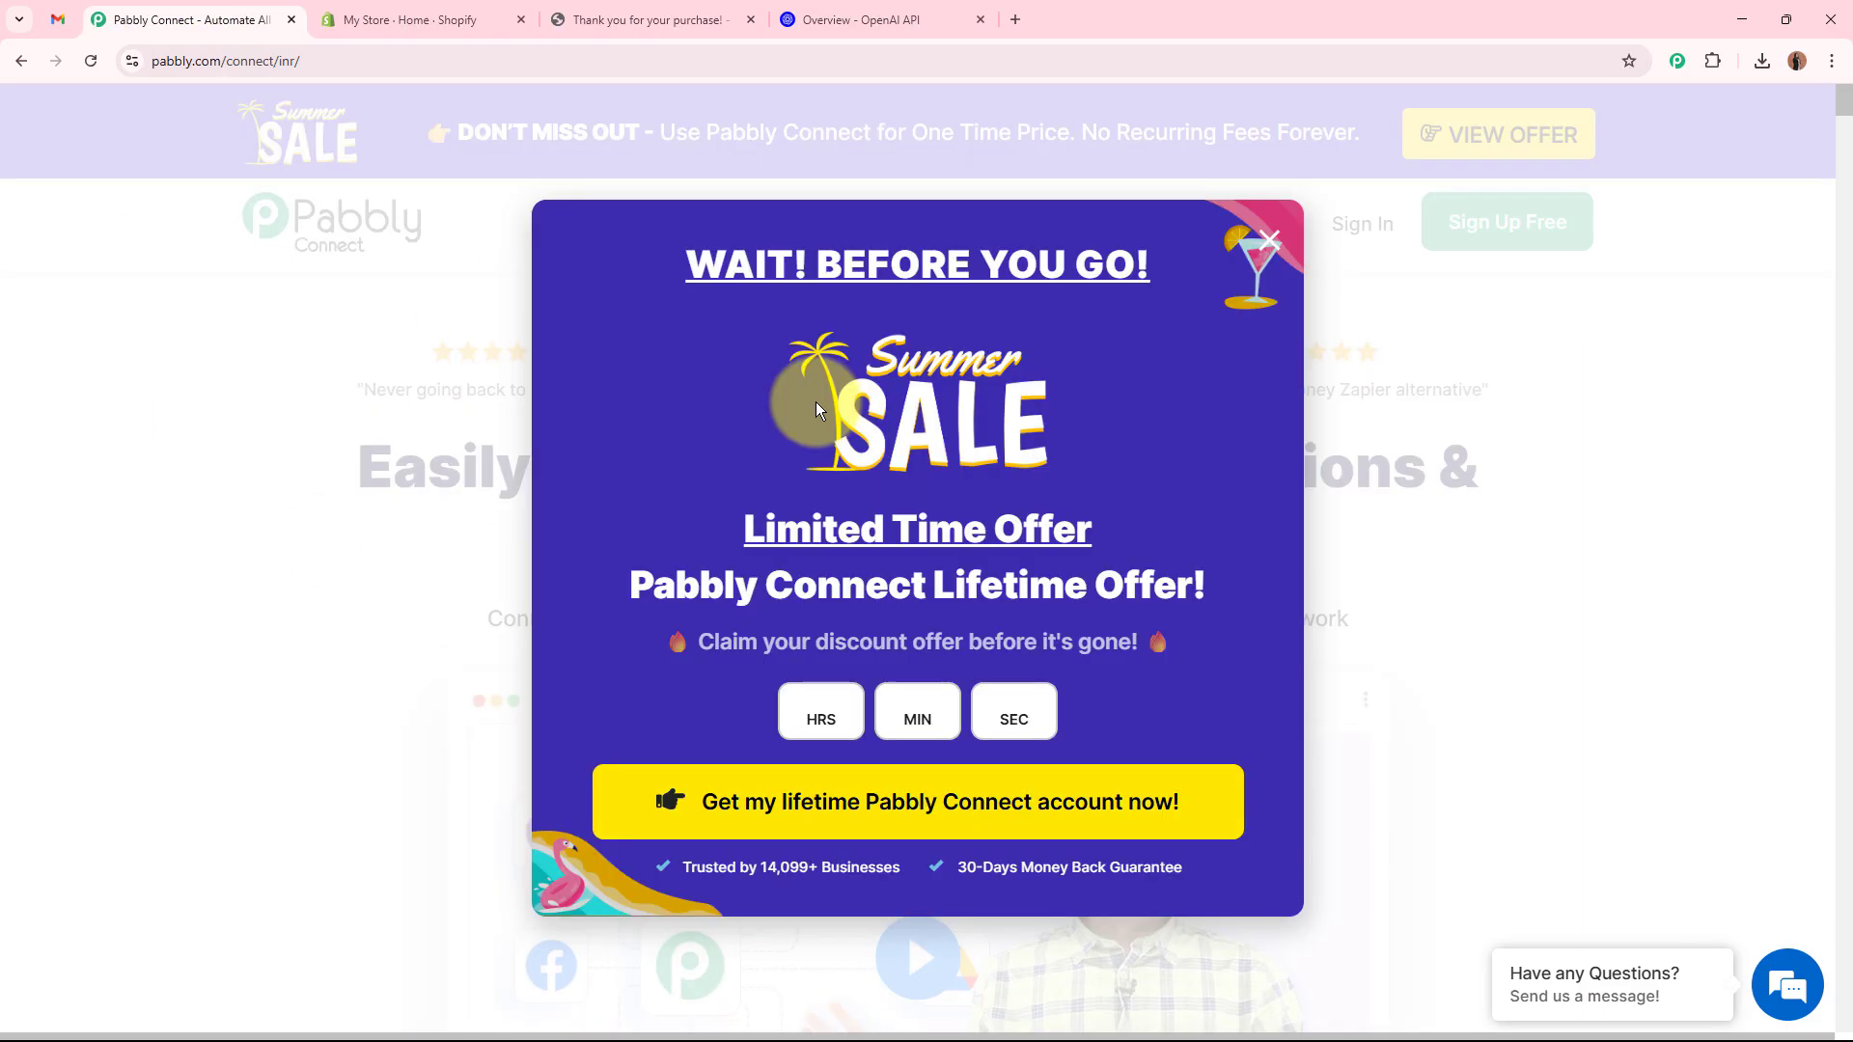
left_click(1555, 393)
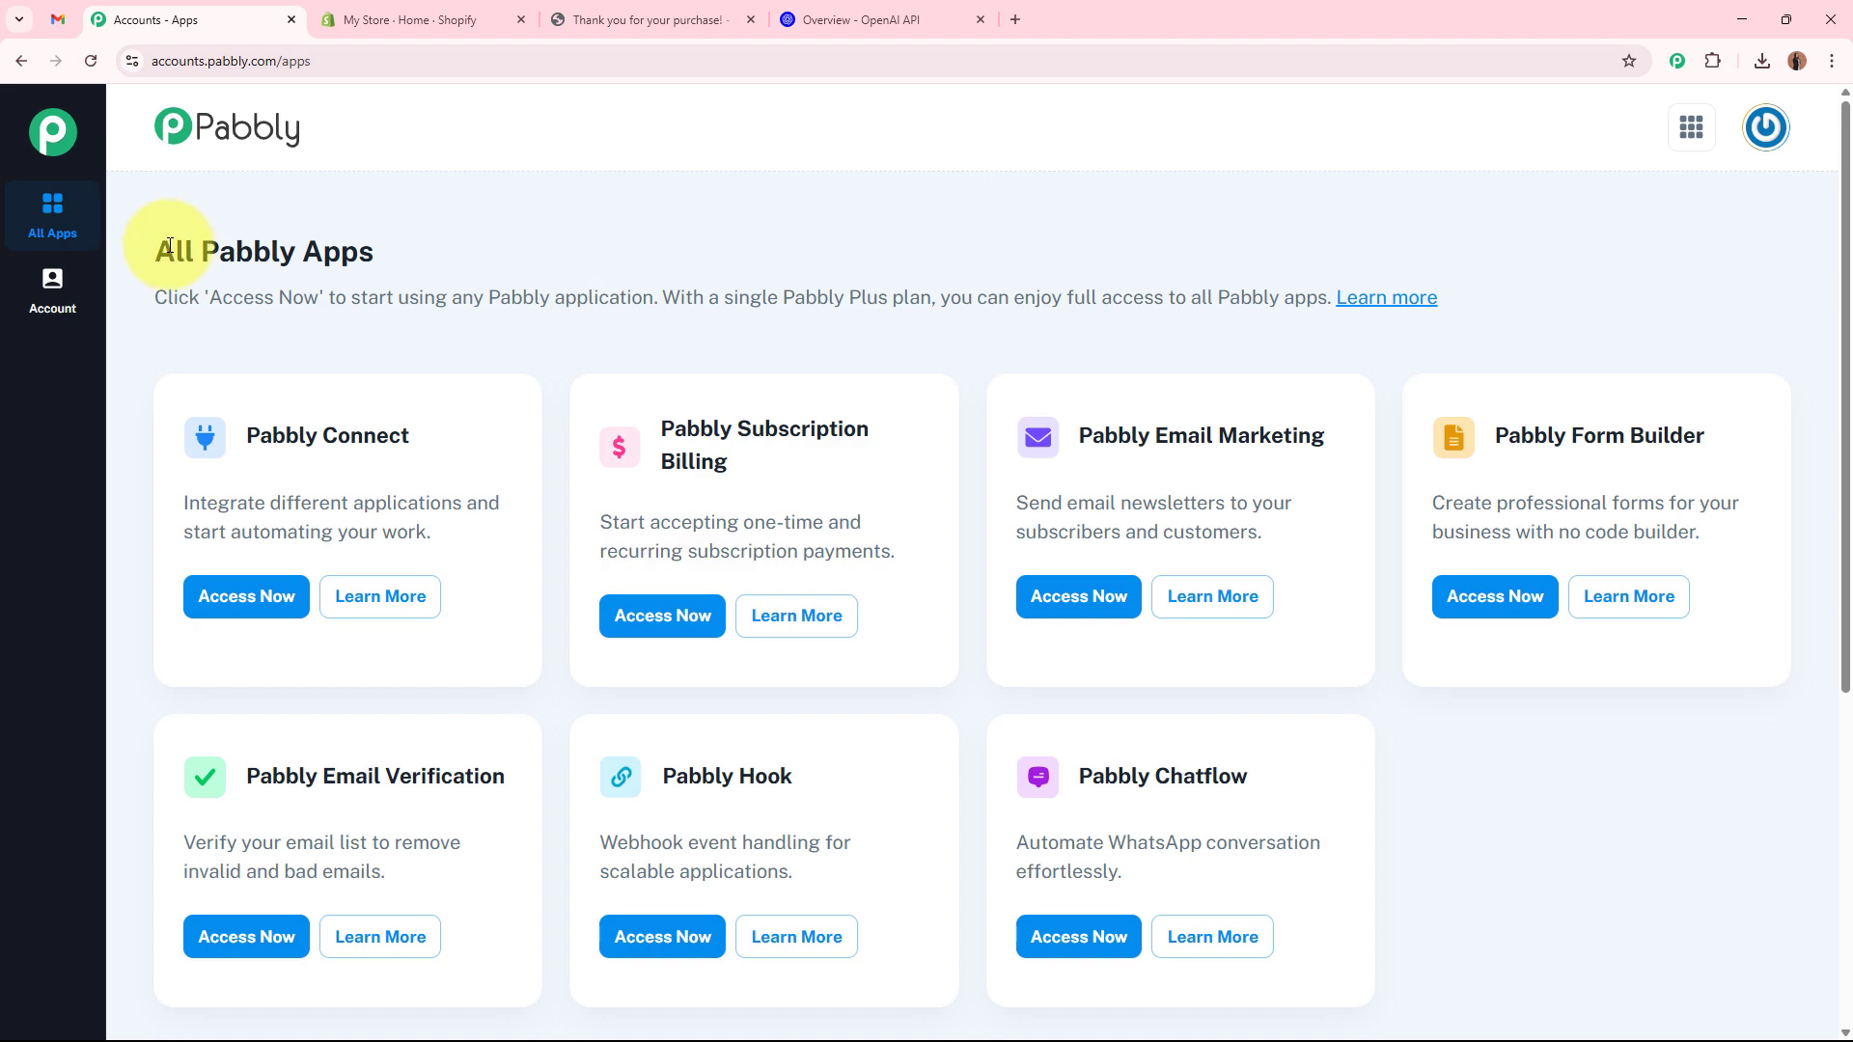
Open Pabbly Connect from the All Pabbly Apps page.
left_click_drag(169, 246, 446, 245)
left_click(536, 241)
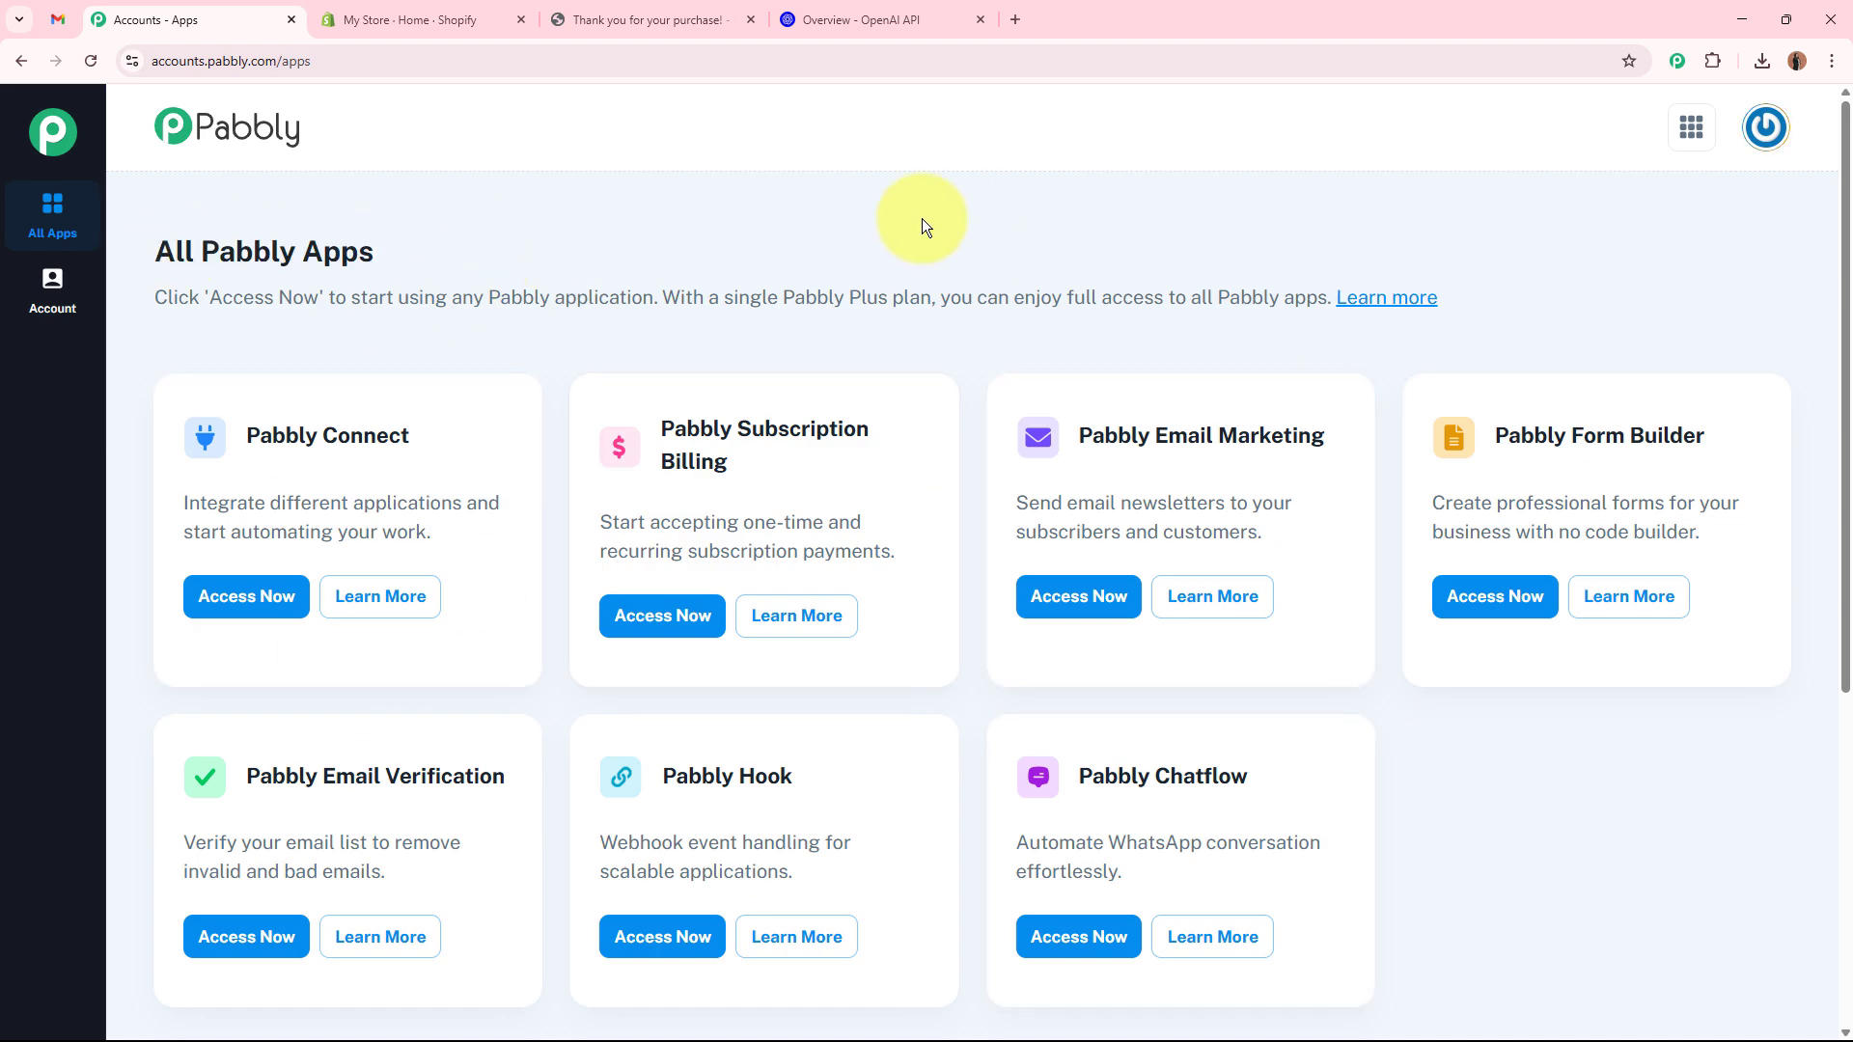
left_click_drag(237, 430, 454, 432)
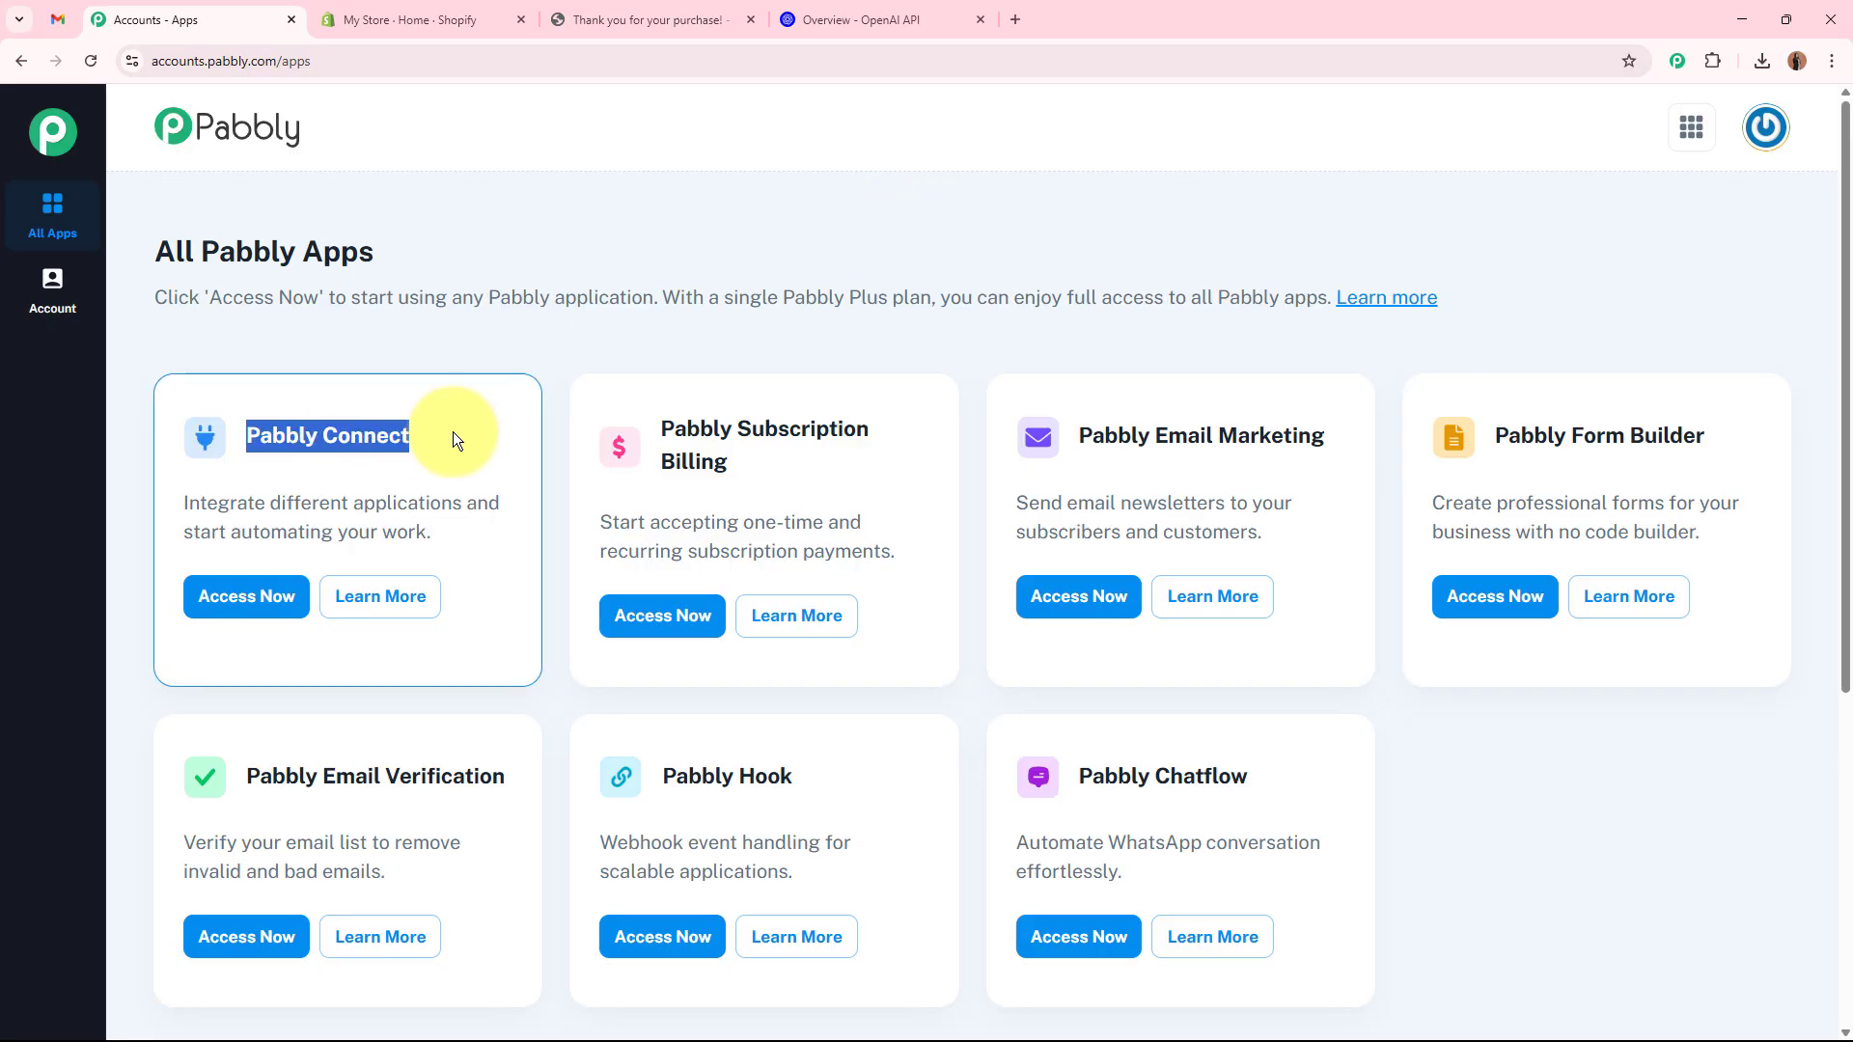
left_click(245, 595)
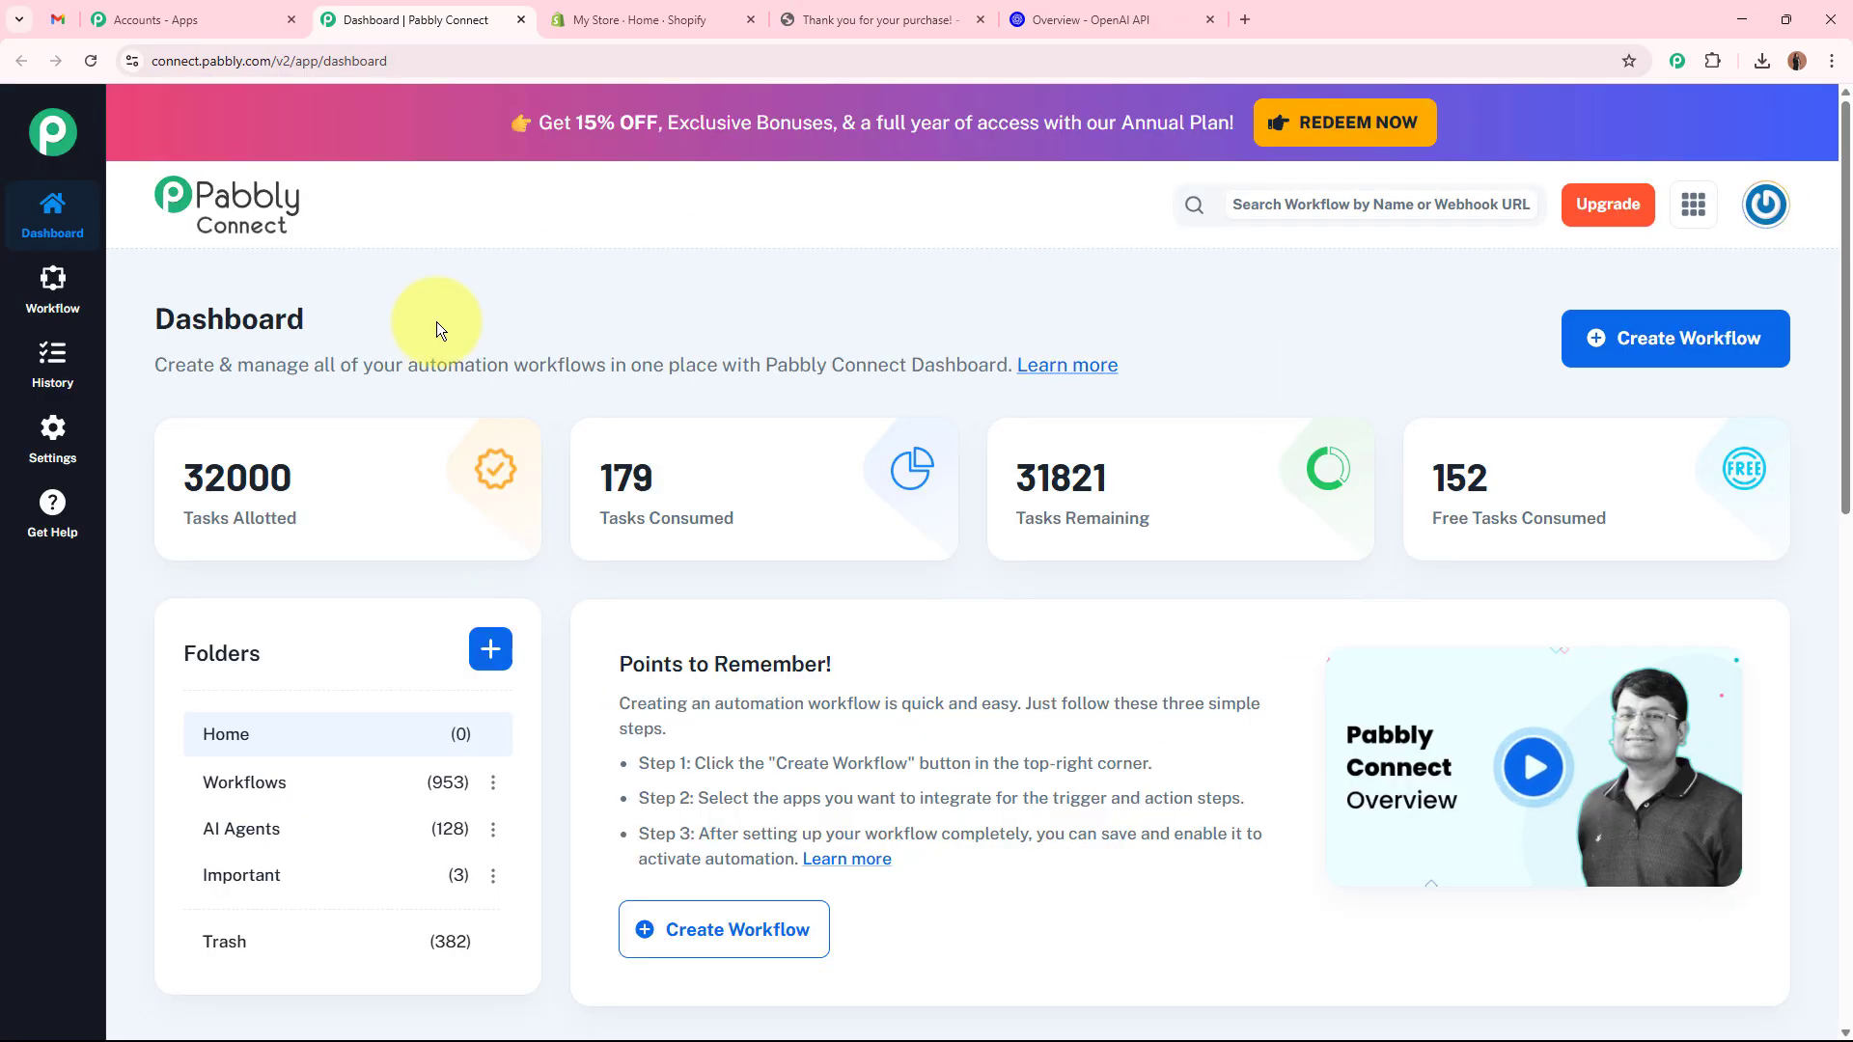
Start a new workflow from the dashboard and name it "Automate Email Sequences using AI Agent for Shopify Customers".
left_click_drag(339, 365, 710, 365)
left_click(949, 761)
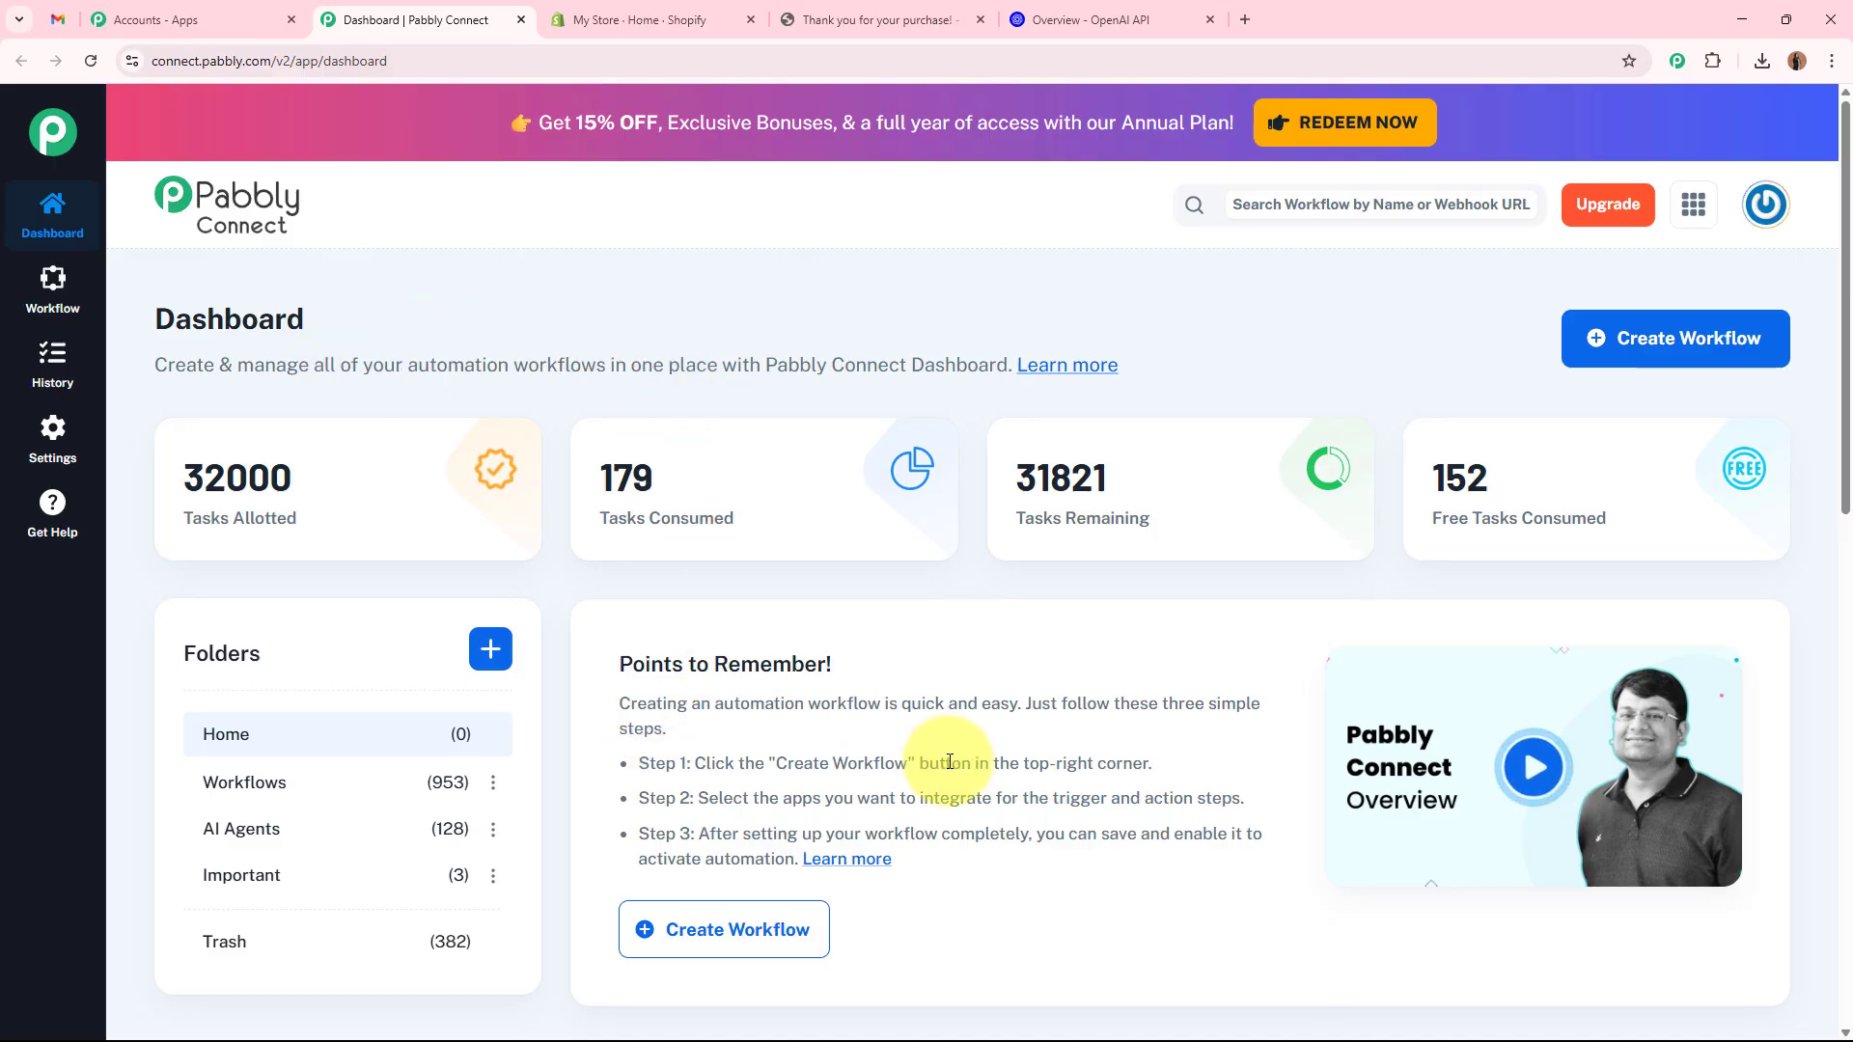
triple_click(950, 761)
left_click(1206, 767)
left_click(1685, 335)
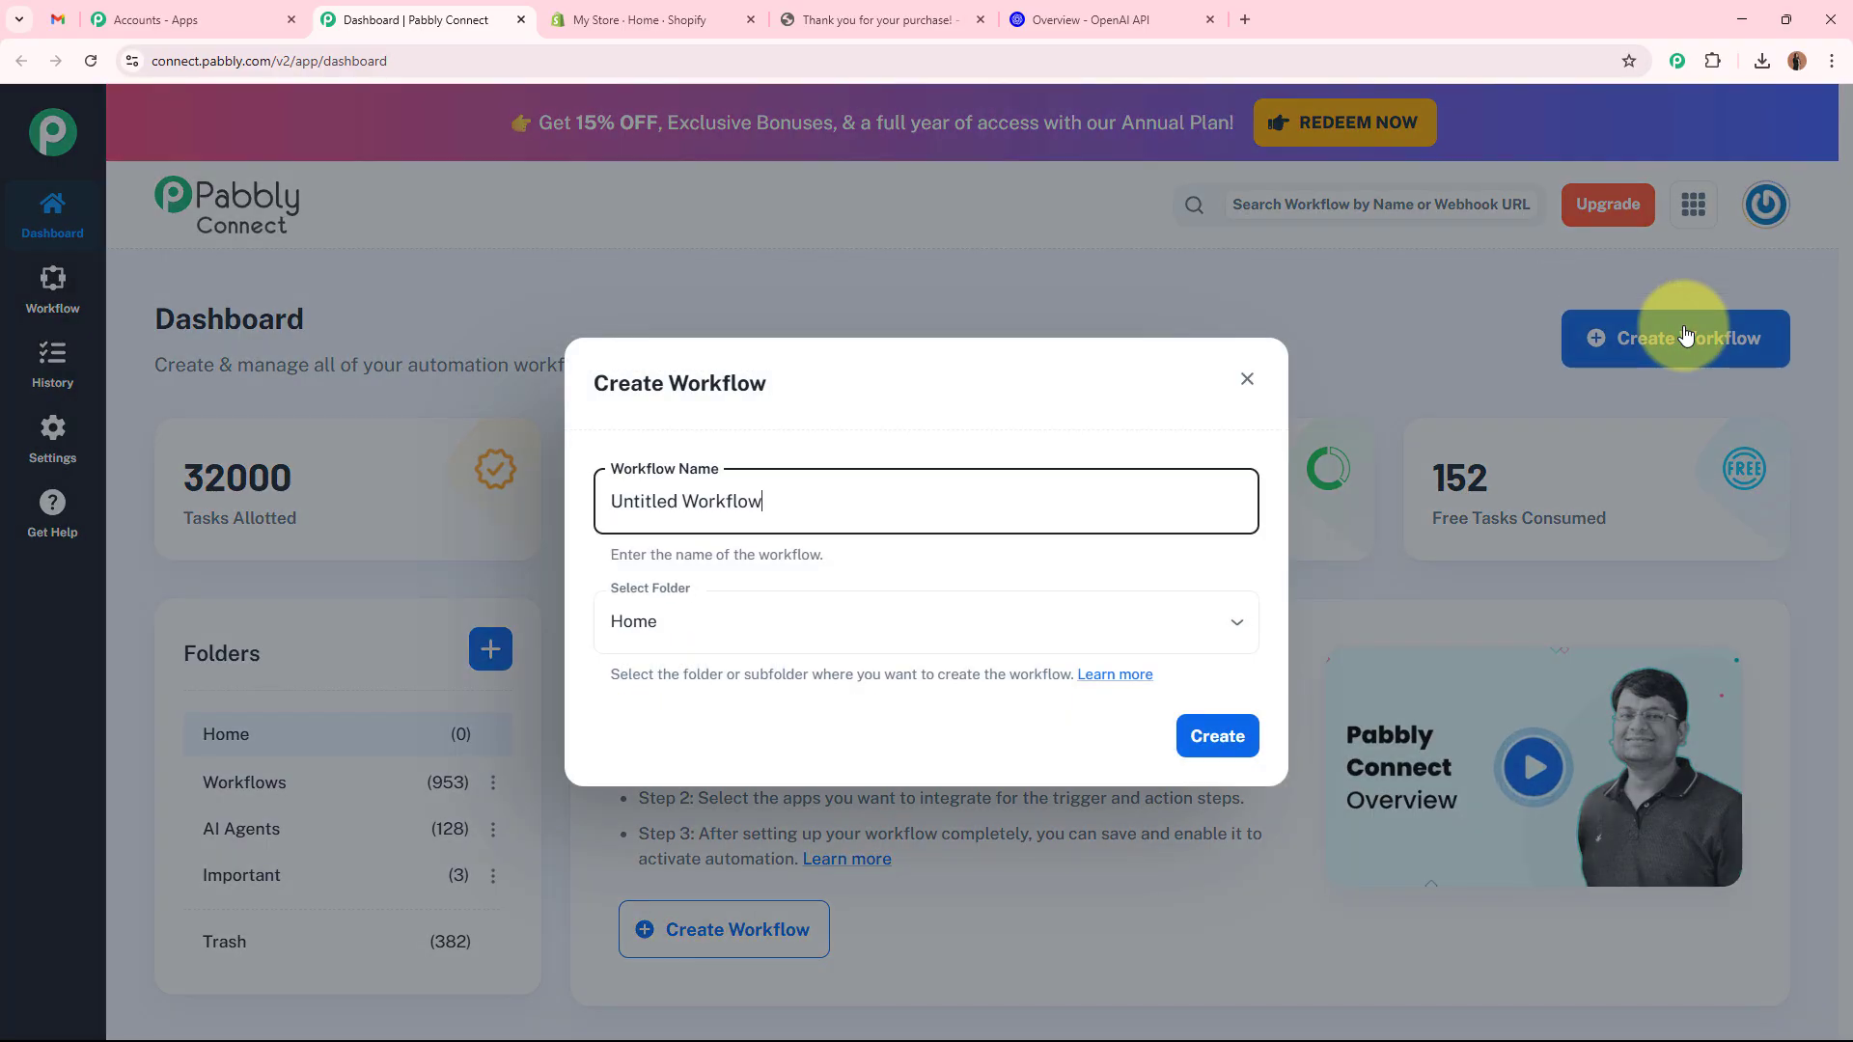
key("ctrl+a")
key("BackSpace")
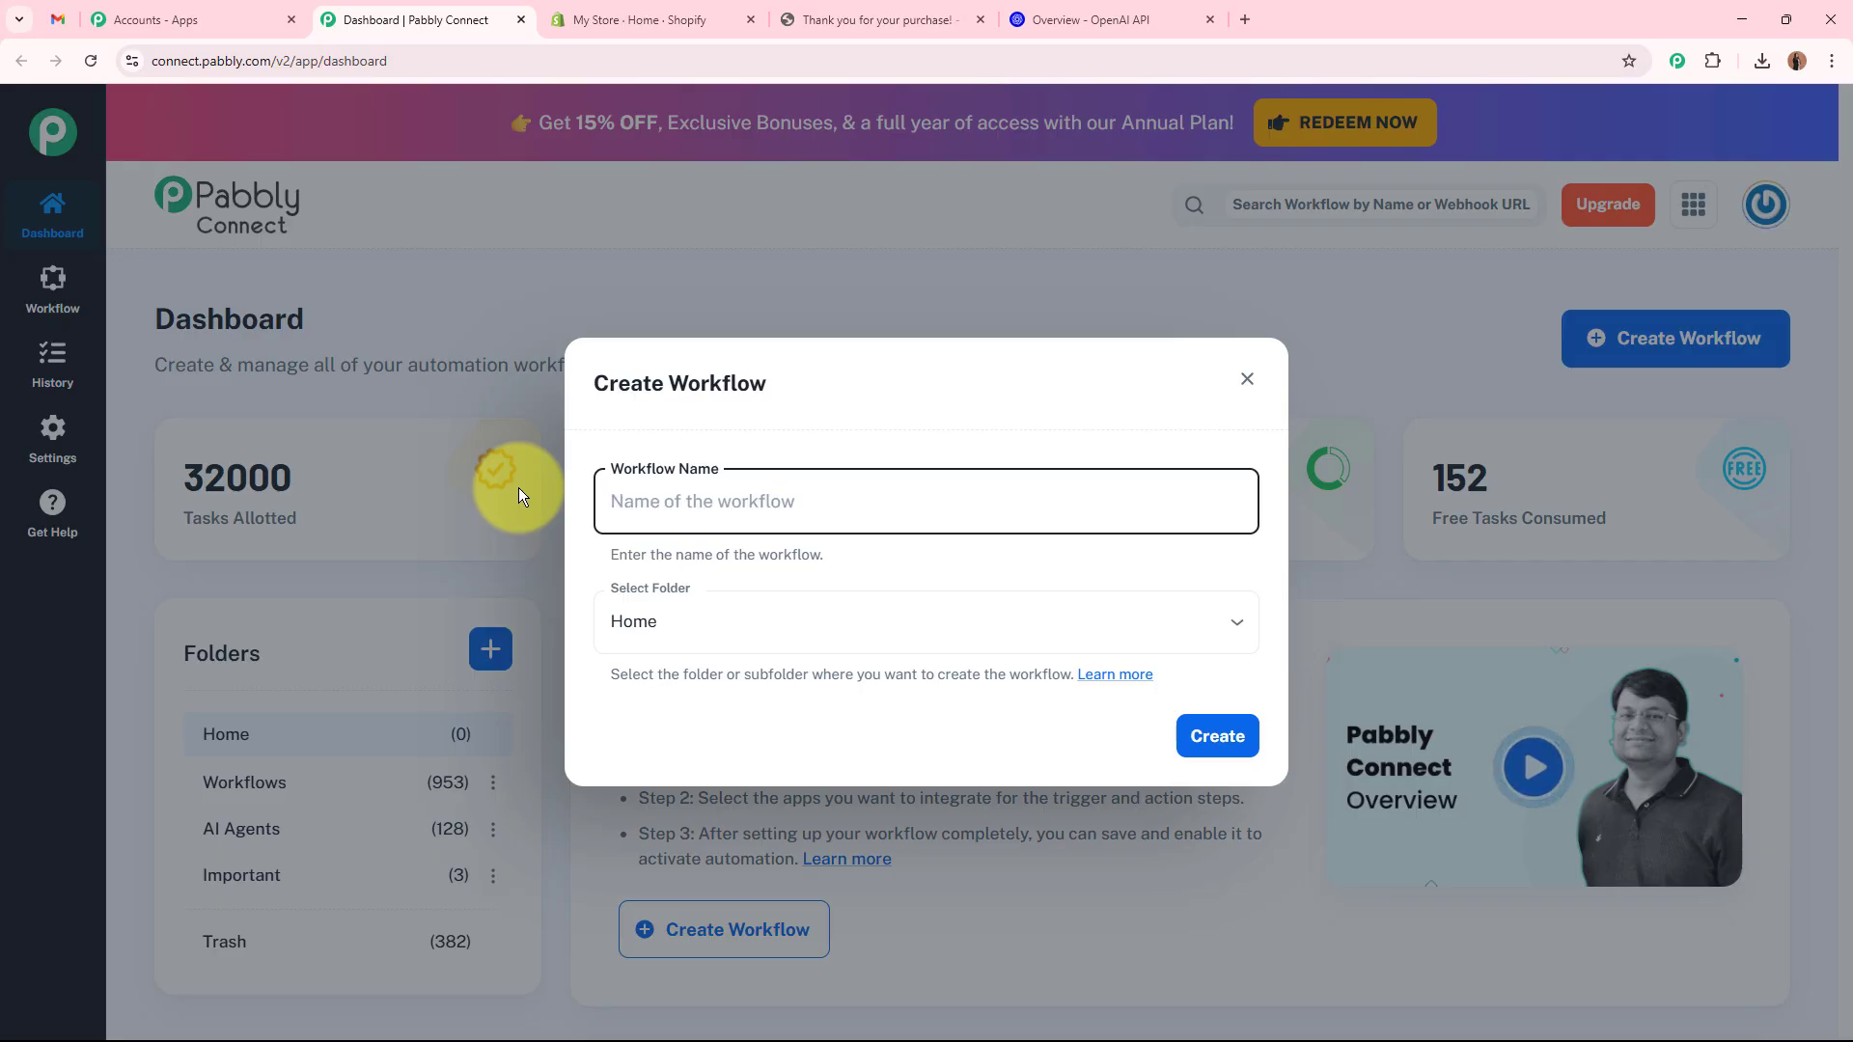
type("Automate Email Sequences using AI Agent for Shopify Customers")
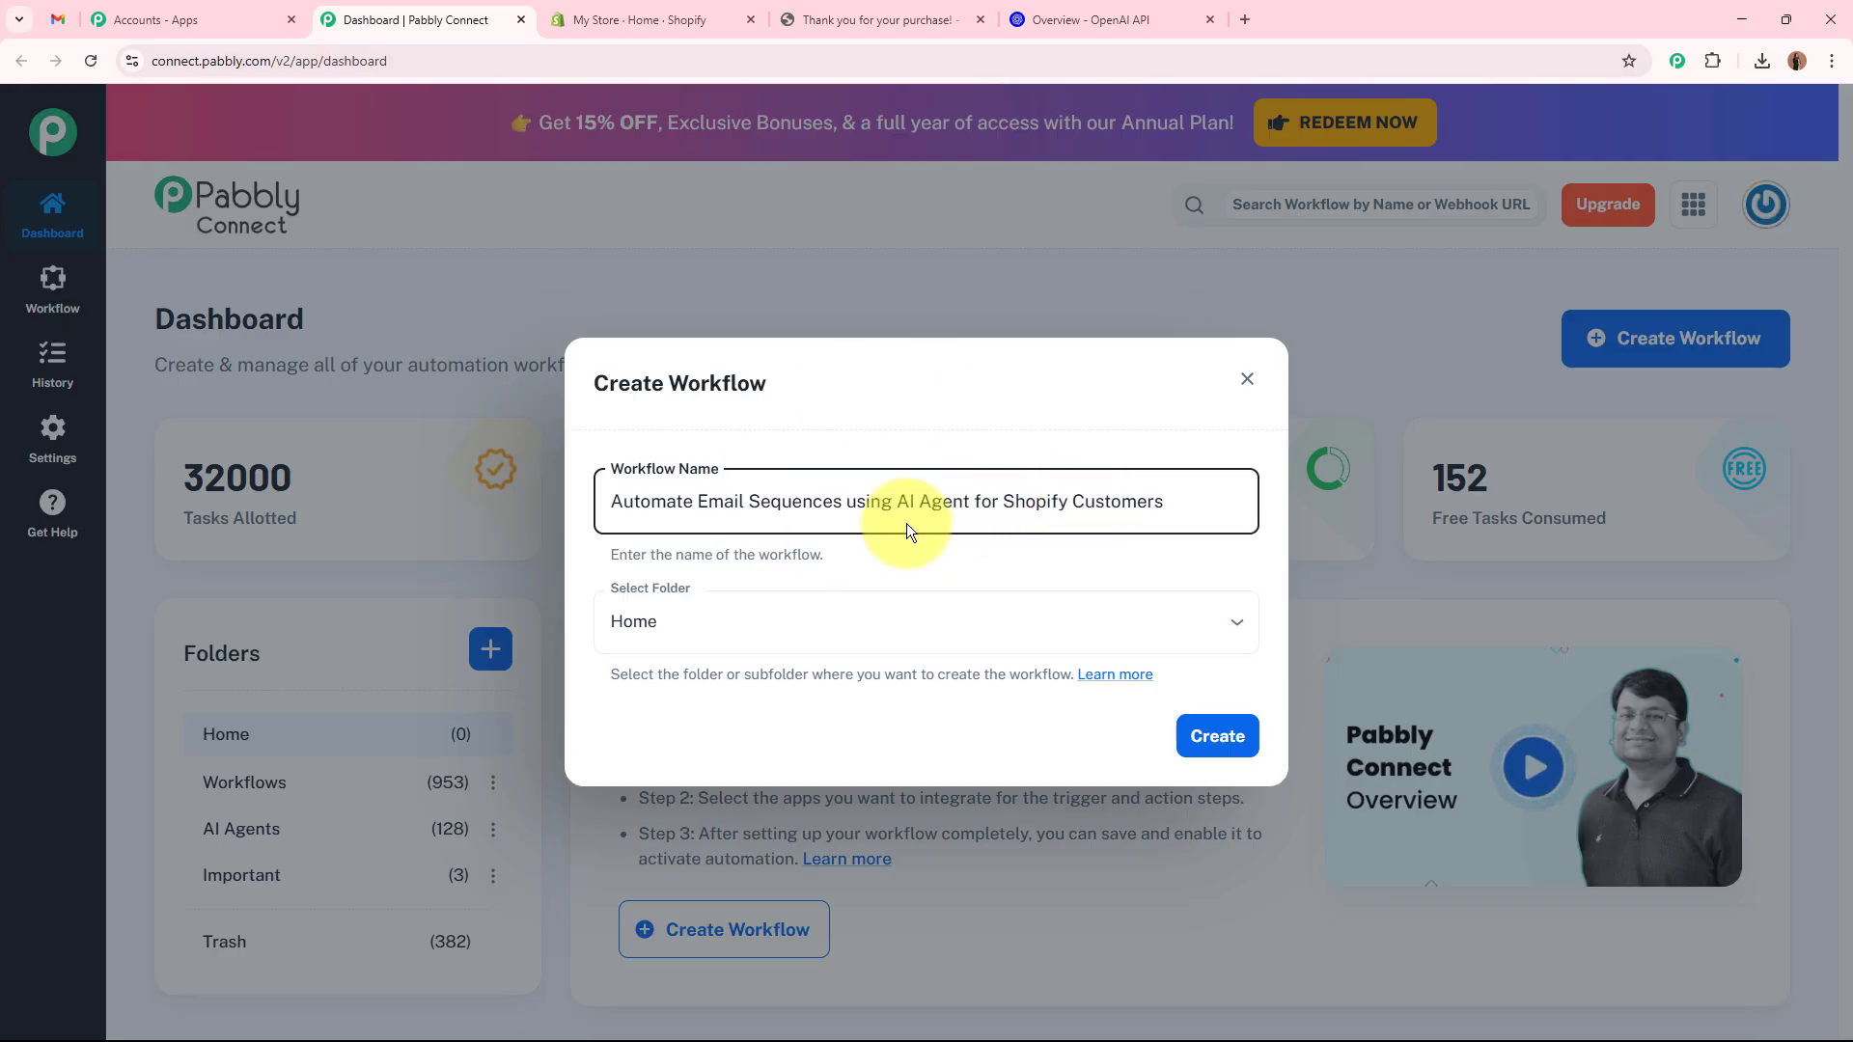
left_click(897, 565)
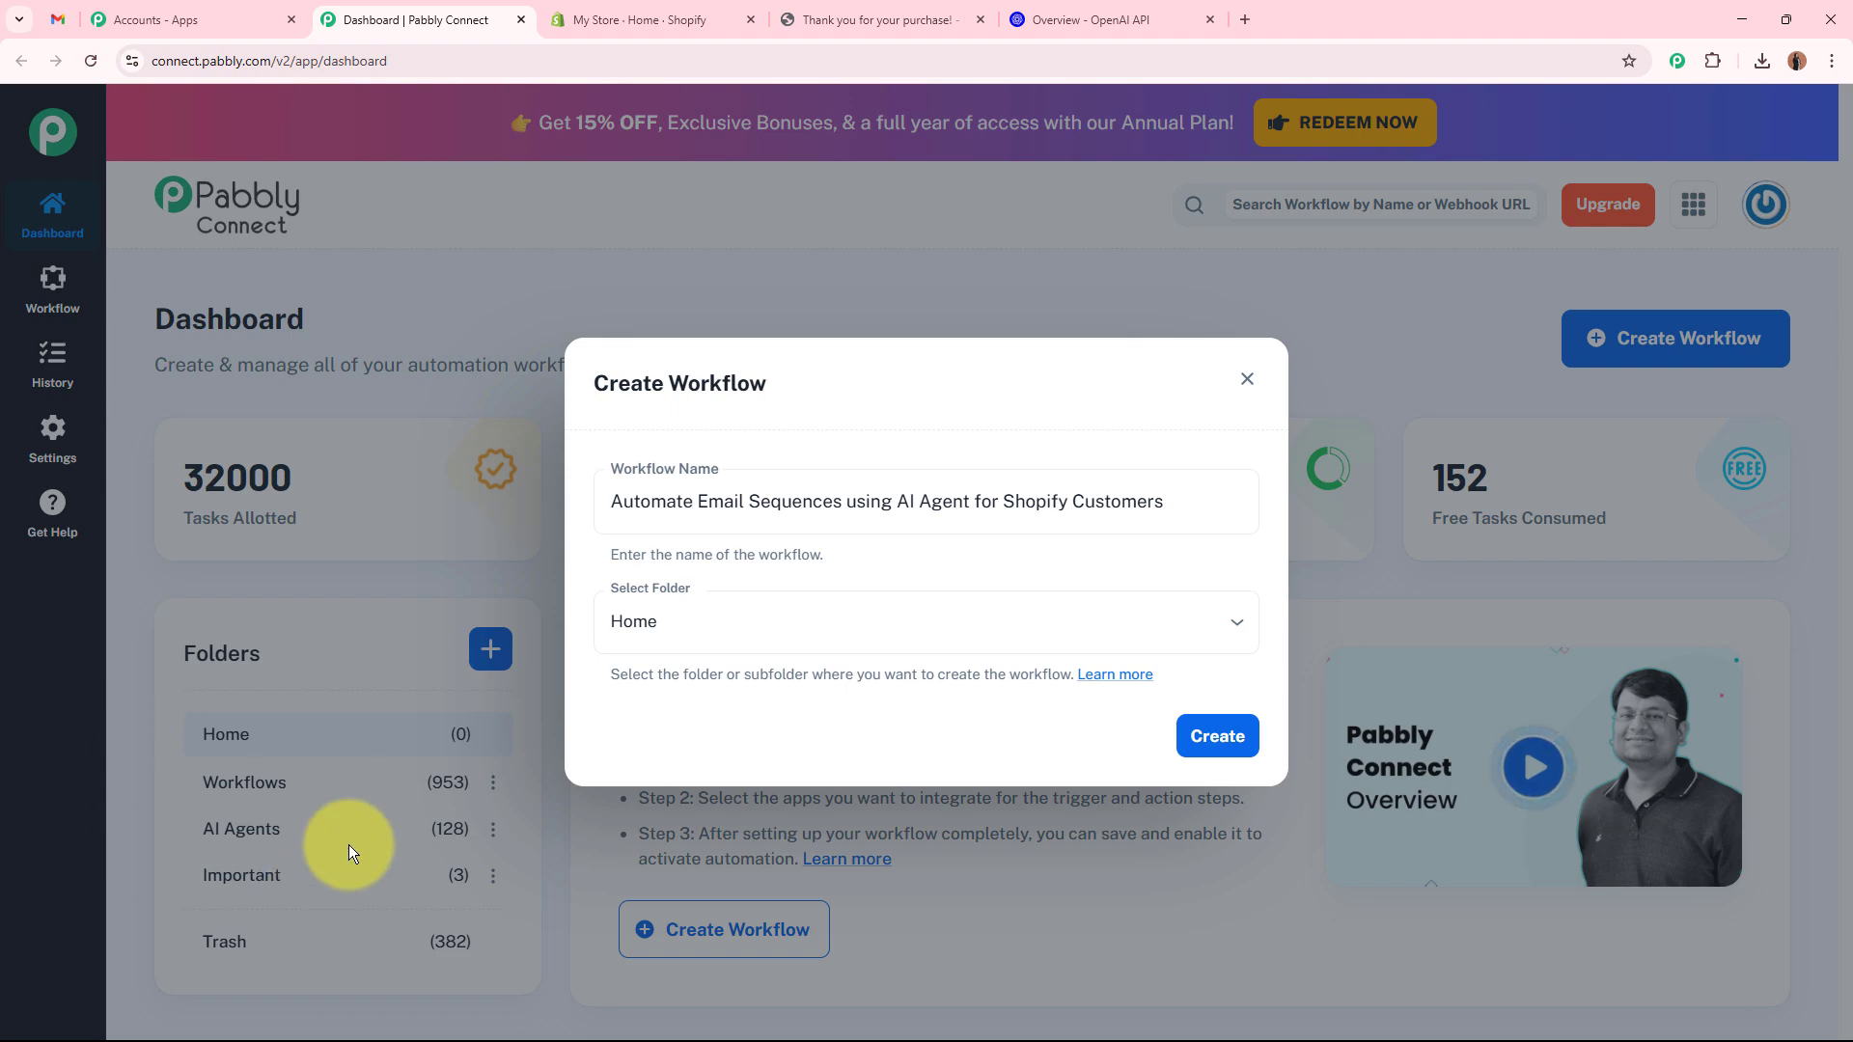
Choose AI Agents as the workflow's folder and create the workflow.
left_click(724, 621)
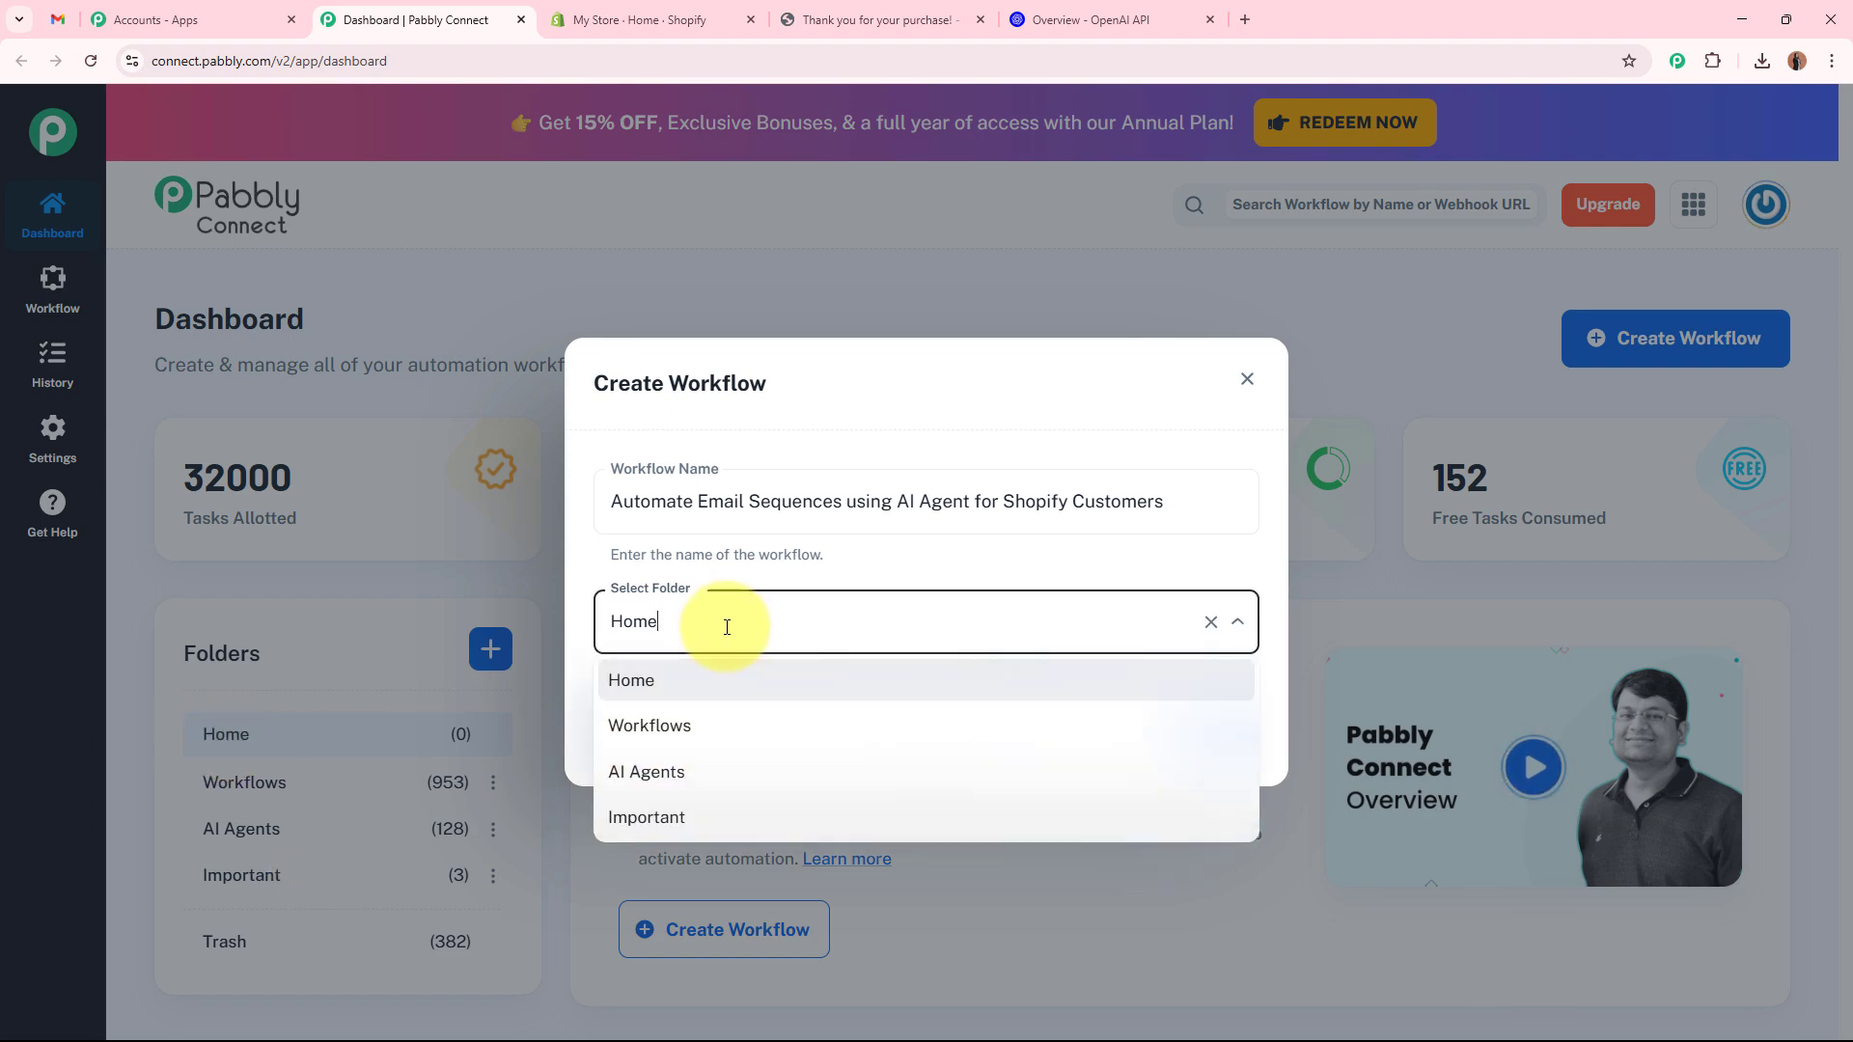
left_click(719, 771)
left_click(723, 758)
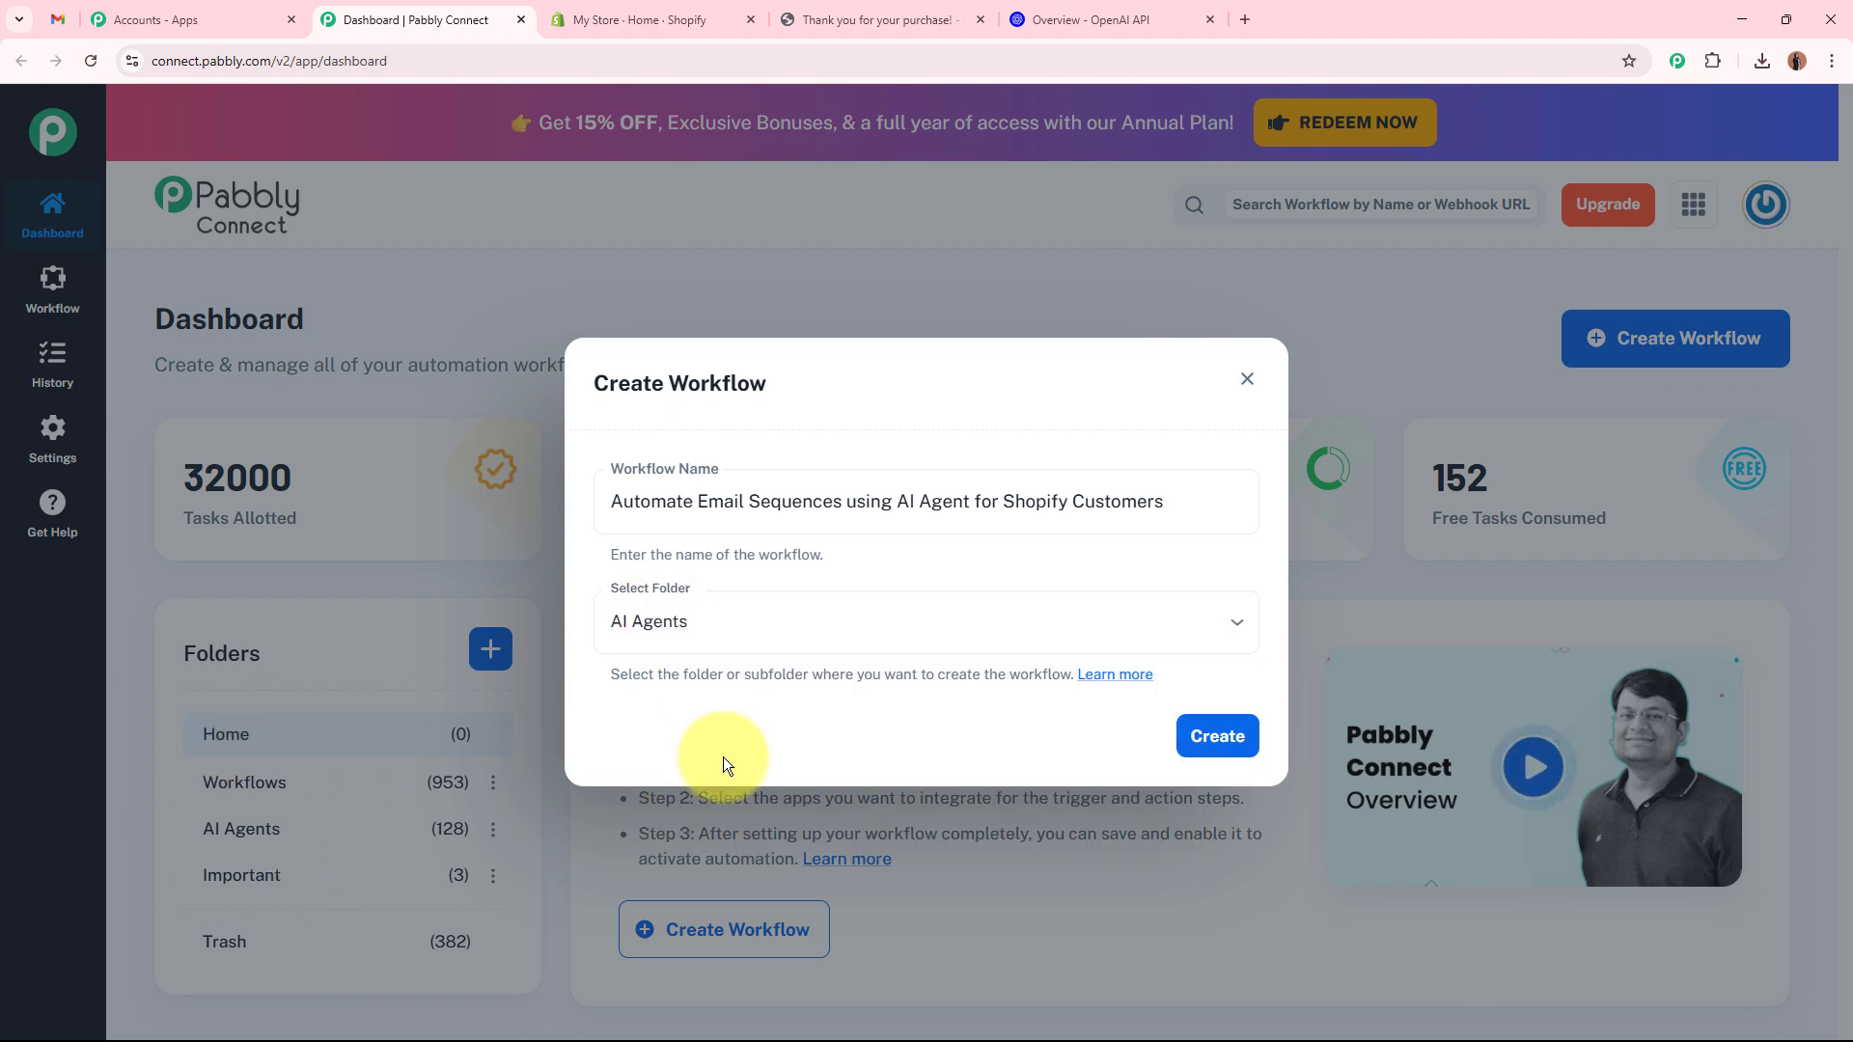
left_click(1214, 734)
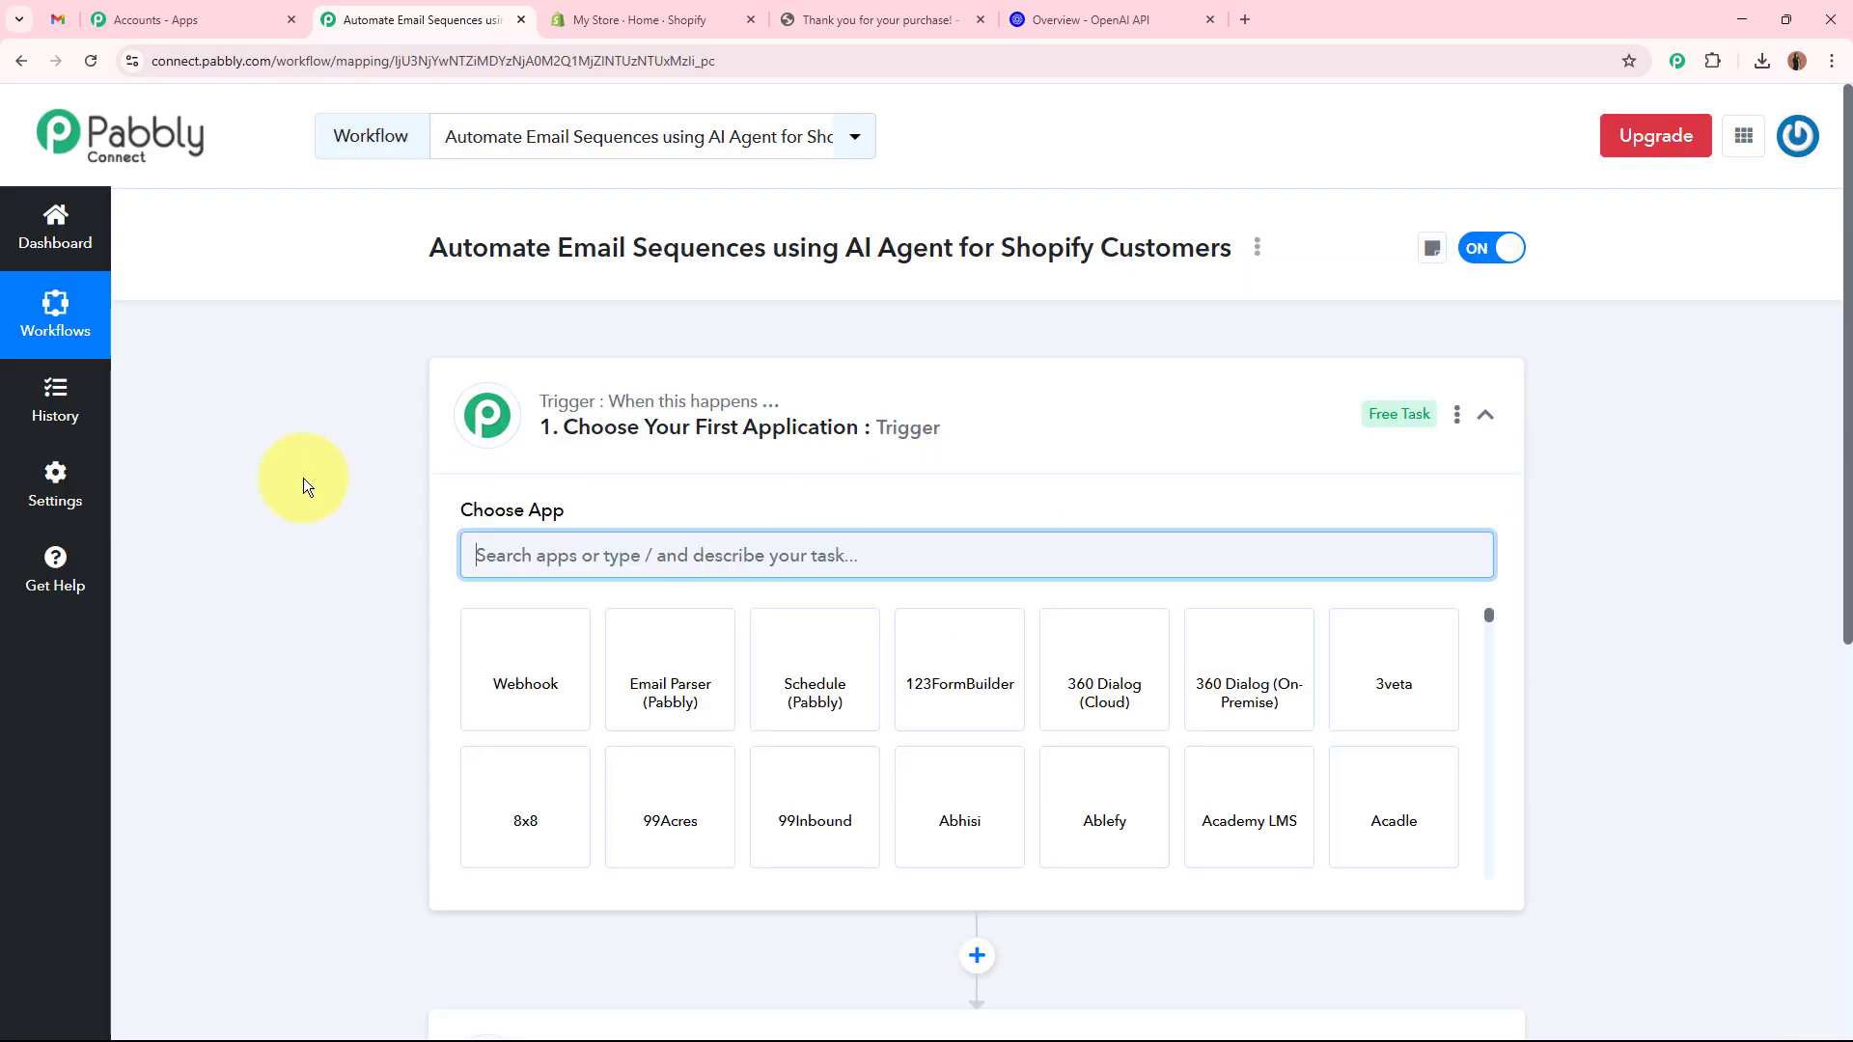
Search for "Shopi" in the workflow's trigger and choose Shopify (Legacy) as the trigger app.
left_click(874, 439)
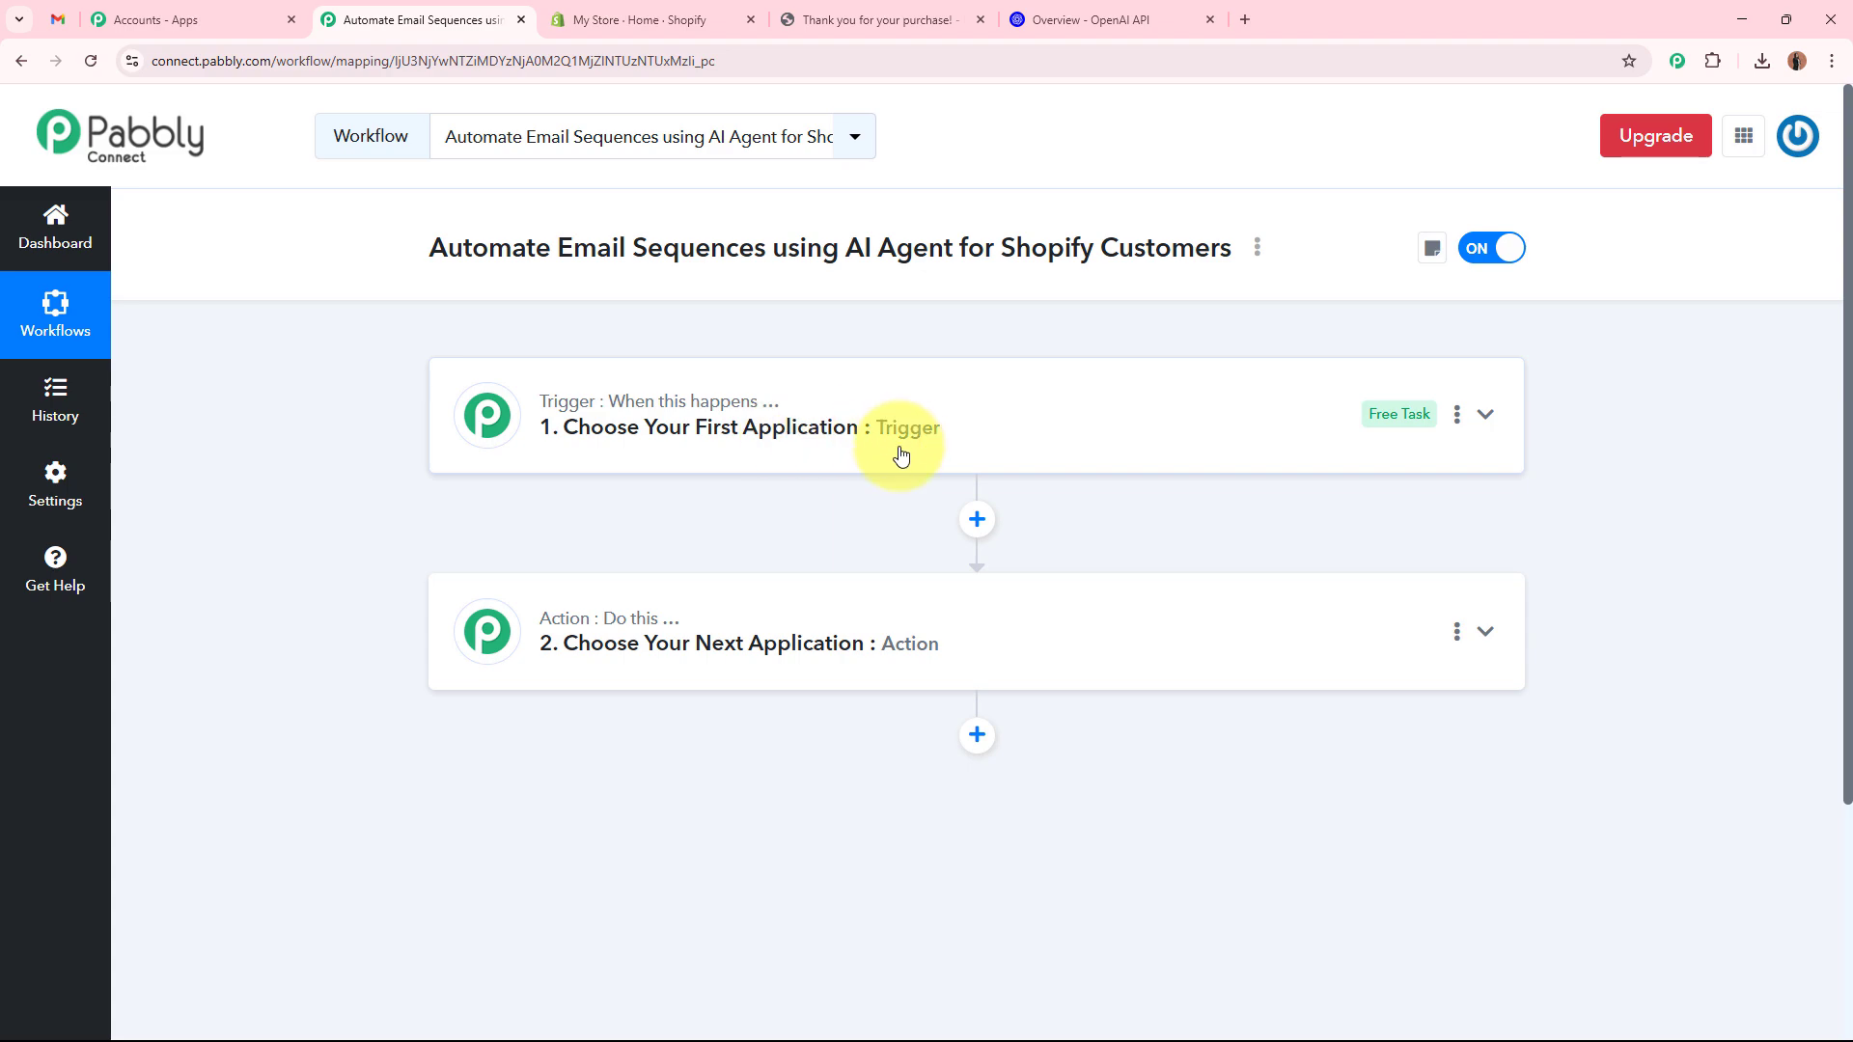
left_click(1044, 442)
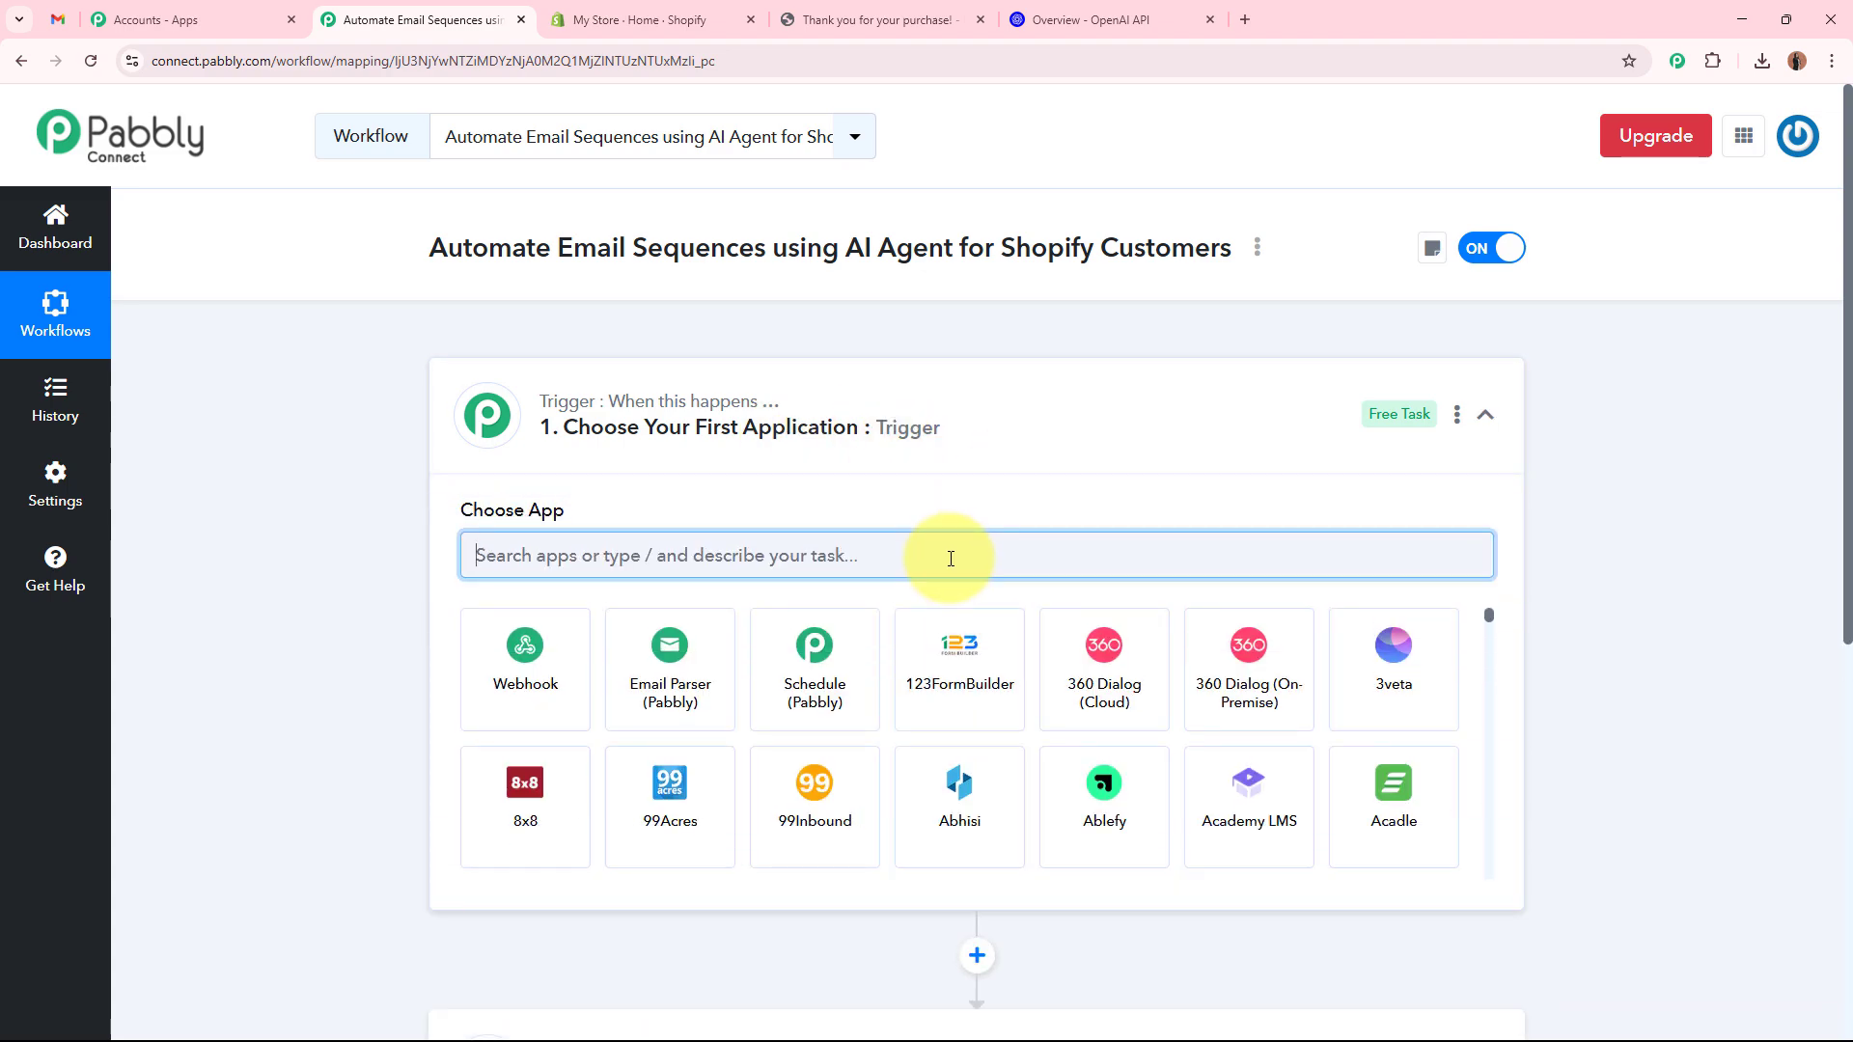
type("S")
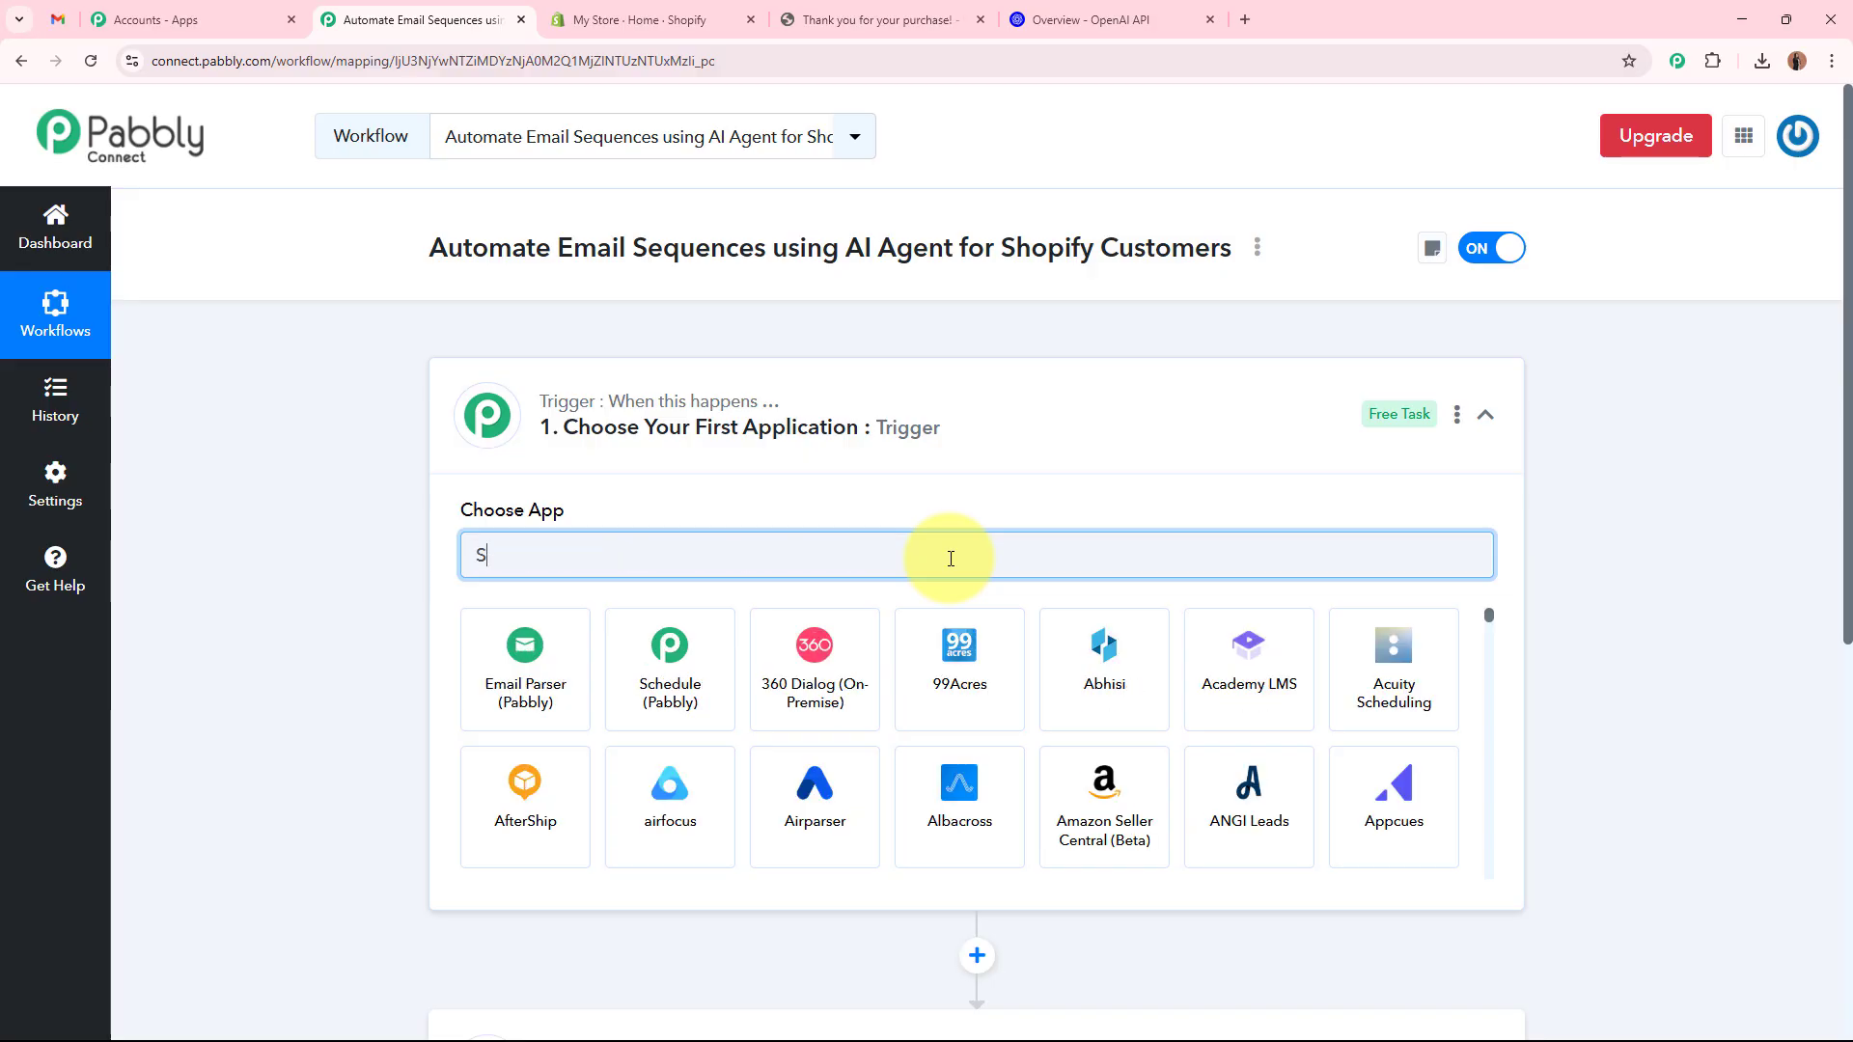
type("hopi")
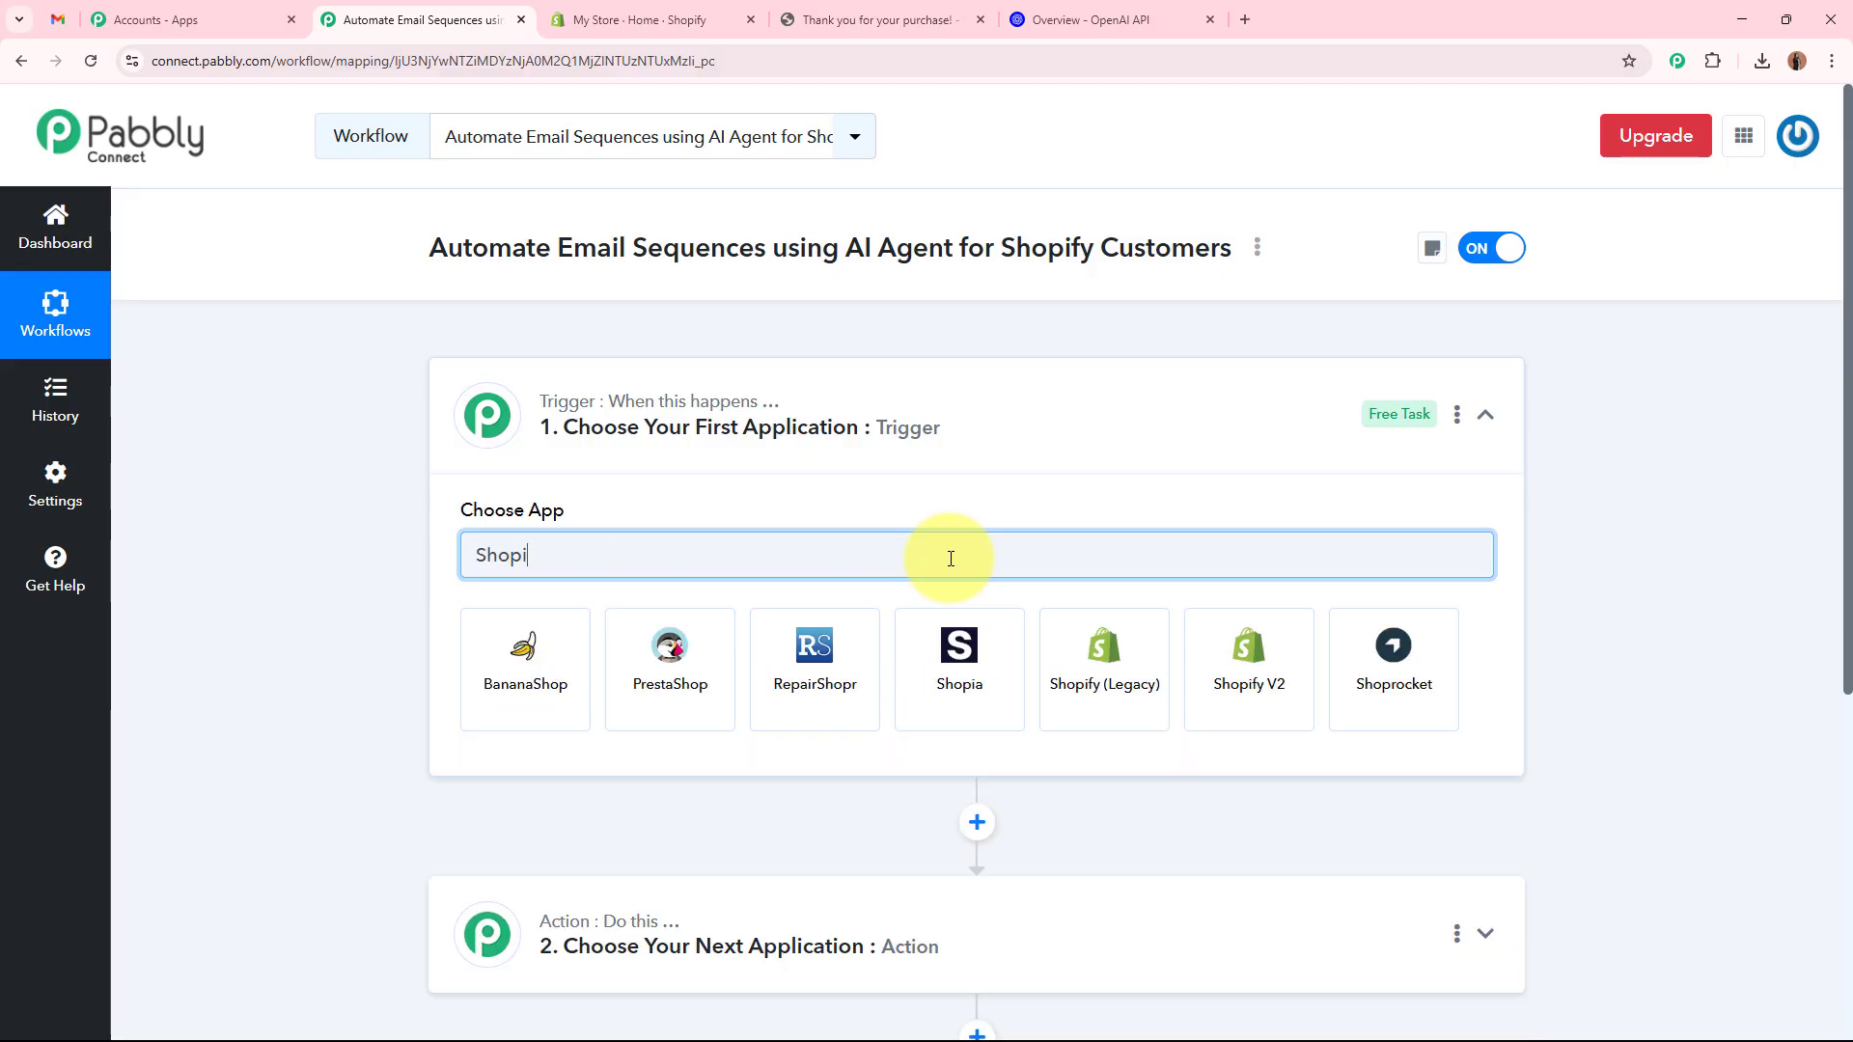
left_click(715, 673)
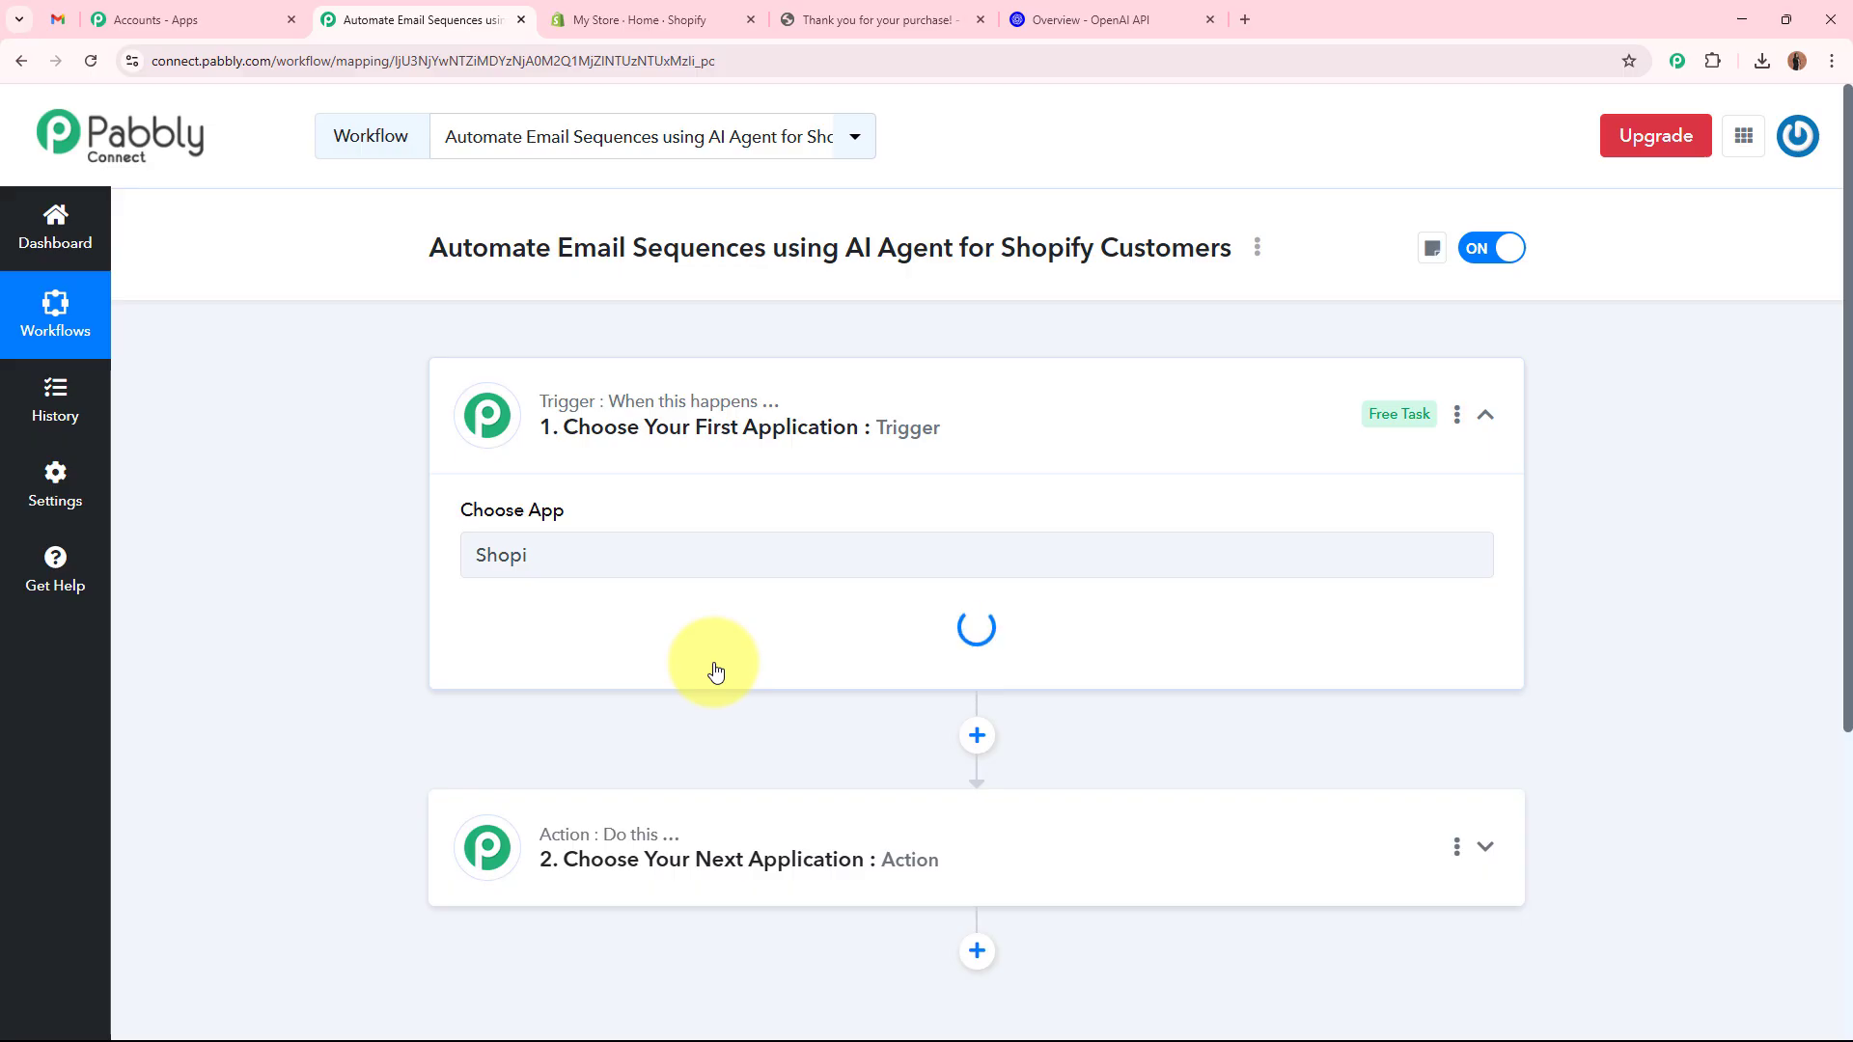
Look at the Shopify order confirmation page, return to the workflow and set the trigger event to New Order.
left_click(868, 20)
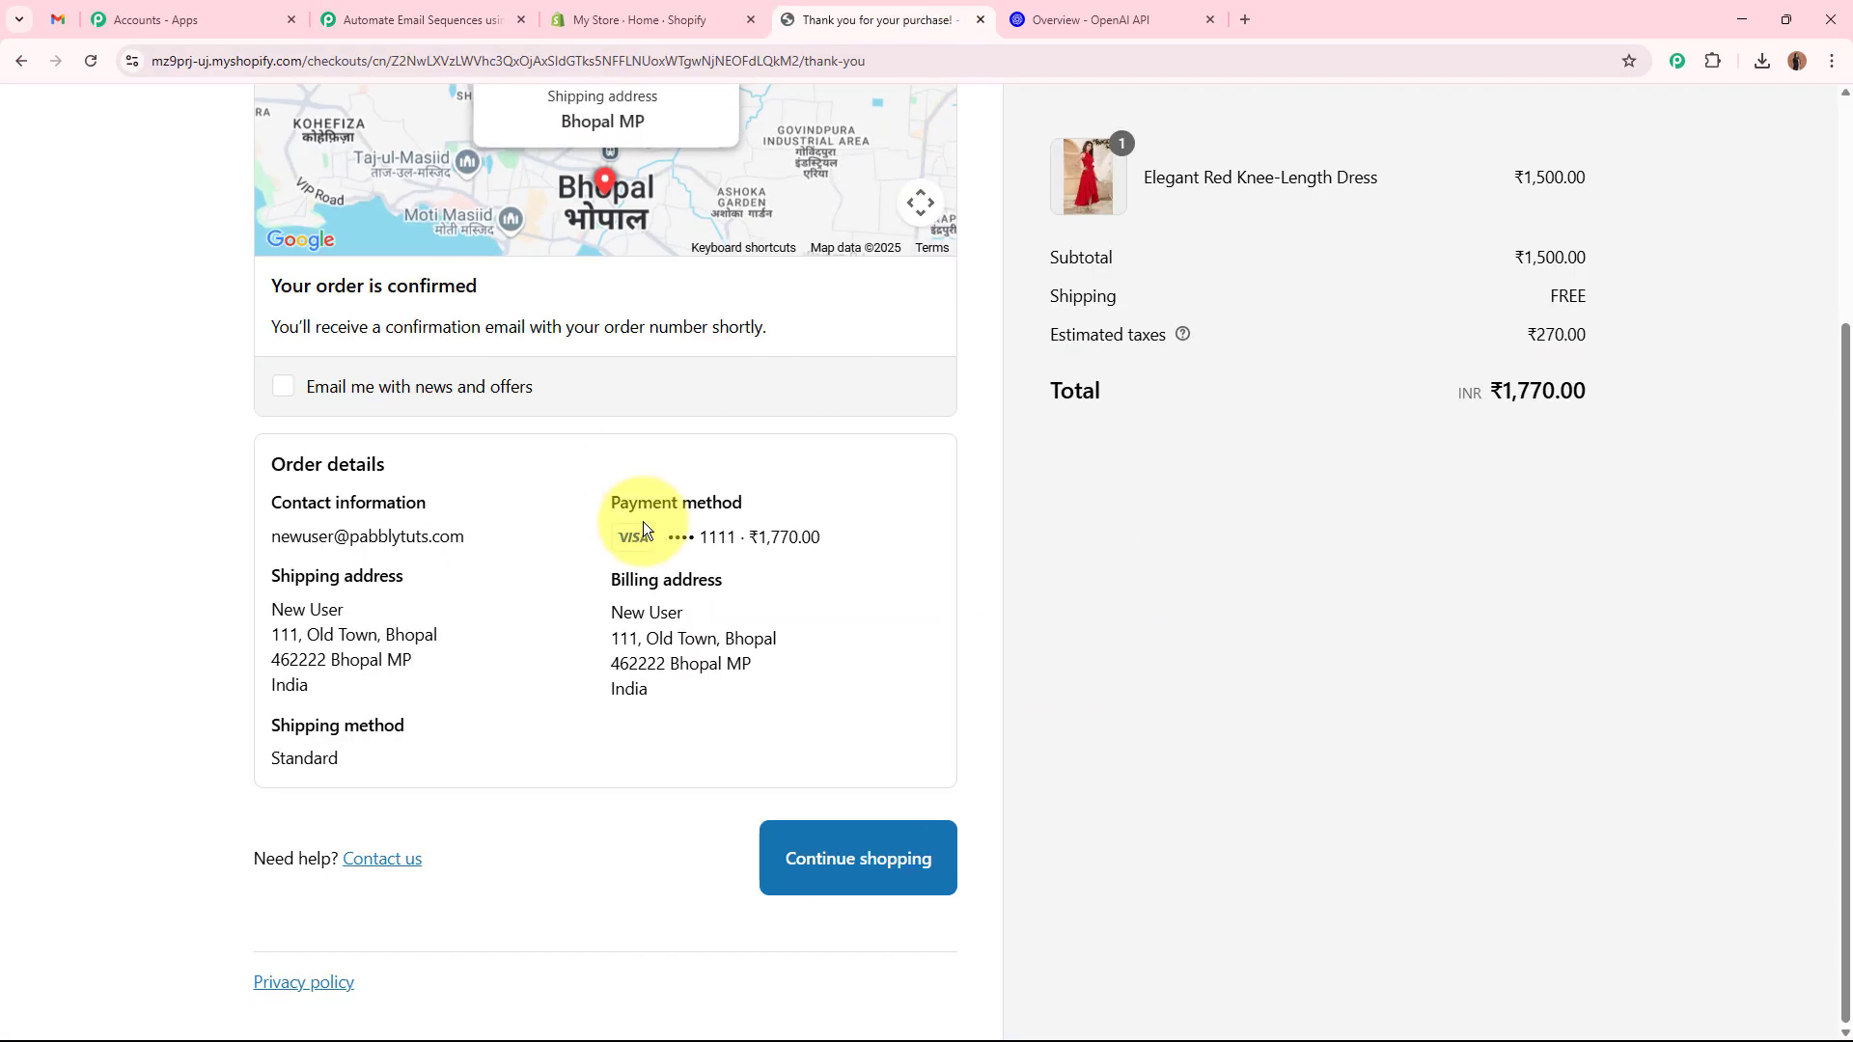
left_click(386, 20)
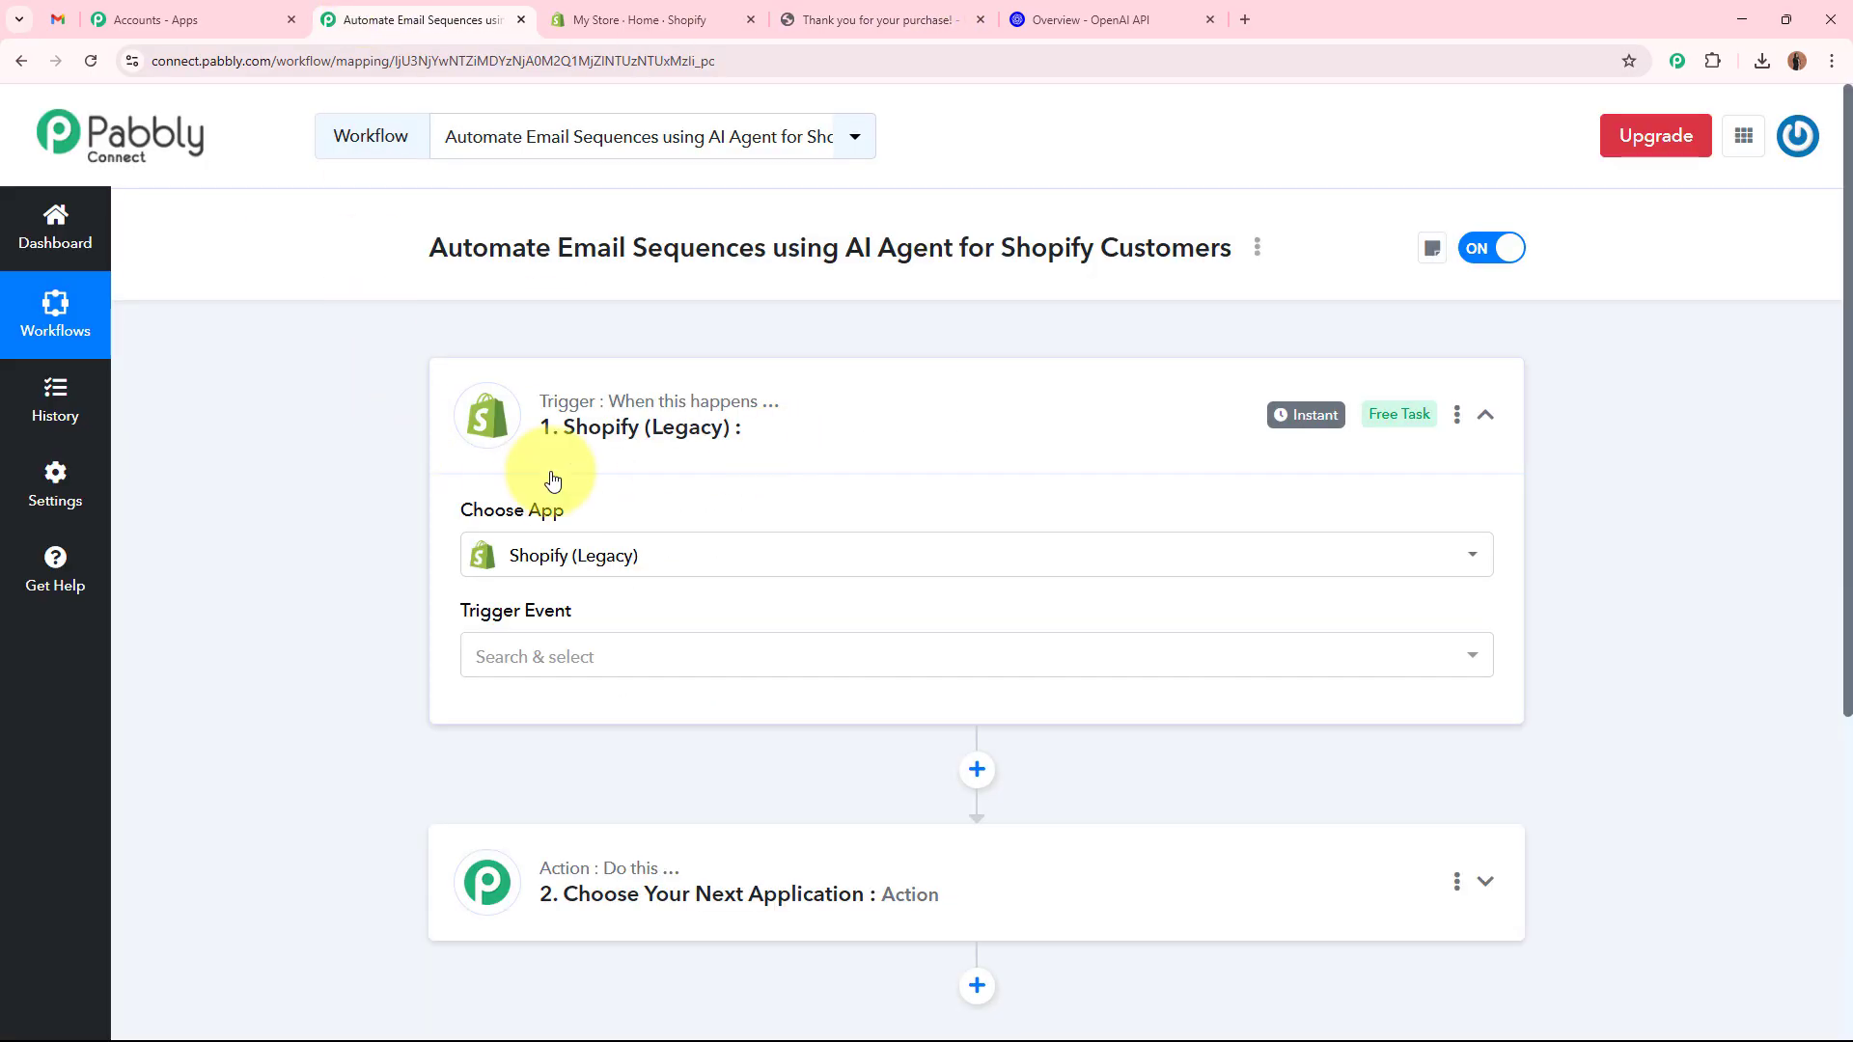
scroll(378, 631, "down", 3)
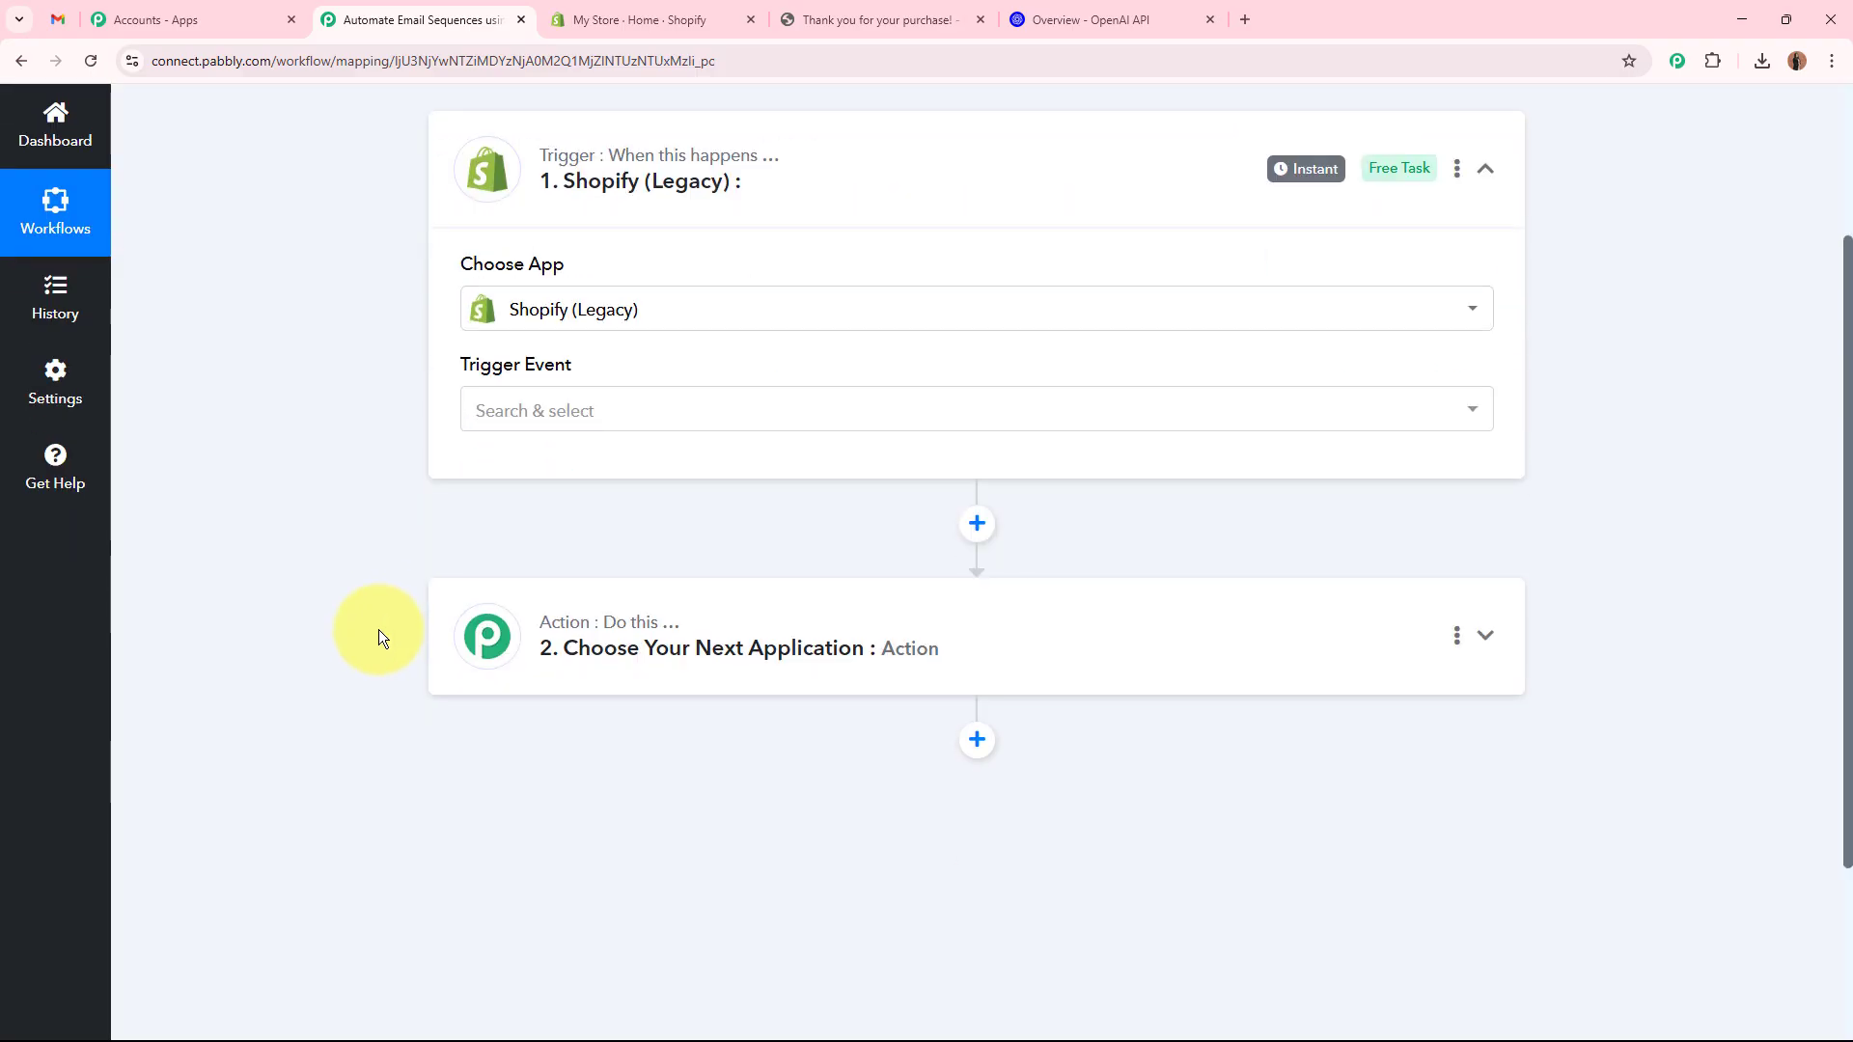
left_click(629, 402)
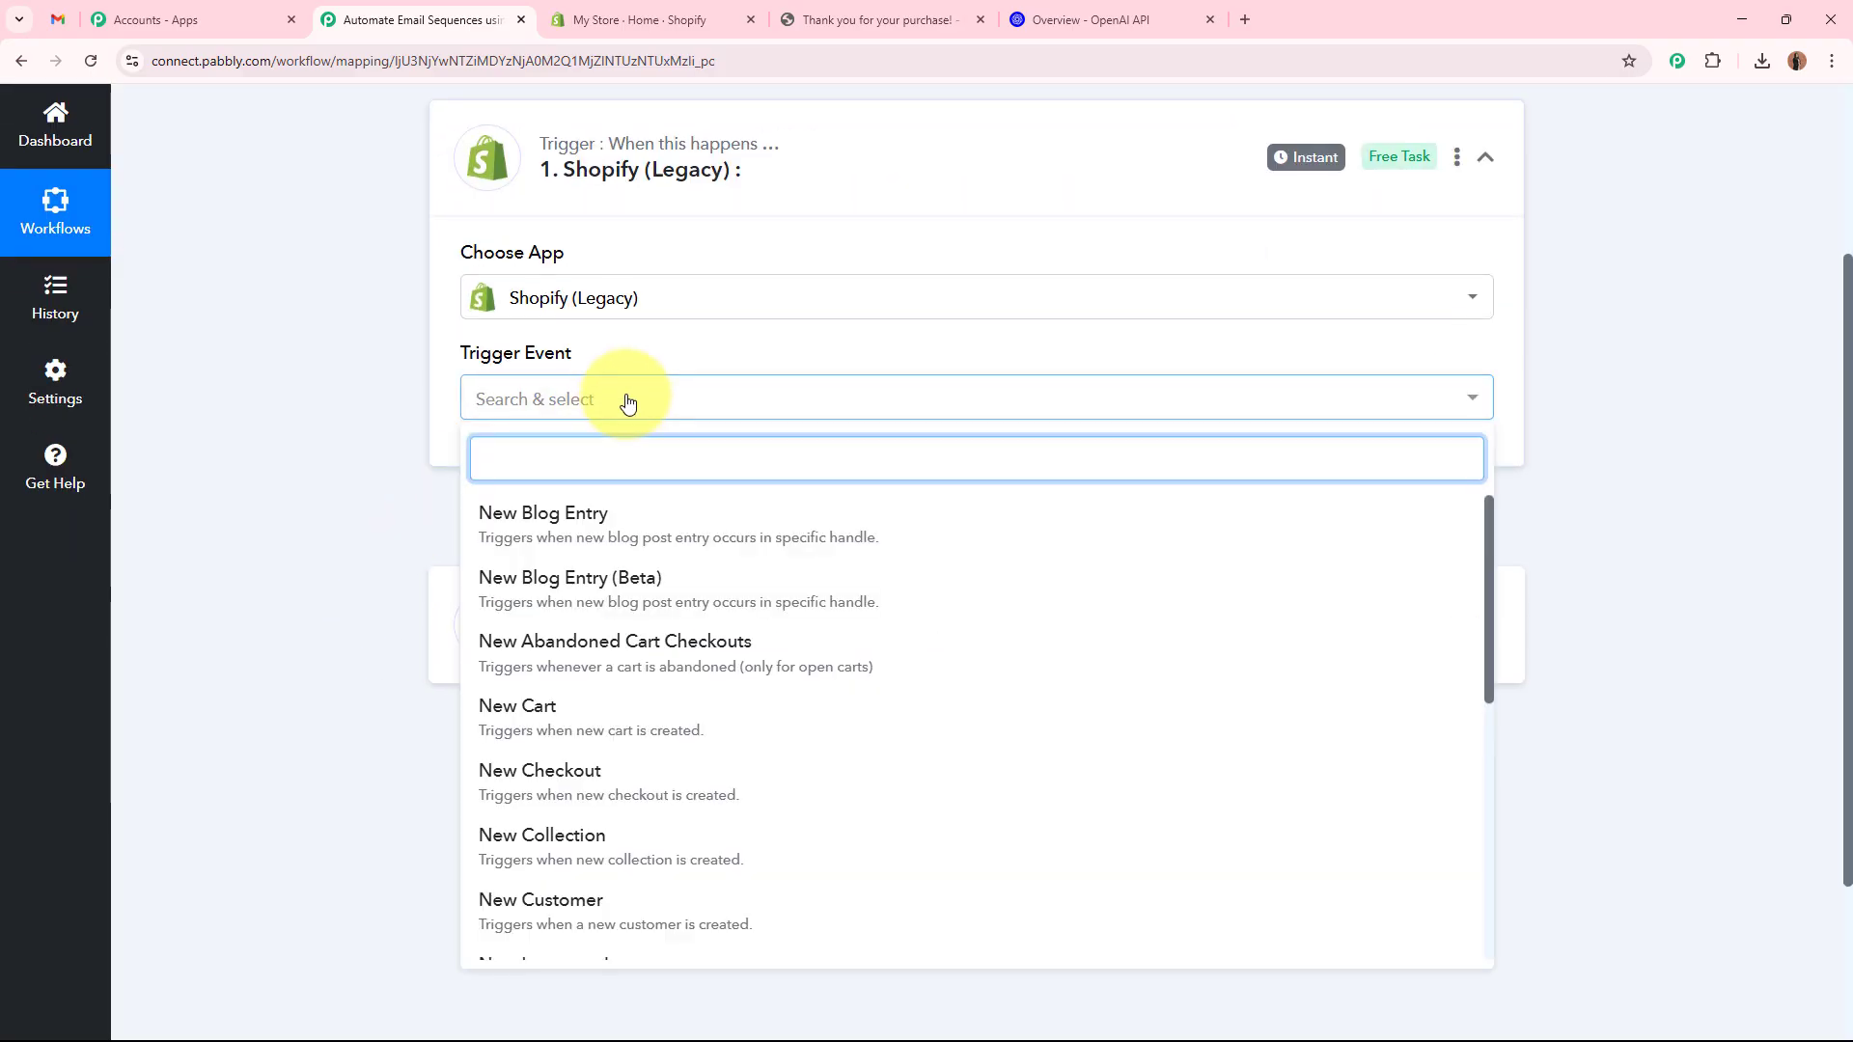
scroll(656, 772, "down", 4)
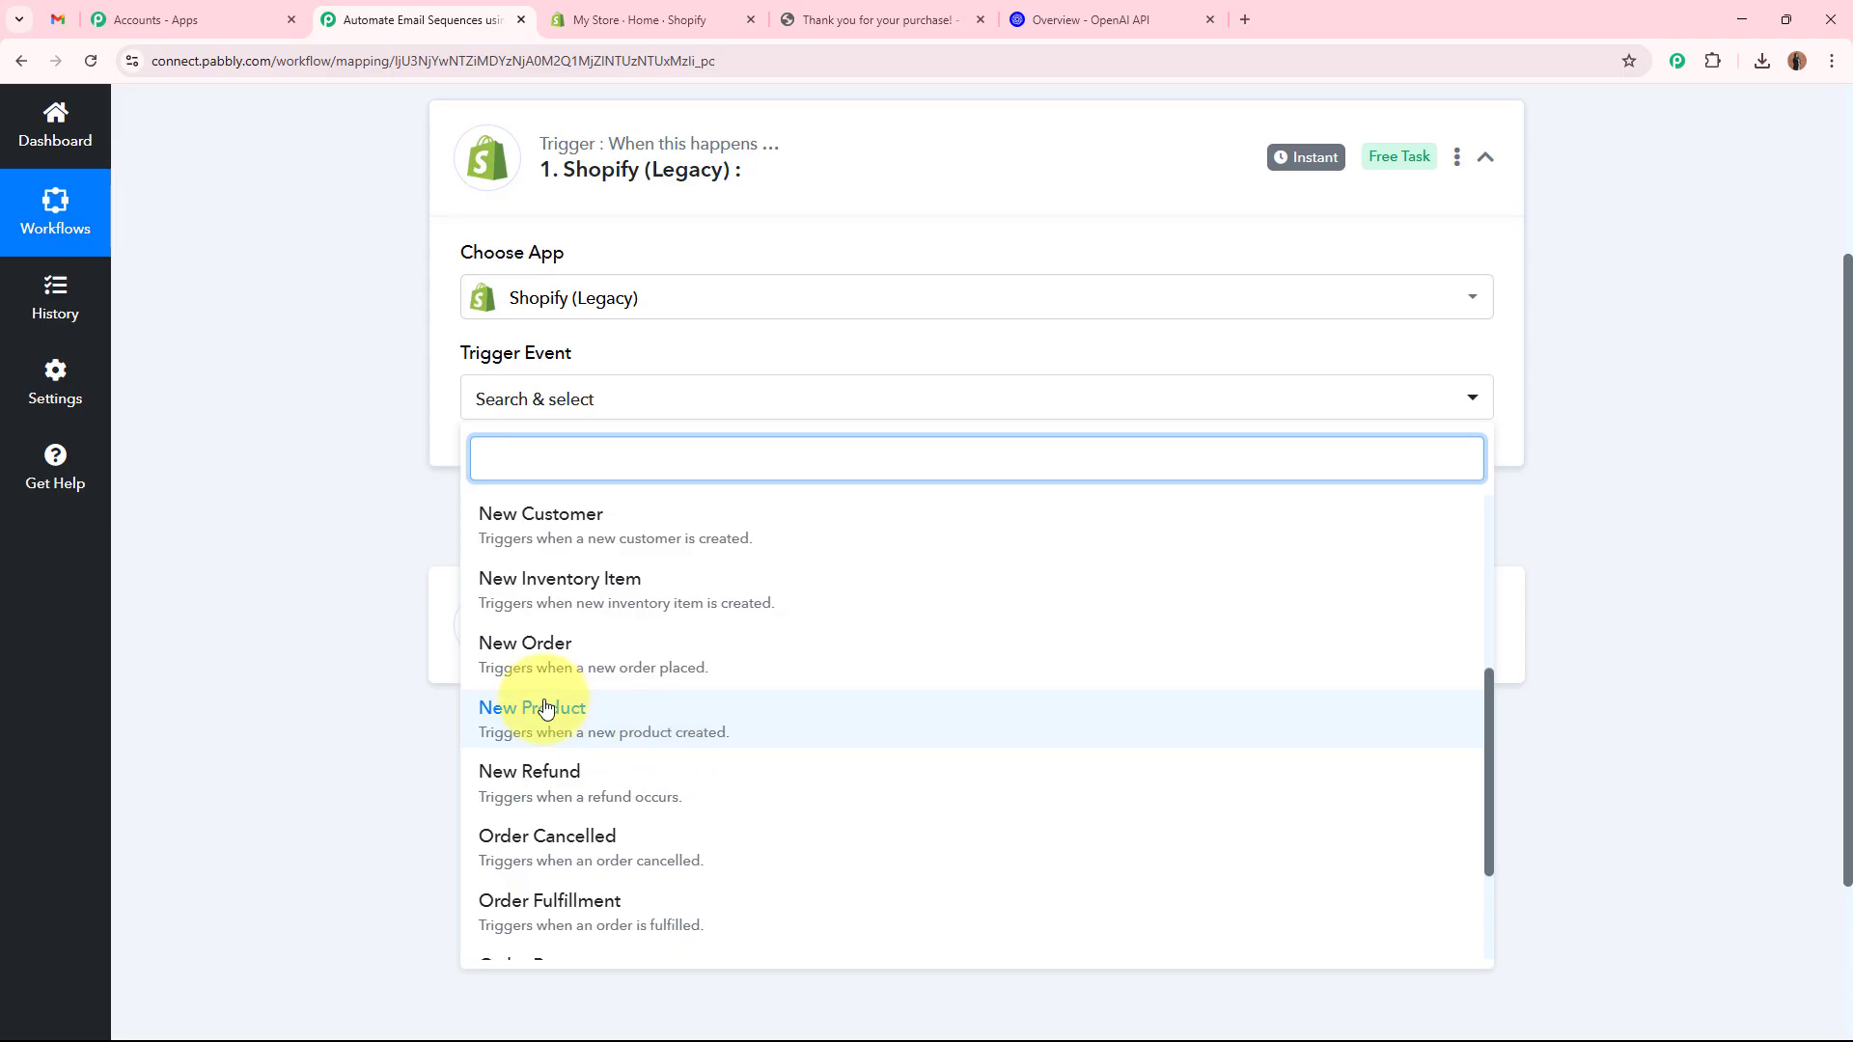
left_click(641, 662)
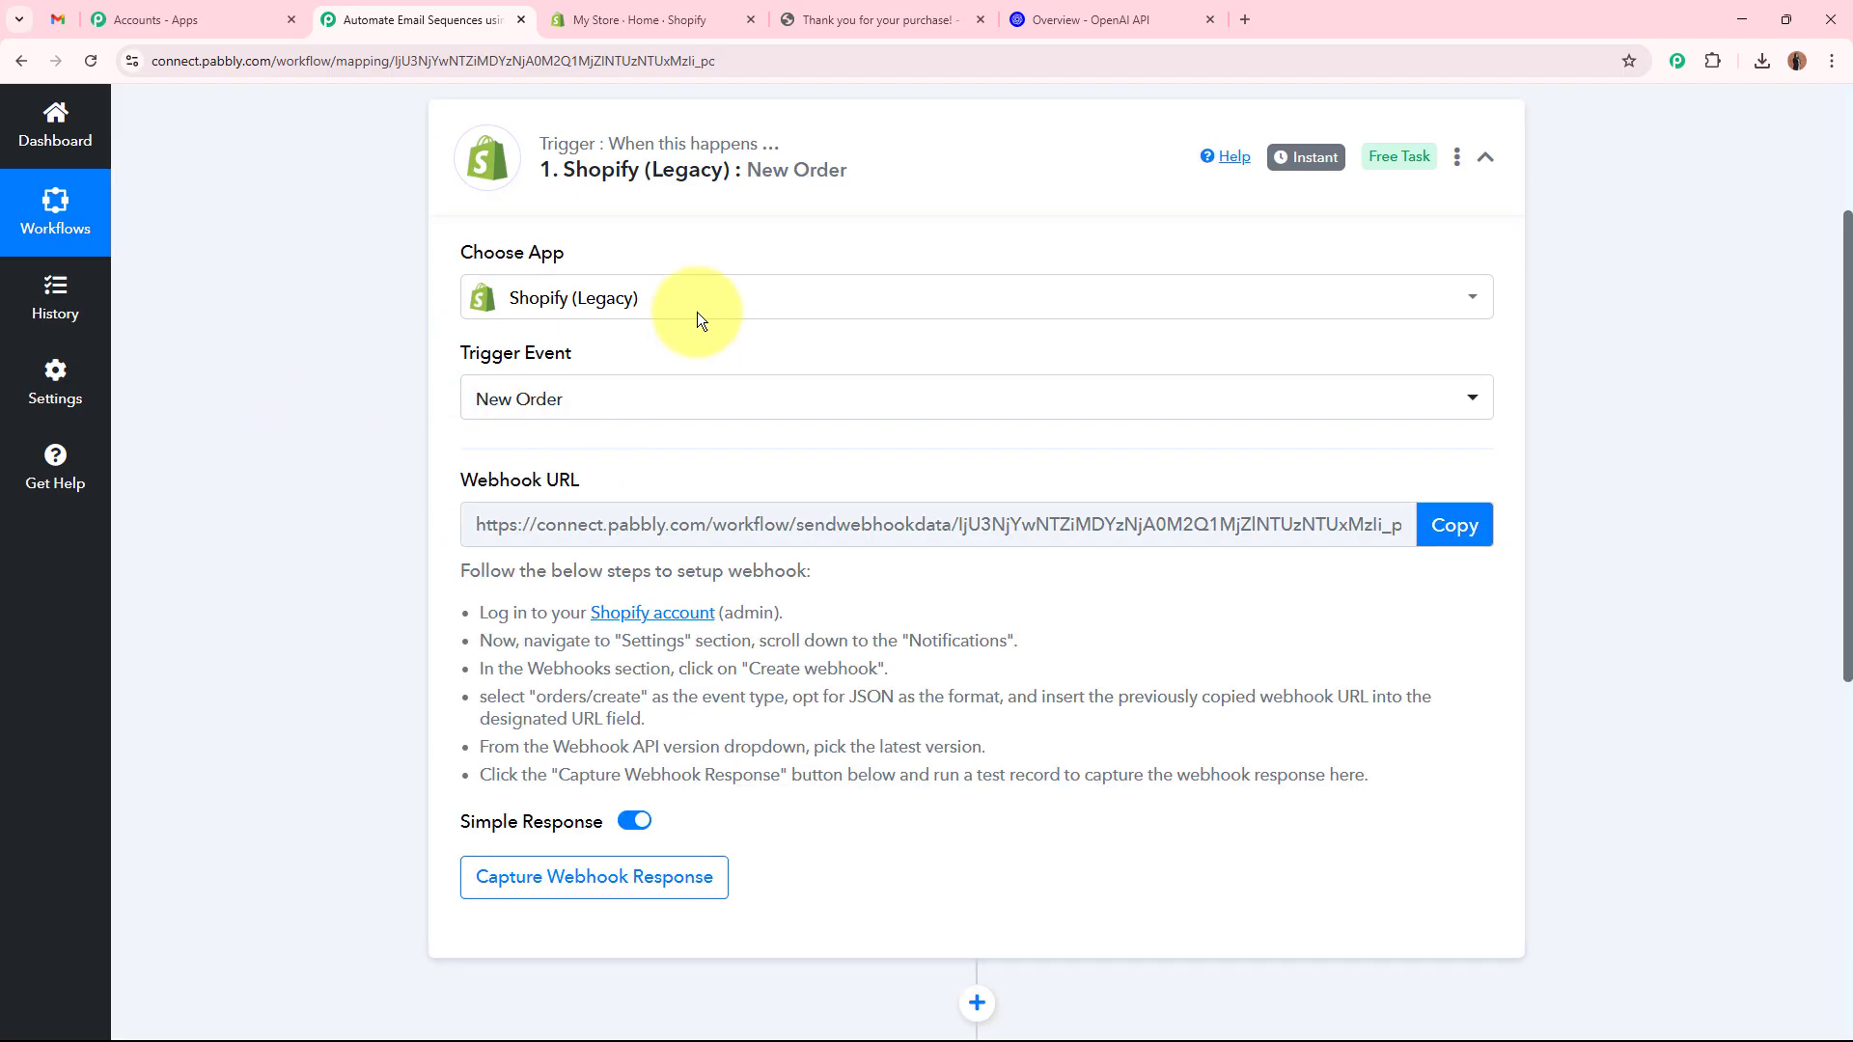
Review the webhook setup instructions for the New Order trigger and copy its webhook URL.
scroll(540, 376, "down", 1)
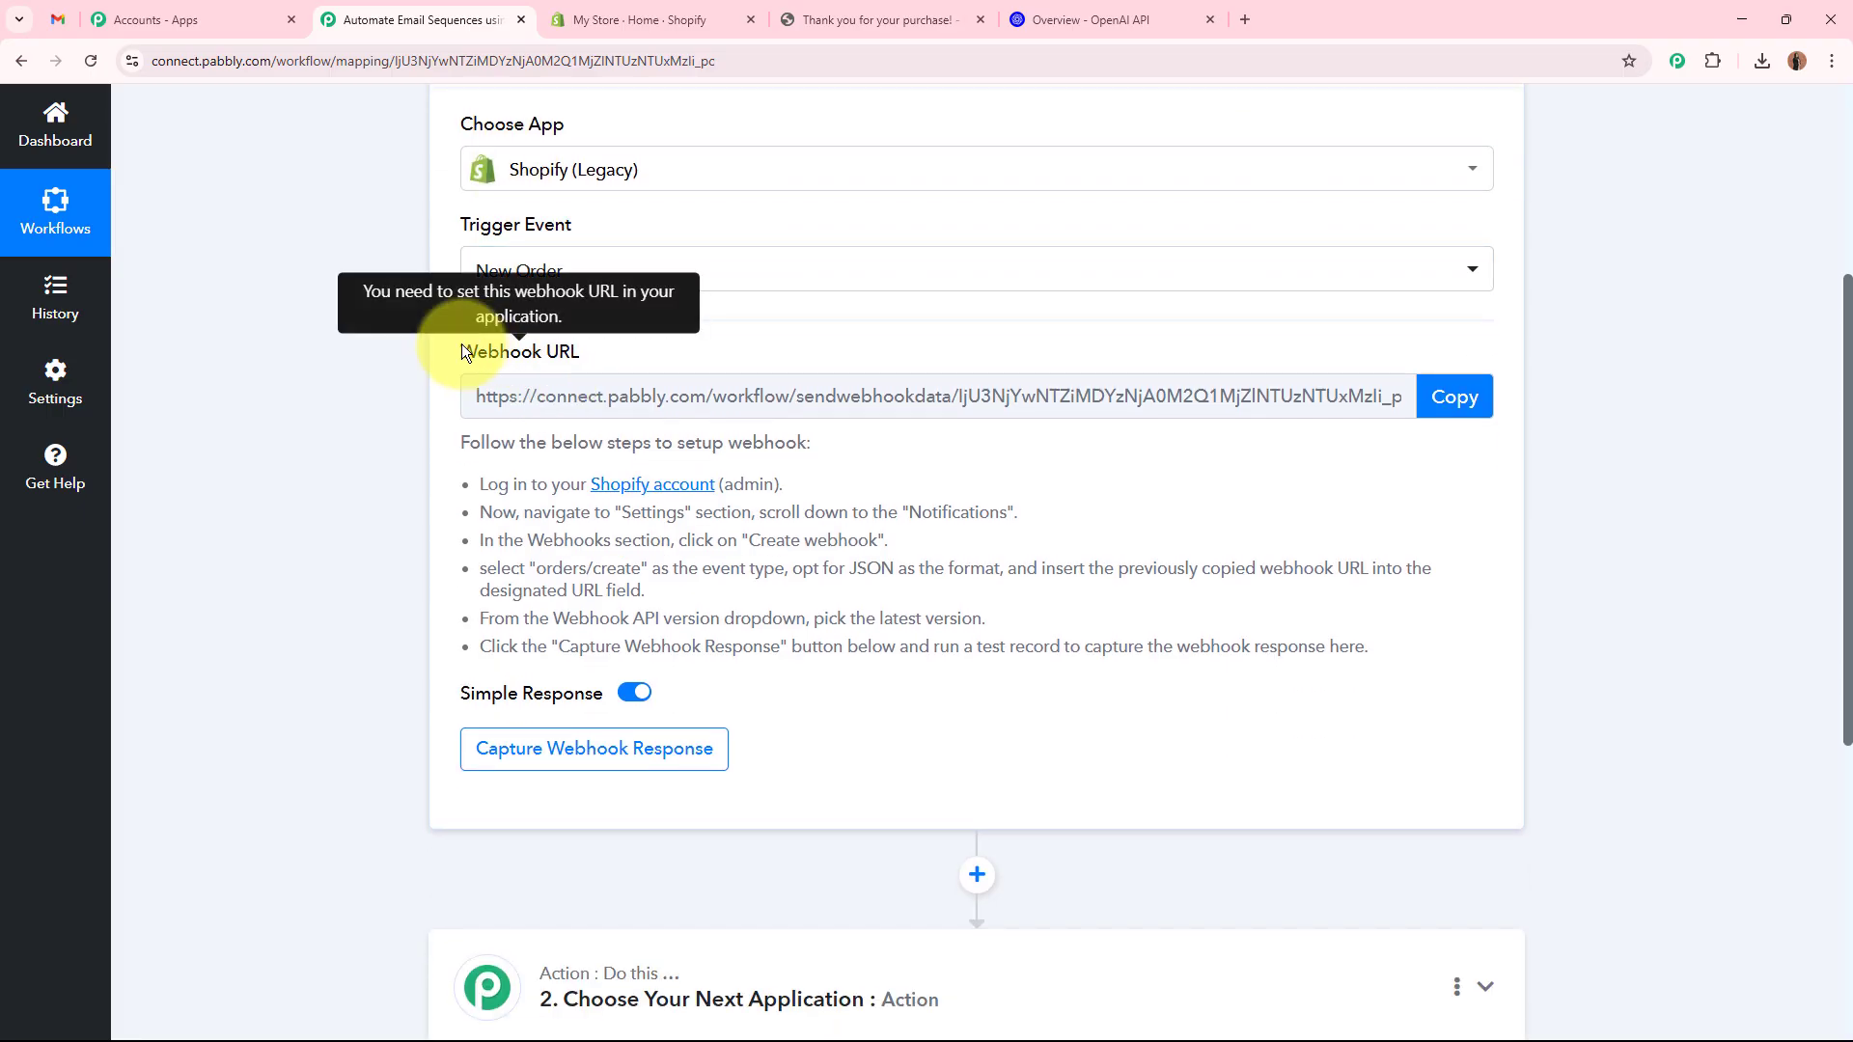
left_click_drag(461, 345, 581, 353)
left_click(292, 450)
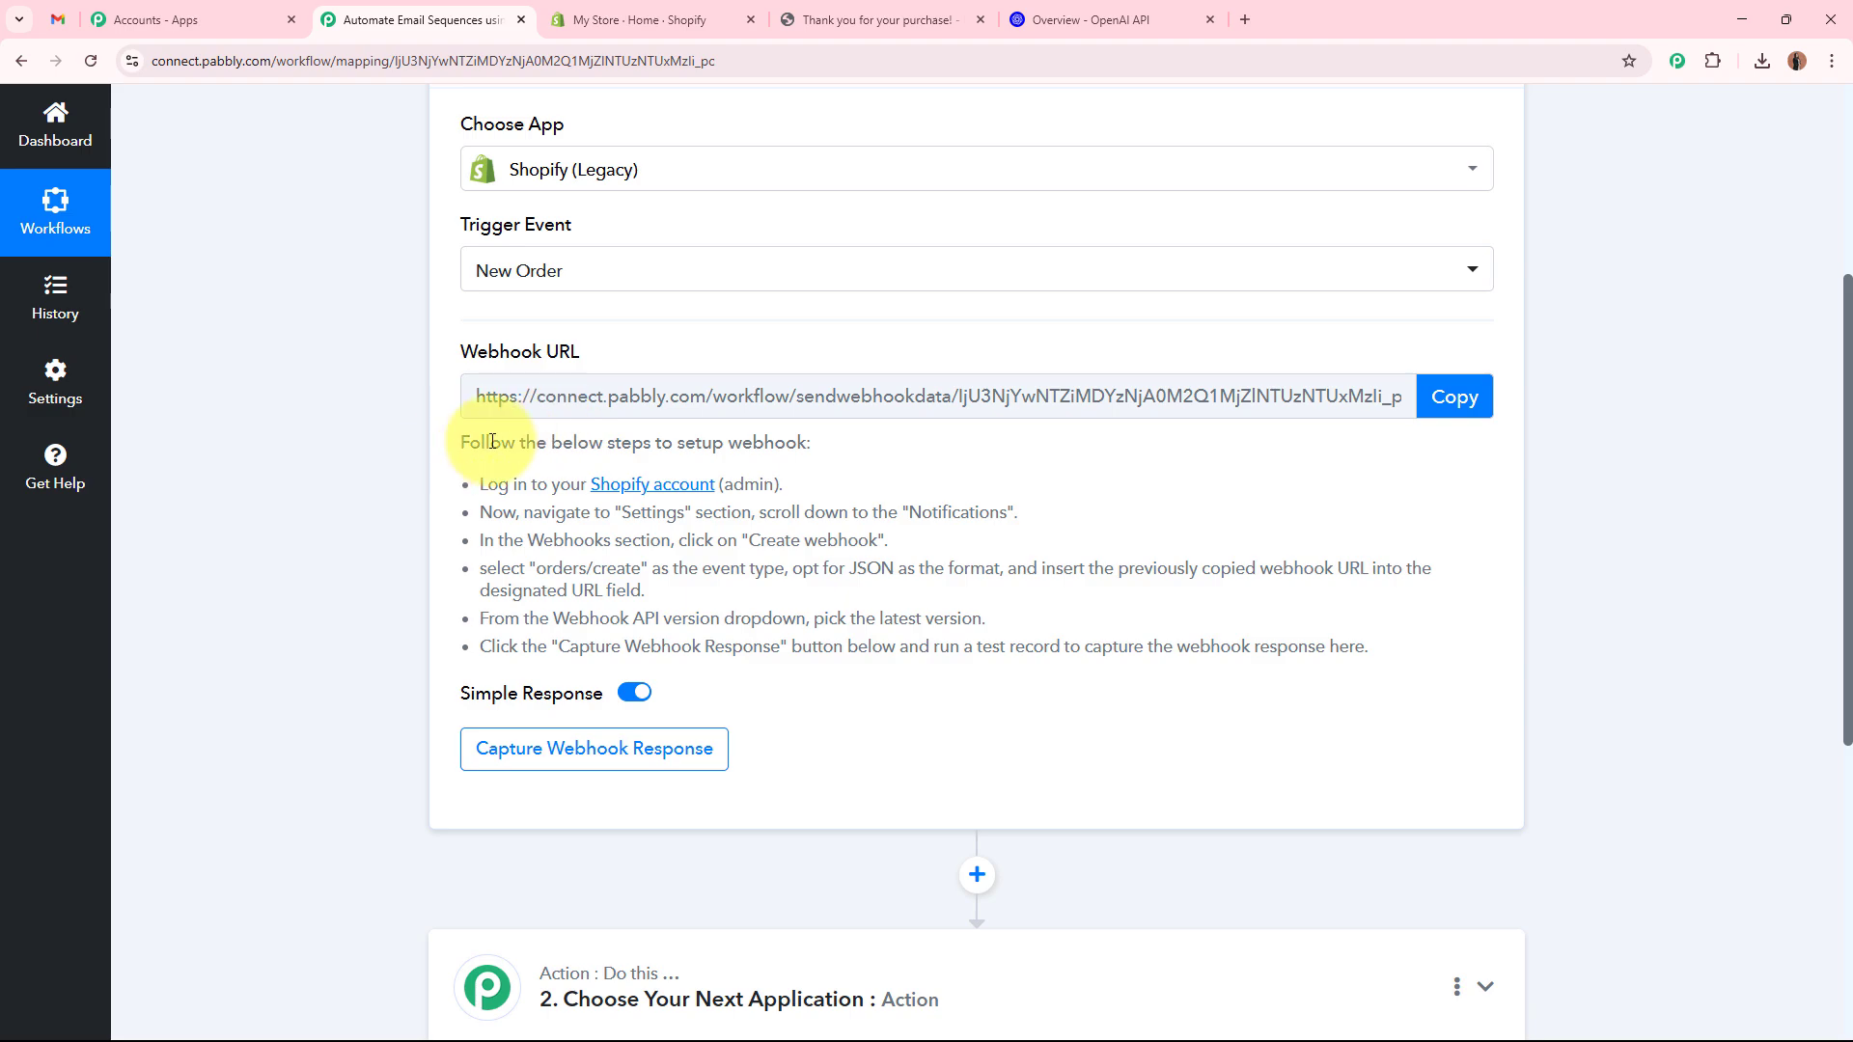
left_click_drag(493, 441, 1446, 638)
left_click(1623, 624)
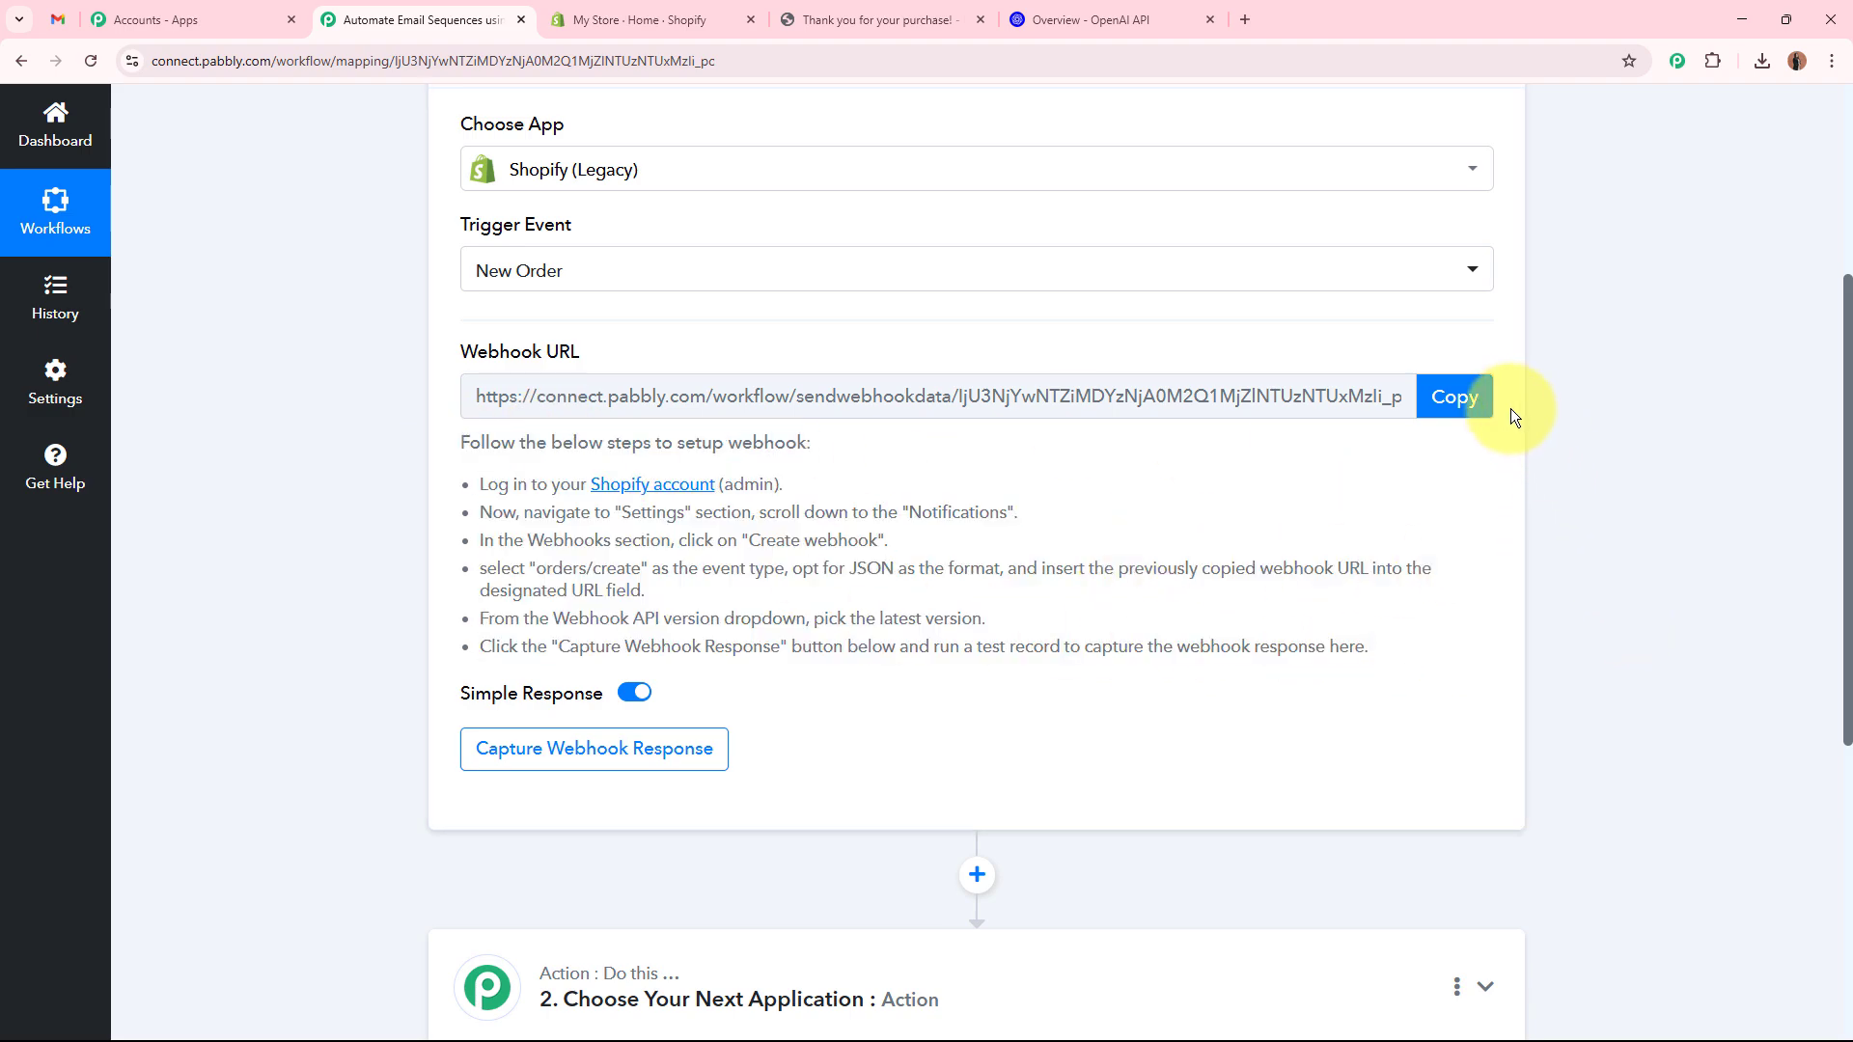
left_click(1486, 405)
scroll(1633, 444, "up", 4)
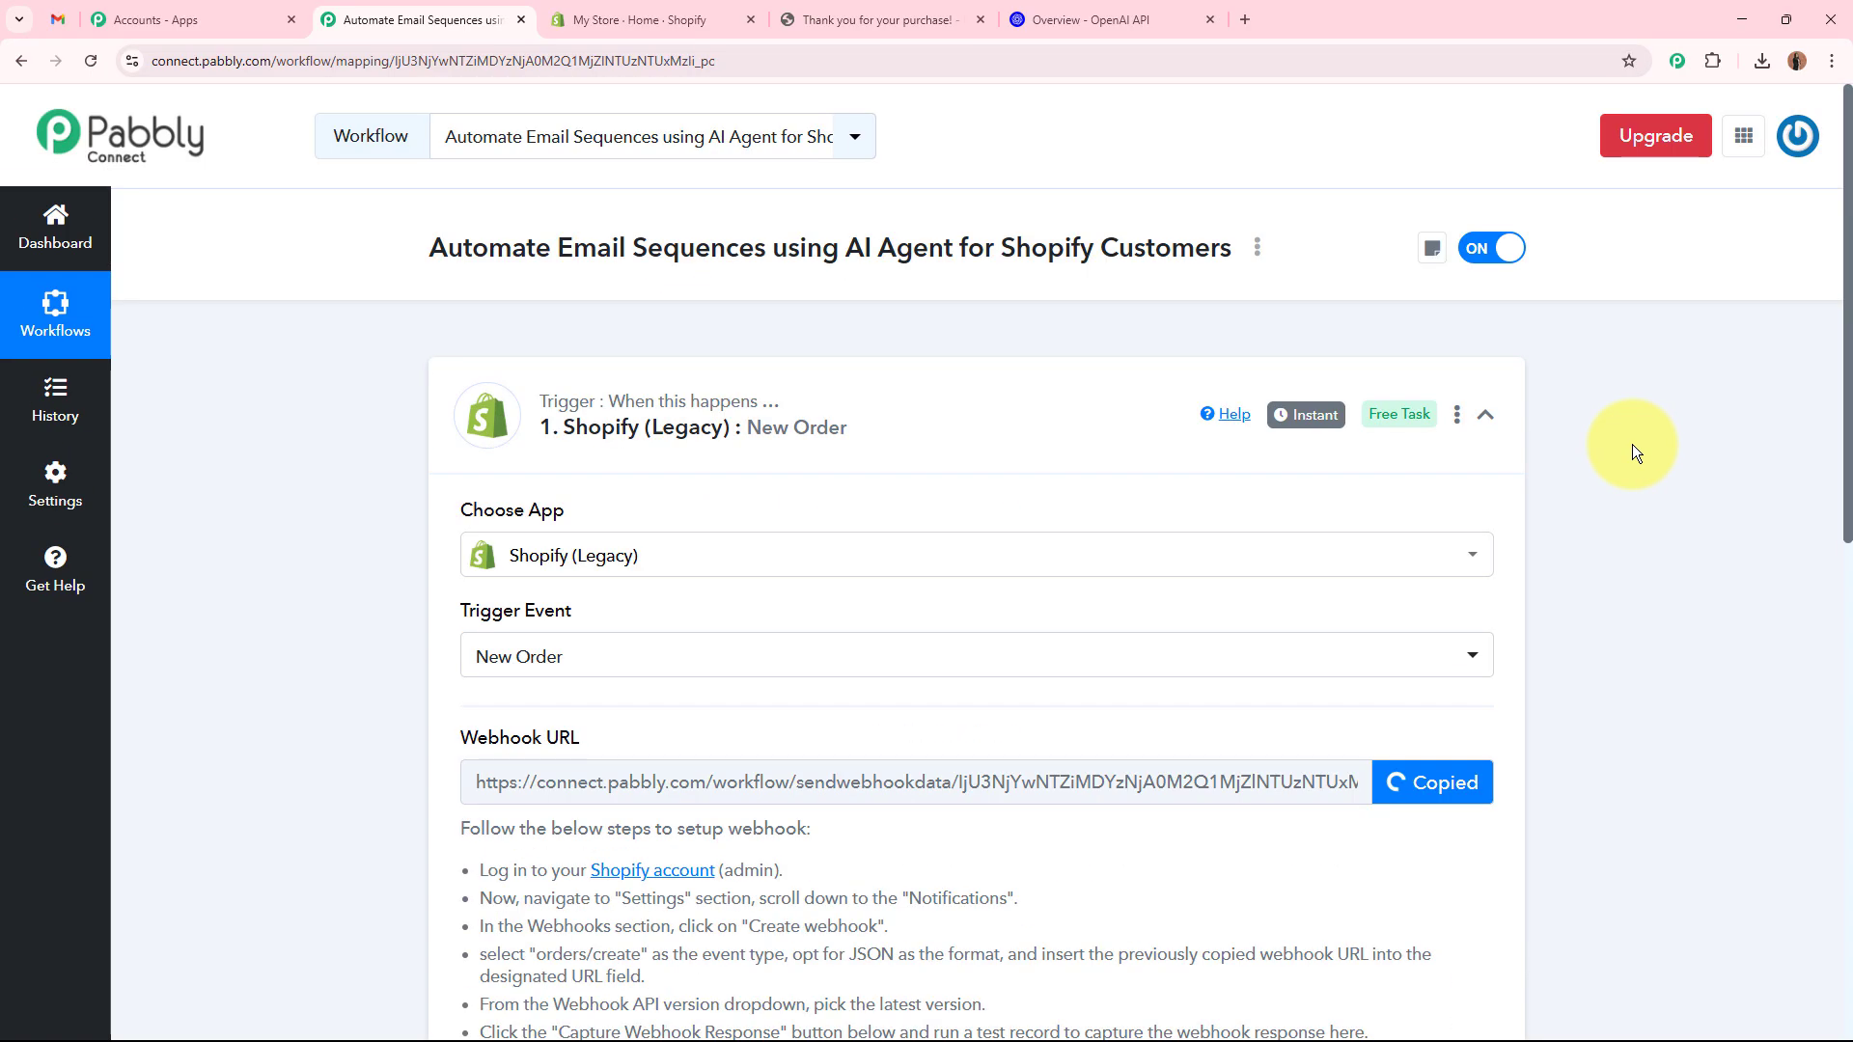
Switch to the Shopify store admin and open the Webhooks page within the store's notification settings.
left_click(639, 19)
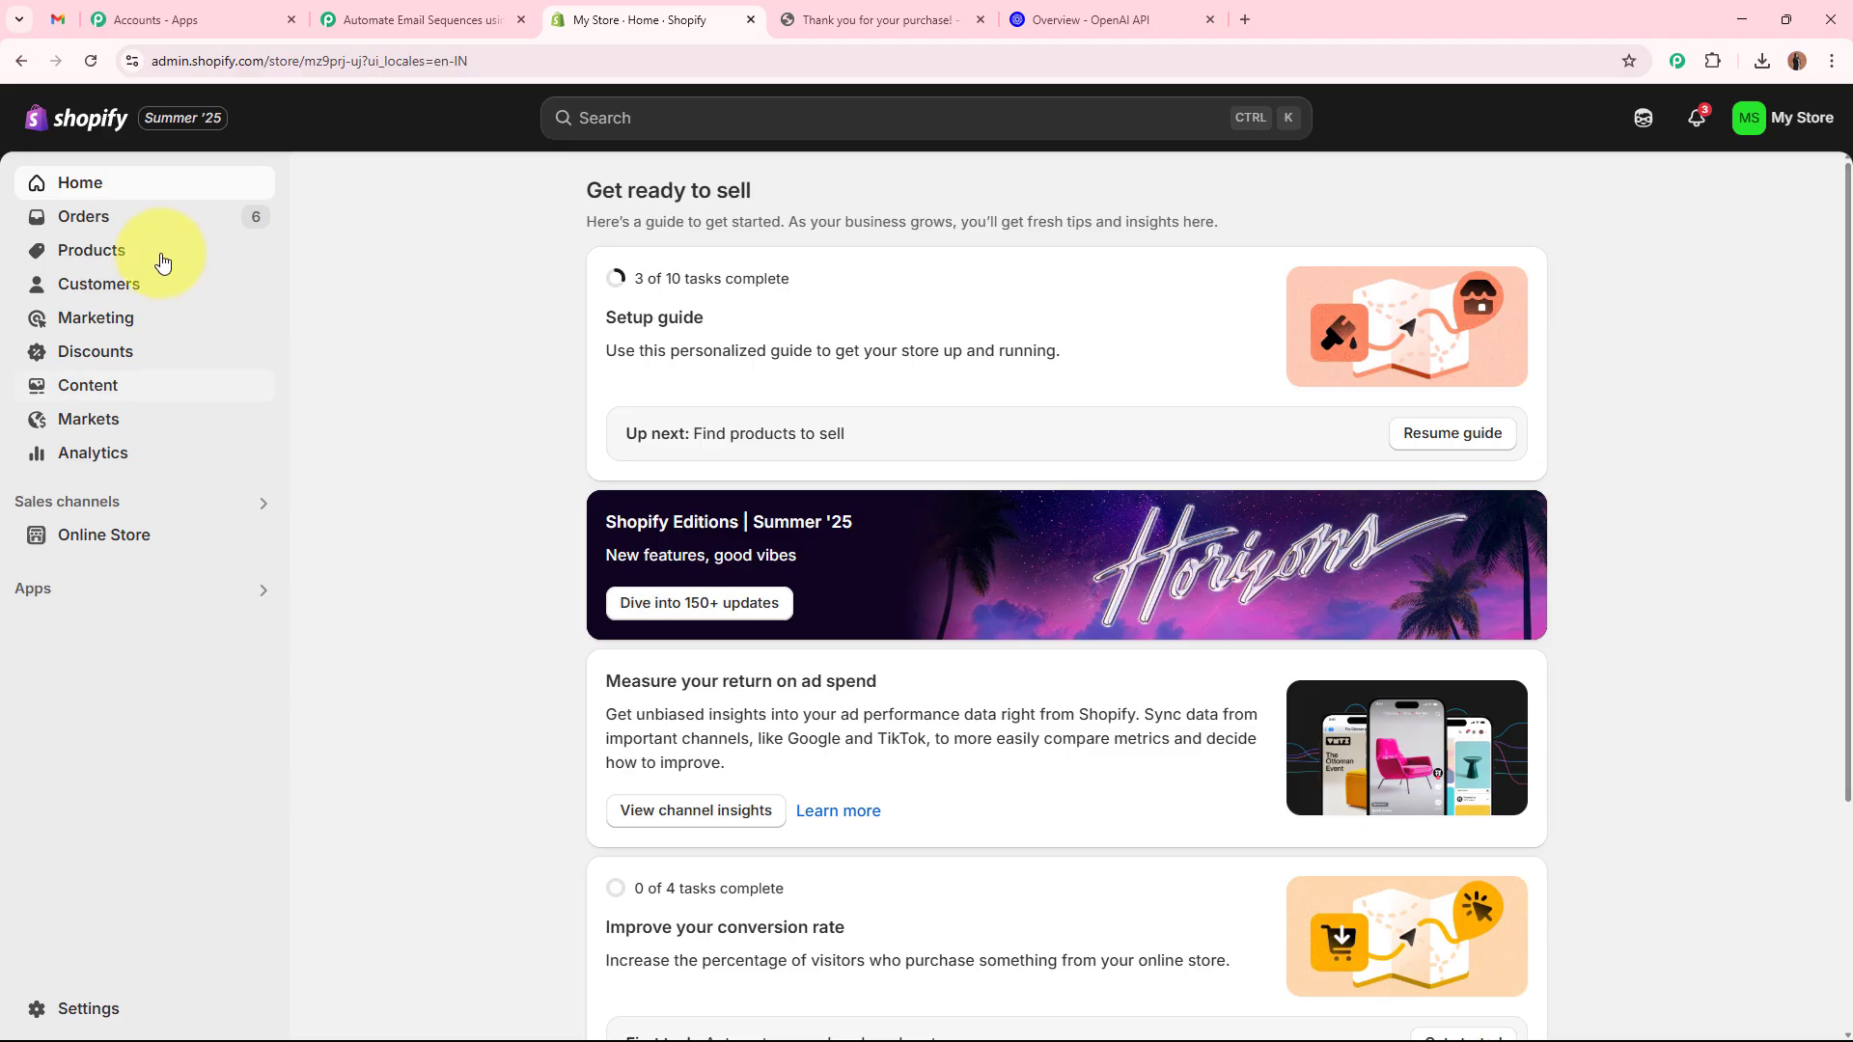
left_click(141, 1009)
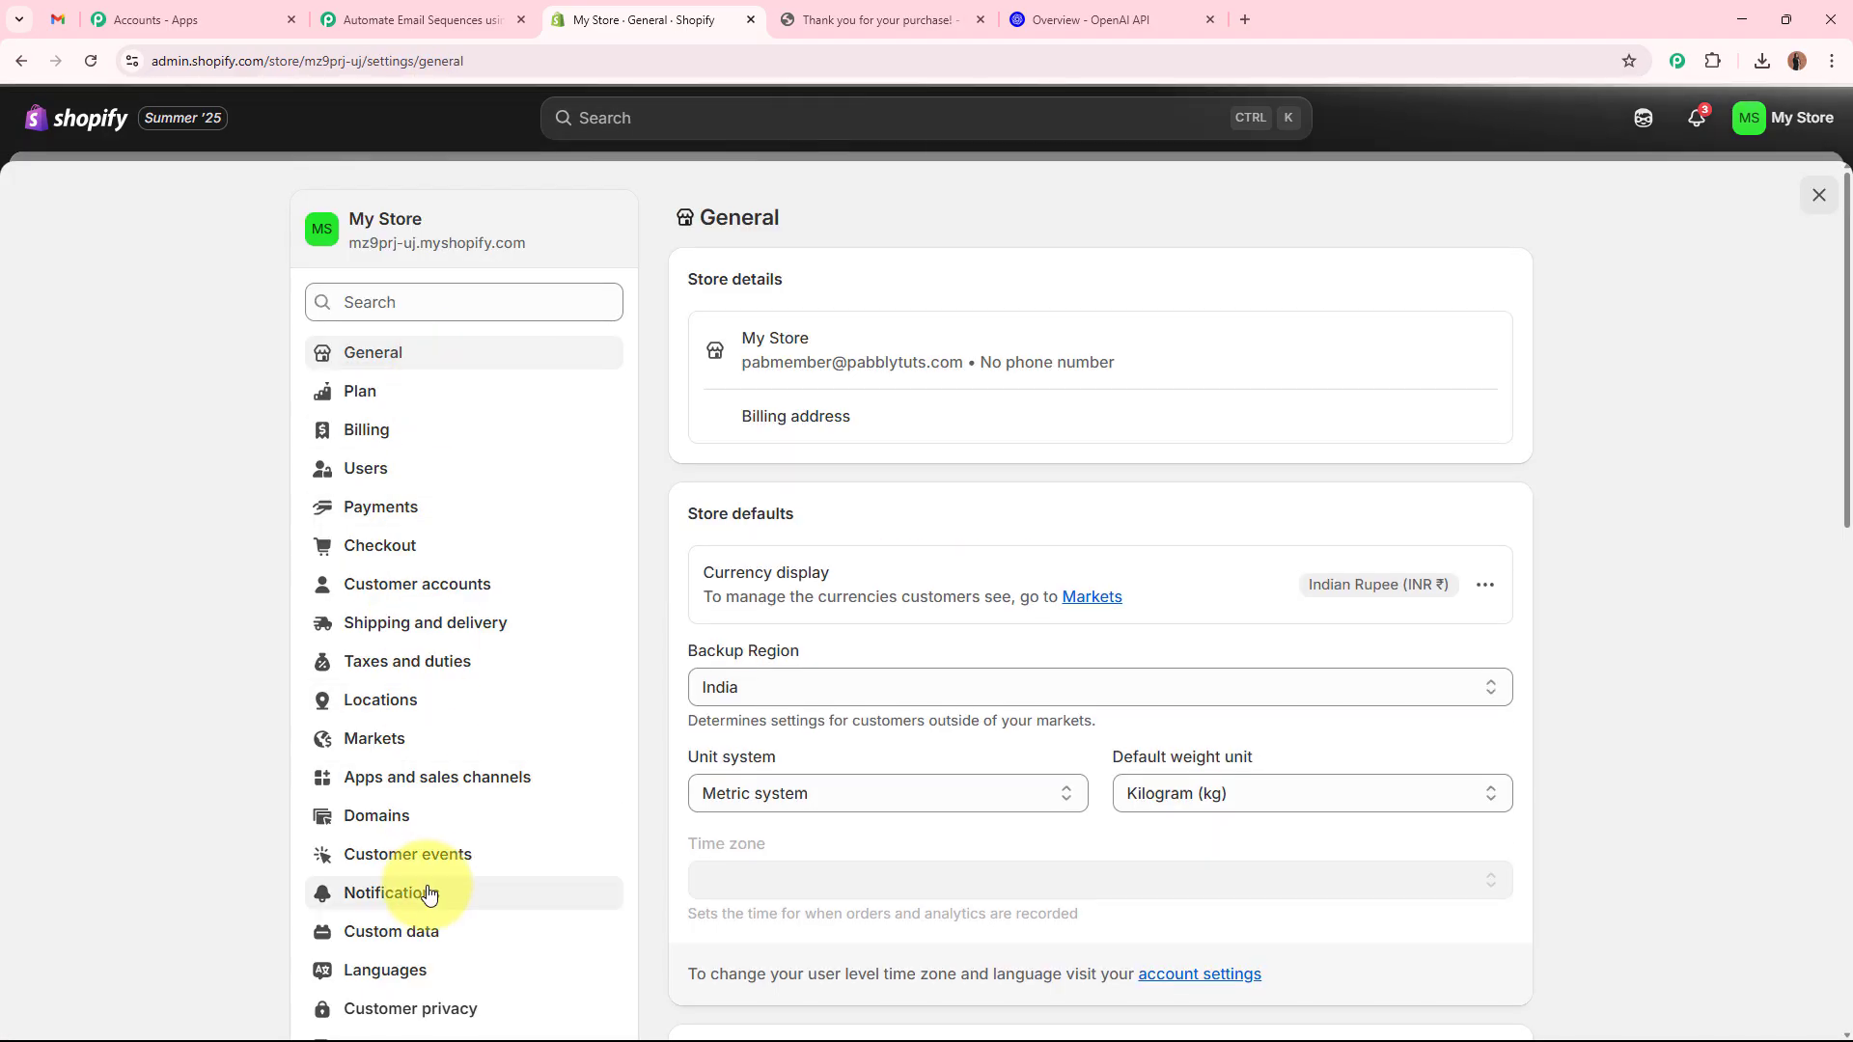
scroll(422, 889, "down", 3)
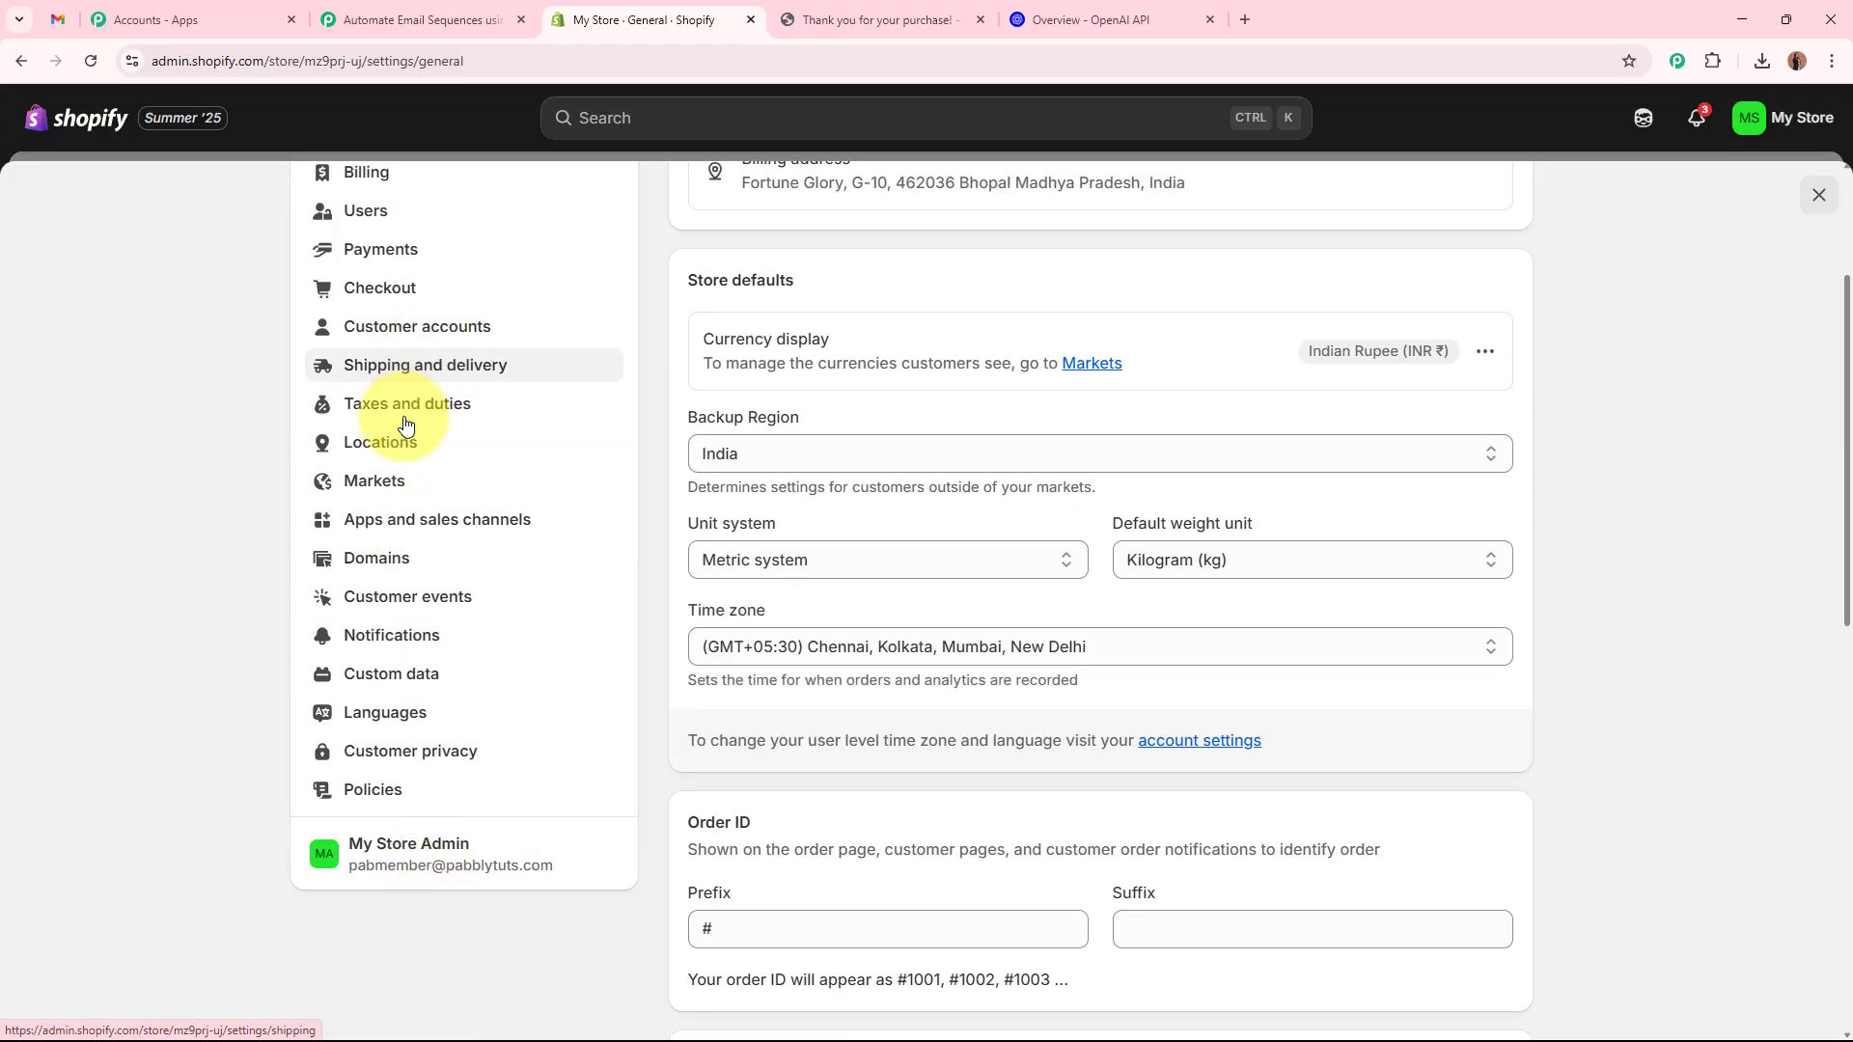
left_click(393, 634)
scroll(968, 872, "down", 2)
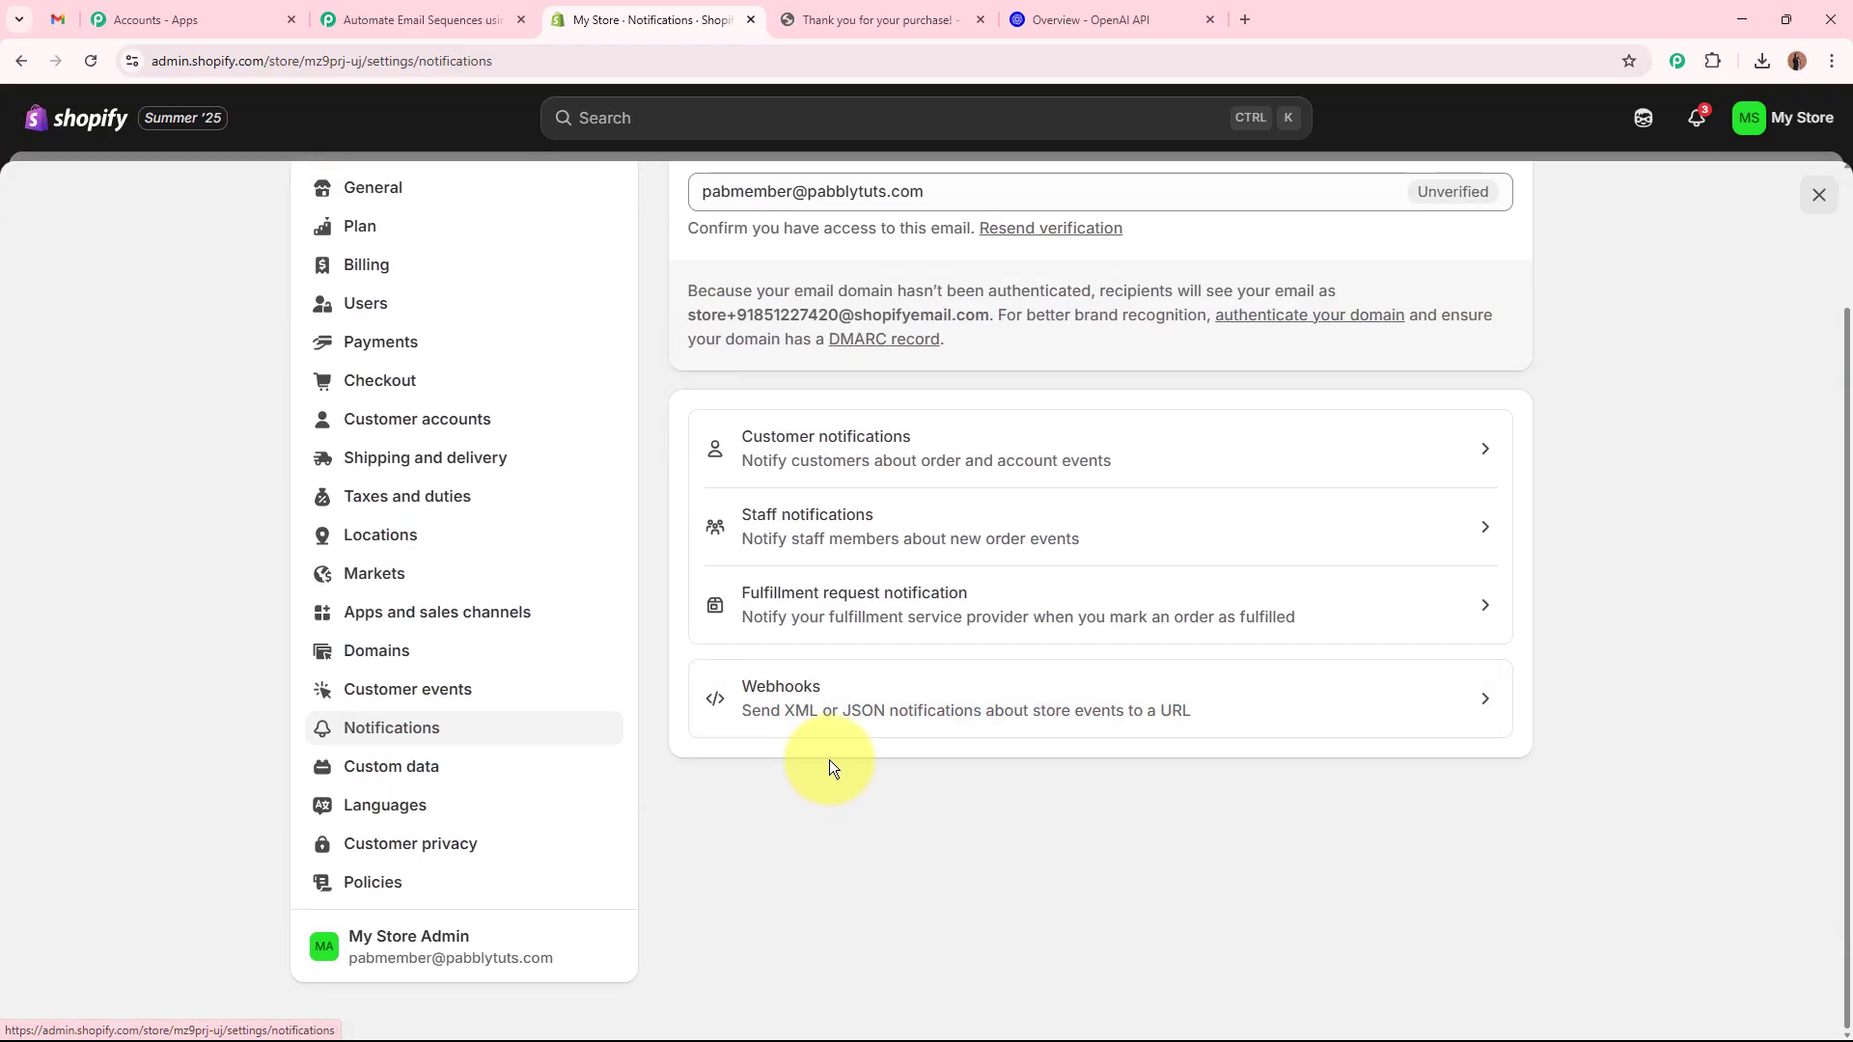
left_click(1010, 718)
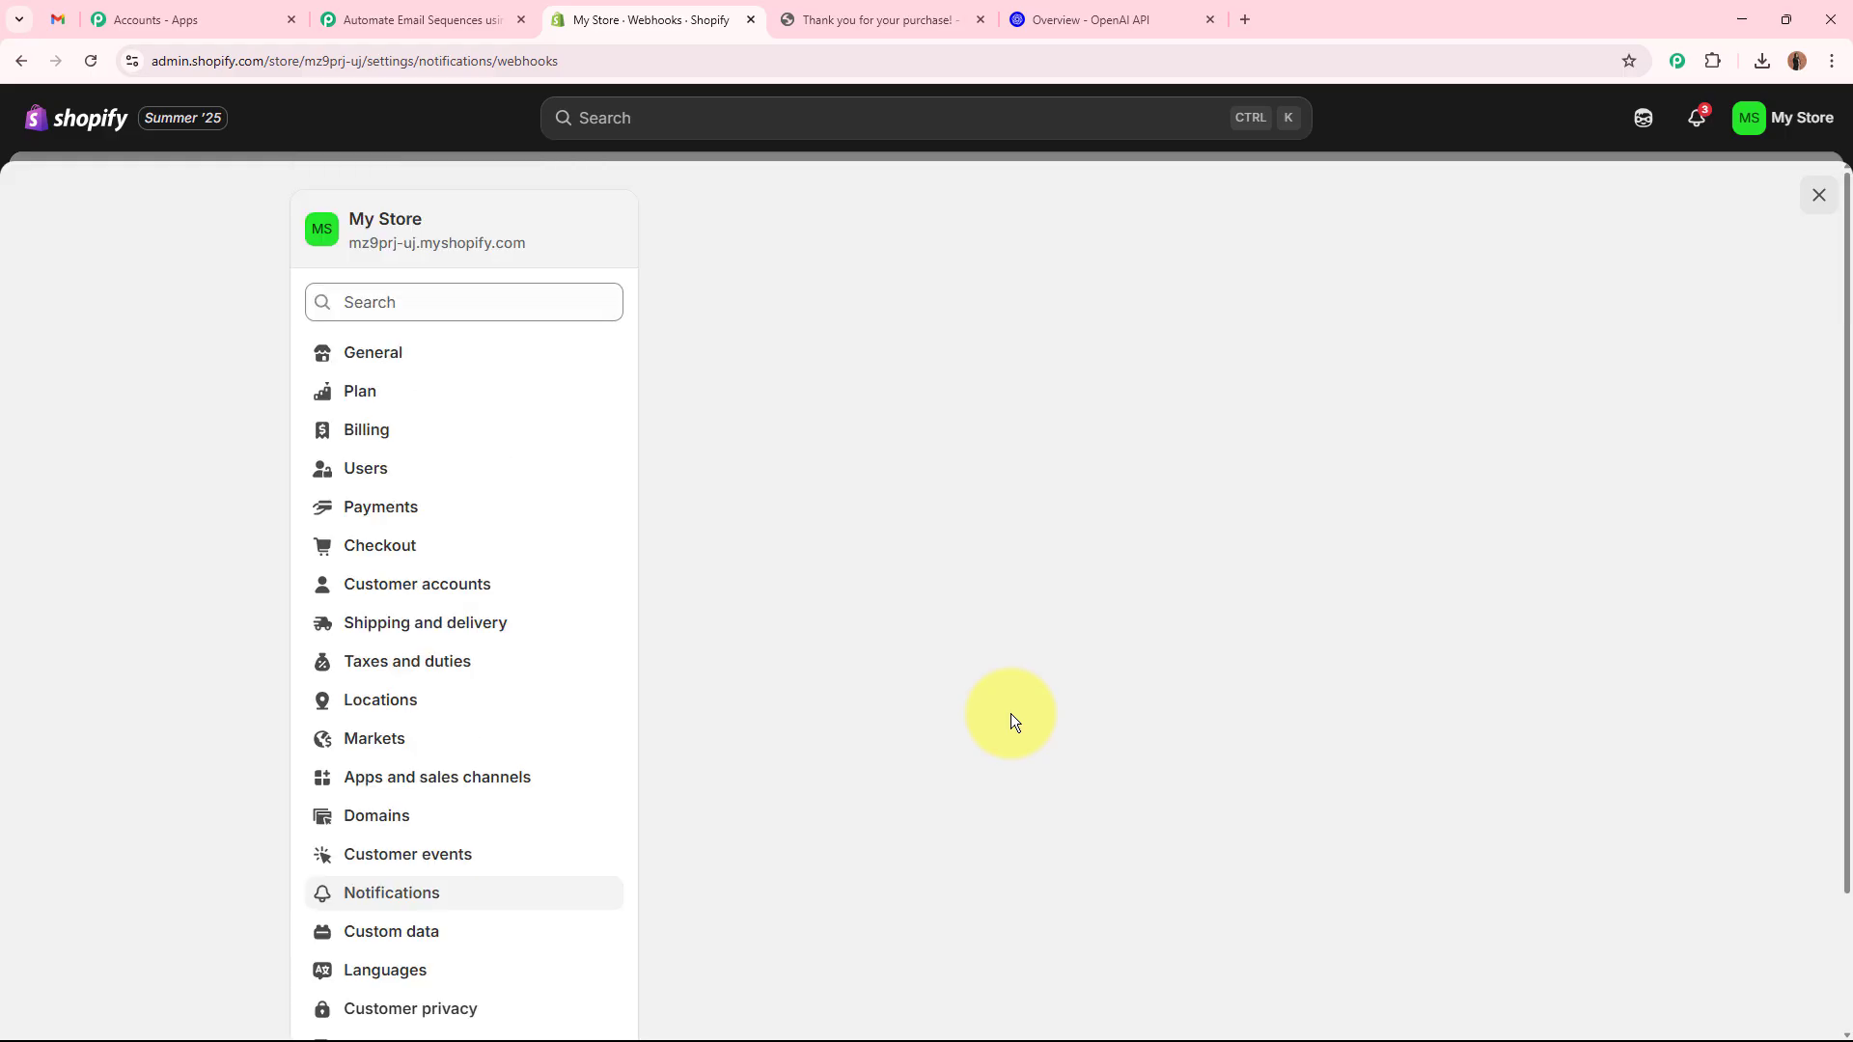
Start creating a new webhook and set its event to Order creation.
left_click(859, 439)
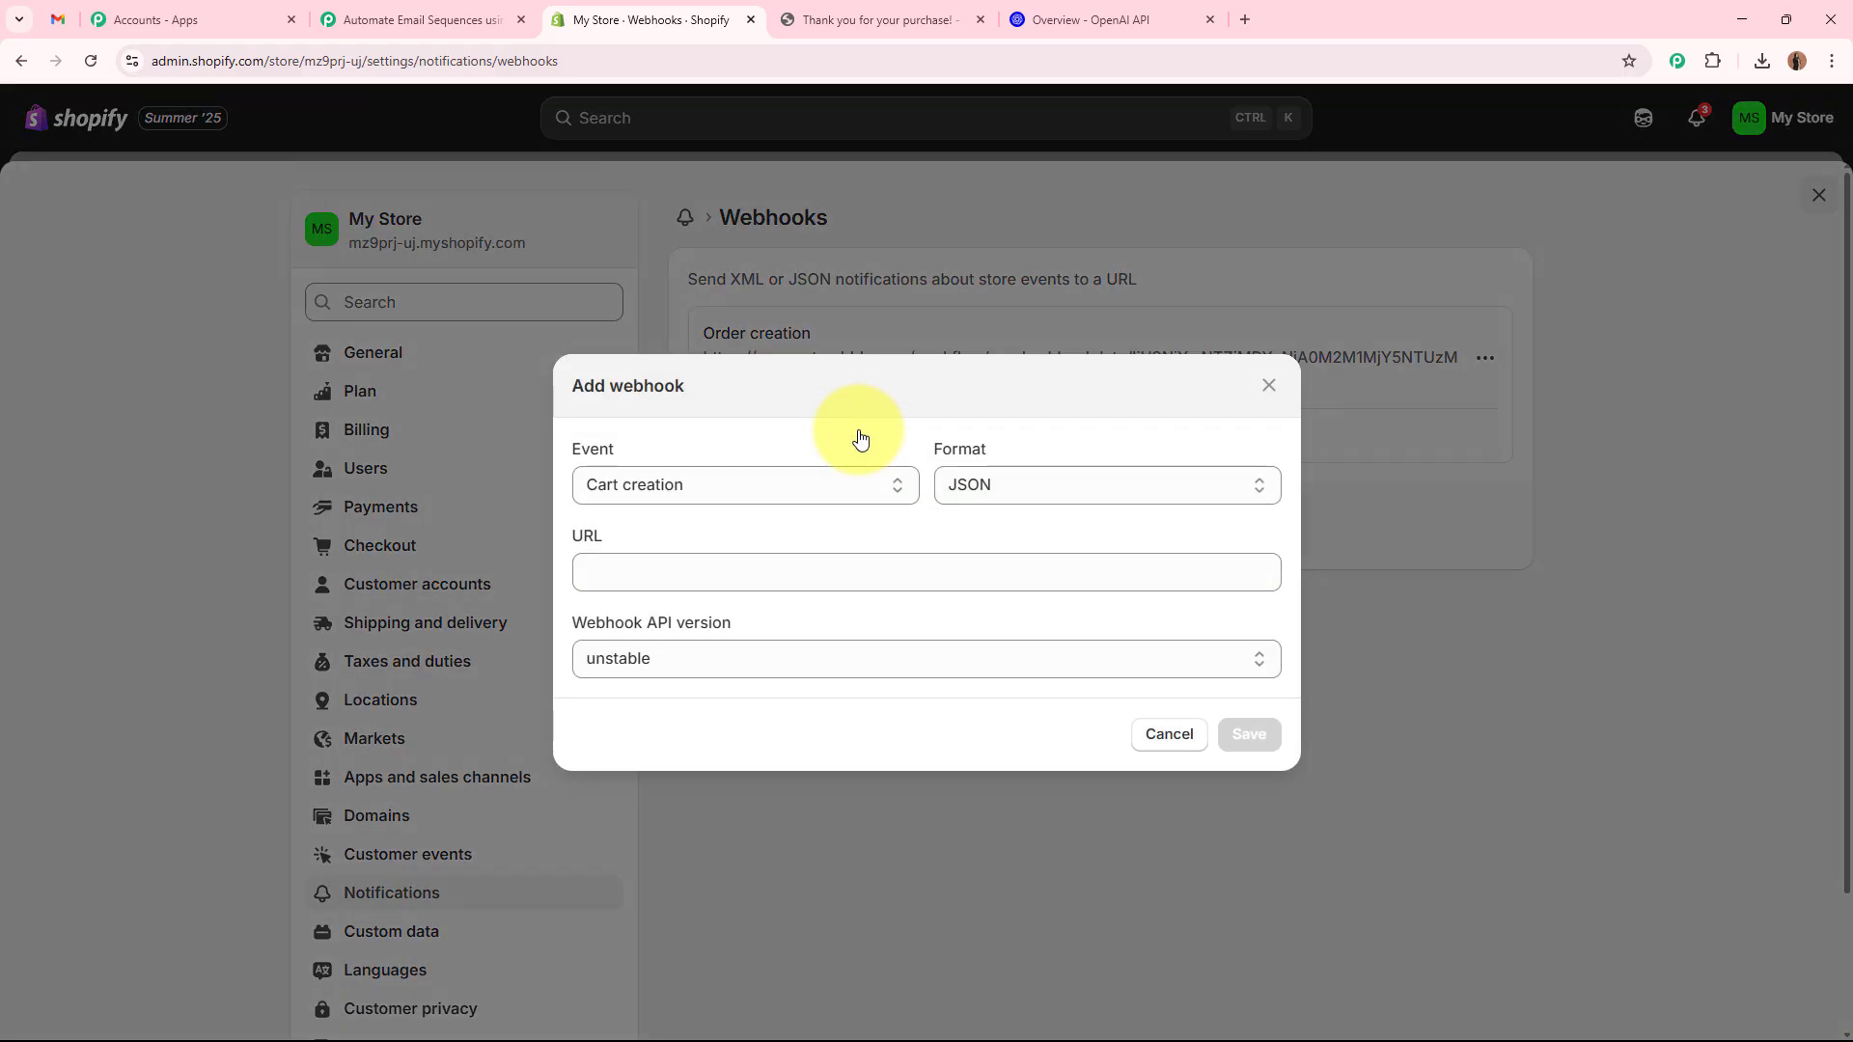
left_click(835, 478)
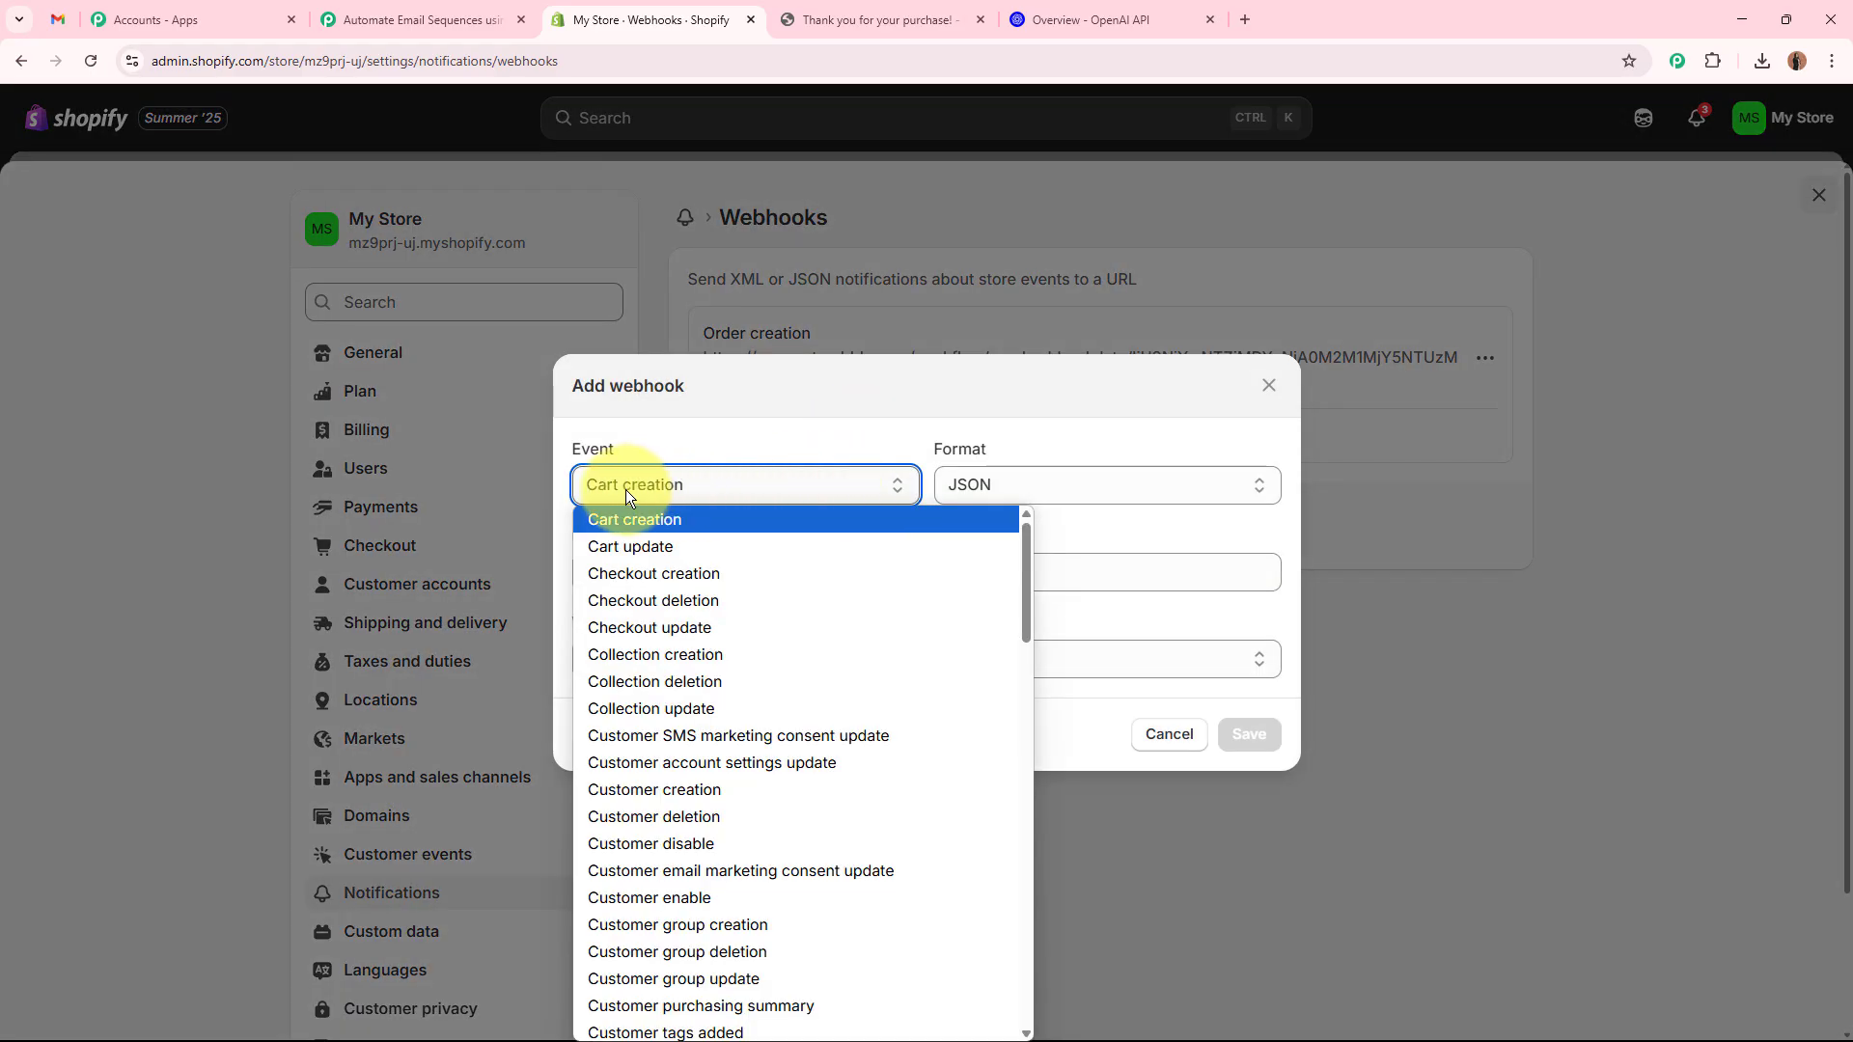
scroll(822, 850, "down", 15)
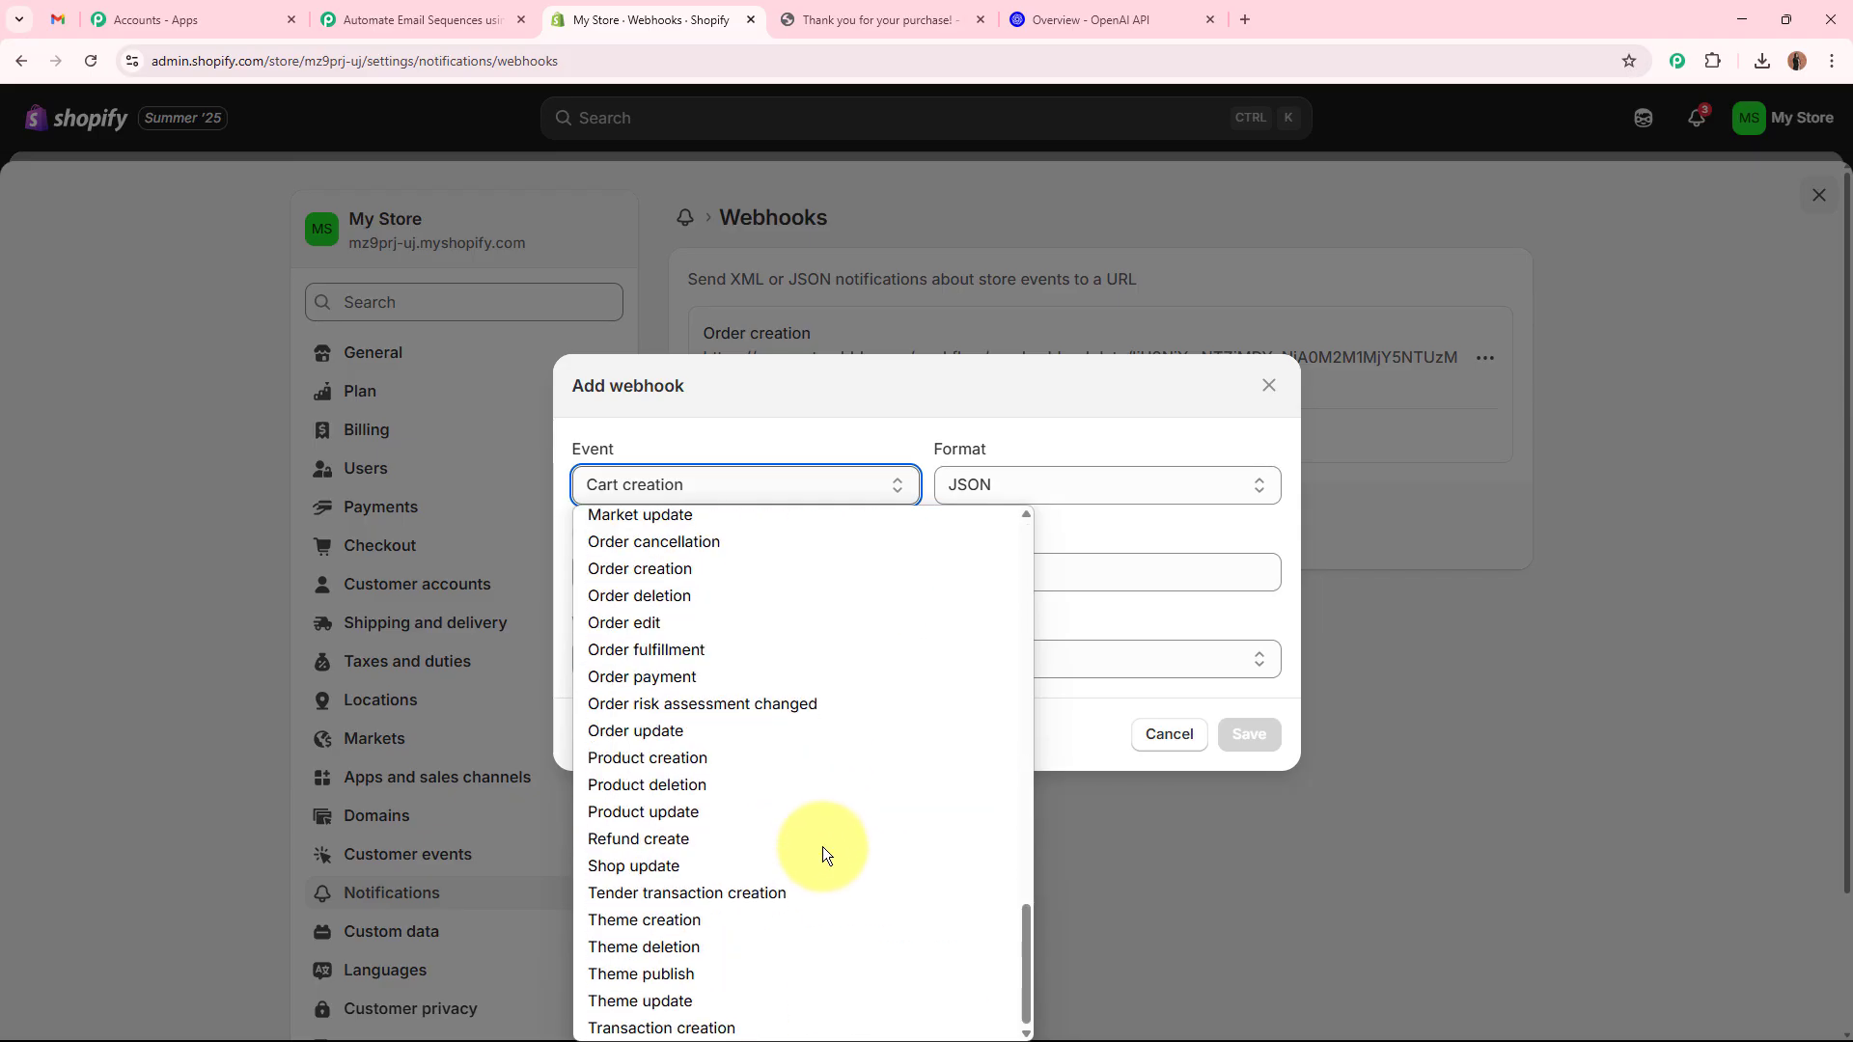
left_click(705, 571)
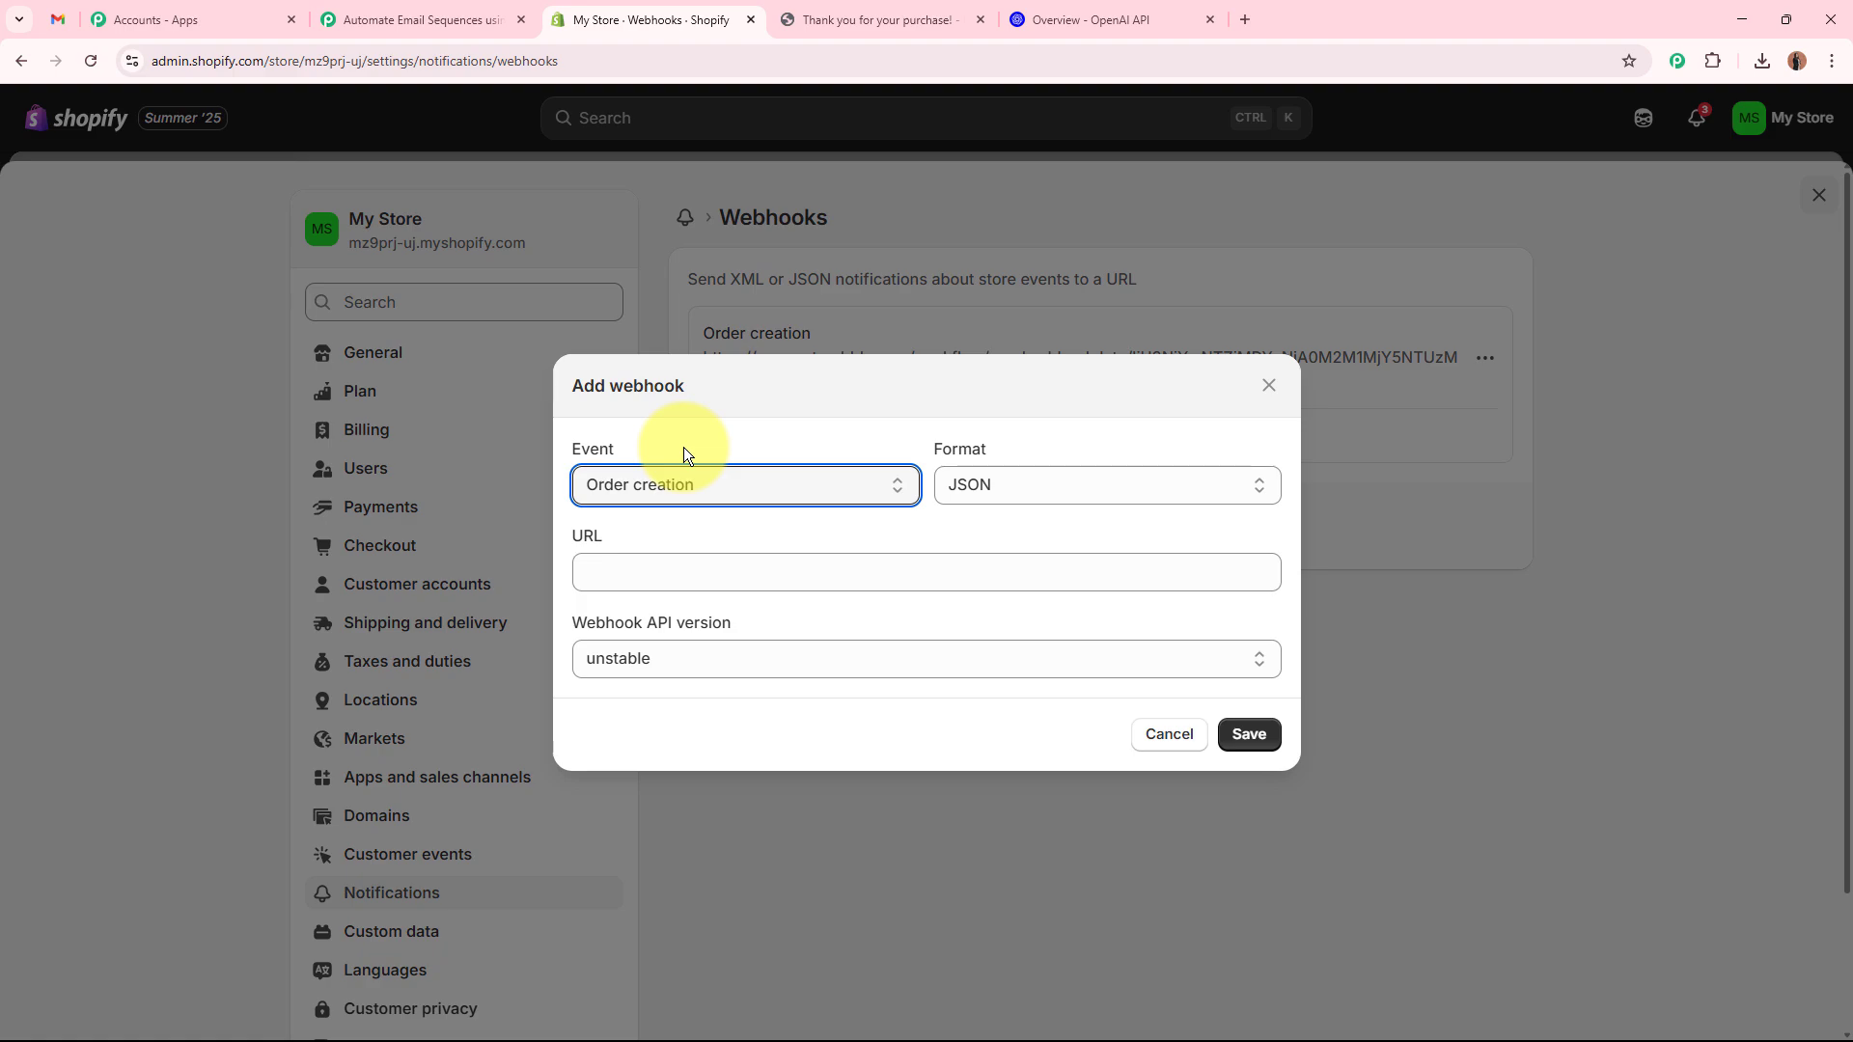
Paste the copied Pabbly webhook URL, choose JSON format and API version 2025-04 (Latest), save the webhook and close the settings.
left_click(680, 571)
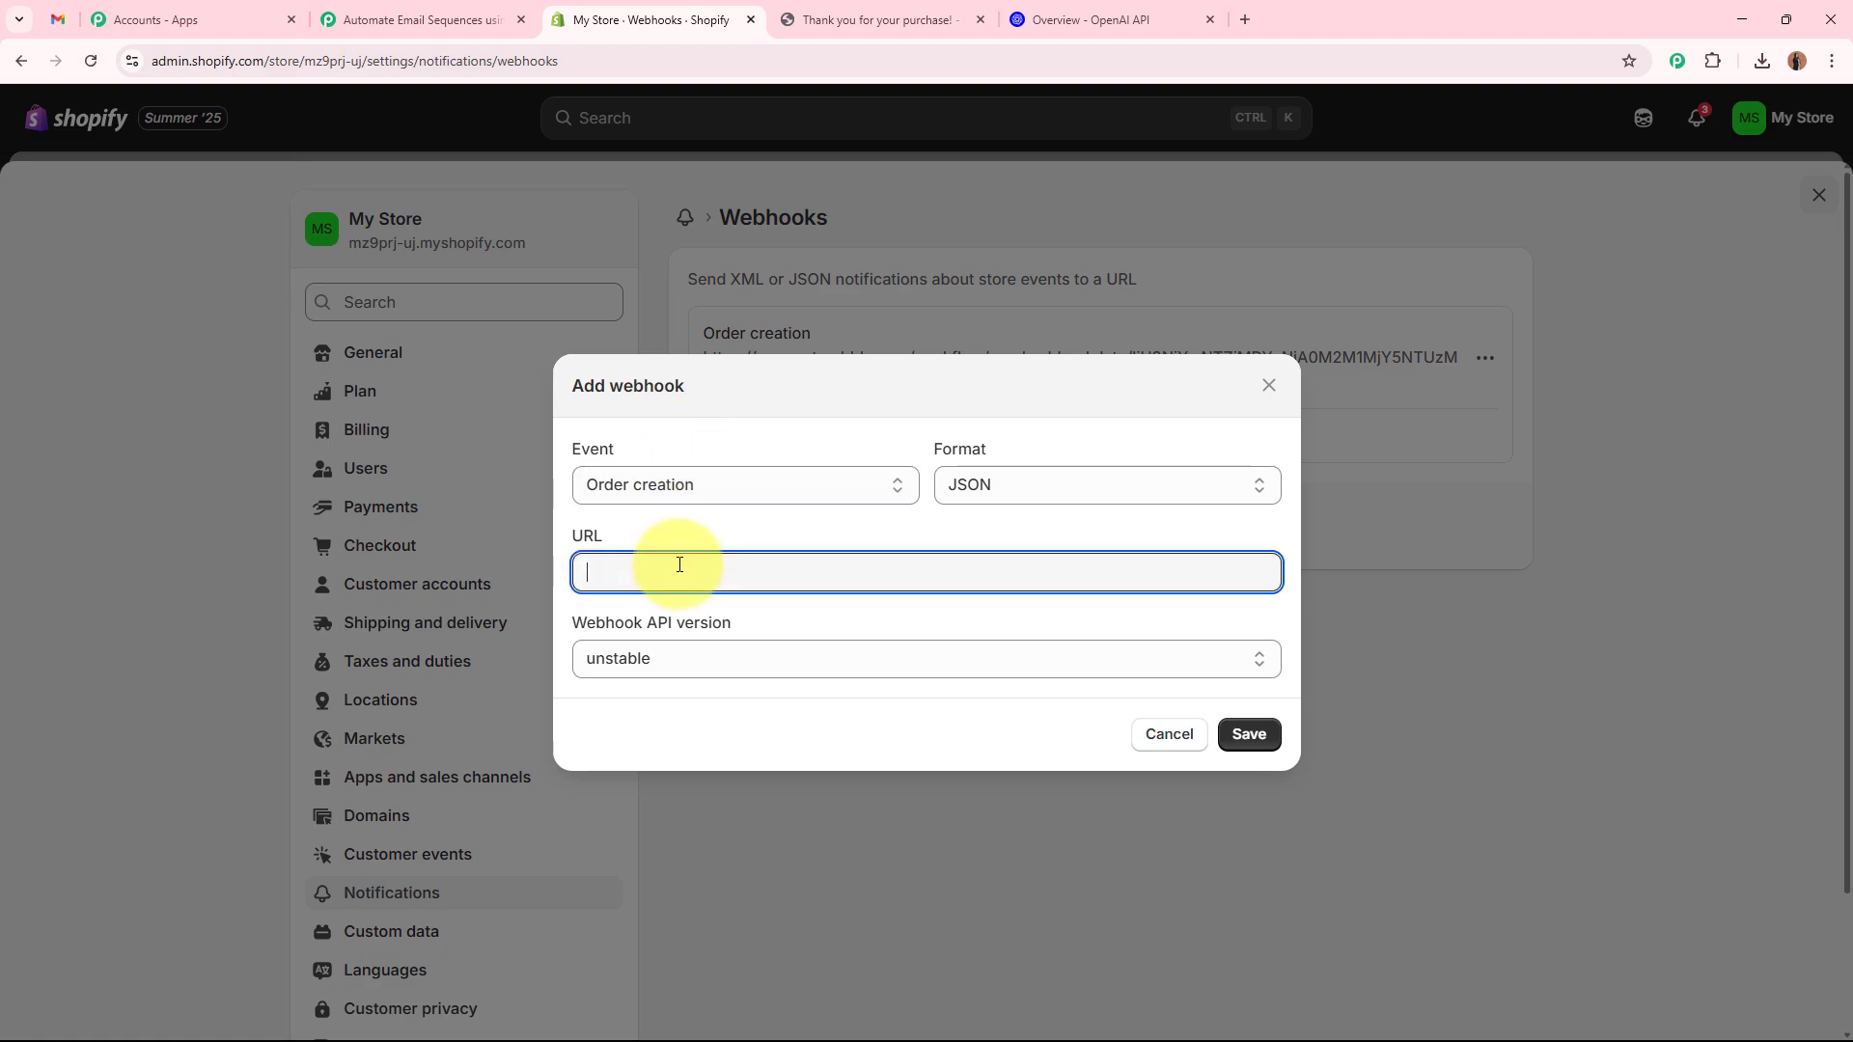
key("ctrl+v")
left_click(846, 517)
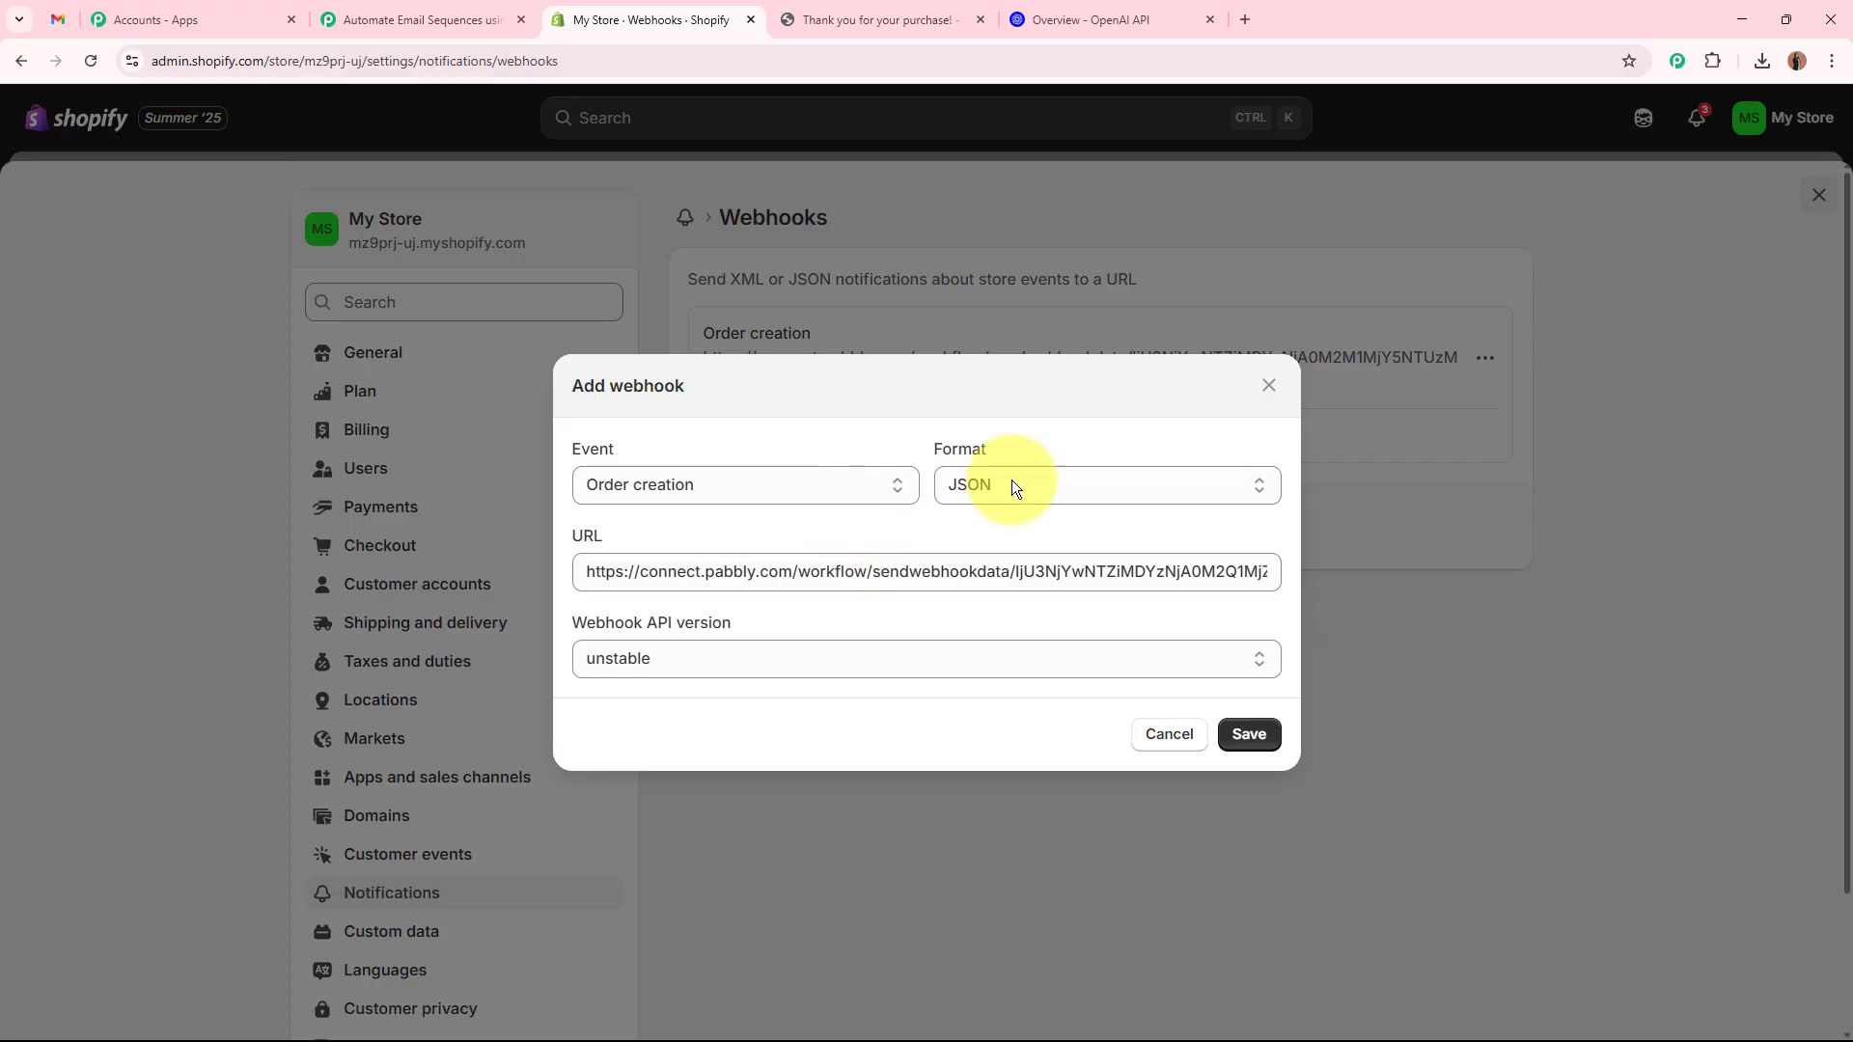
left_click(1061, 477)
left_click(1040, 521)
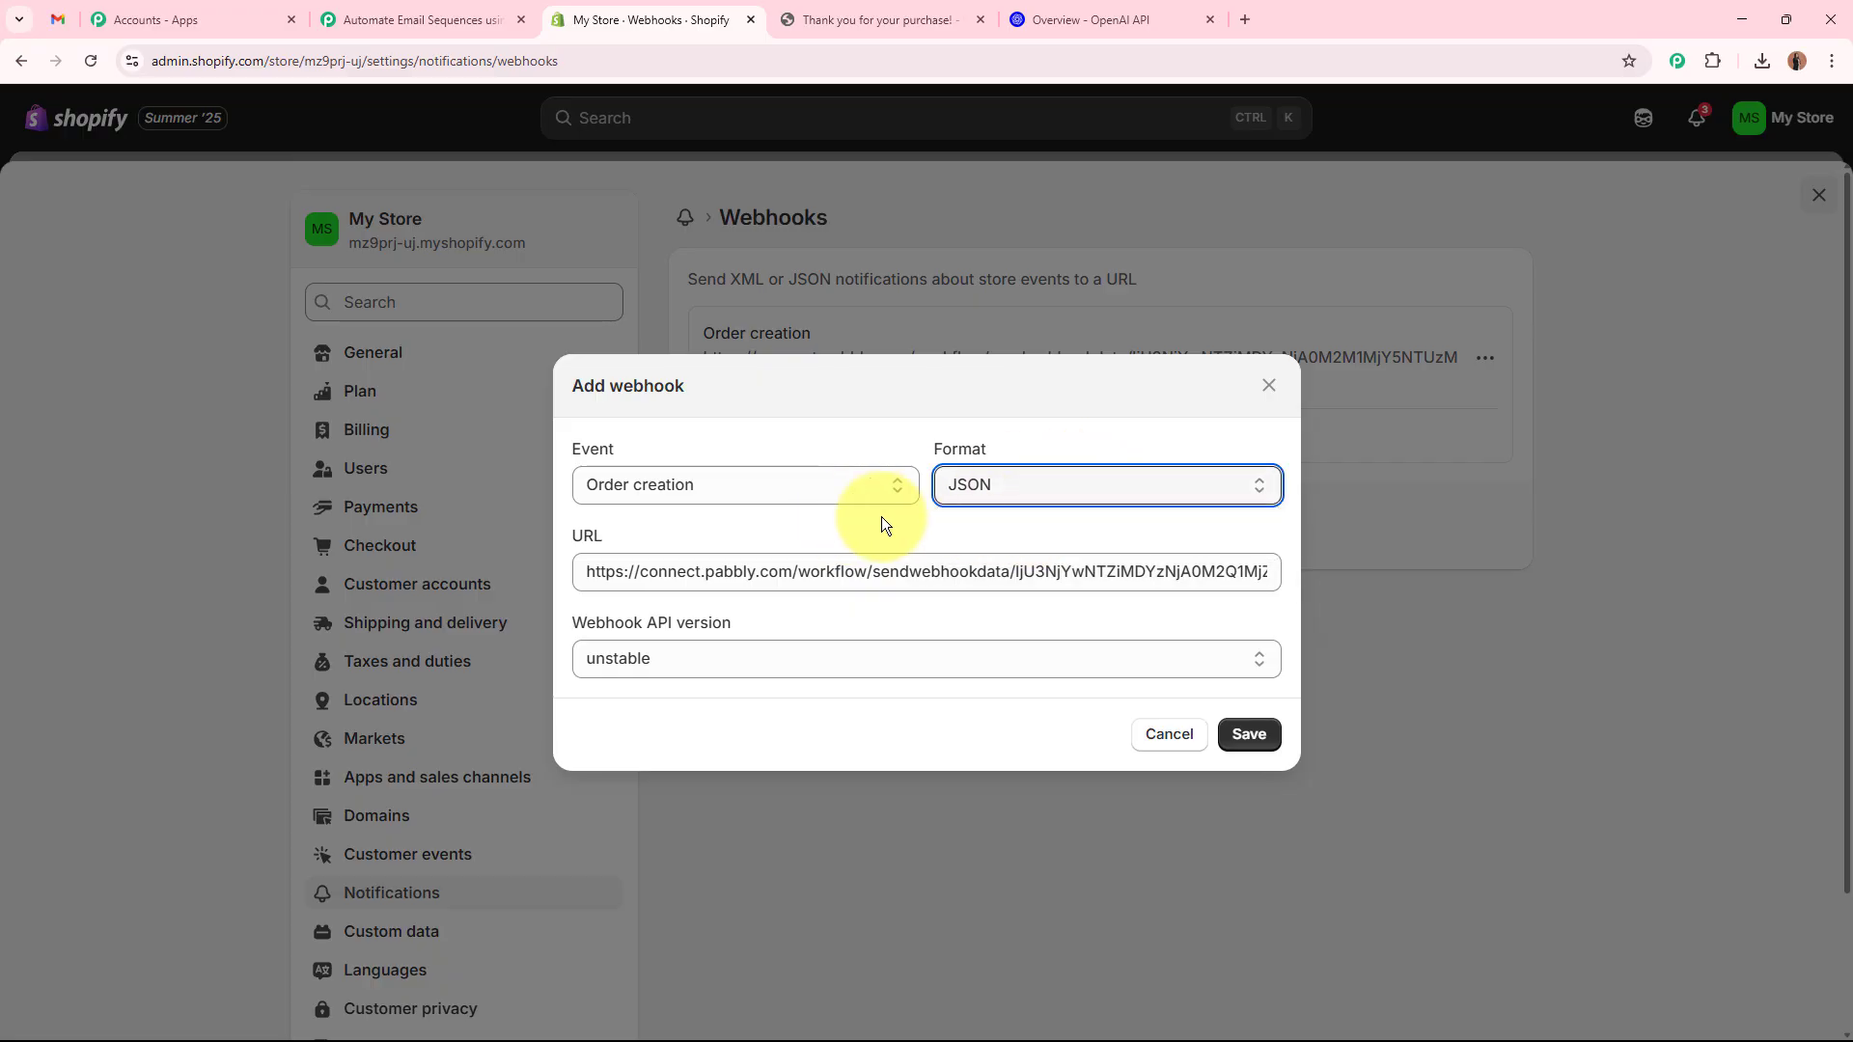
left_click(772, 664)
left_click(743, 749)
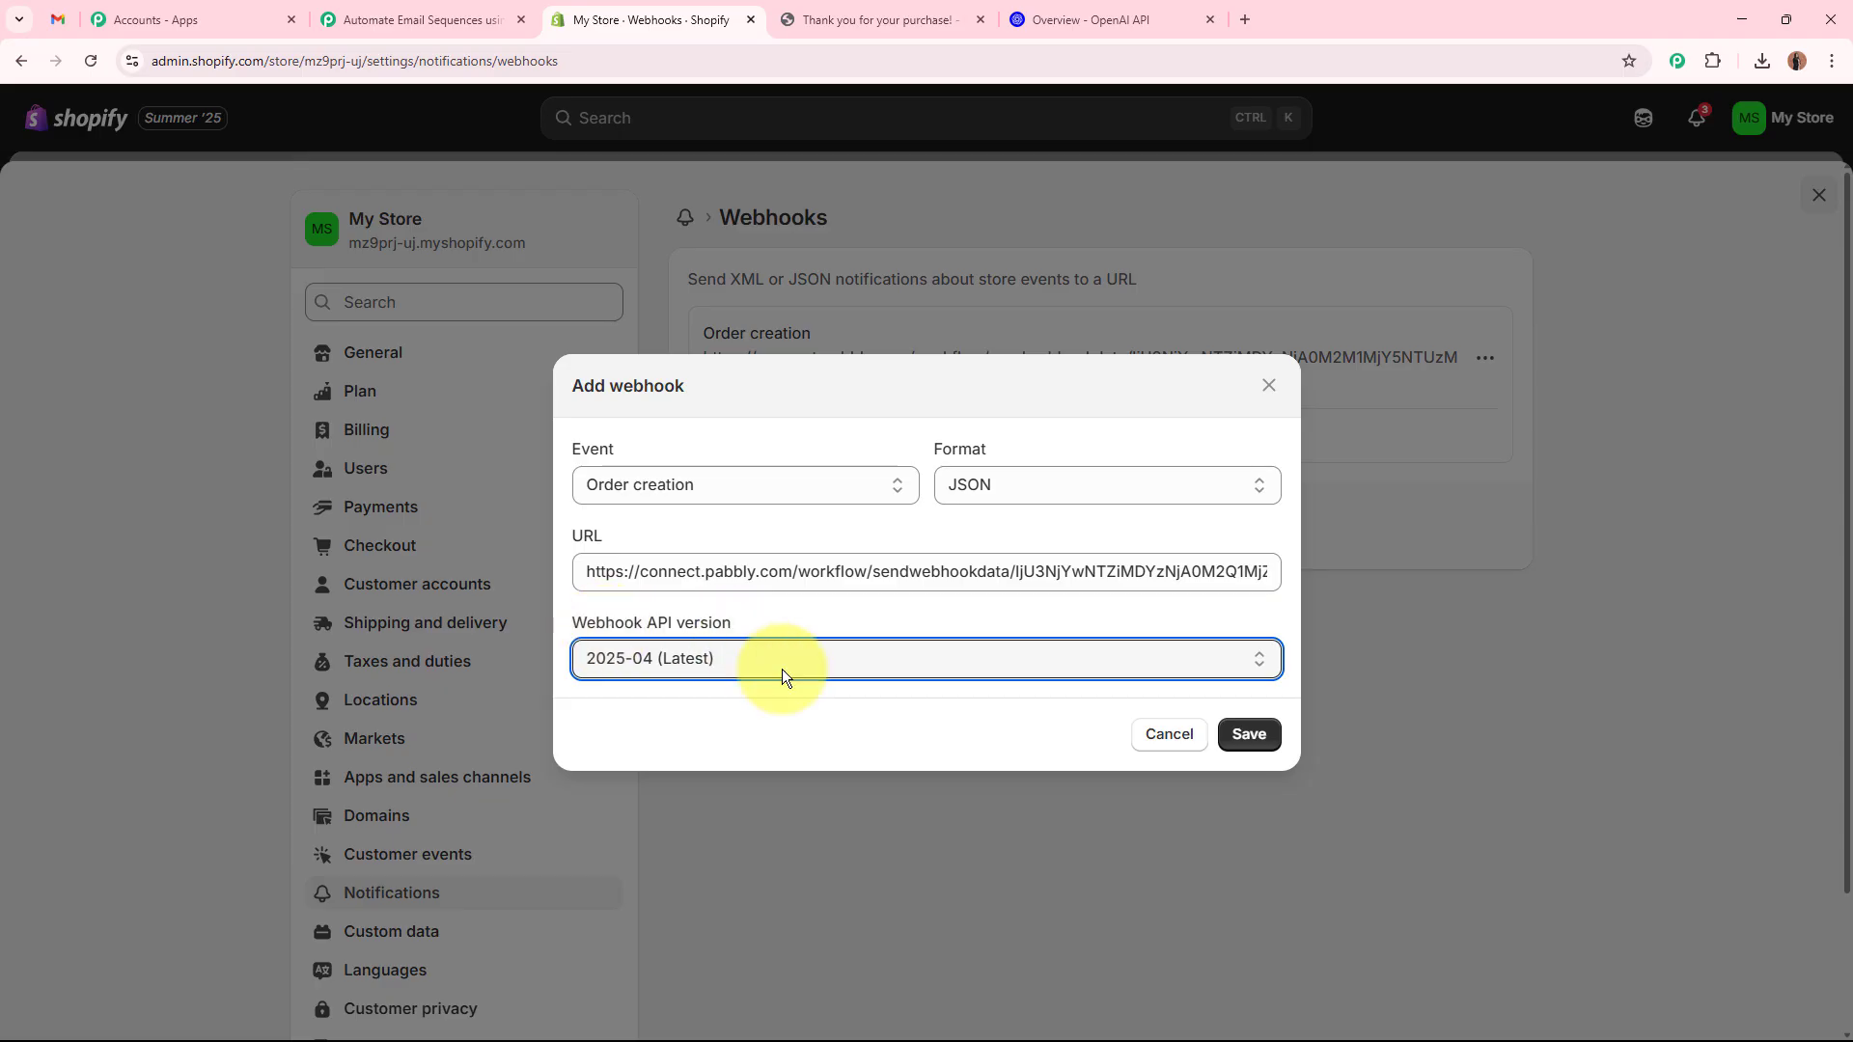
left_click(1260, 745)
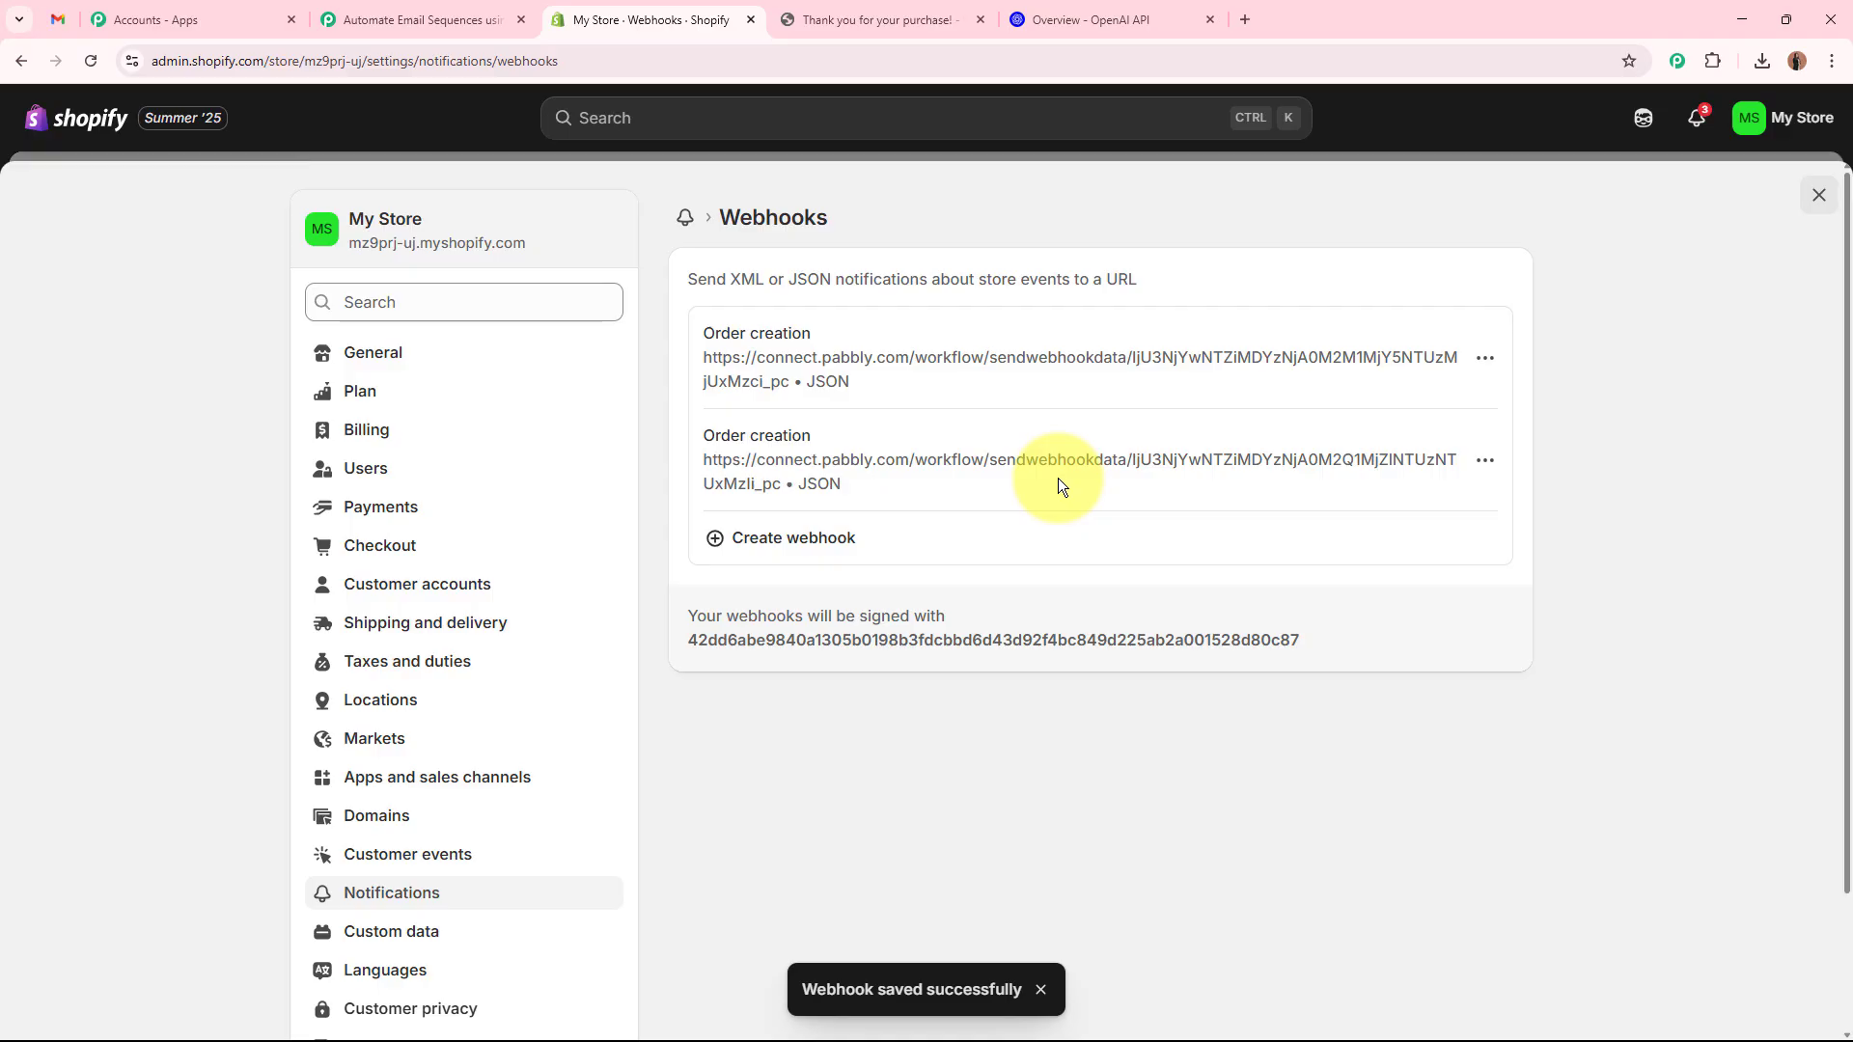
left_click(1818, 194)
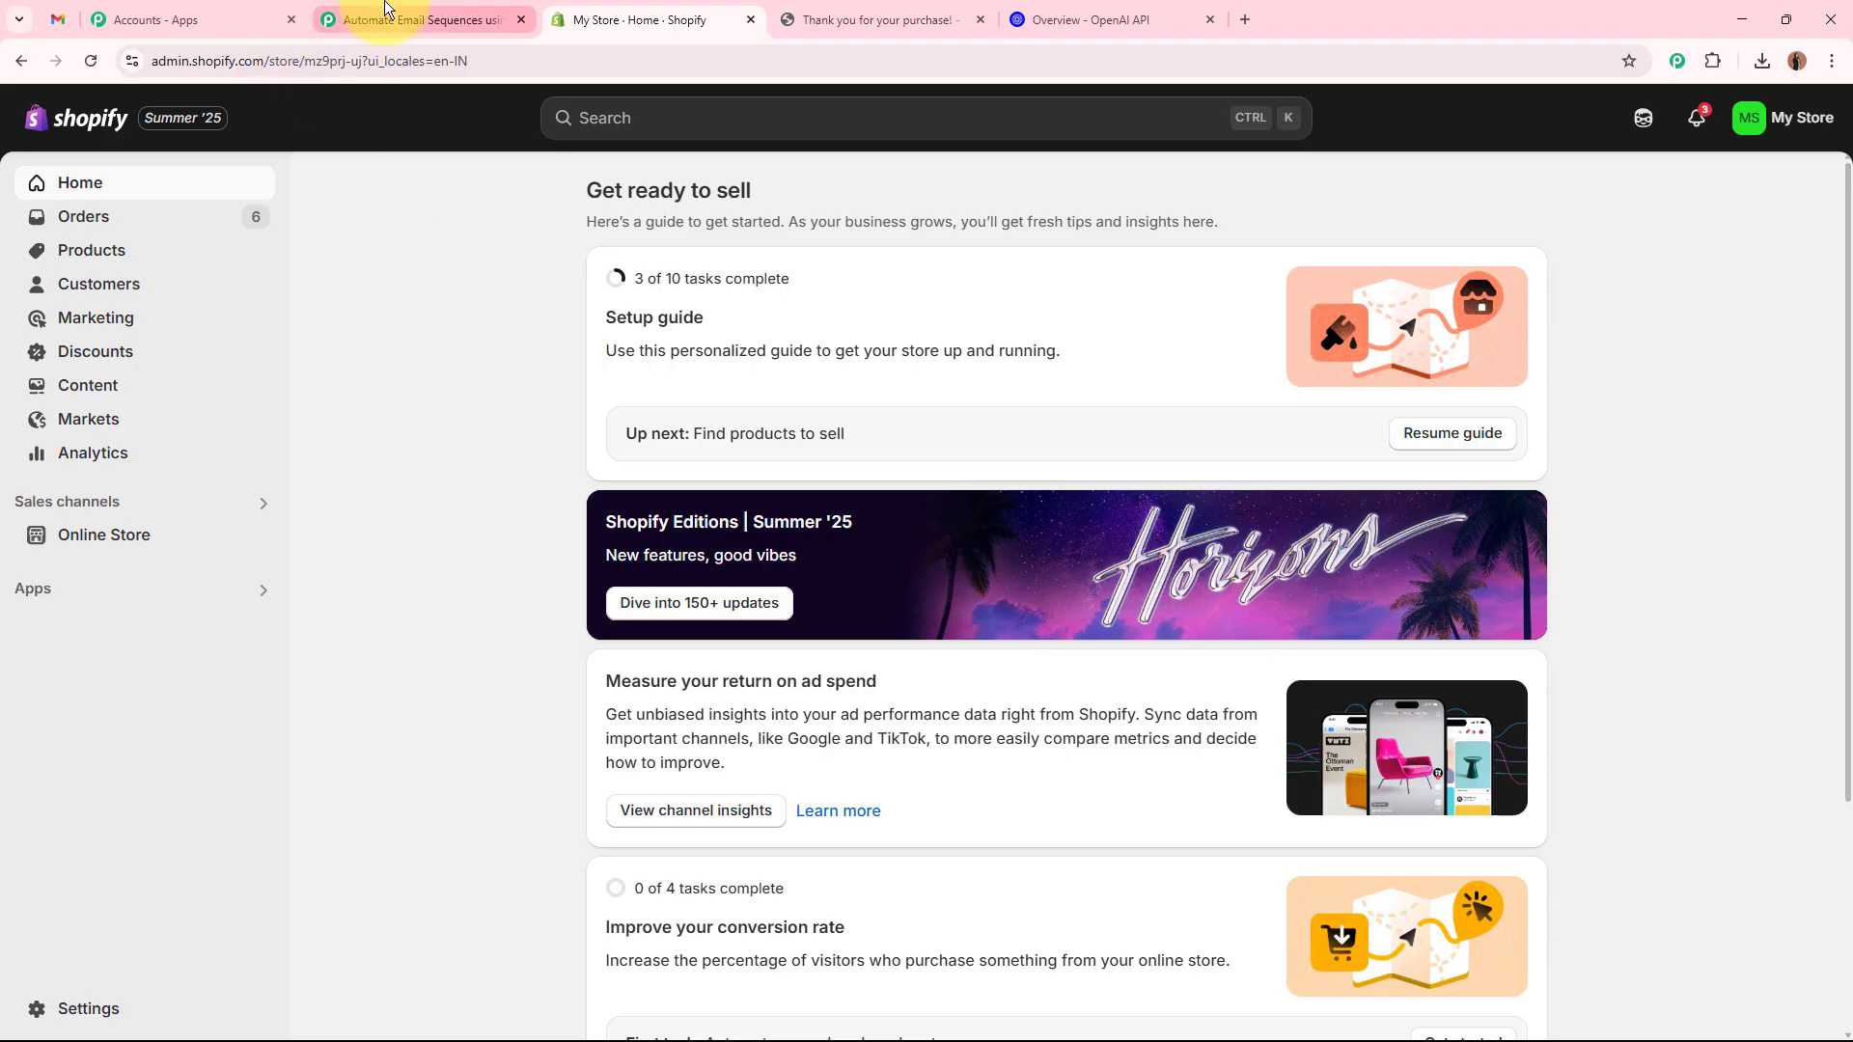
Return to the Pabbly Connect workflow, check the trigger's webhook response status and close the old order confirmation page.
left_click(425, 19)
scroll(361, 526, "down", 3)
scroll(361, 517, "down", 5)
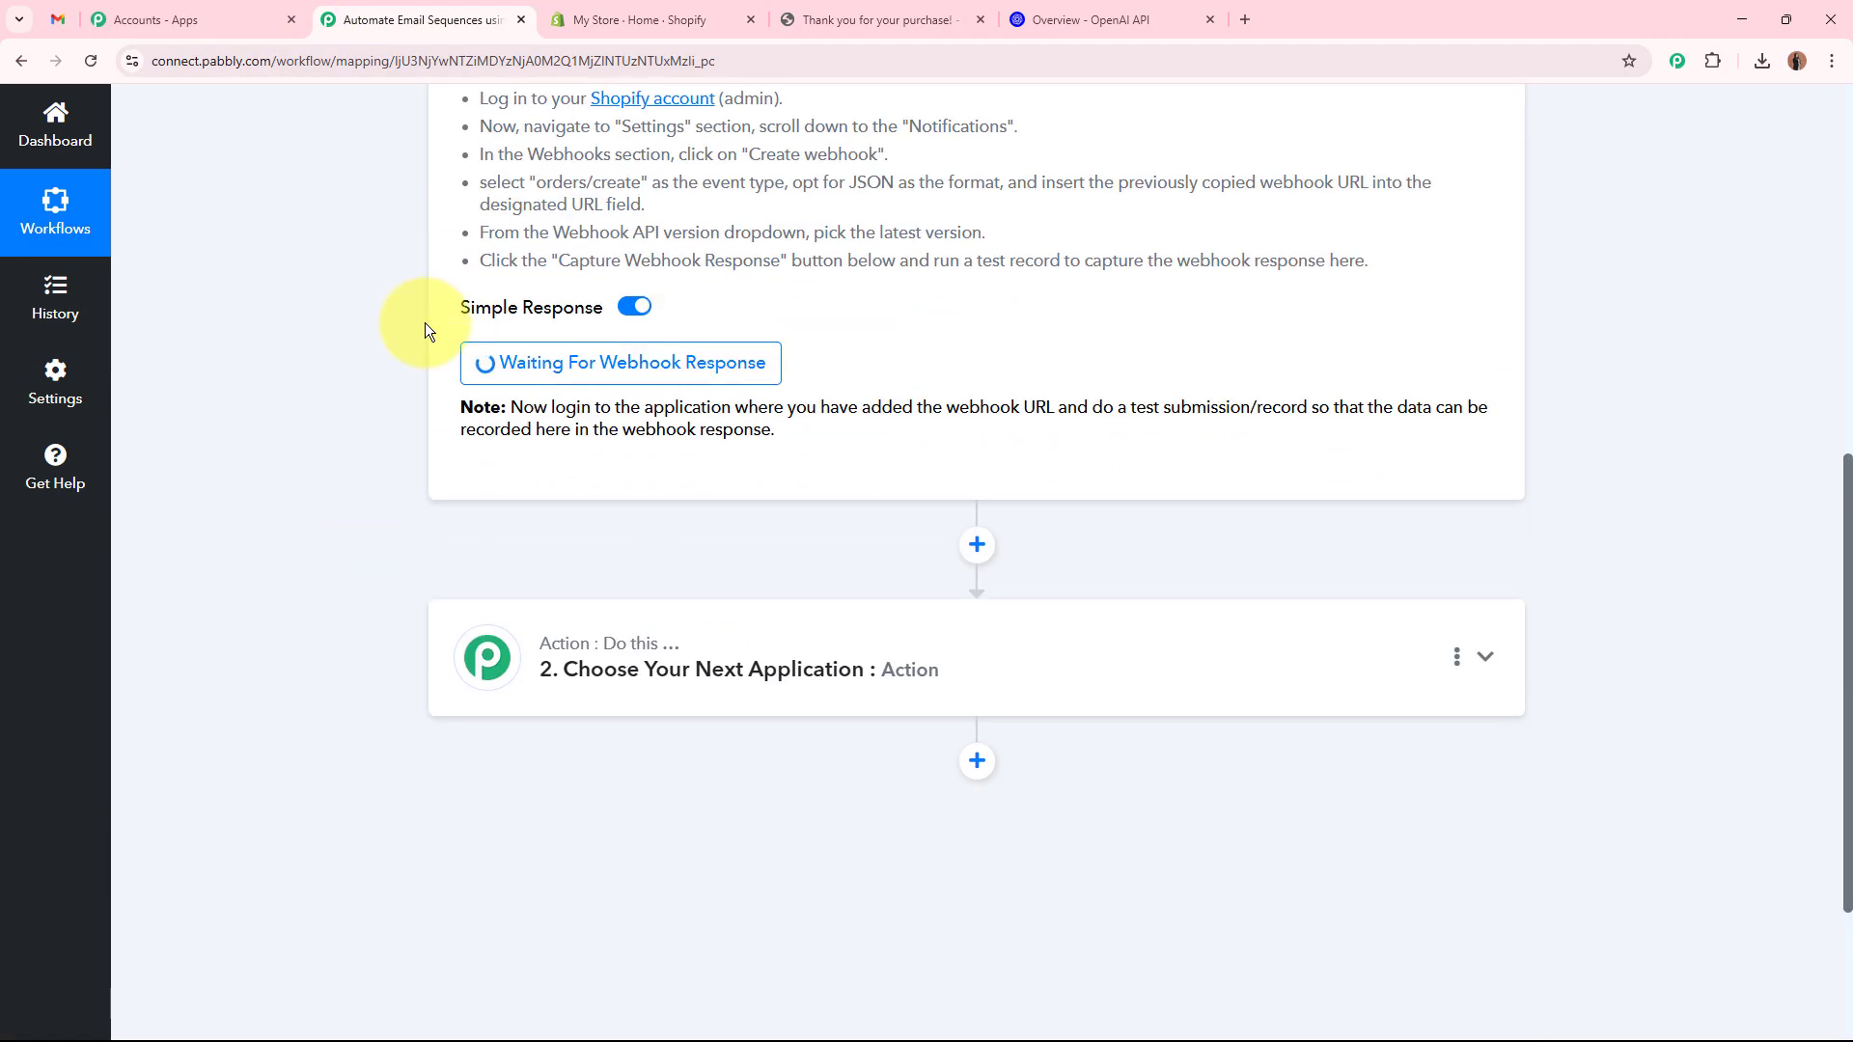
scroll(755, 368, "up", 7)
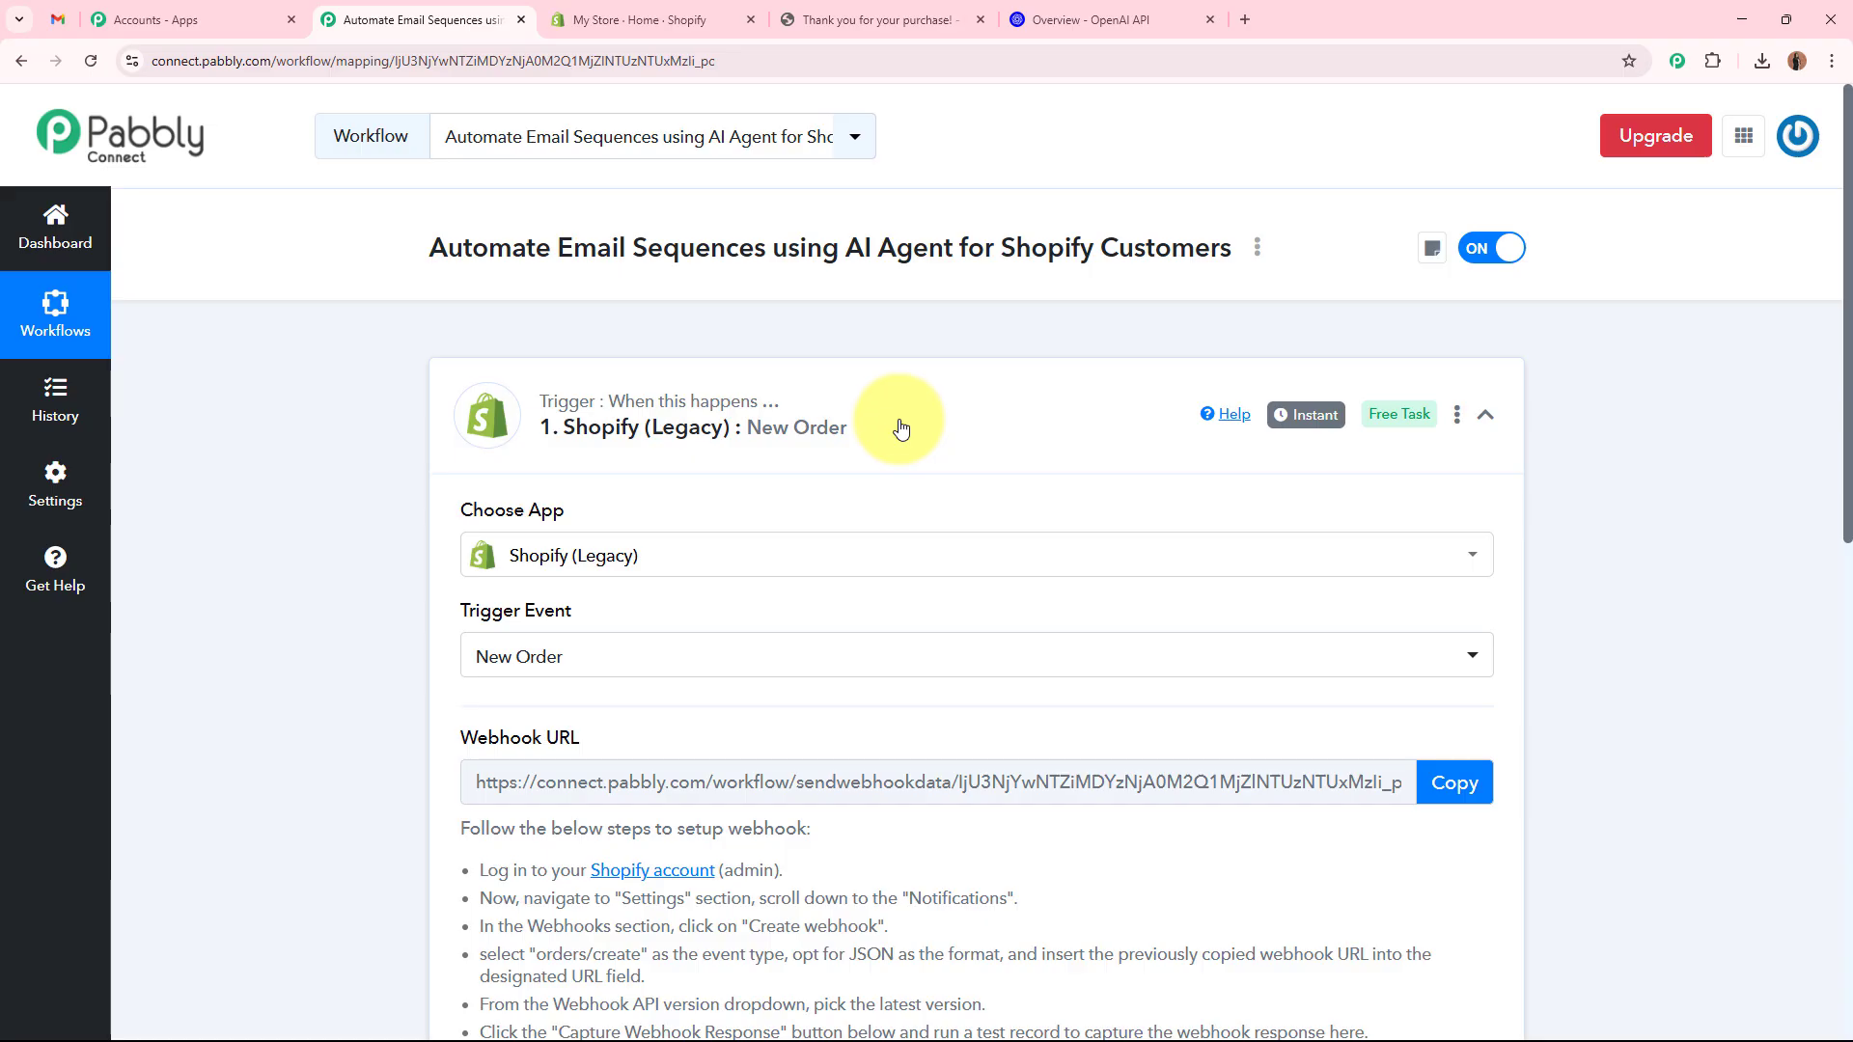
left_click(979, 20)
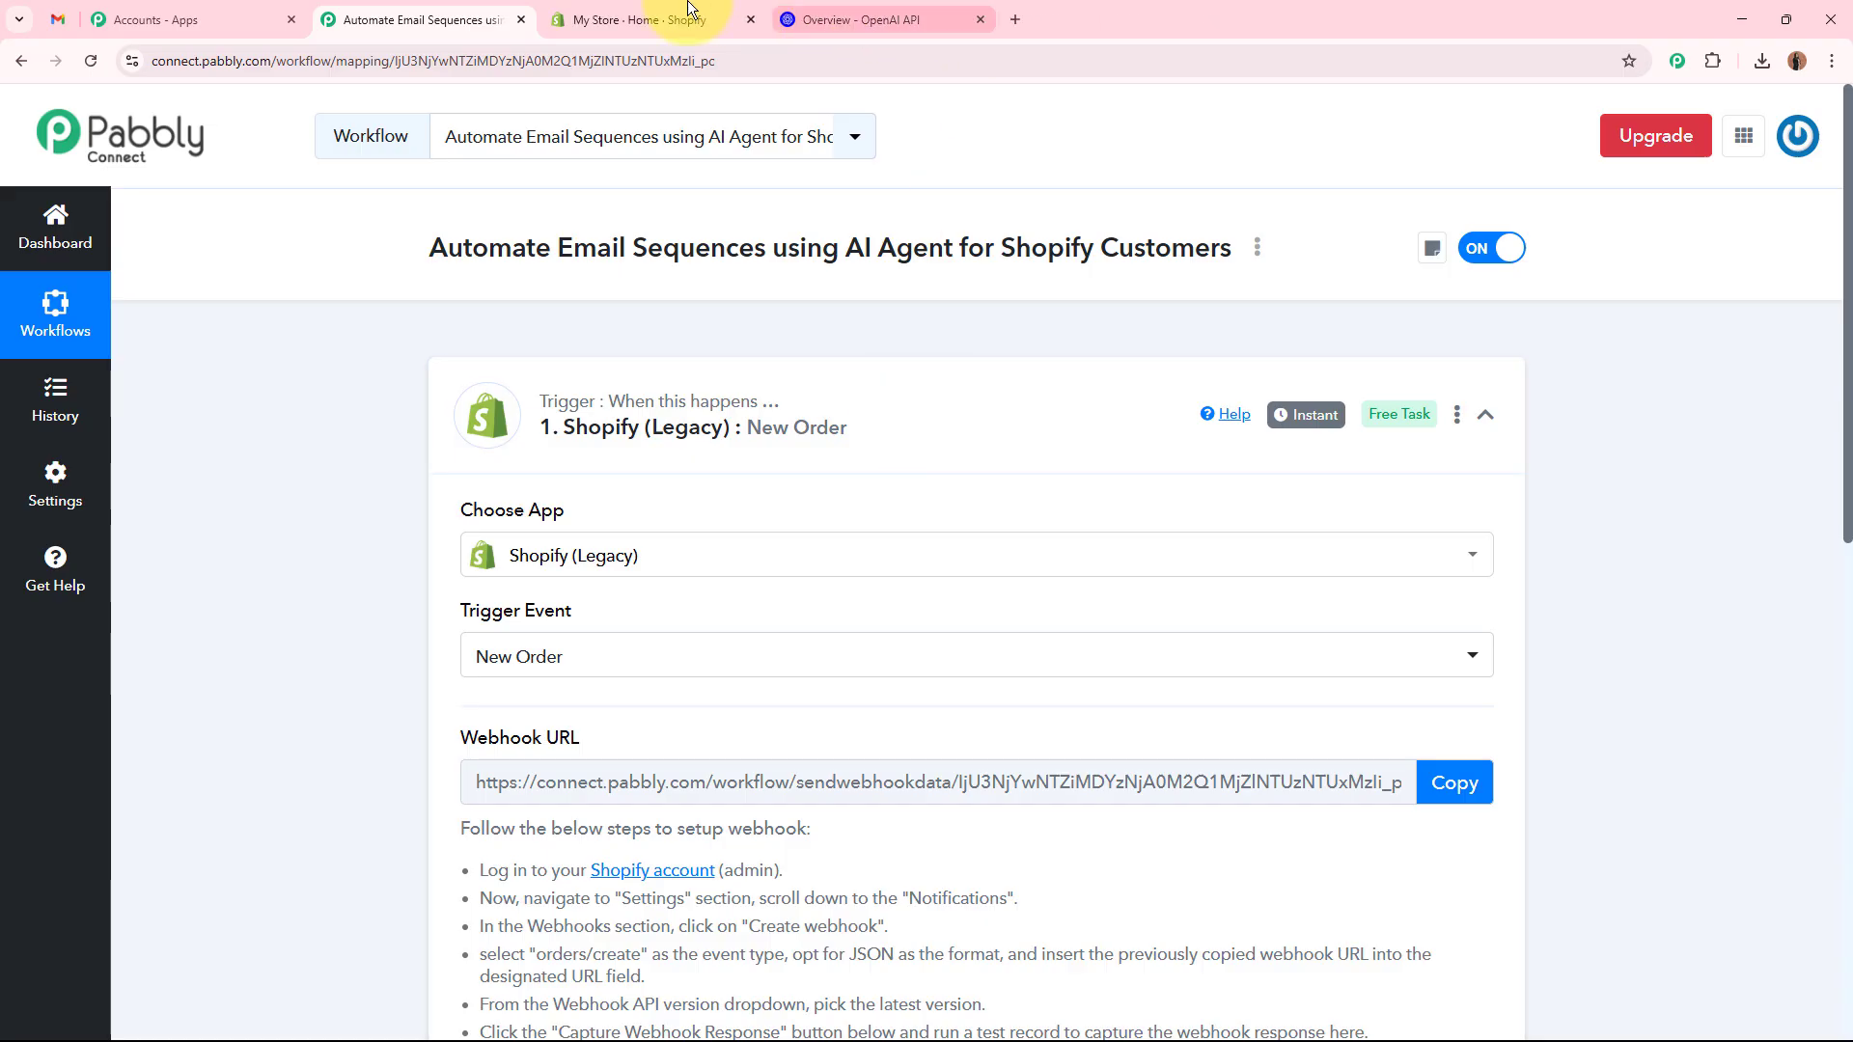
left_click(639, 20)
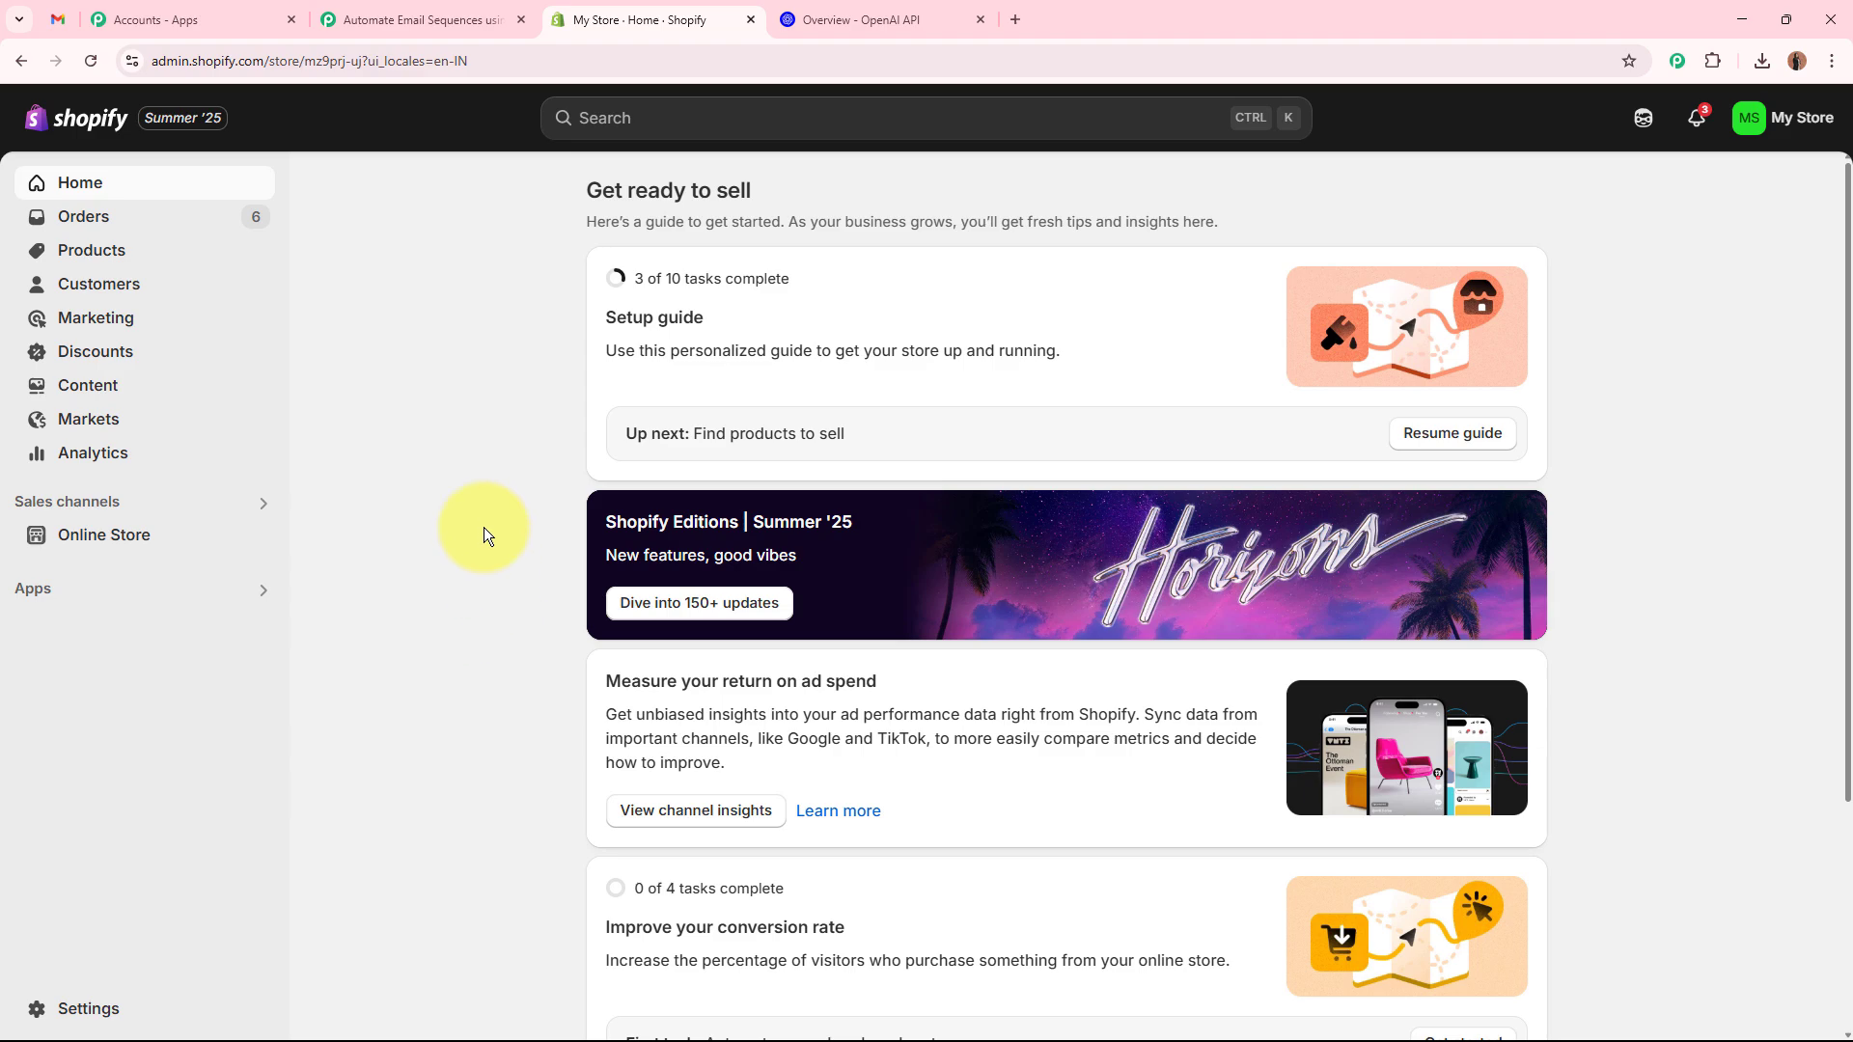
left_click(450, 25)
scroll(484, 591, "down", 6)
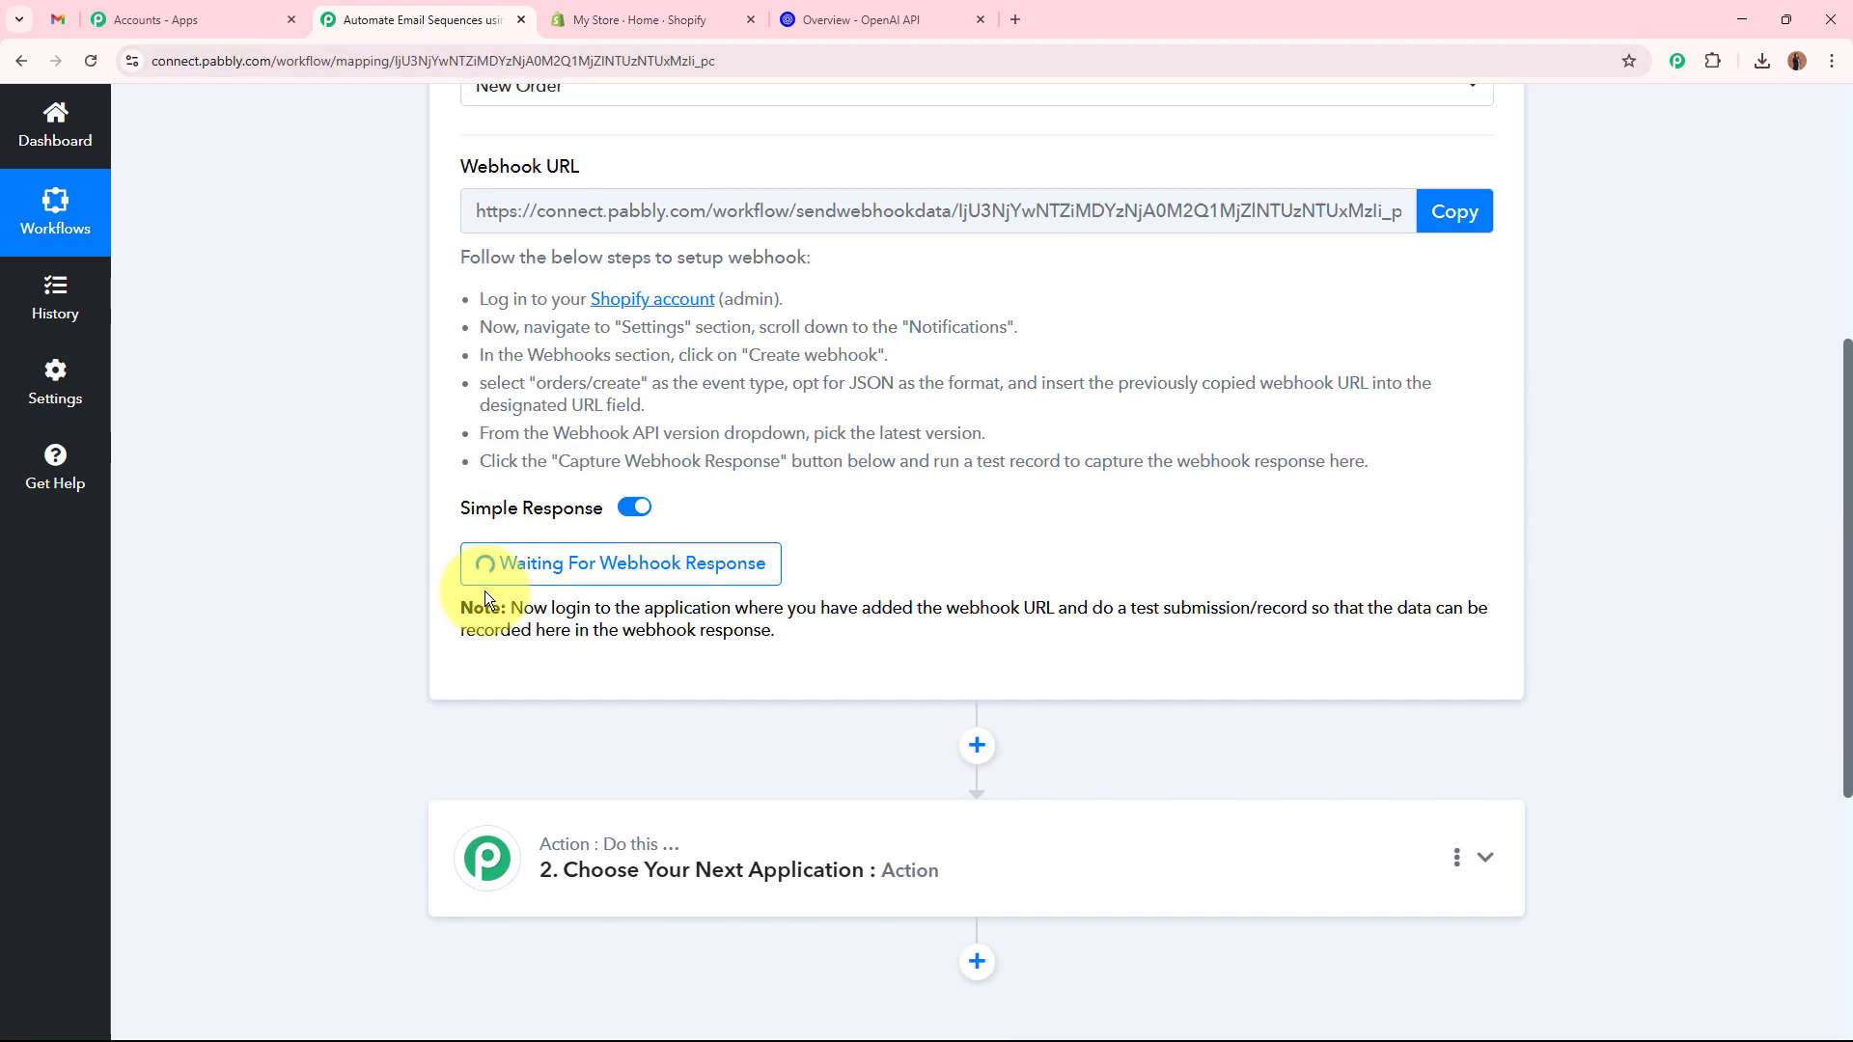
scroll(484, 591, "down", 2)
scroll(751, 303, "up", 8)
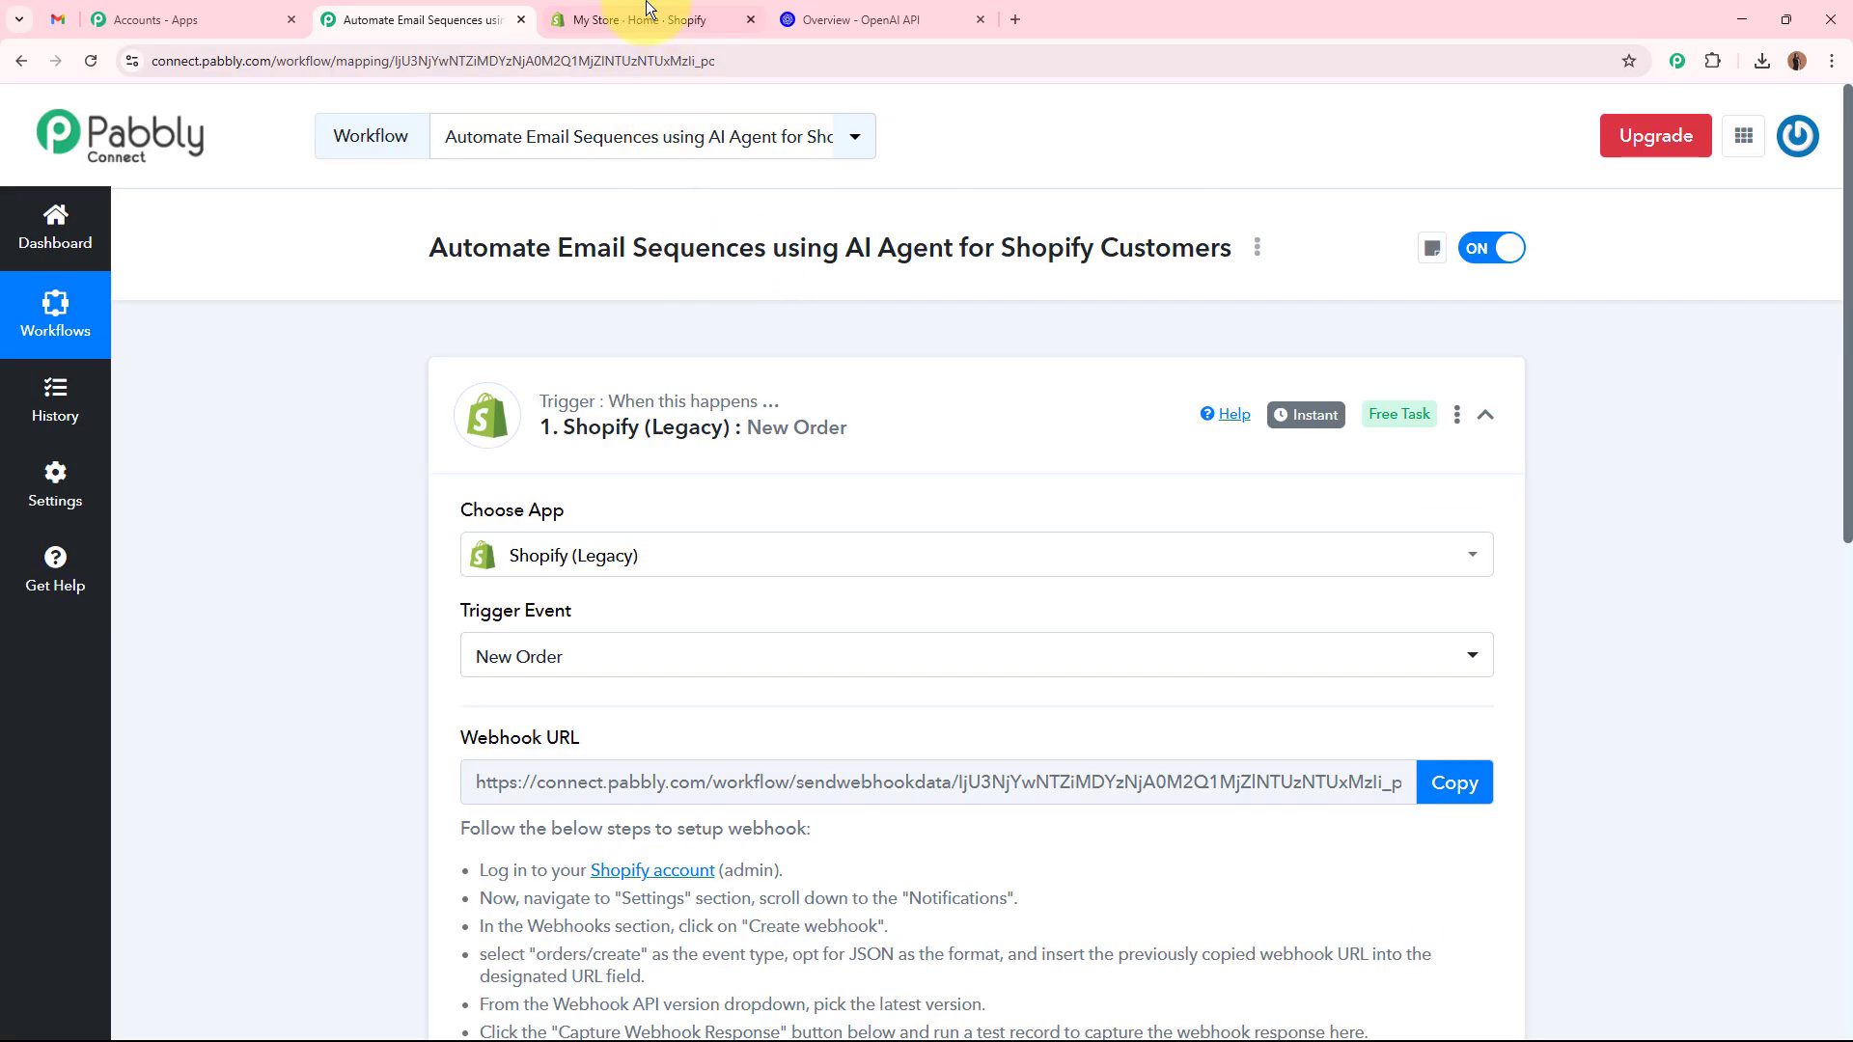
Open the online store from the Shopify admin and start an immediate purchase of the Midnight Elegance Black Gown.
left_click(646, 17)
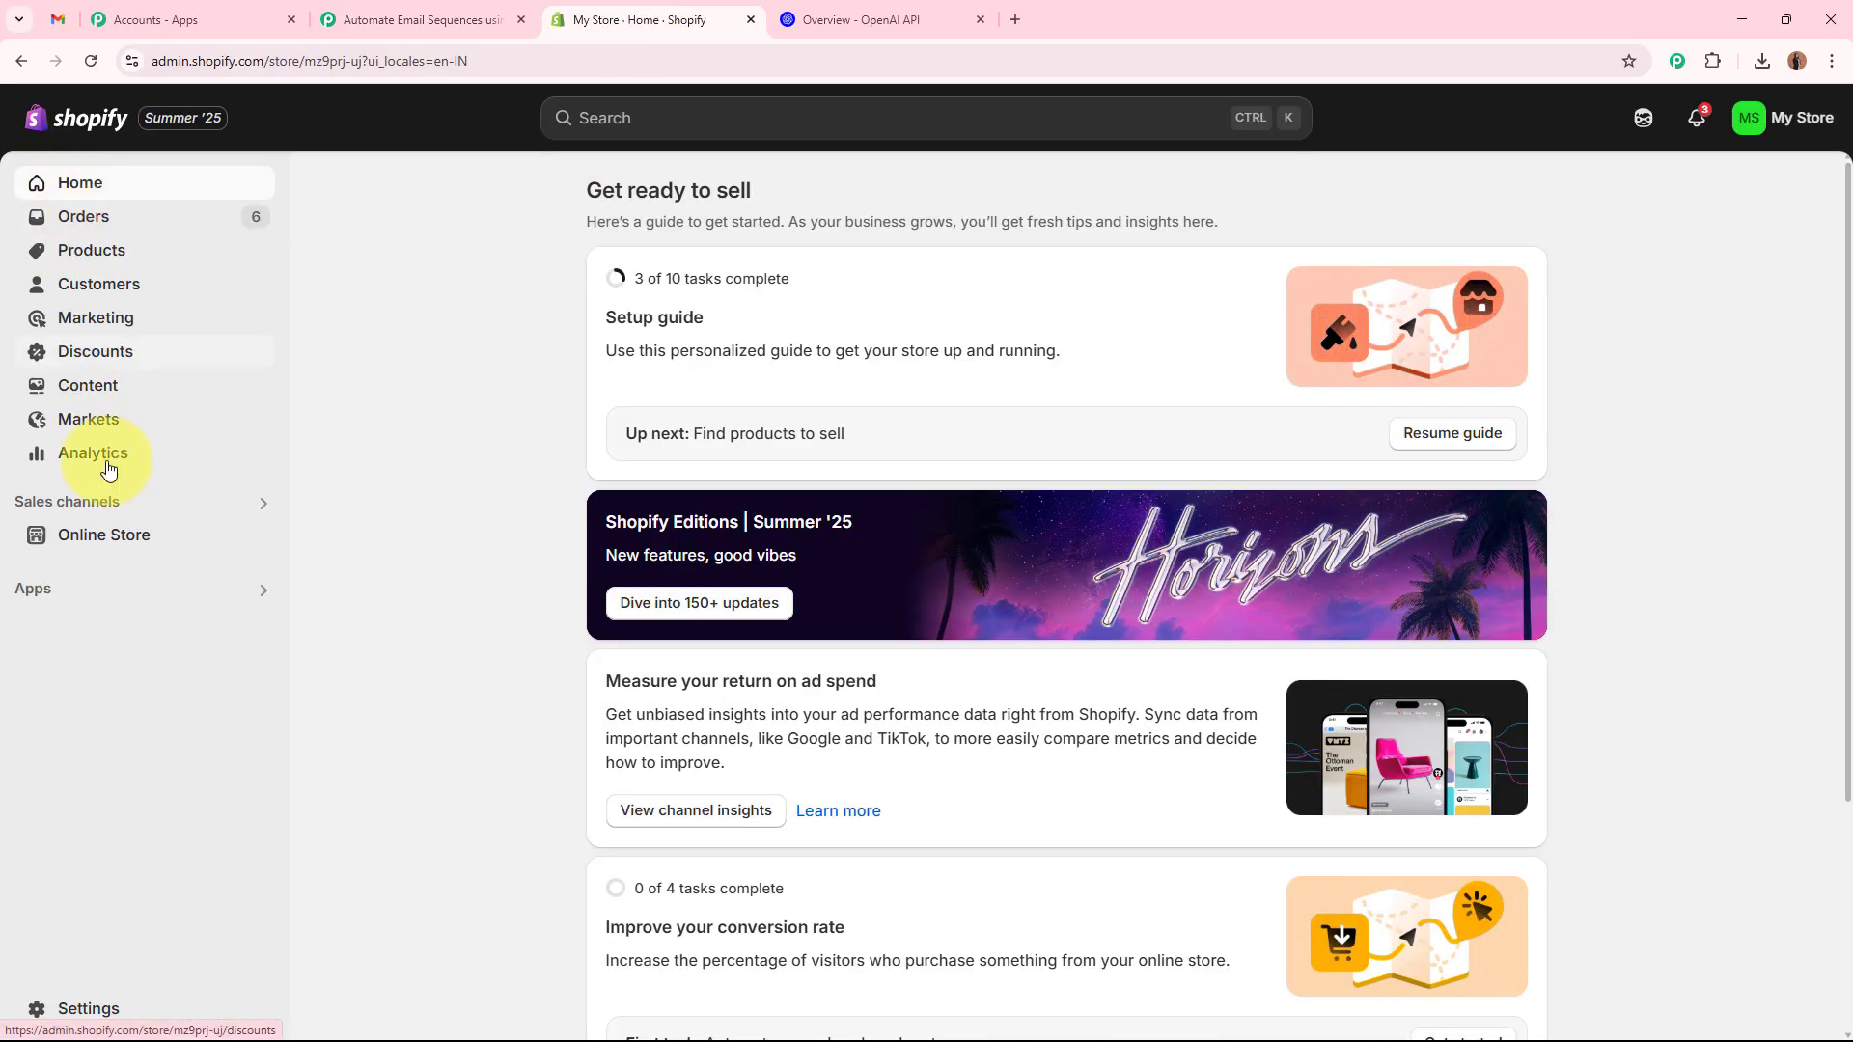
left_click(257, 536)
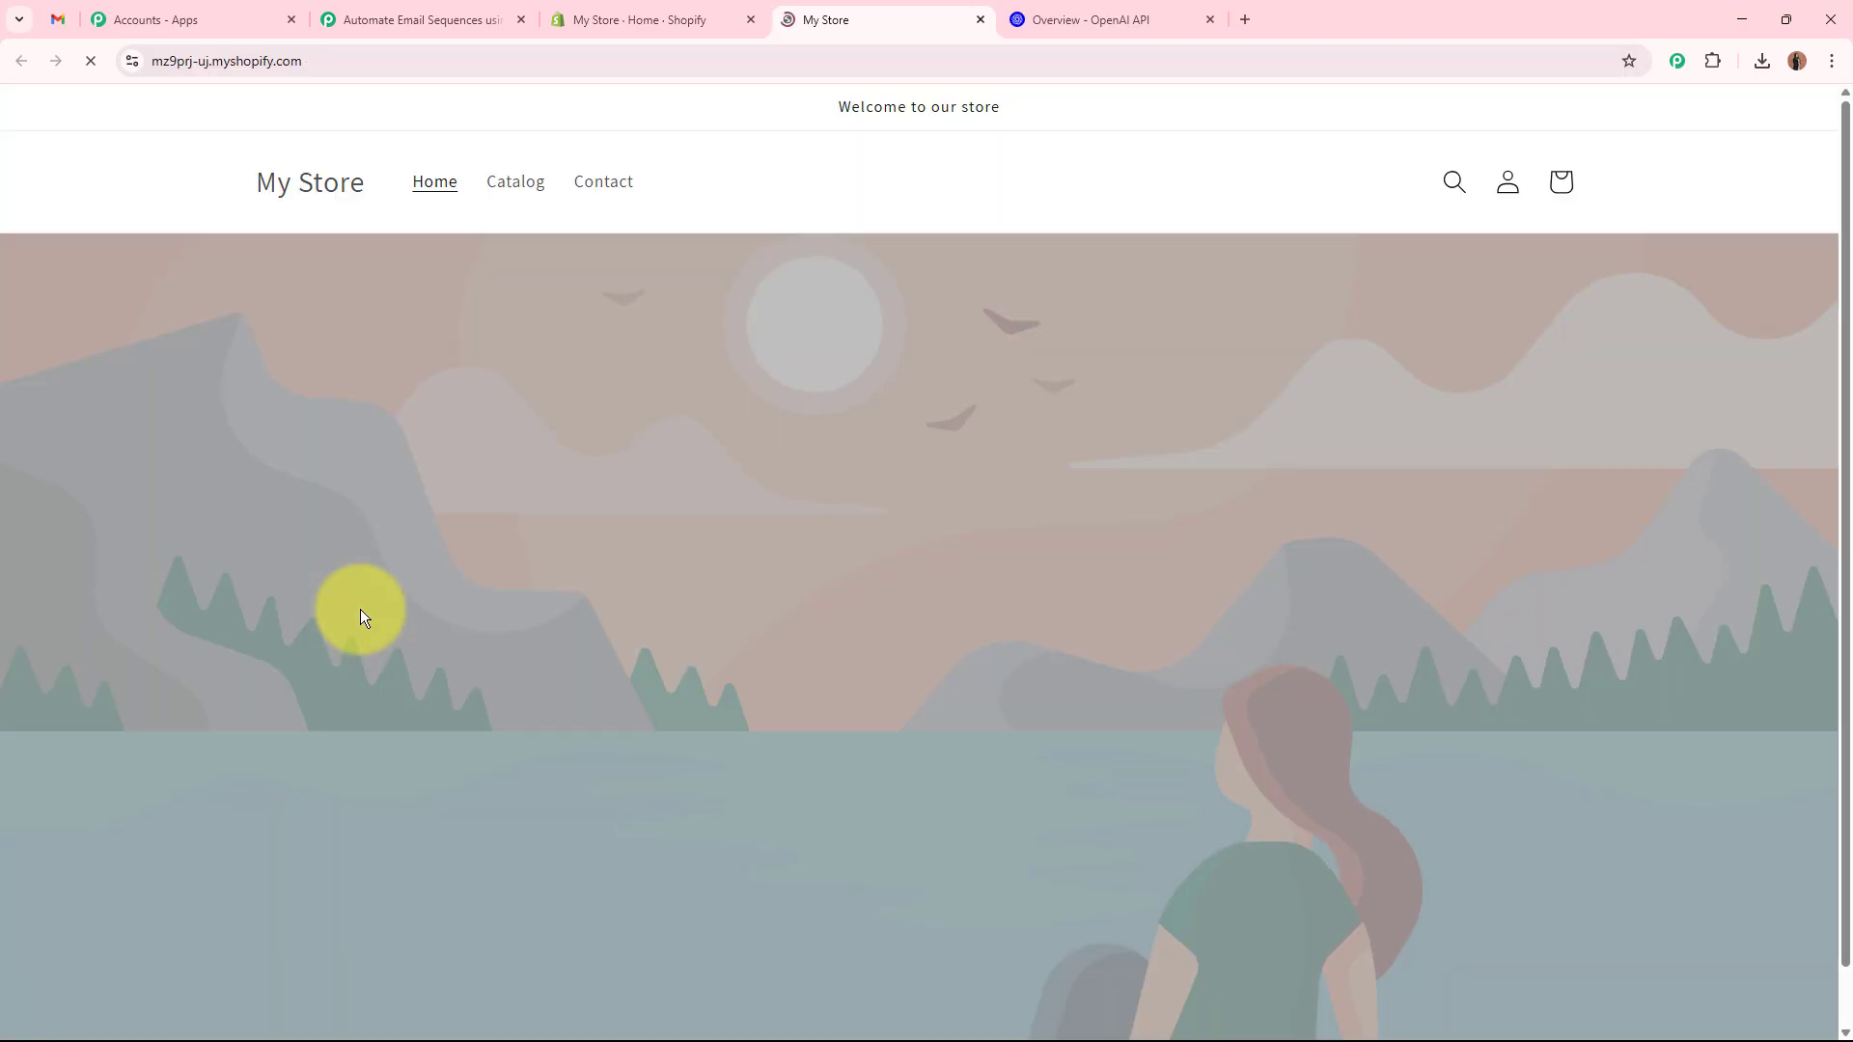
scroll(365, 612, "down", 12)
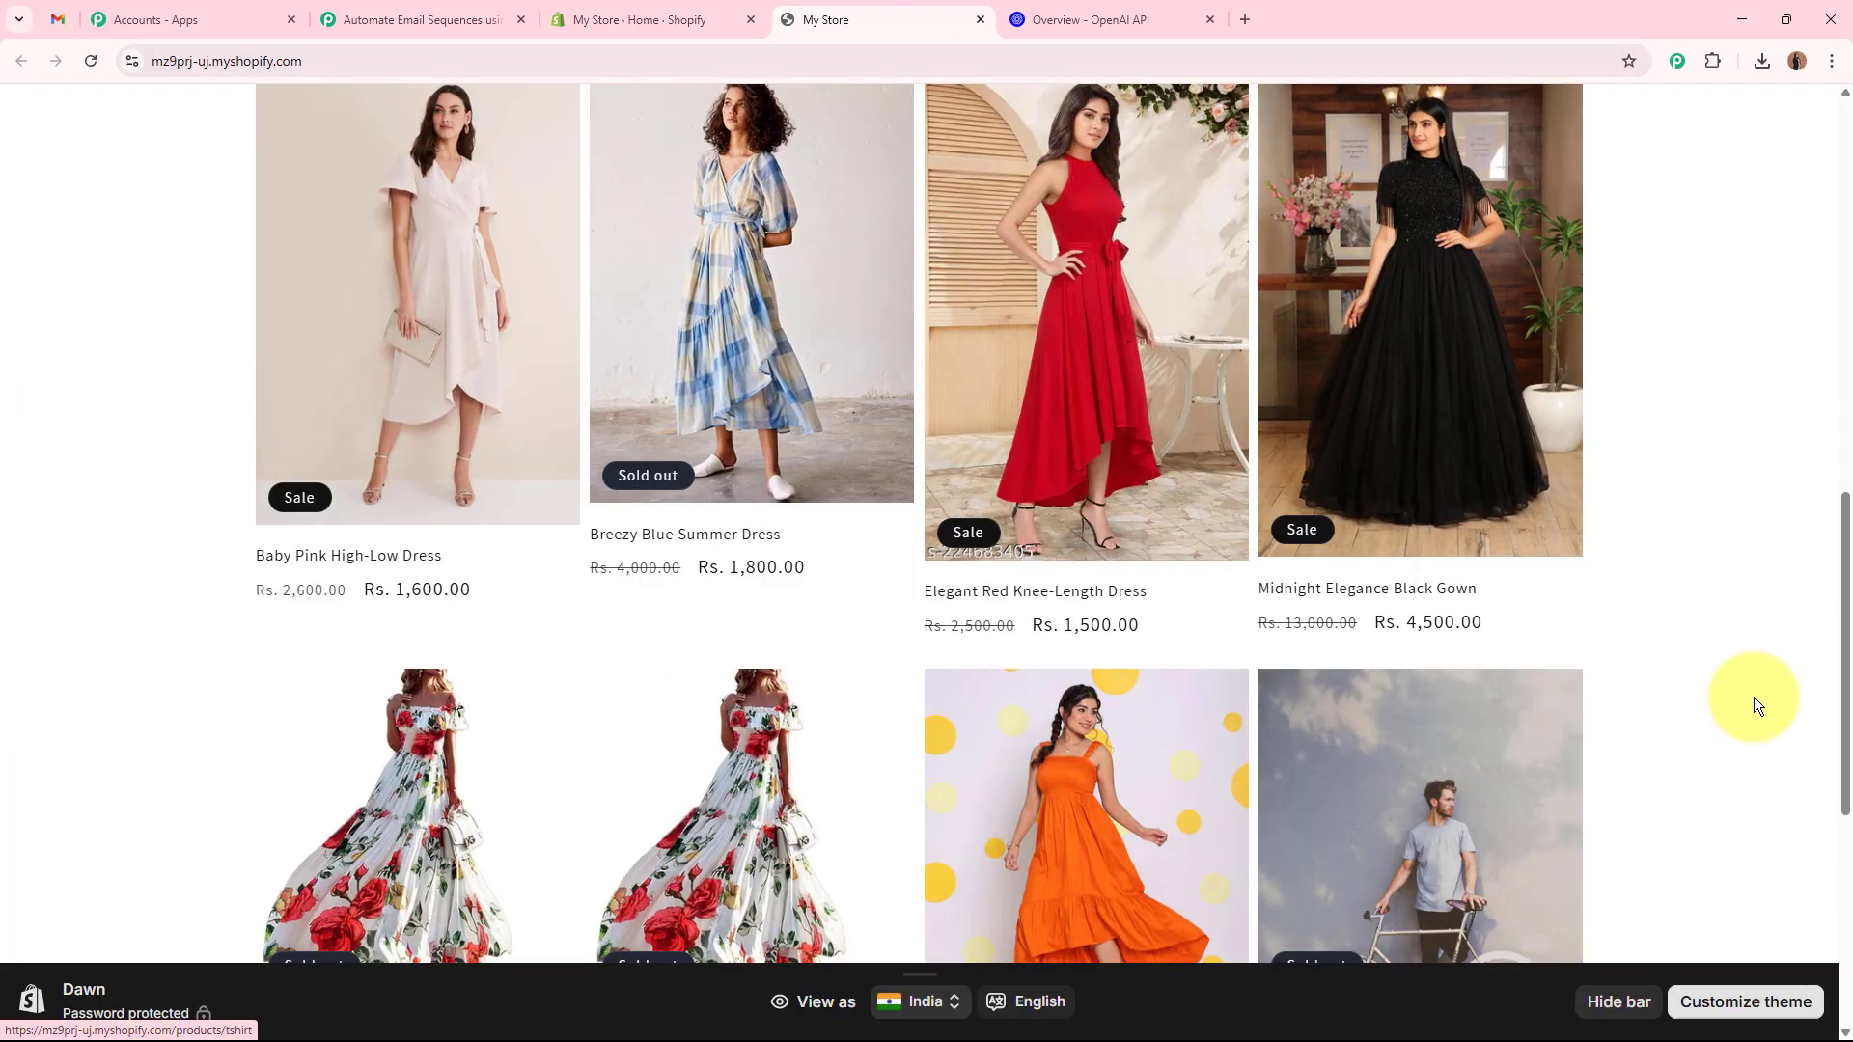
left_click(1453, 425)
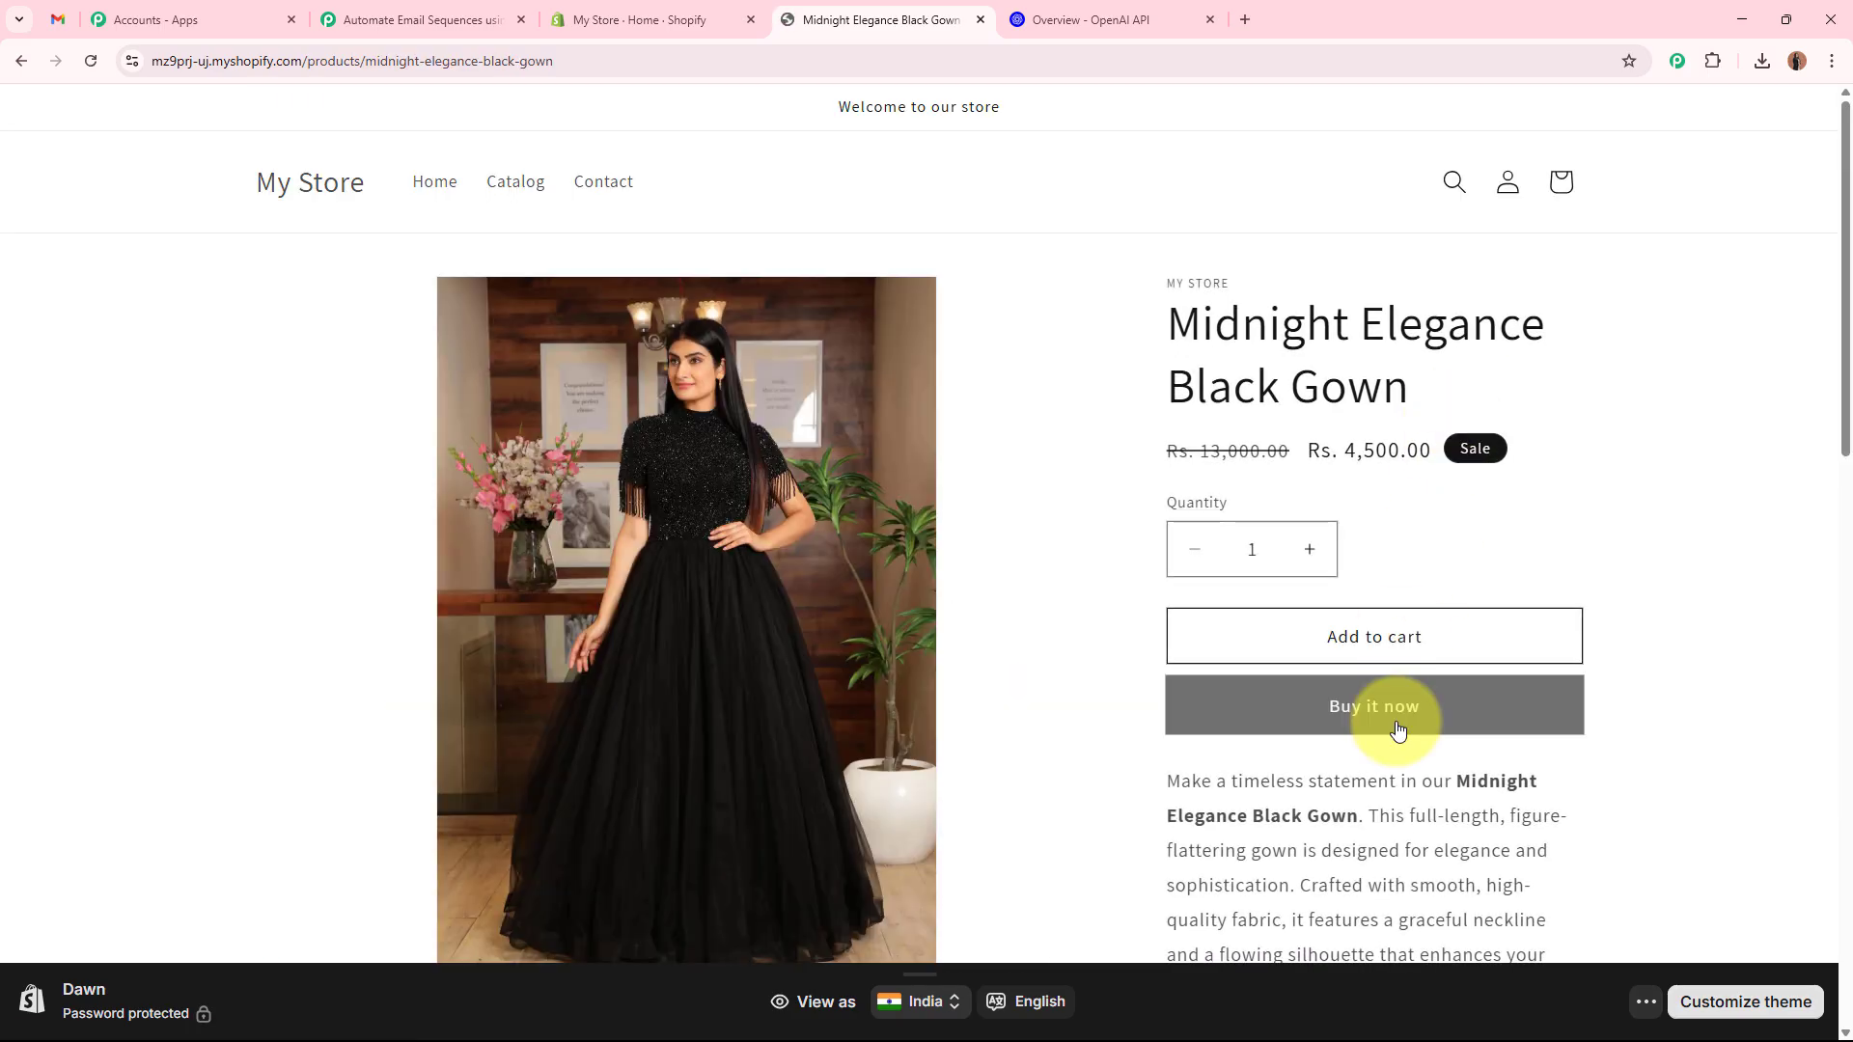
left_click(1397, 730)
Fill in the checkout form with the saved test customer's contact details, delivery address, card number and security code.
scroll(328, 598, "down", 7)
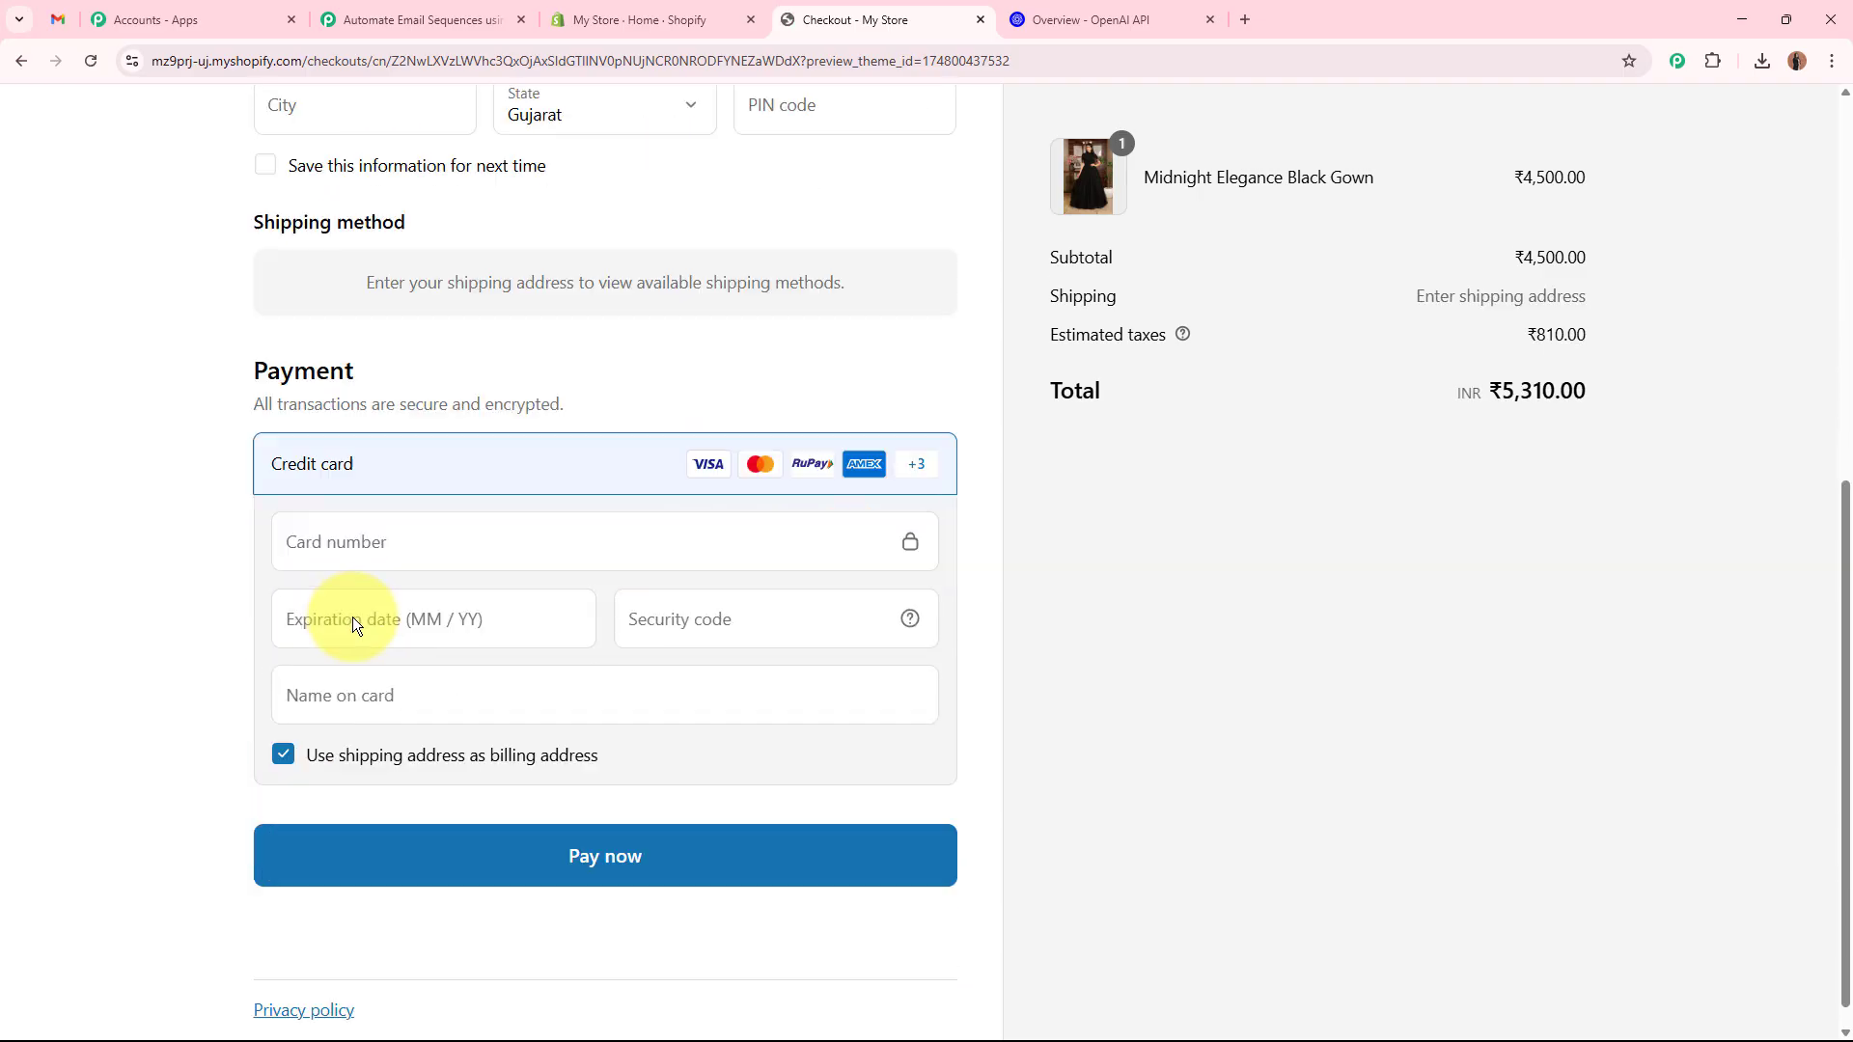
scroll(352, 619, "up", 7)
key("Down")
key("Return")
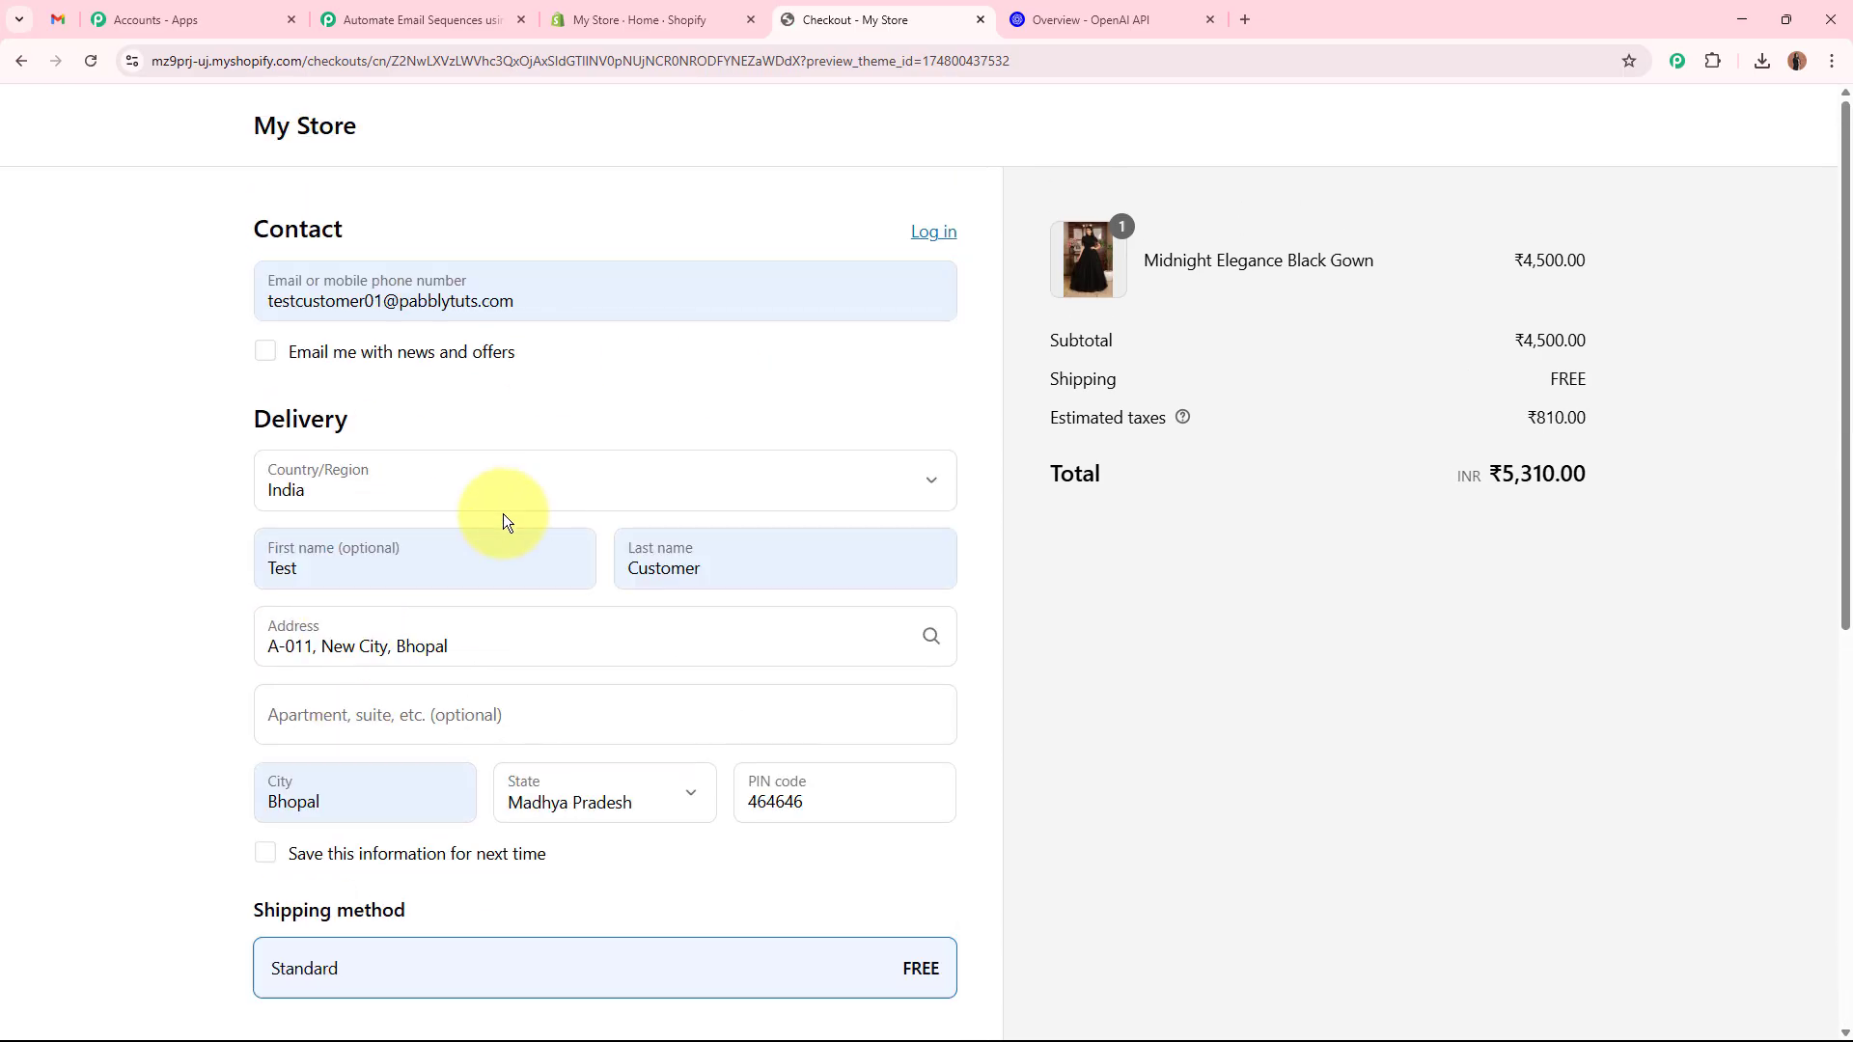
Check the filled-in contact, delivery and payment details, pay for the test order and decline saving the address in the browser.
left_click(554, 292)
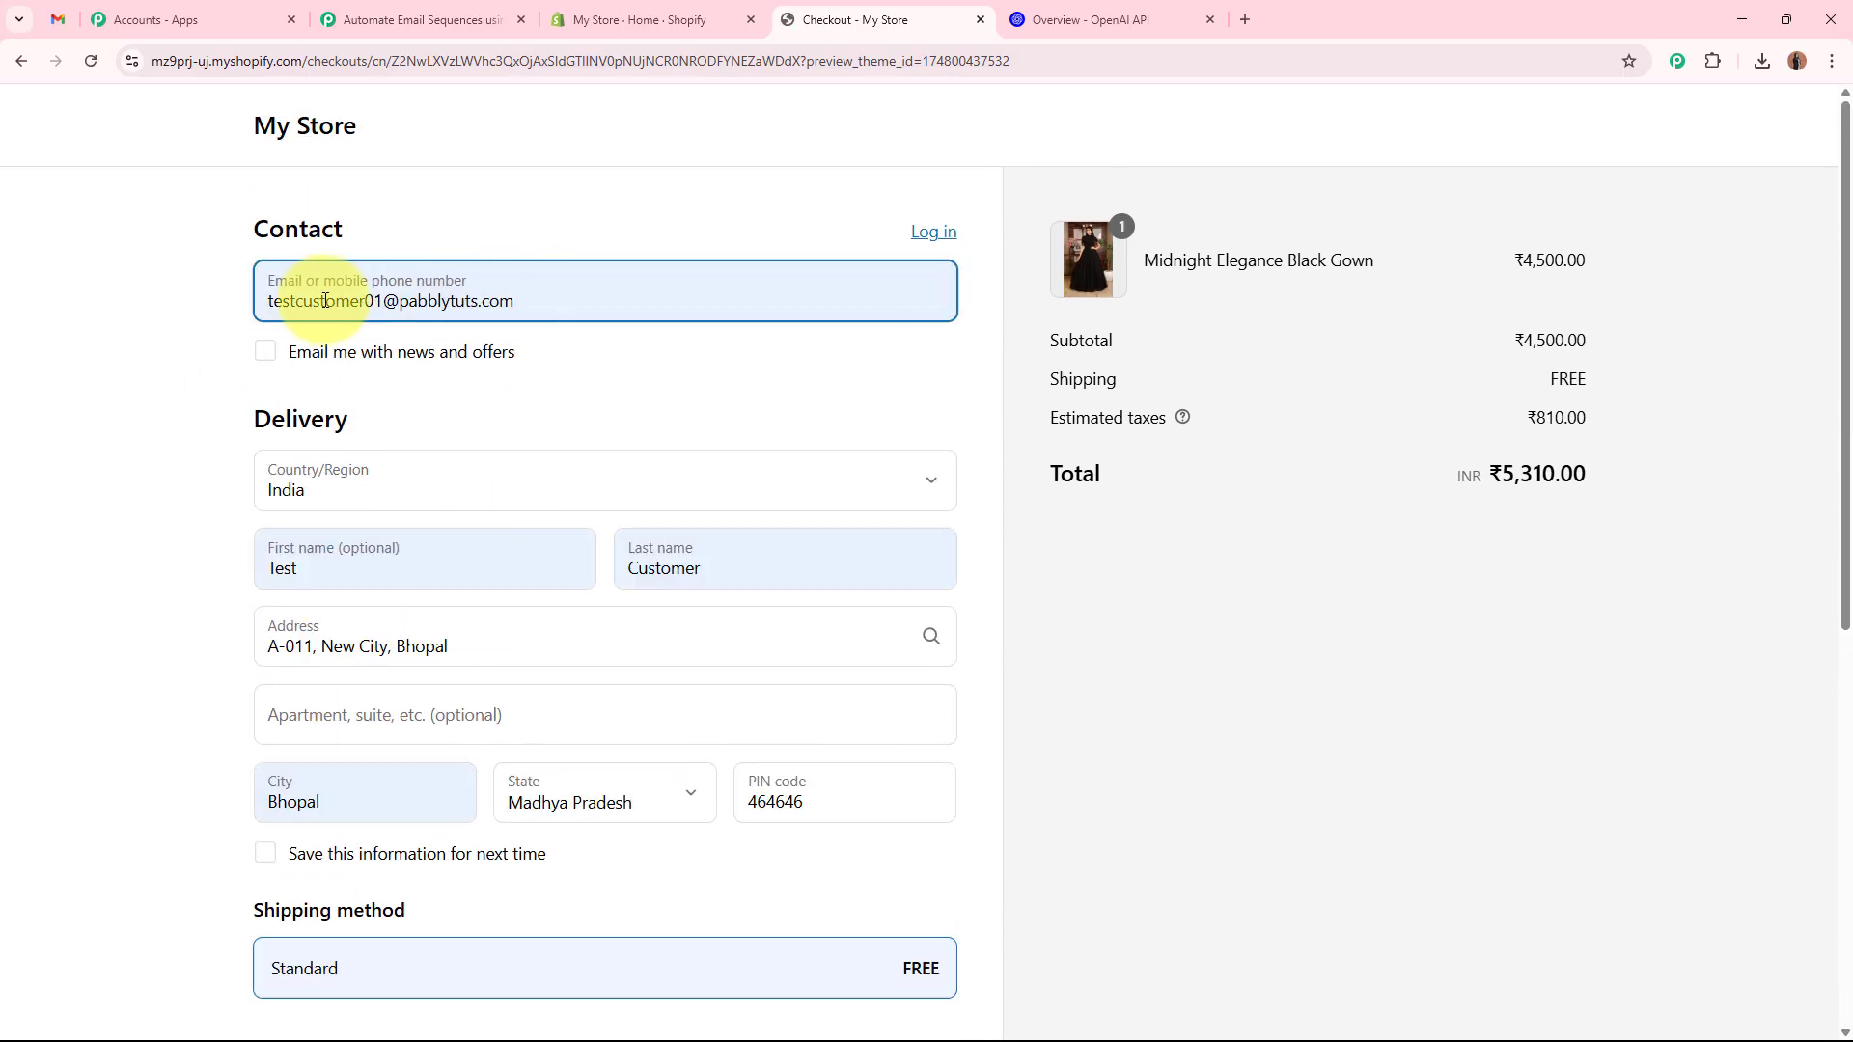
scroll(563, 365, "down", 3)
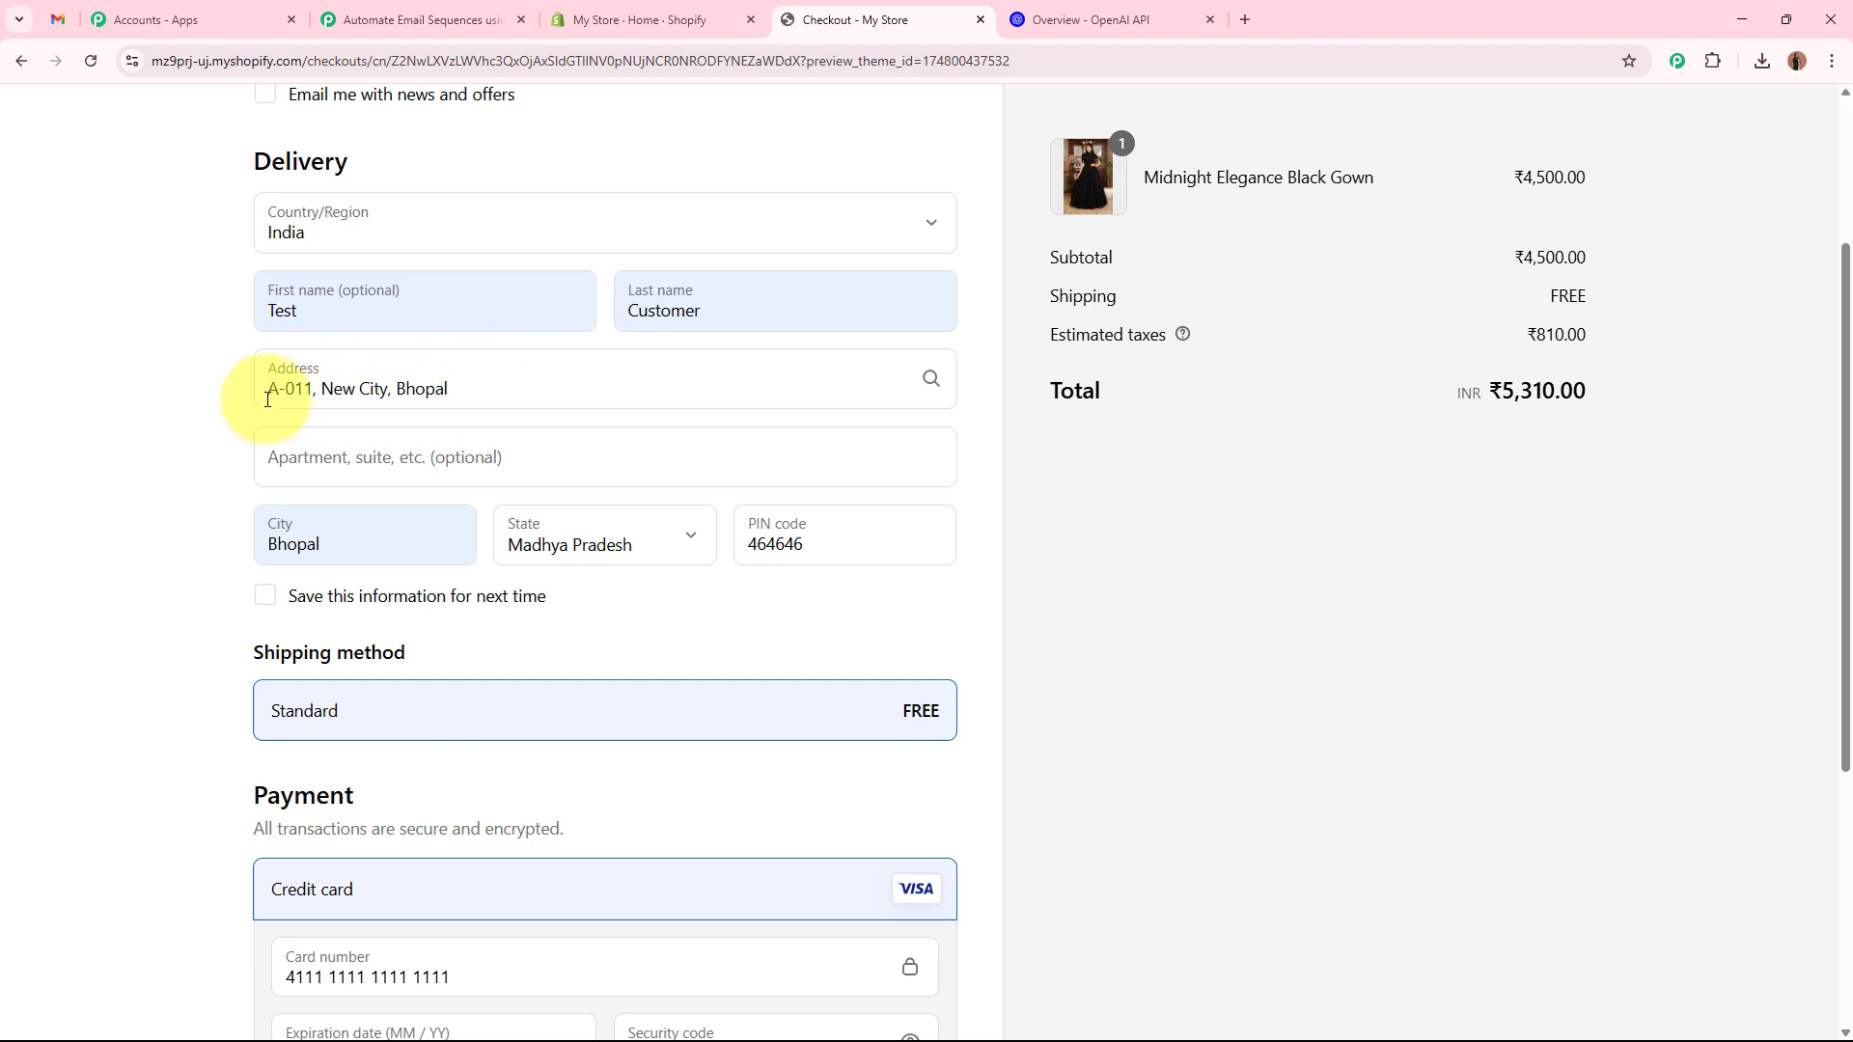
left_click_drag(360, 388, 455, 380)
left_click(157, 406)
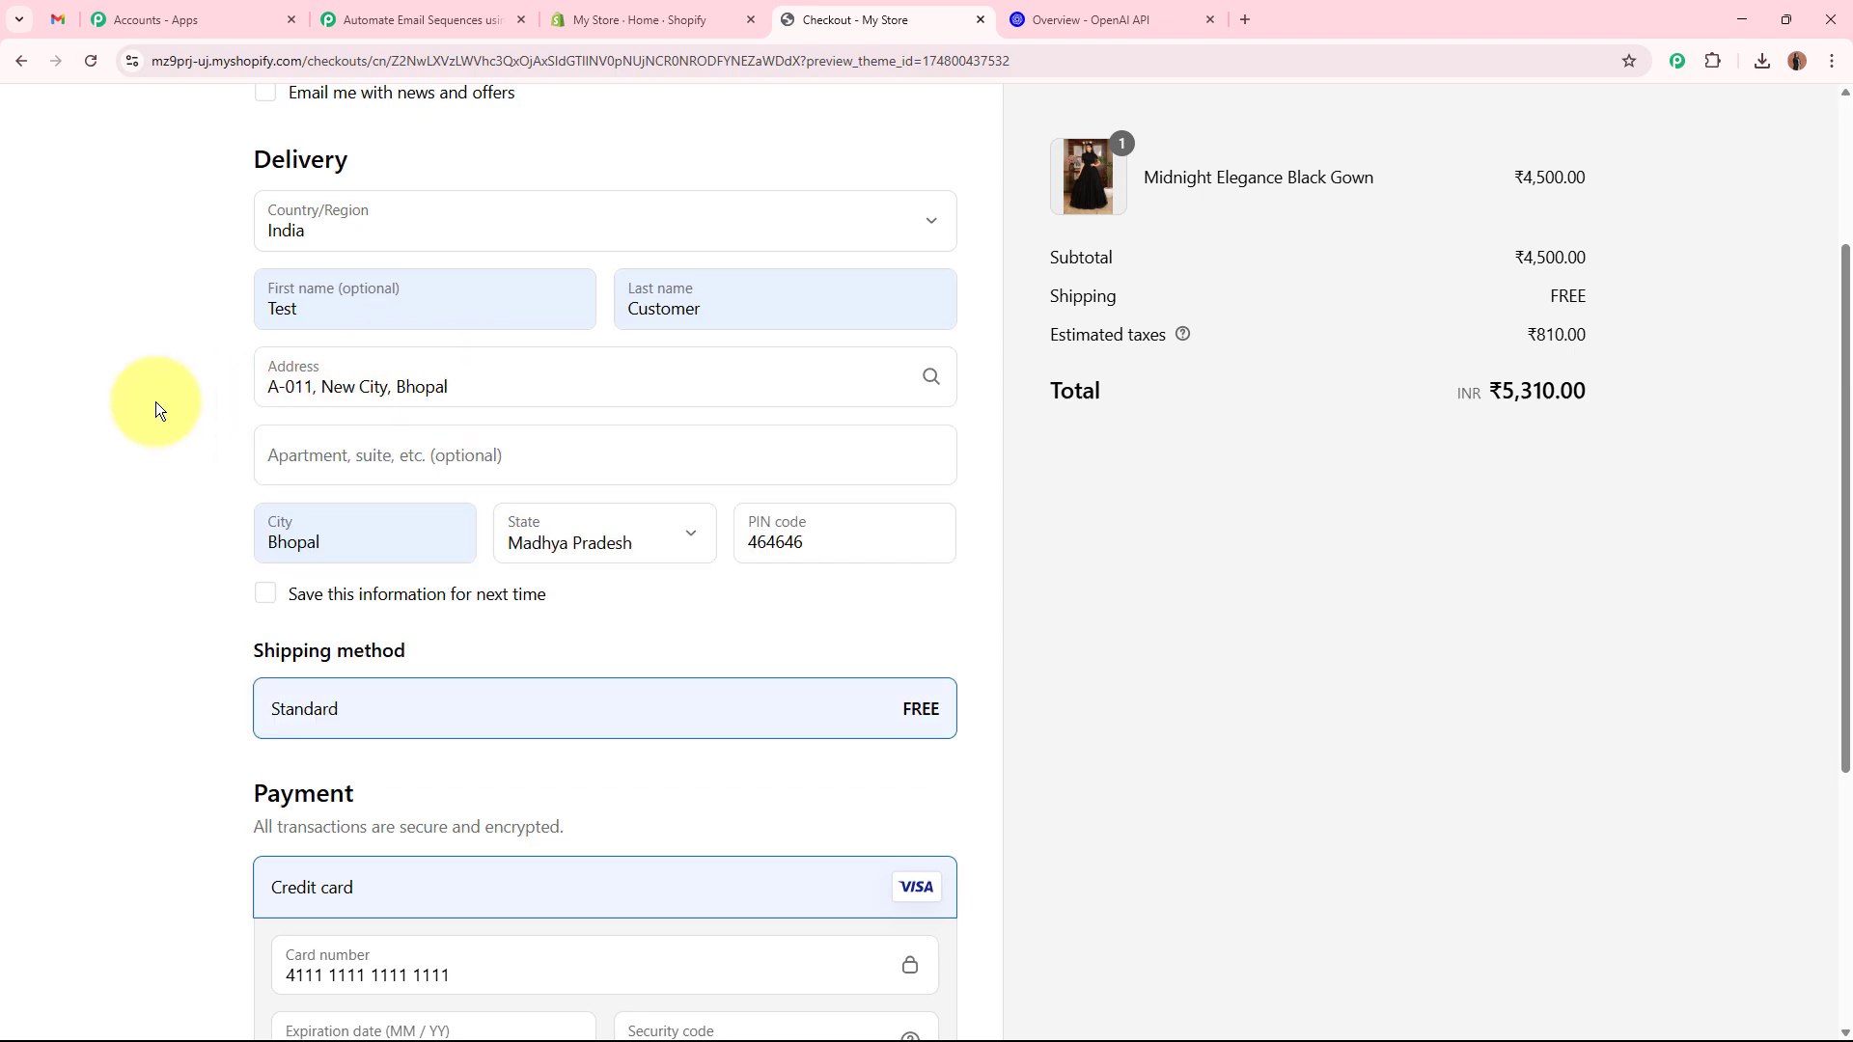
scroll(157, 410, "down", 3)
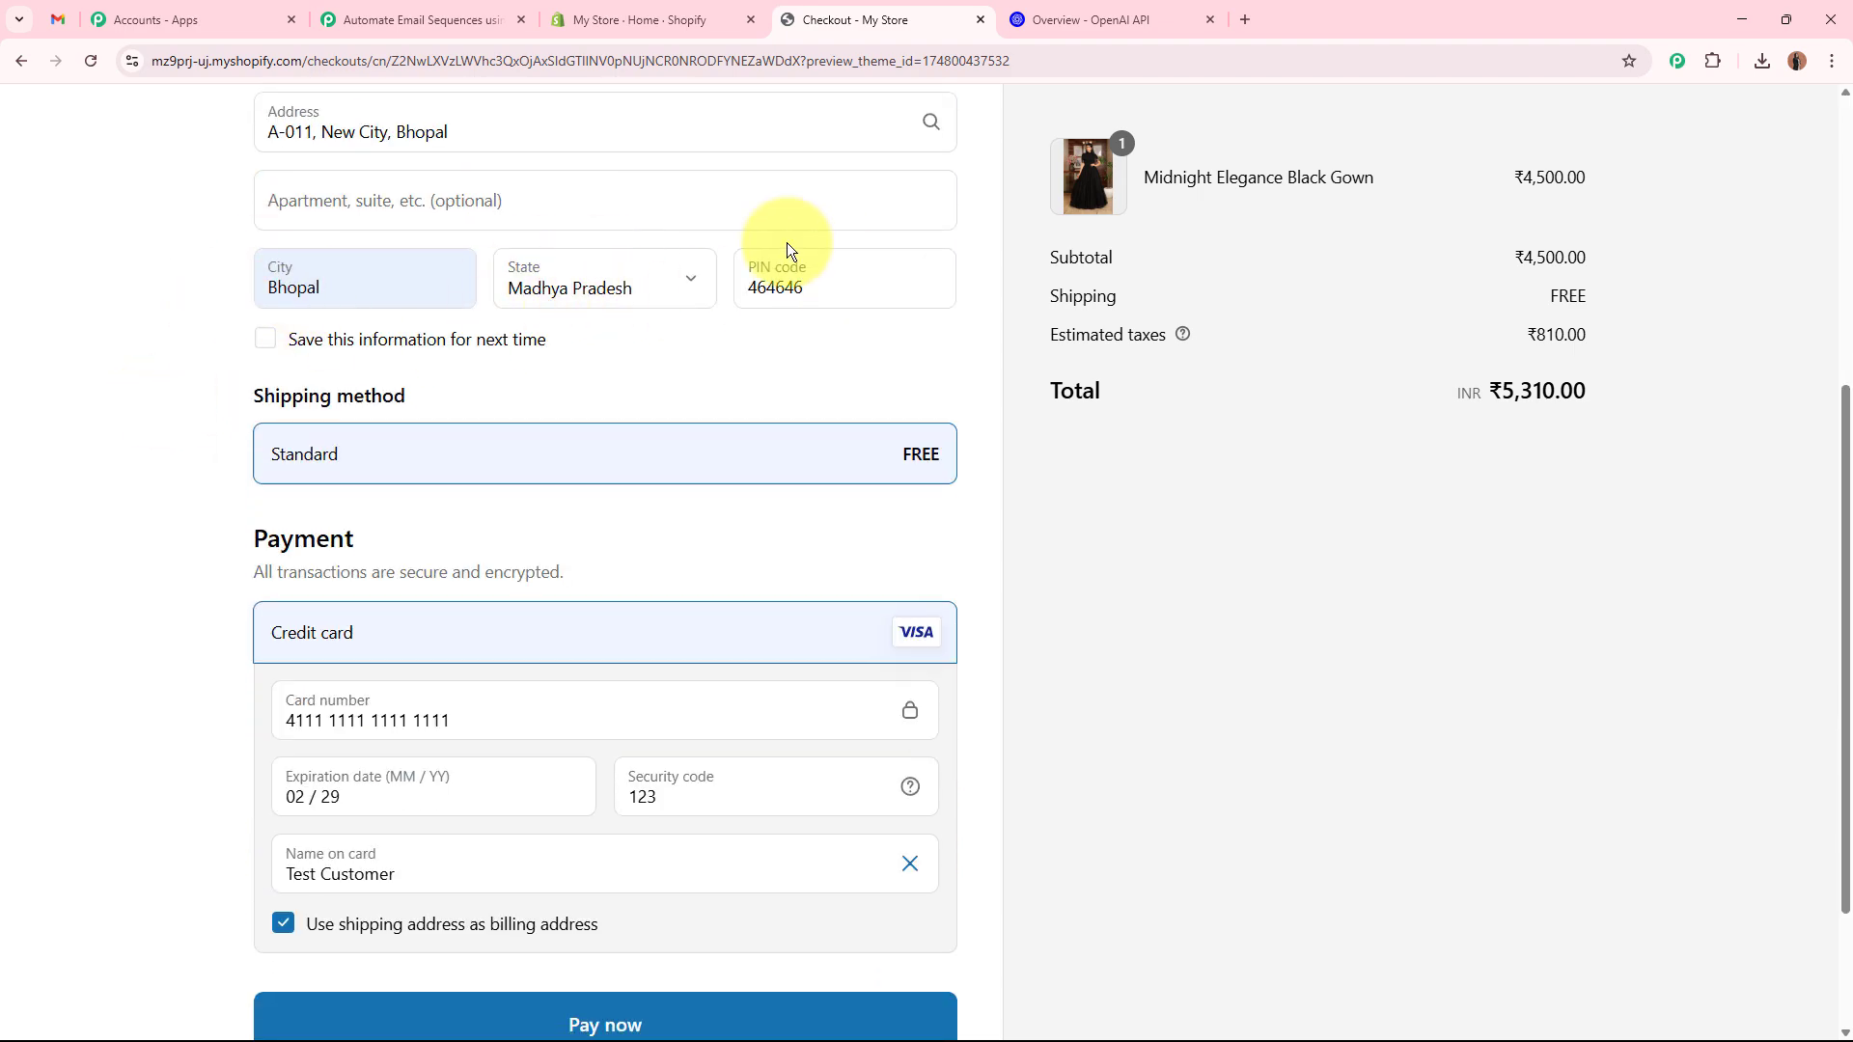
scroll(827, 259, "down", 2)
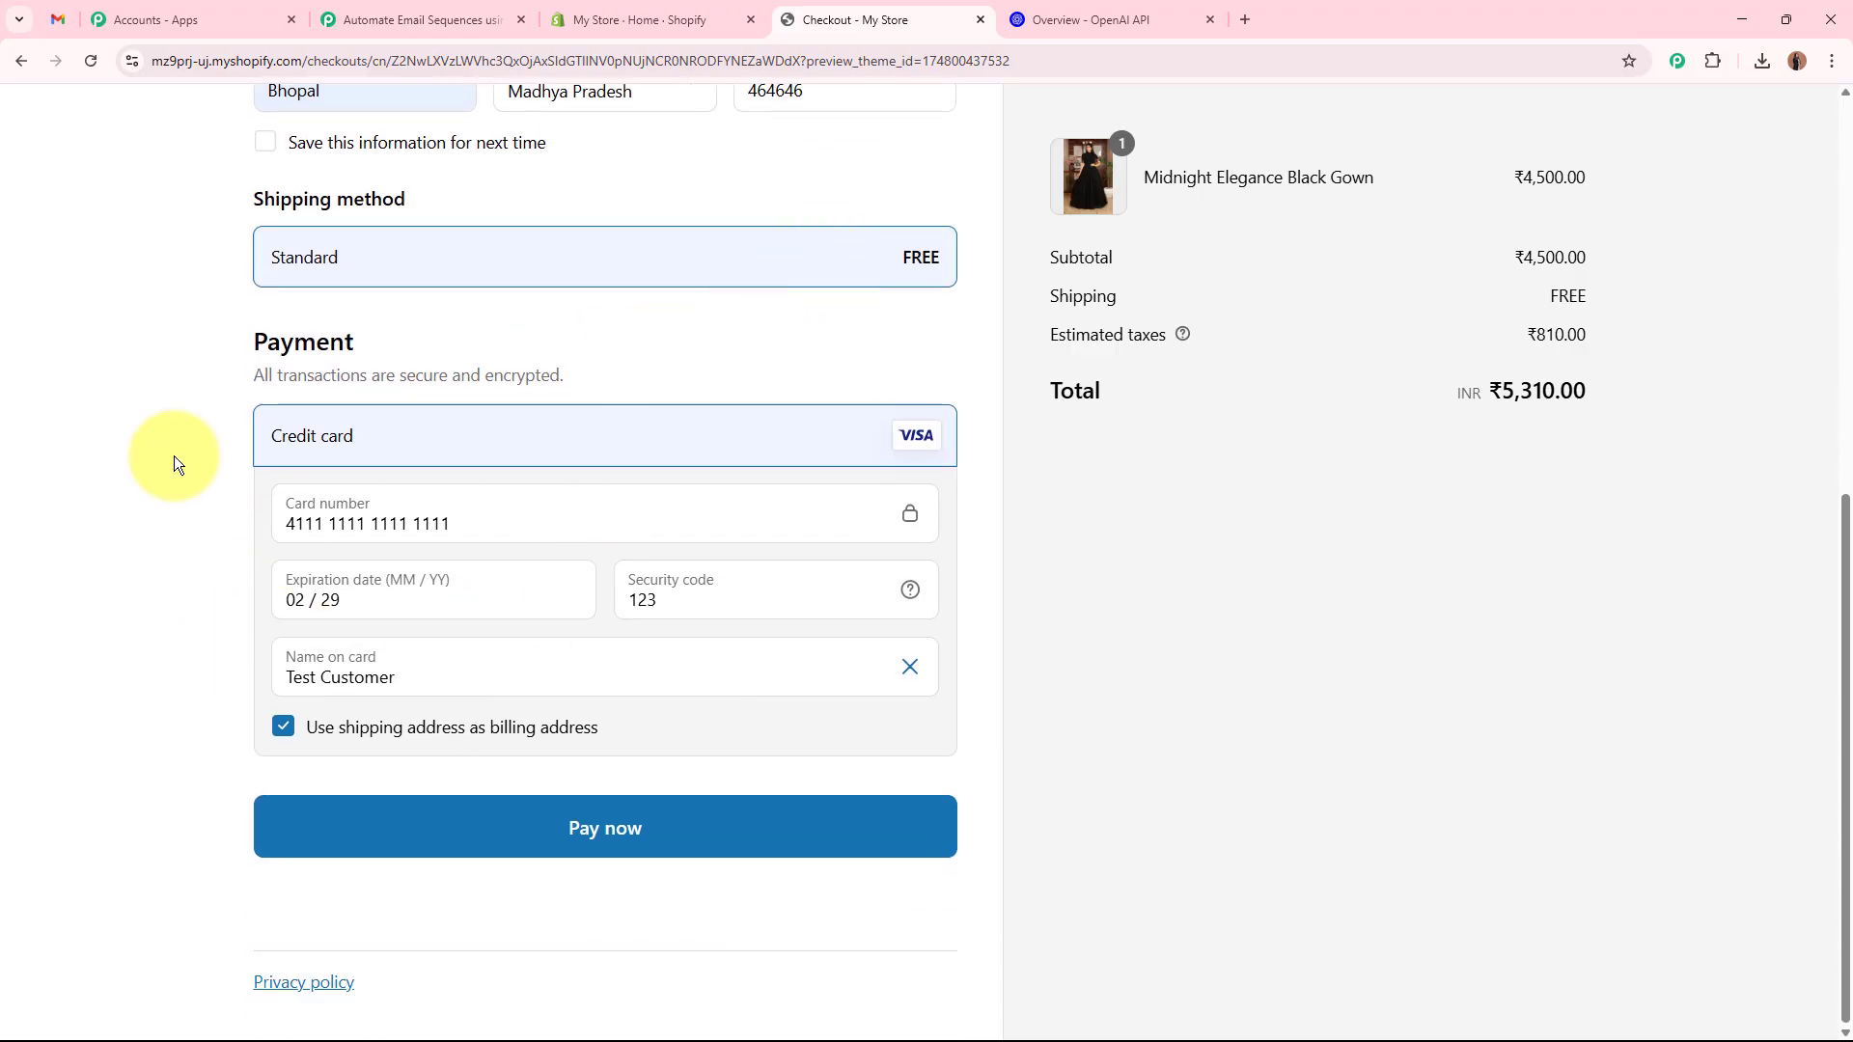
left_click(603, 822)
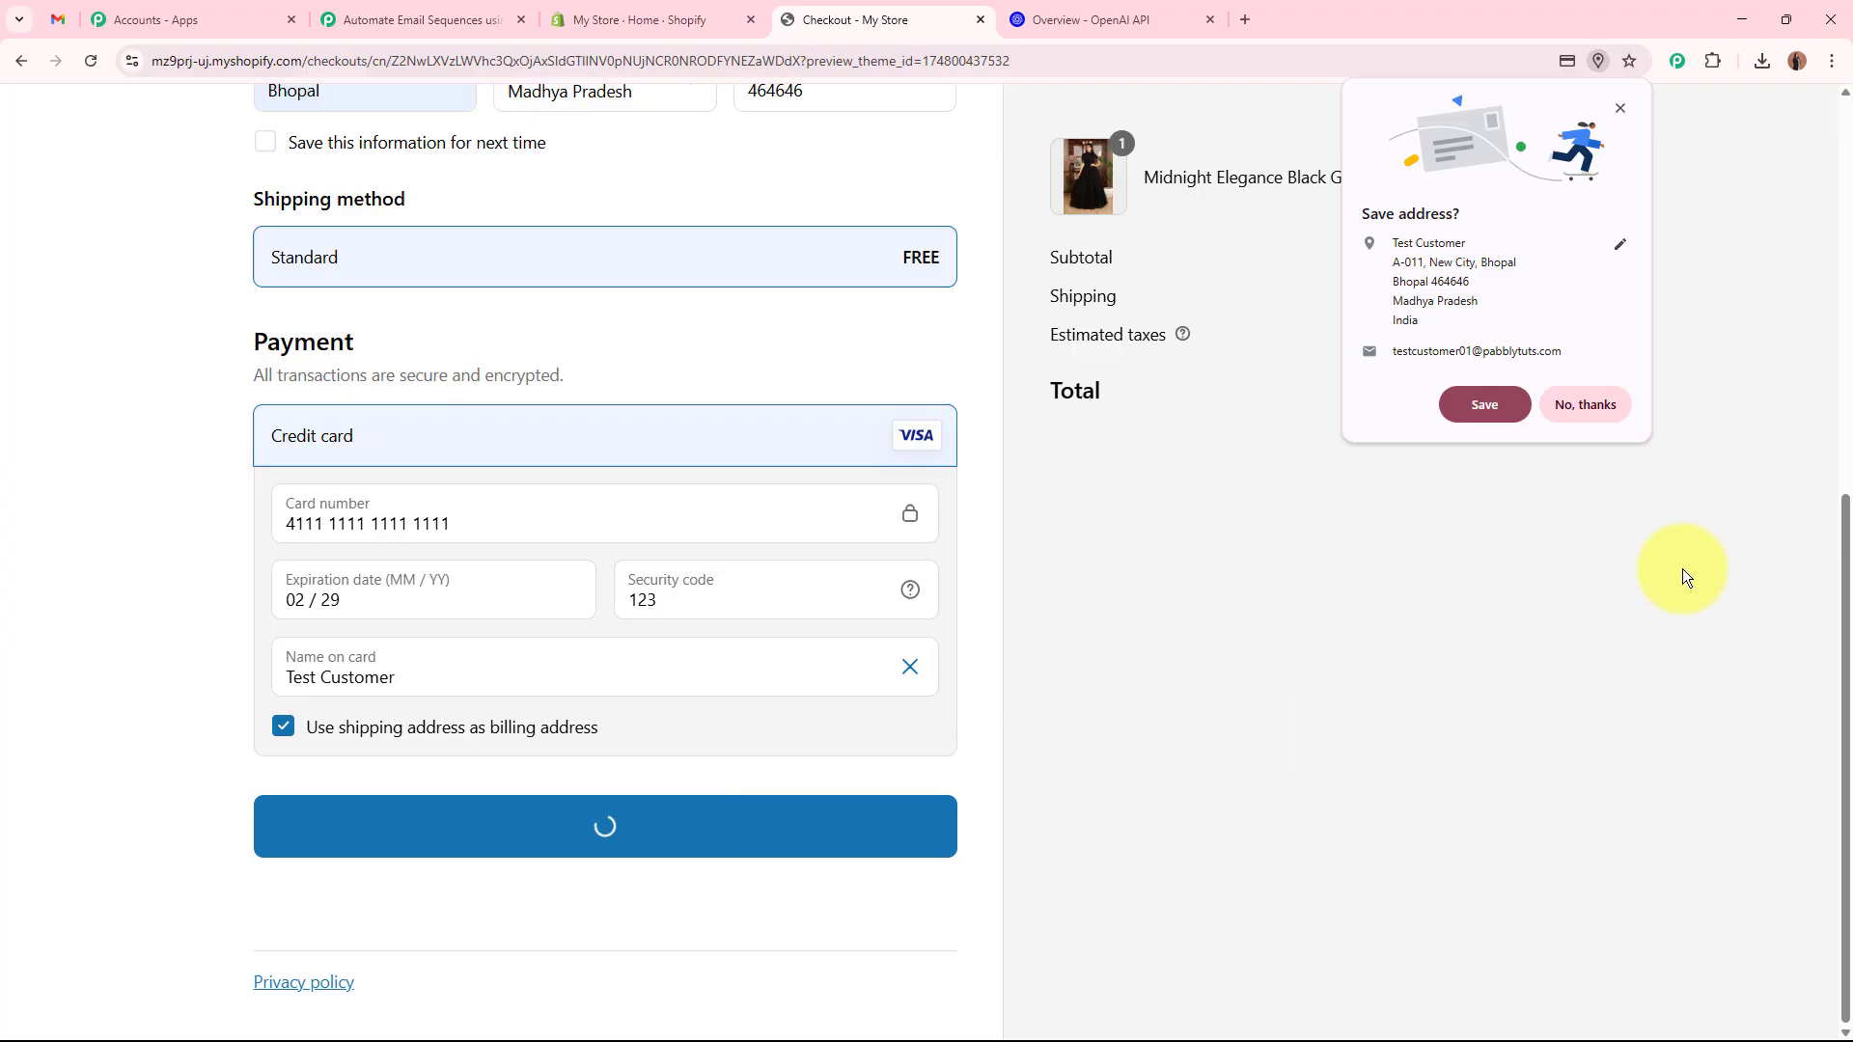
left_click(1585, 404)
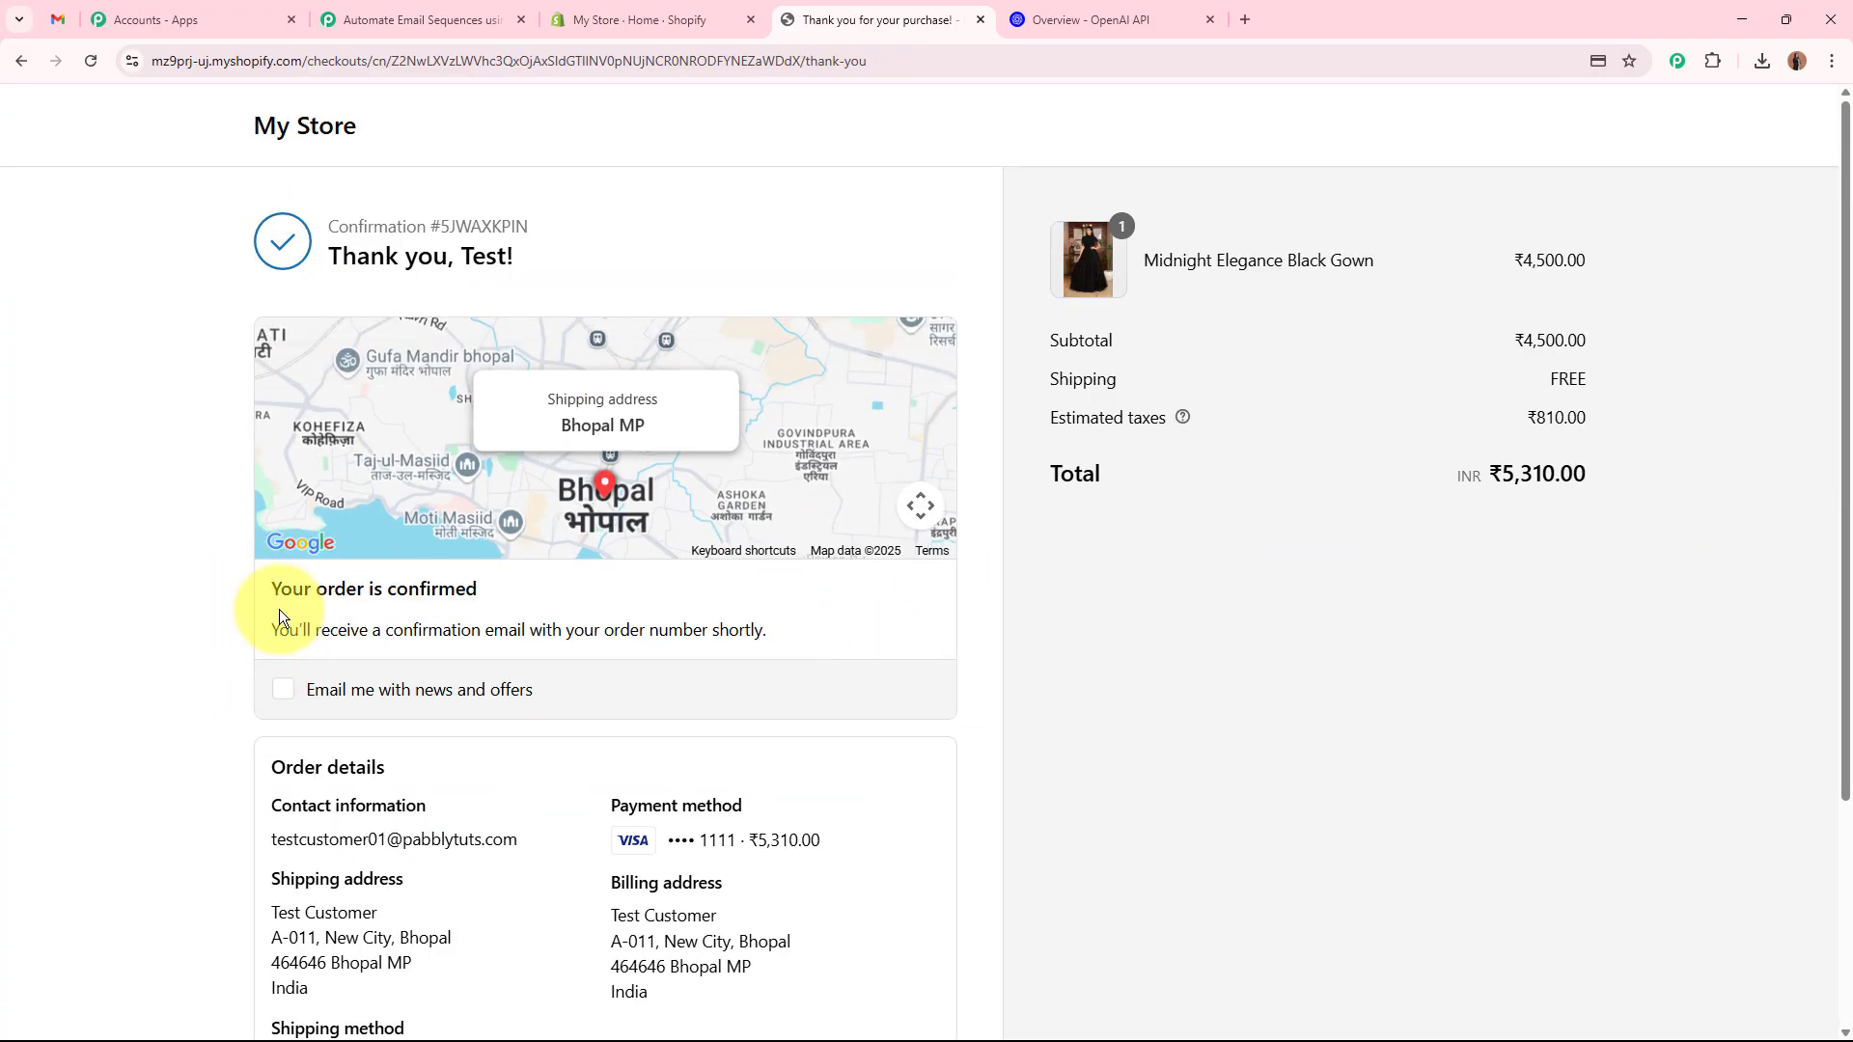
left_click(1224, 629)
scroll(1224, 629, "down", 3)
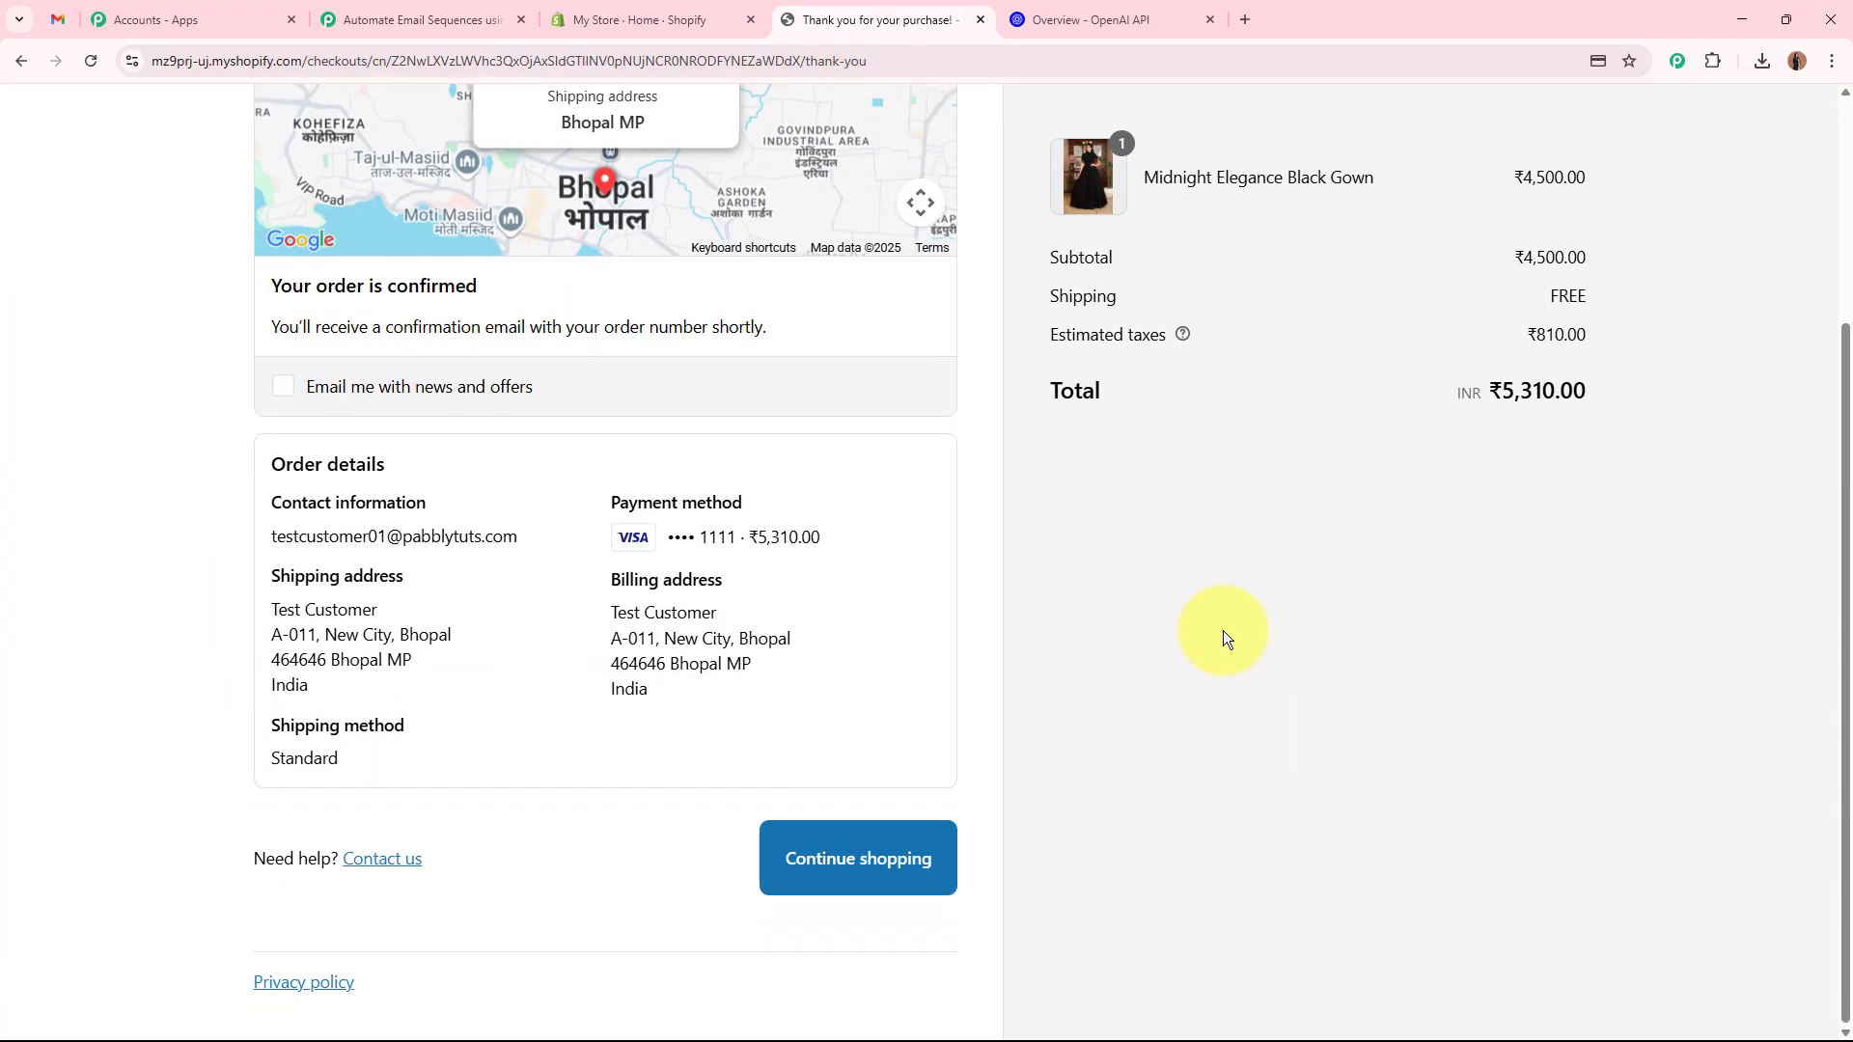
Compare the test order's total on the confirmation page with the total price in the trigger's captured webhook response.
scroll(1224, 629, "up", 3)
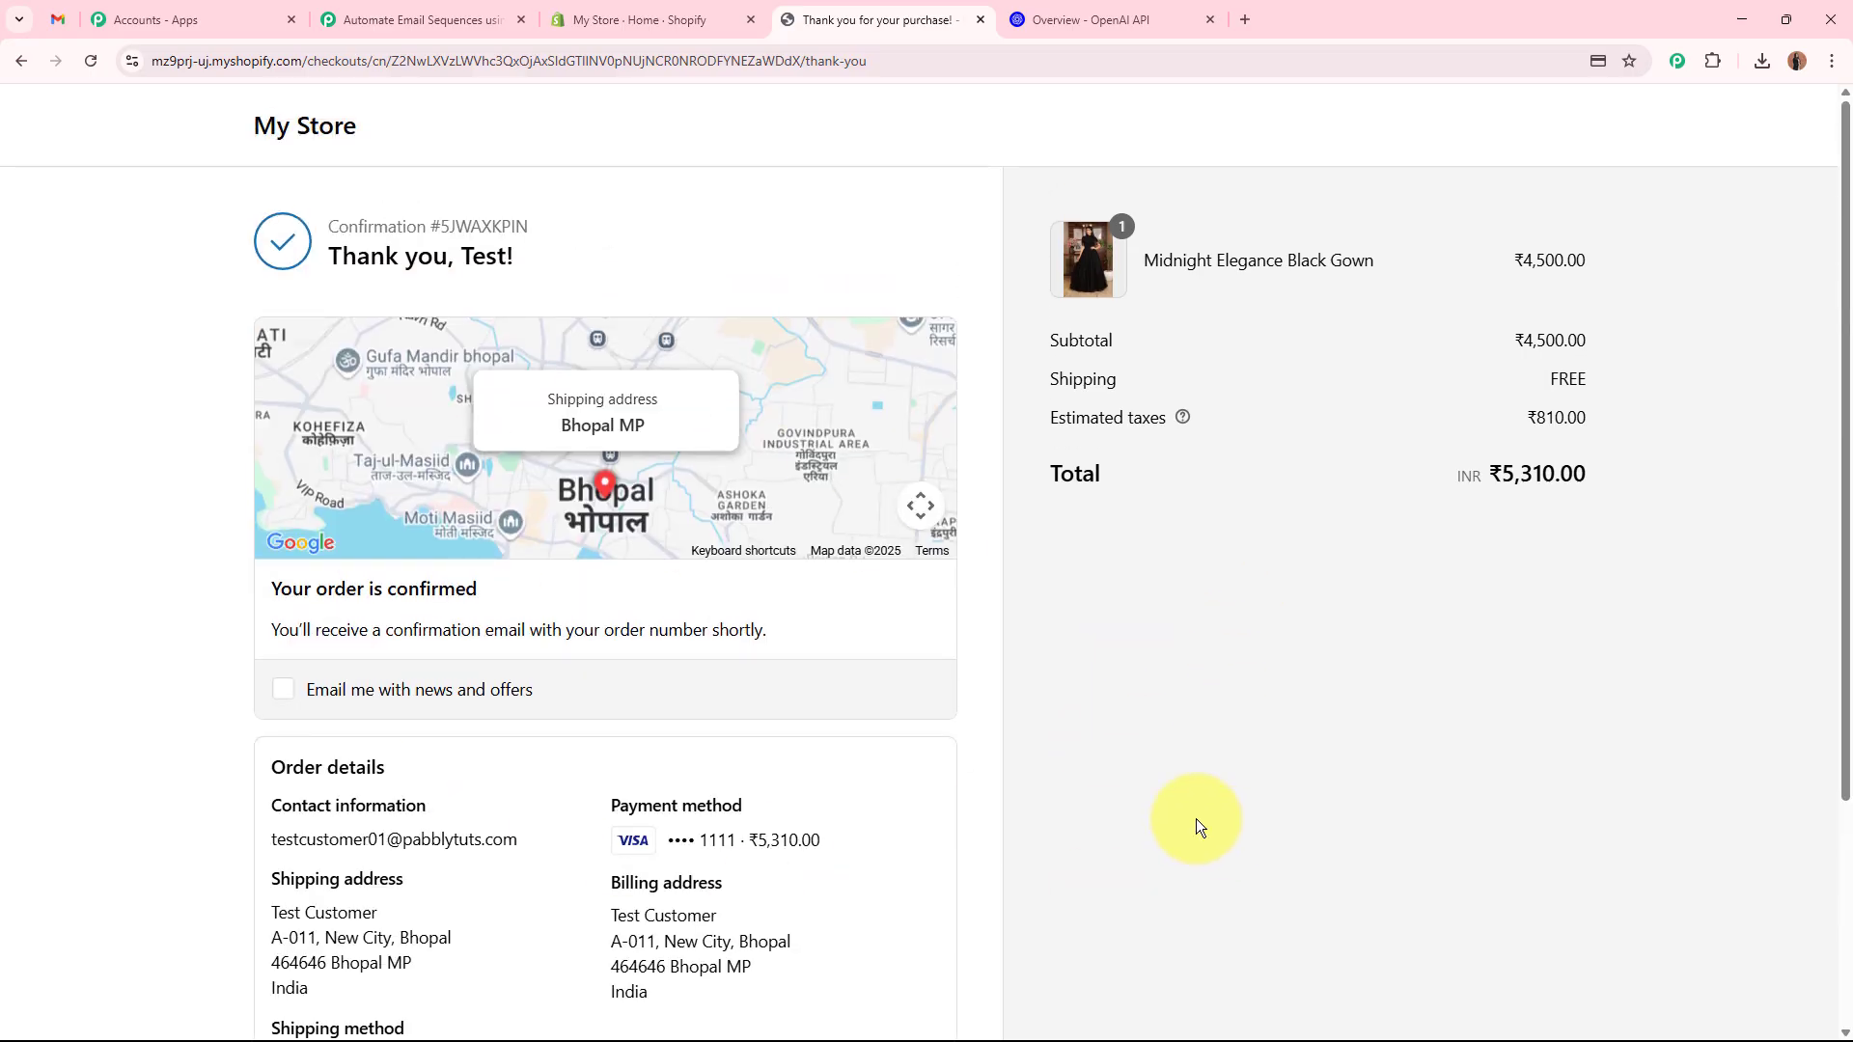
left_click(444, 19)
scroll(337, 552, "down", 10)
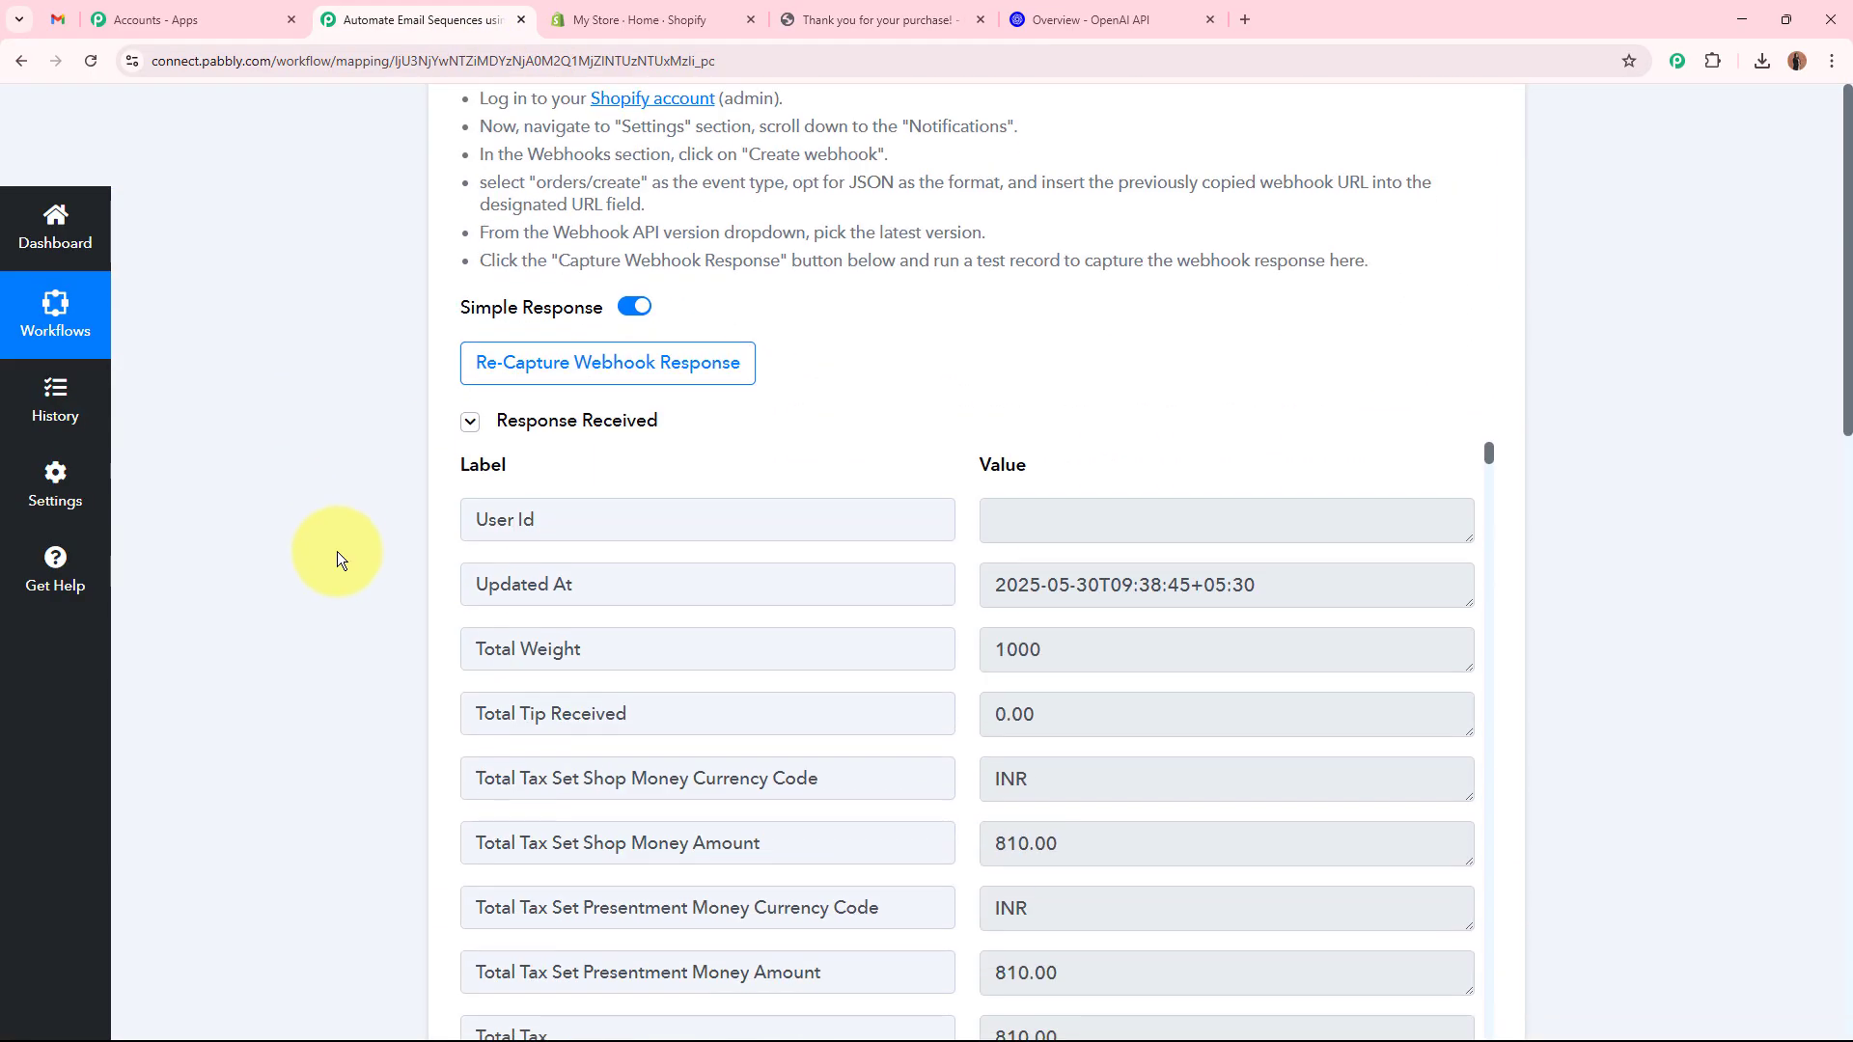
scroll(178, 494, "down", 1)
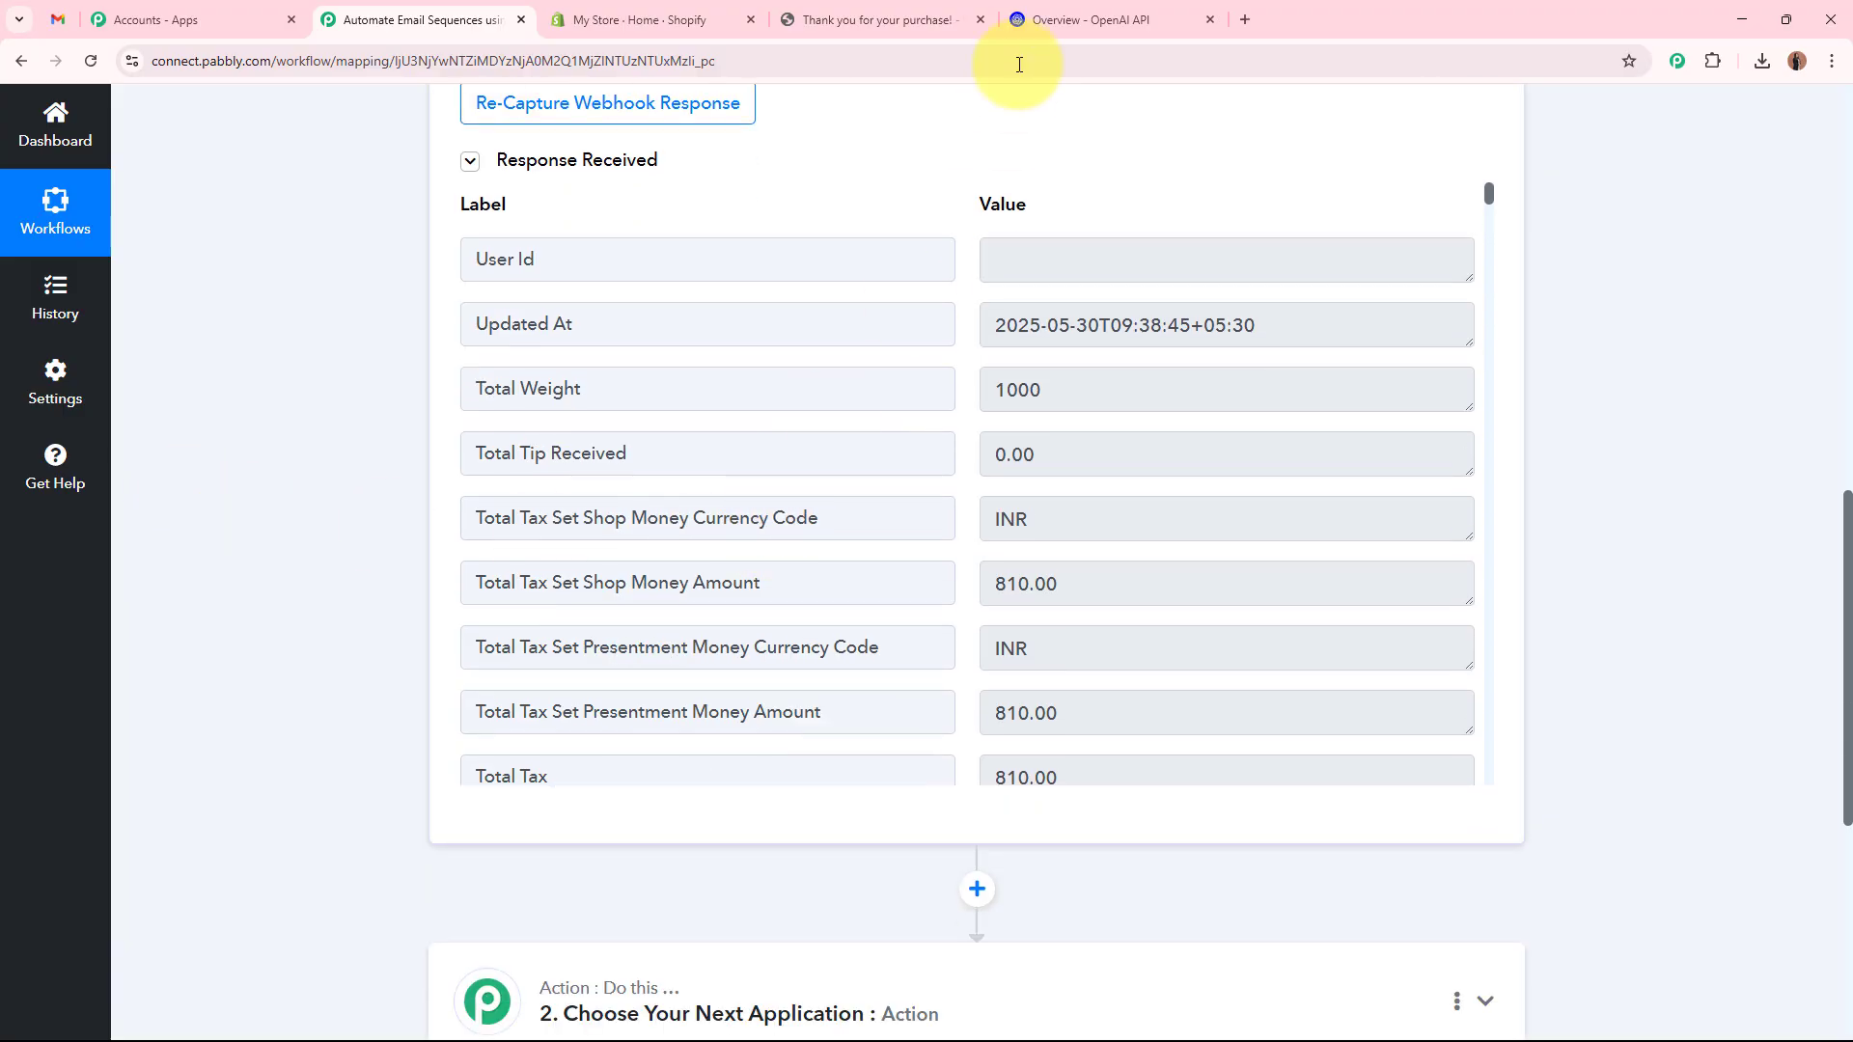
left_click(926, 9)
left_click_drag(1511, 477, 1645, 485)
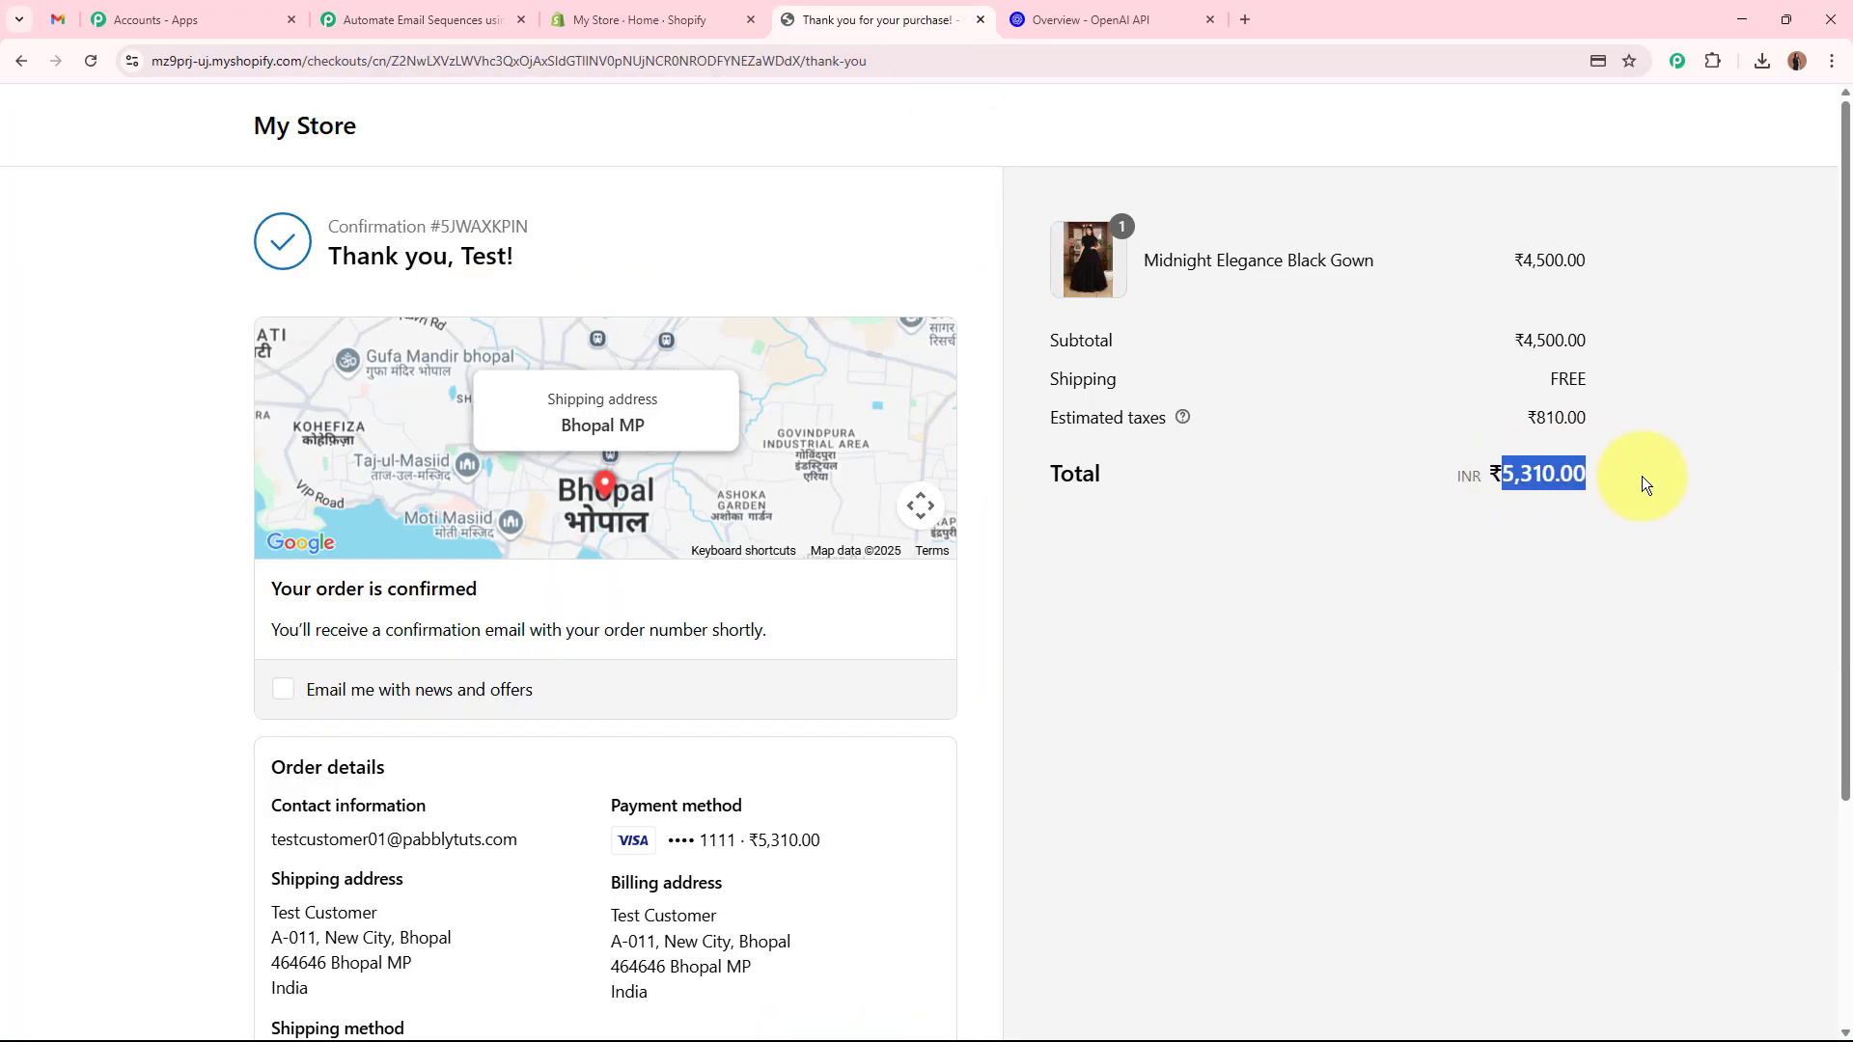
left_click(424, 19)
scroll(854, 560, "down", 6)
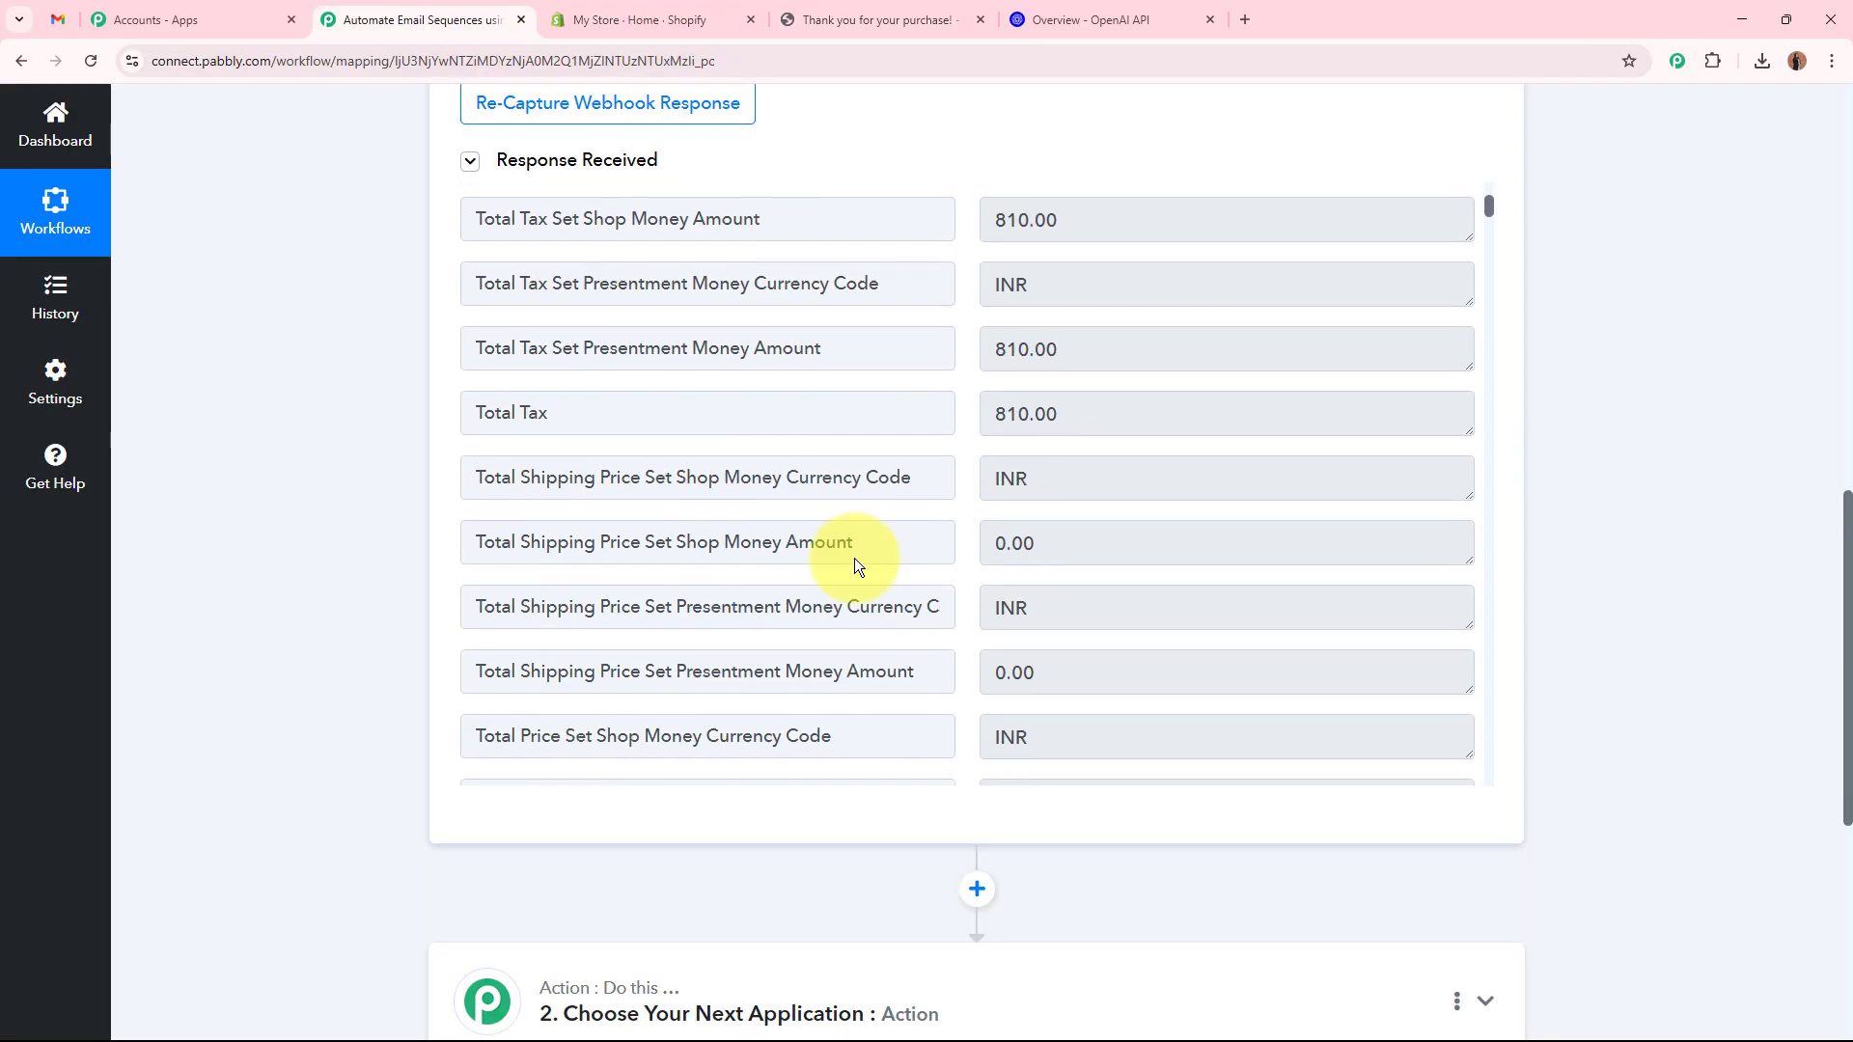
scroll(854, 559, "down", 1)
left_click_drag(1095, 591, 873, 579)
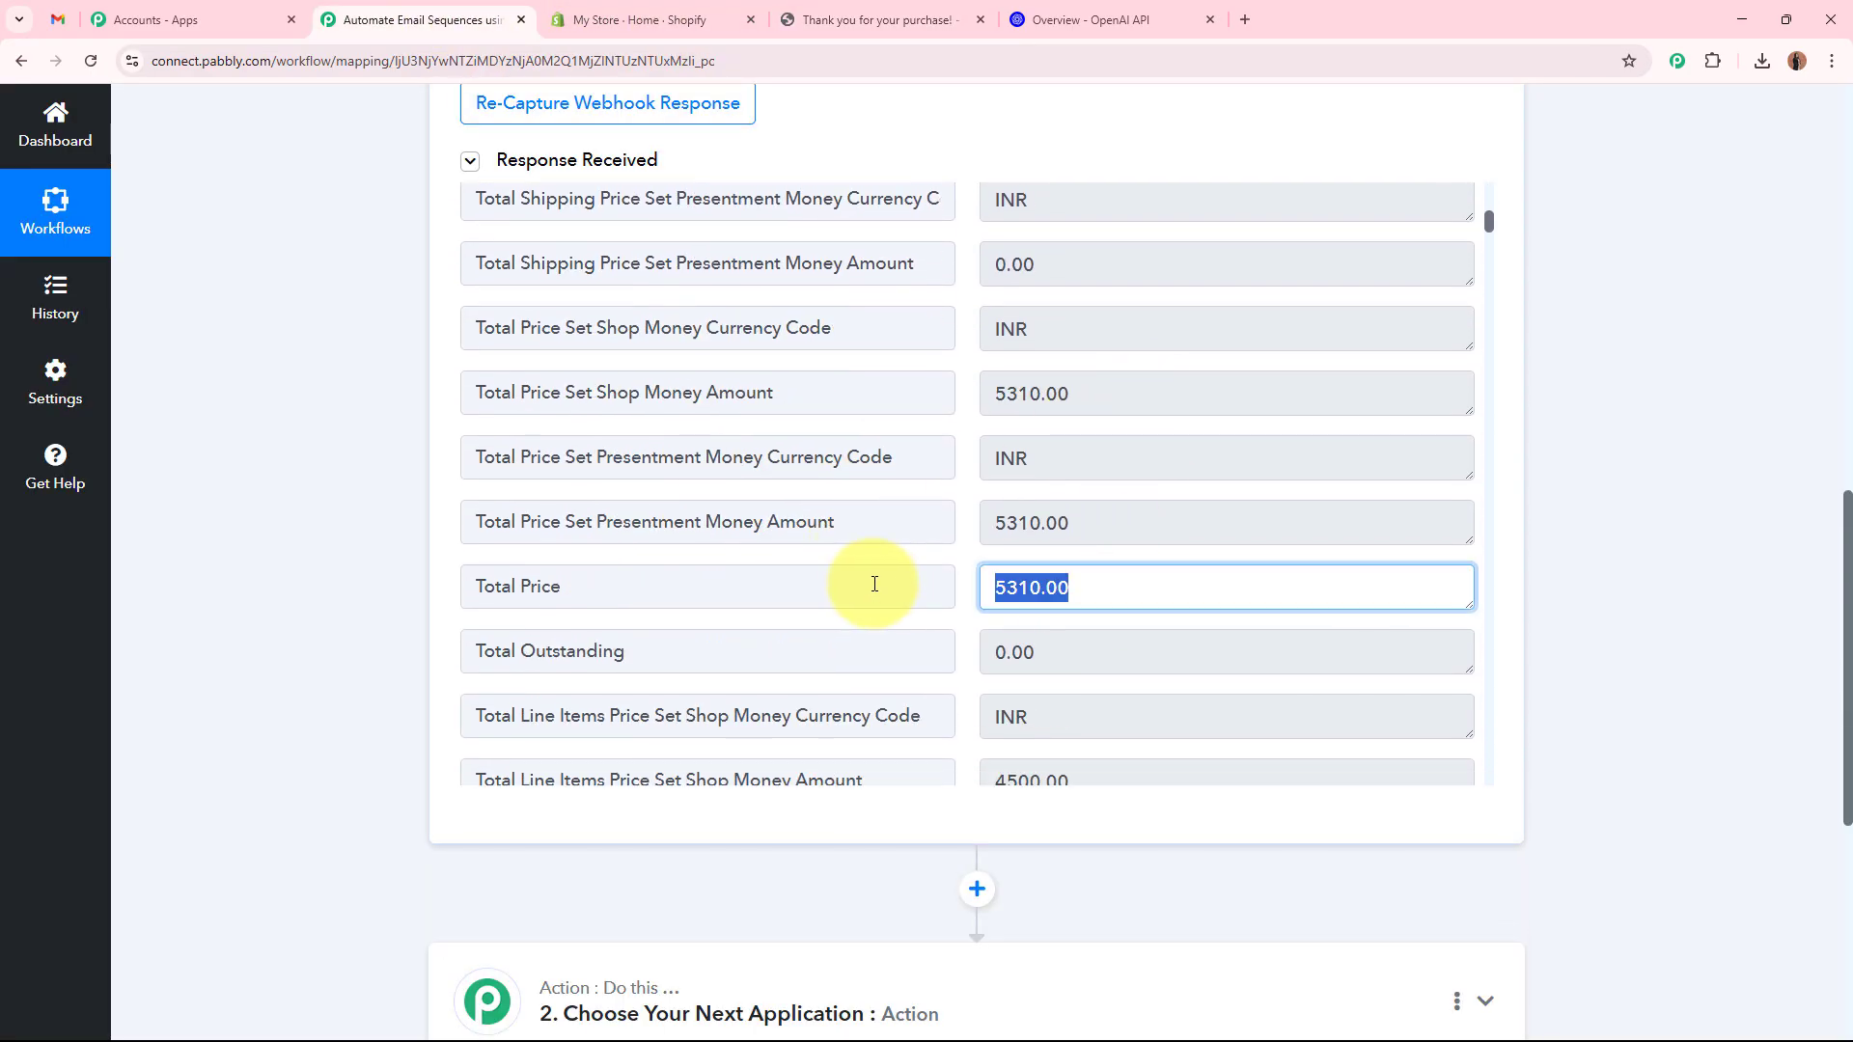
left_click(1104, 585)
Examine the shipping address name, province and zip code in the captured webhook response.
scroll(1109, 583, "down", 5)
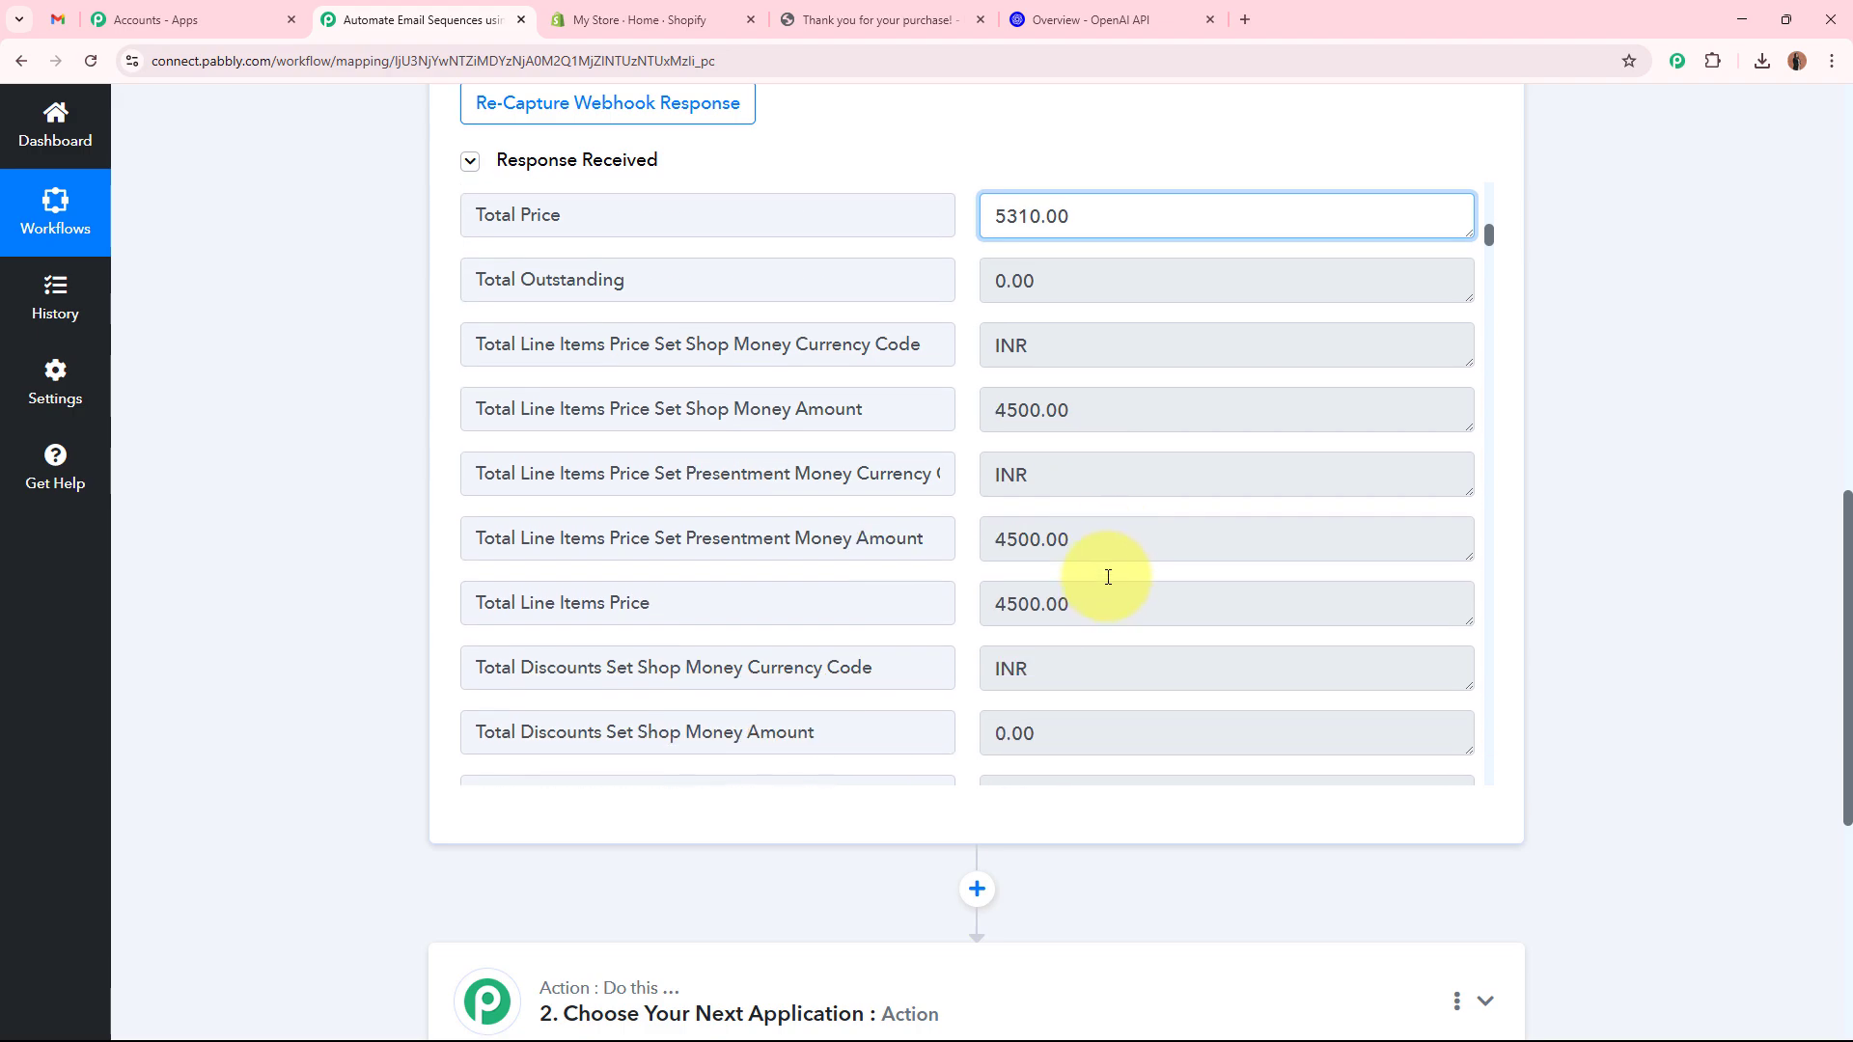
scroll(1110, 569, "down", 10)
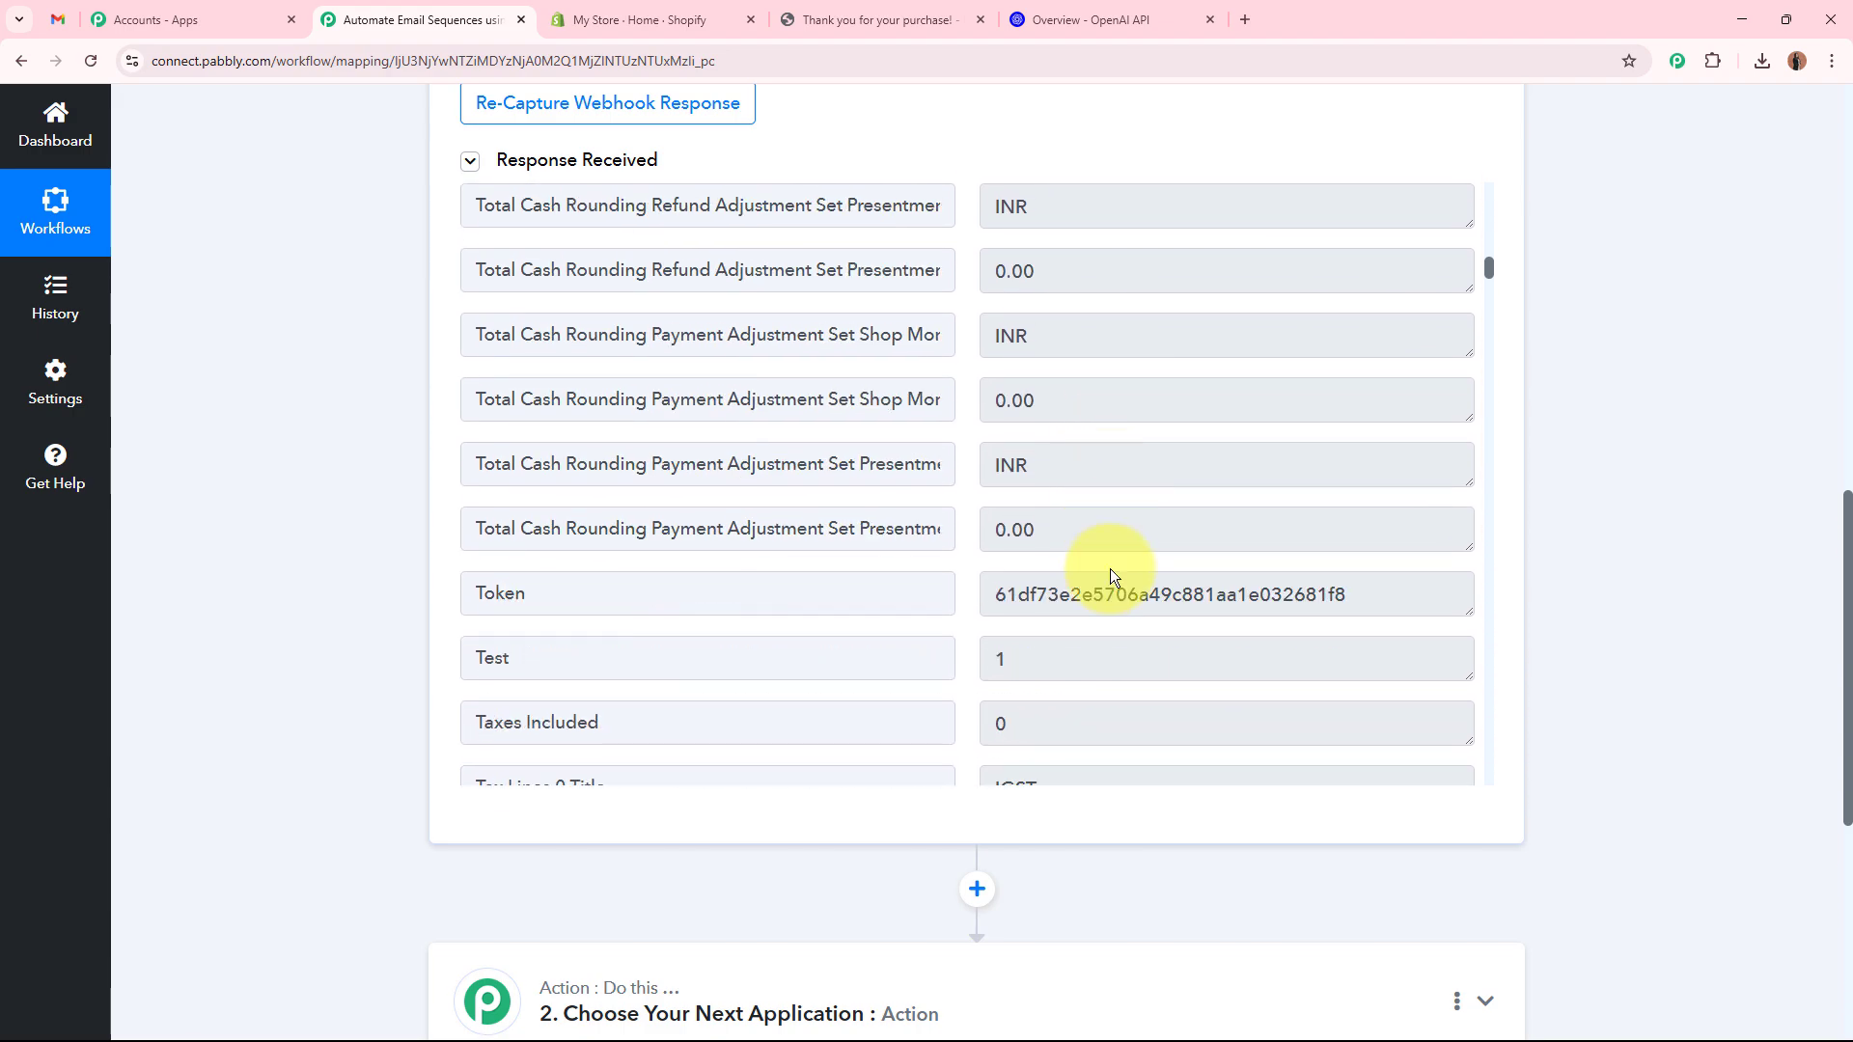
left_click(1158, 672)
left_click_drag(1129, 673, 985, 674)
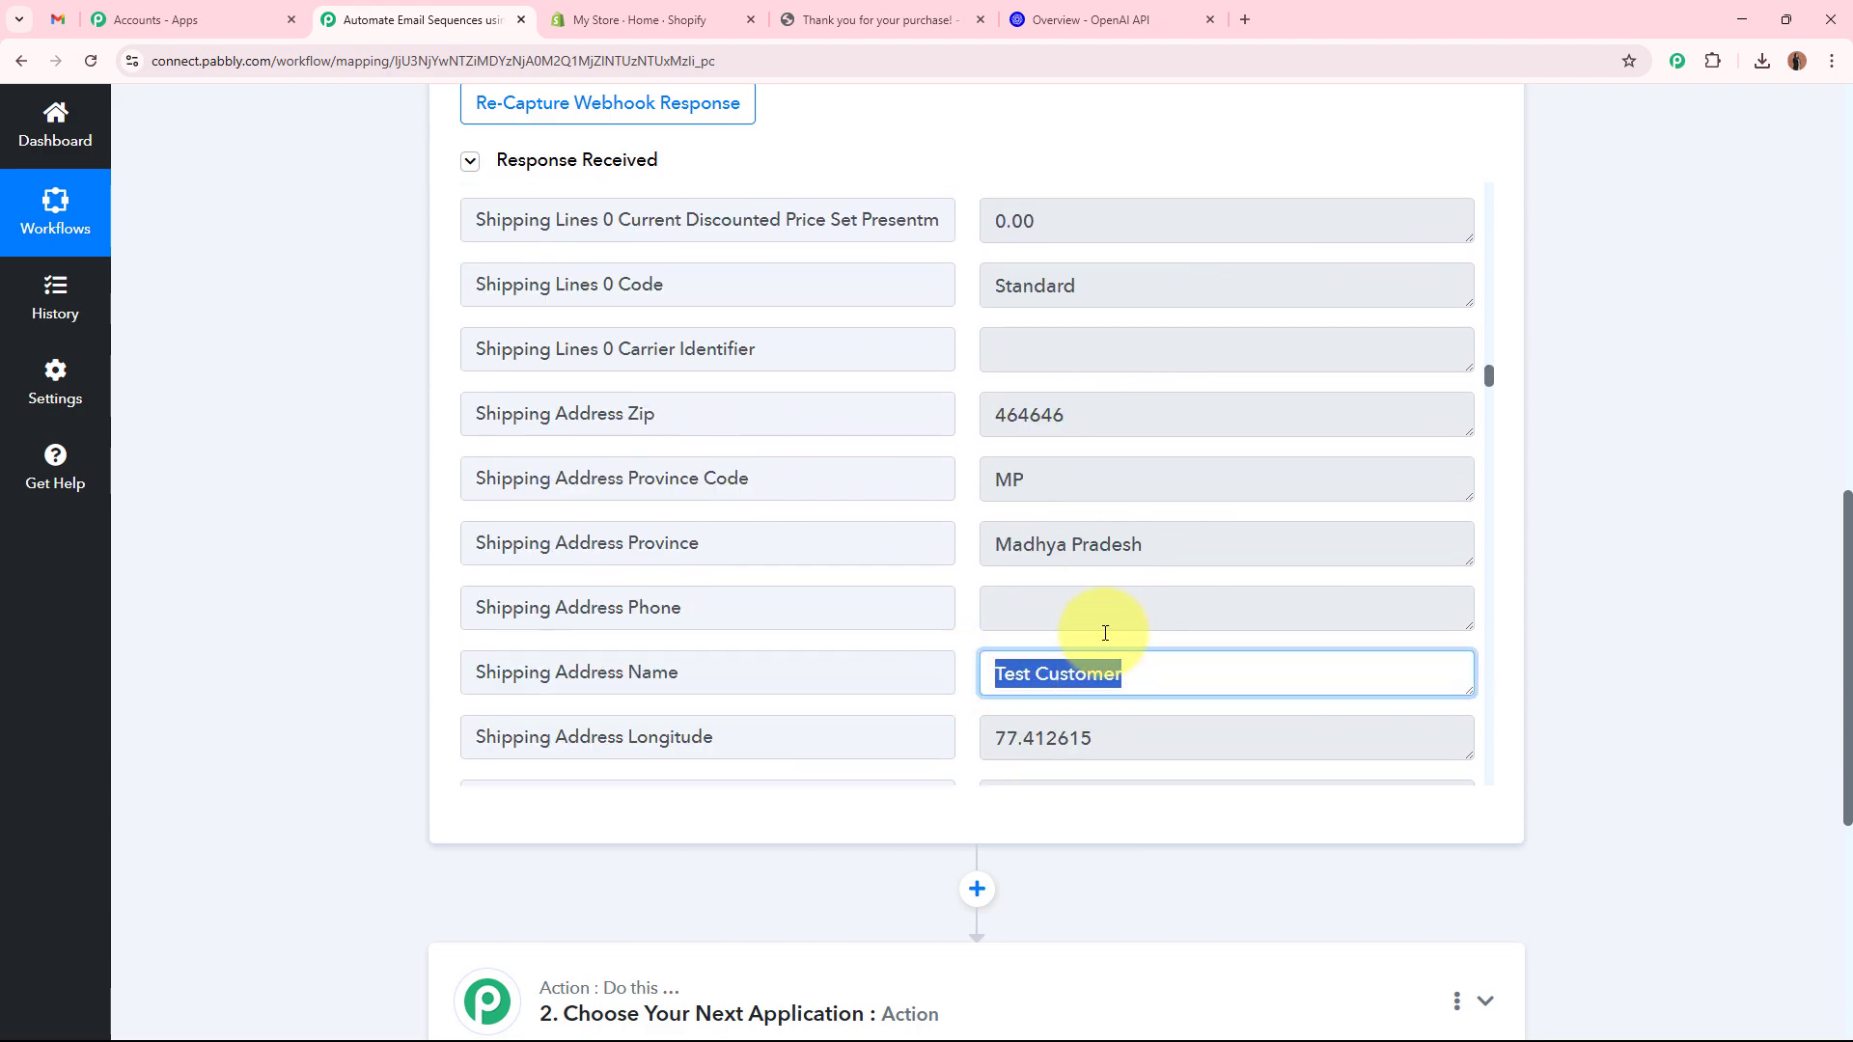
left_click(1149, 550)
left_click_drag(1147, 547, 979, 544)
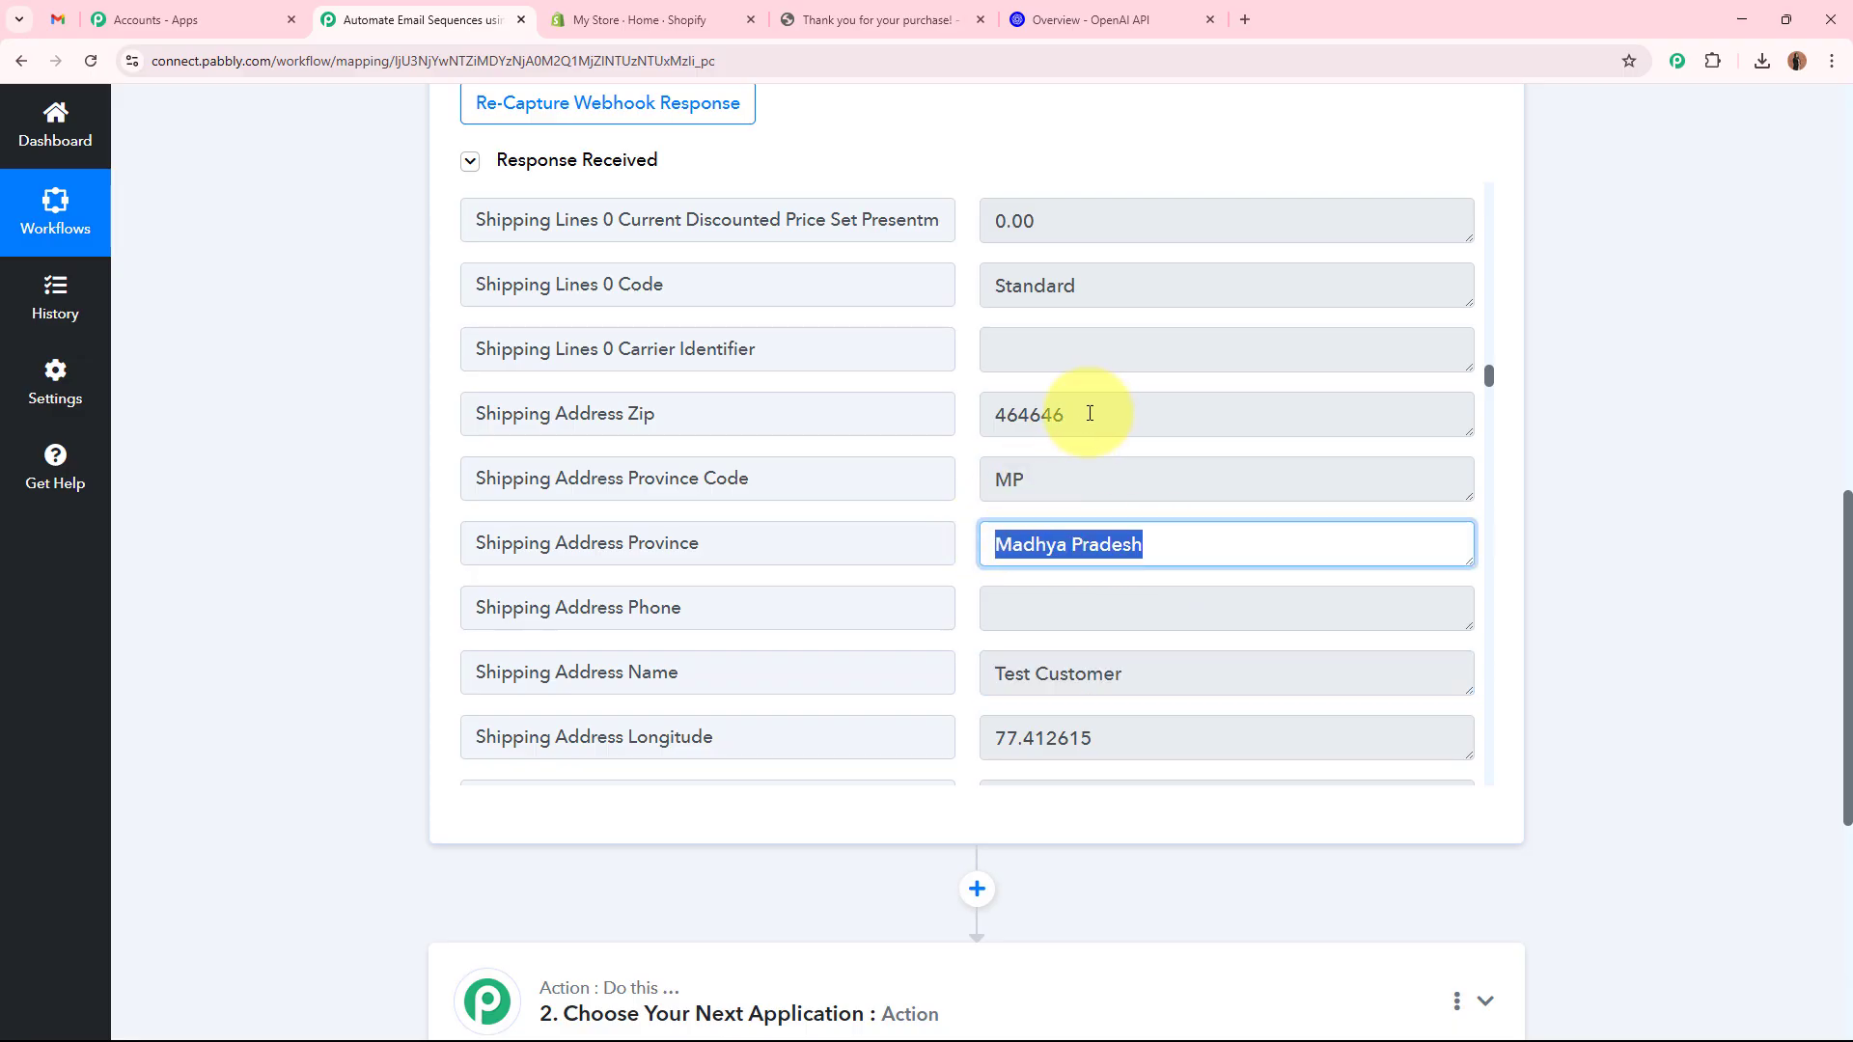
left_click_drag(1070, 415, 945, 413)
scroll(1116, 454, "down", 5)
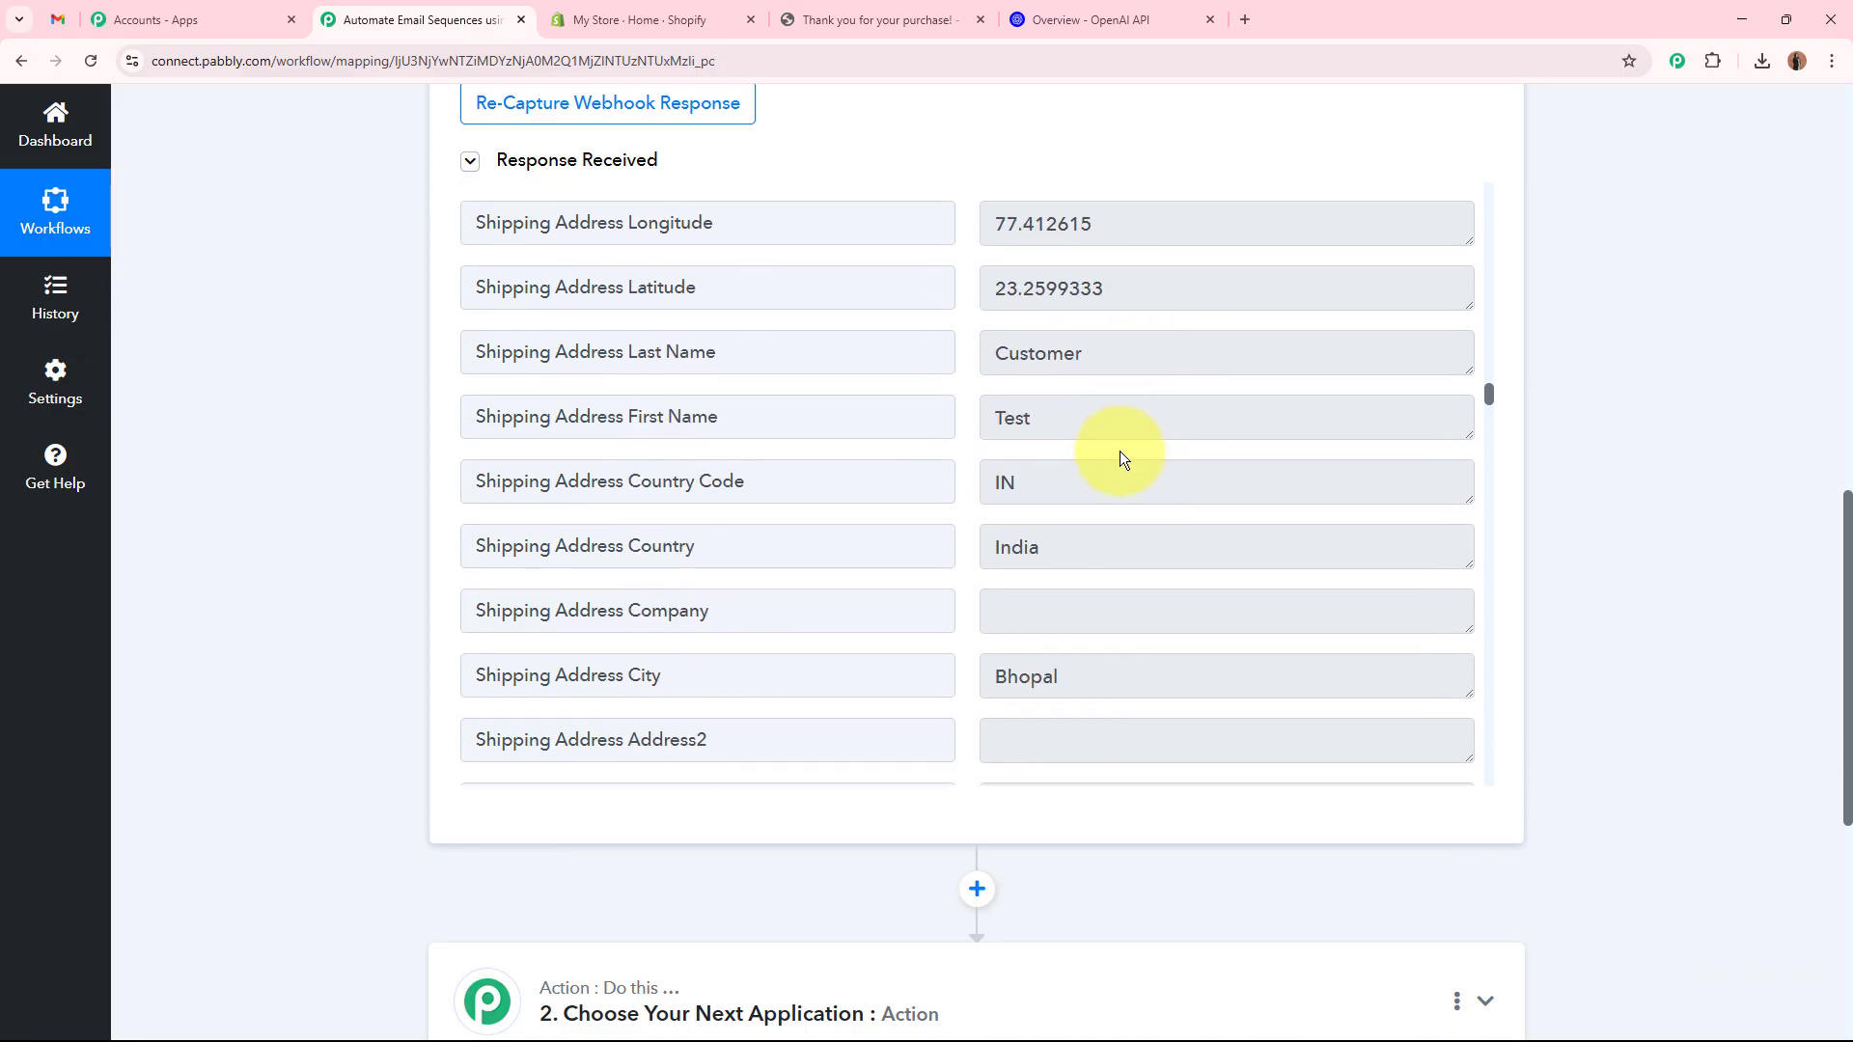
Examine the customer's first and last name, country, city and street address in the response's shipping address fields.
left_click_drag(1078, 410, 989, 415)
left_click_drag(1095, 353, 959, 366)
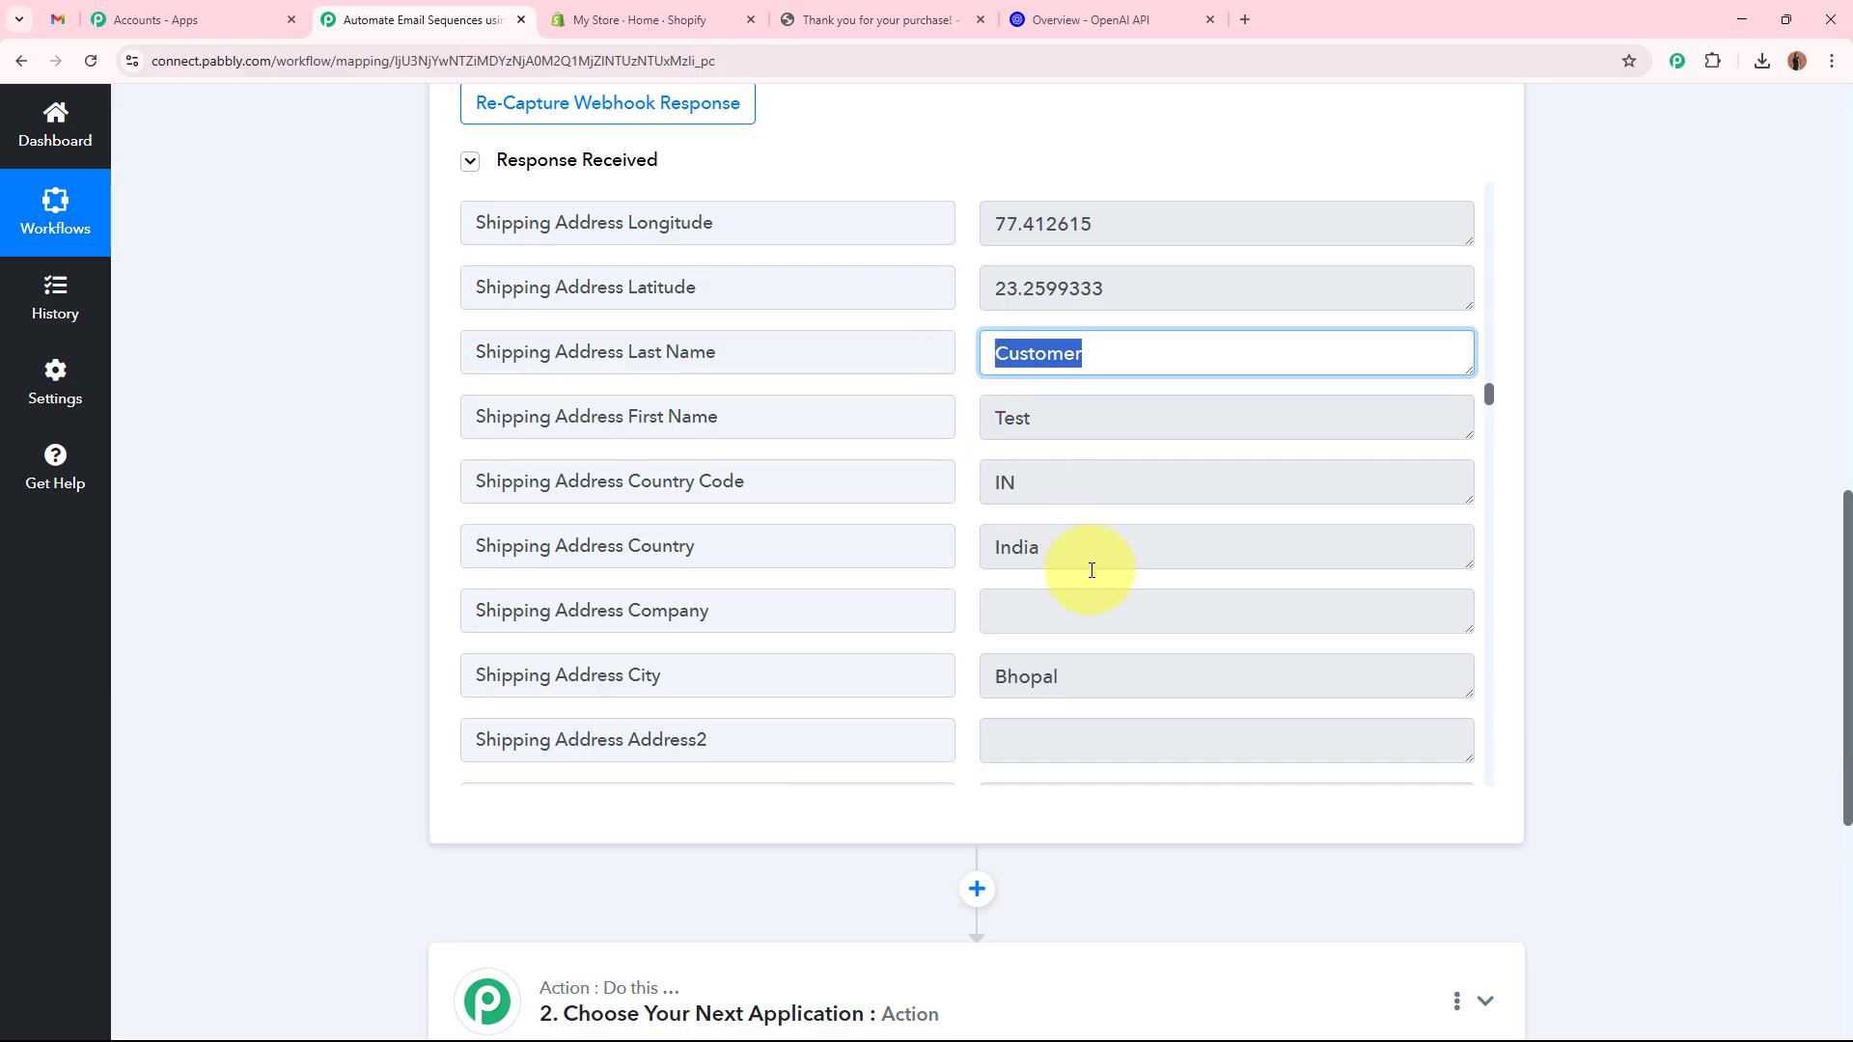
left_click_drag(1089, 550, 939, 537)
scroll(965, 540, "down", 1)
left_click_drag(1088, 536, 1001, 538)
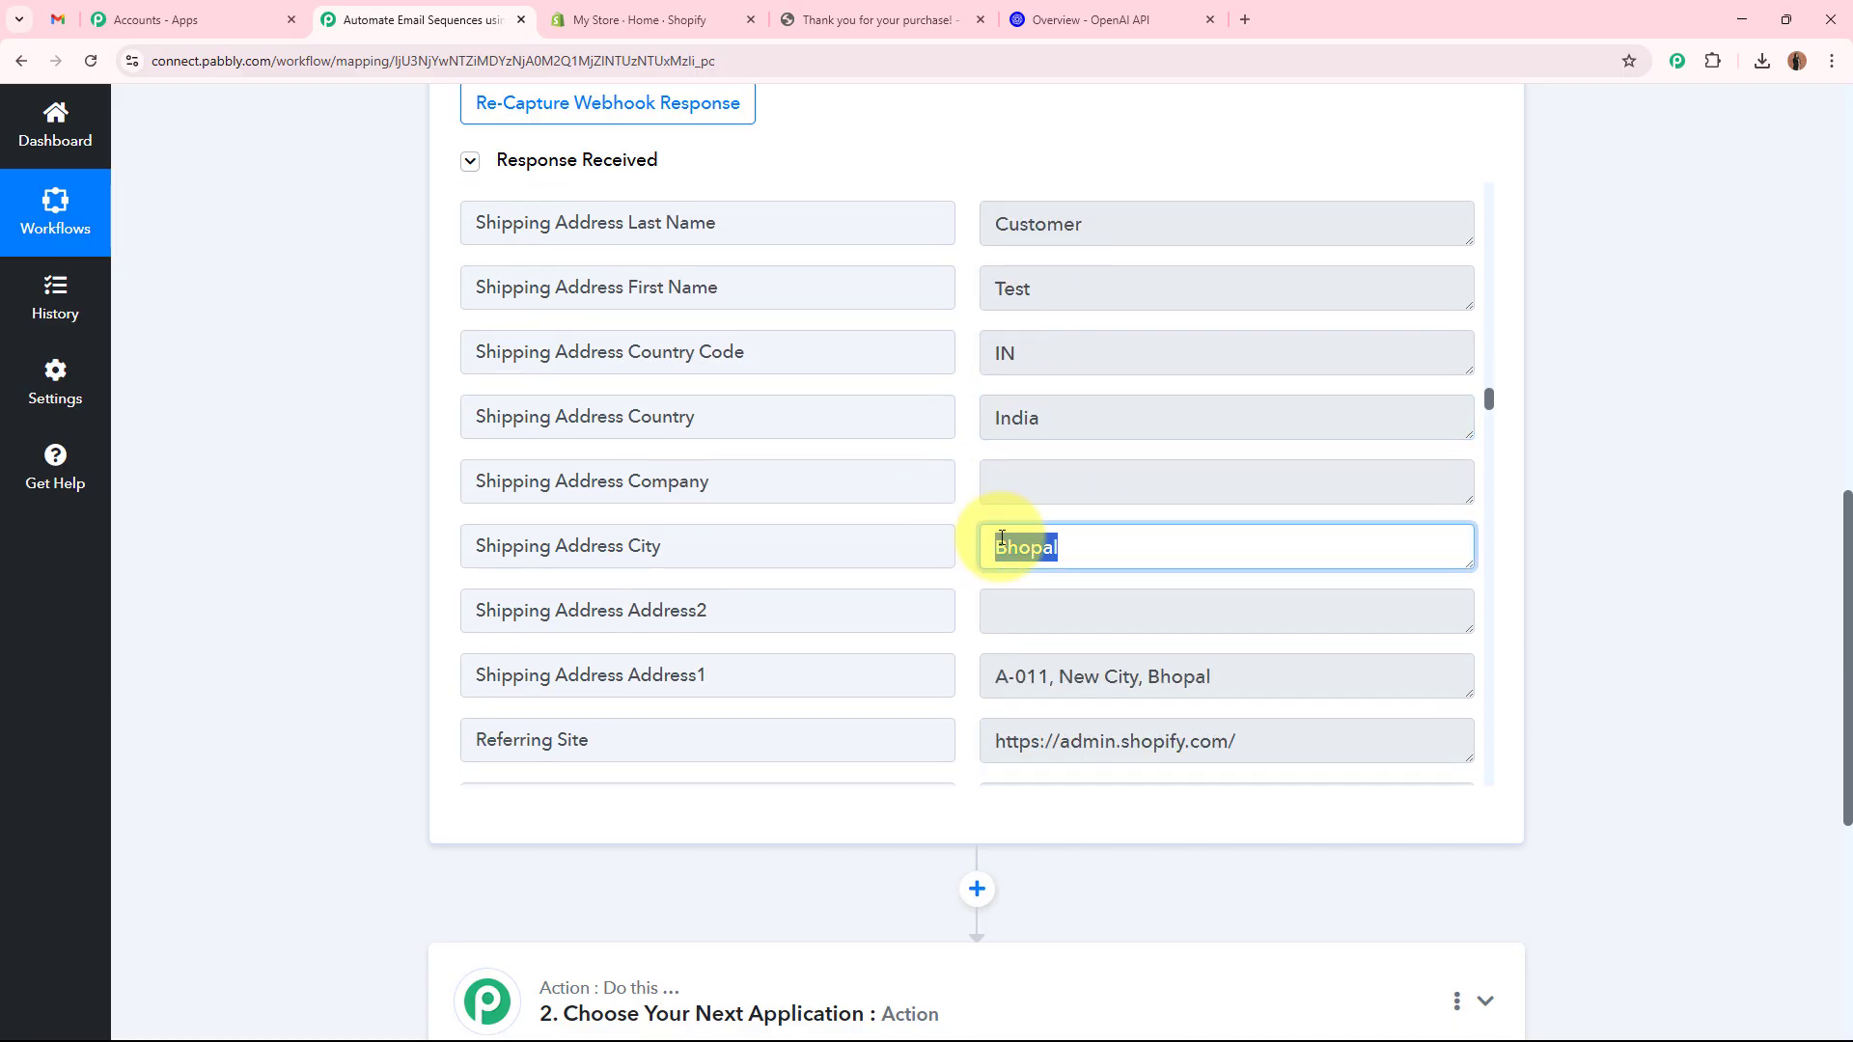
scroll(1120, 483, "down", 2)
left_click_drag(1235, 422, 924, 414)
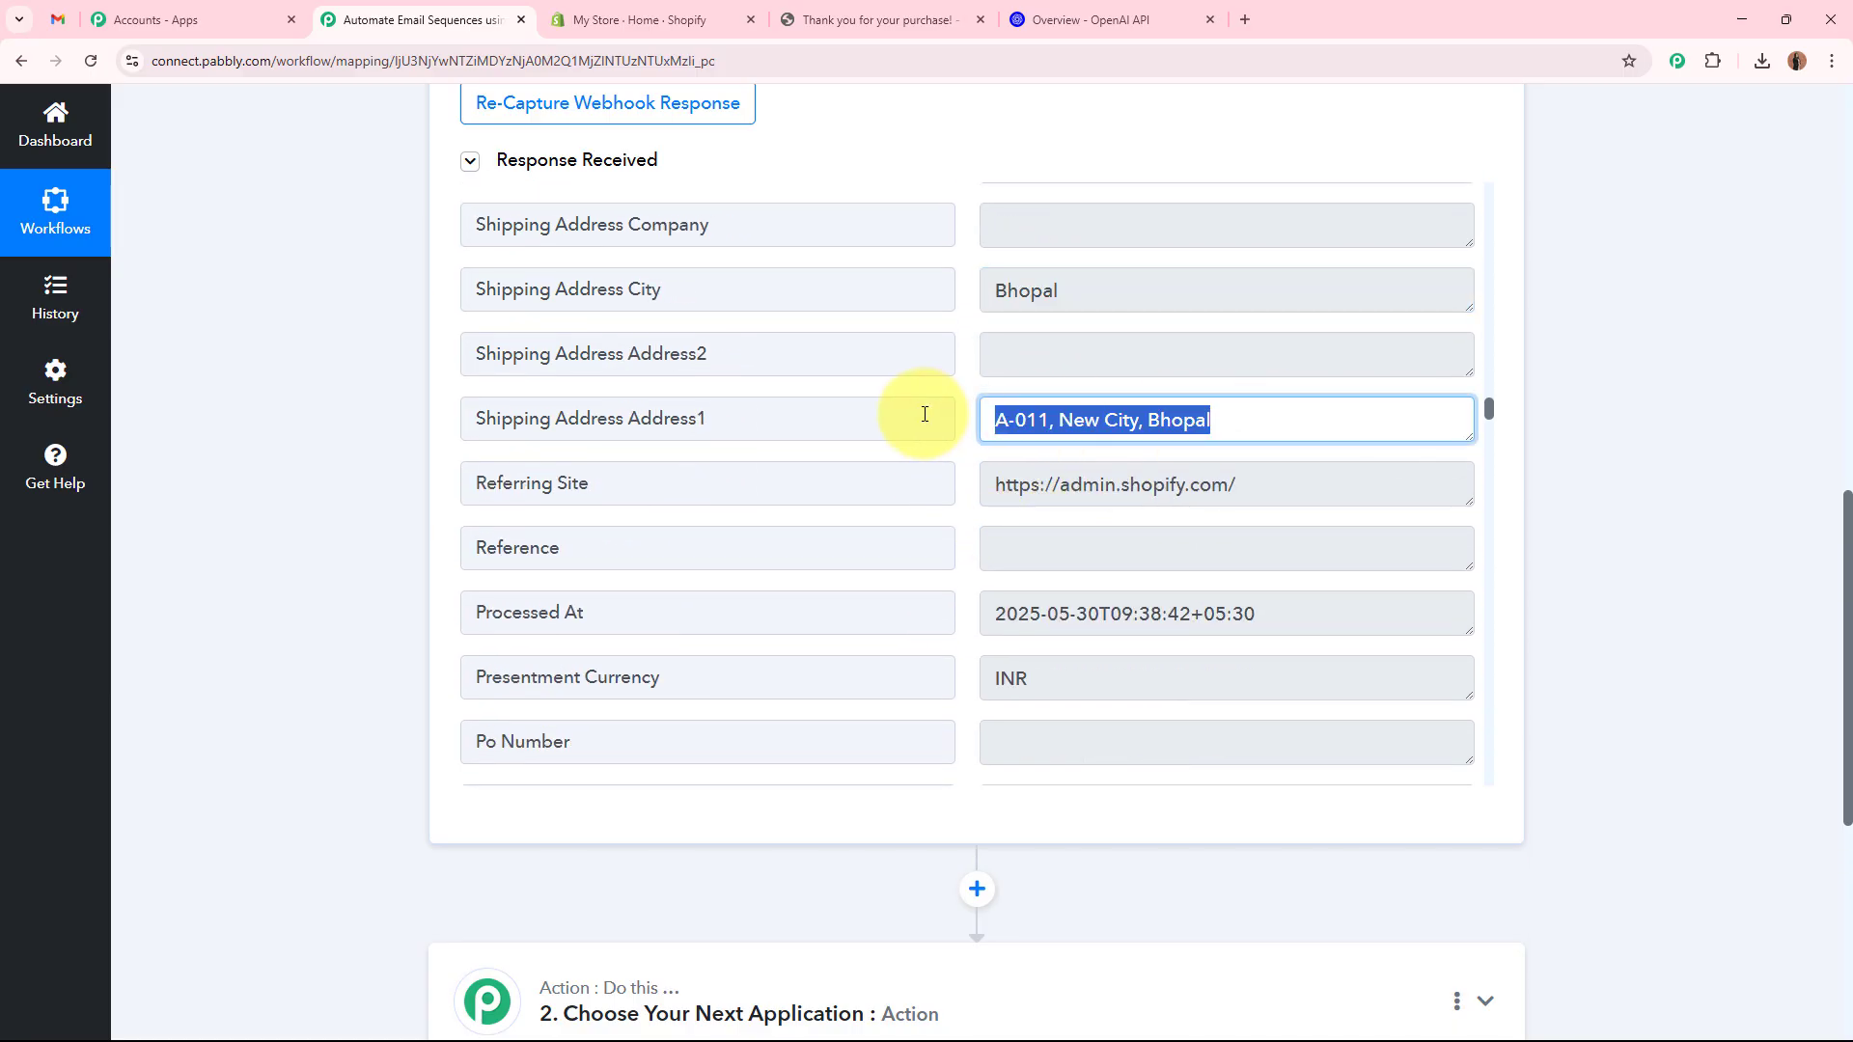
left_click(1199, 417)
scroll(1248, 586, "down", 1)
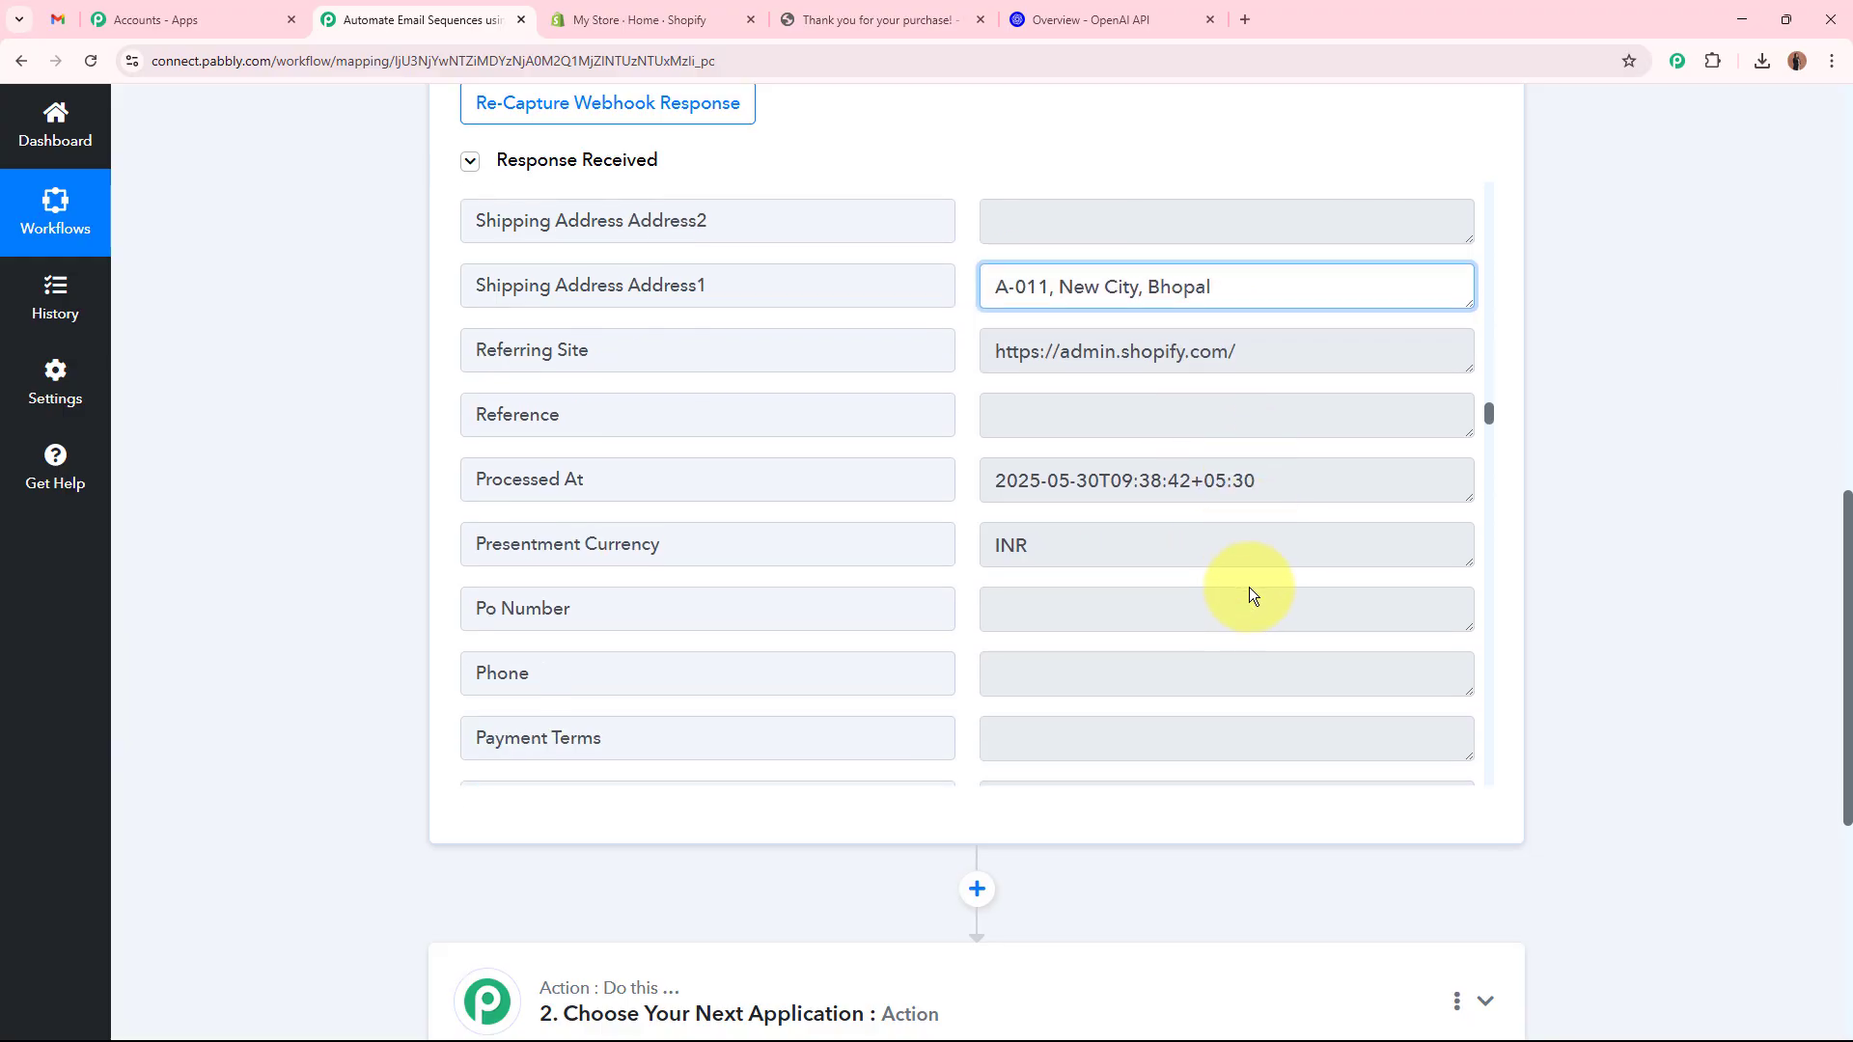
scroll(1248, 587, "down", 1)
scroll(1248, 587, "up", 4)
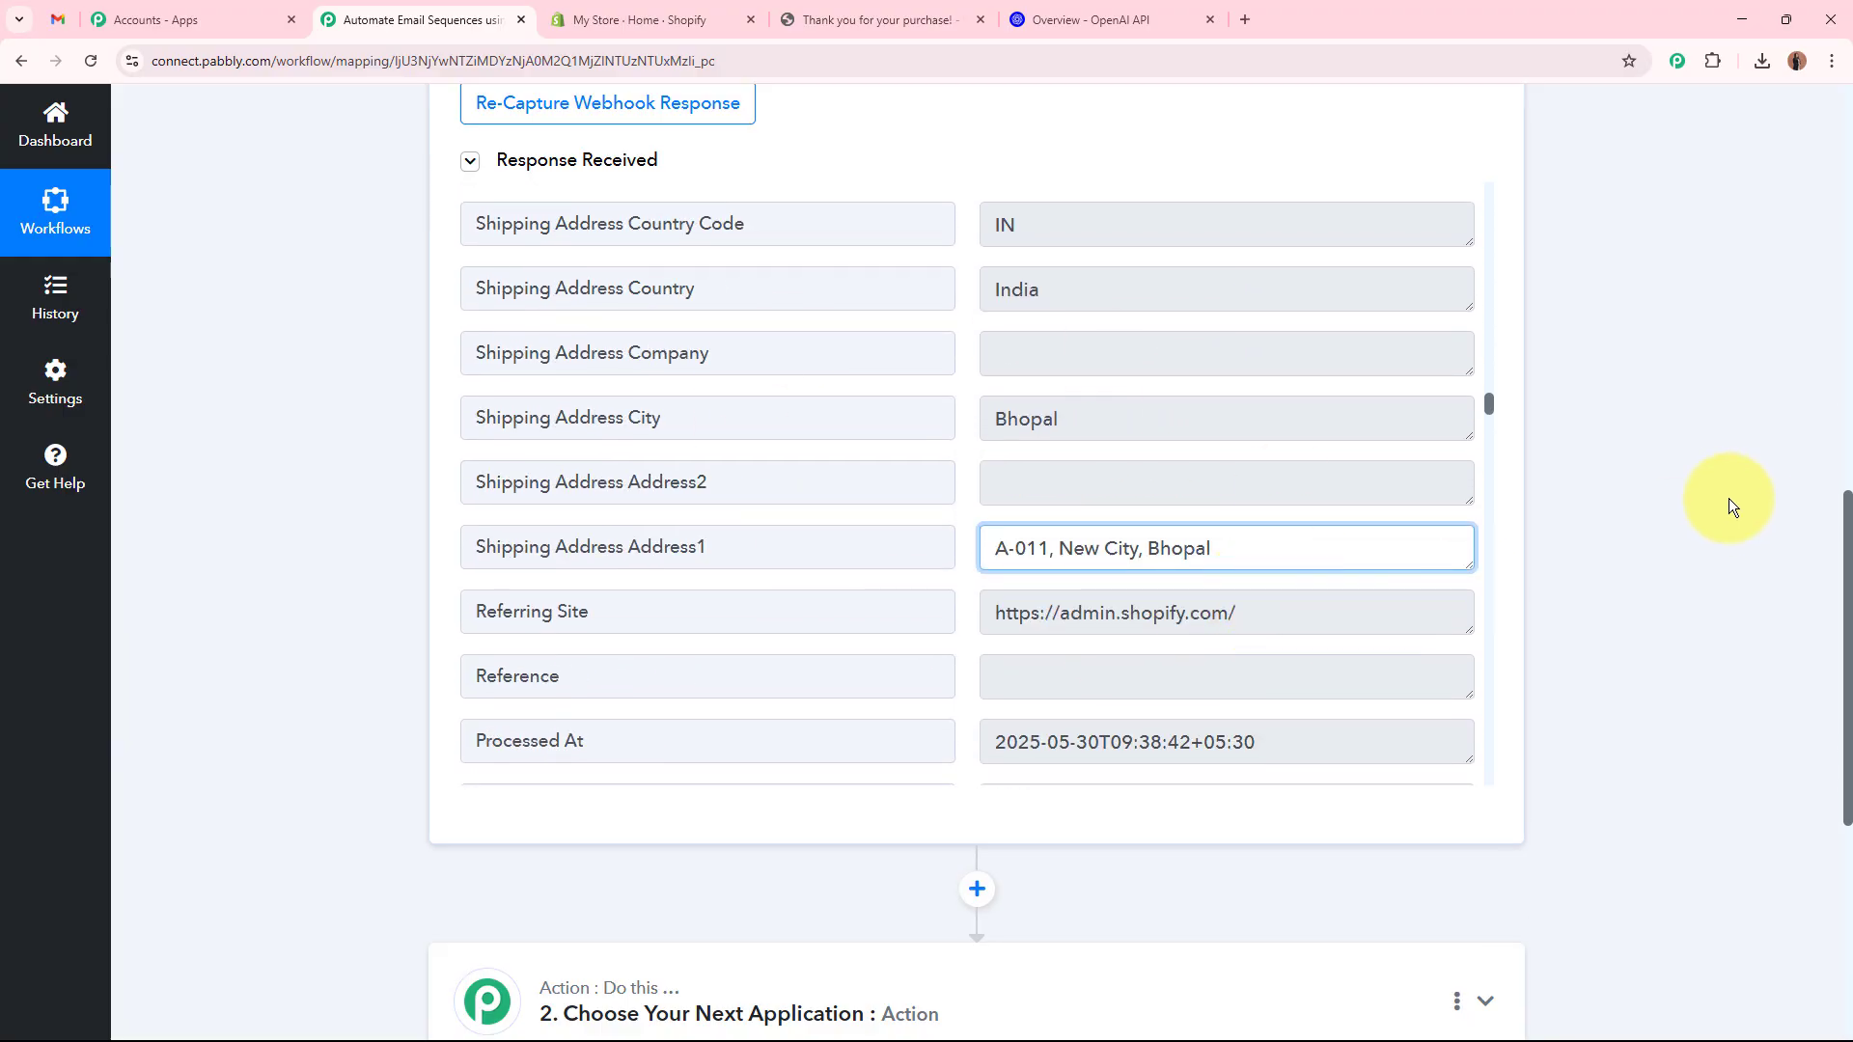
Collapse the Shopify New Order trigger and look briefly at the OpenAI developer platform overview.
left_click(1688, 494)
scroll(1684, 490, "up", 12)
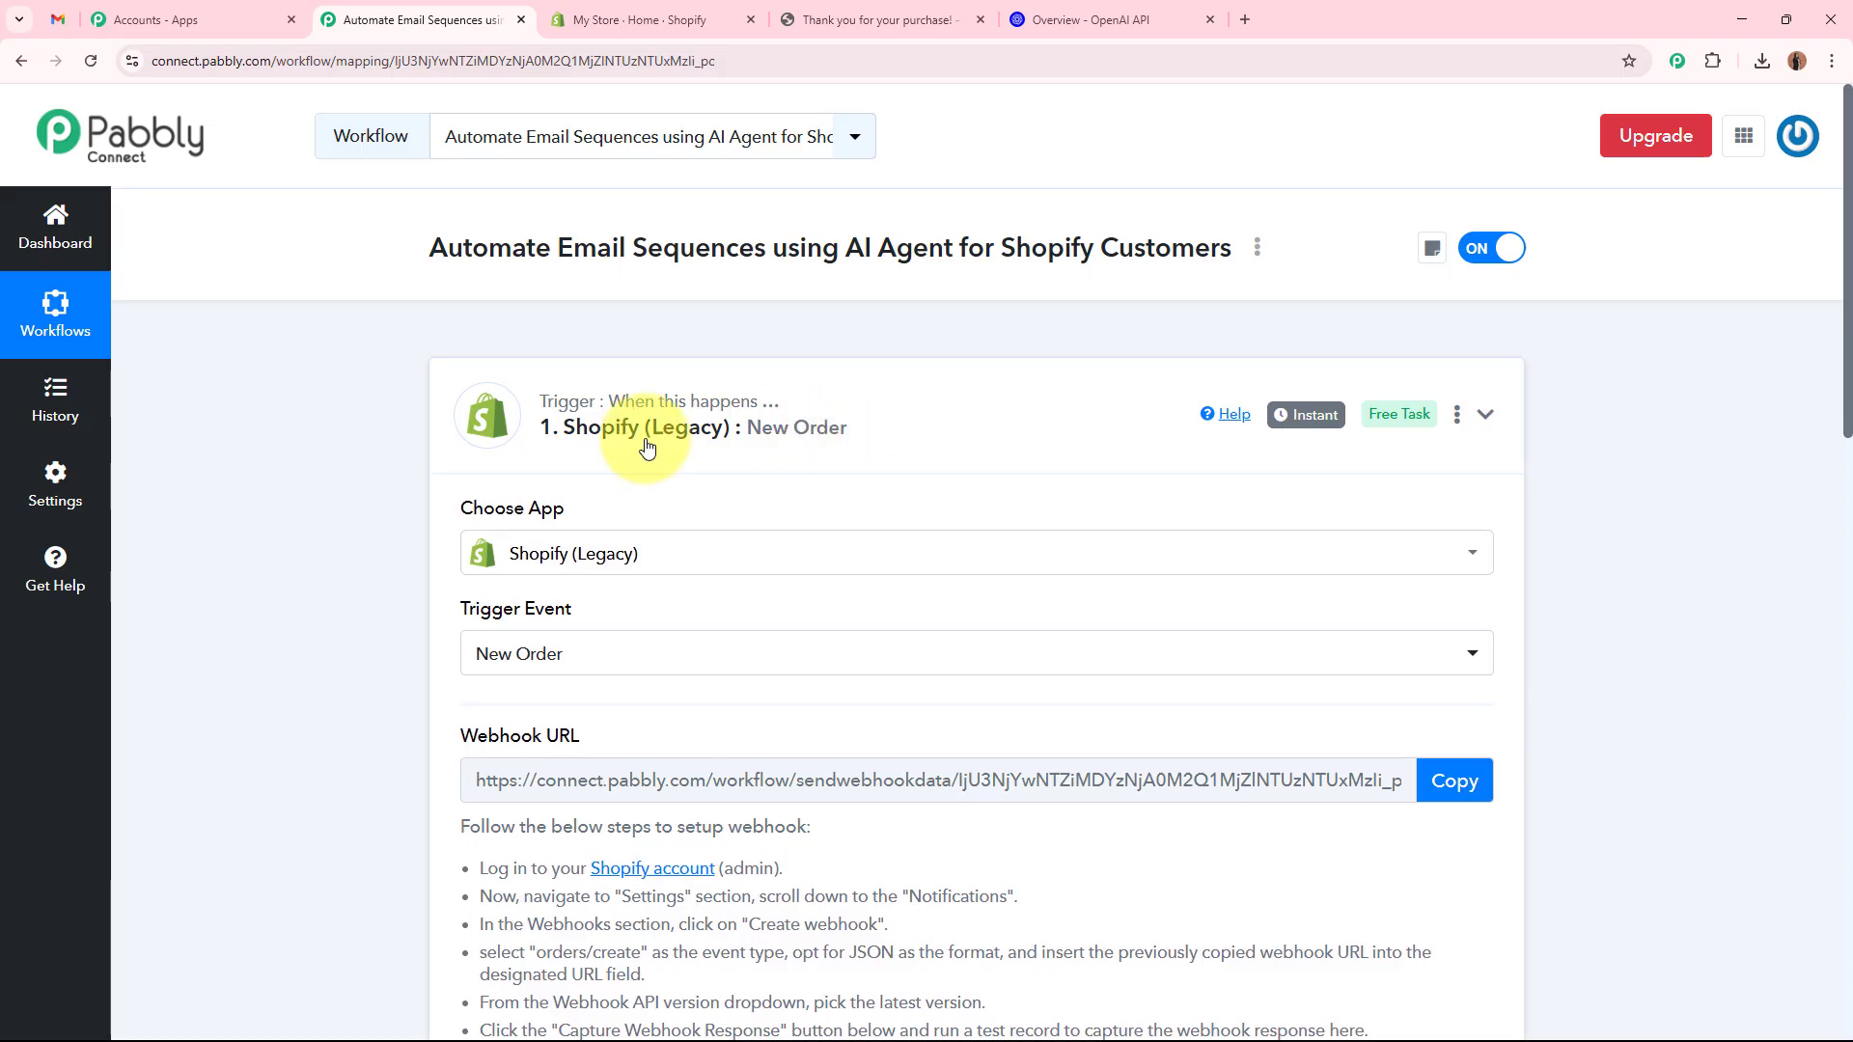
left_click(646, 446)
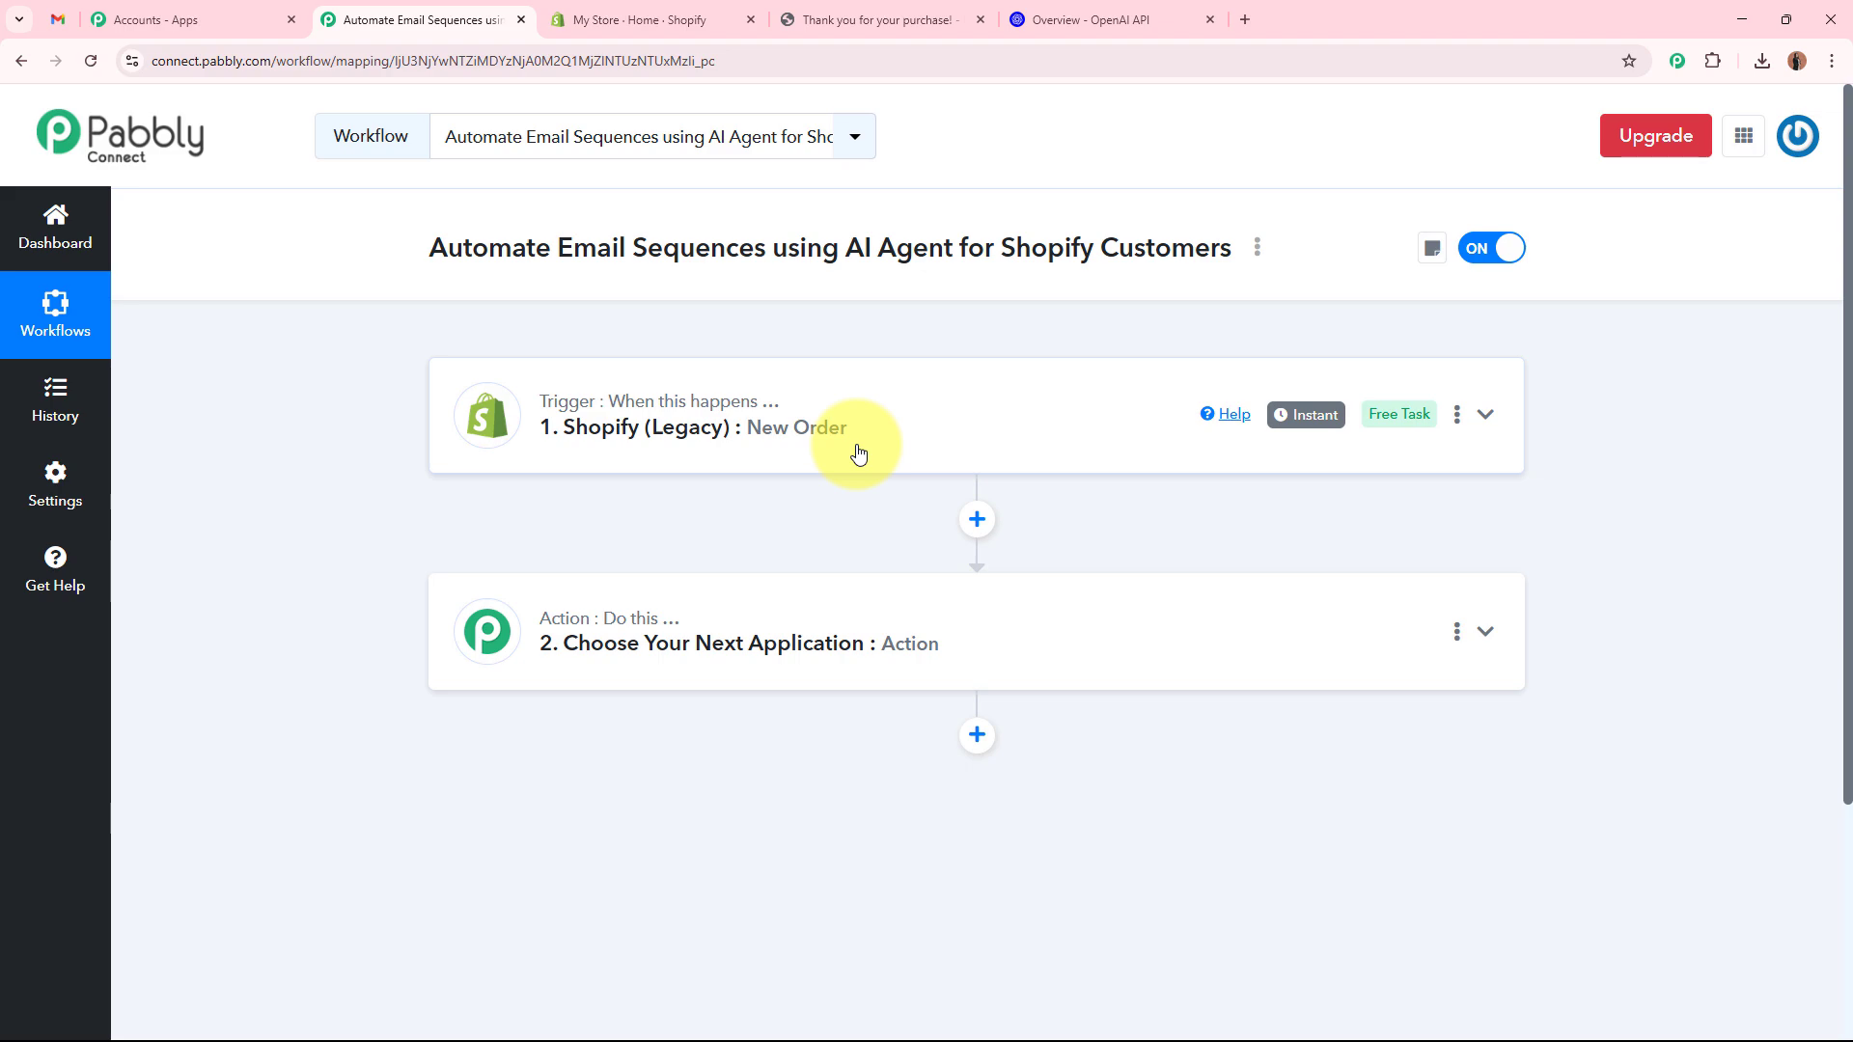
left_click(1120, 19)
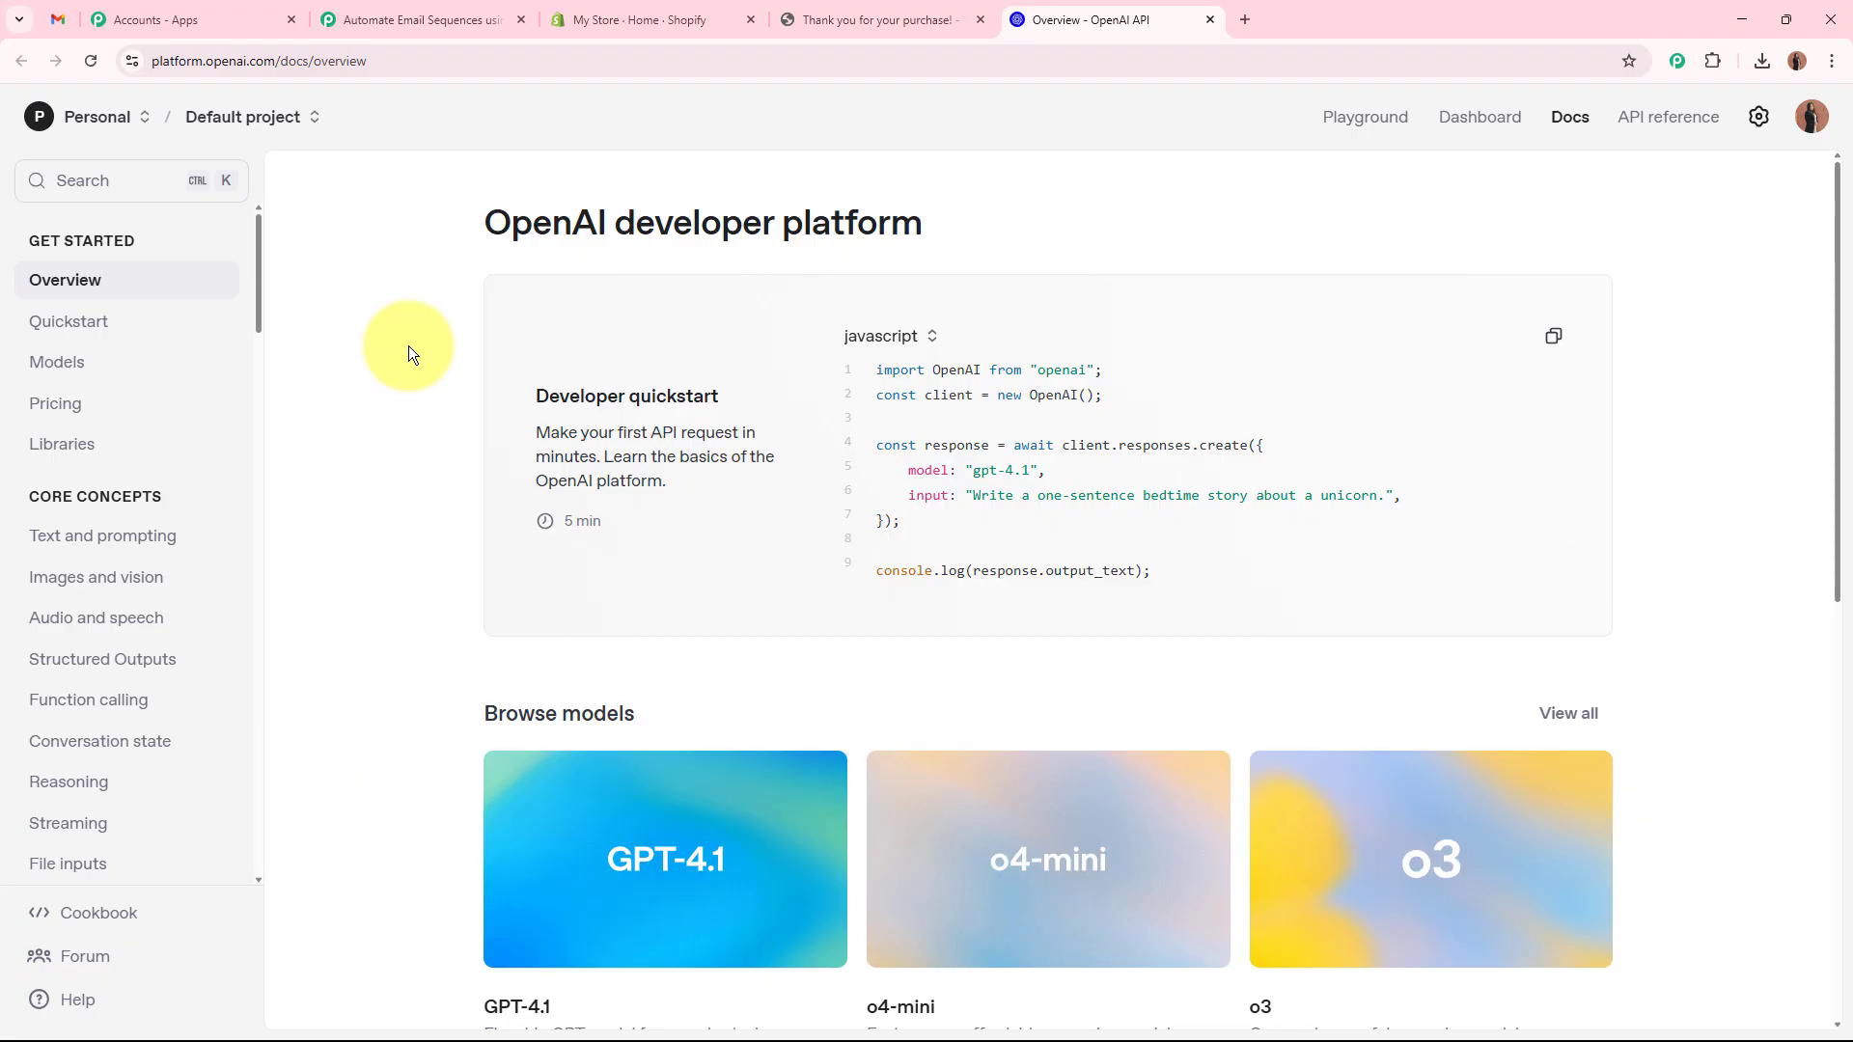
left_click(433, 6)
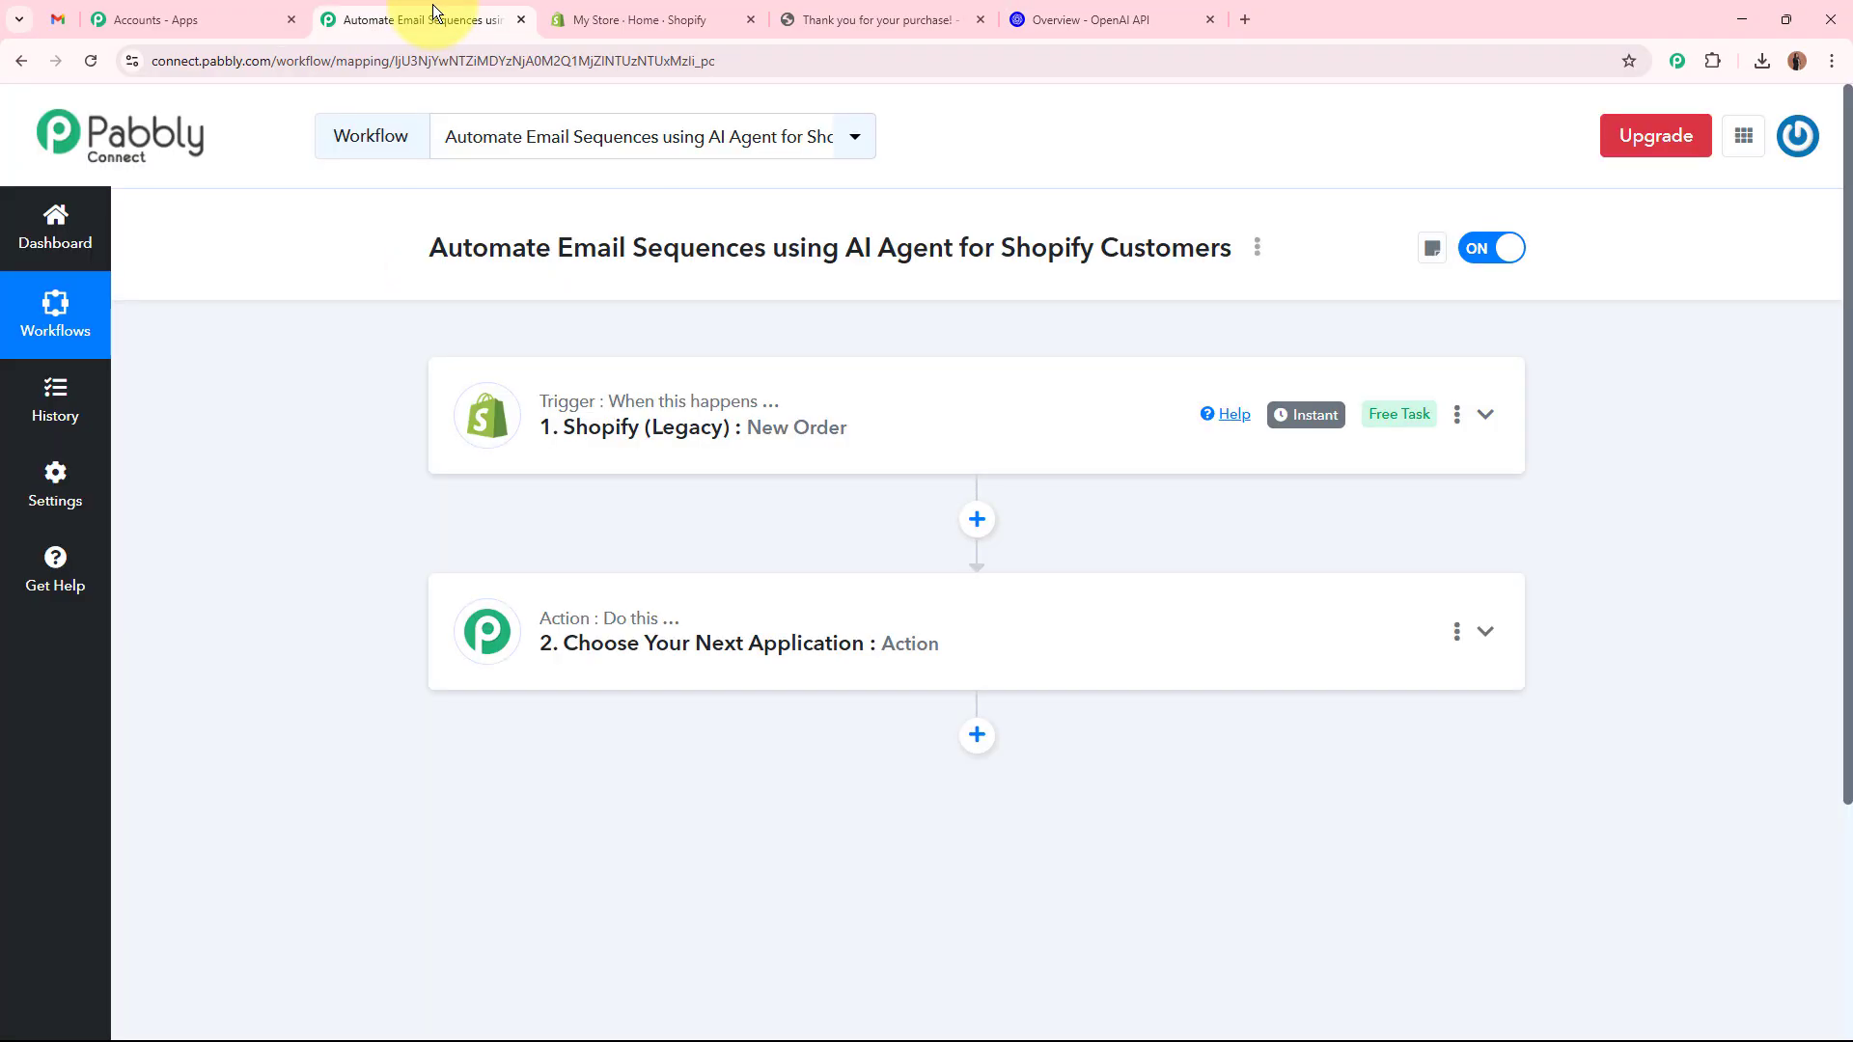
Set the workflow's second step to OpenAI (ChatGPT, DALL-E, Whisper) with the ChatGPT action event.
left_click(984, 623)
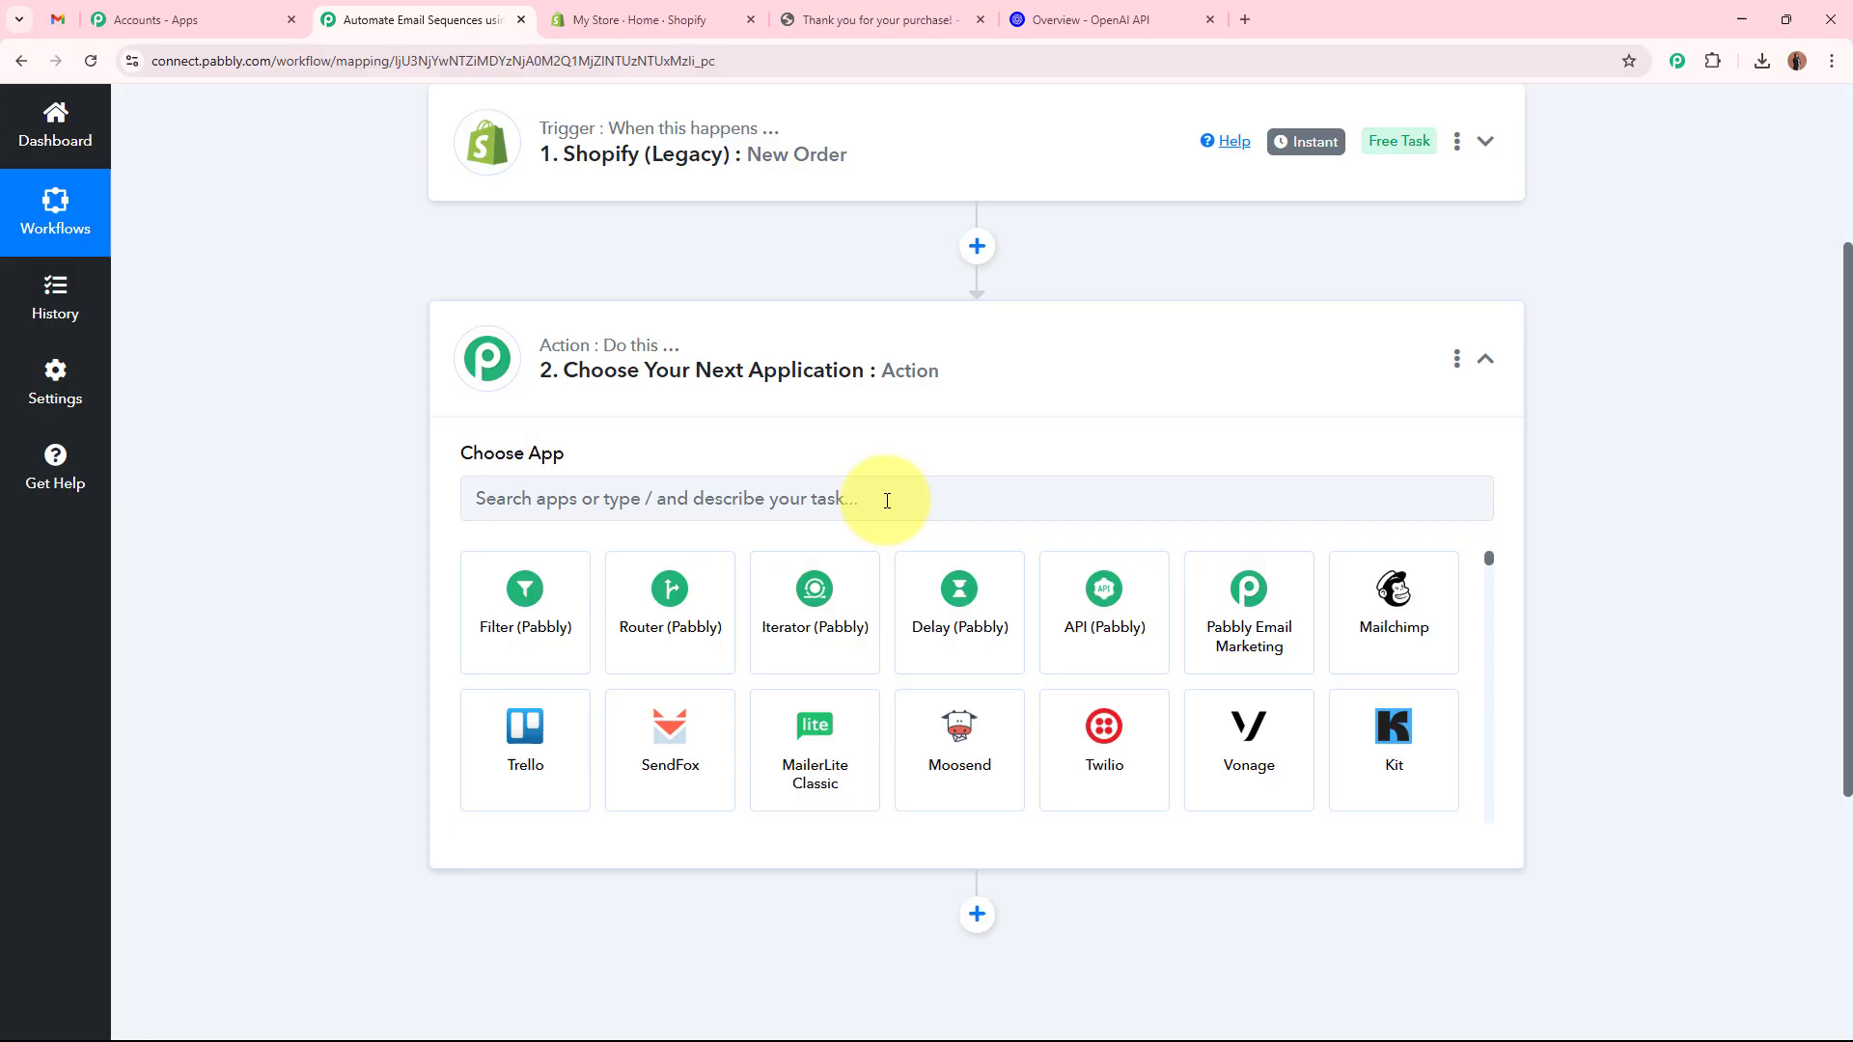
left_click(886, 501)
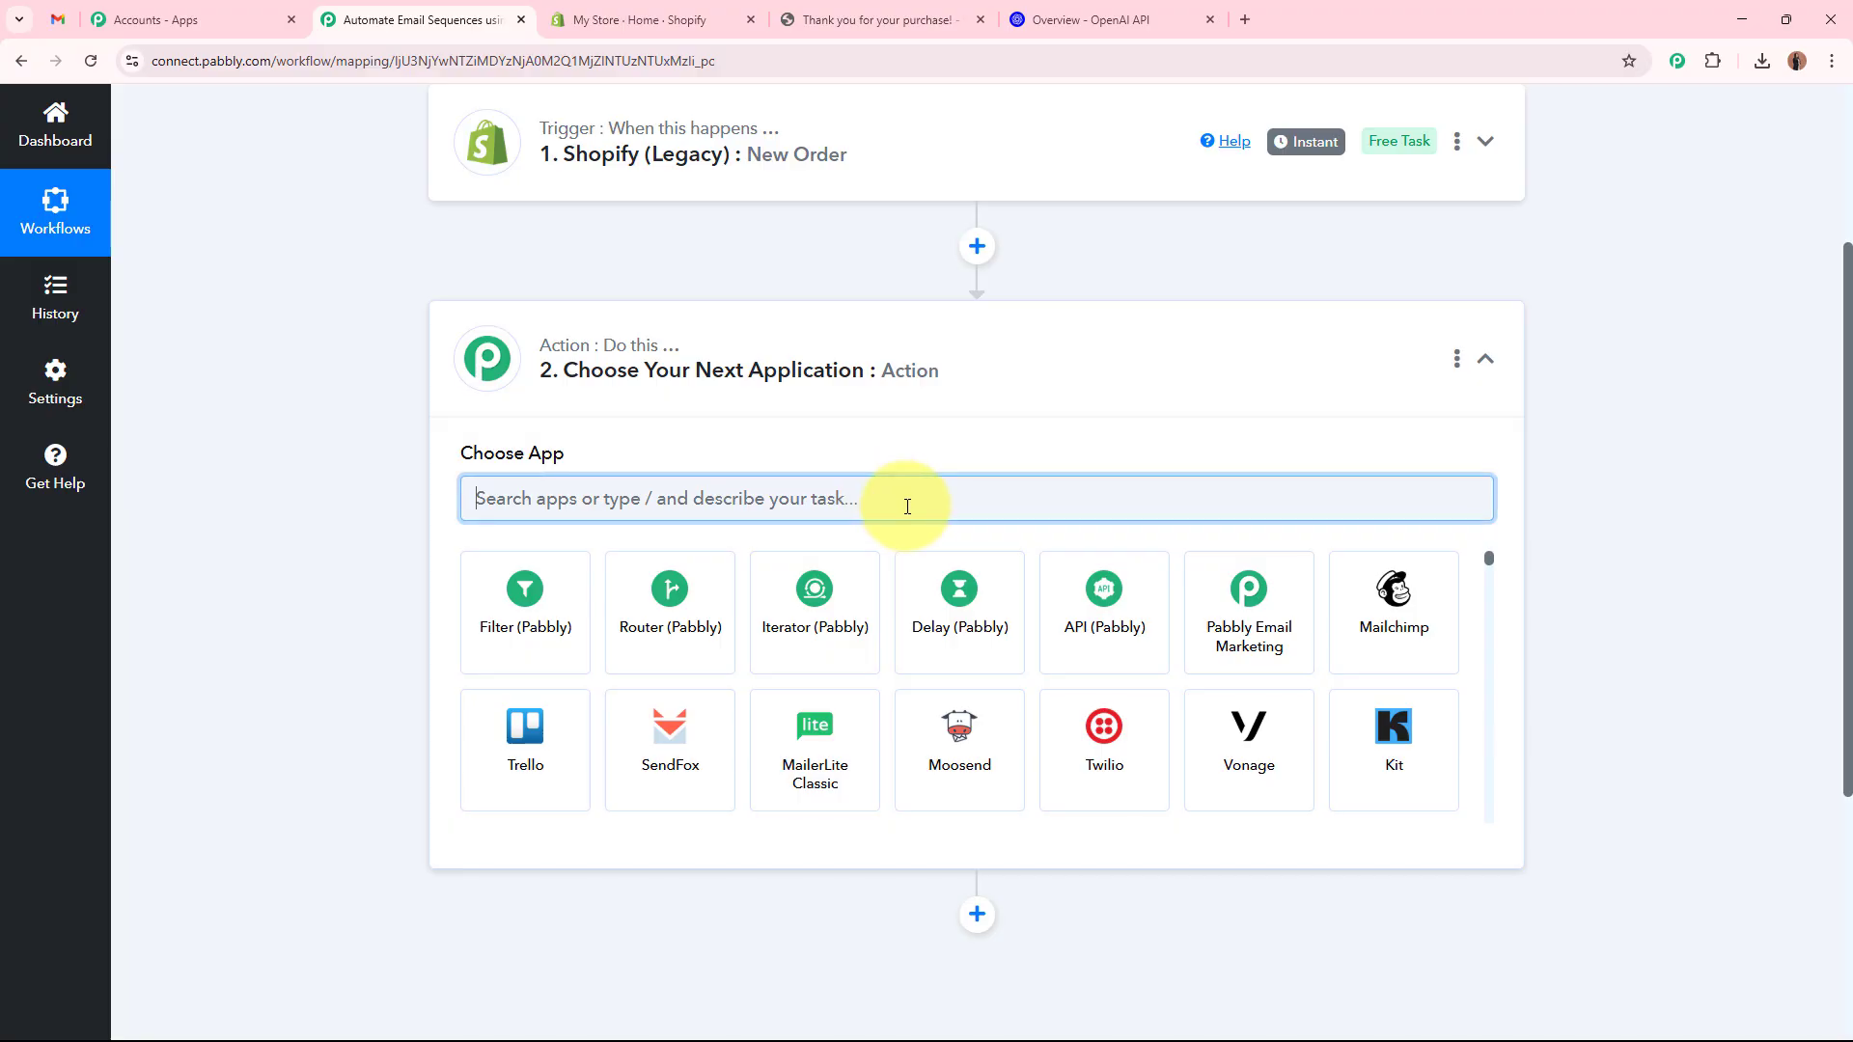
type("Open")
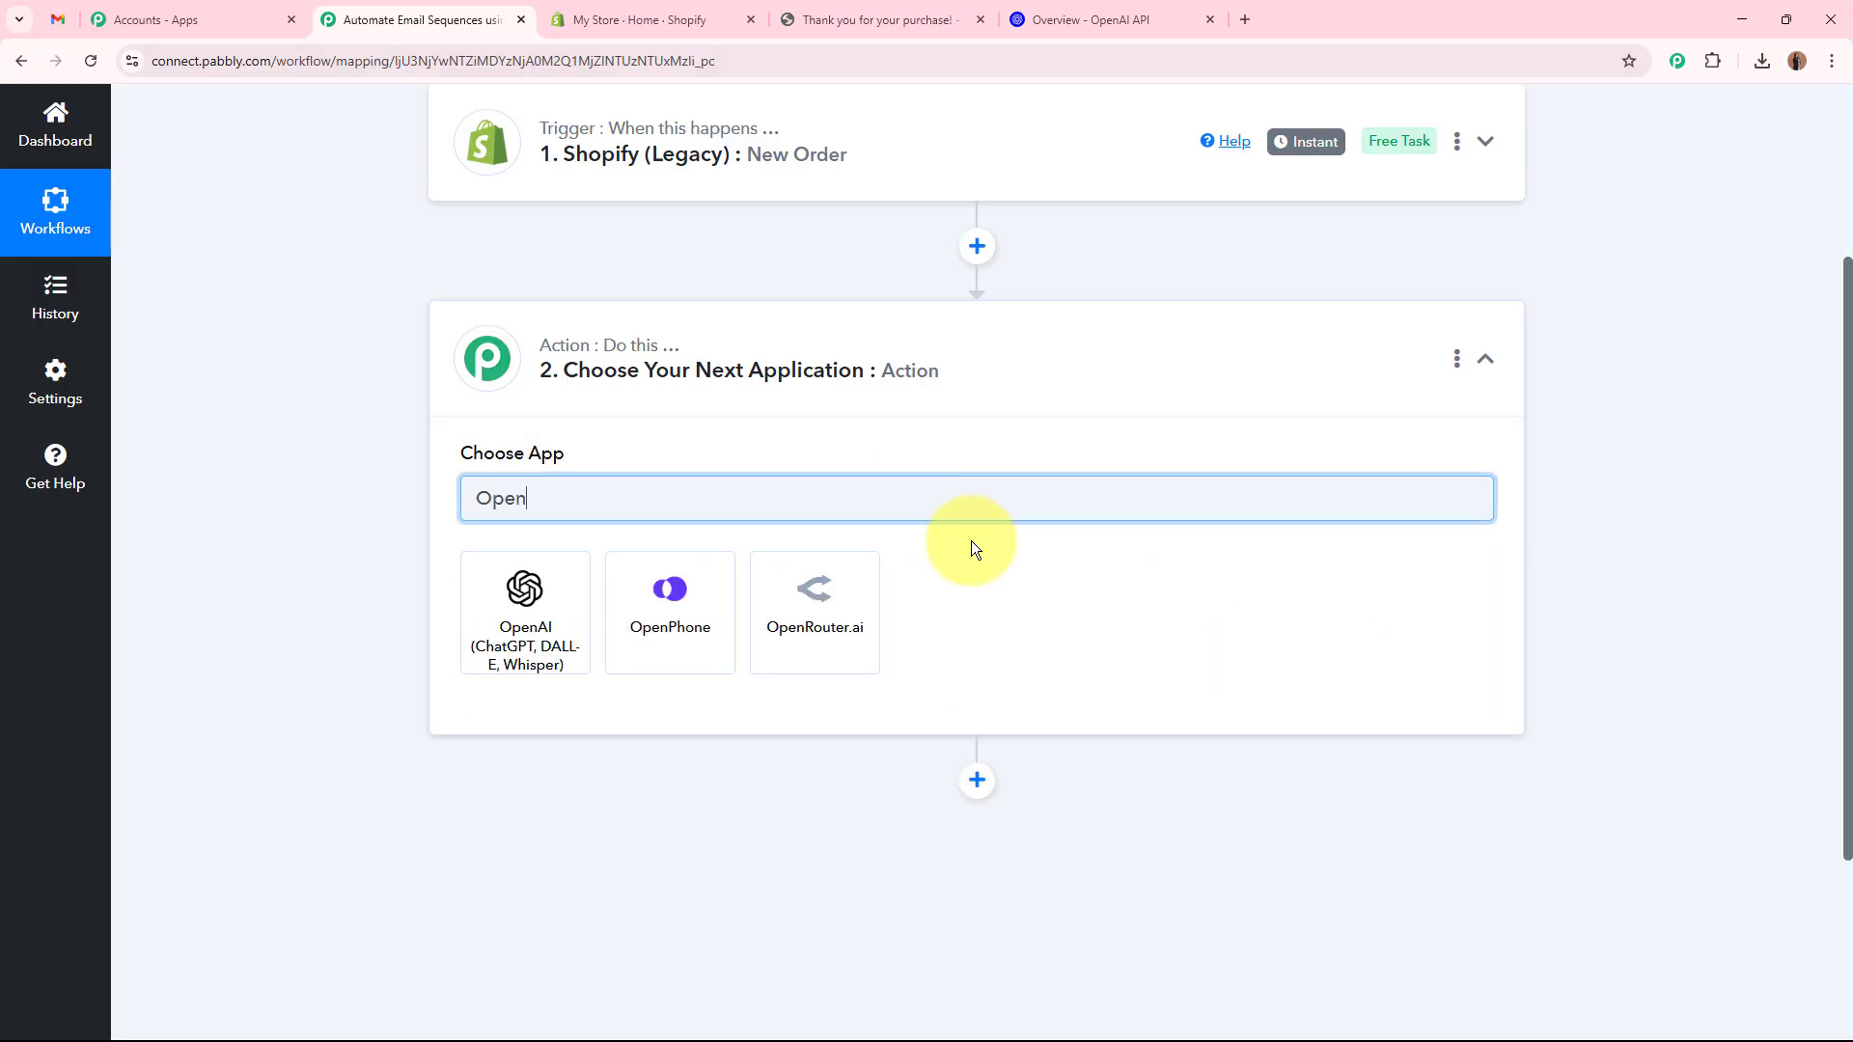
left_click(515, 618)
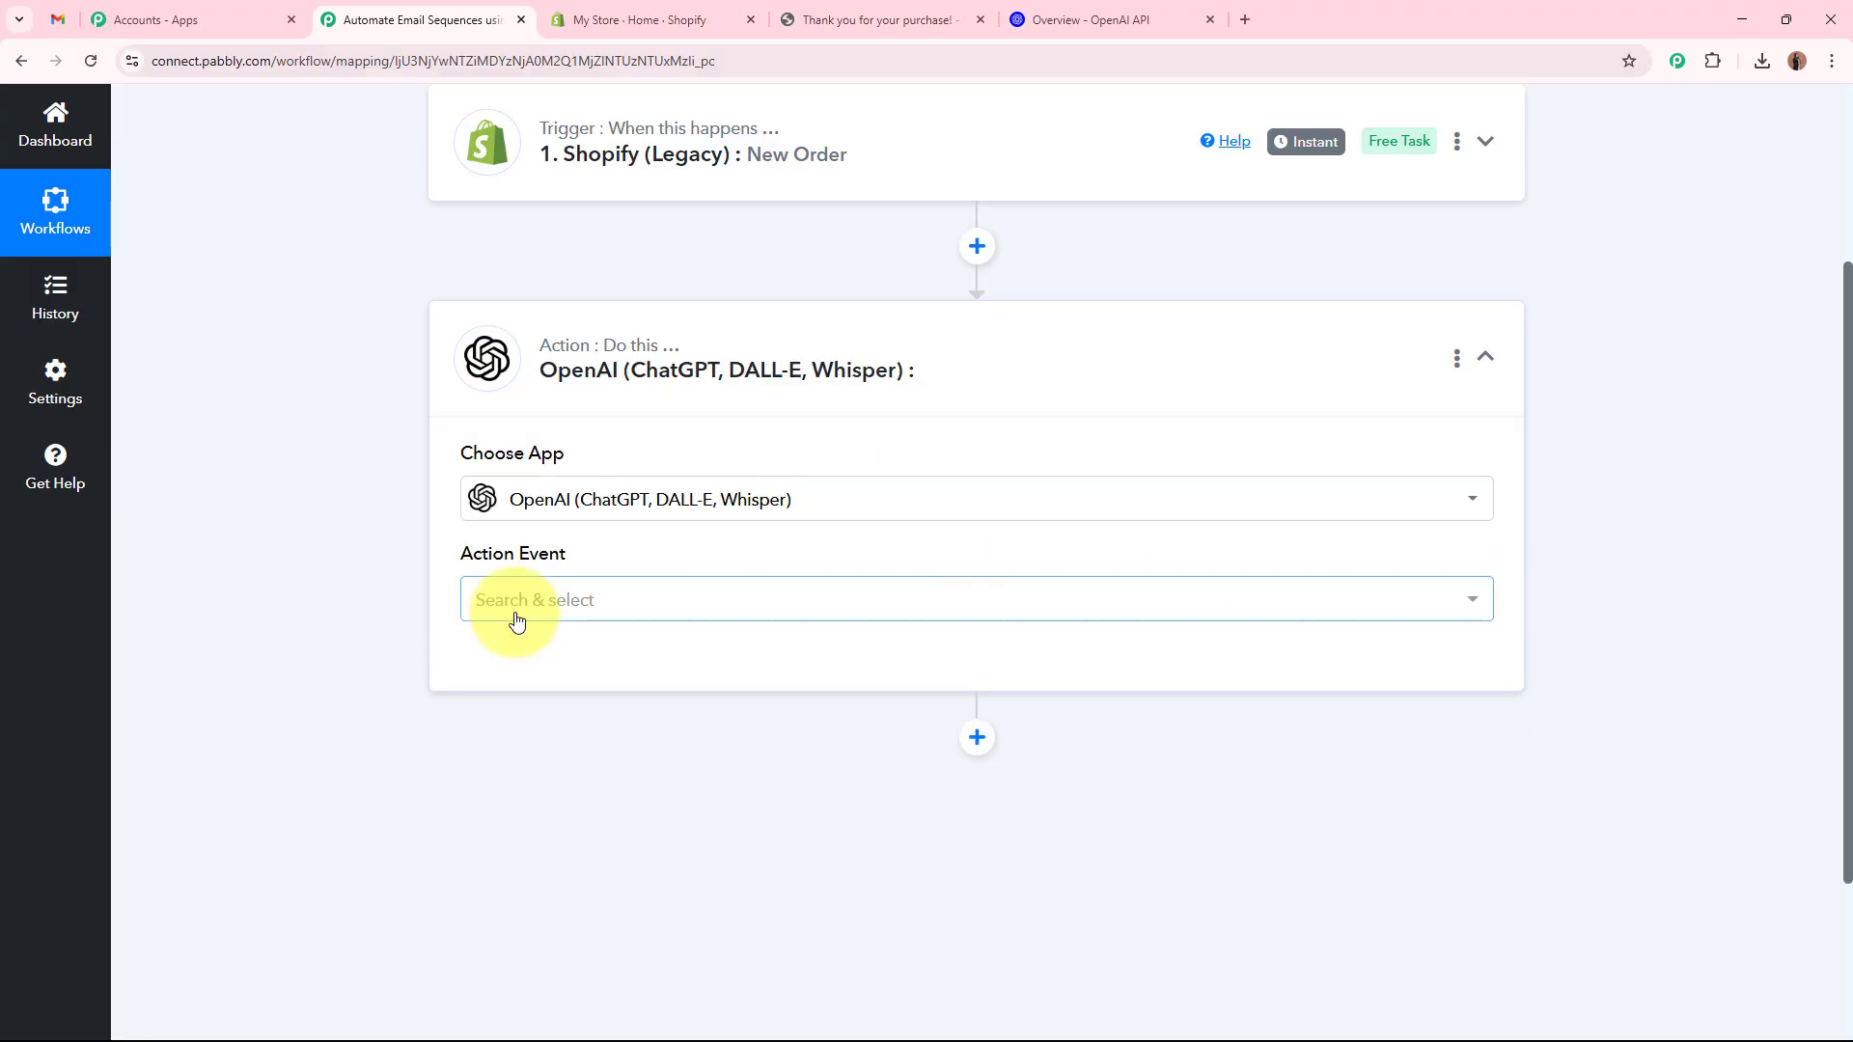
left_click(523, 603)
left_click(704, 254)
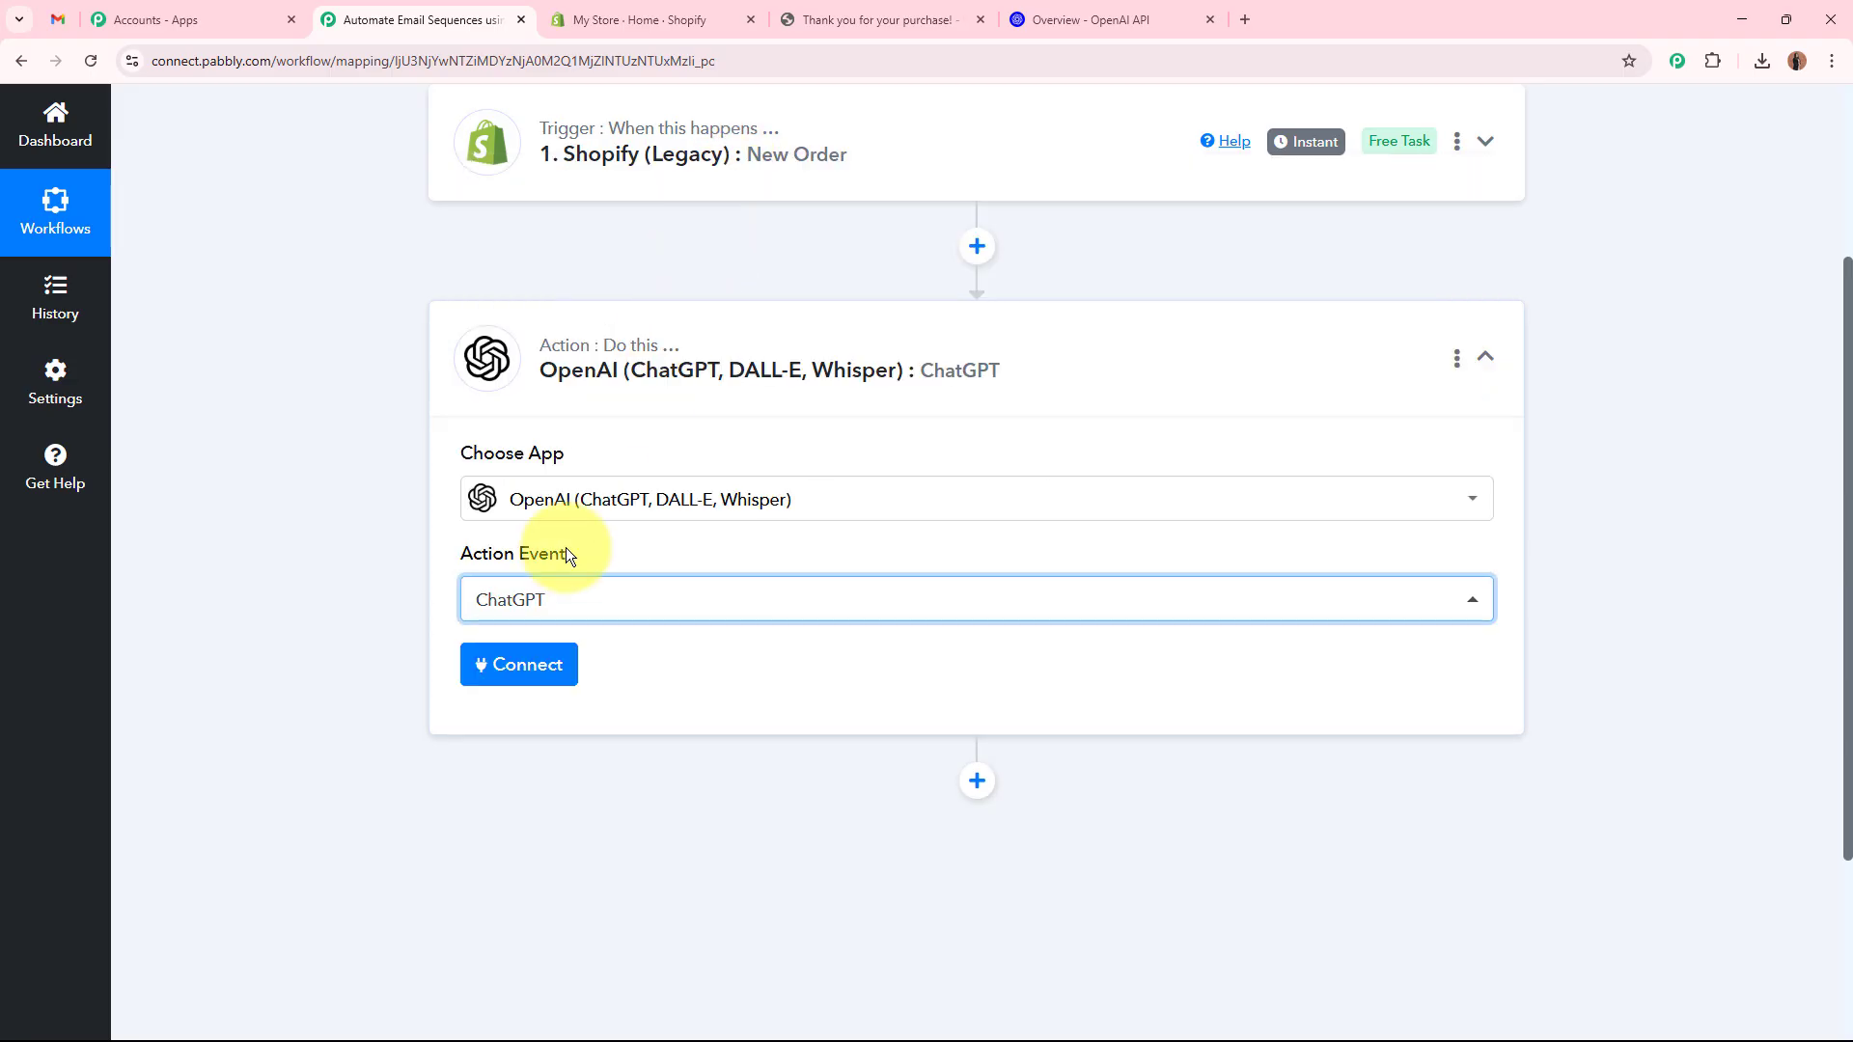
Start a new OpenAI connection and, on OpenAI's API keys page, create a secret key named Test Token in the Default project.
left_click(556, 682)
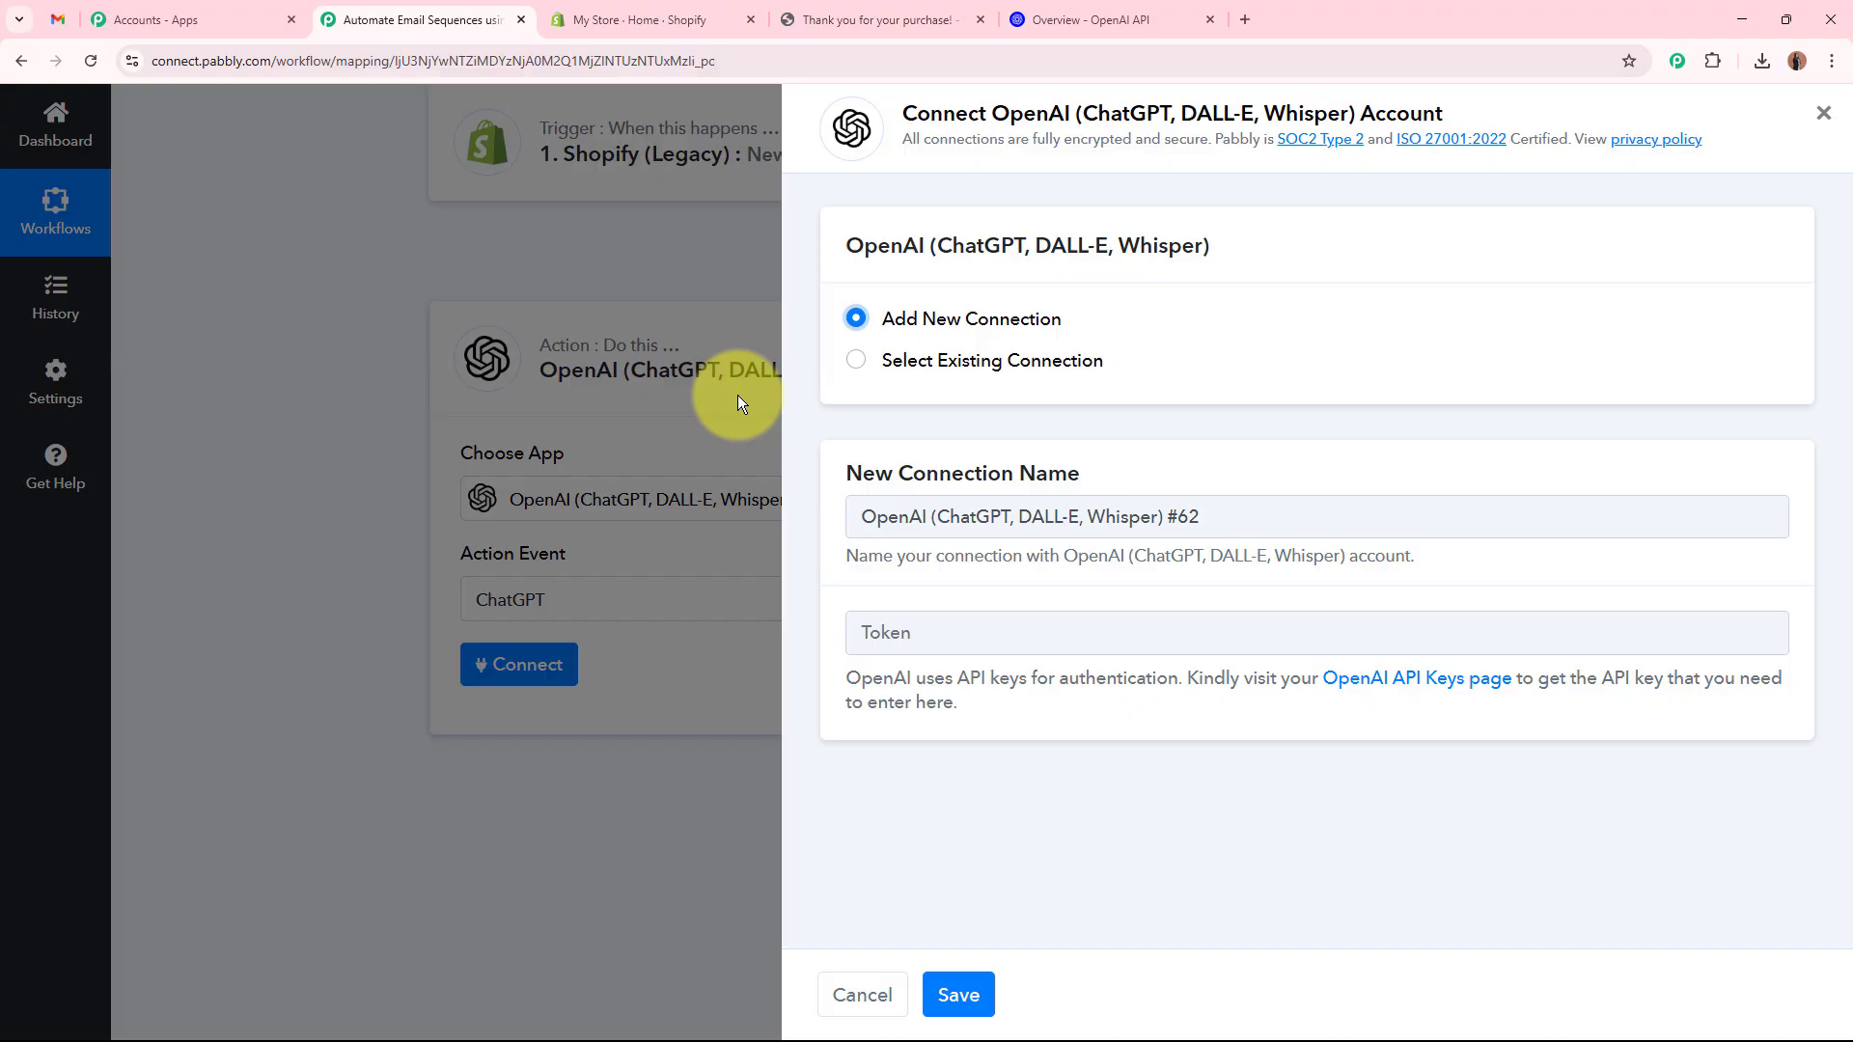
left_click(1459, 688)
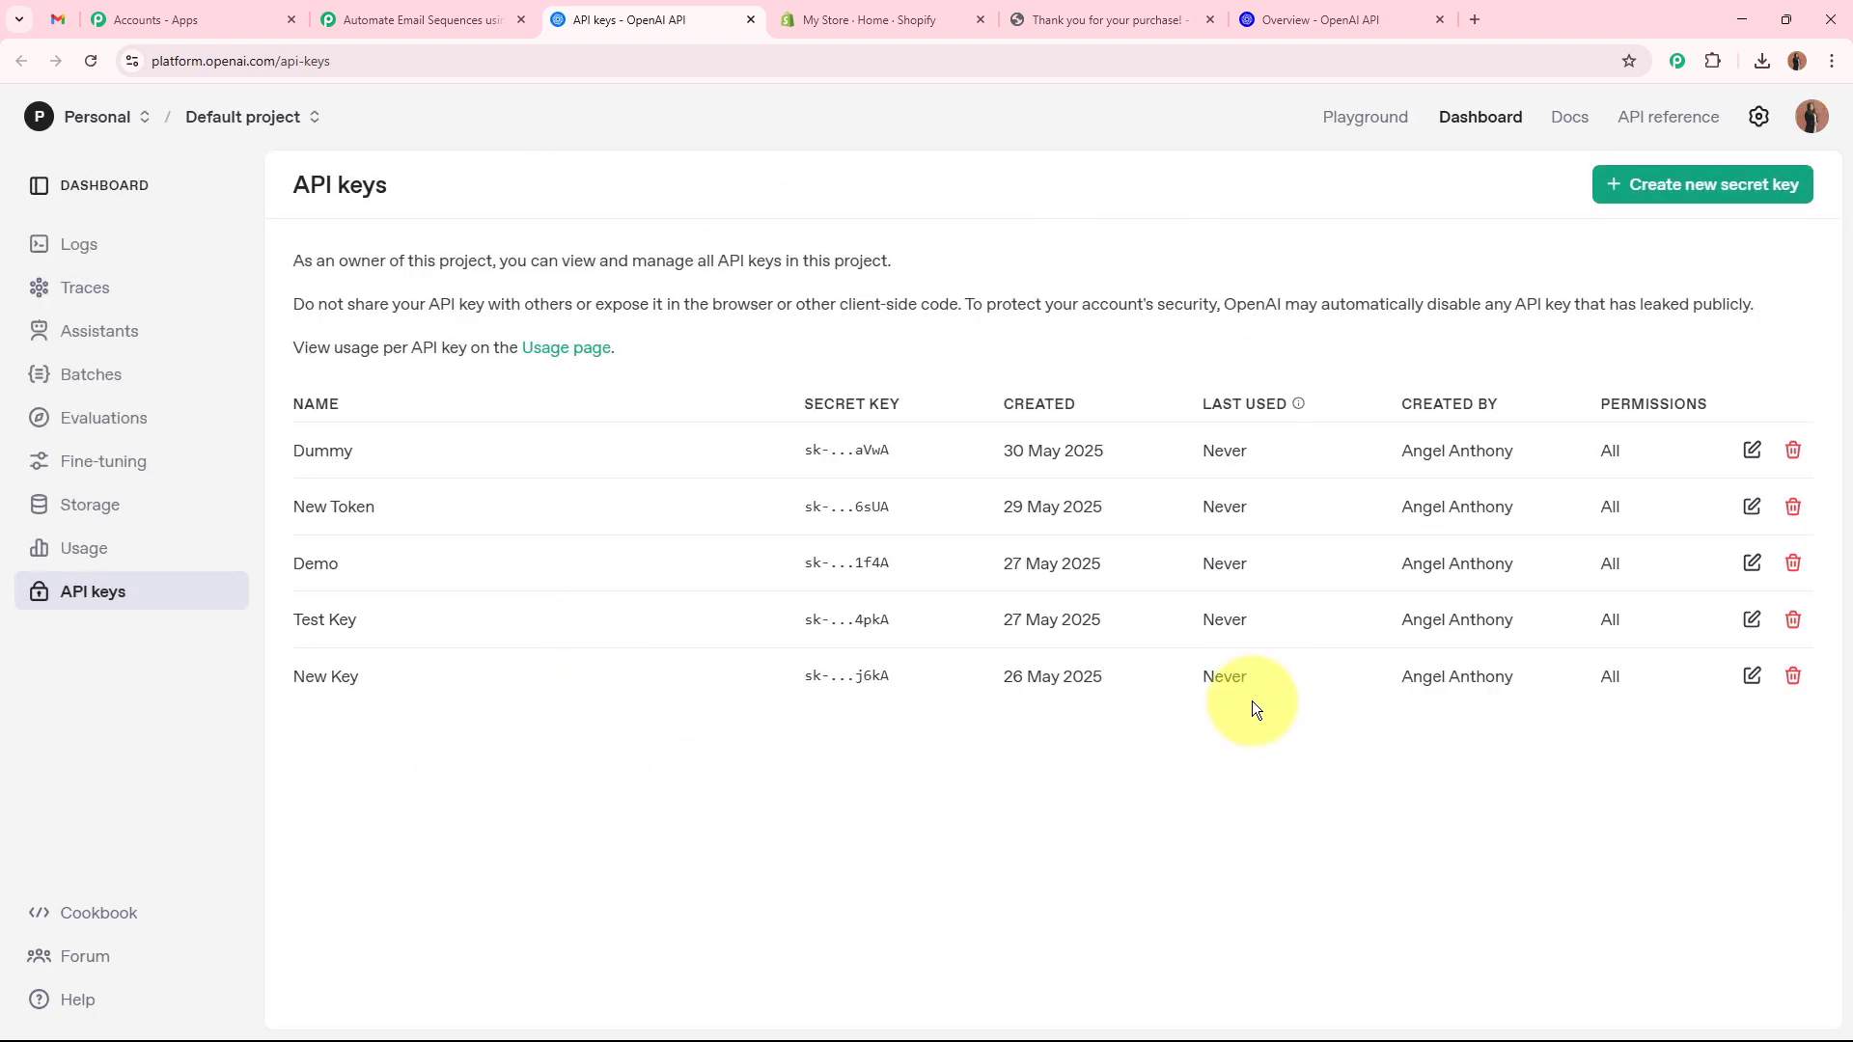
left_click(1698, 184)
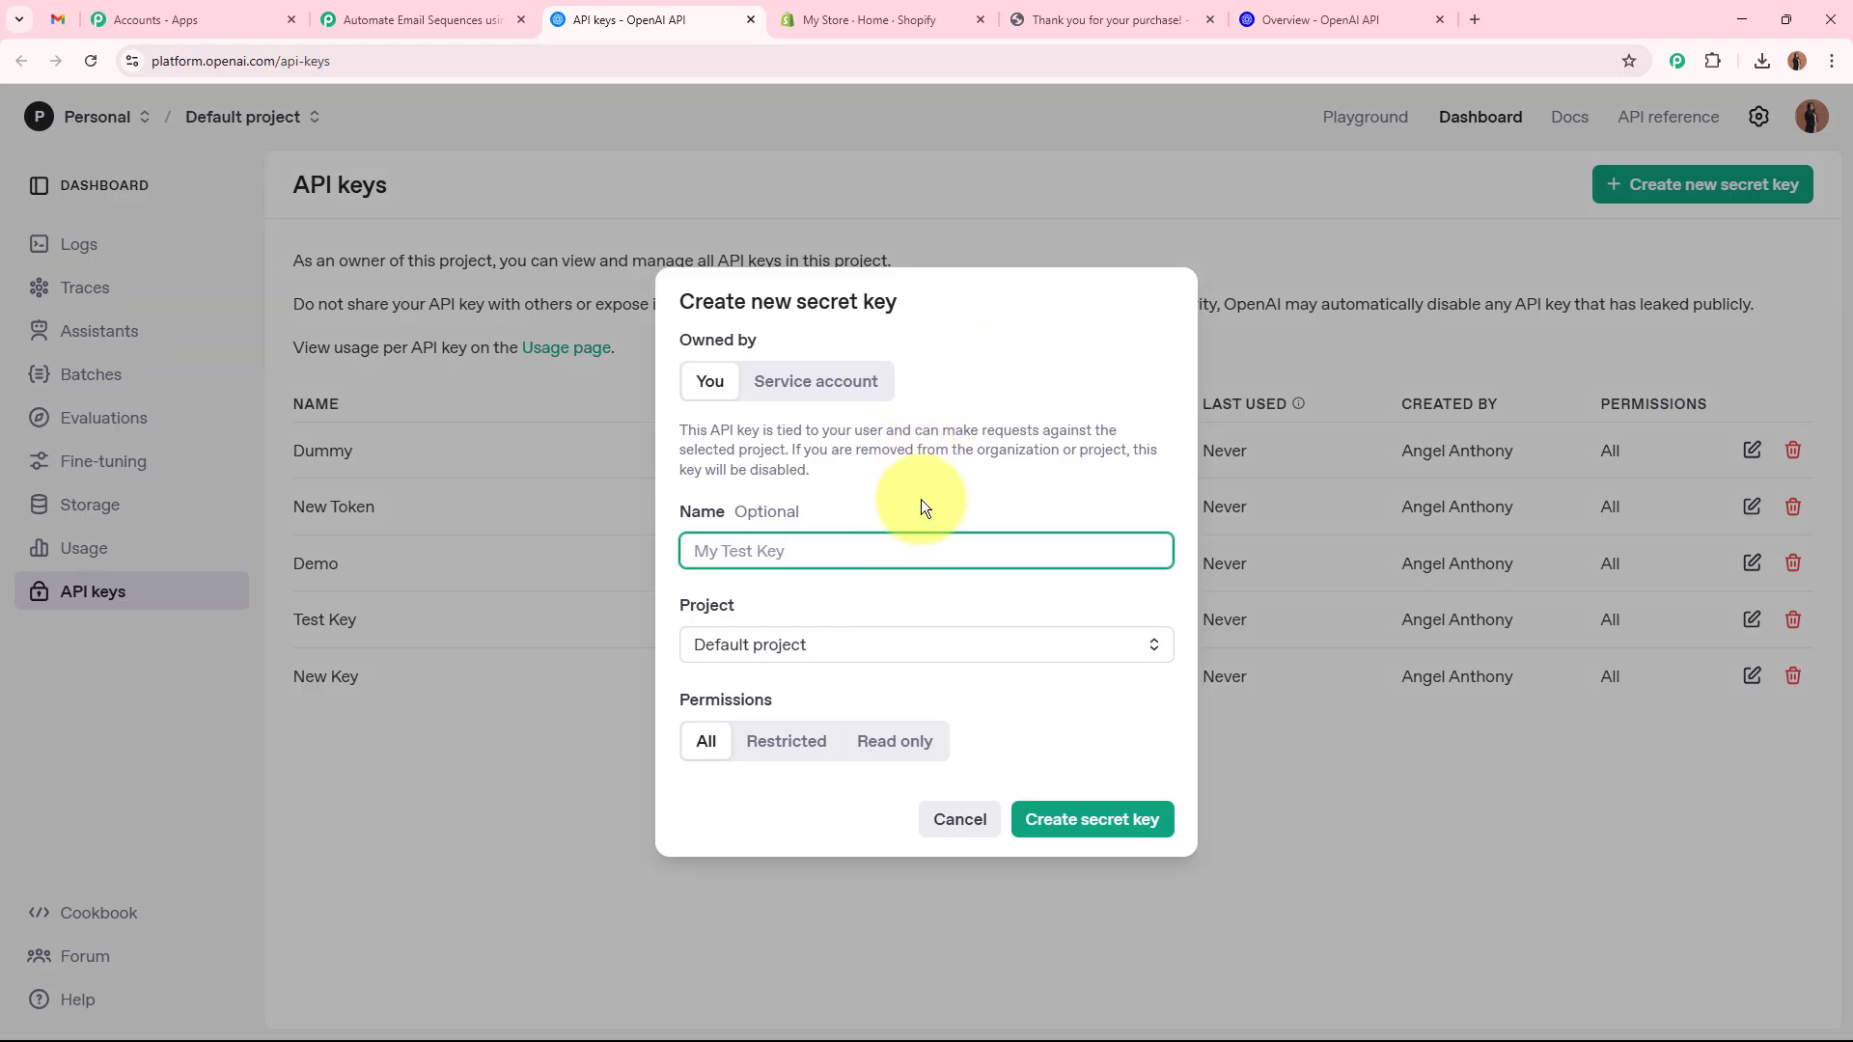
type("Test Token")
left_click(854, 645)
left_click(830, 695)
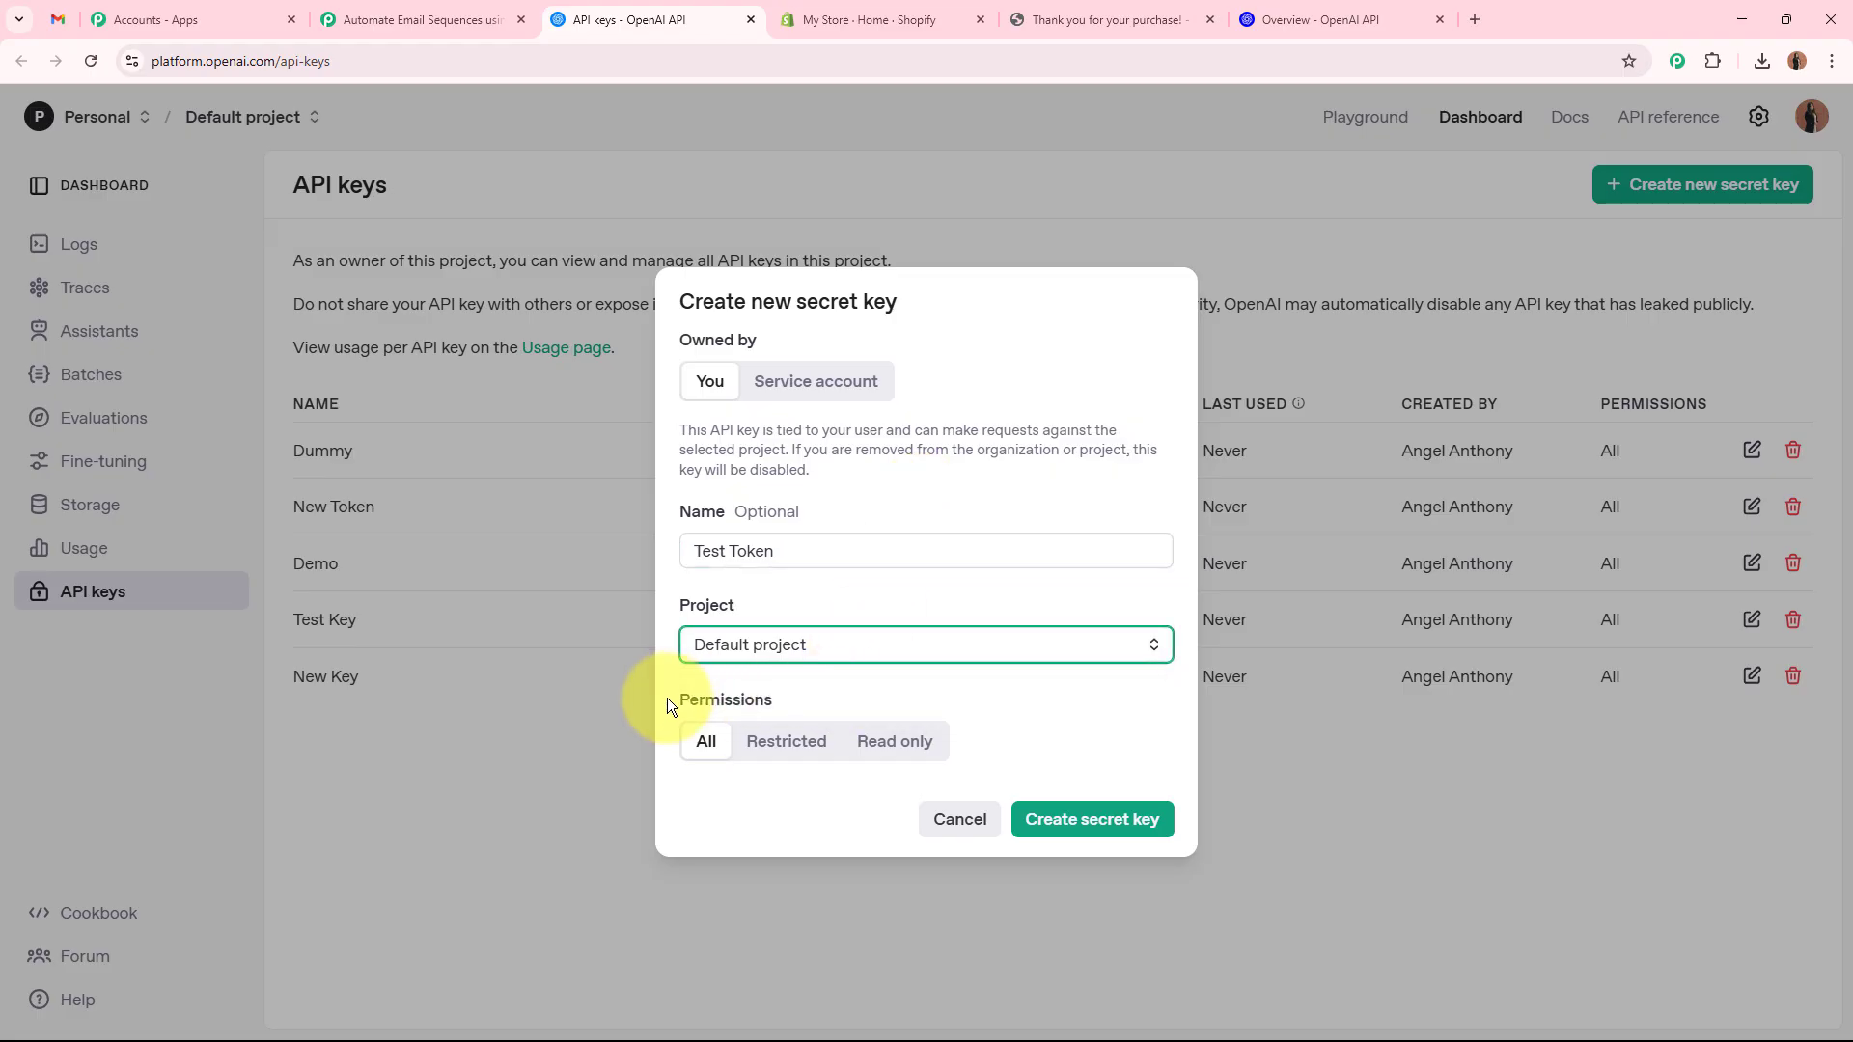
left_click(1101, 822)
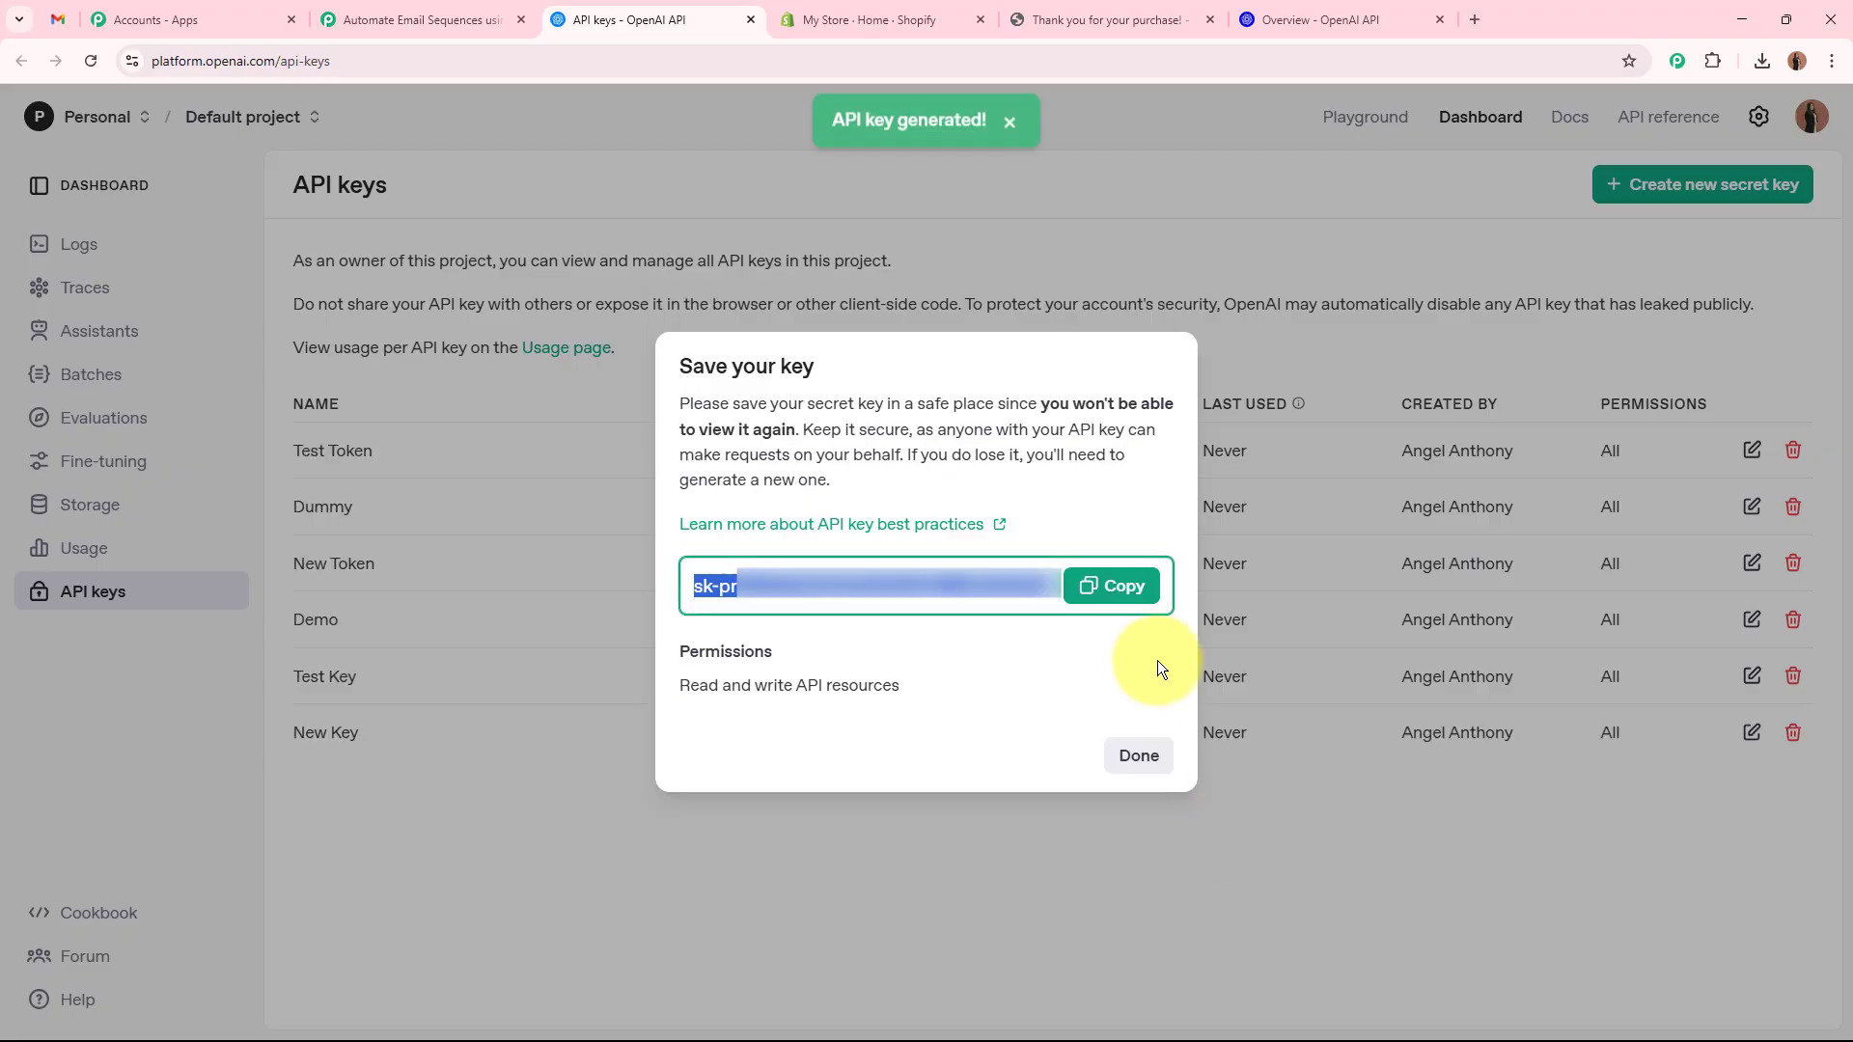
Copy the generated API key into the Token field of the new OpenAI connection in Pabbly Connect and save the connection.
left_click(1110, 586)
left_click(415, 19)
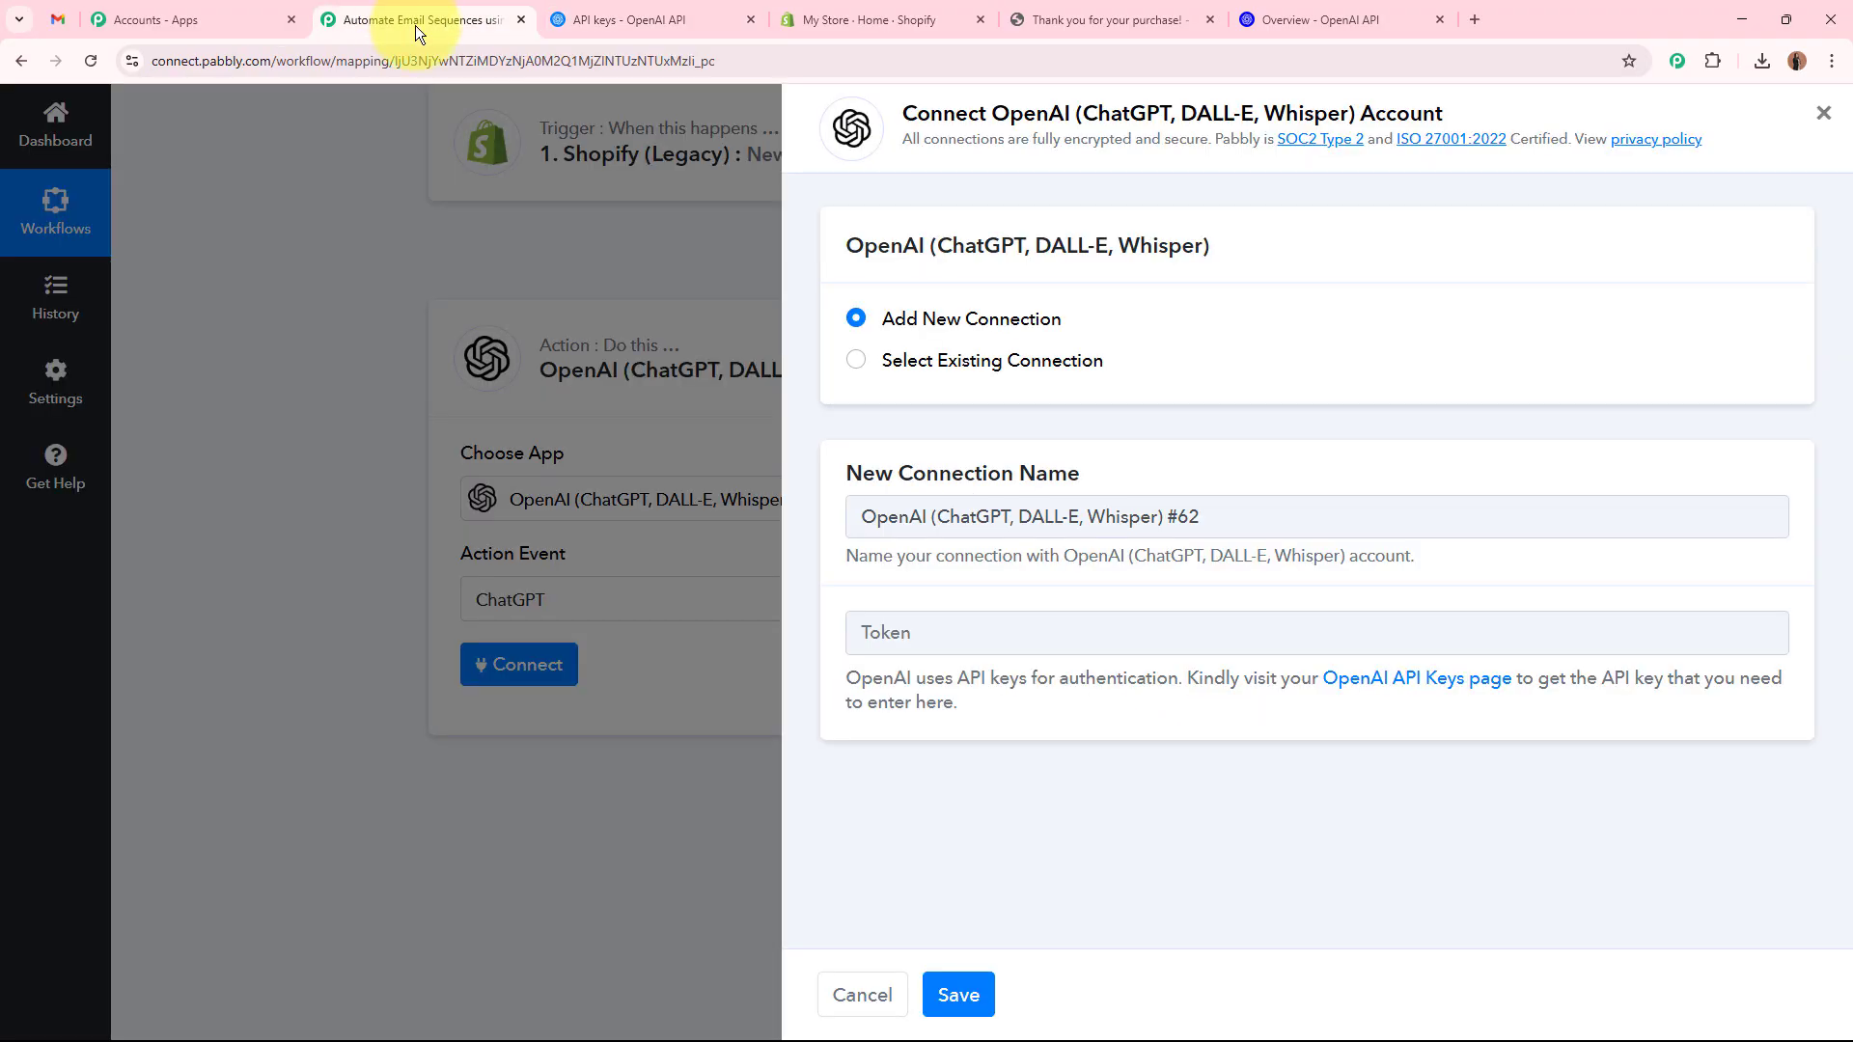
left_click(1052, 632)
key("ctrl+v")
left_click(965, 994)
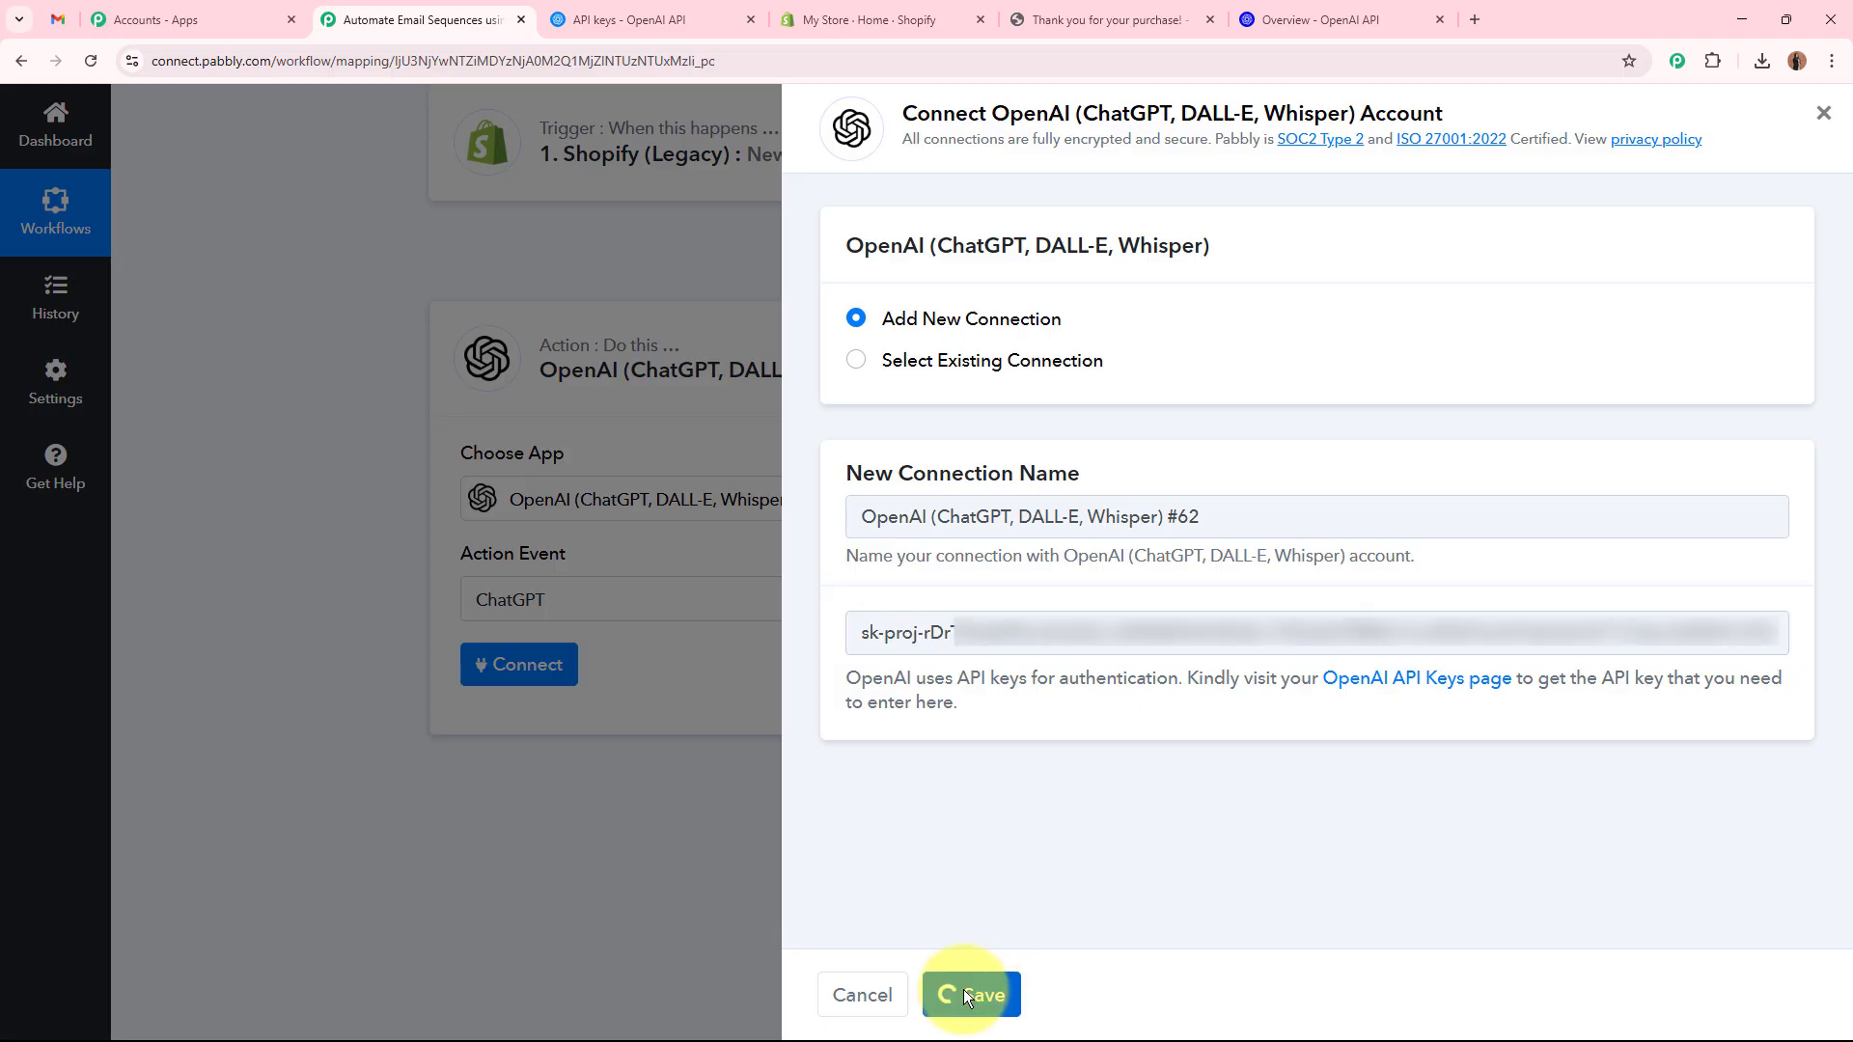
Set the ChatGPT action's AI model to gpt-4o-mini.
scroll(1687, 614, "down", 1)
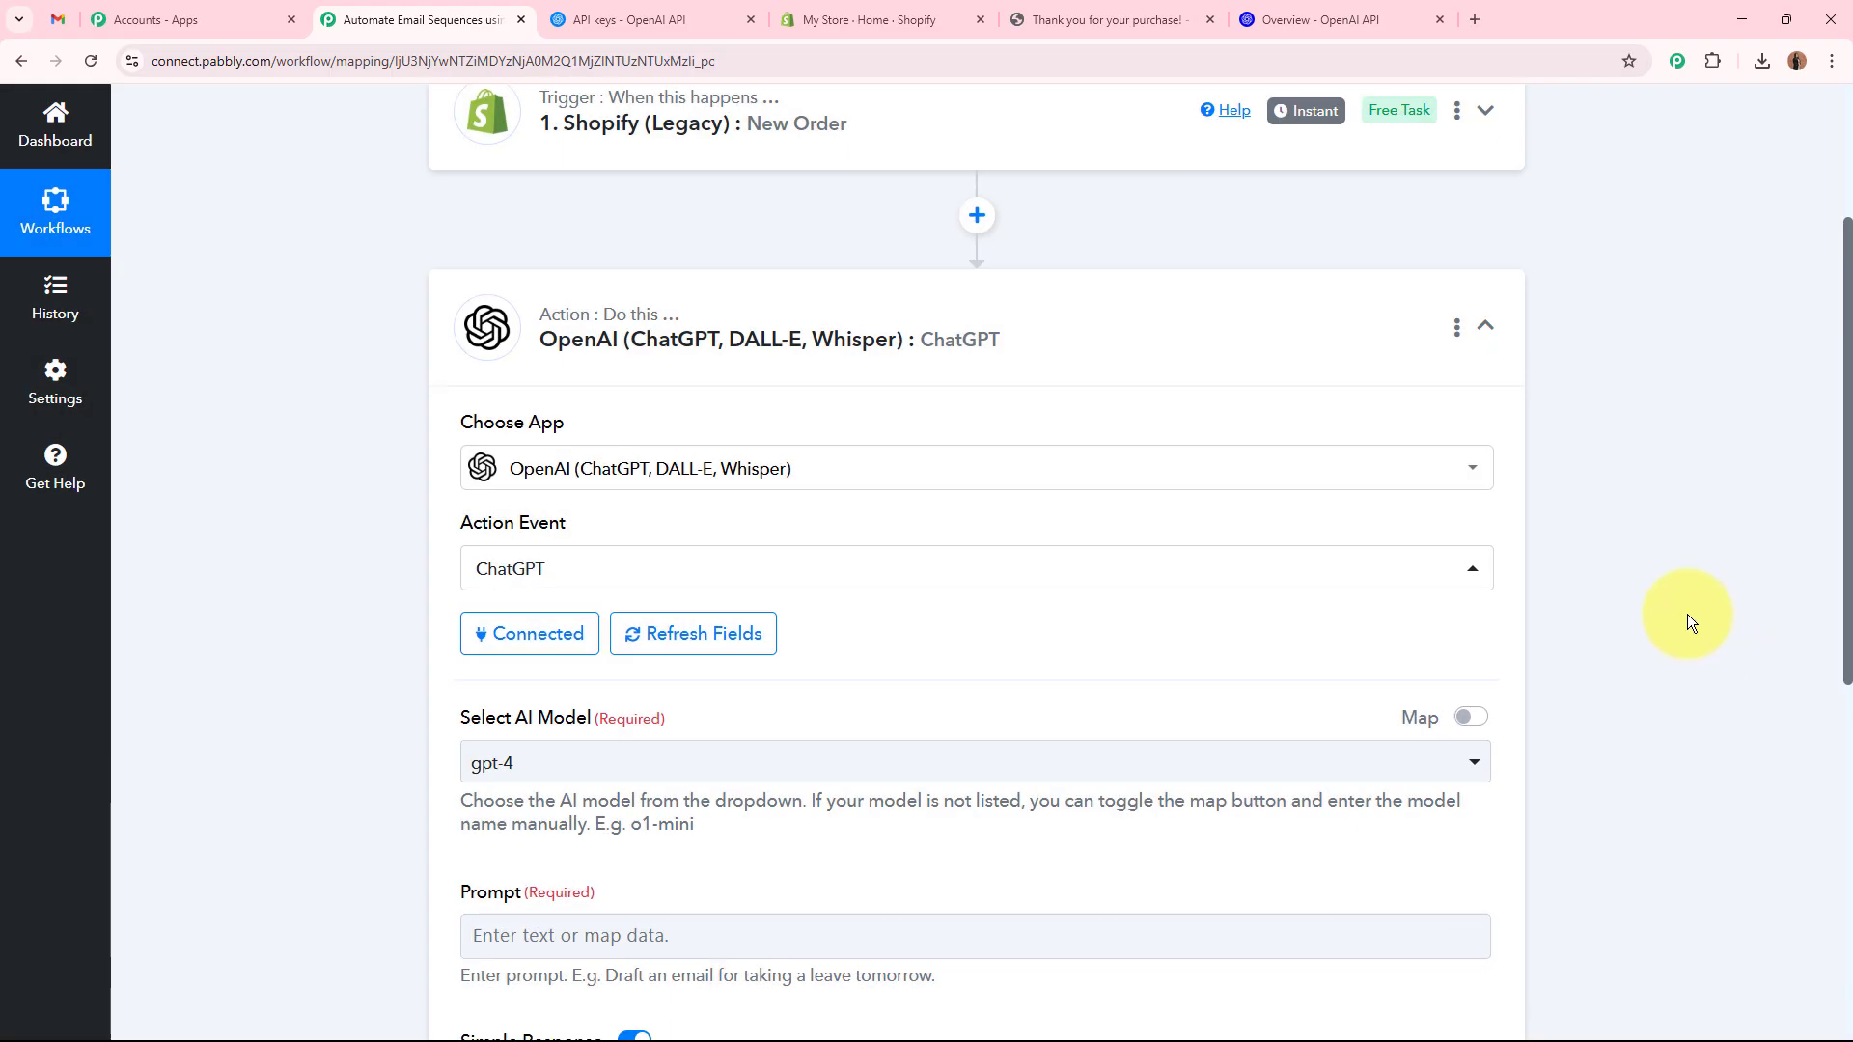
scroll(1686, 614, "down", 4)
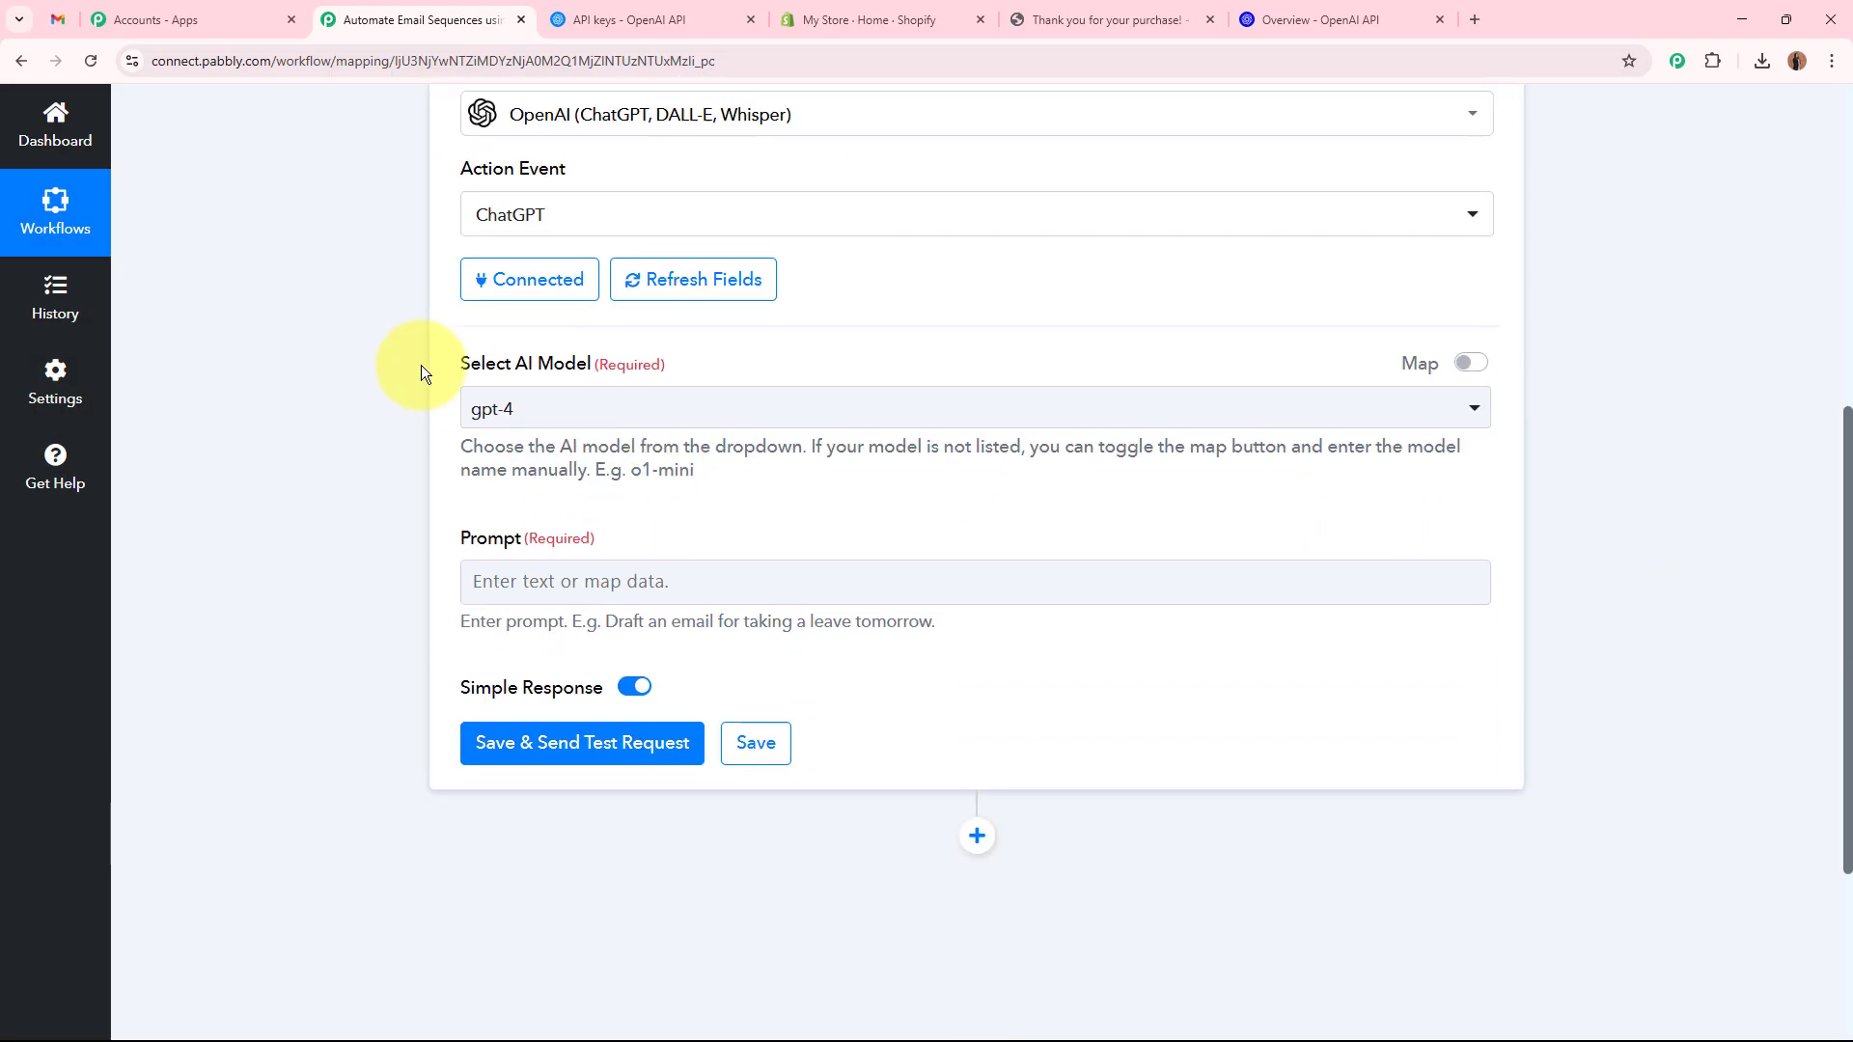
left_click_drag(700, 362, 379, 409)
left_click(381, 409)
left_click(598, 425)
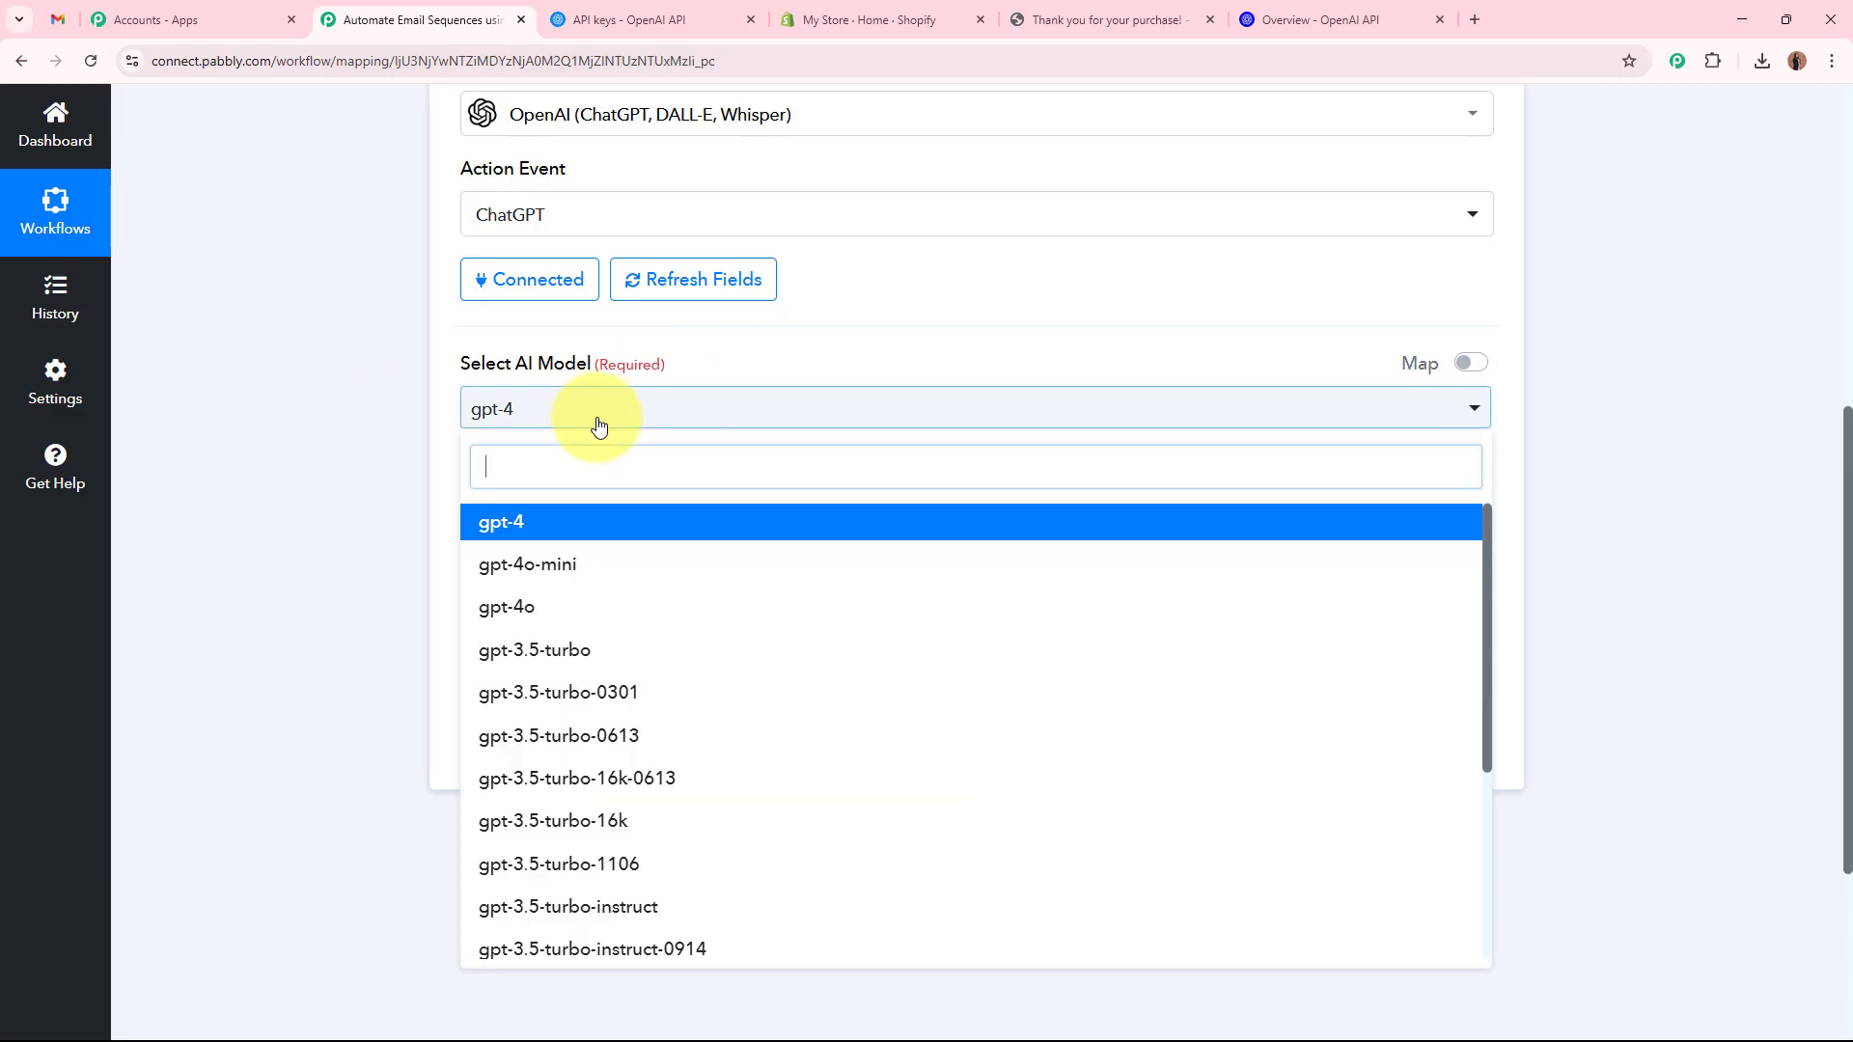
left_click(588, 567)
left_click(610, 425)
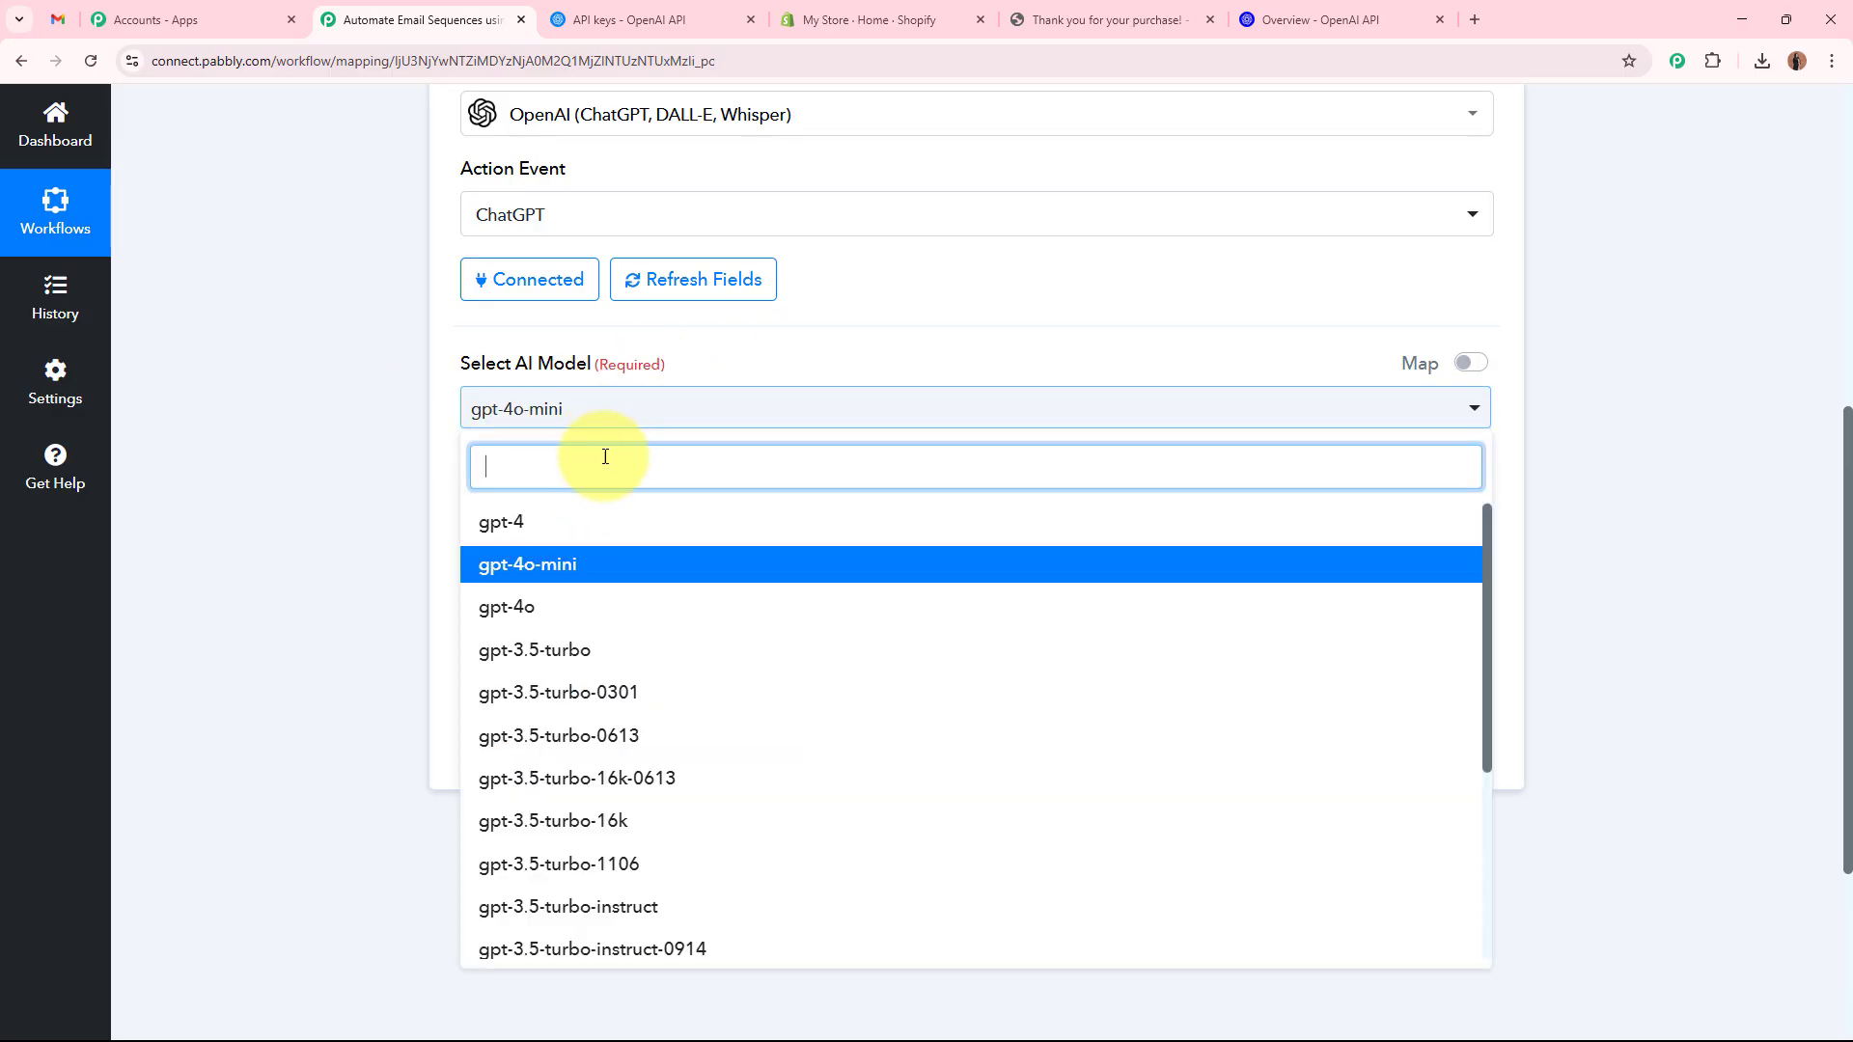
scroll(724, 757, "down", 5)
left_click(316, 604)
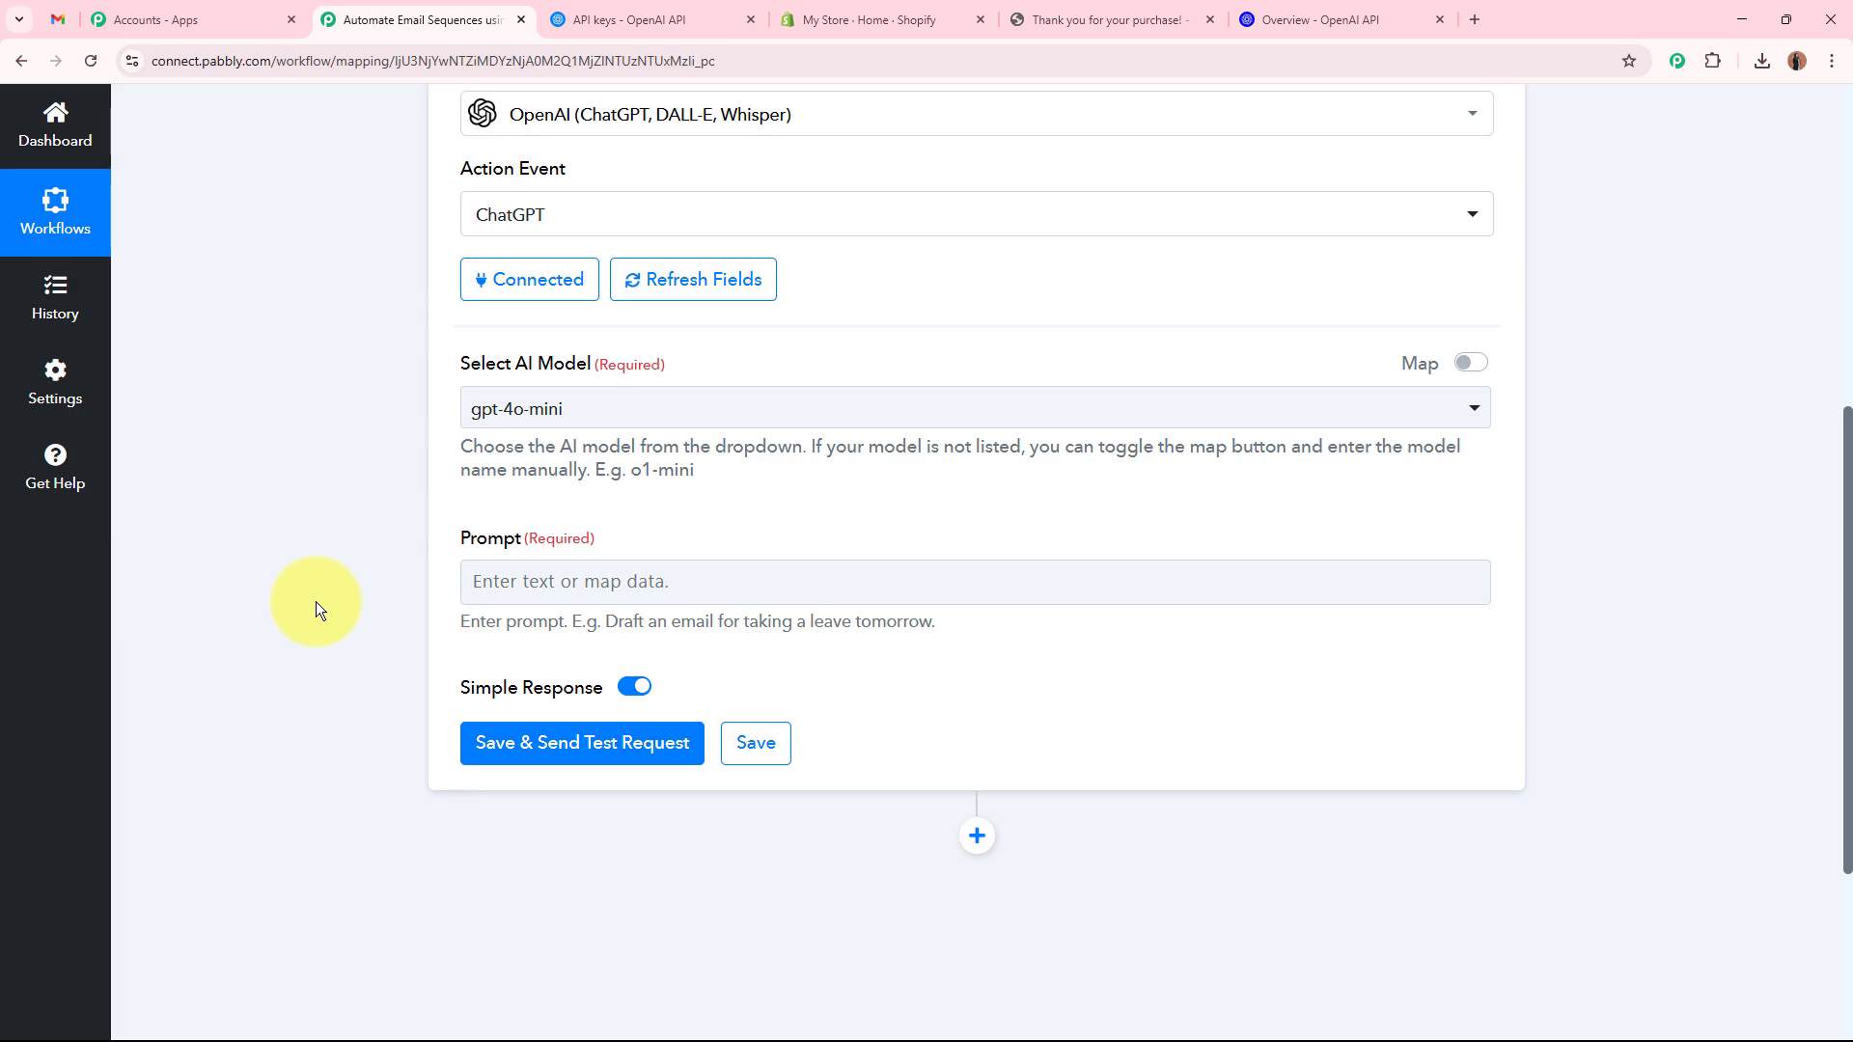
Paste the prepared fashion-brand copywriter prompt into the Prompt field, requesting Thank You, Style Tips and Loyalty & Offer emails as JSON.
scroll(316, 595, "down", 3)
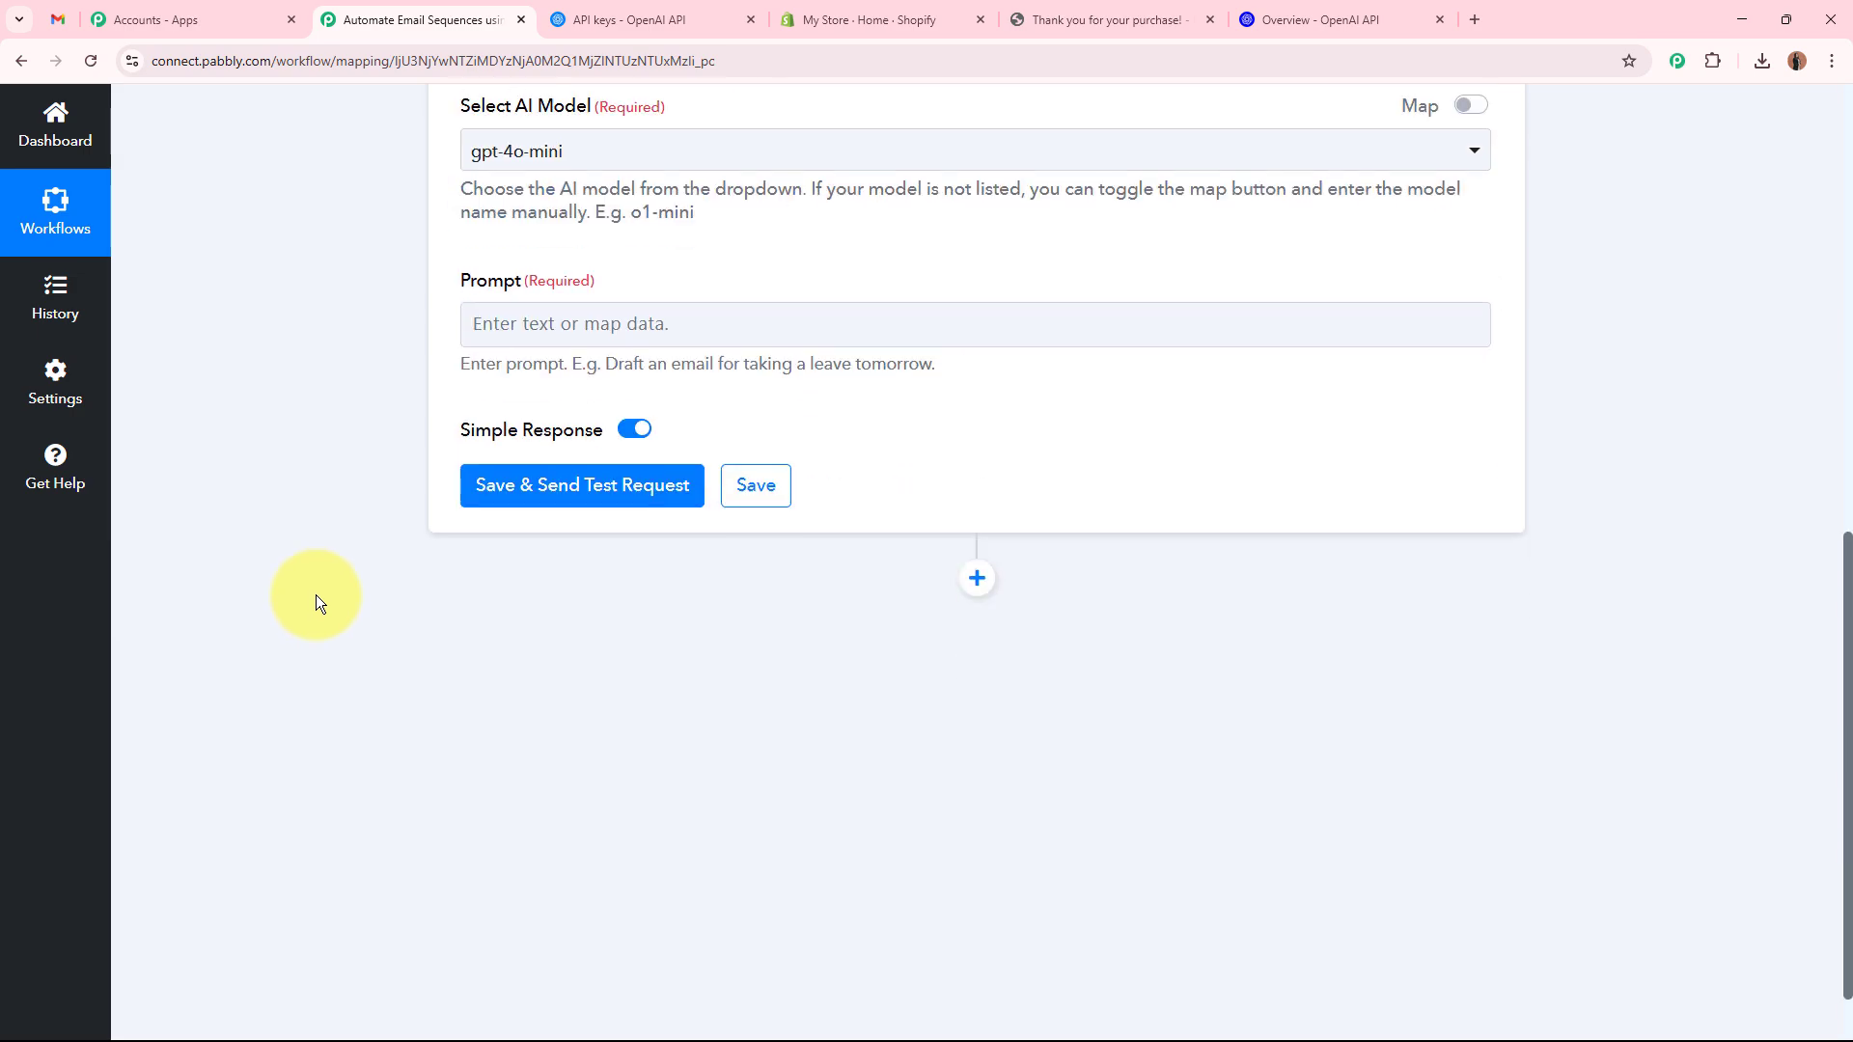
left_click_drag(508, 281, 353, 342)
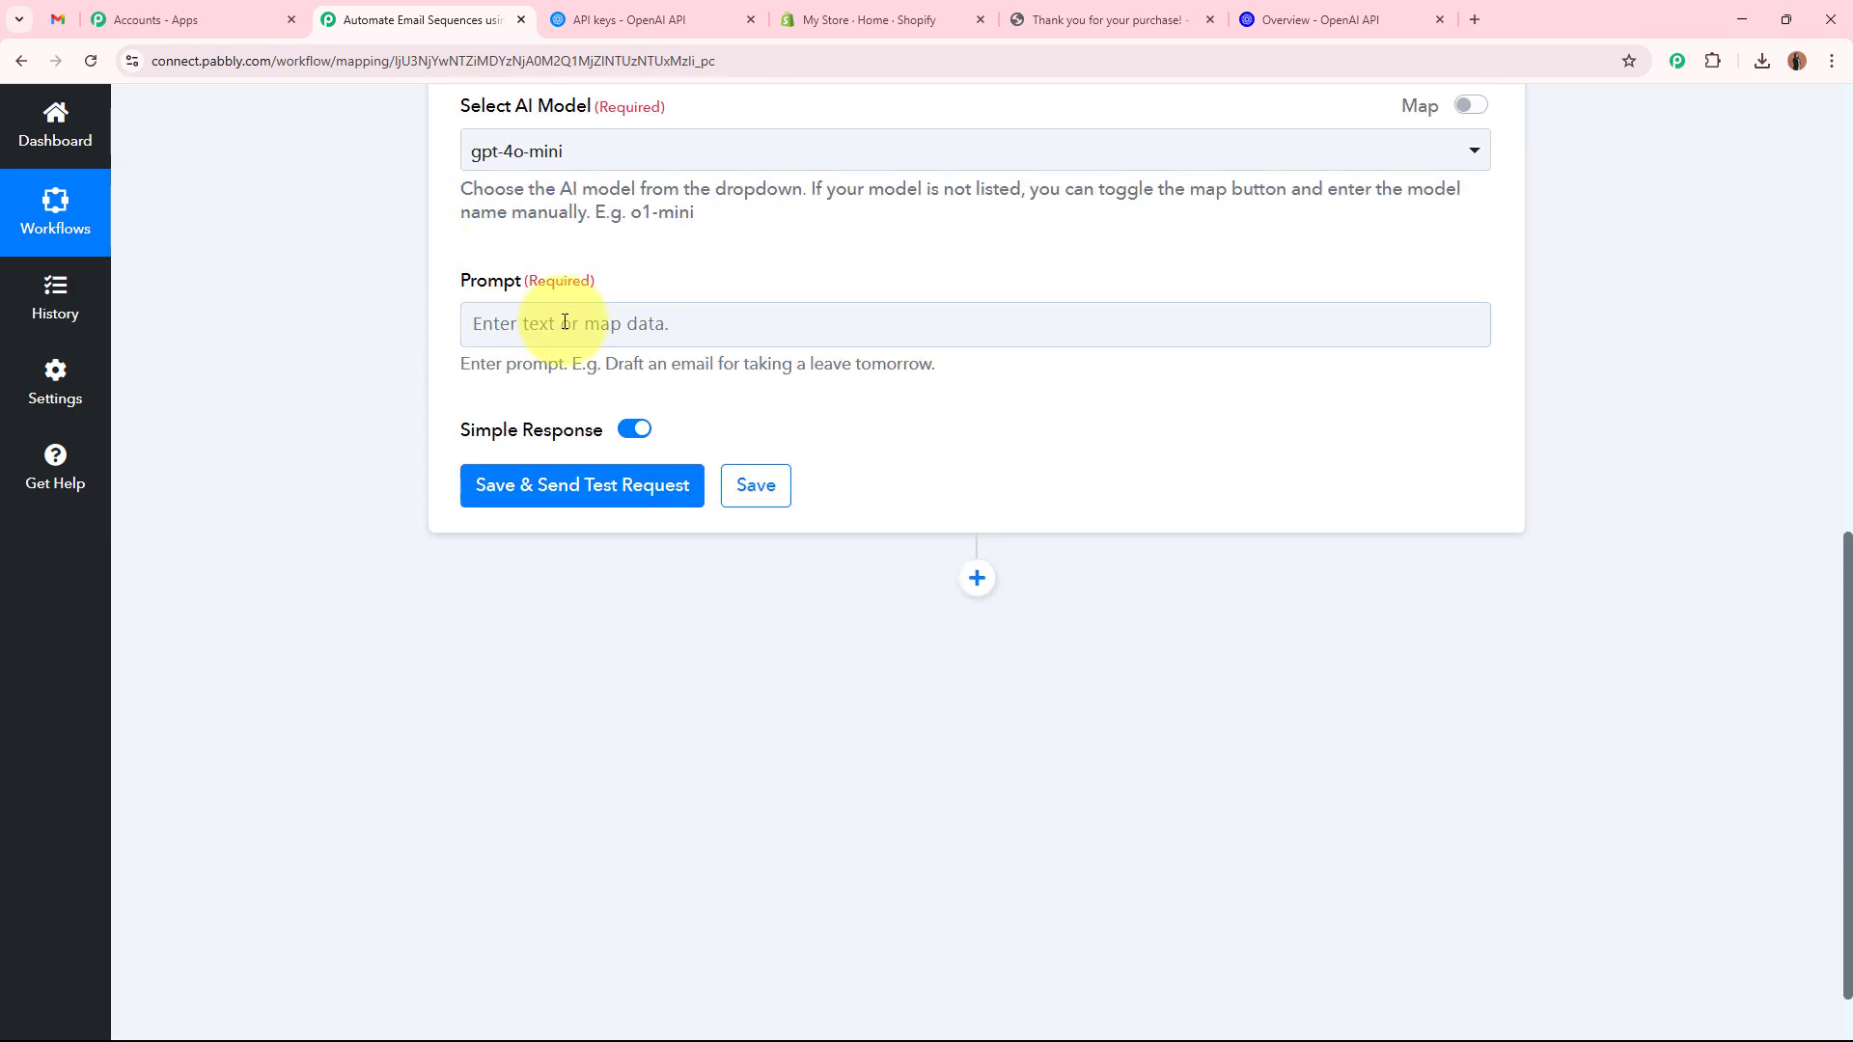
left_click(656, 324)
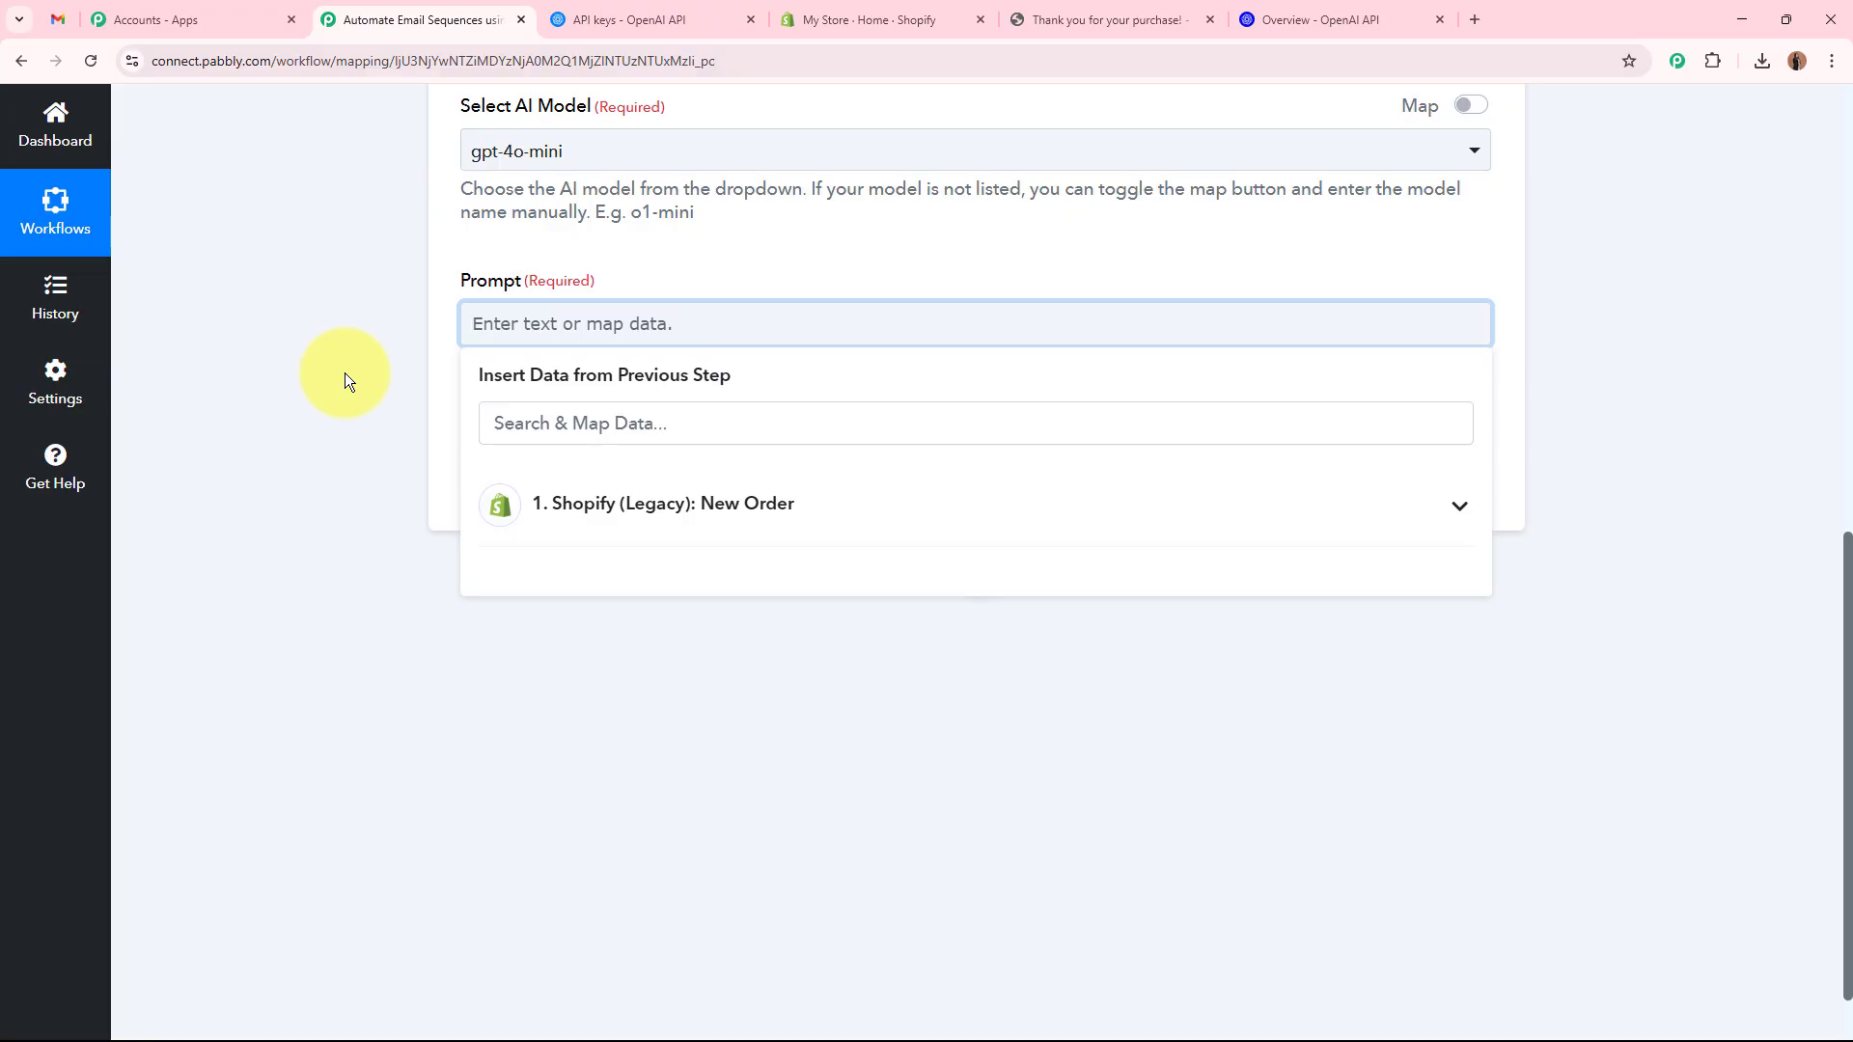
key("ctrl+v")
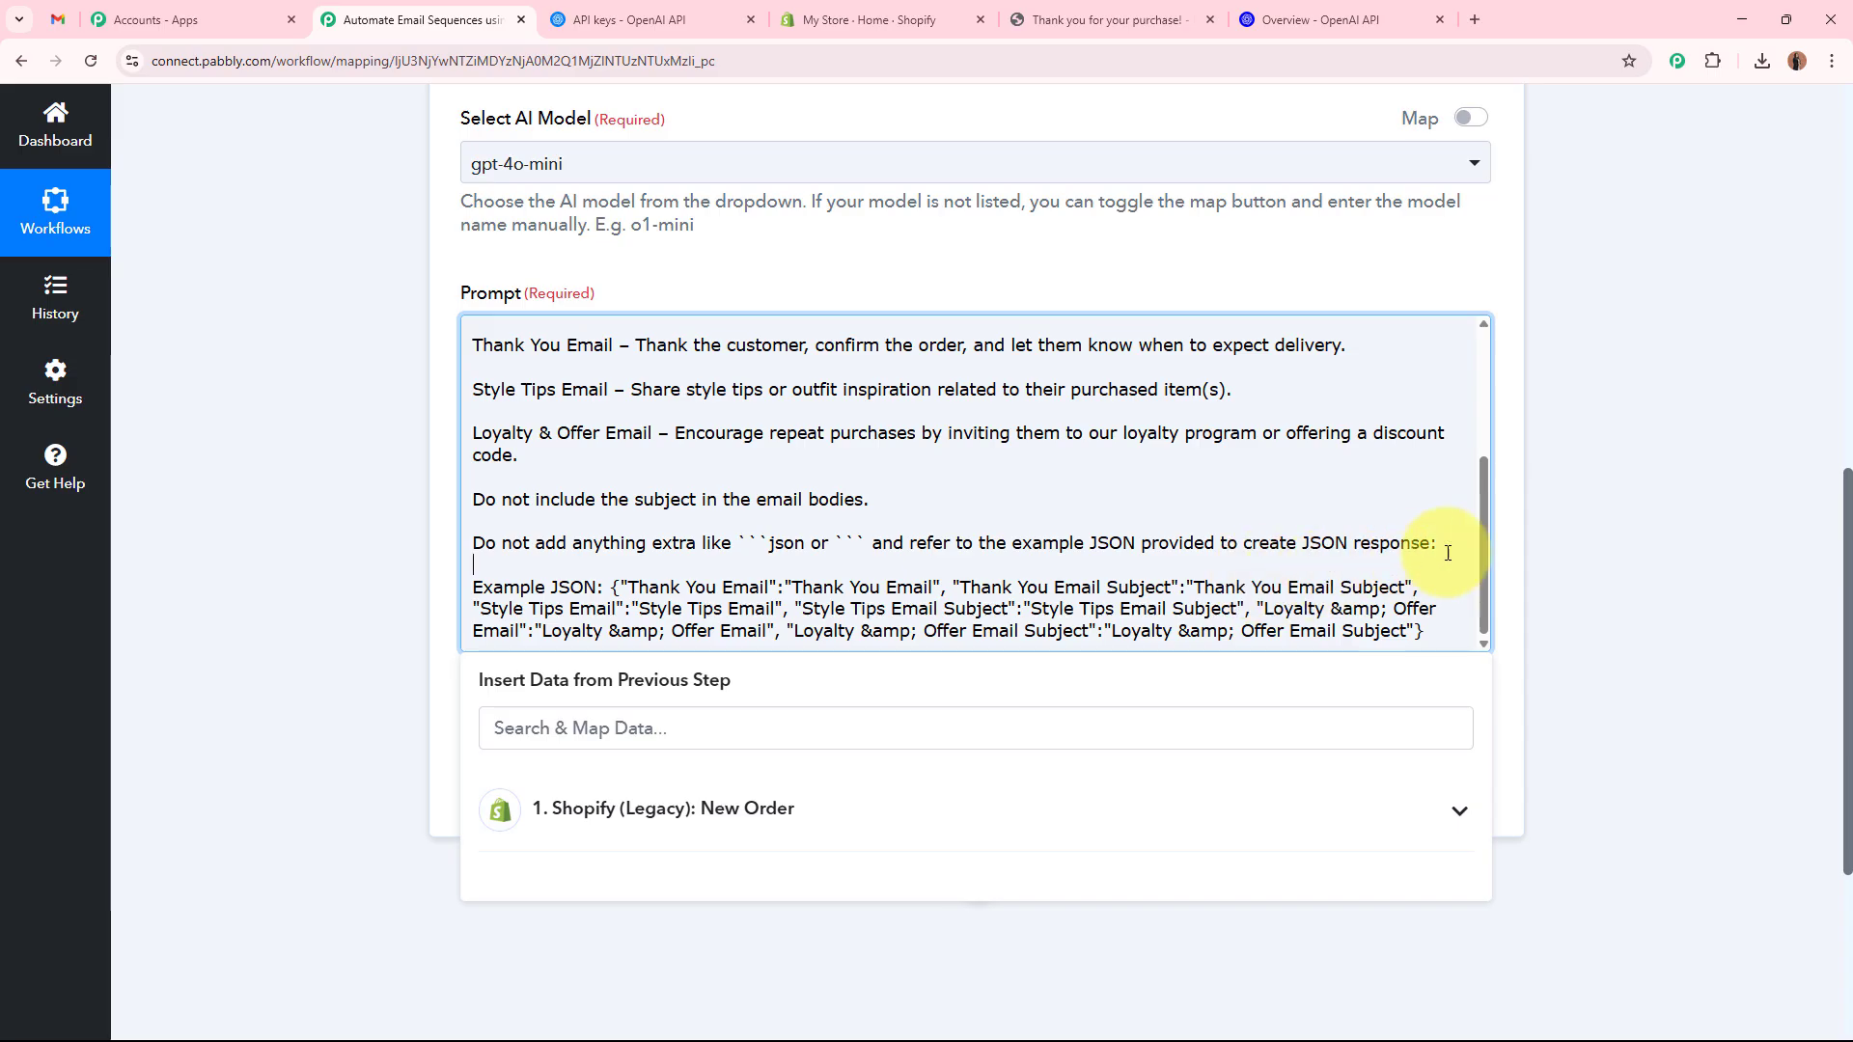
Review the prompt's order details, the three email descriptions and the rules about subjects and JSON output.
left_click_drag(1480, 563, 1467, 425)
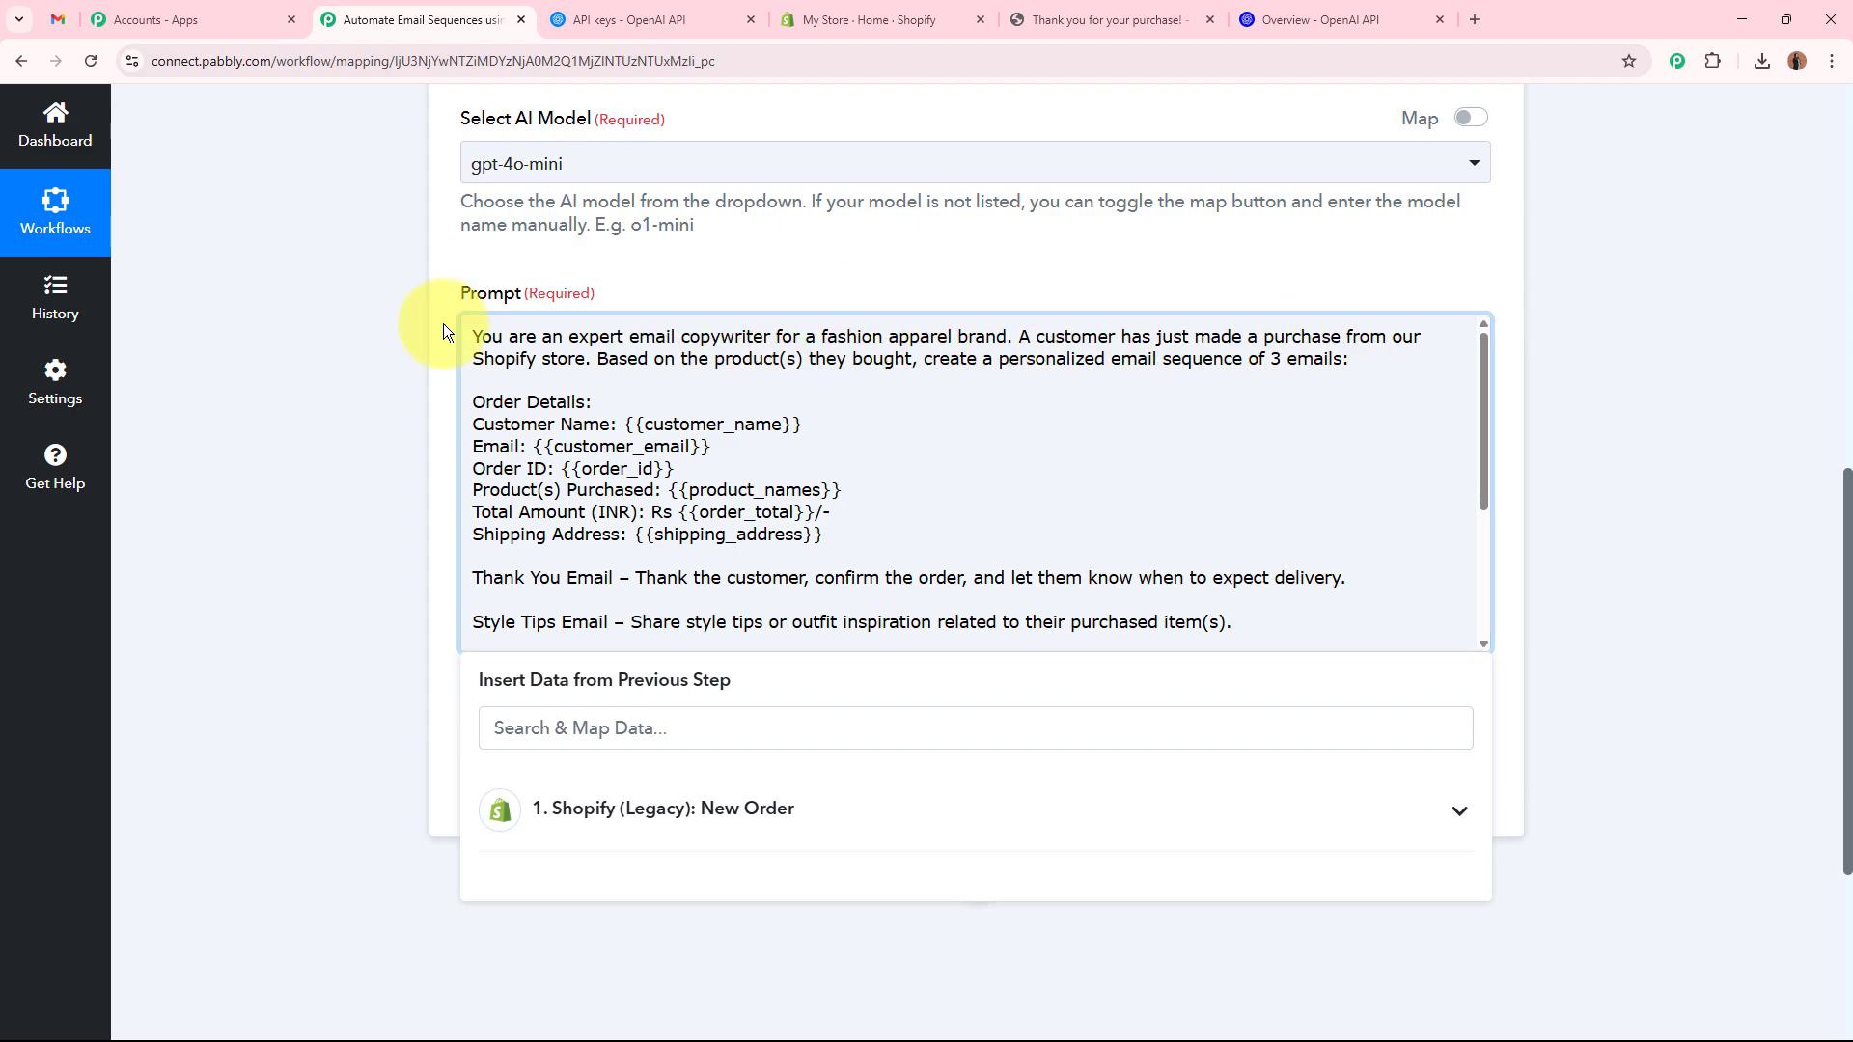
left_click(472, 401)
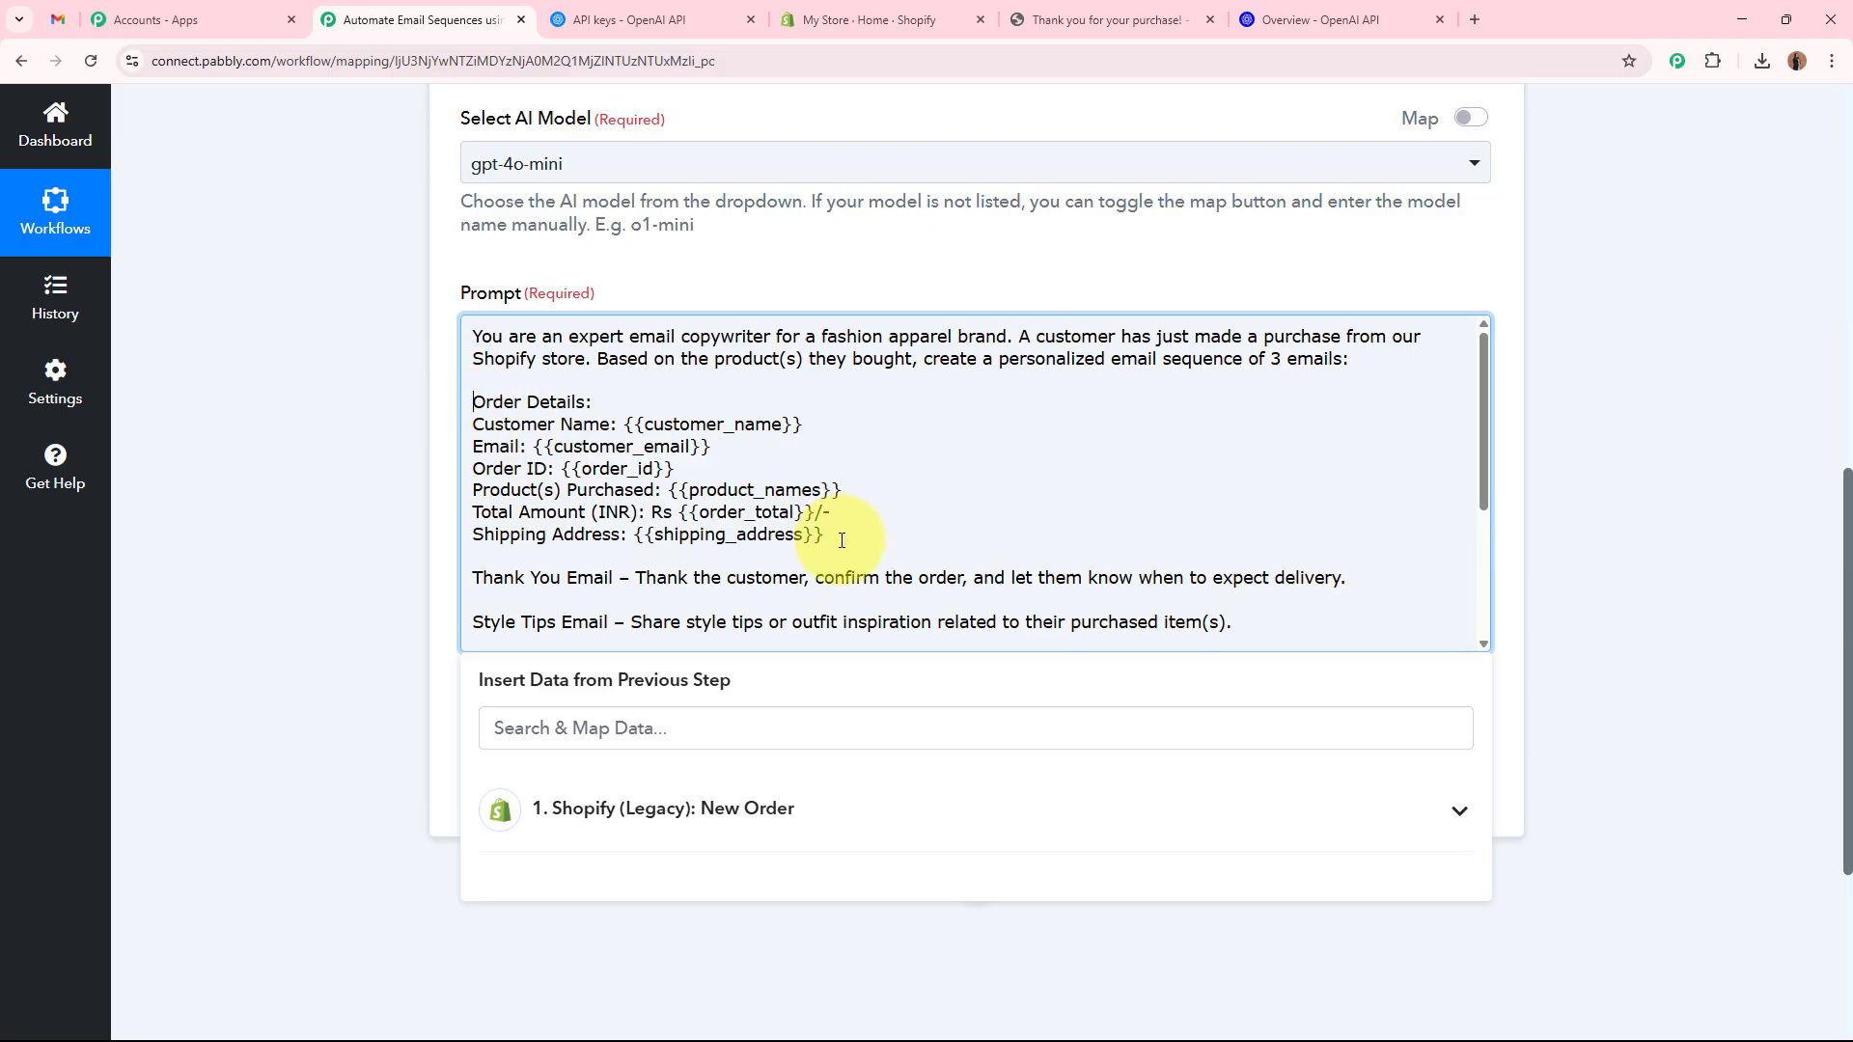
scroll(840, 536, "down", 3)
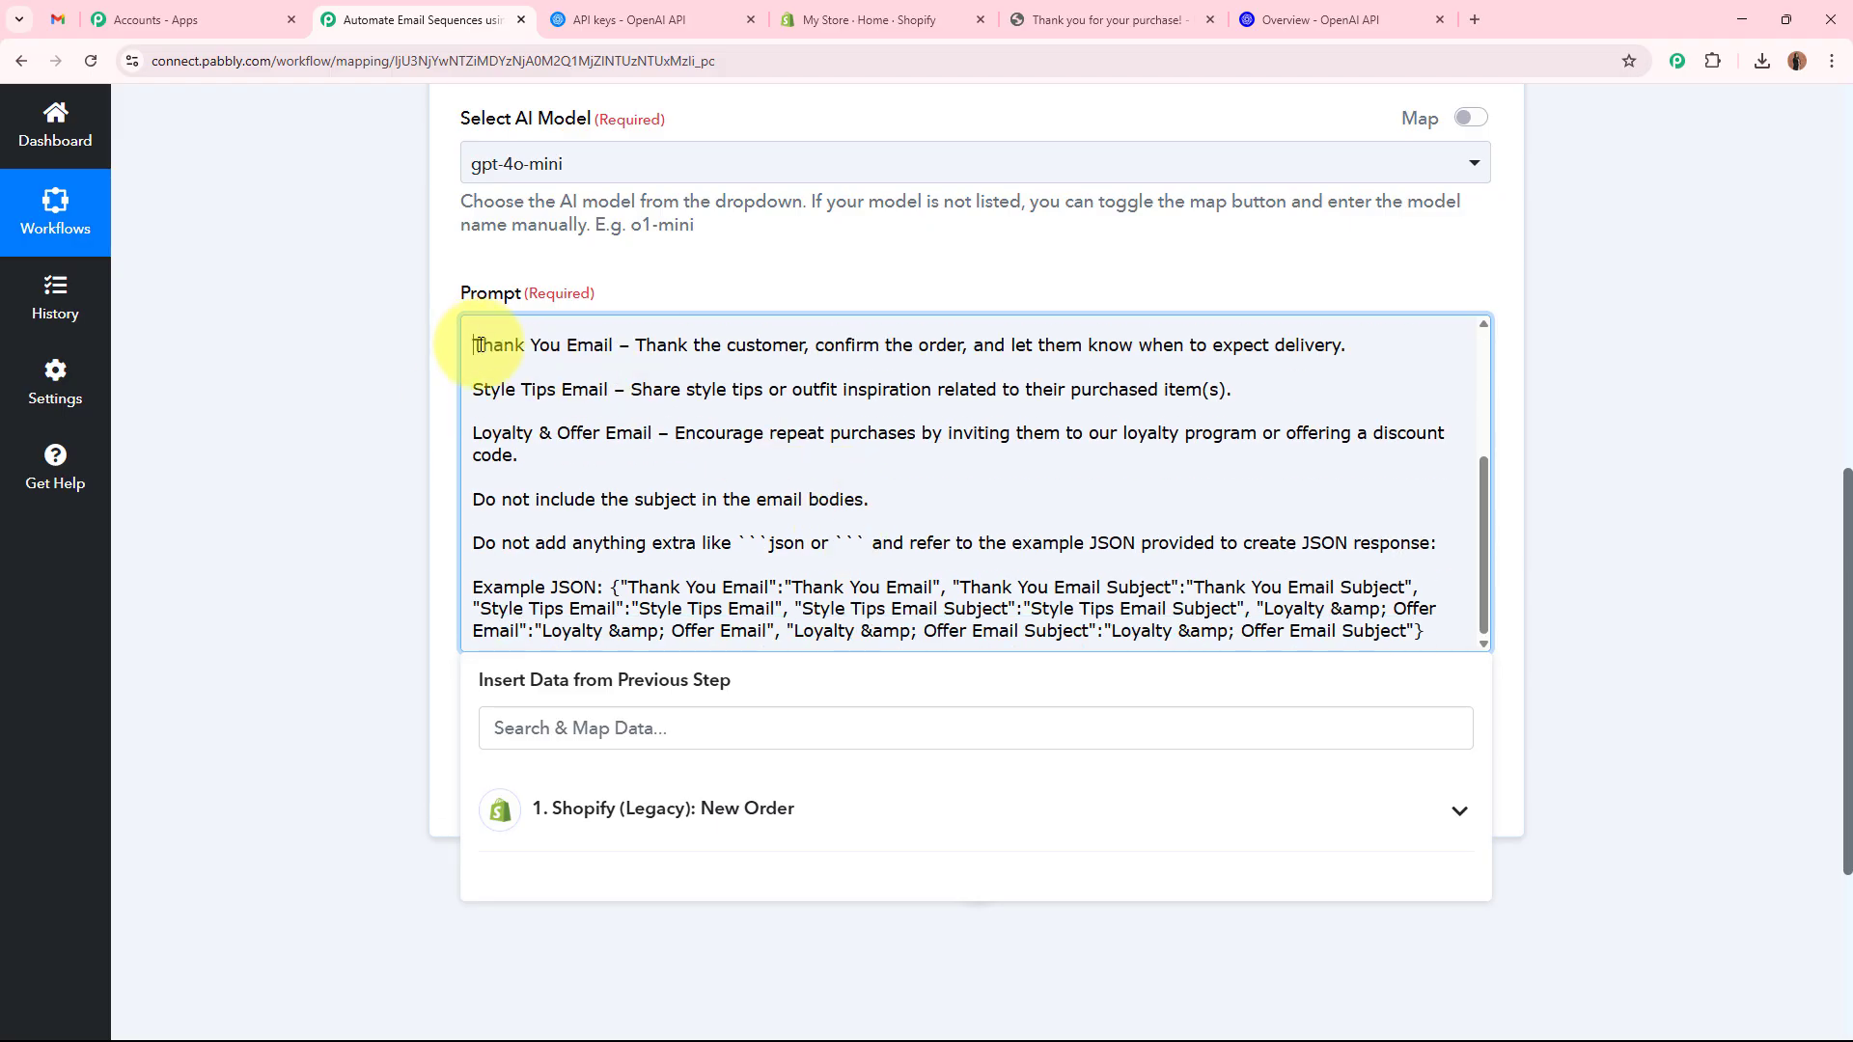
left_click_drag(479, 345, 613, 345)
left_click_drag(472, 389, 604, 391)
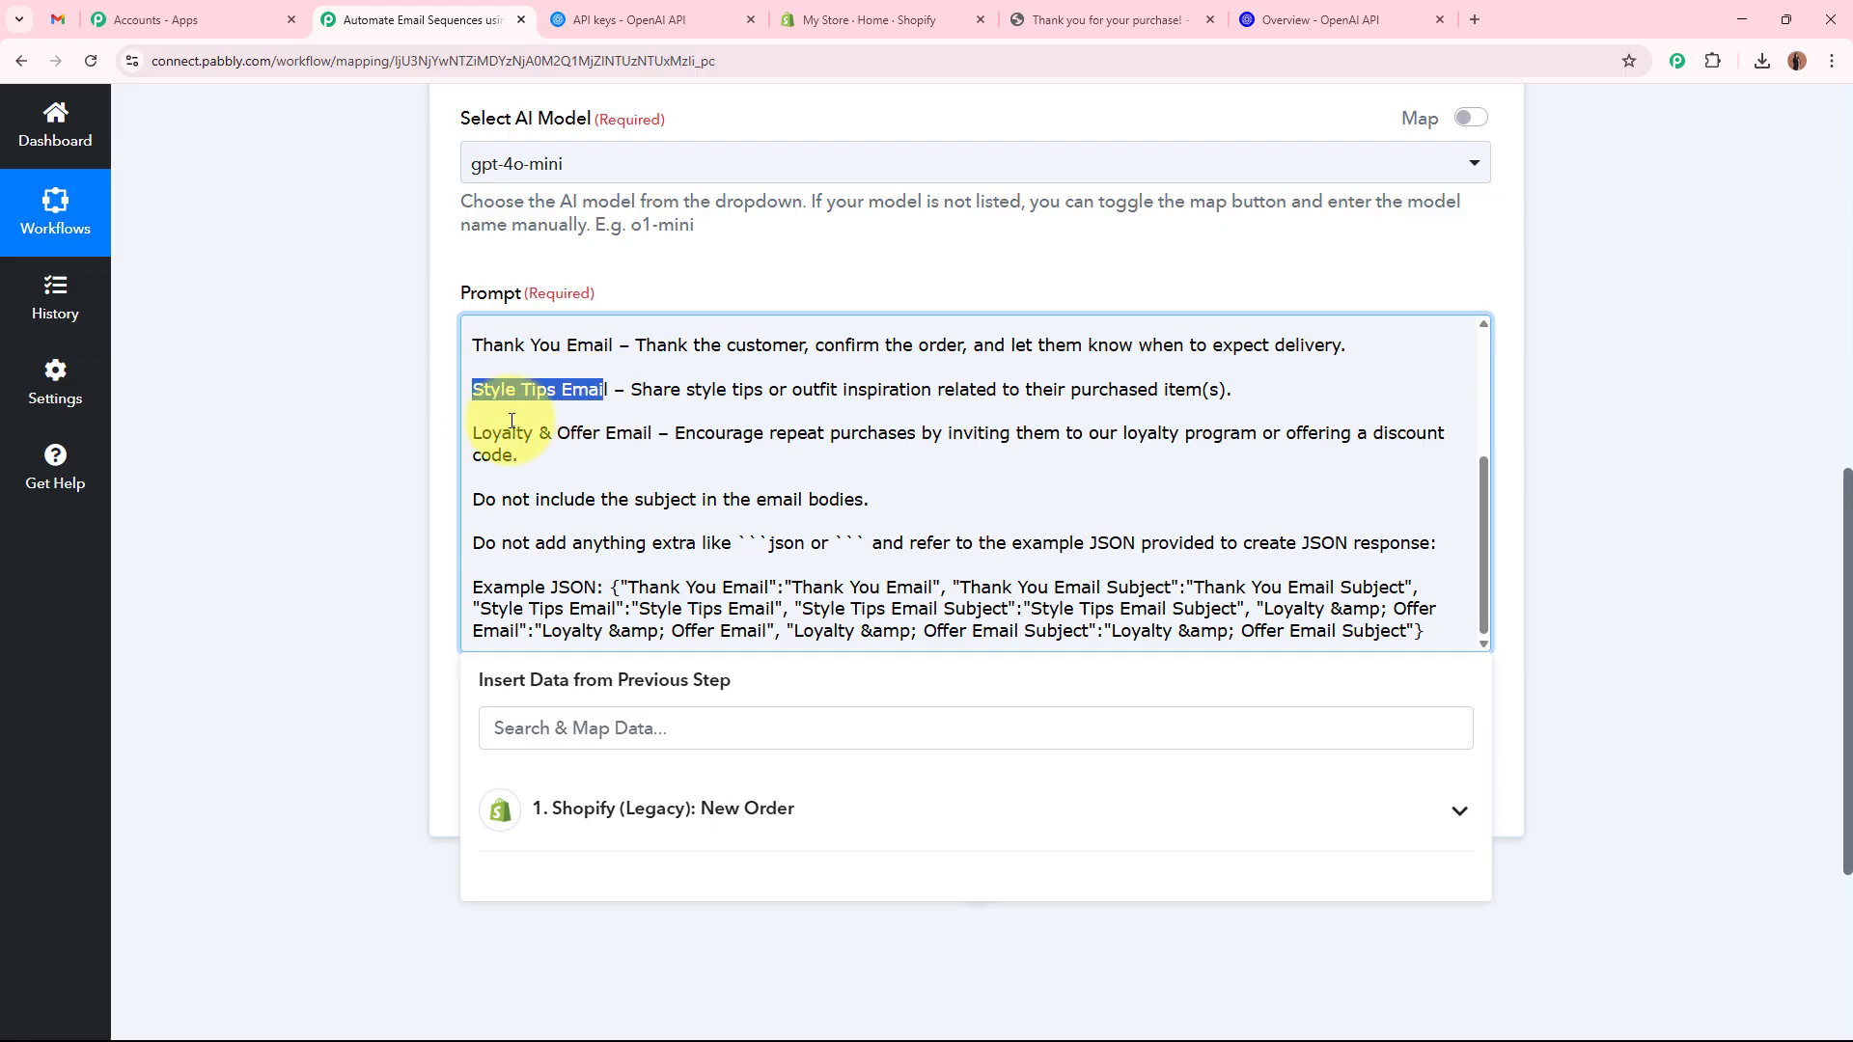
left_click_drag(471, 433, 643, 439)
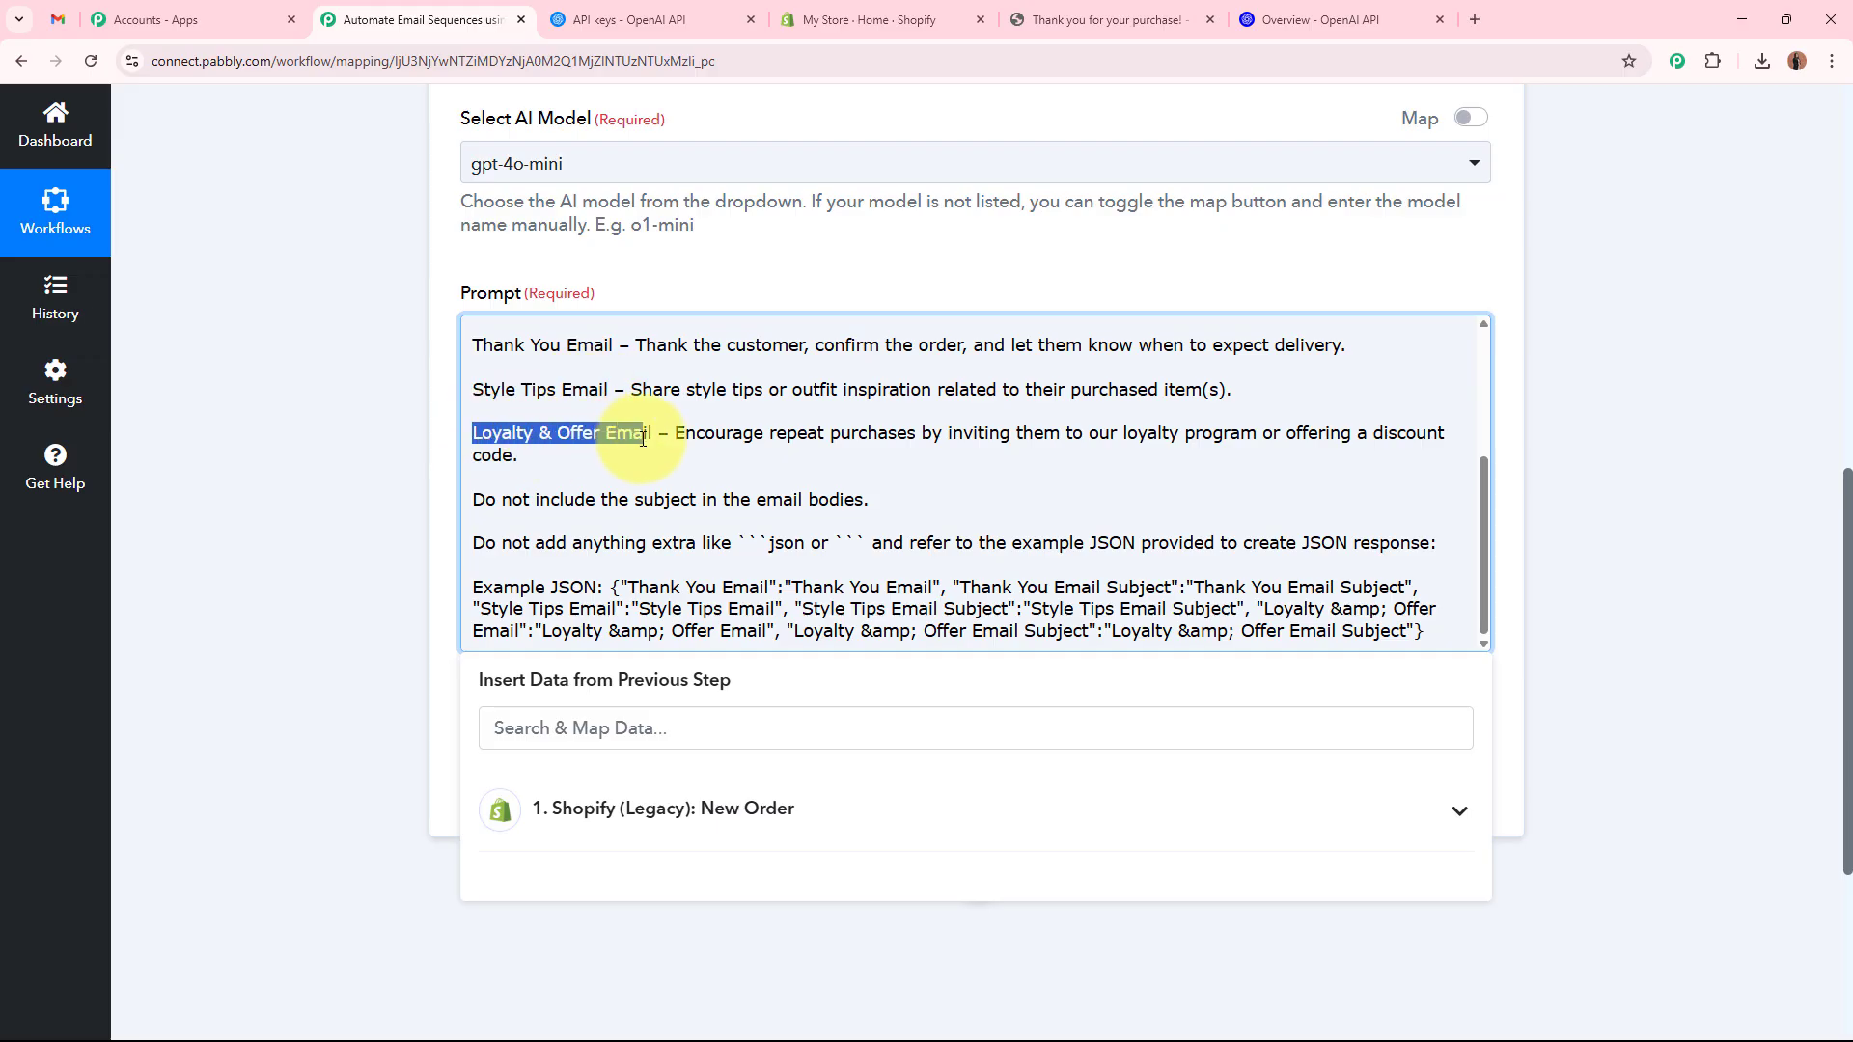
left_click(611, 428)
left_click_drag(635, 344, 773, 359)
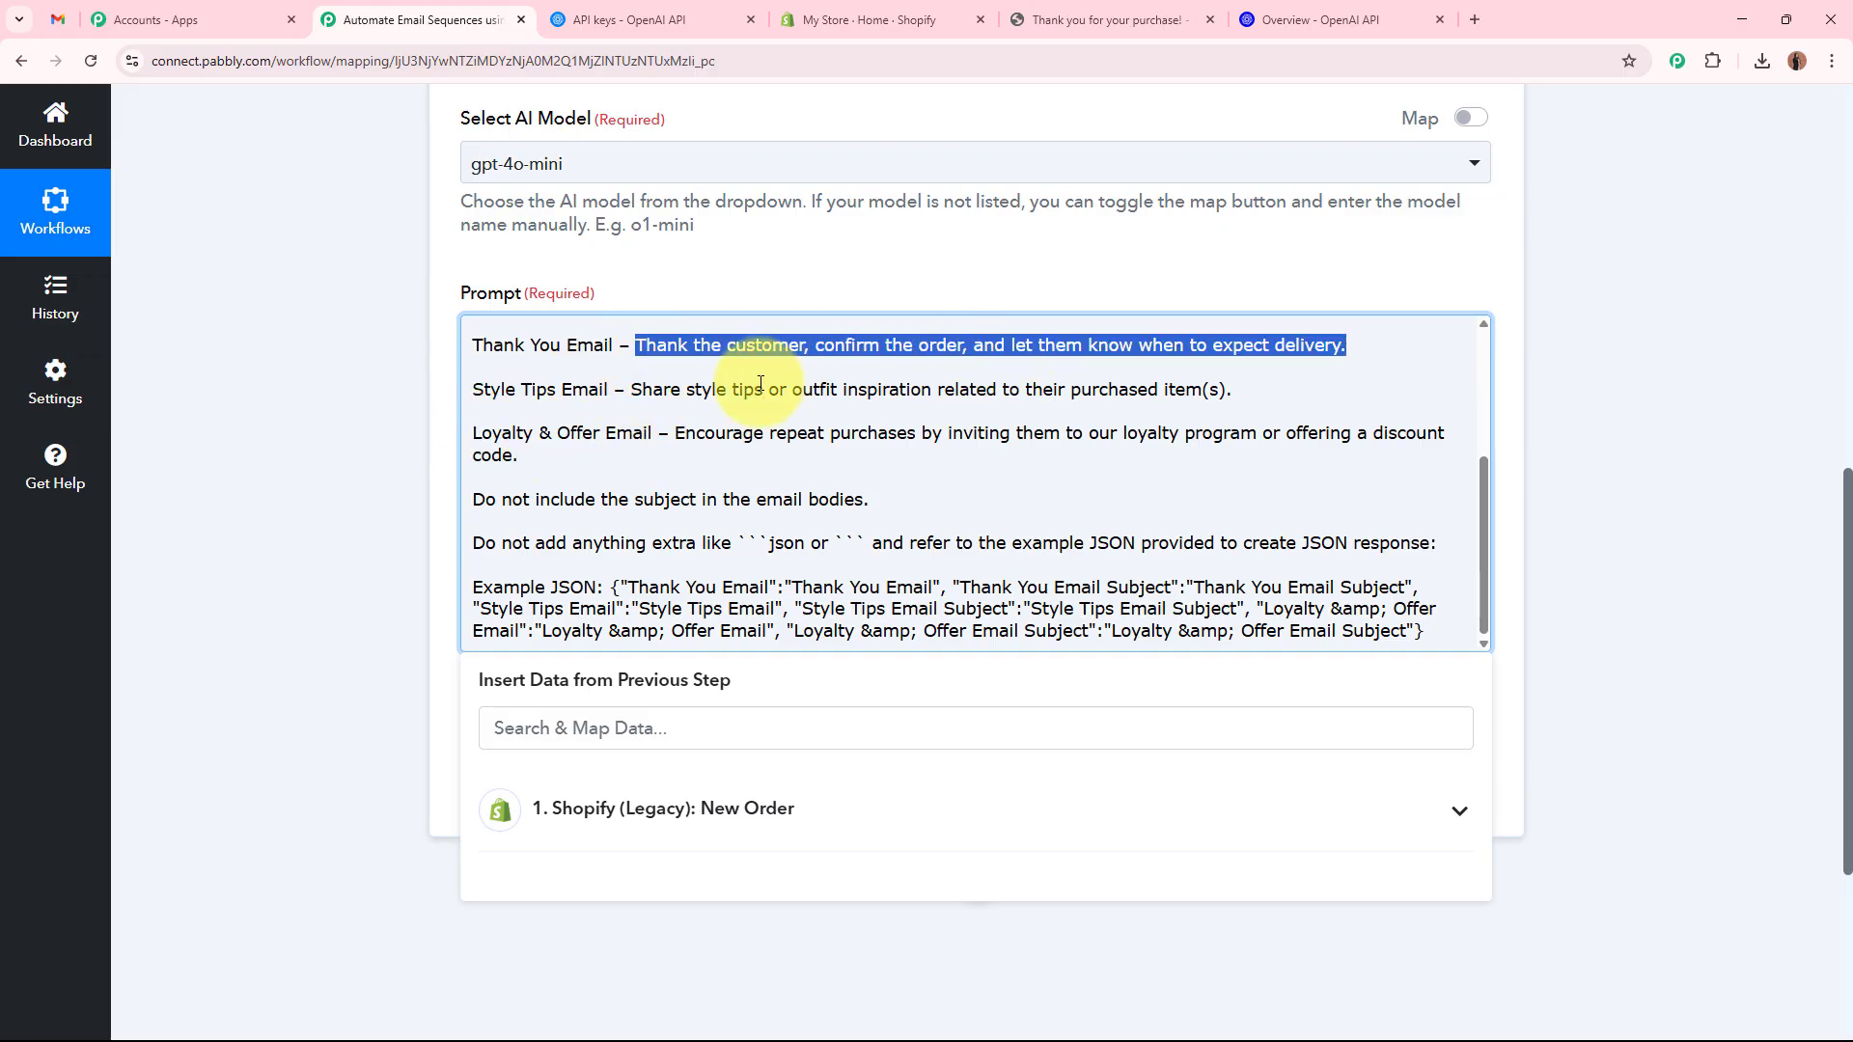
left_click_drag(630, 390, 883, 392)
left_click(676, 433)
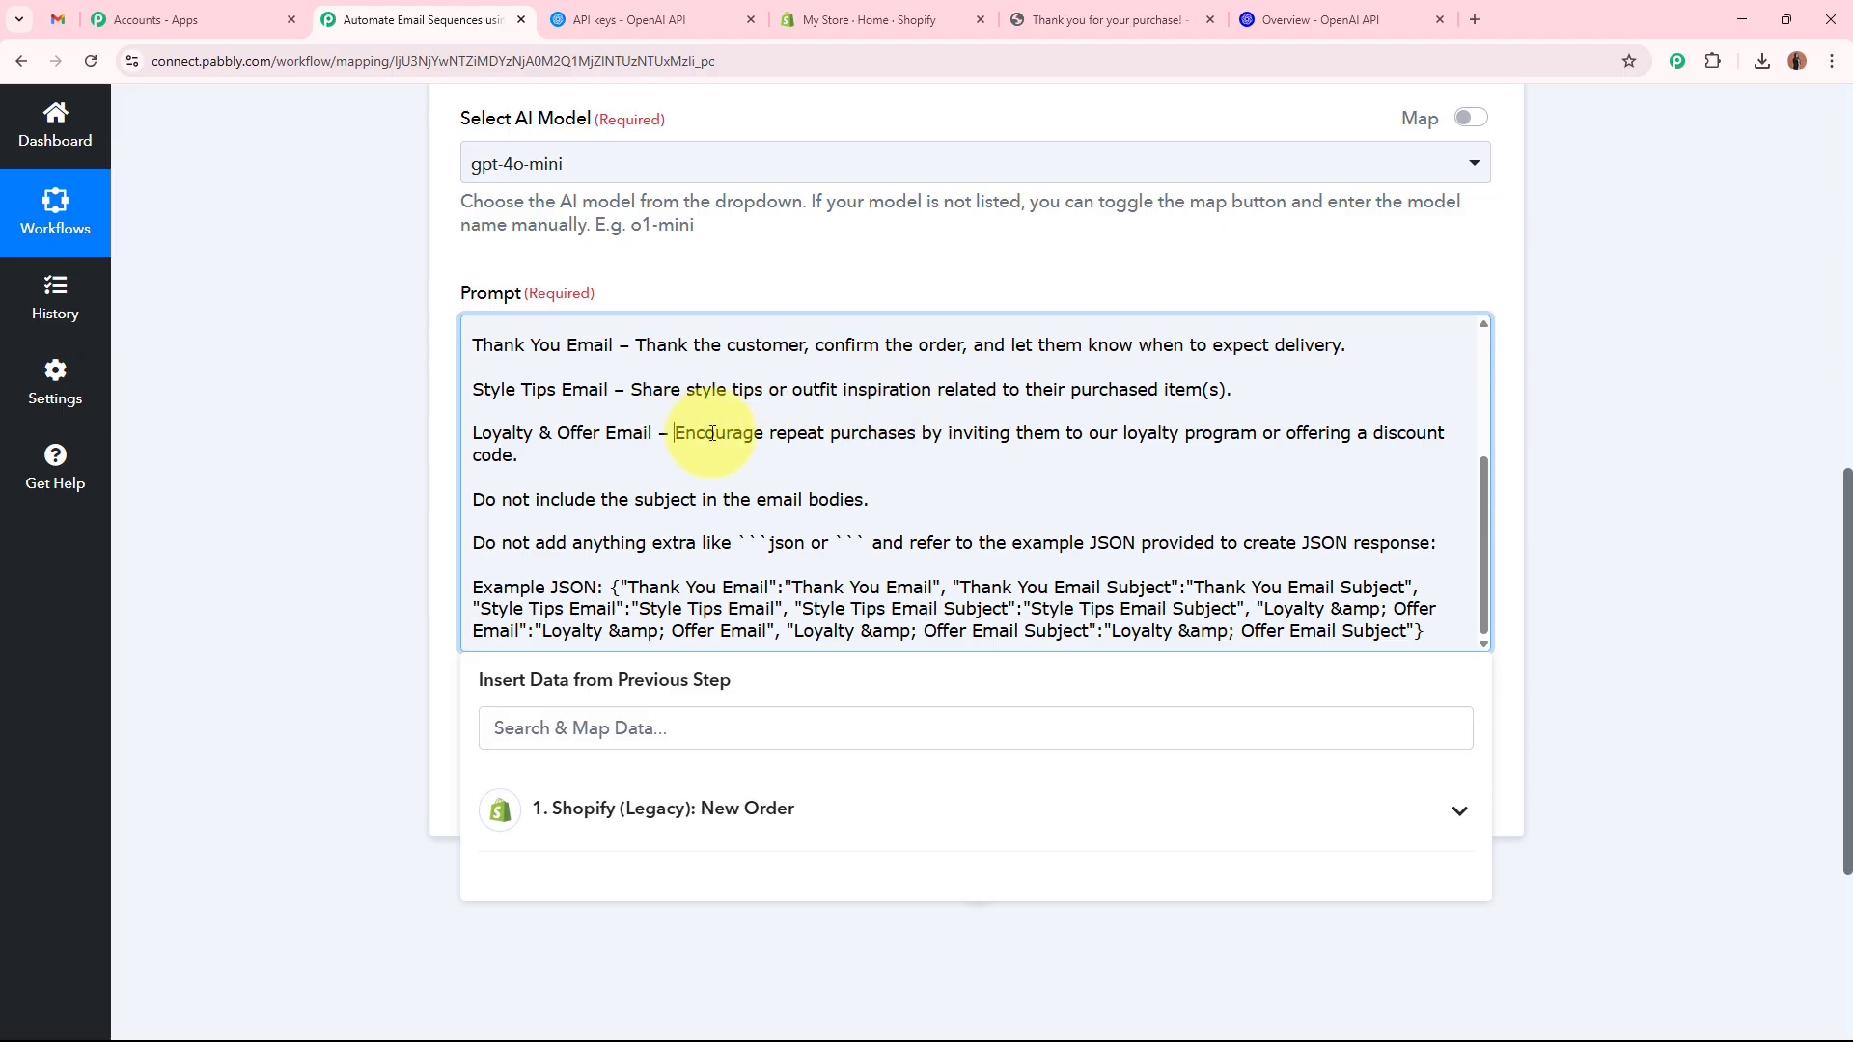
left_click_drag(675, 433, 896, 434)
left_click(895, 434)
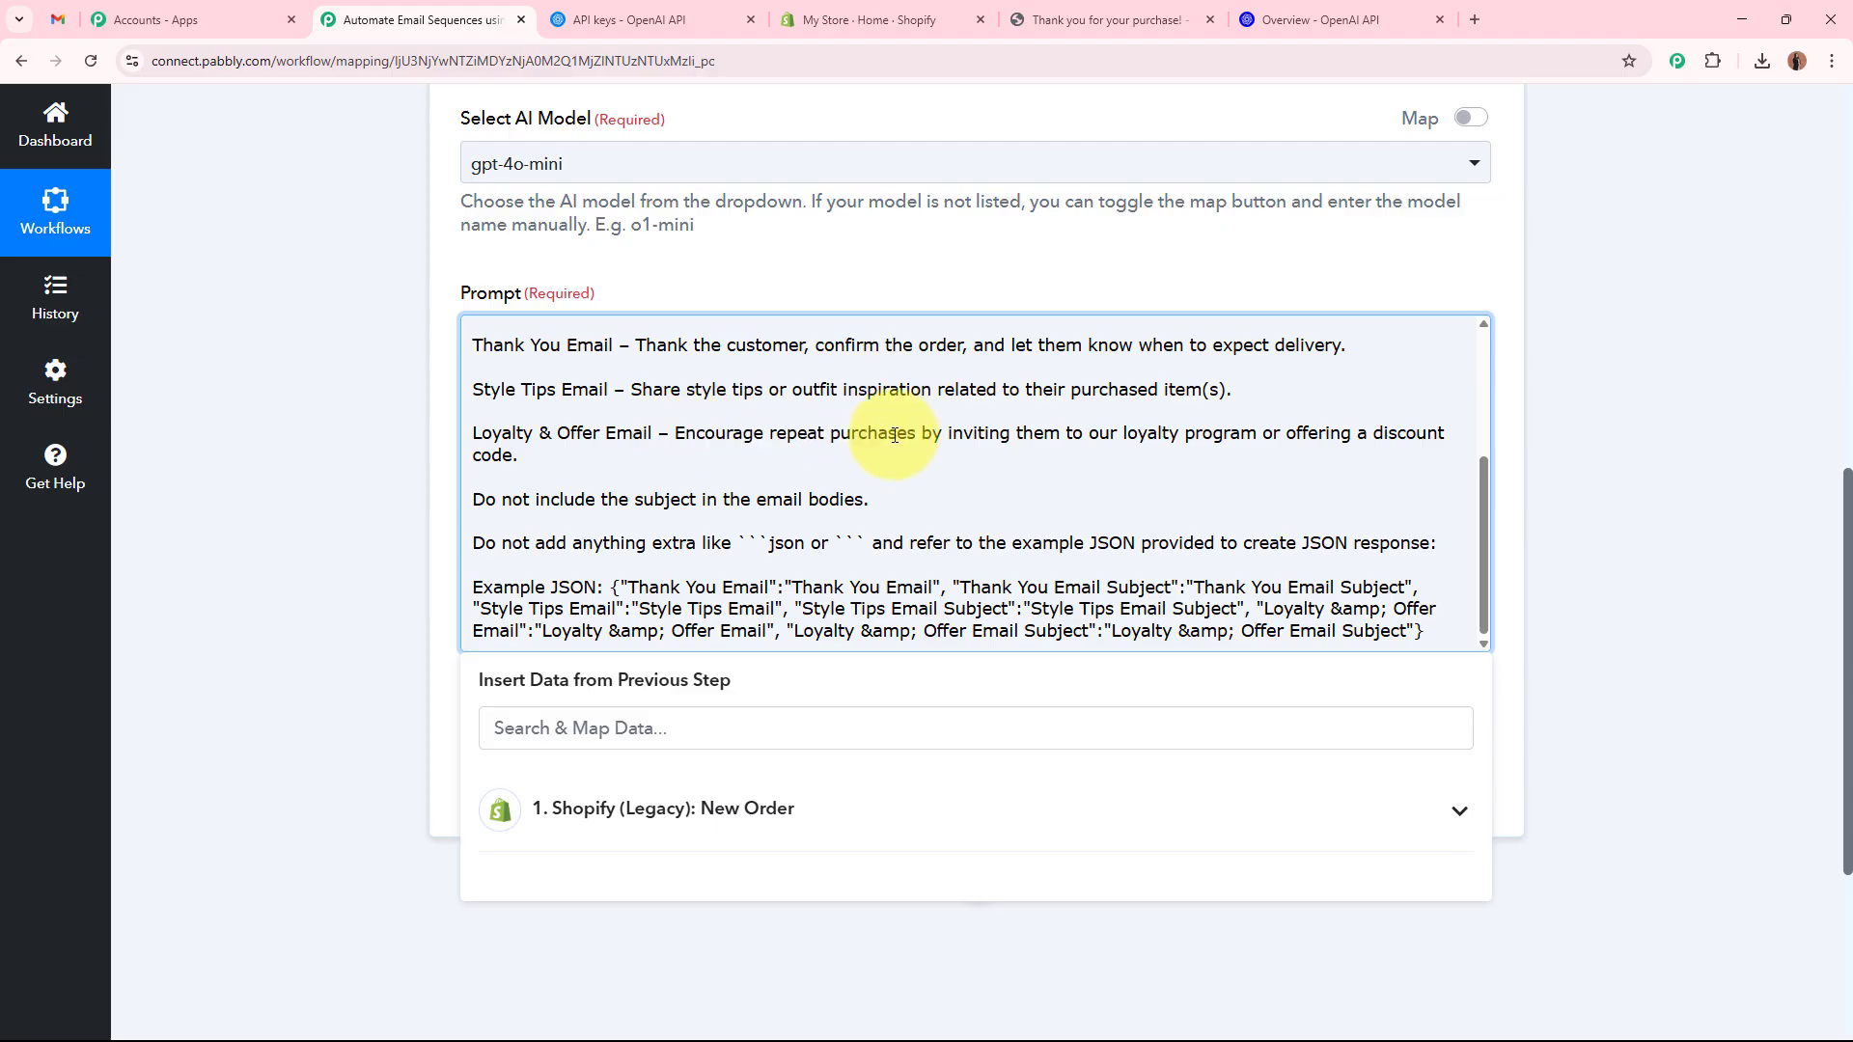
left_click_drag(471, 499, 875, 506)
left_click_drag(471, 543, 1320, 547)
left_click(1320, 547)
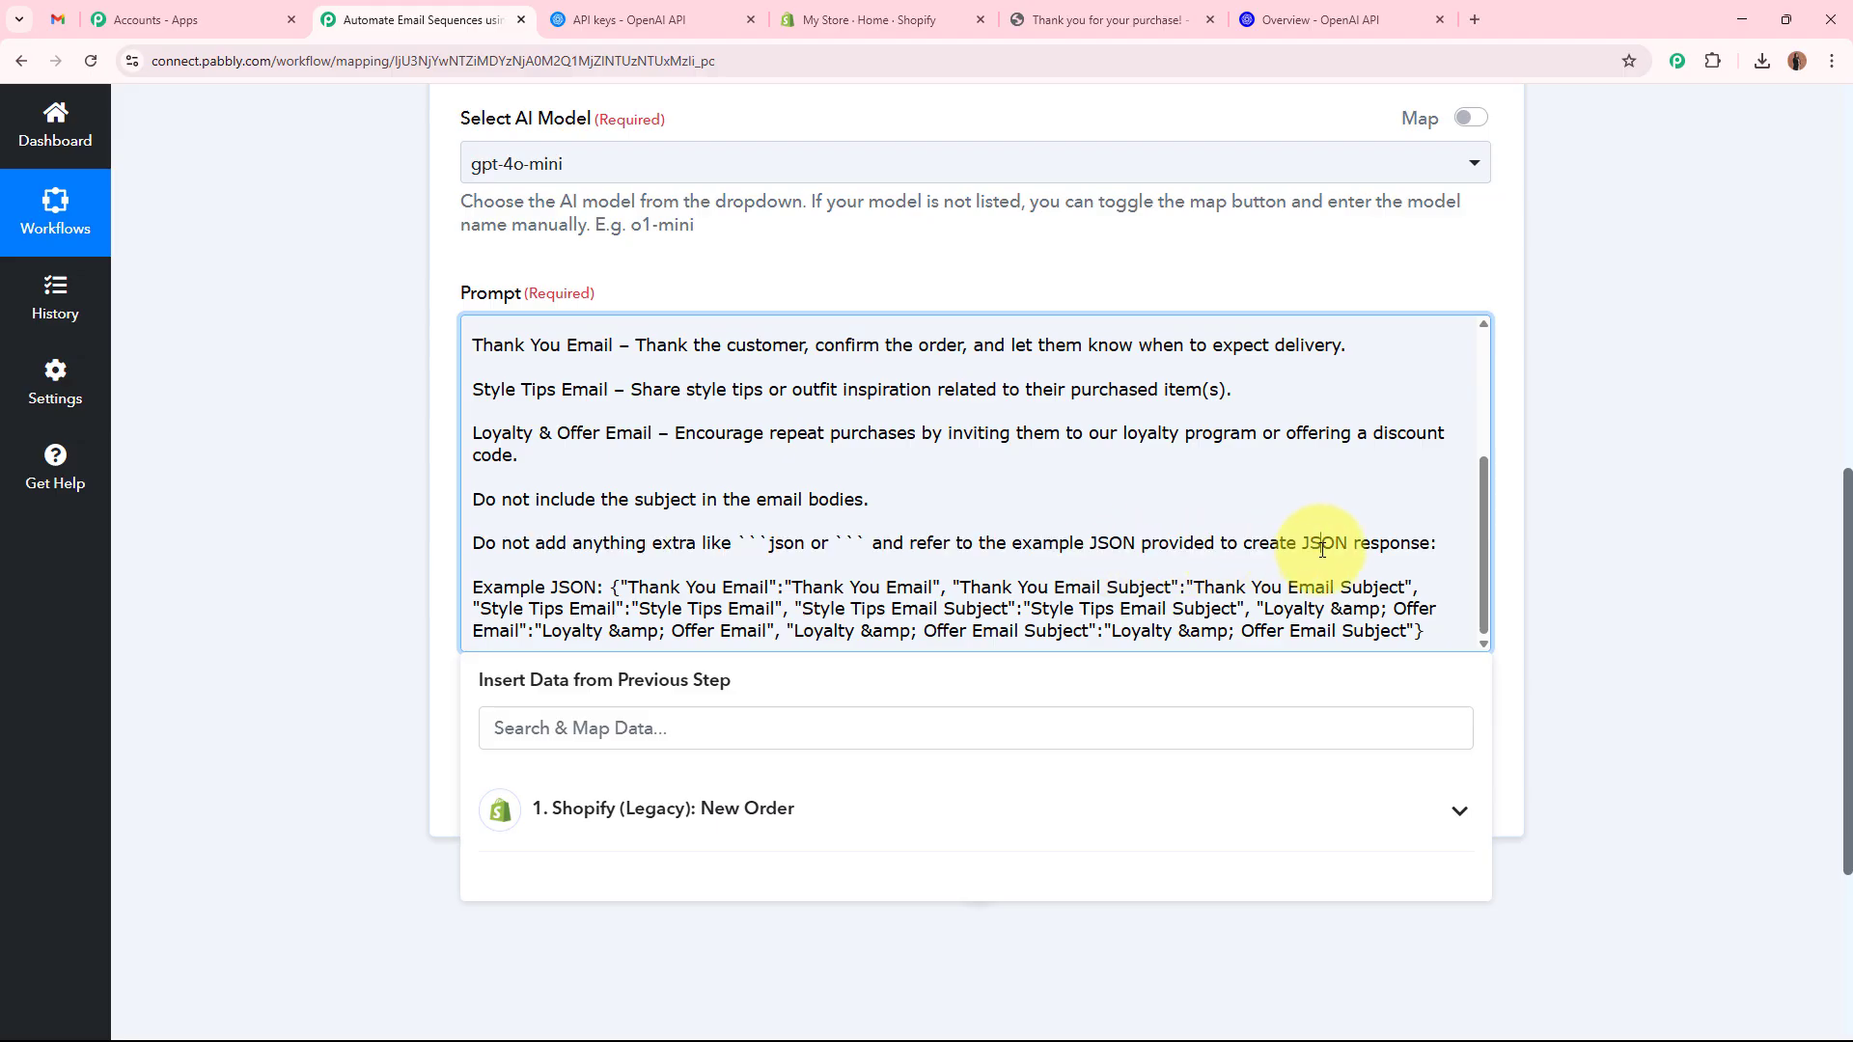
scroll(1293, 531, "up", 3)
scroll(1284, 524, "down", 3)
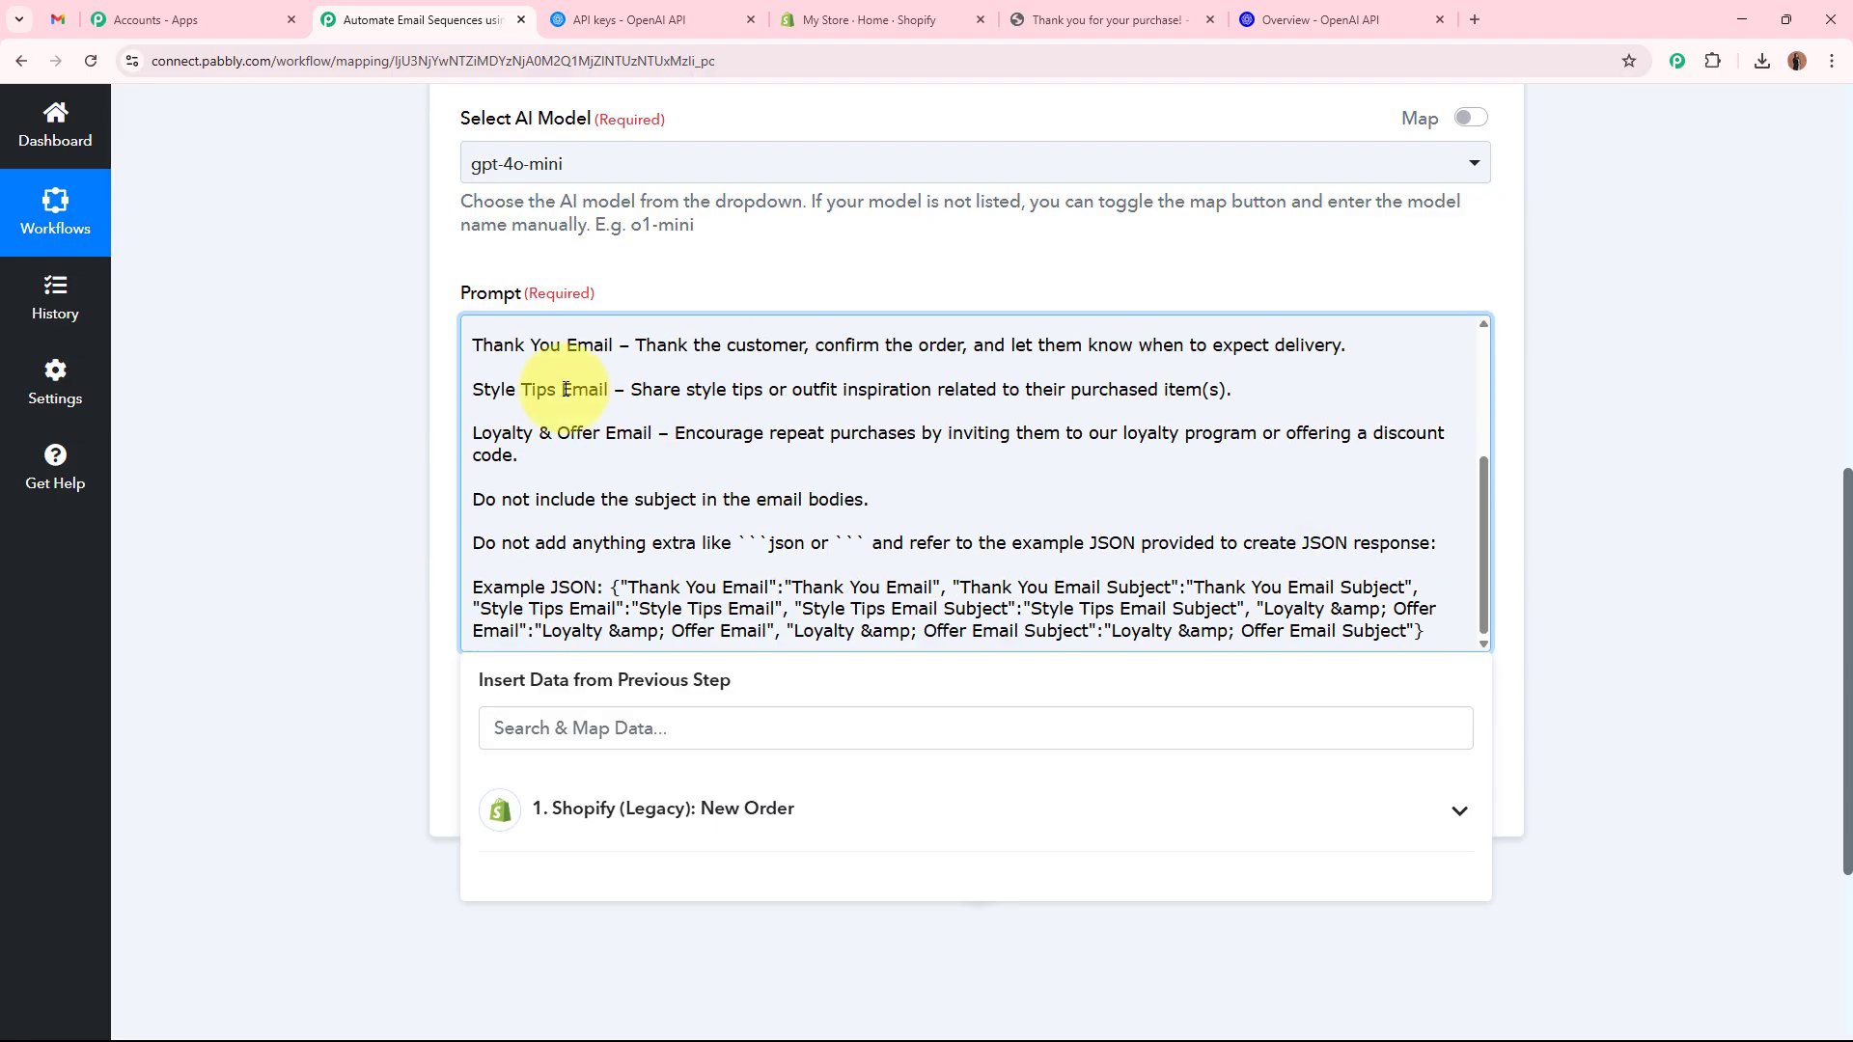
left_click_drag(492, 371, 521, 455)
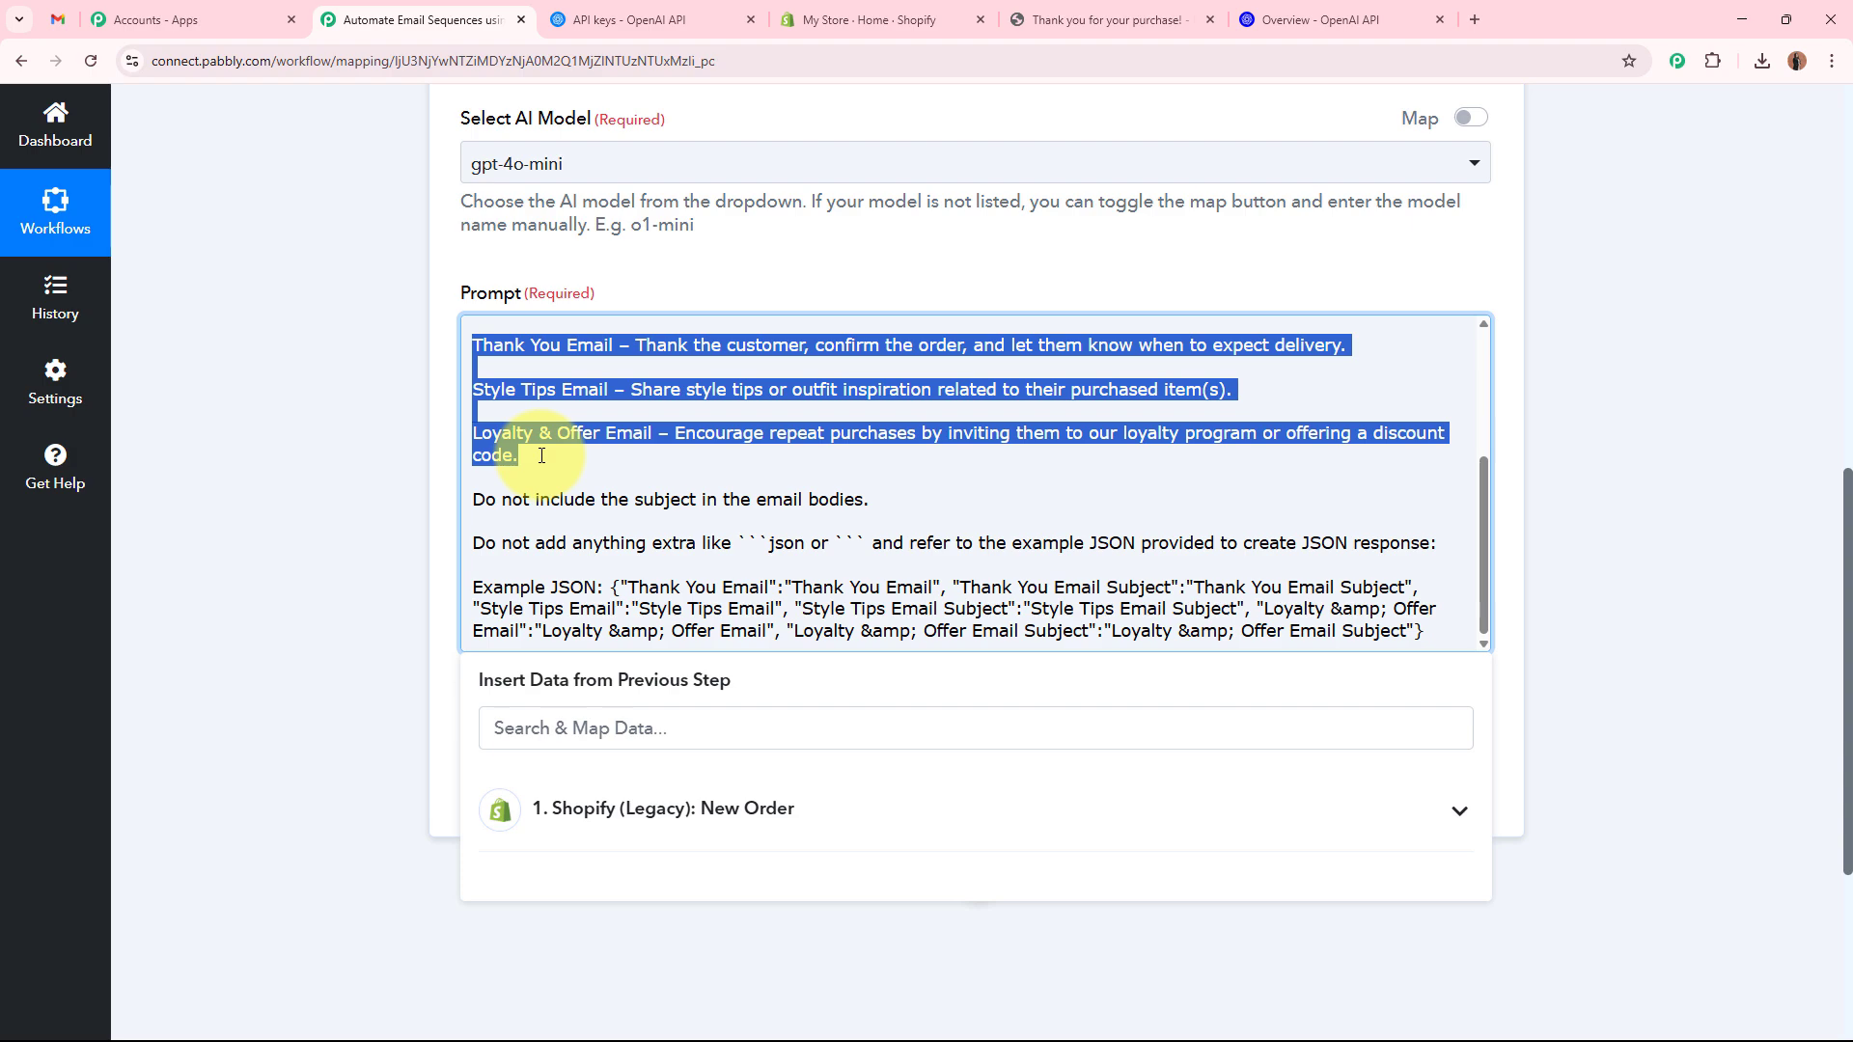
left_click(541, 455)
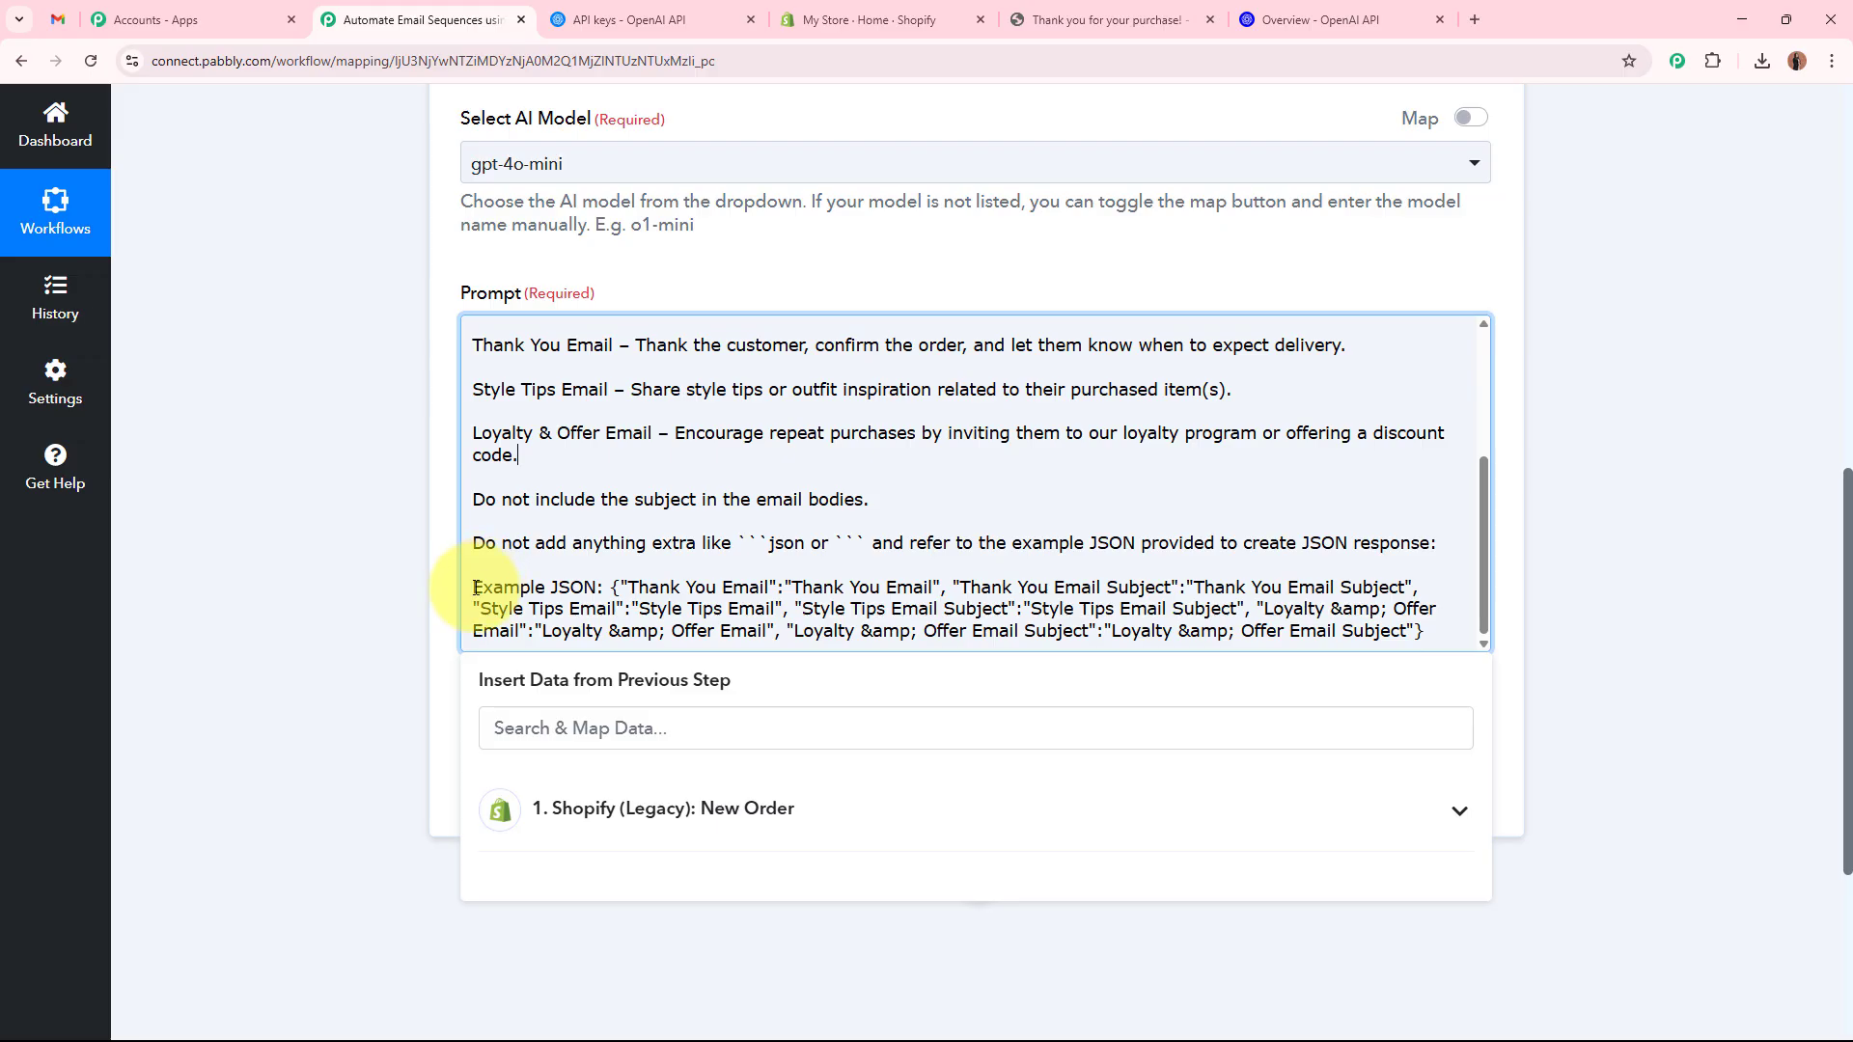
Examine the example JSON in the prompt, checking the body and subject keys for each email.
left_click_drag(472, 586, 1435, 631)
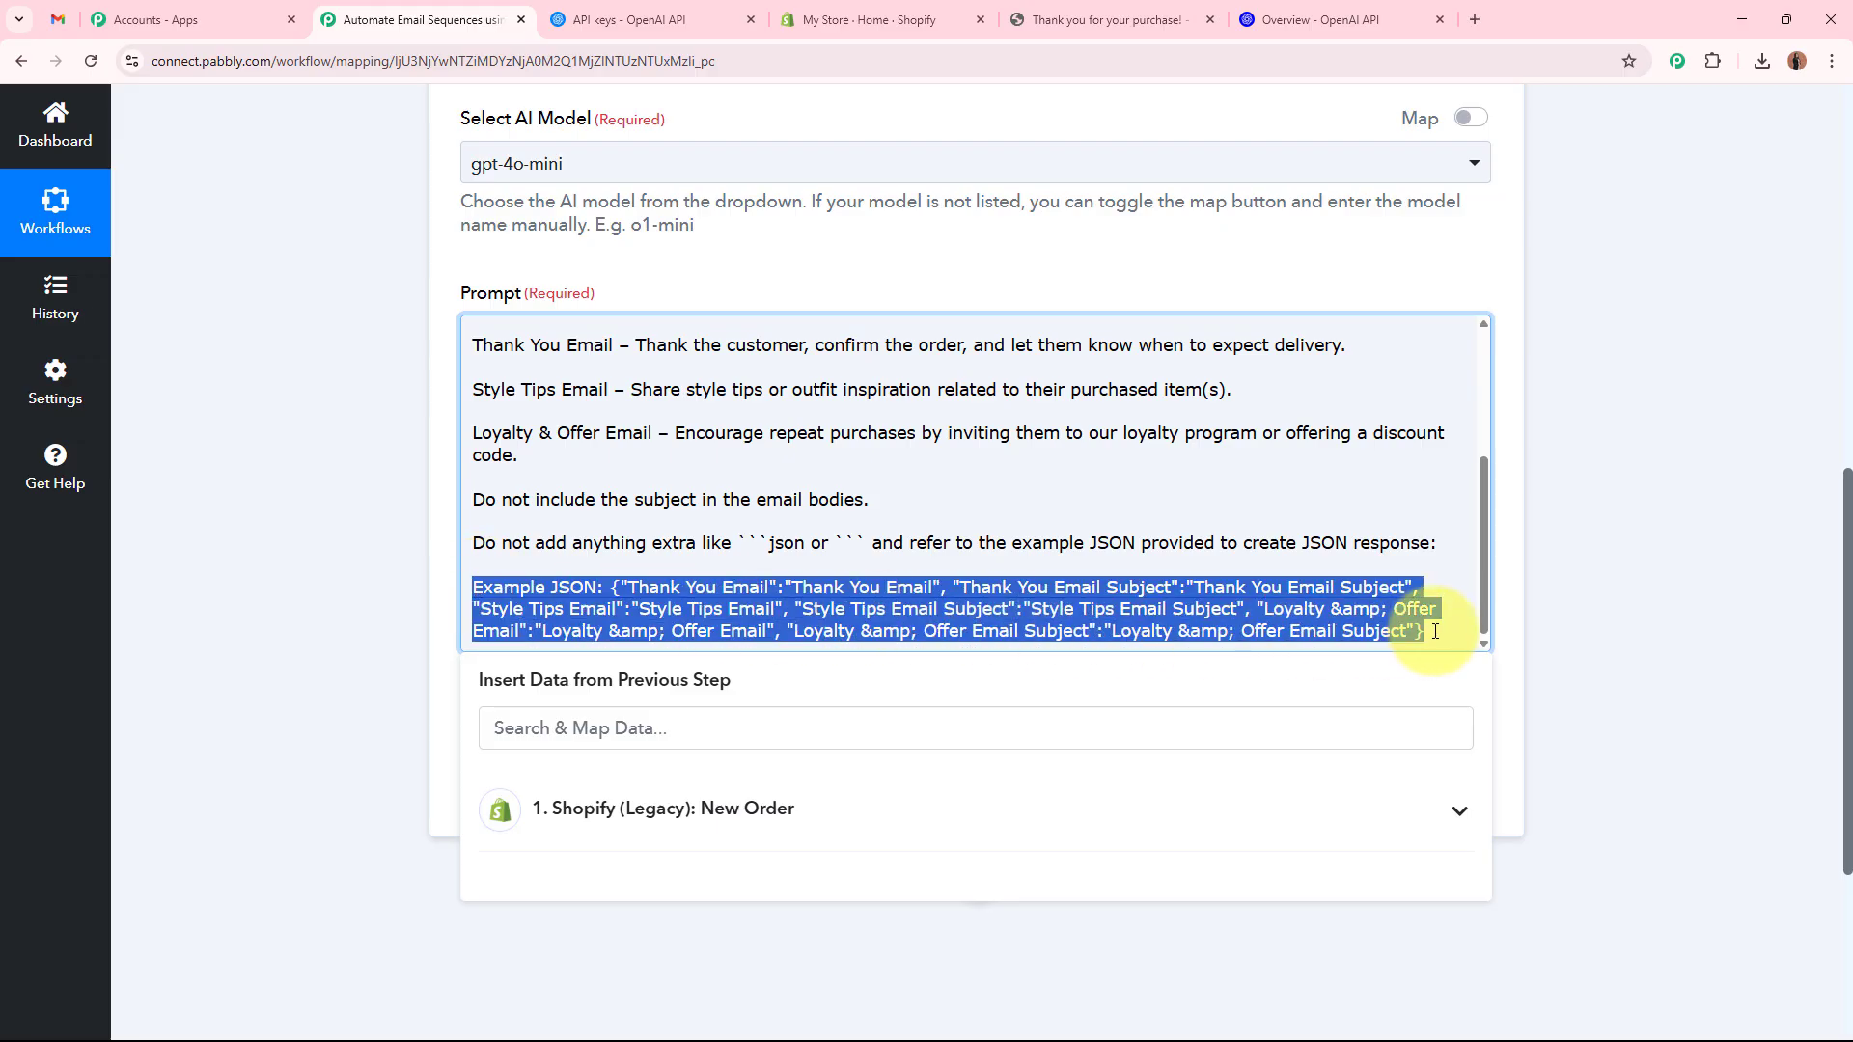
left_click(1435, 631)
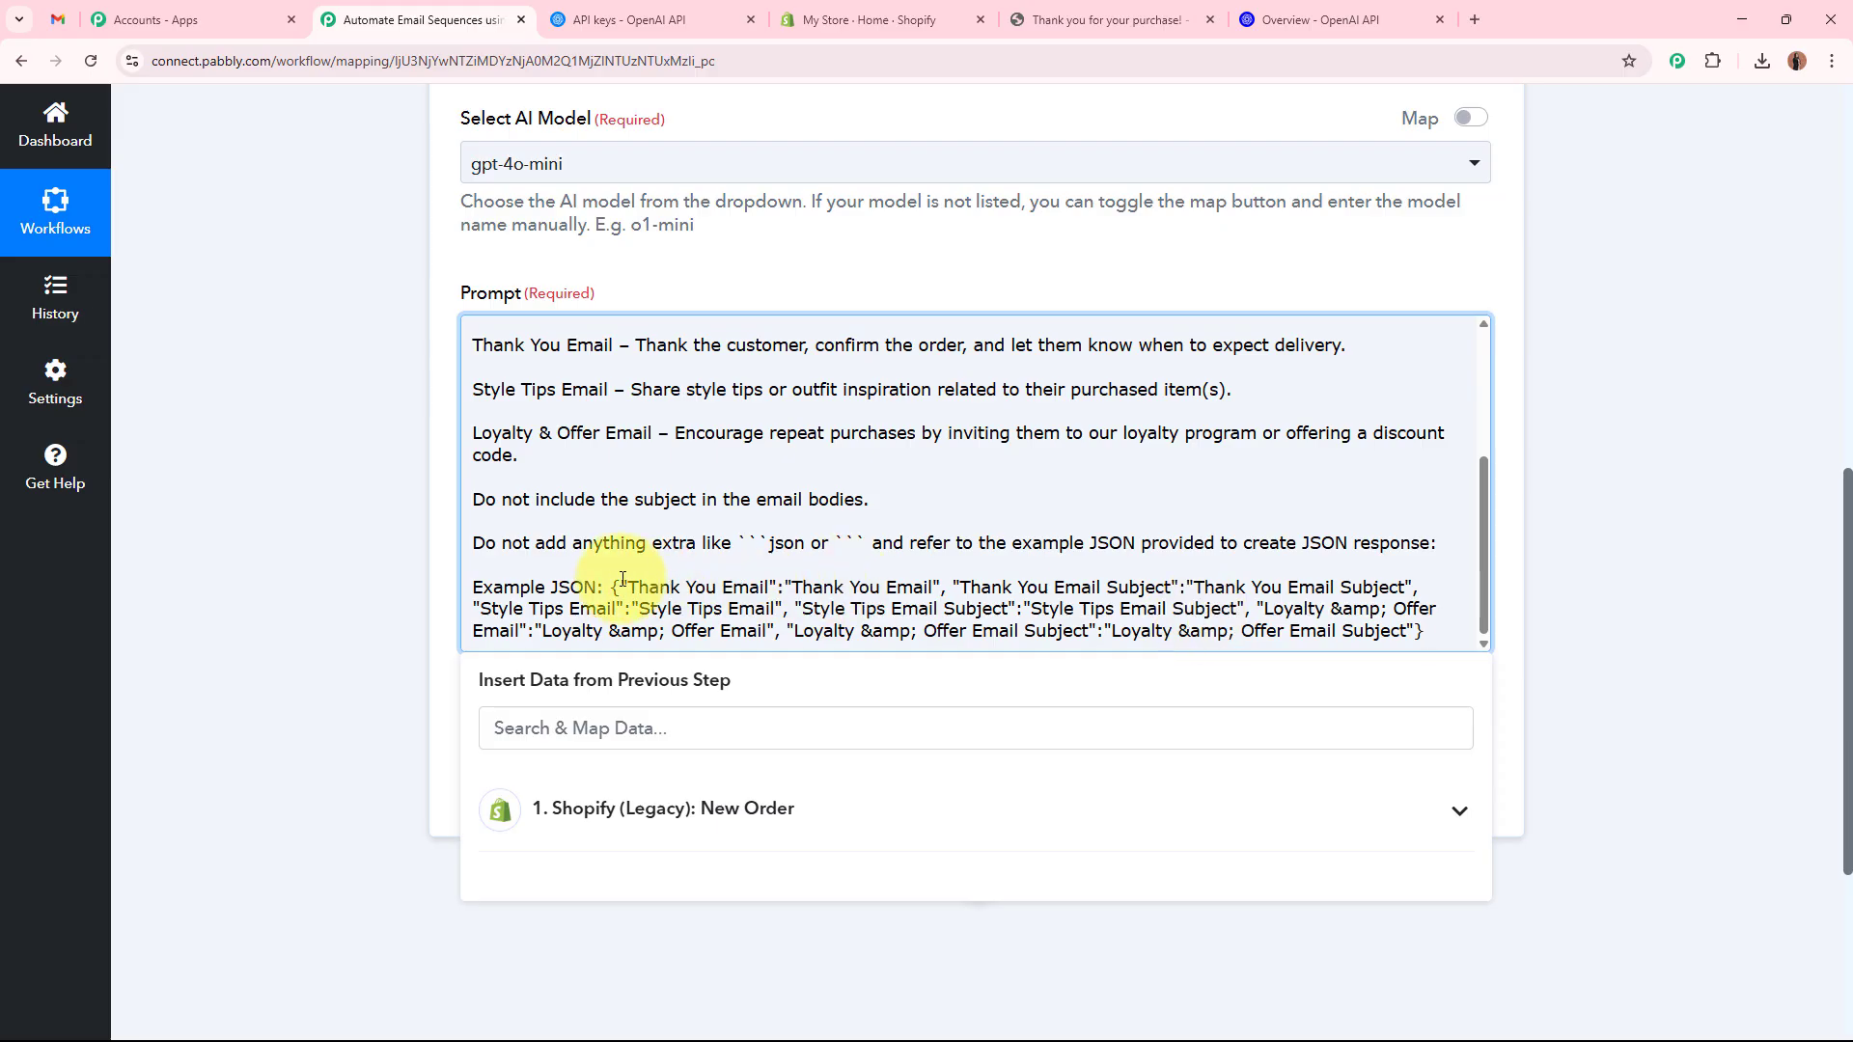
left_click_drag(621, 587, 998, 606)
triple_click(997, 606)
left_click(993, 604)
left_click_drag(637, 587, 843, 581)
left_click(918, 587)
left_click_drag(981, 587, 1361, 589)
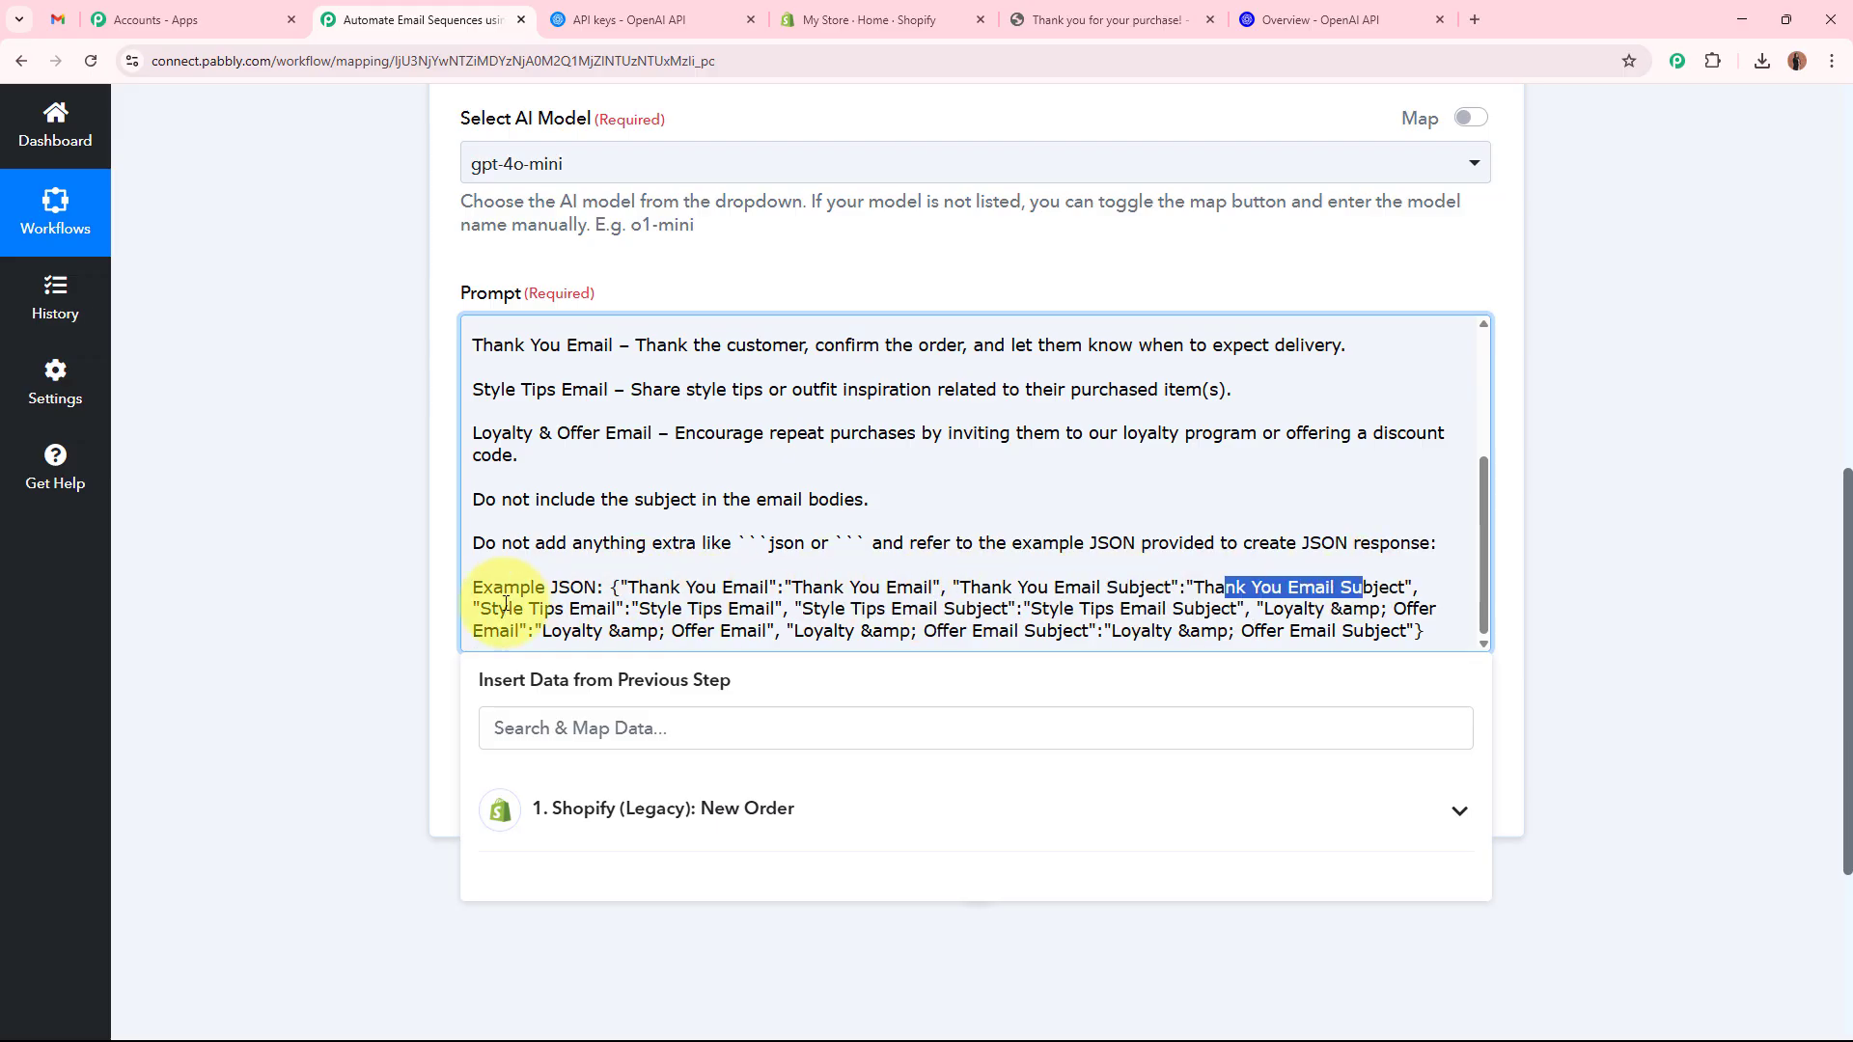
left_click_drag(509, 608, 941, 608)
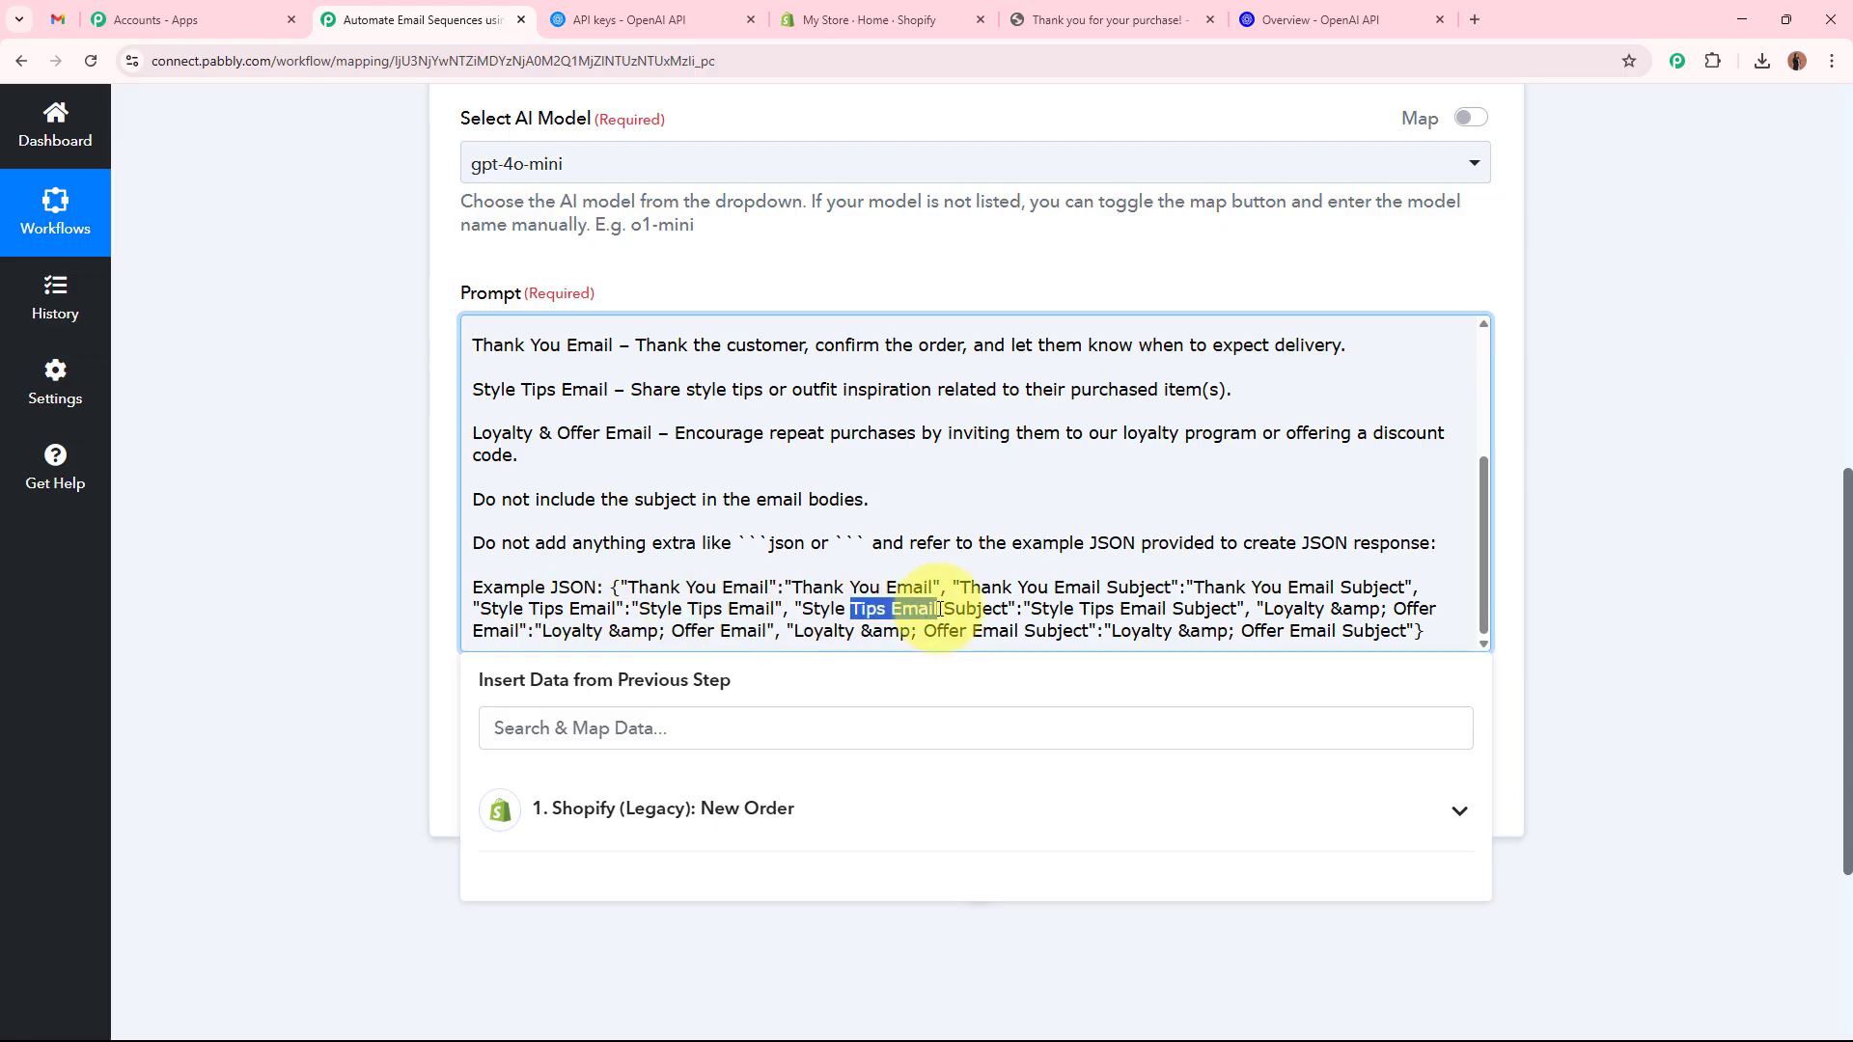
left_click(1081, 610)
left_click_drag(1091, 615, 1196, 590)
Replace each "&amp;" in the example JSON's Loyalty & Offer Email entries with "&" and leave the Prompt field.
left_click_drag(1330, 608, 1368, 610)
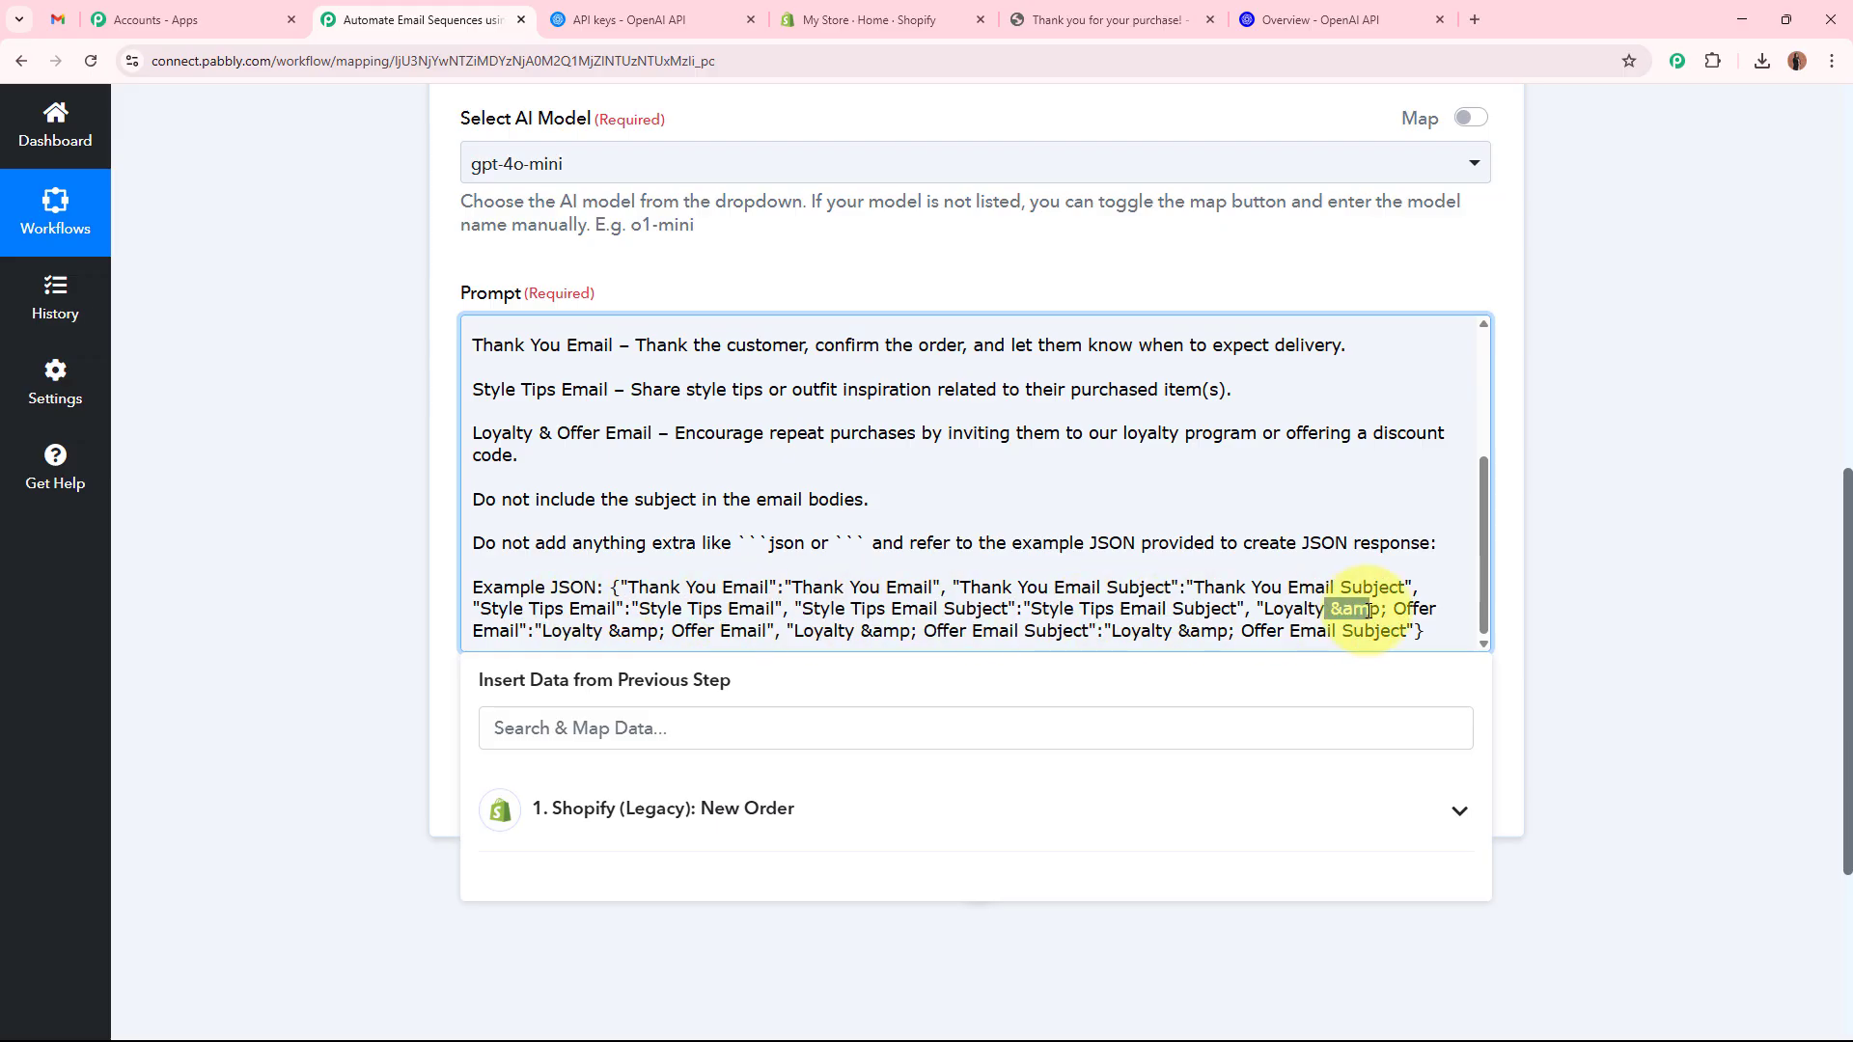
left_click(1073, 637)
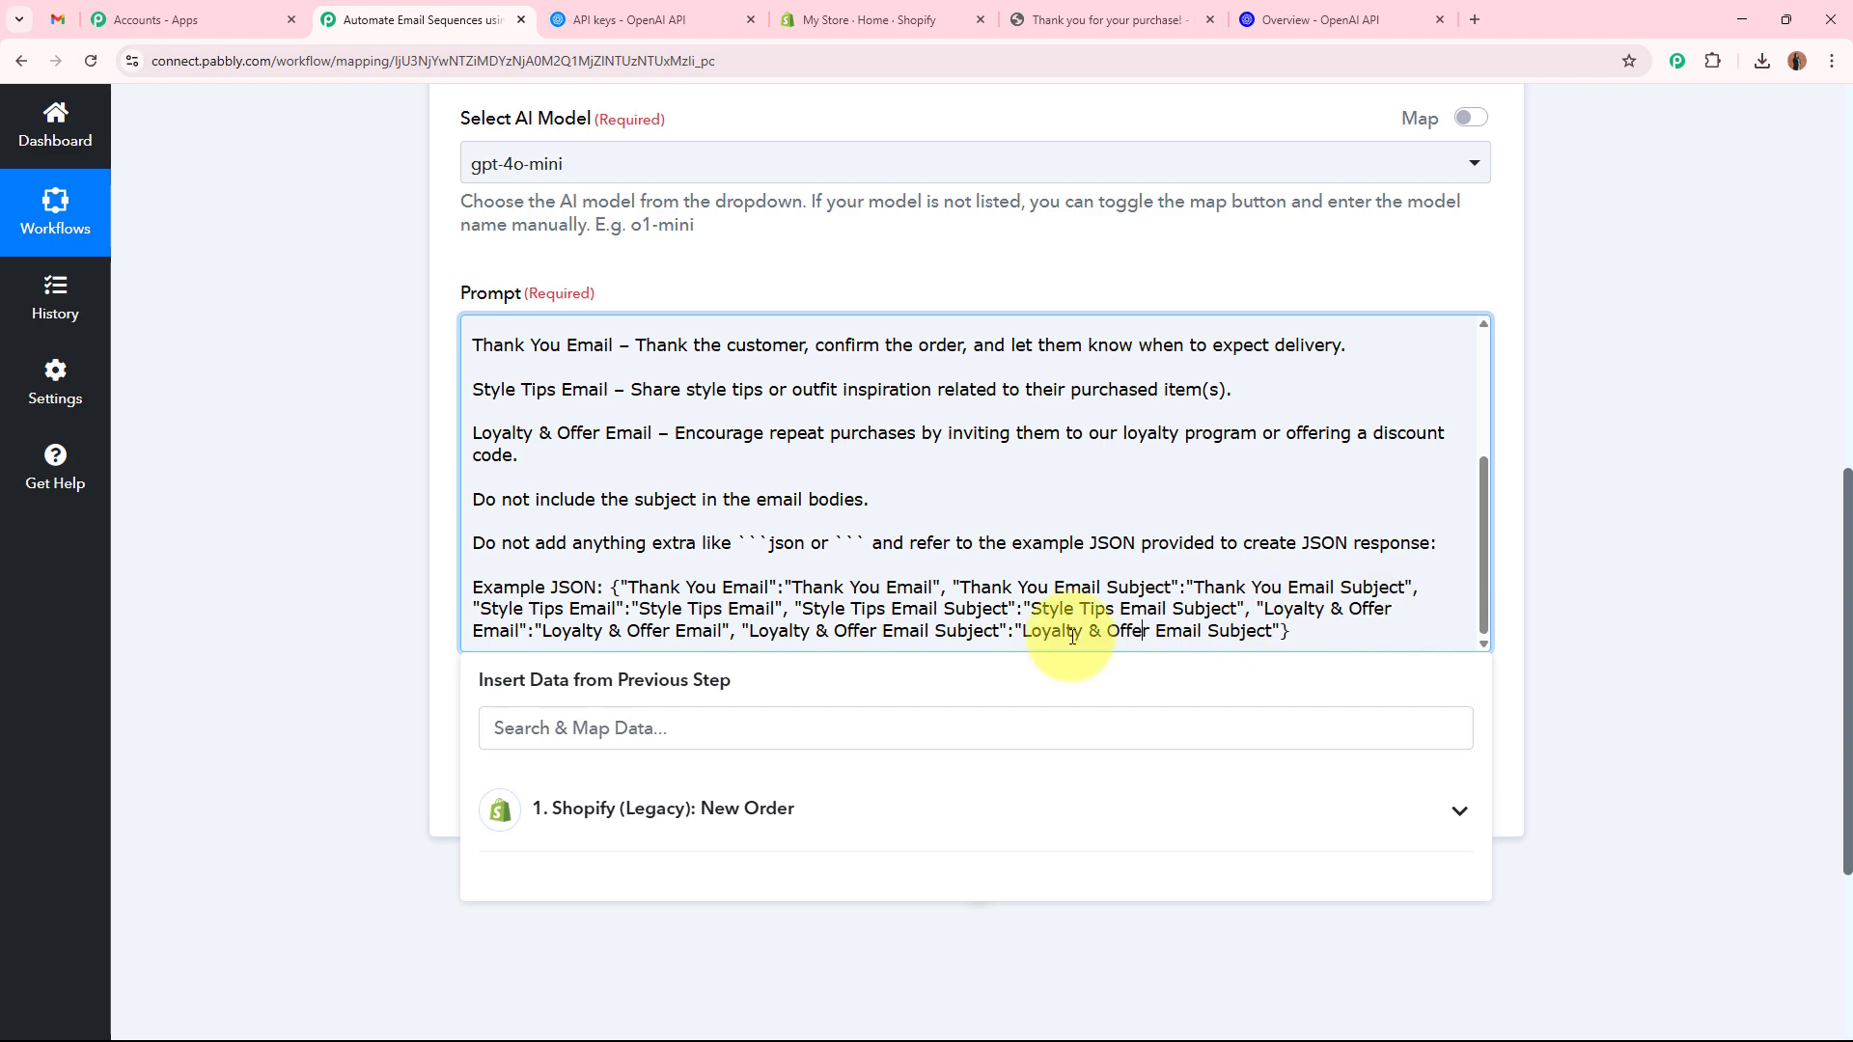
scroll(1090, 453, "up", 3)
scroll(946, 483, "down", 3)
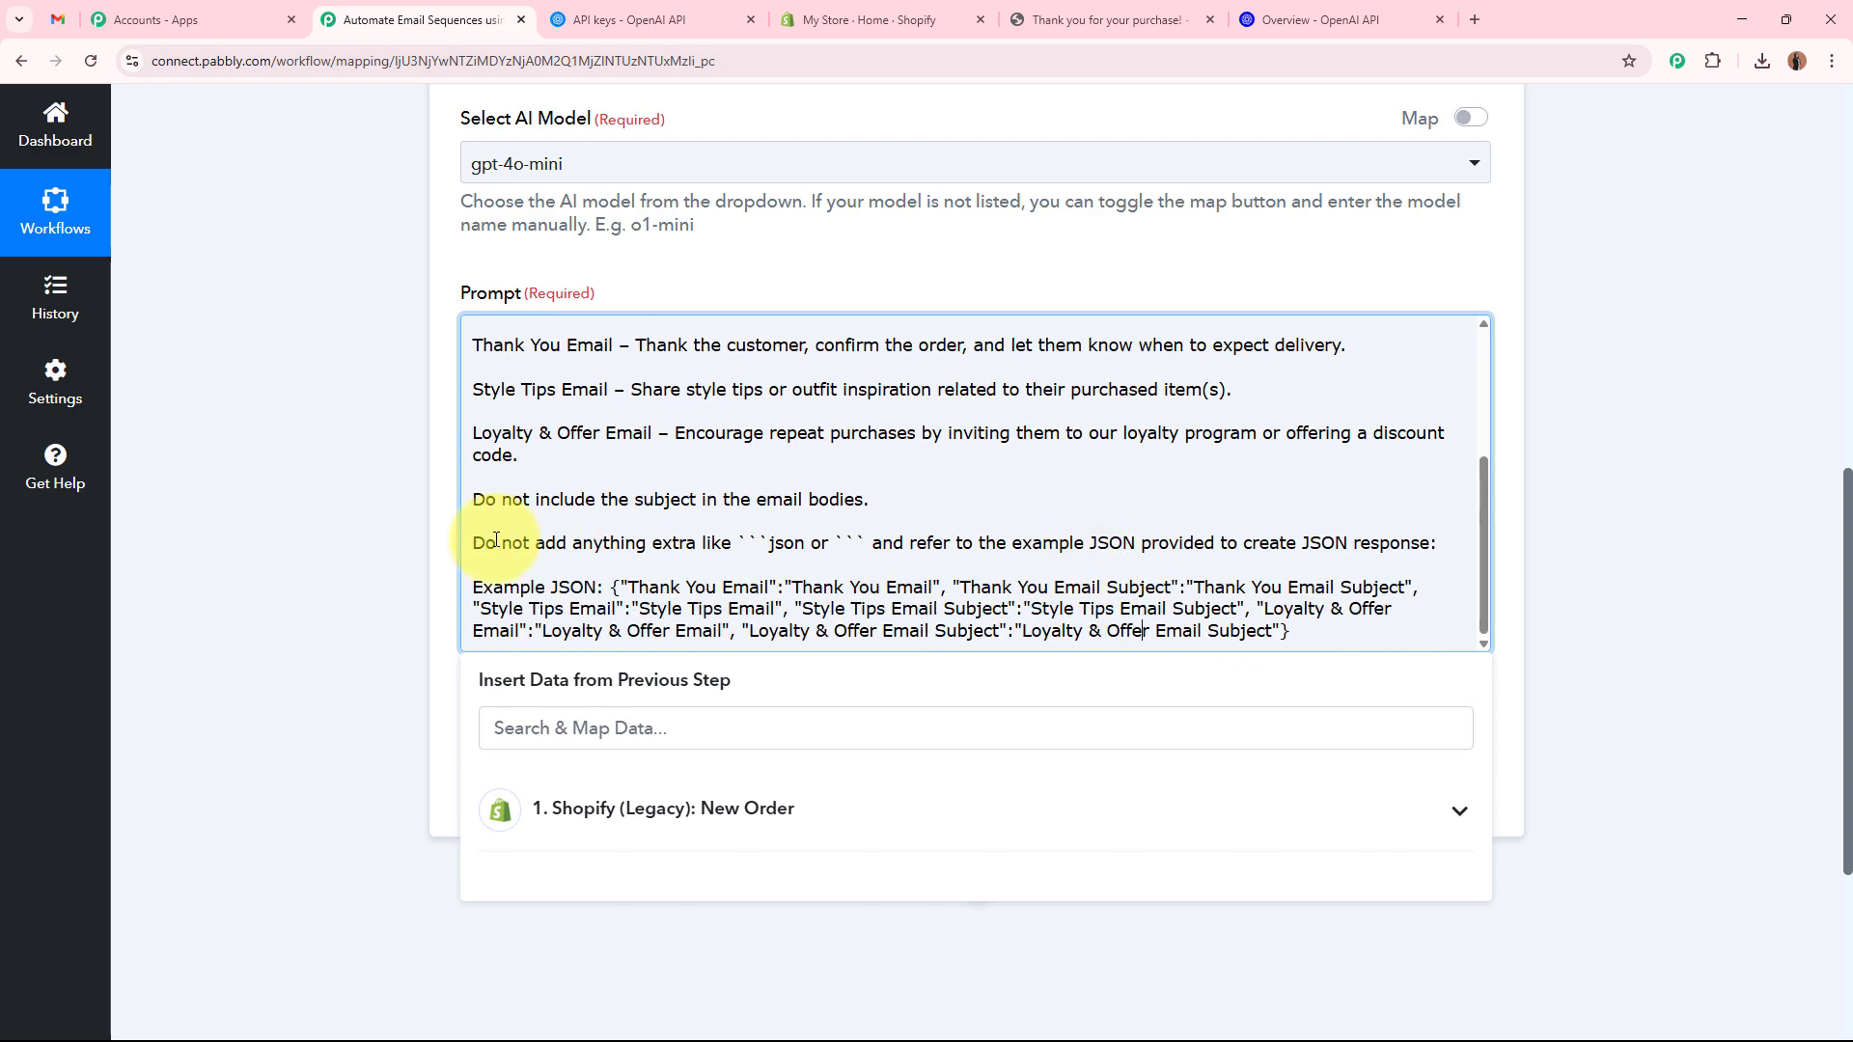
left_click_drag(472, 543, 1318, 635)
left_click(1318, 630)
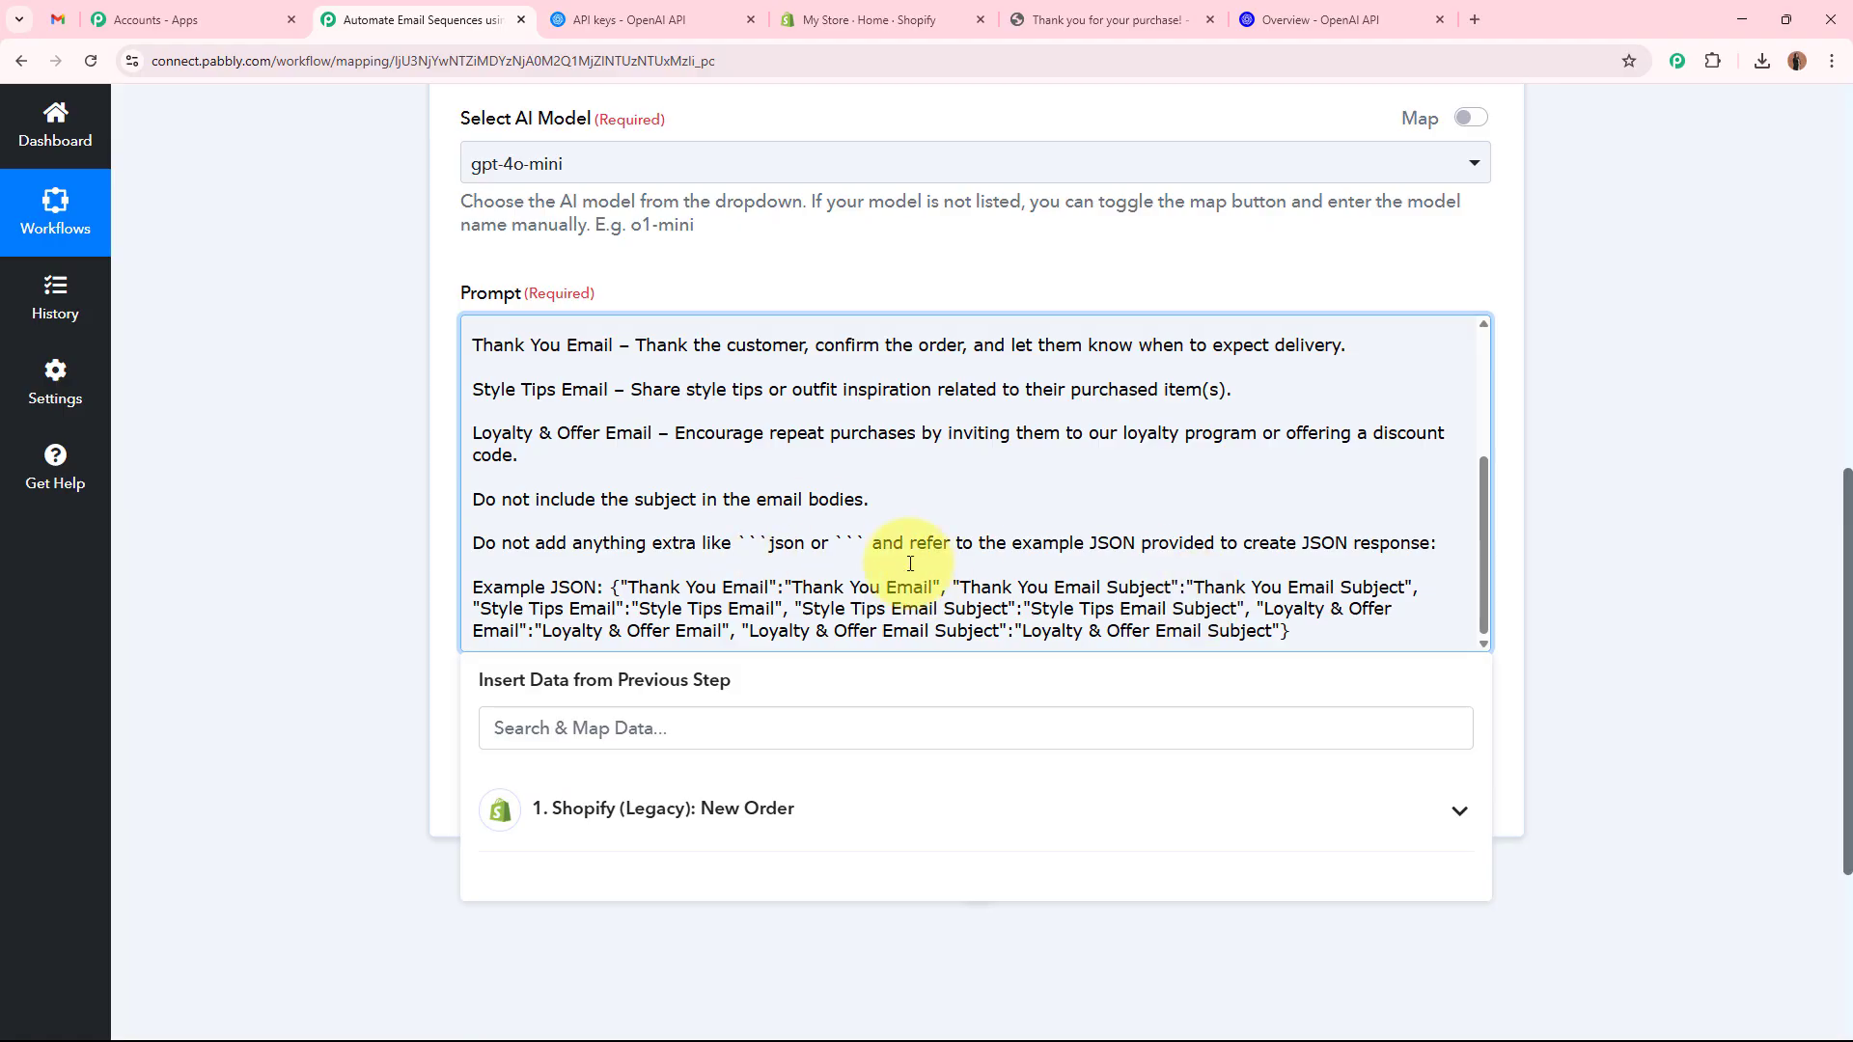
left_click(1565, 579)
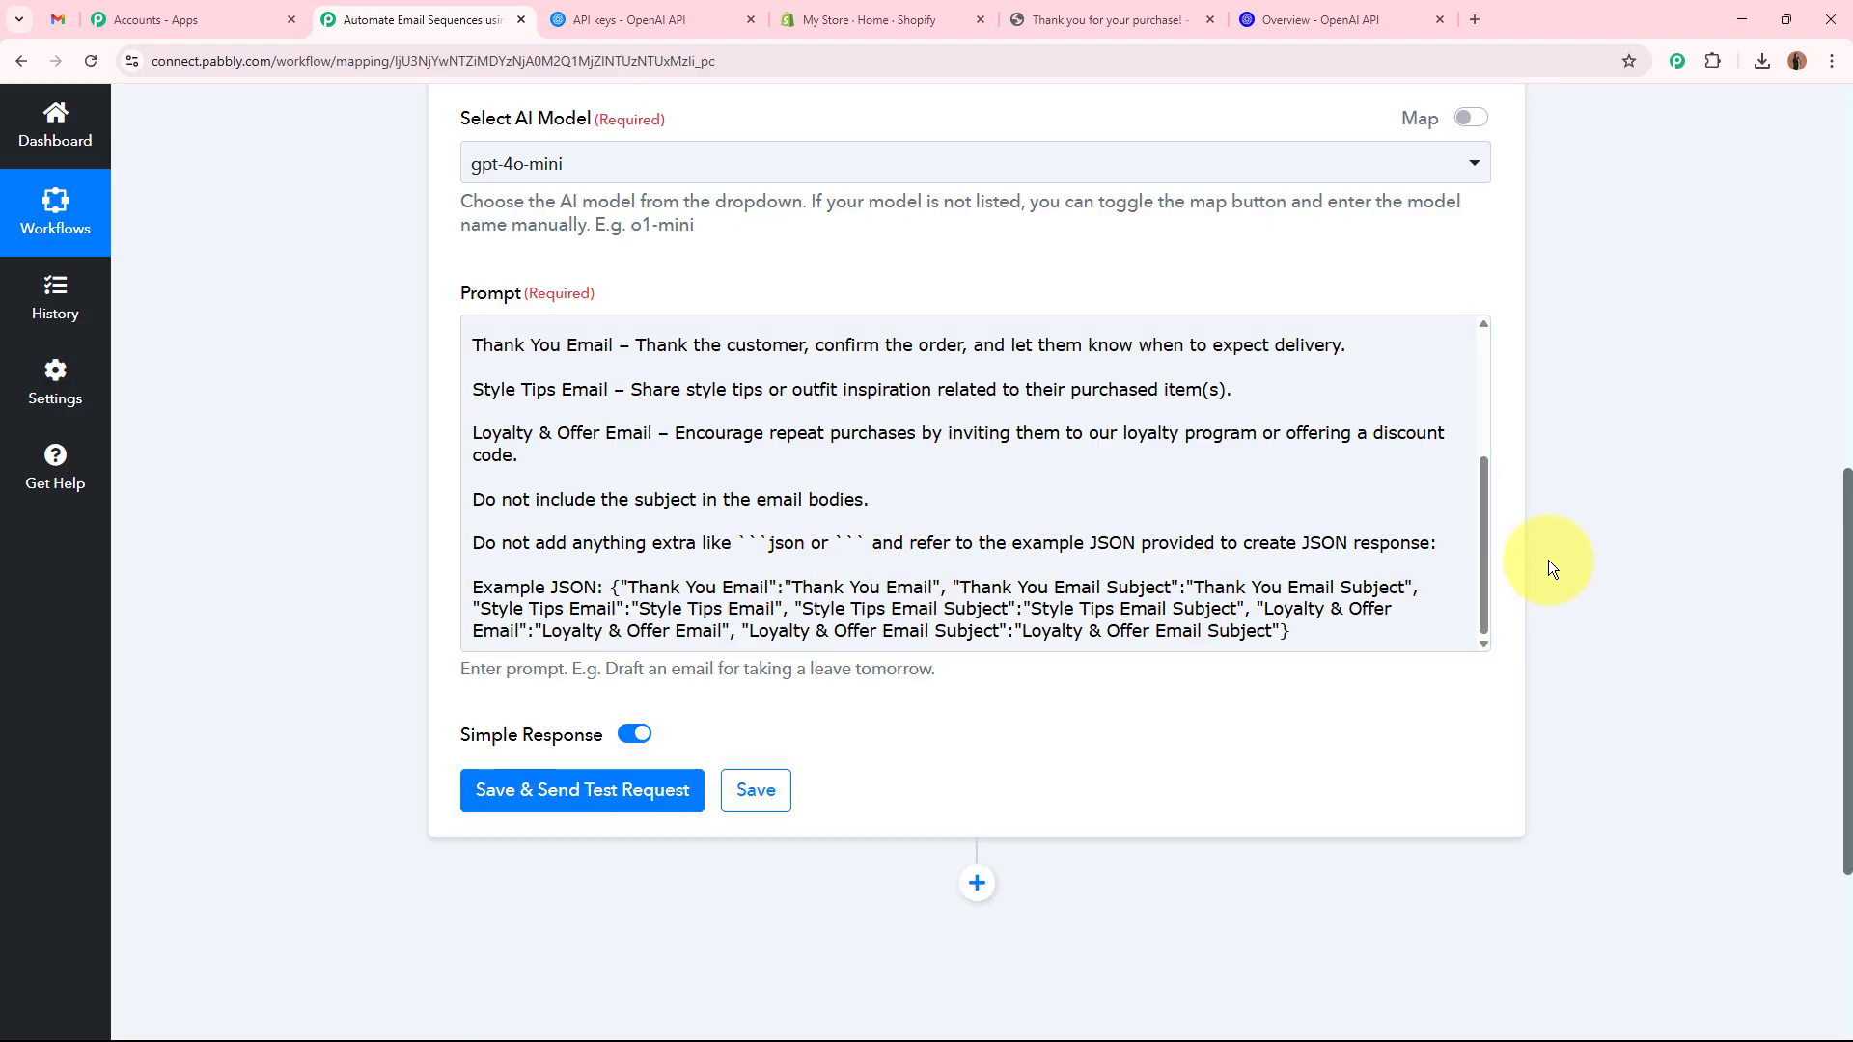
Replace the {{customer_name}} placeholder in the prompt with the Shopify order's Shipping Address Name.
left_click(1084, 628)
scroll(1178, 460, "up", 2)
scroll(1081, 577, "down", 5)
scroll(1081, 577, "up", 5)
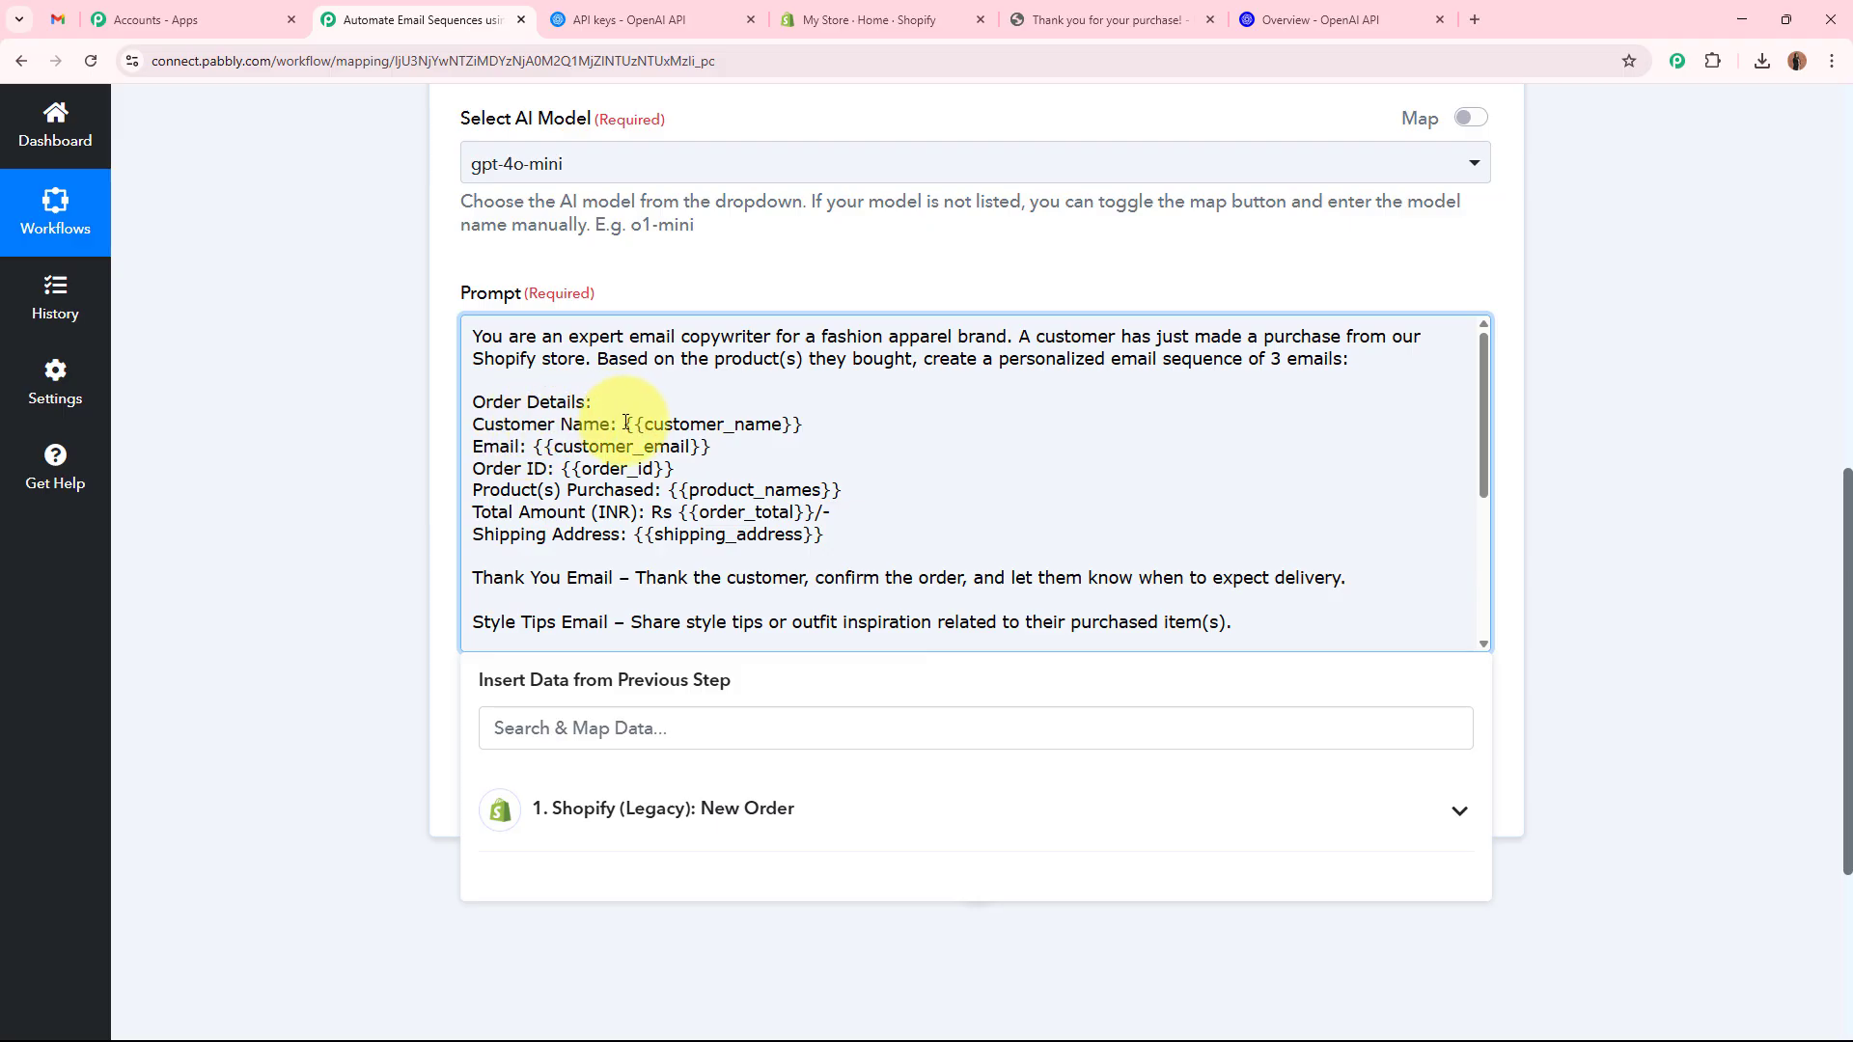
left_click_drag(624, 424, 803, 424)
scroll(447, 521, "down", 1)
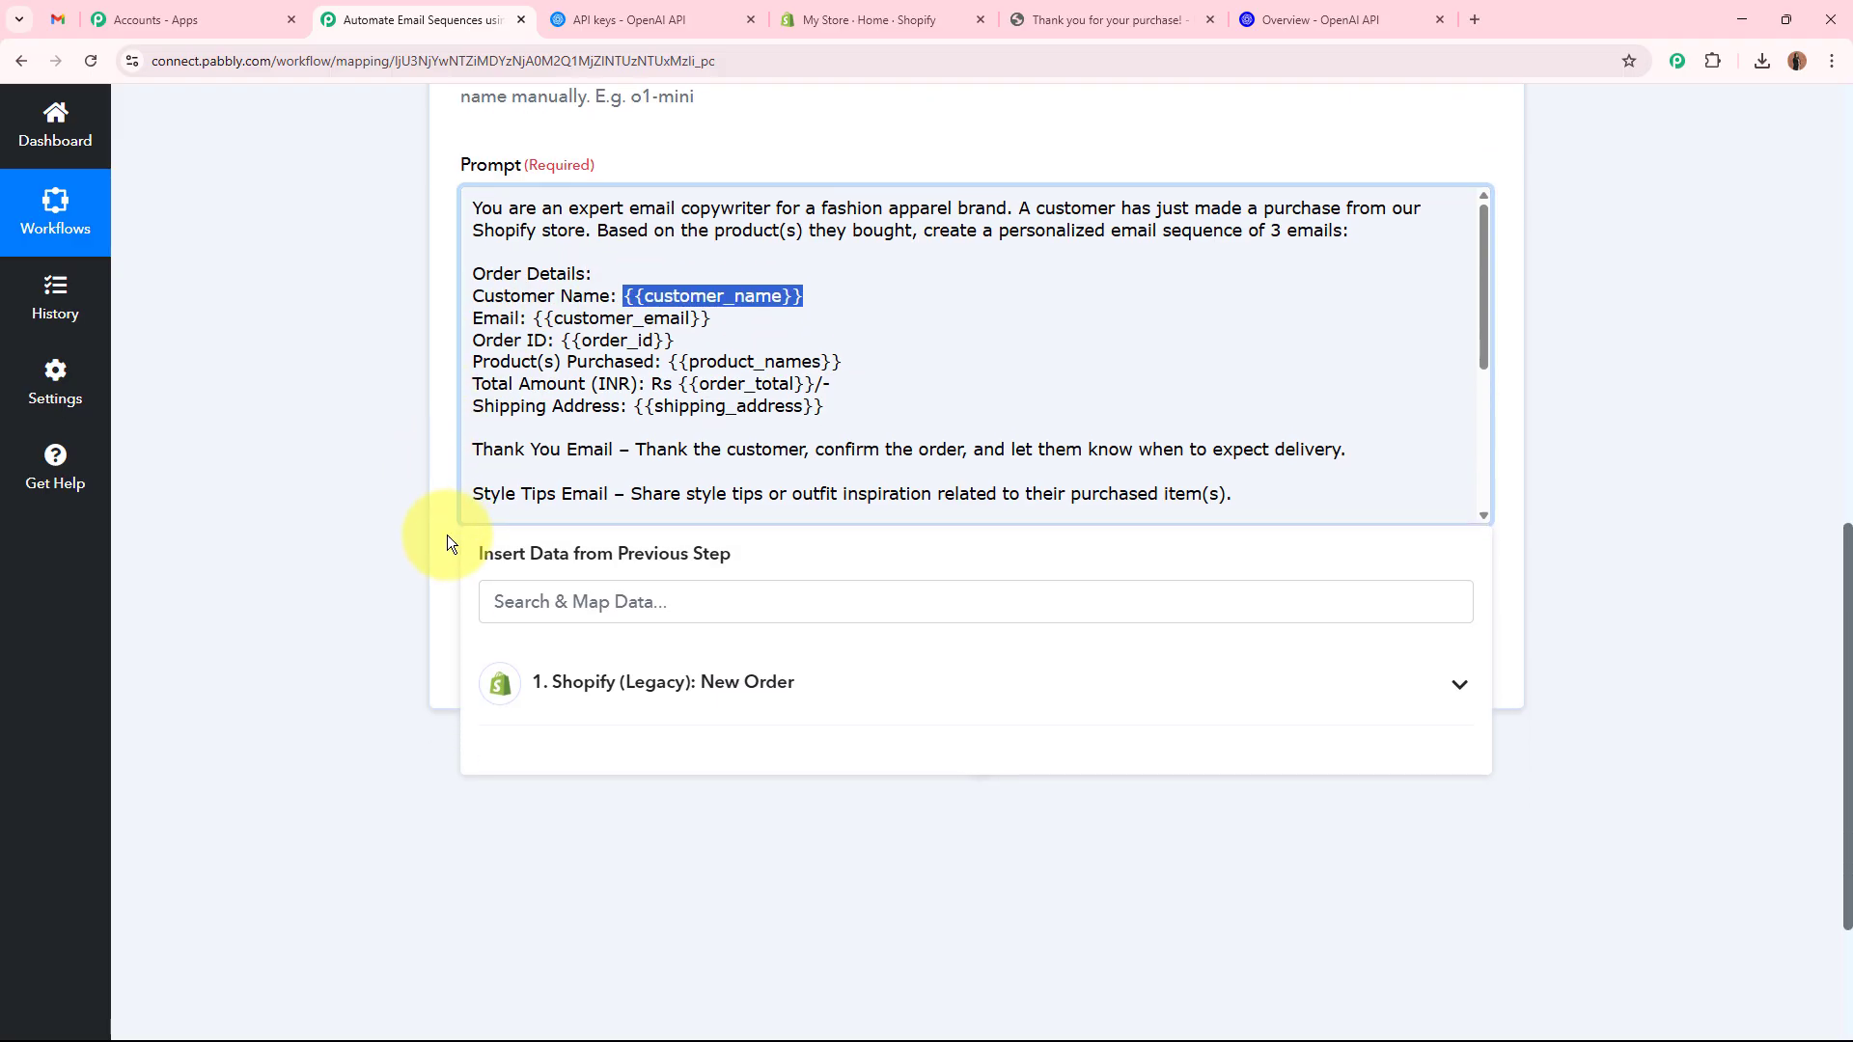
scroll(729, 571, "up", 10)
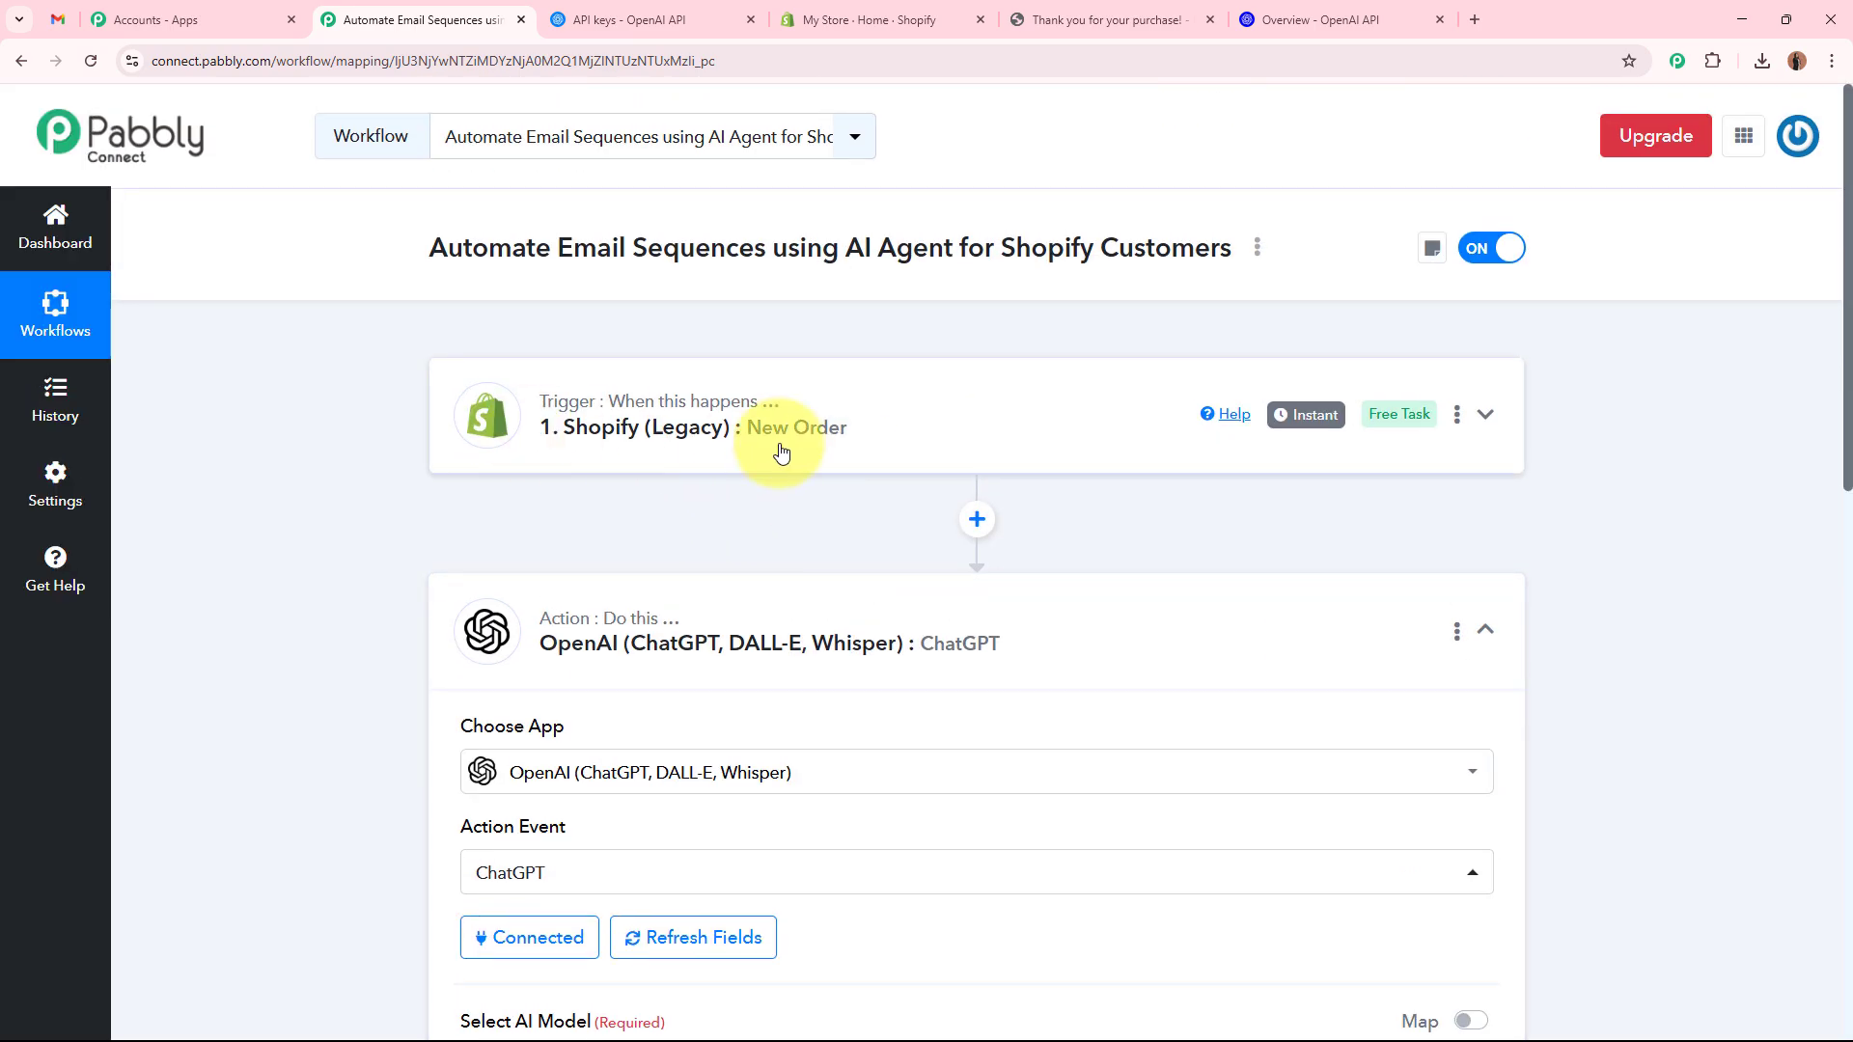
scroll(780, 450, "down", 8)
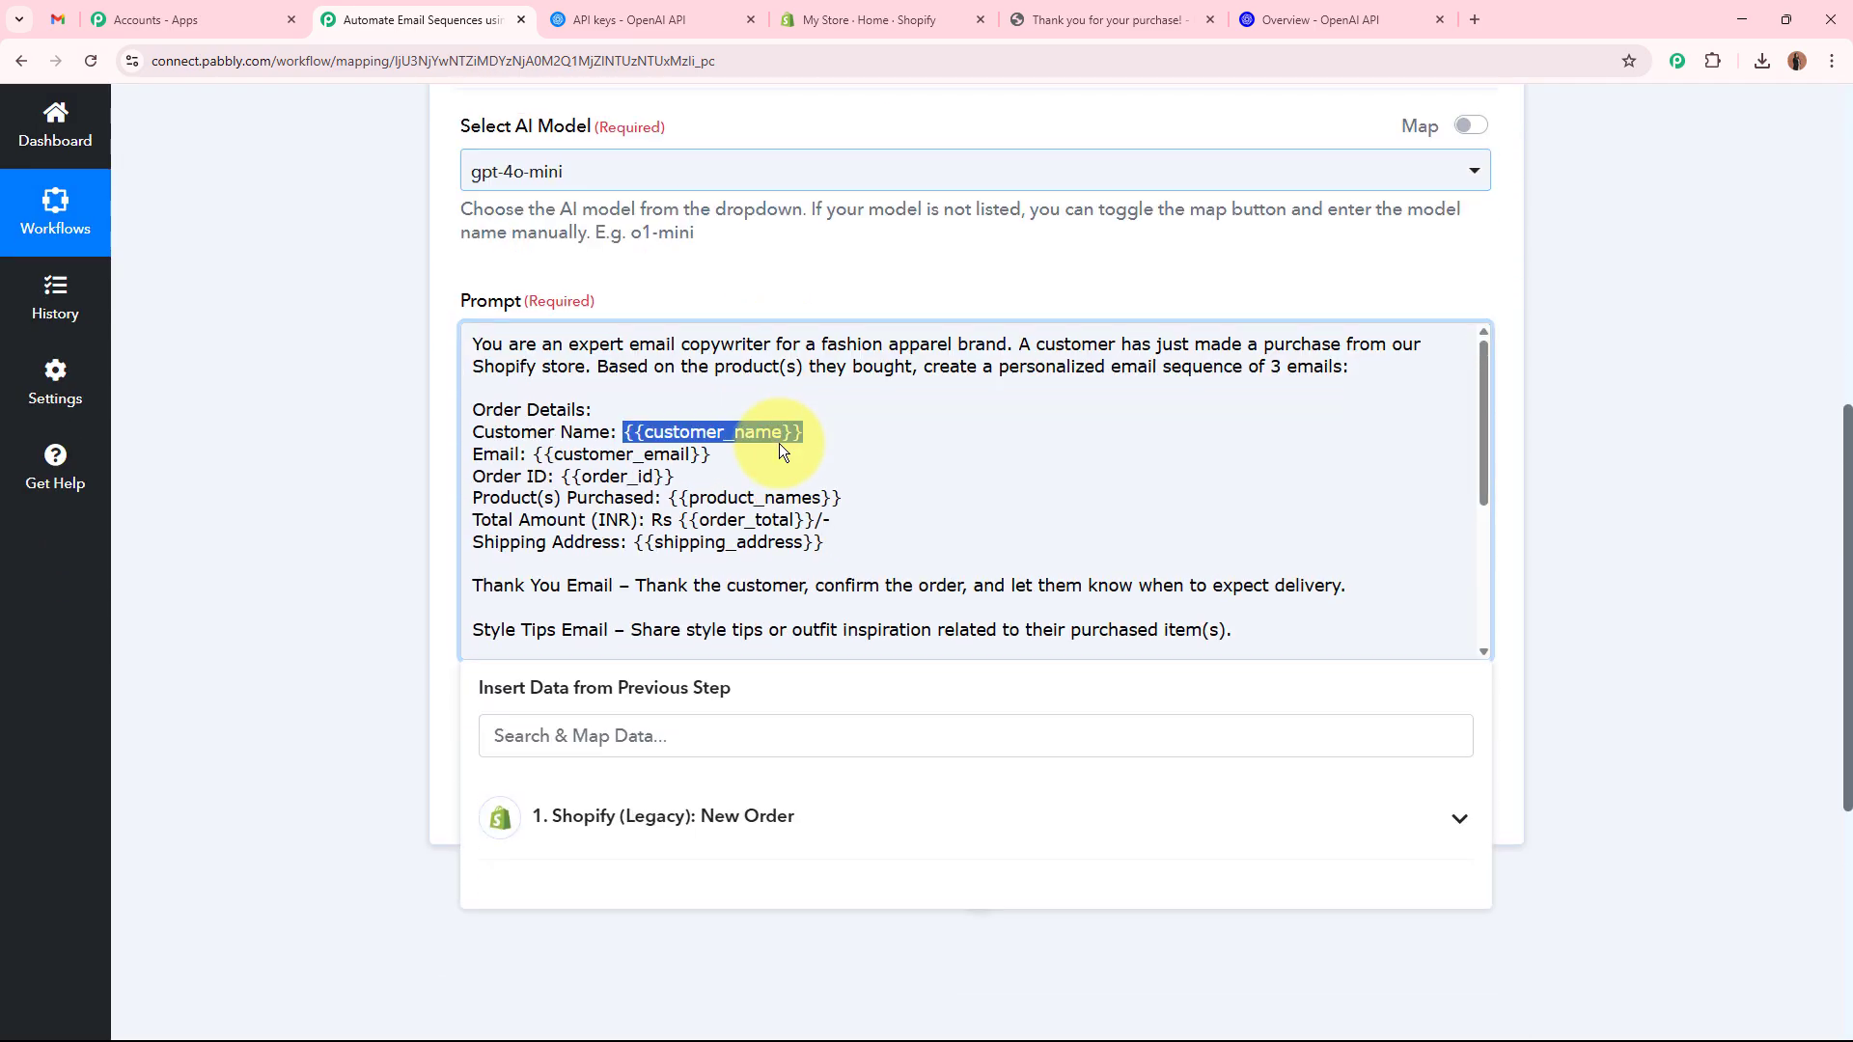
scroll(448, 502, "down", 3)
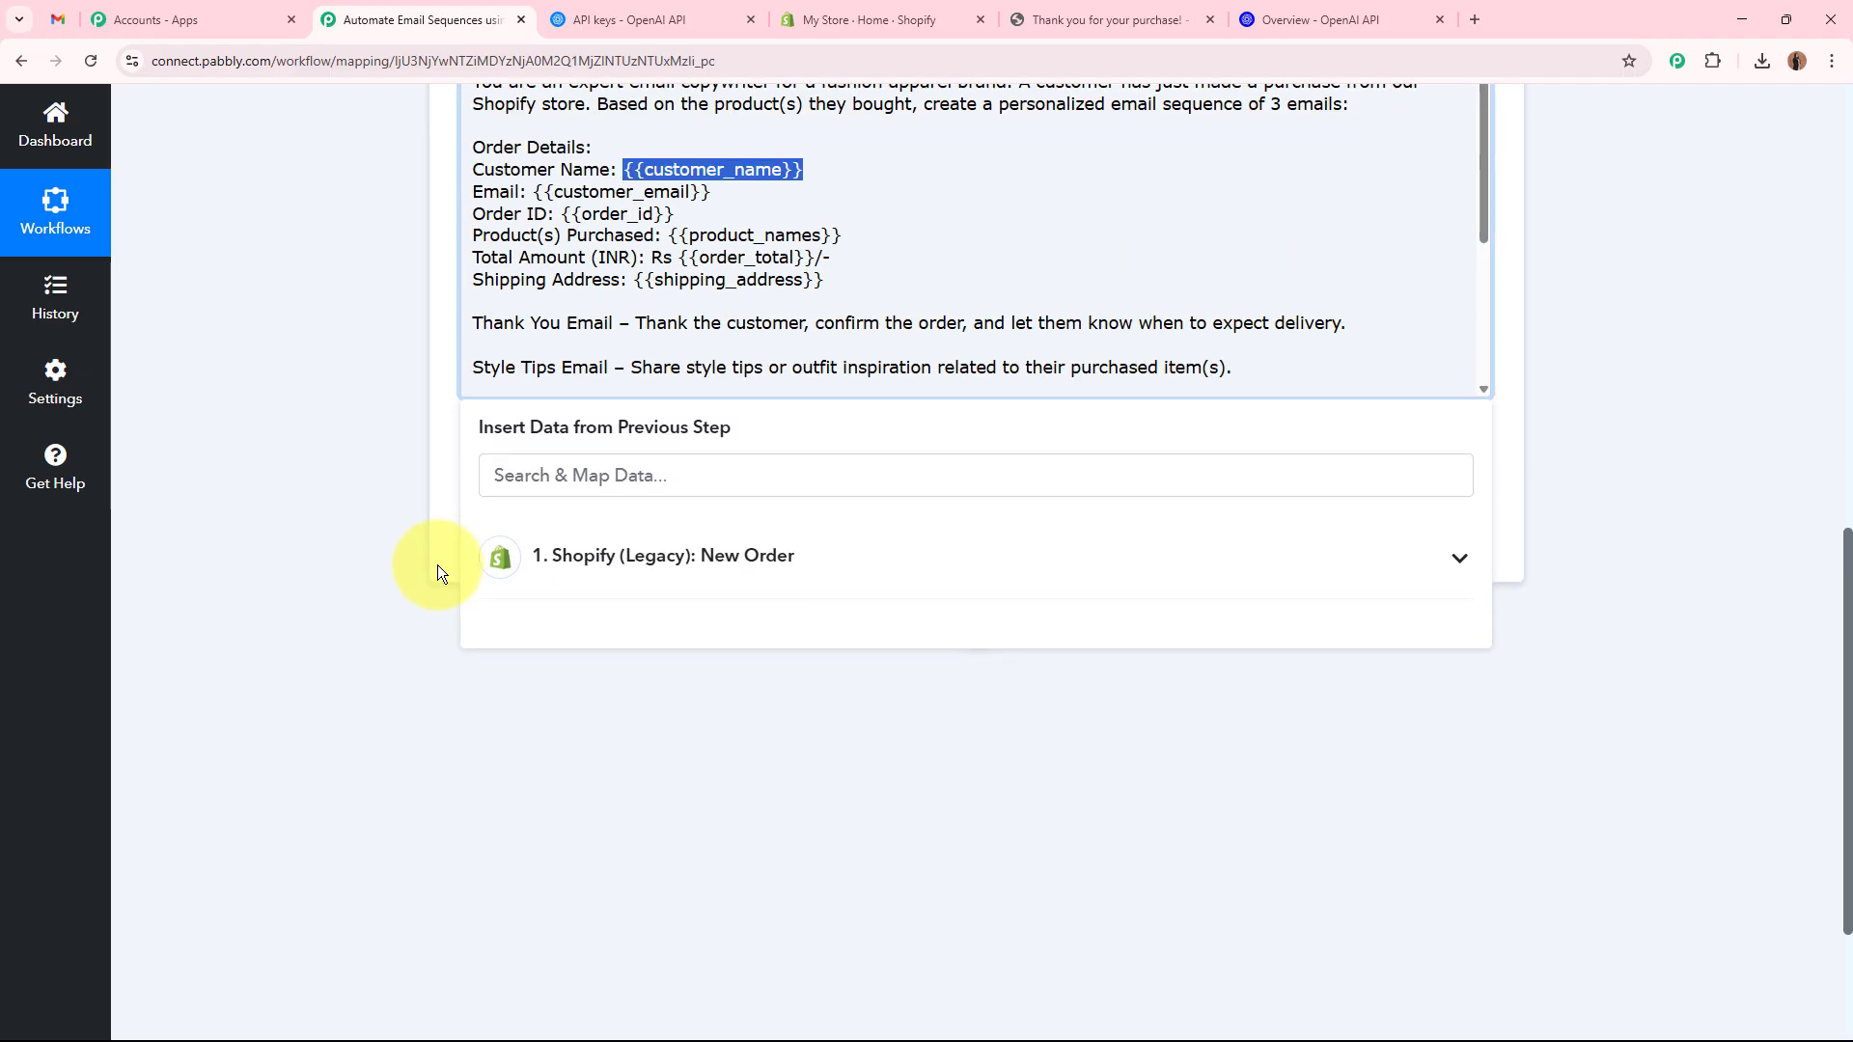
left_click(759, 566)
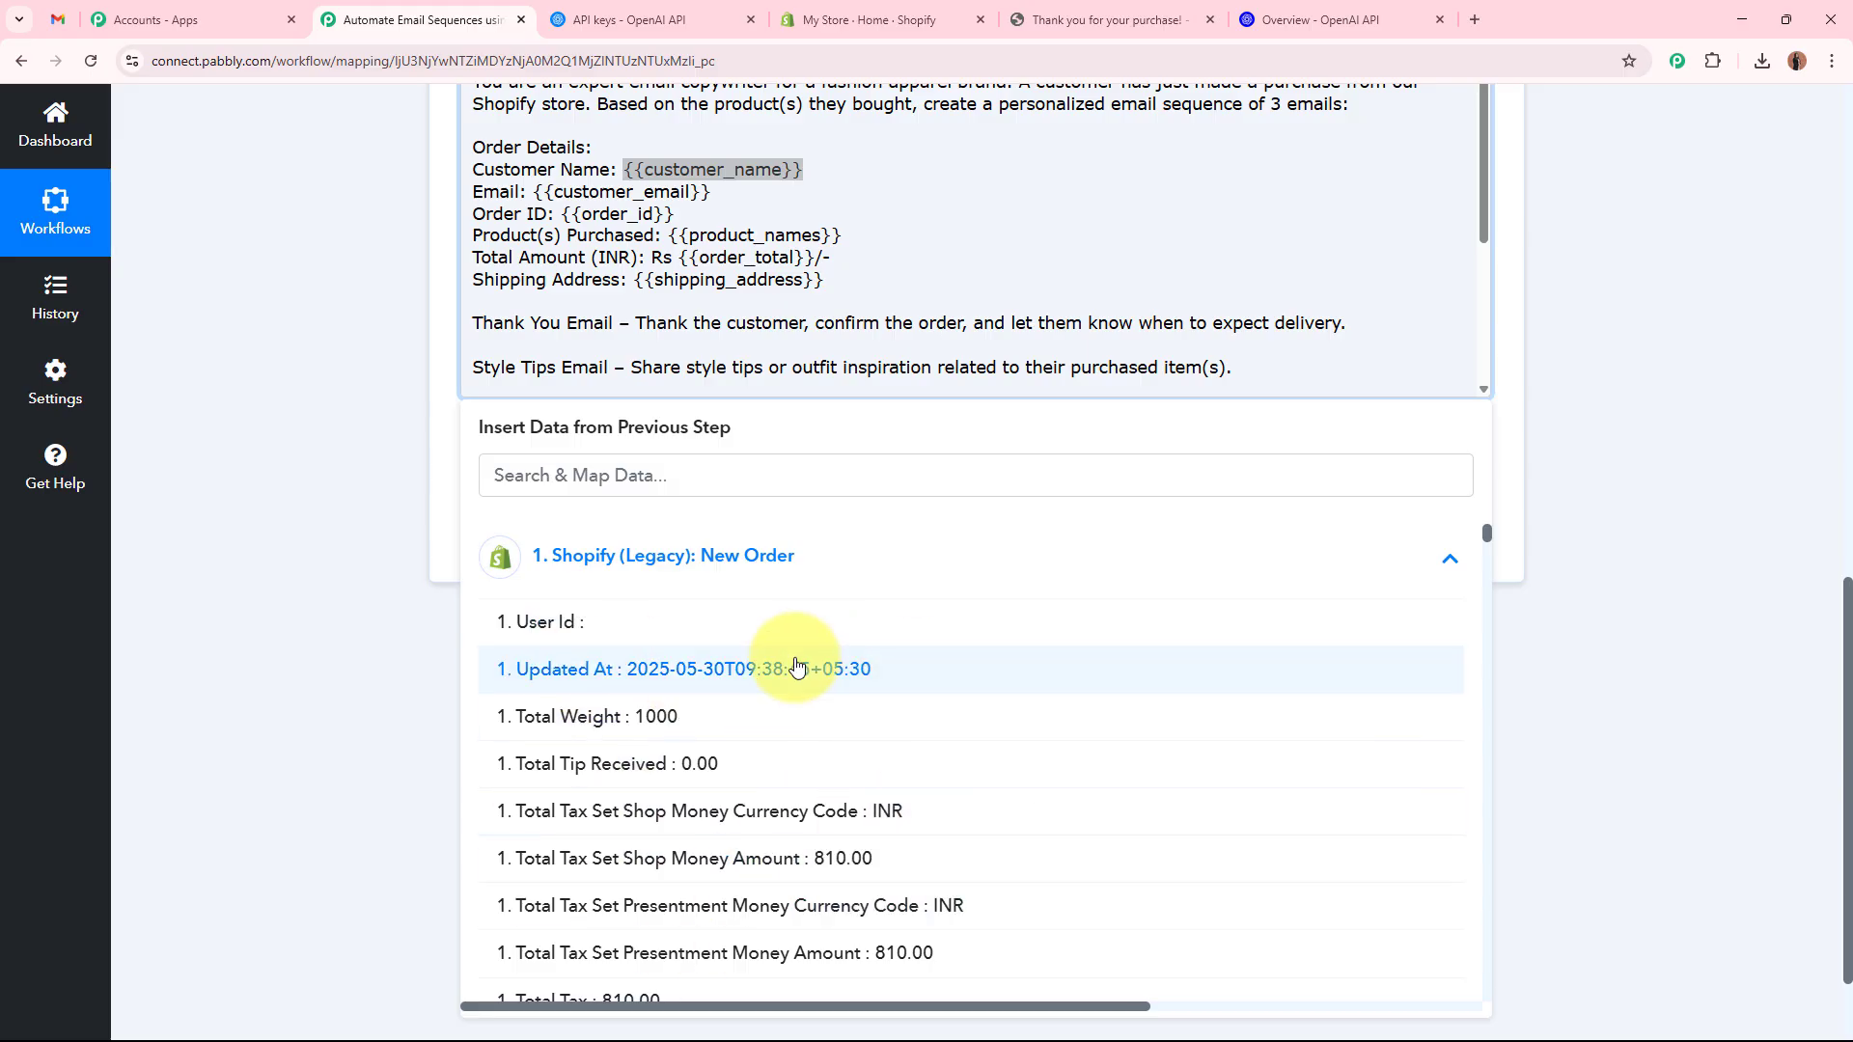
left_click(672, 470)
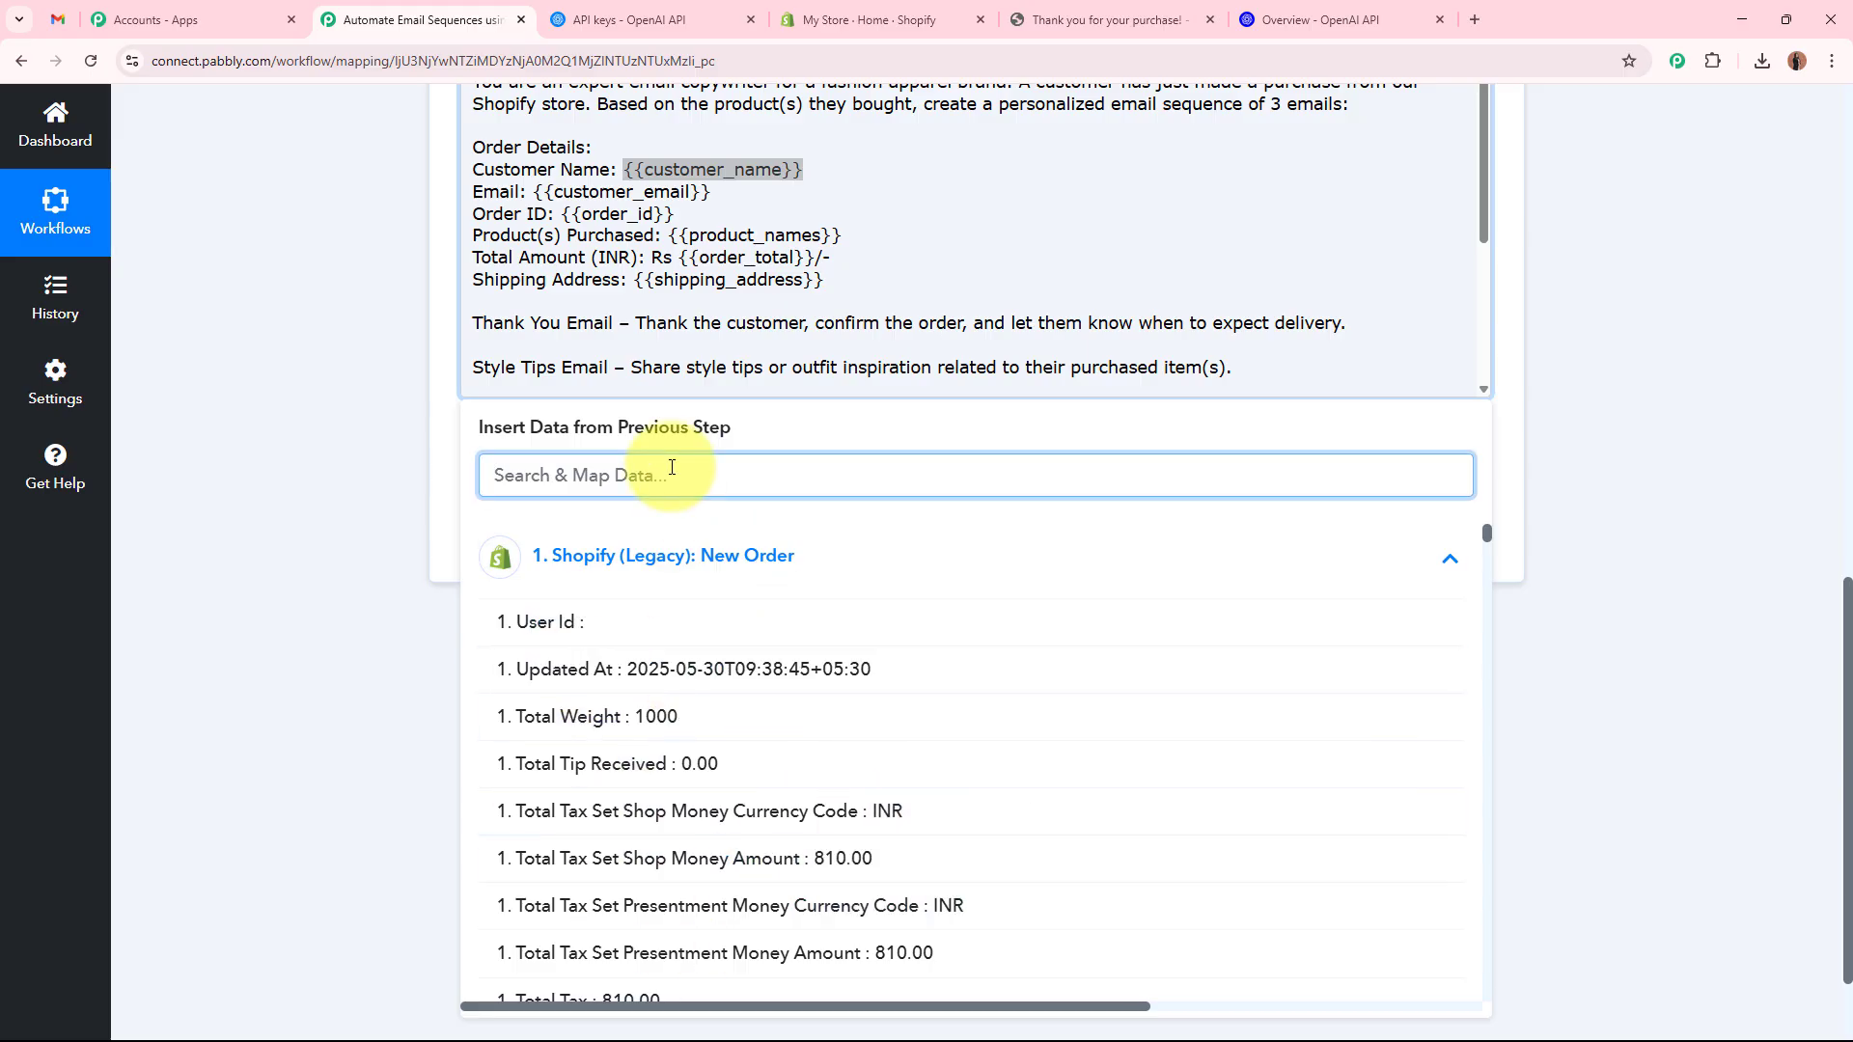
type("Name")
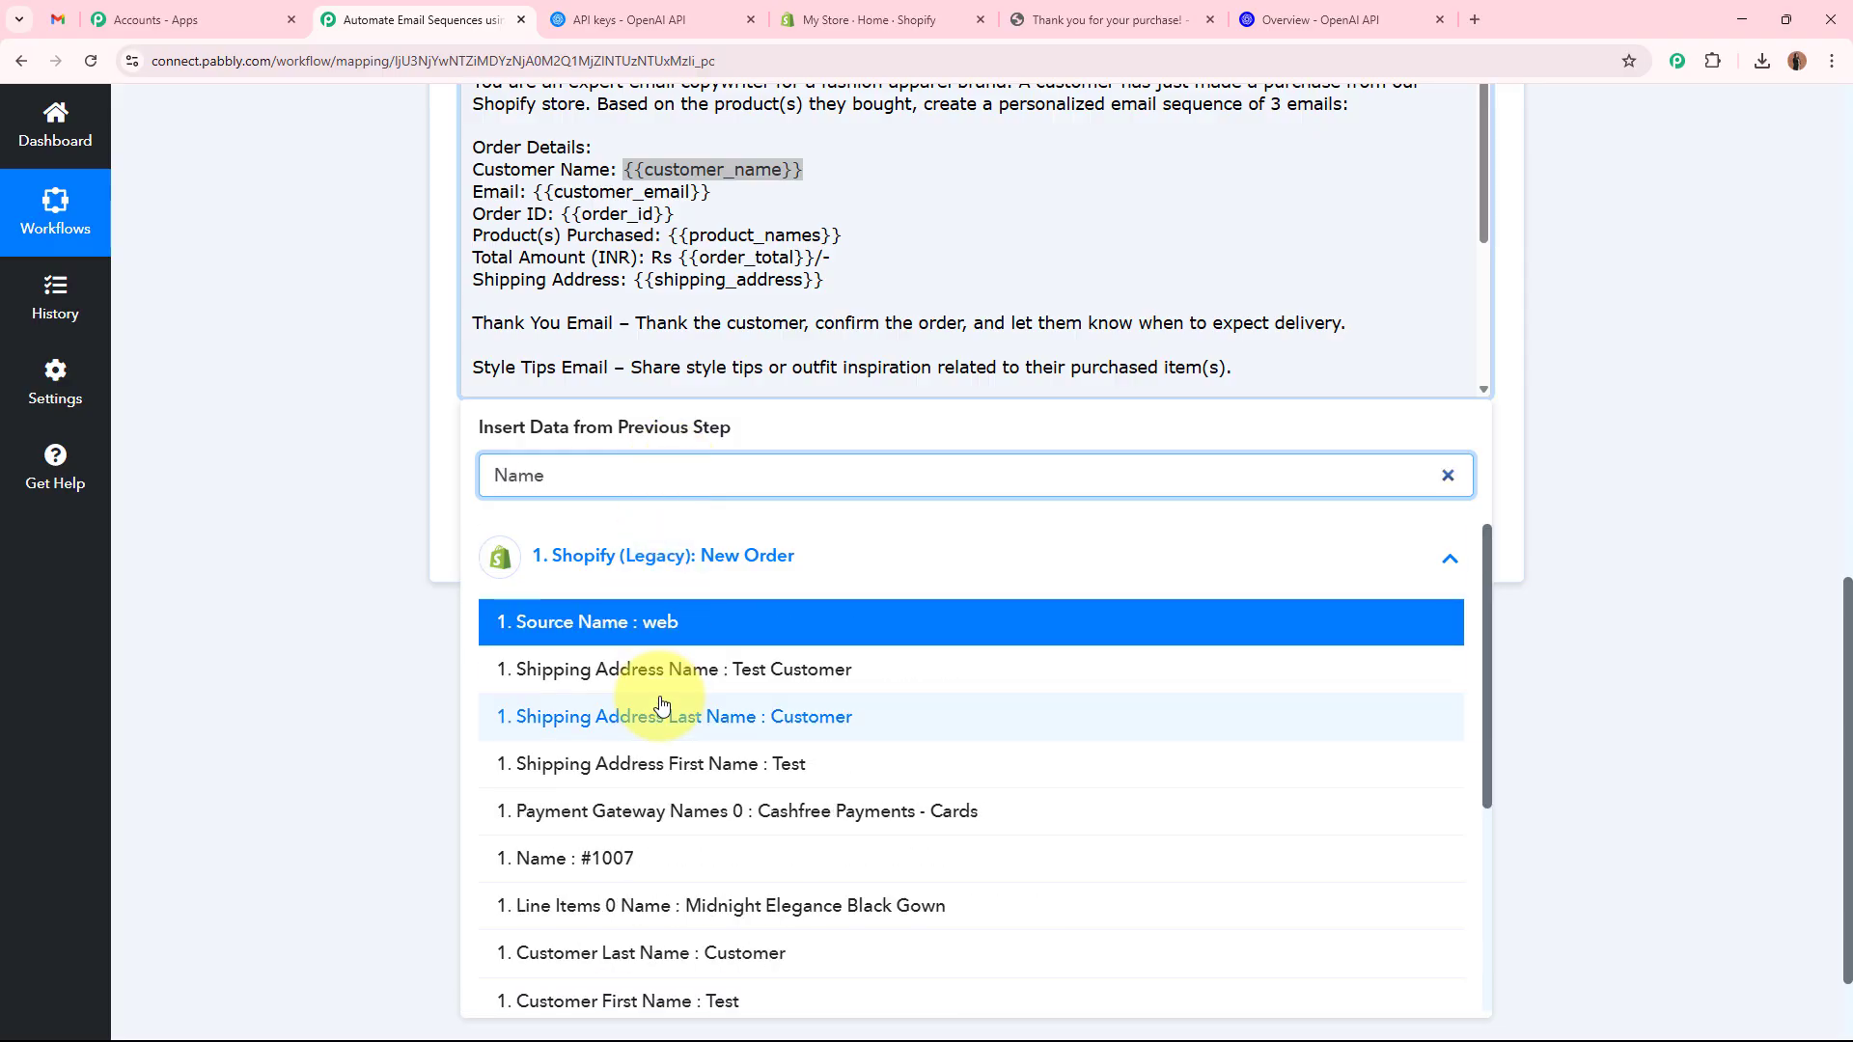
left_click(895, 676)
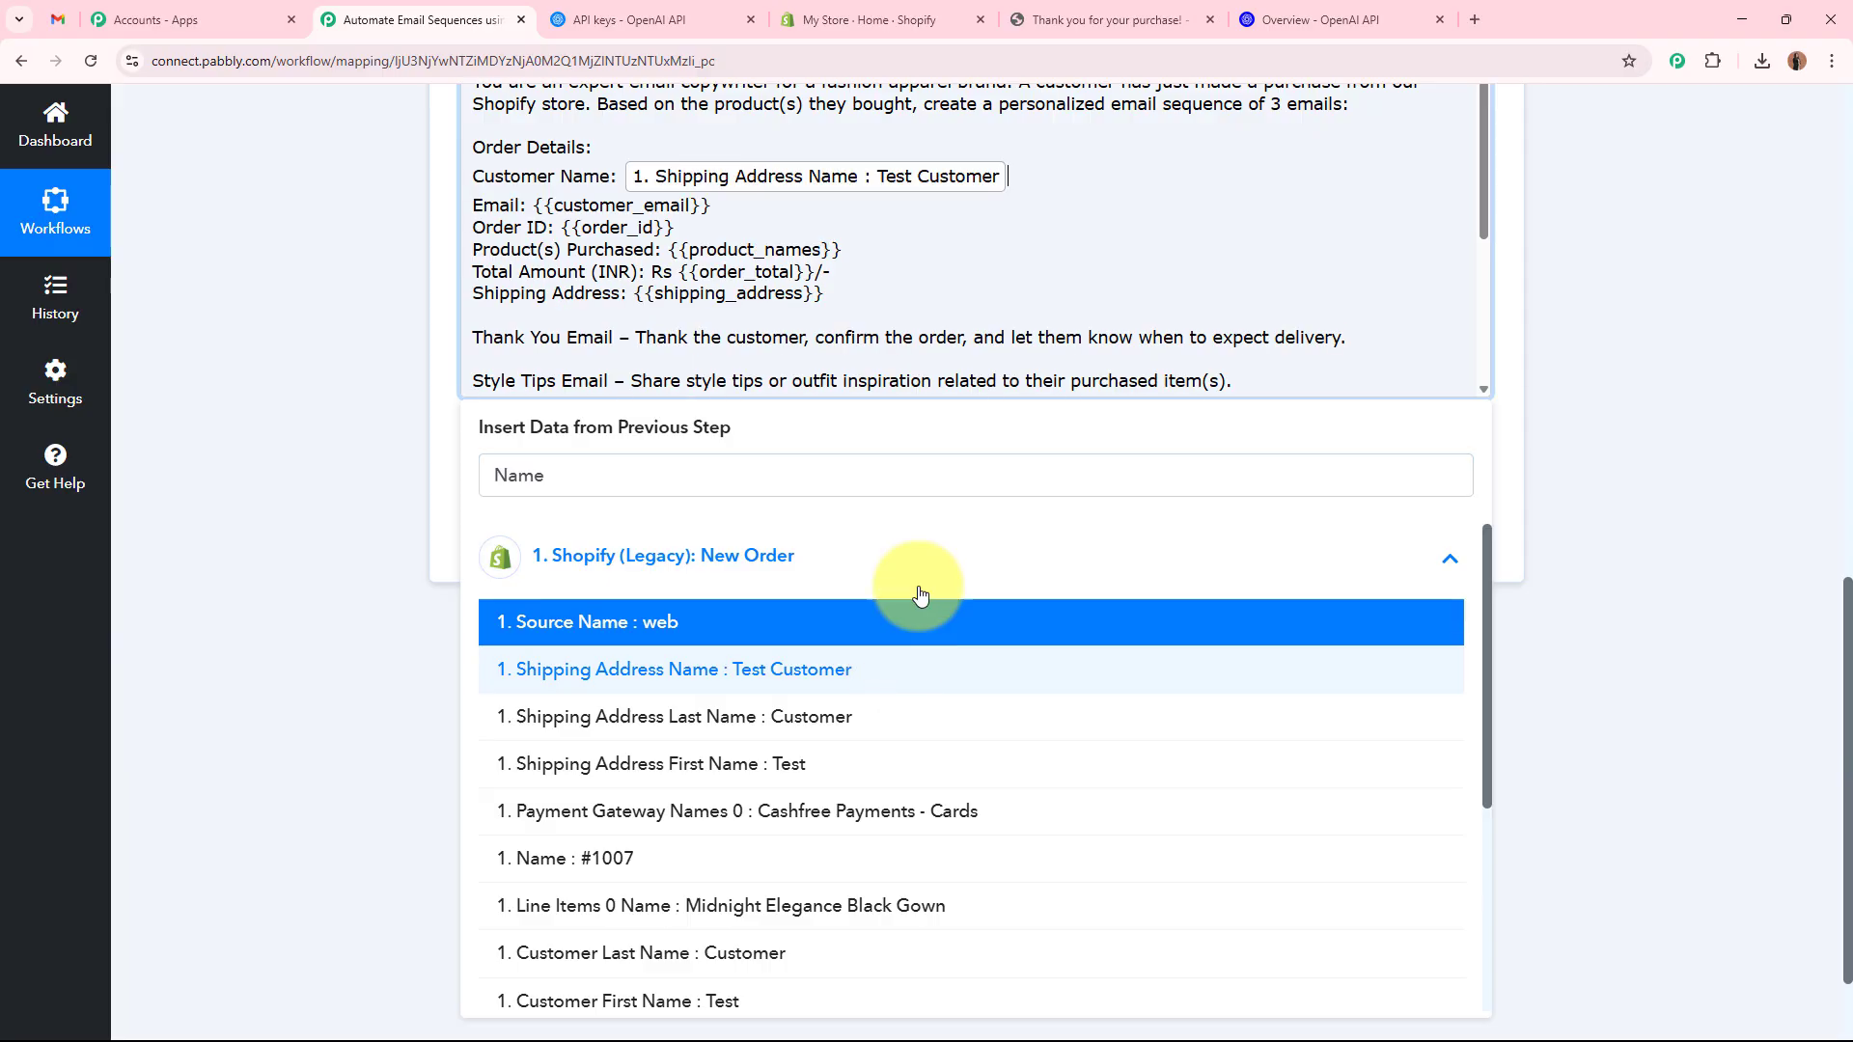
left_click(347, 427)
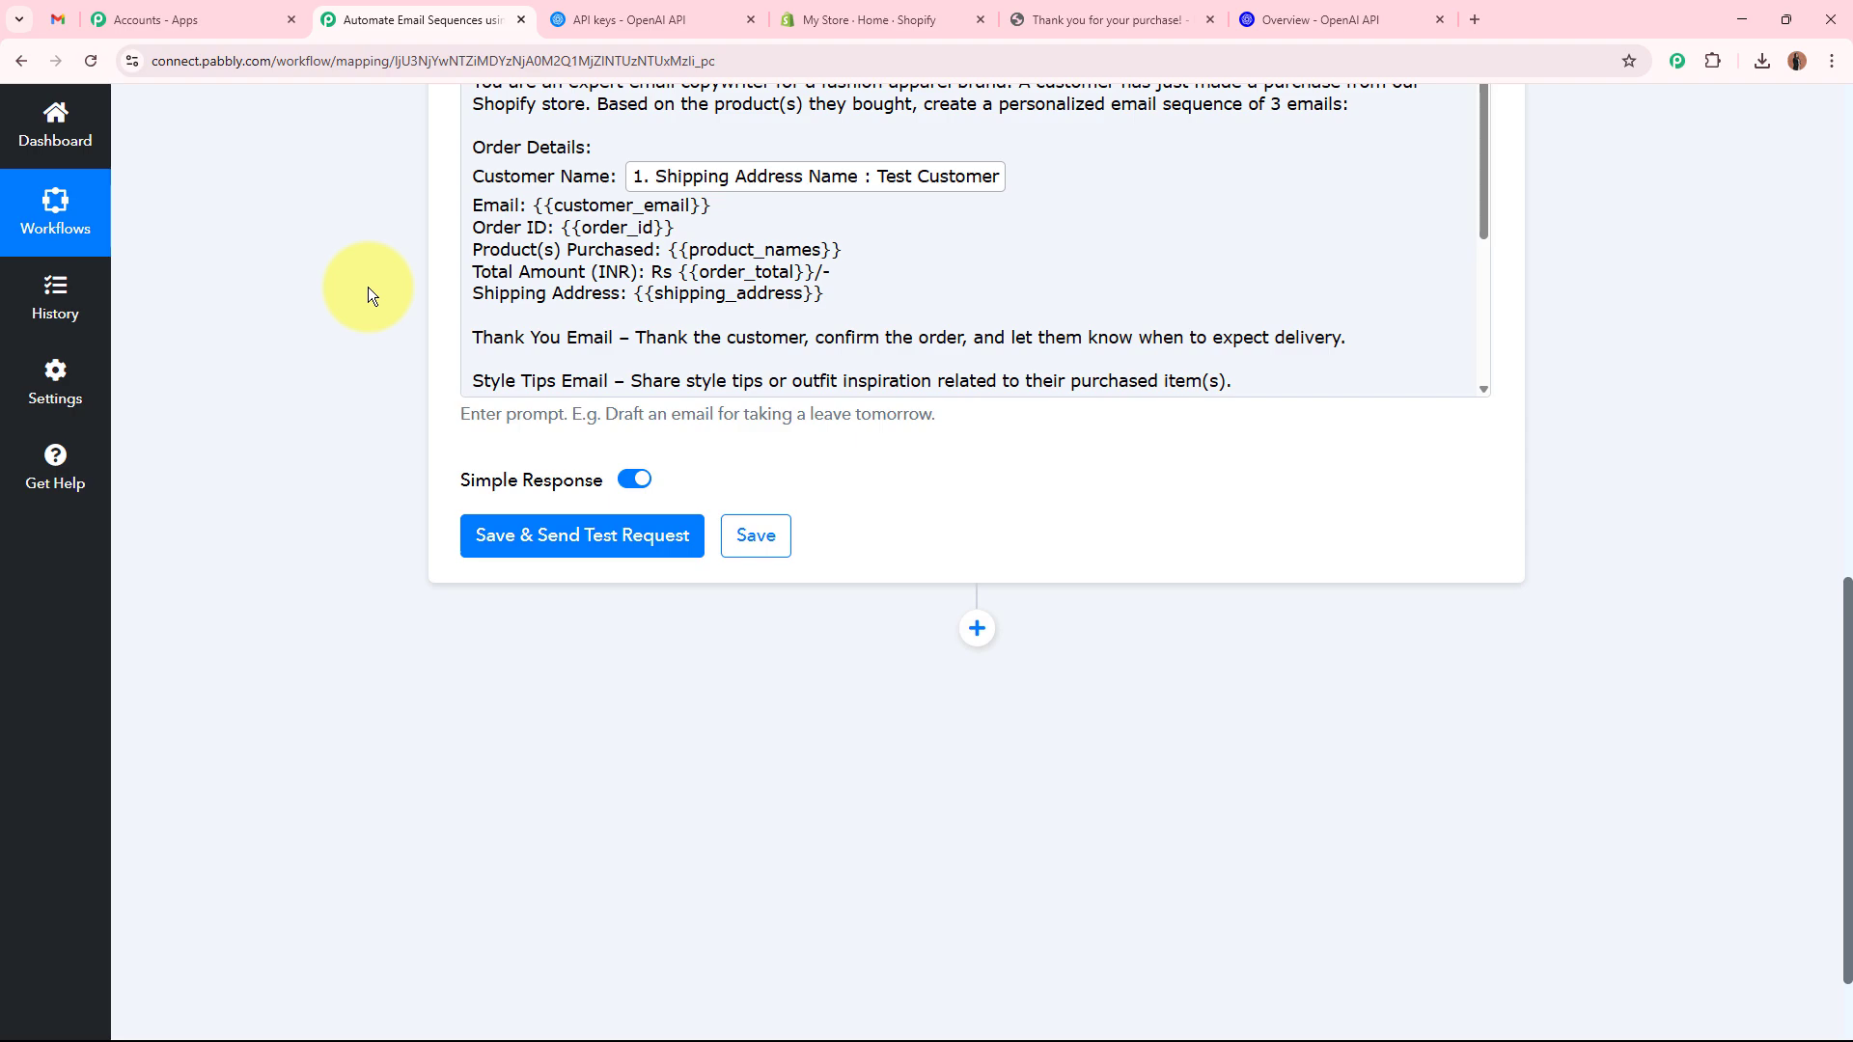
Map the Shopify order's Customer Email in place of the prompt's {{customer_email}} placeholder.
scroll(376, 286, "up", 3)
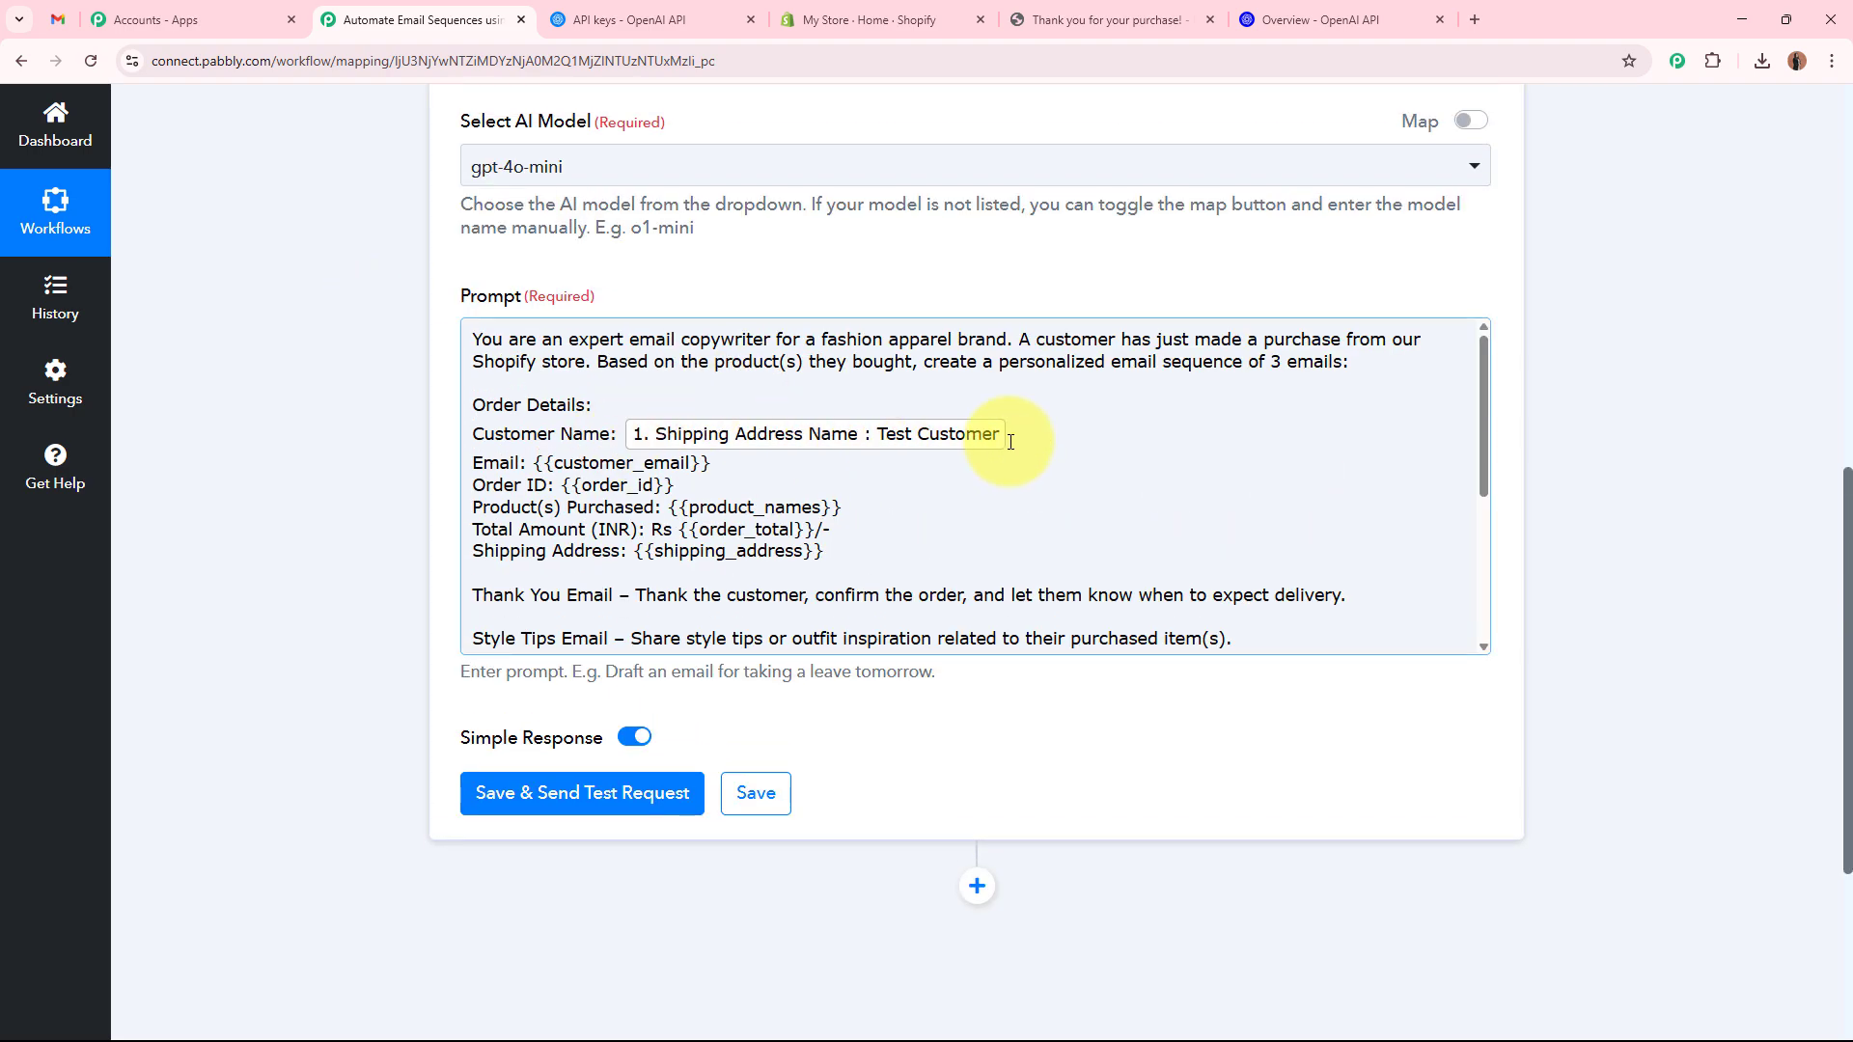
scroll(1009, 442, "up", 10)
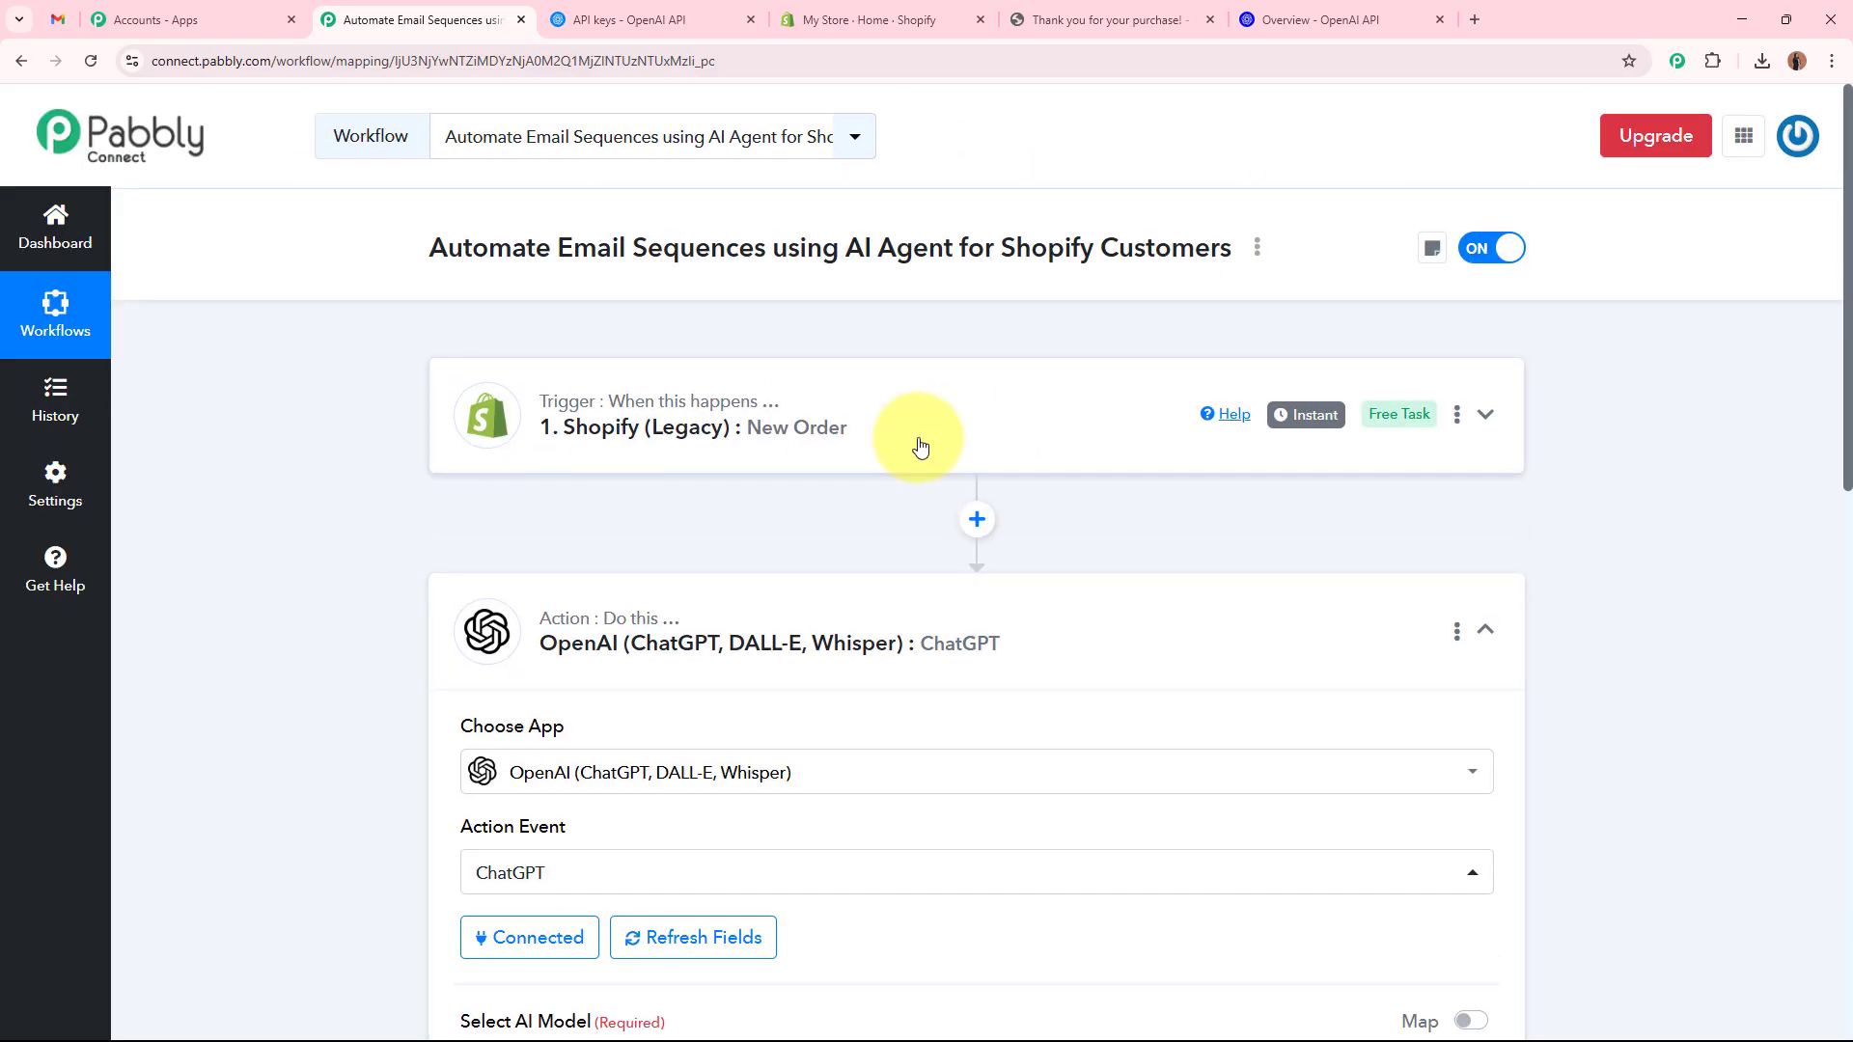
scroll(917, 444, "down", 8)
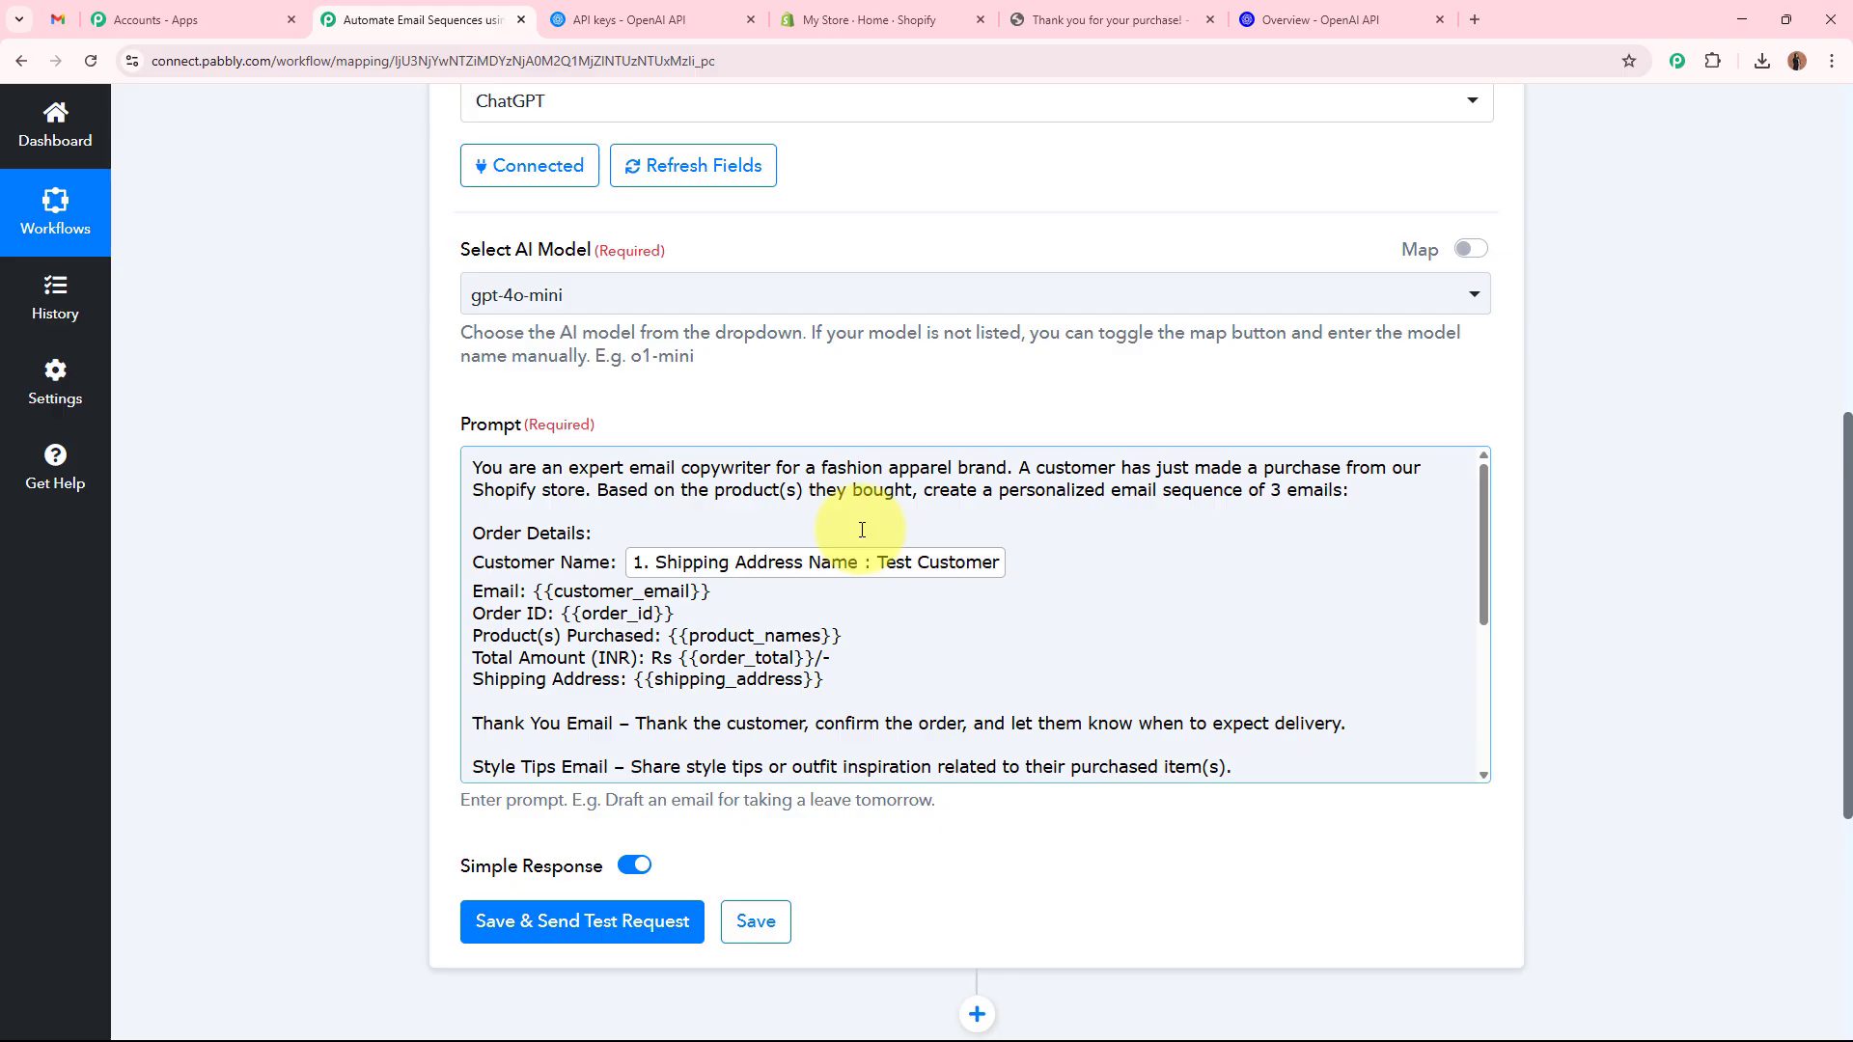
scroll(862, 529, "down", 1)
mouse_move(687, 485)
left_mouse_down()
mouse_move(521, 470)
mouse_move(714, 488)
left_mouse_up()
left_click(529, 468)
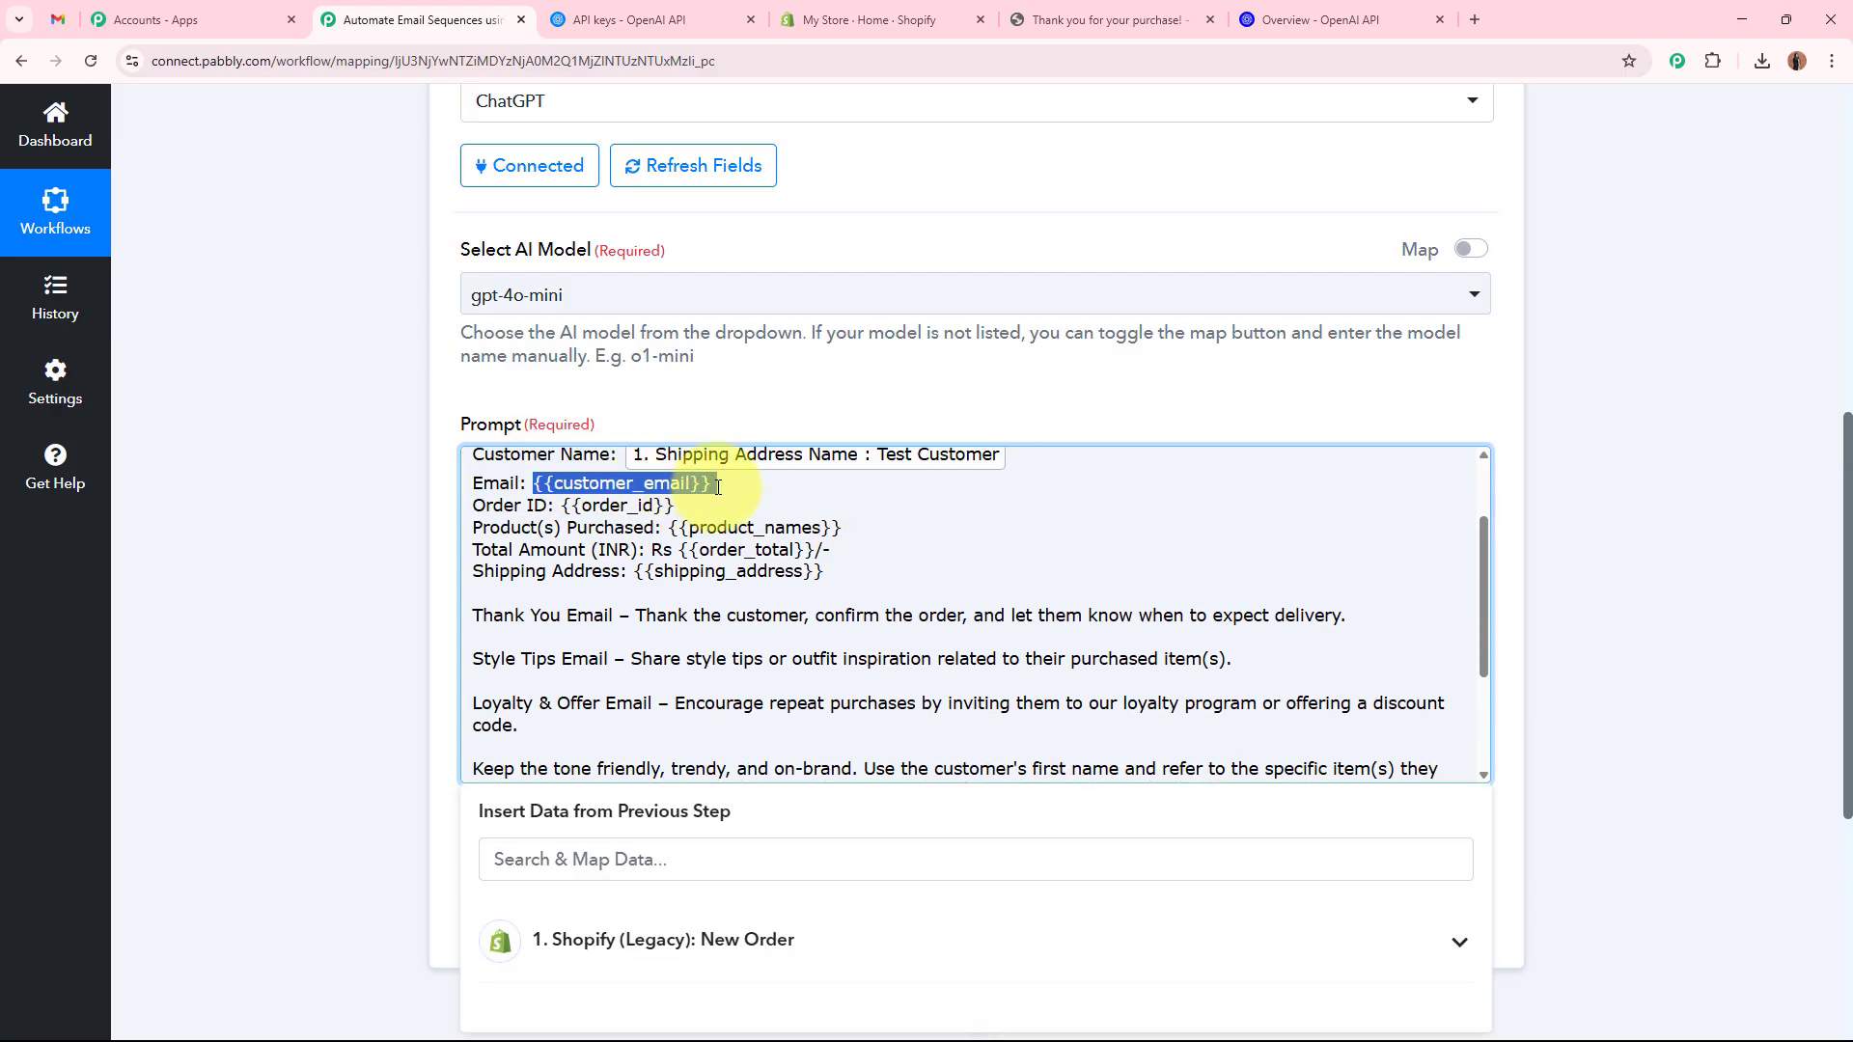
scroll(309, 489, "down", 2)
left_click(560, 606)
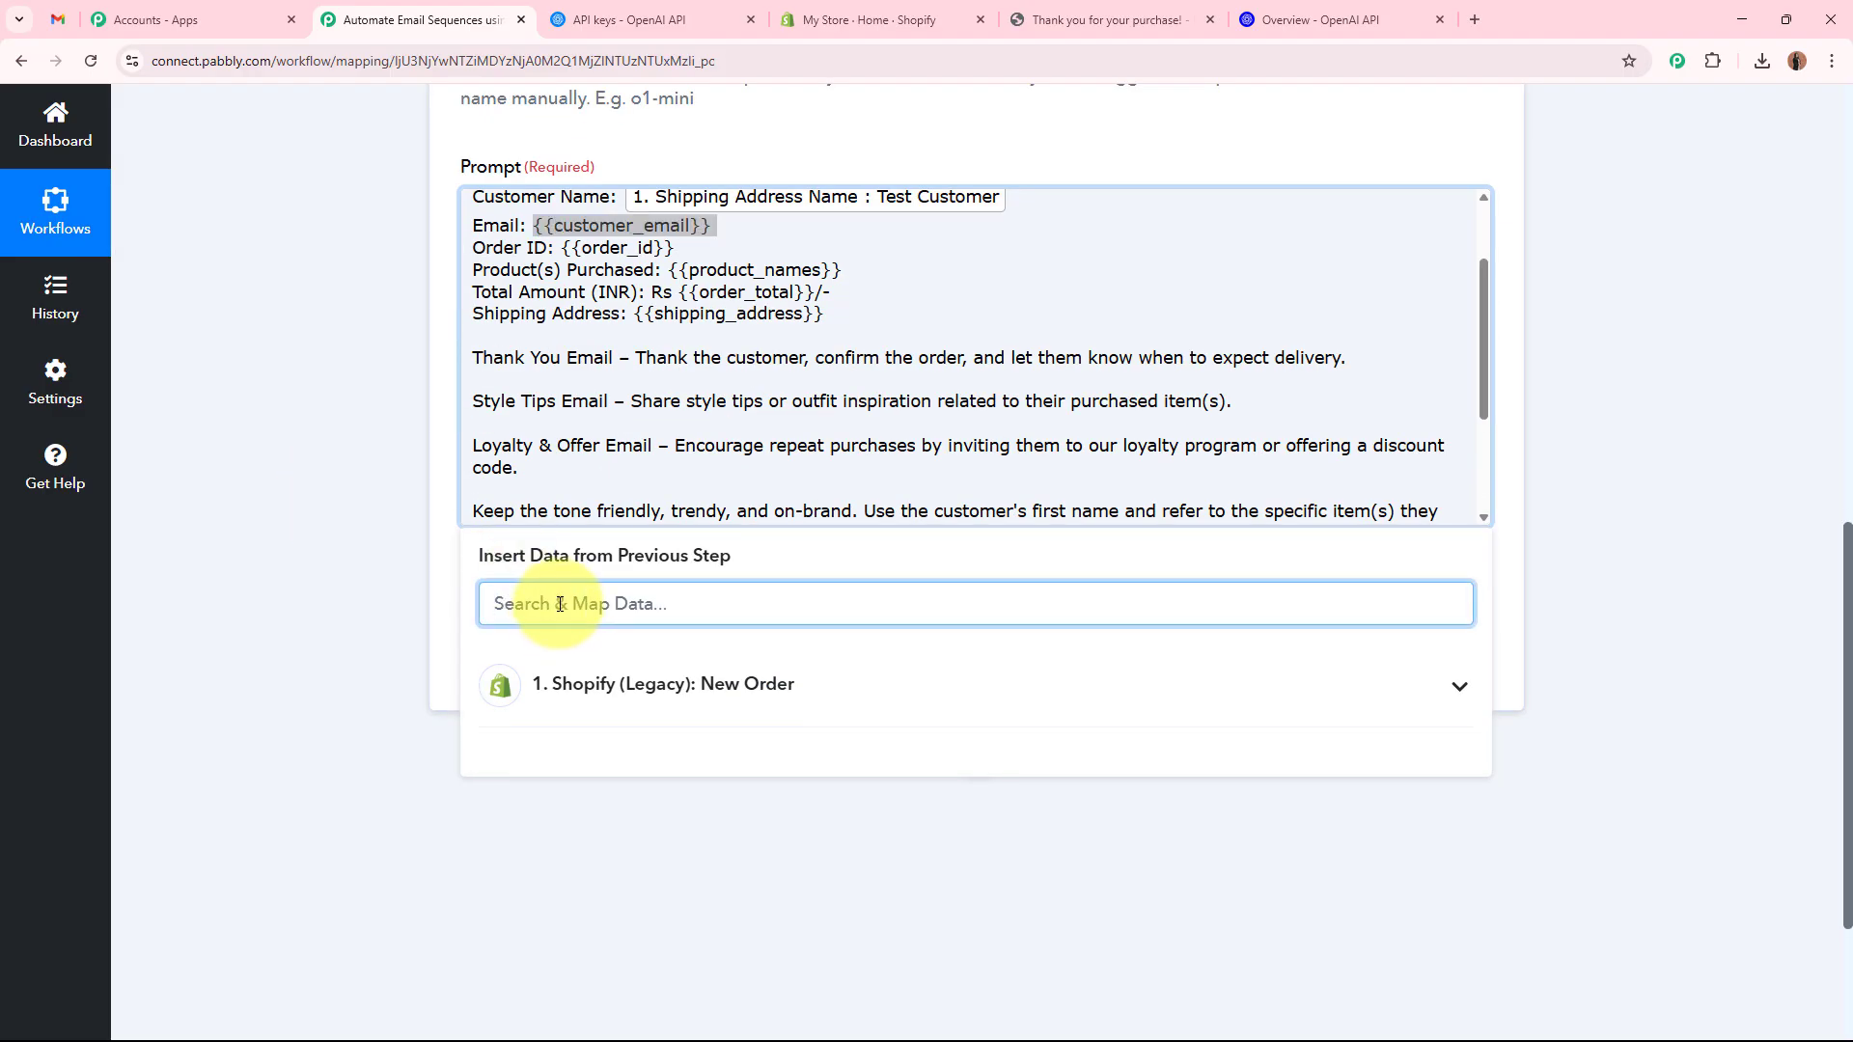
type("@")
left_click(641, 799)
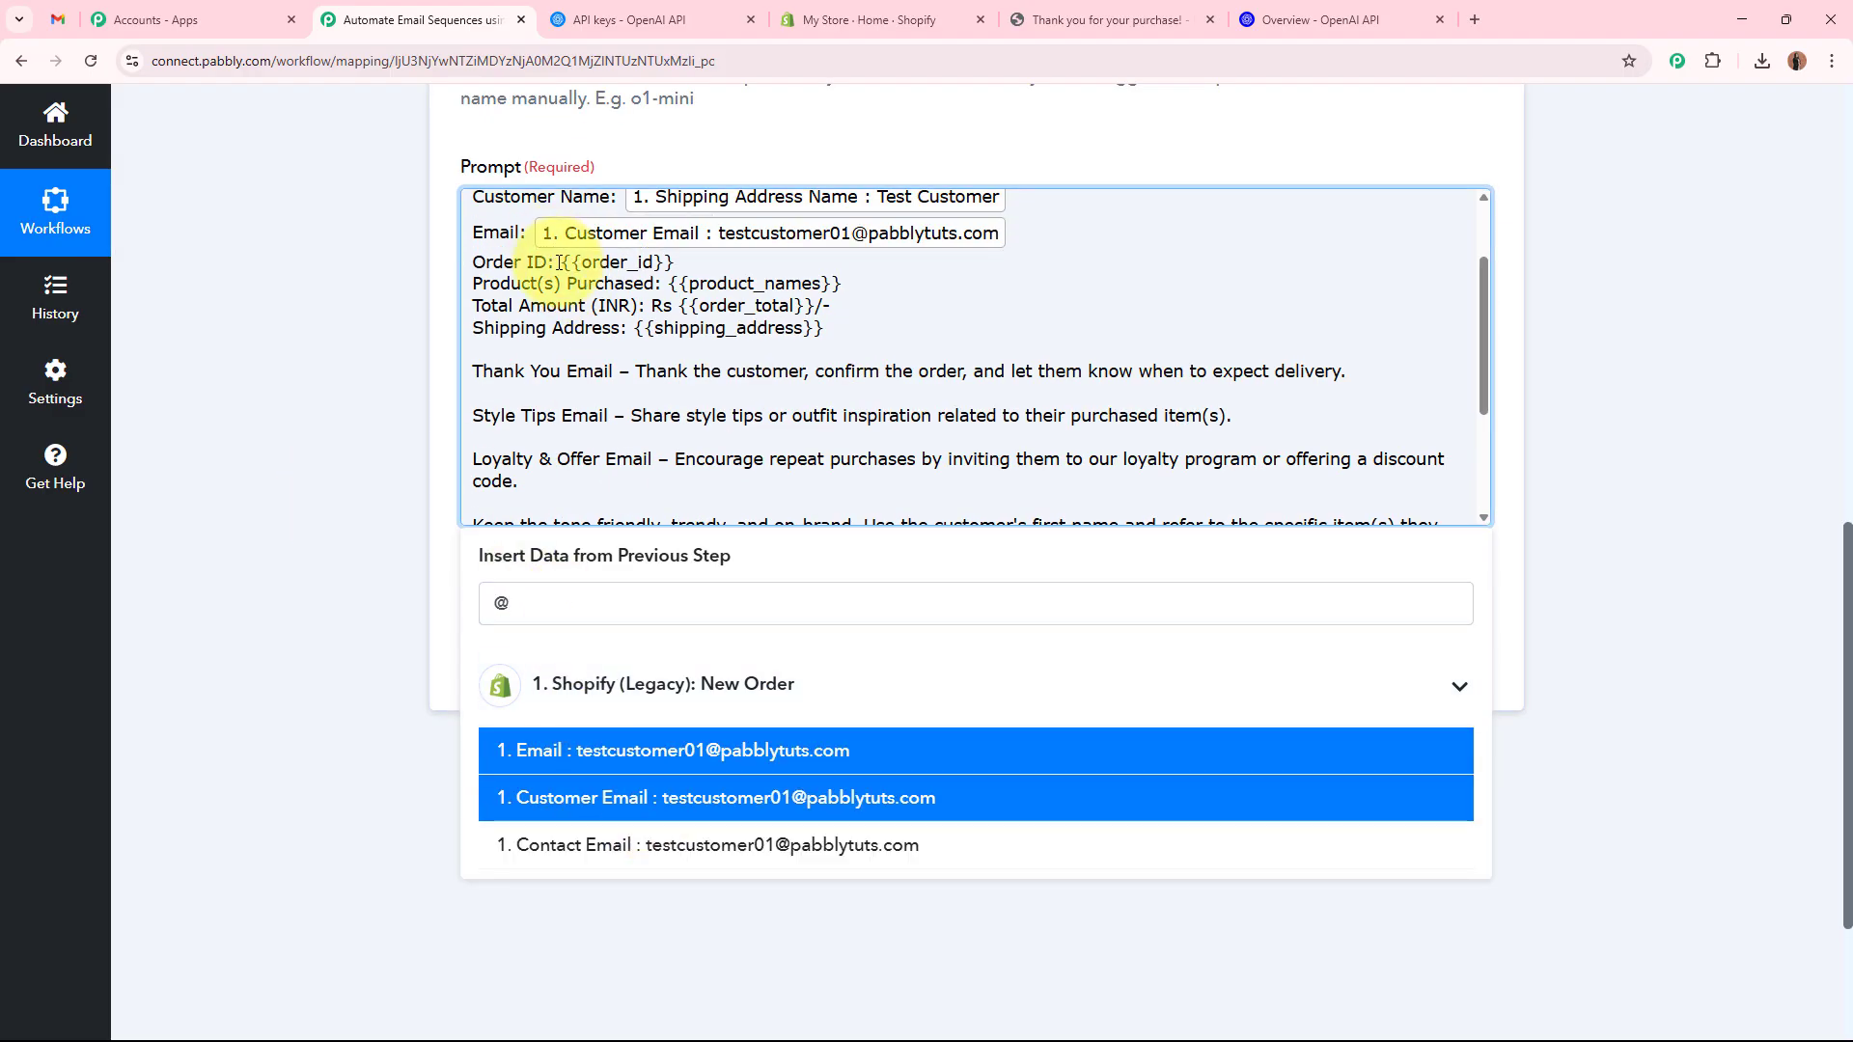
Replace the {{order_id}} placeholder in the prompt with the Shopify order's own Id field.
left_click_drag(562, 261, 710, 260)
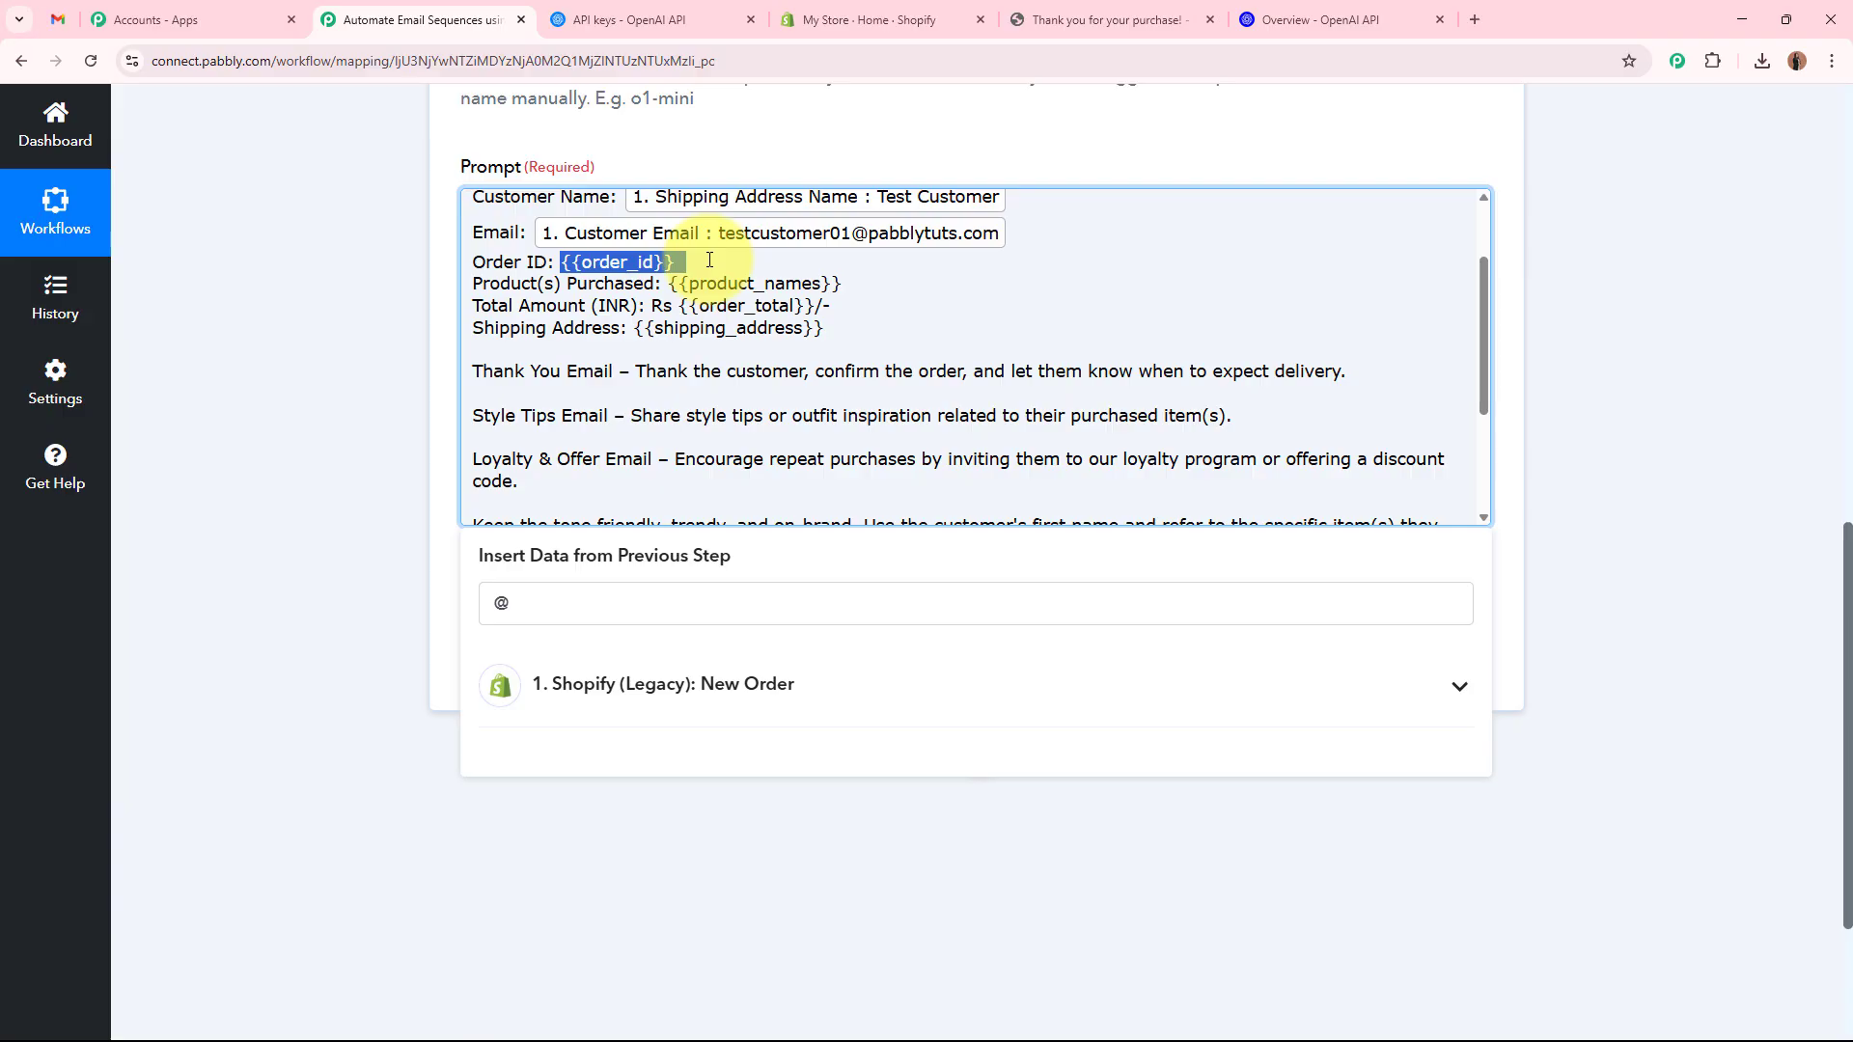
type("id")
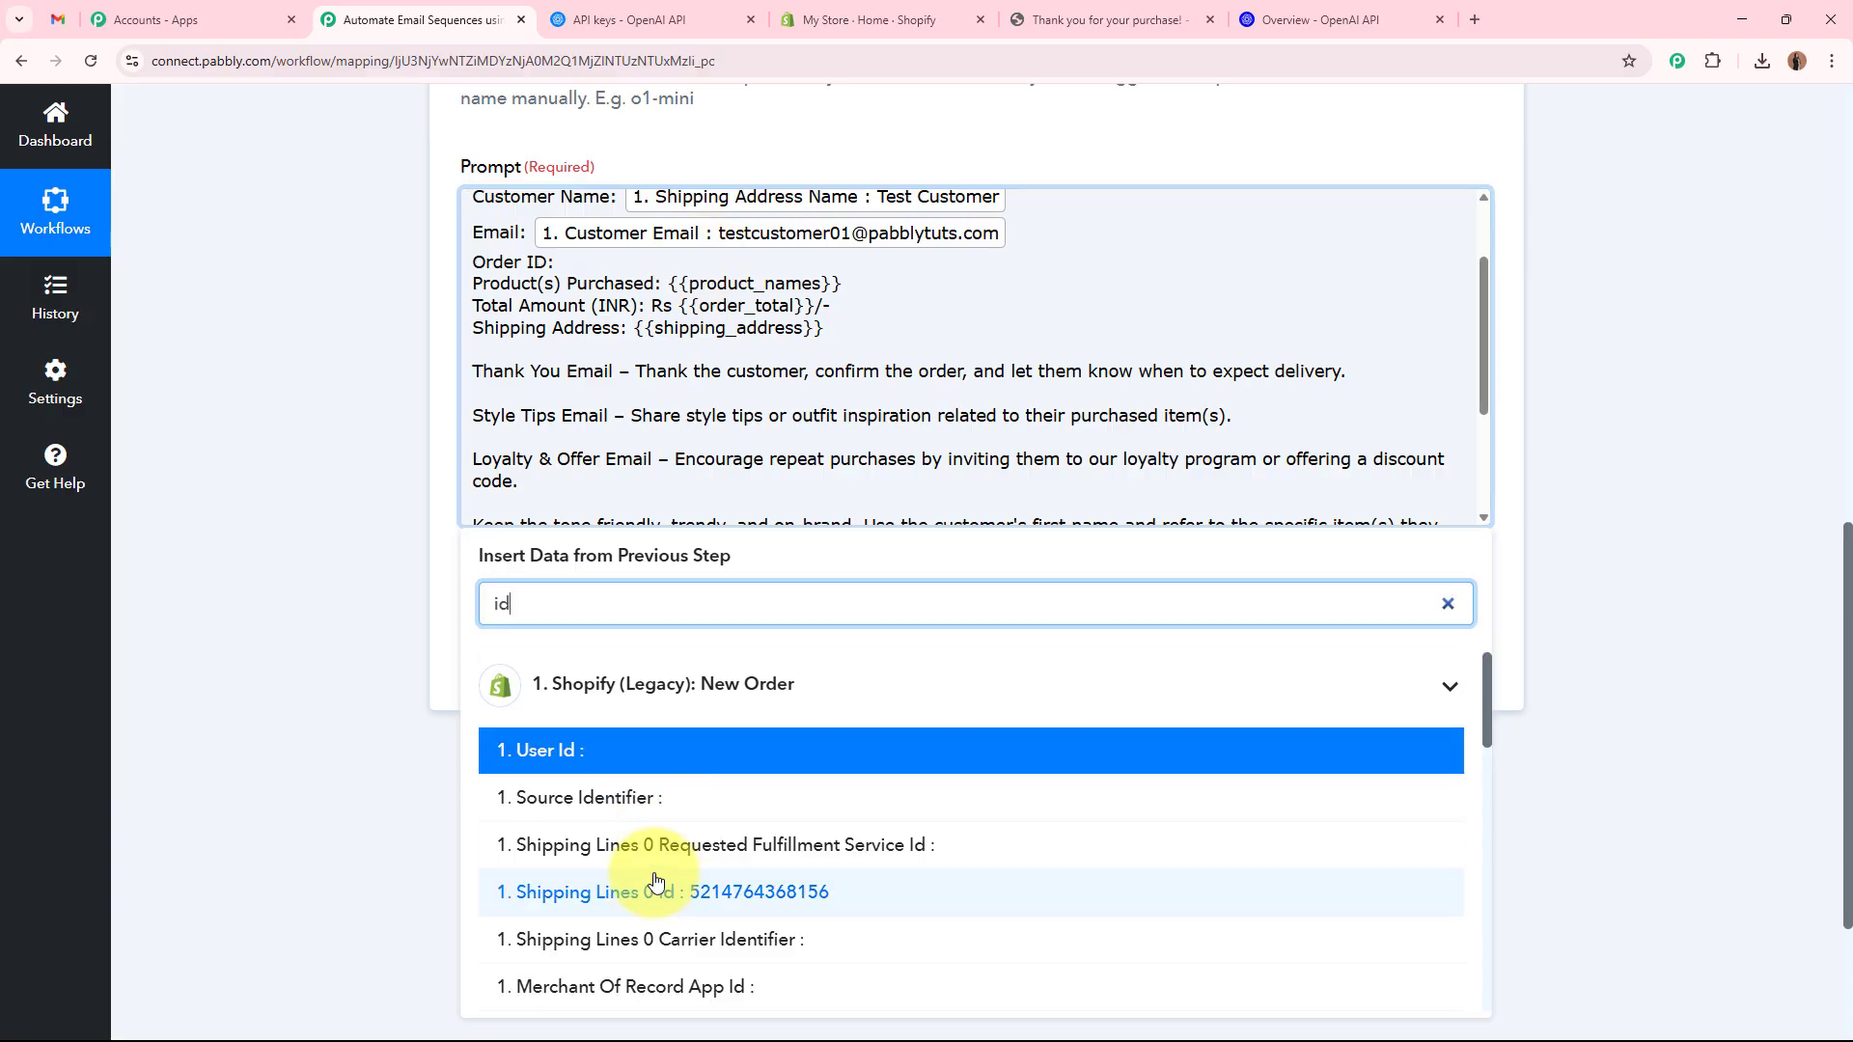
scroll(656, 869, "down", 5)
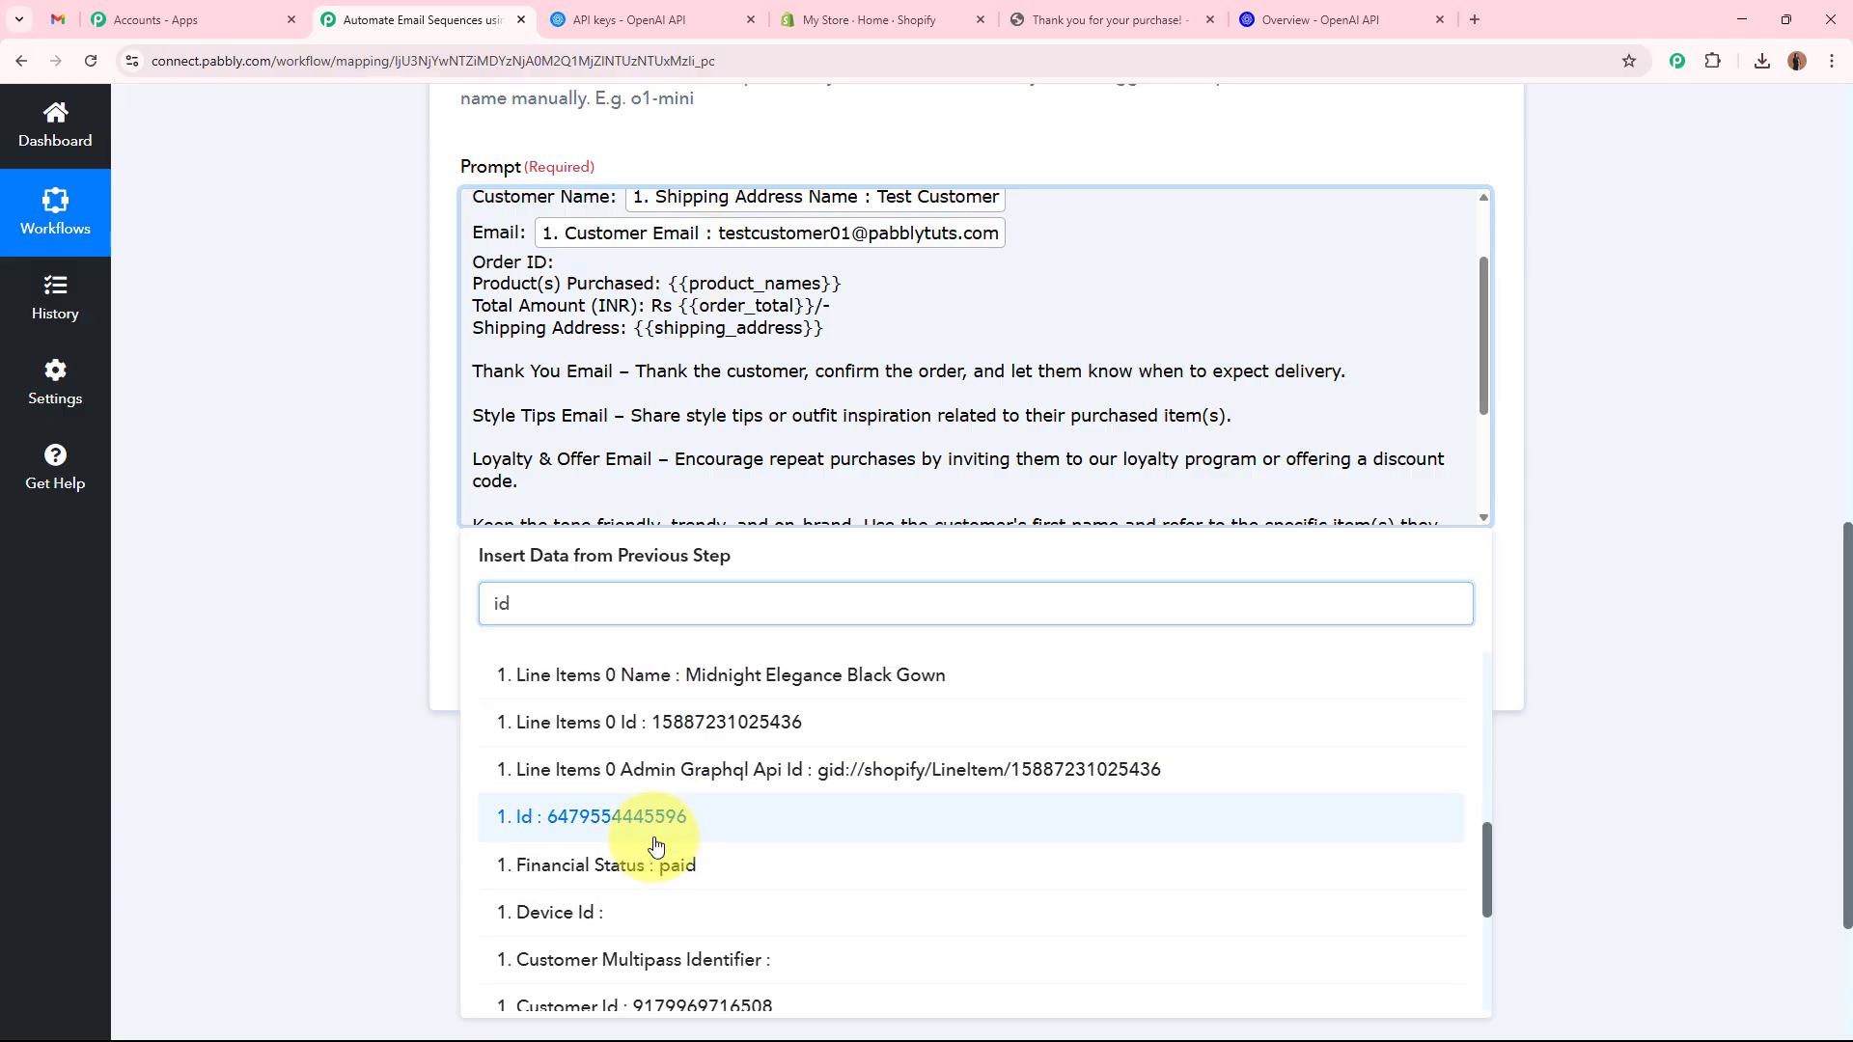
left_click(655, 825)
Map Line Items 0 Title to the Product(s) Purchased line in place of the {{product_names}} placeholder.
left_click_drag(670, 297, 850, 299)
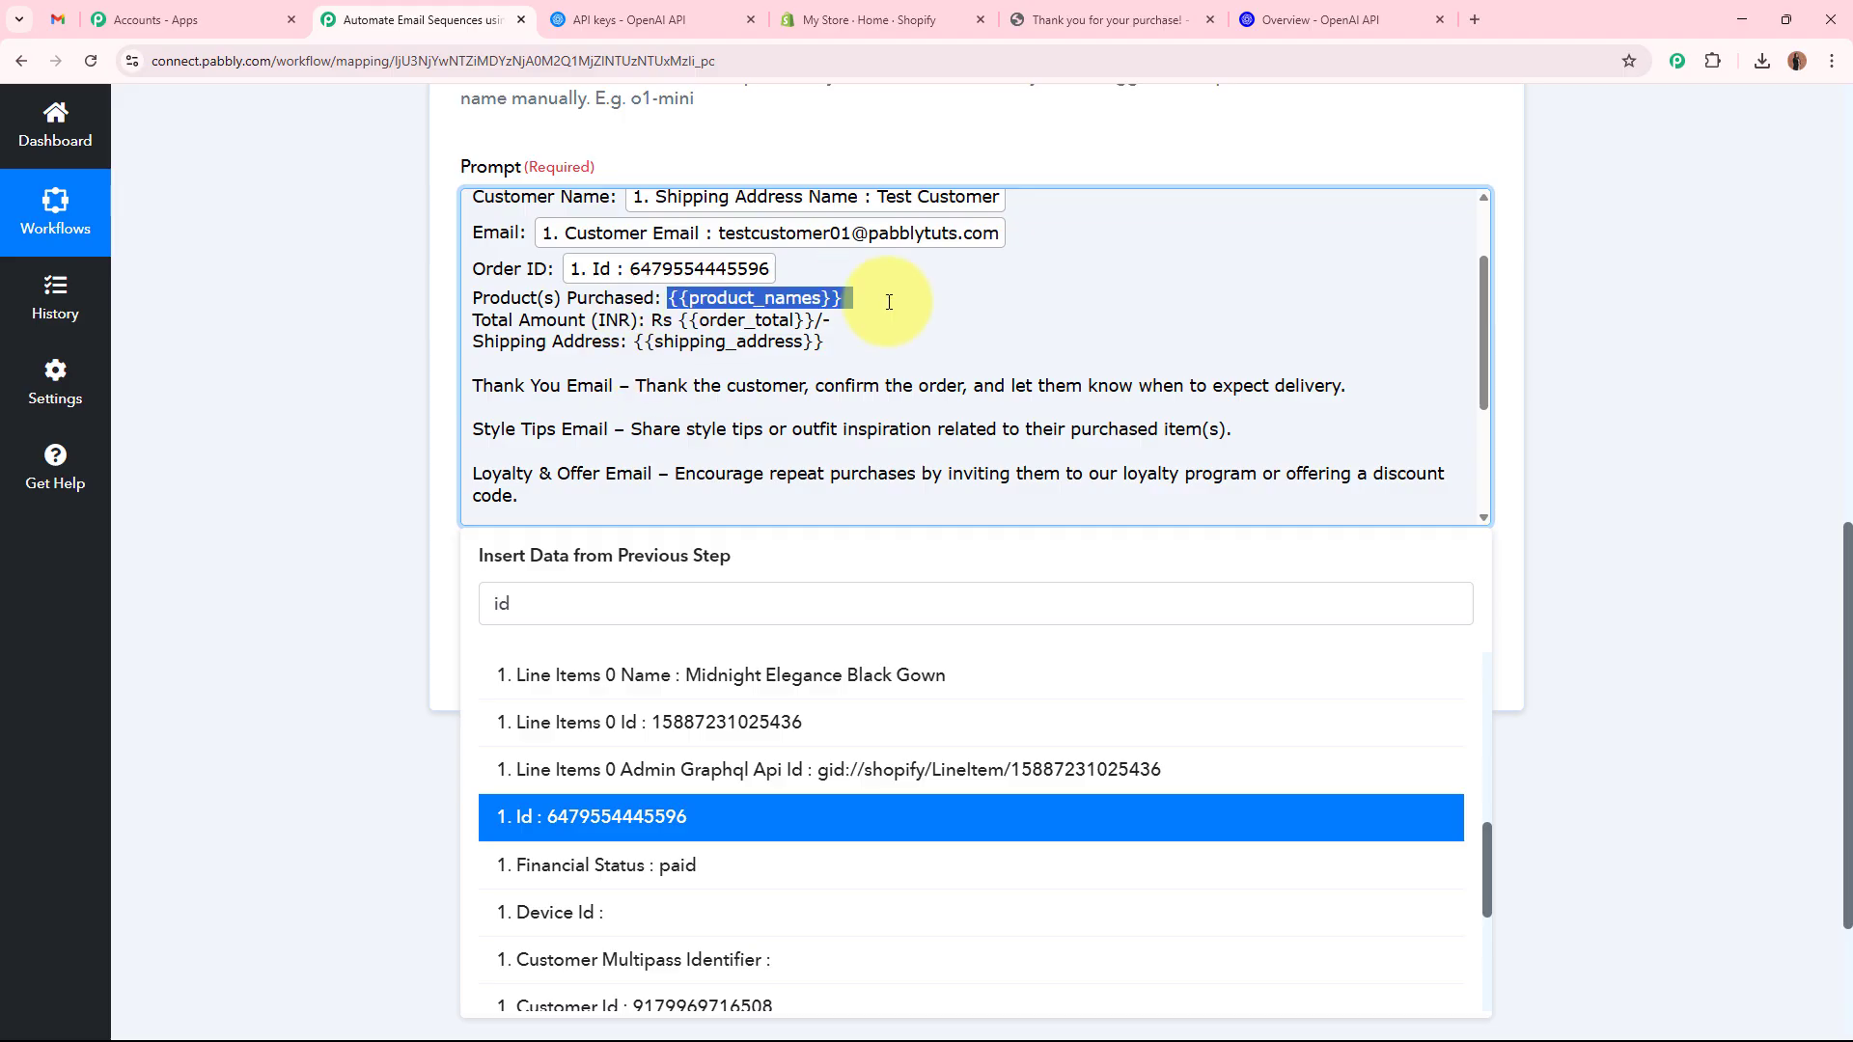
left_click(728, 600)
double_click(738, 601)
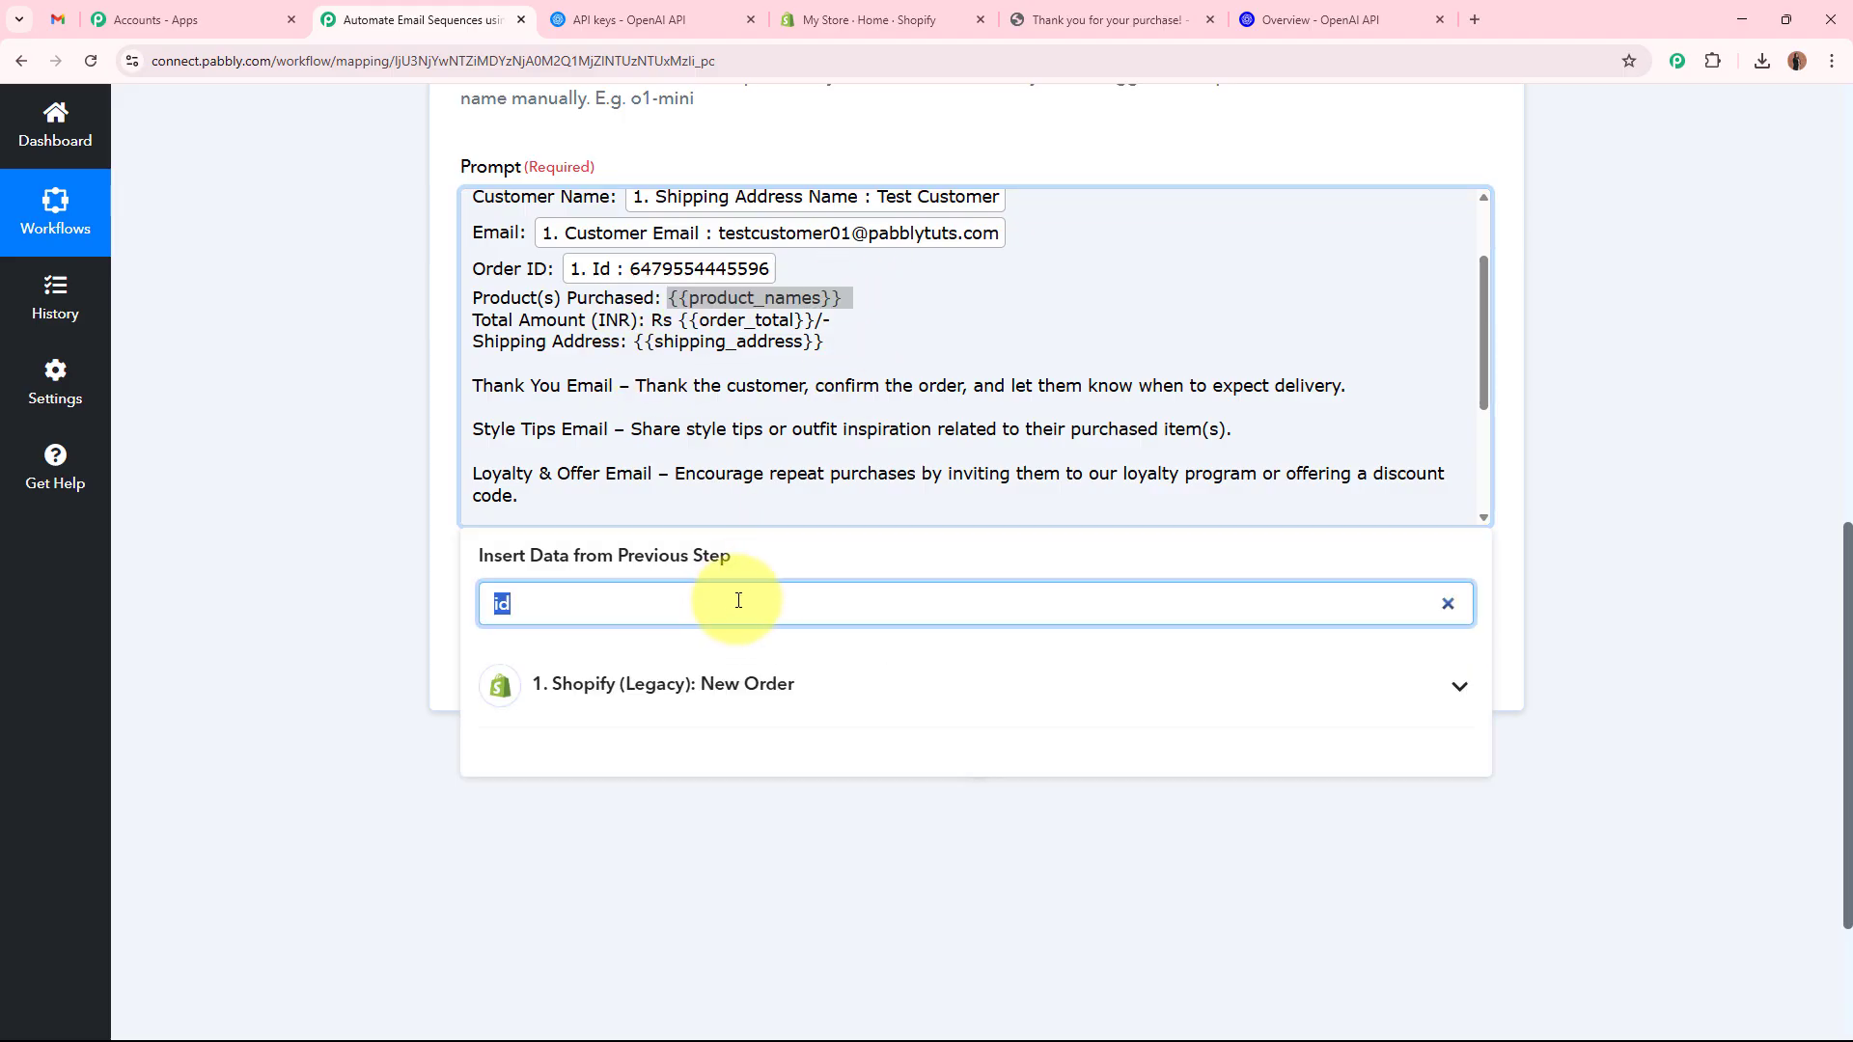
type("tit")
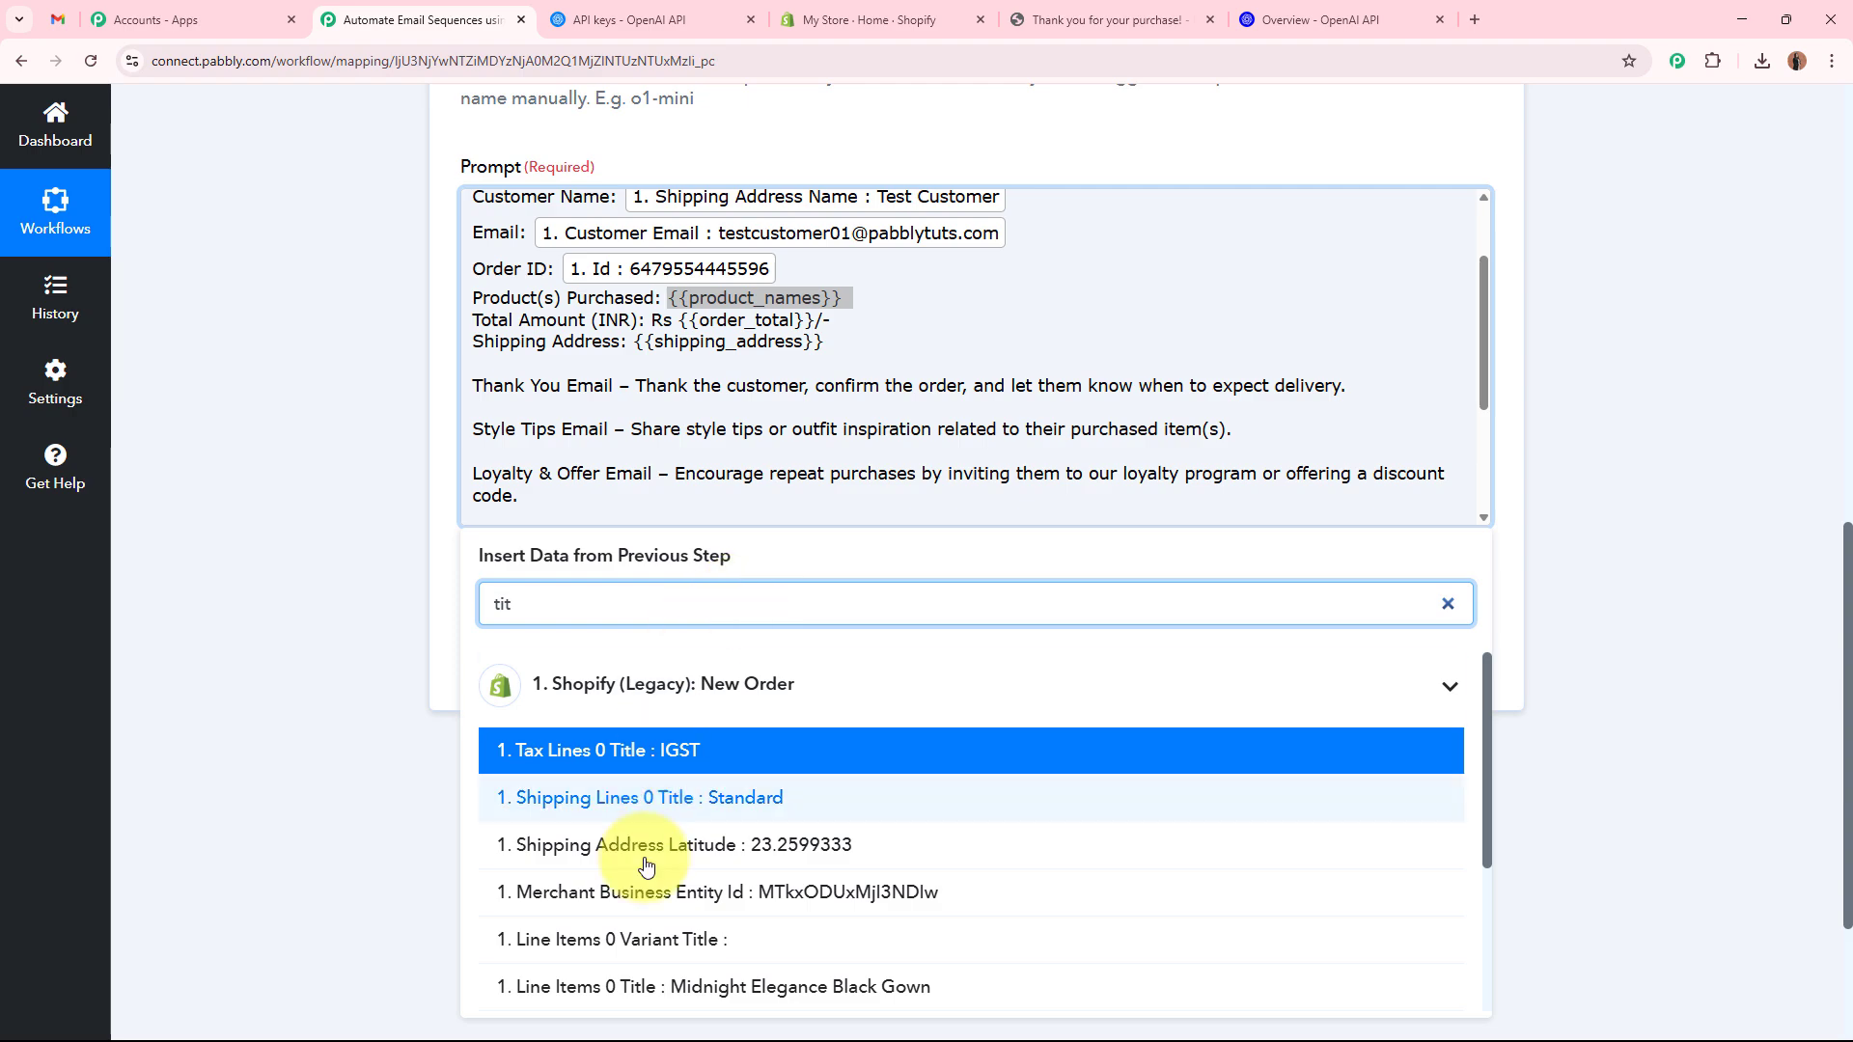
scroll(709, 846, "down", 3)
left_click(719, 791)
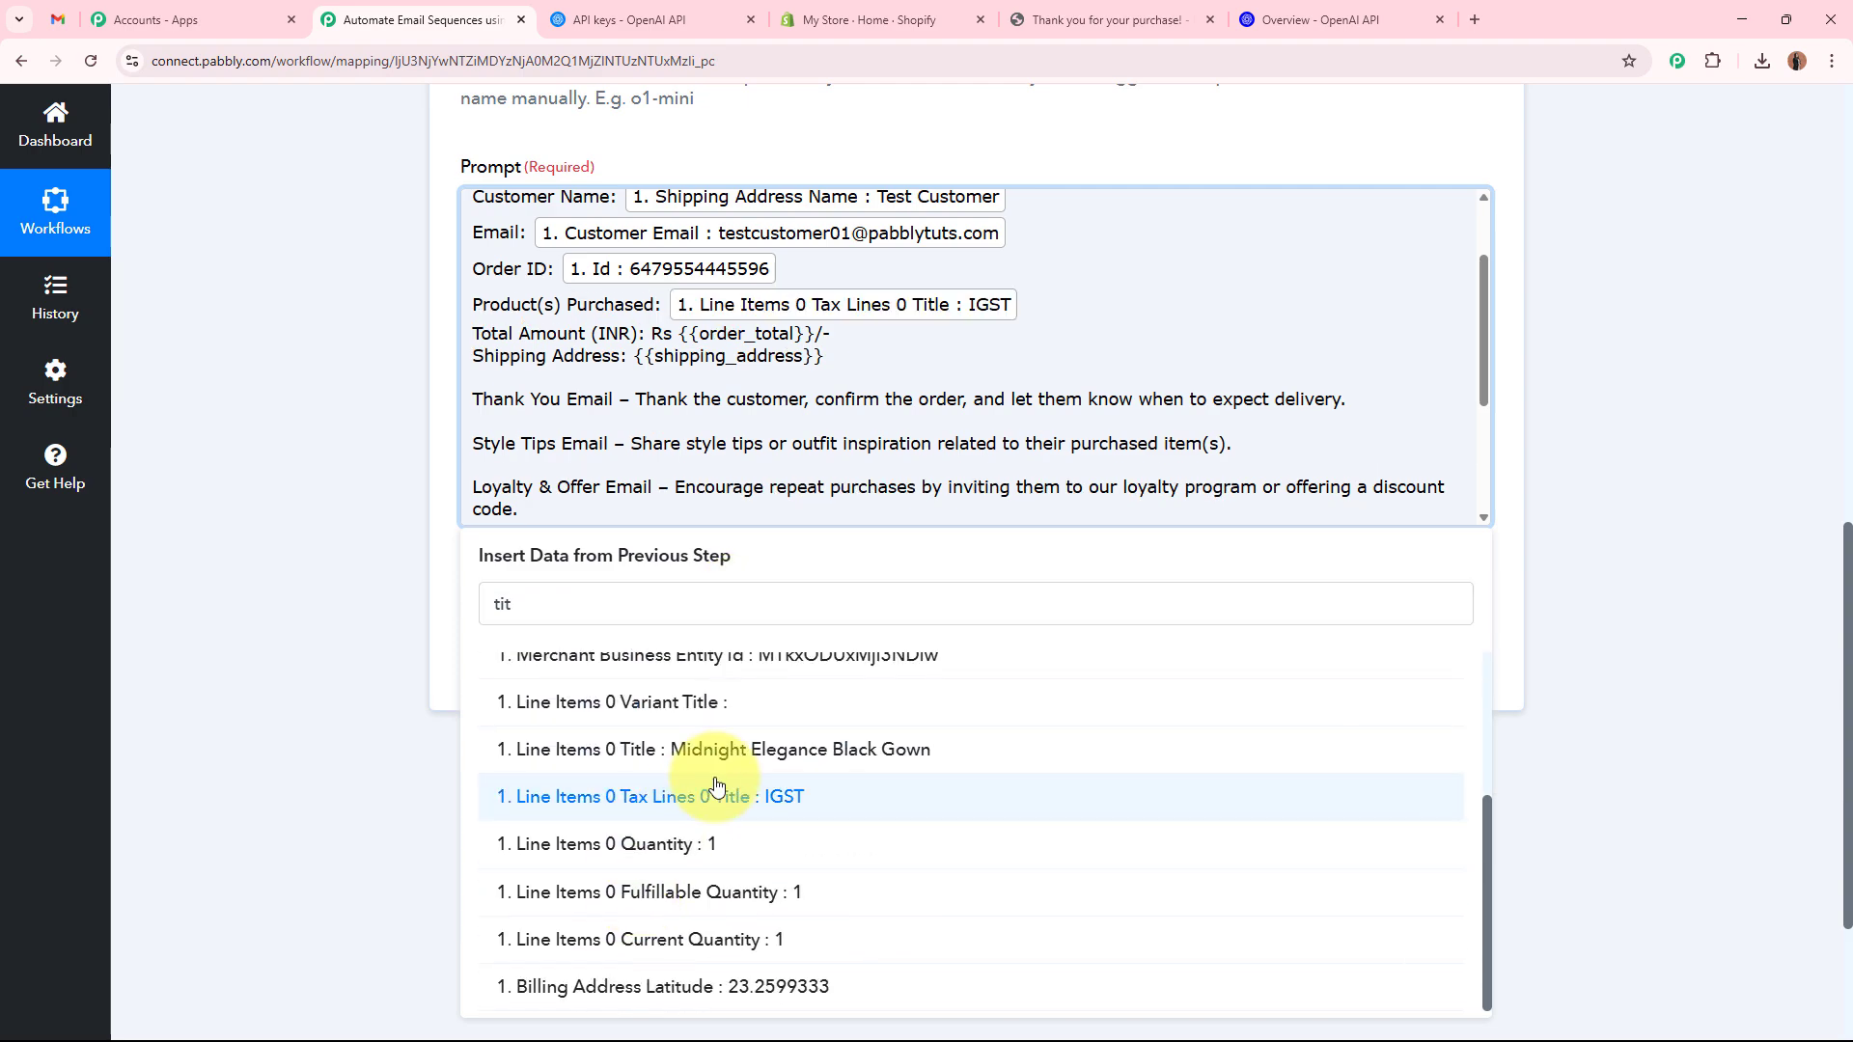
left_click(732, 749)
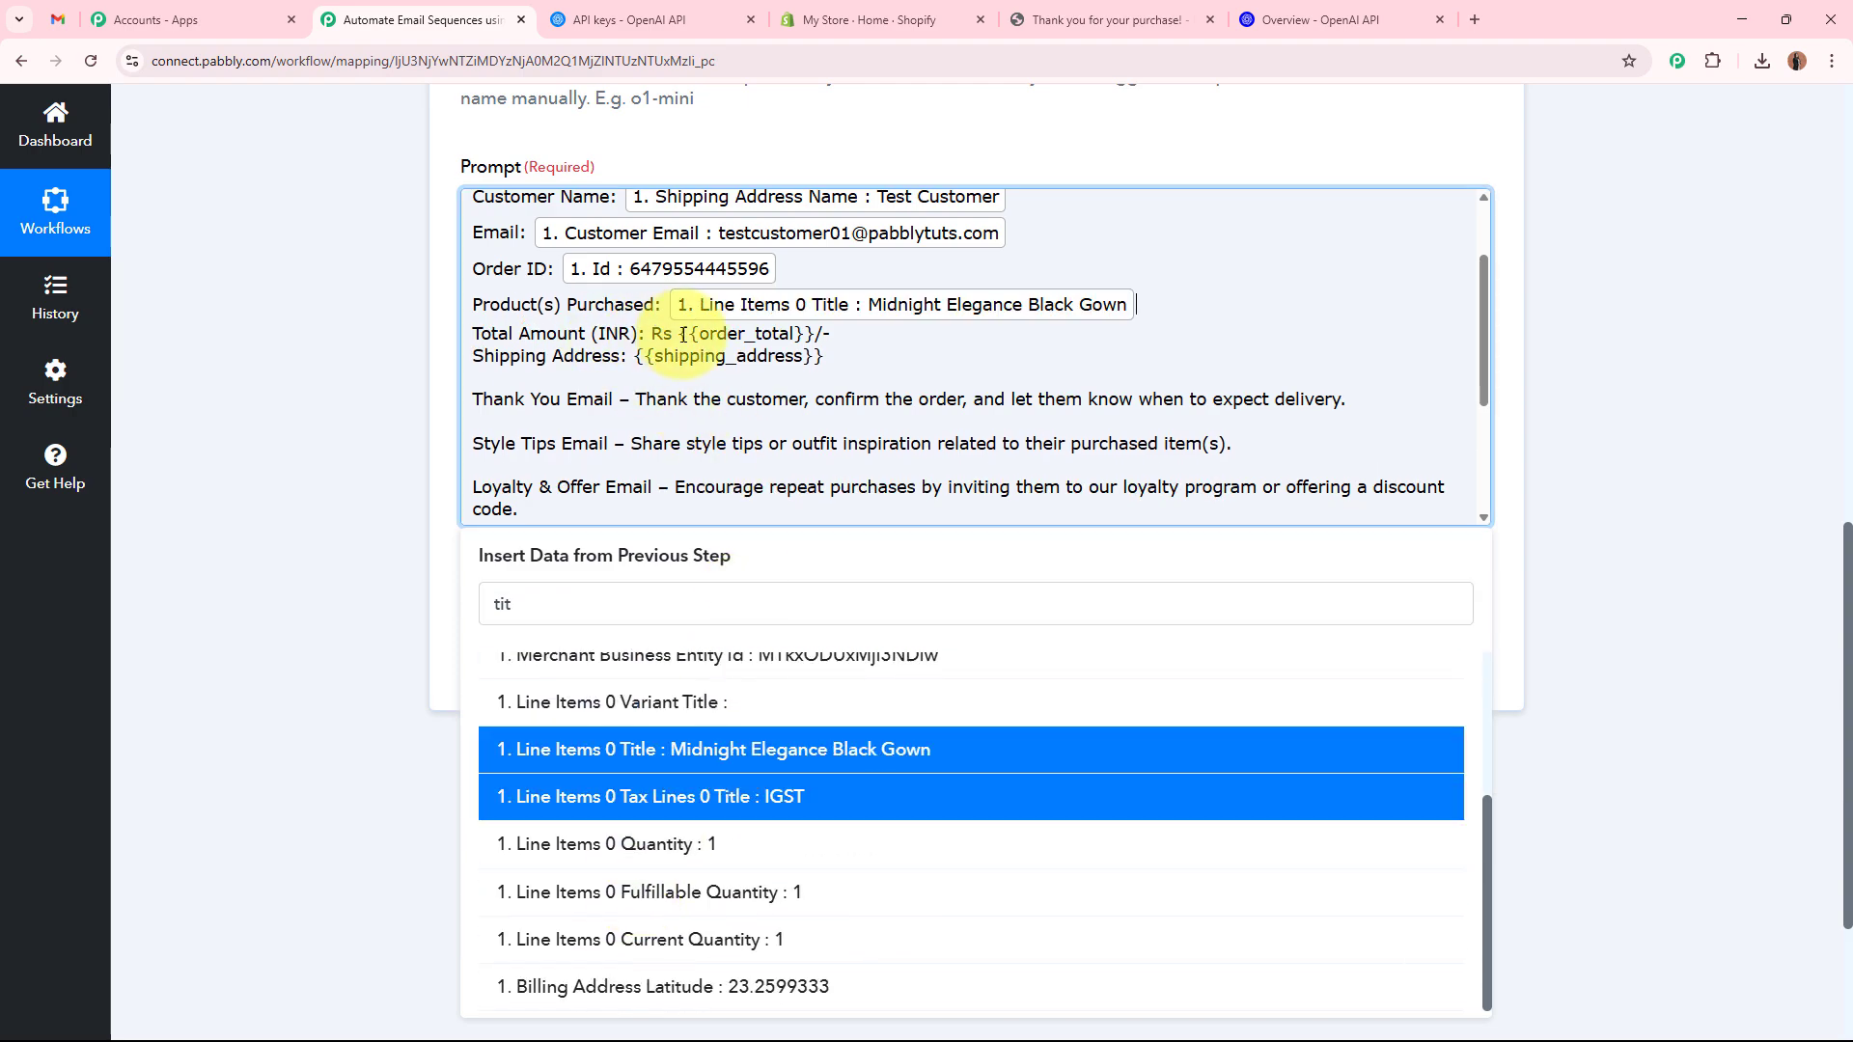
Replace {{order_total}} in the prompt's Total Amount line with the Shopify order's Total Price.
left_click_drag(678, 335, 816, 334)
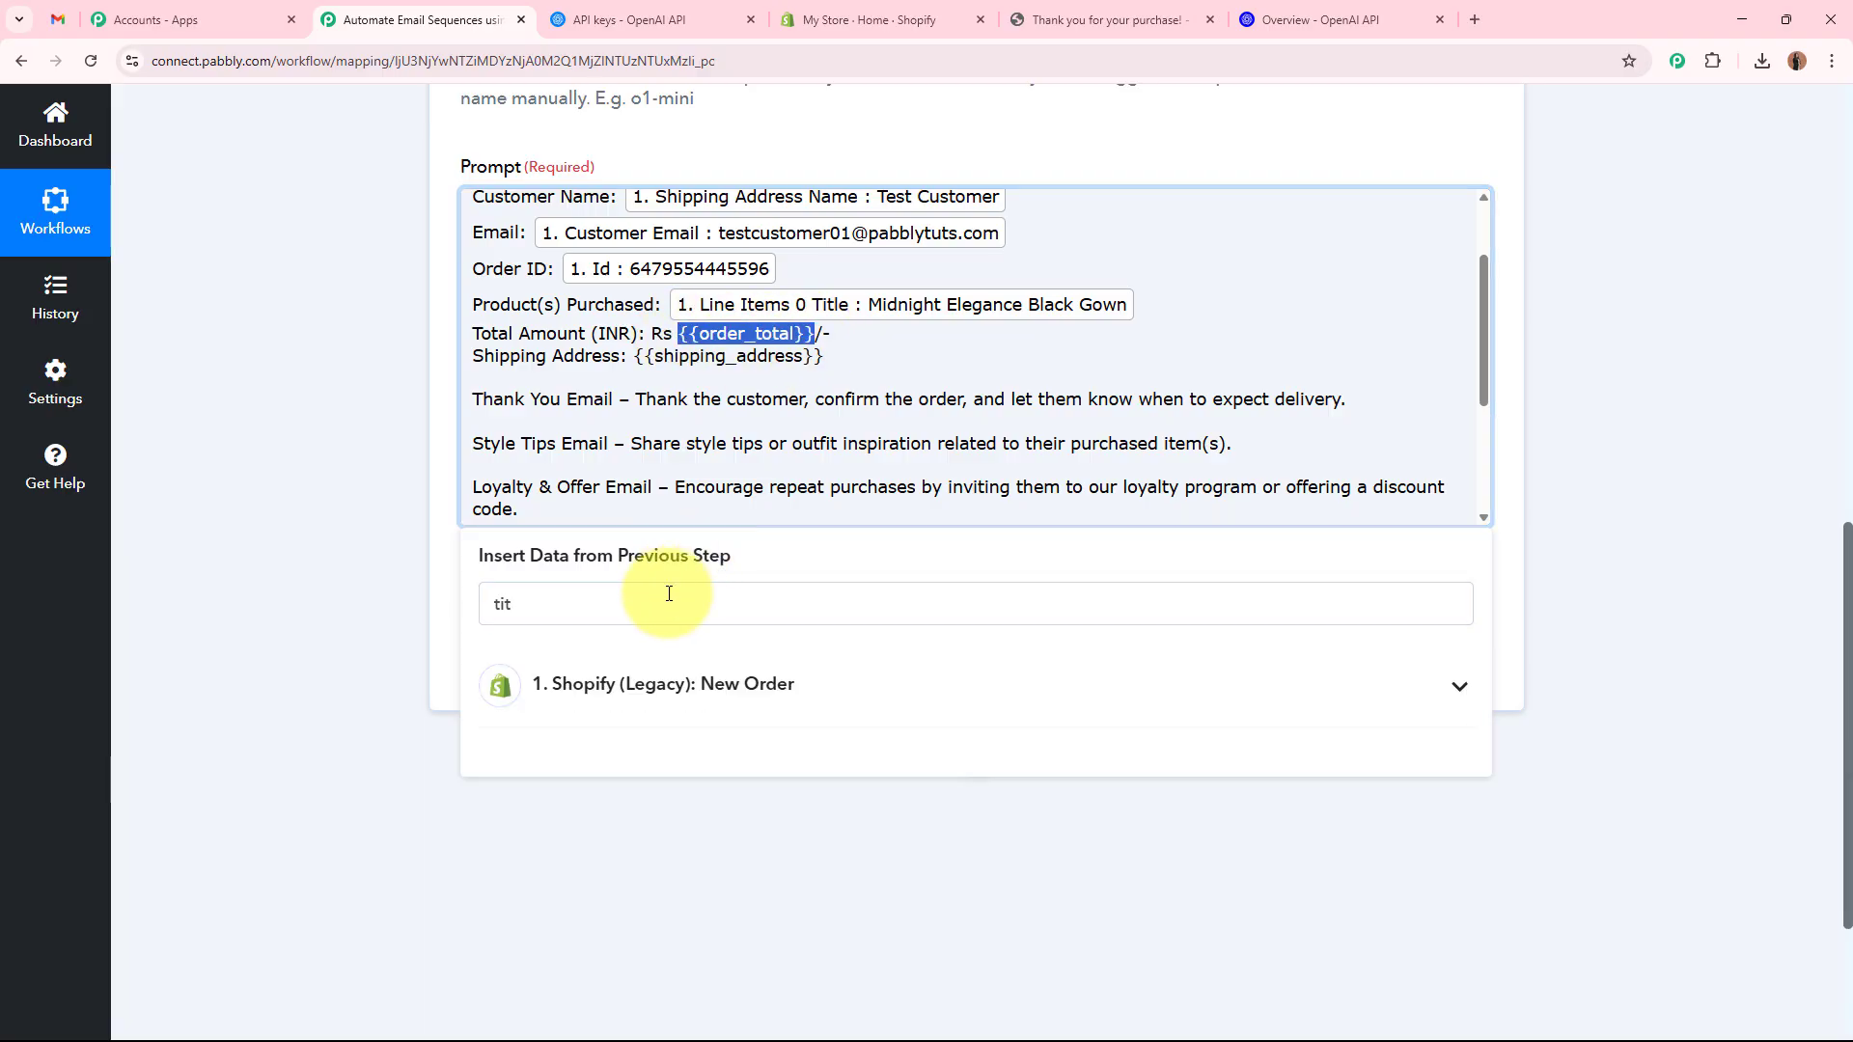
left_click(664, 603)
type("total")
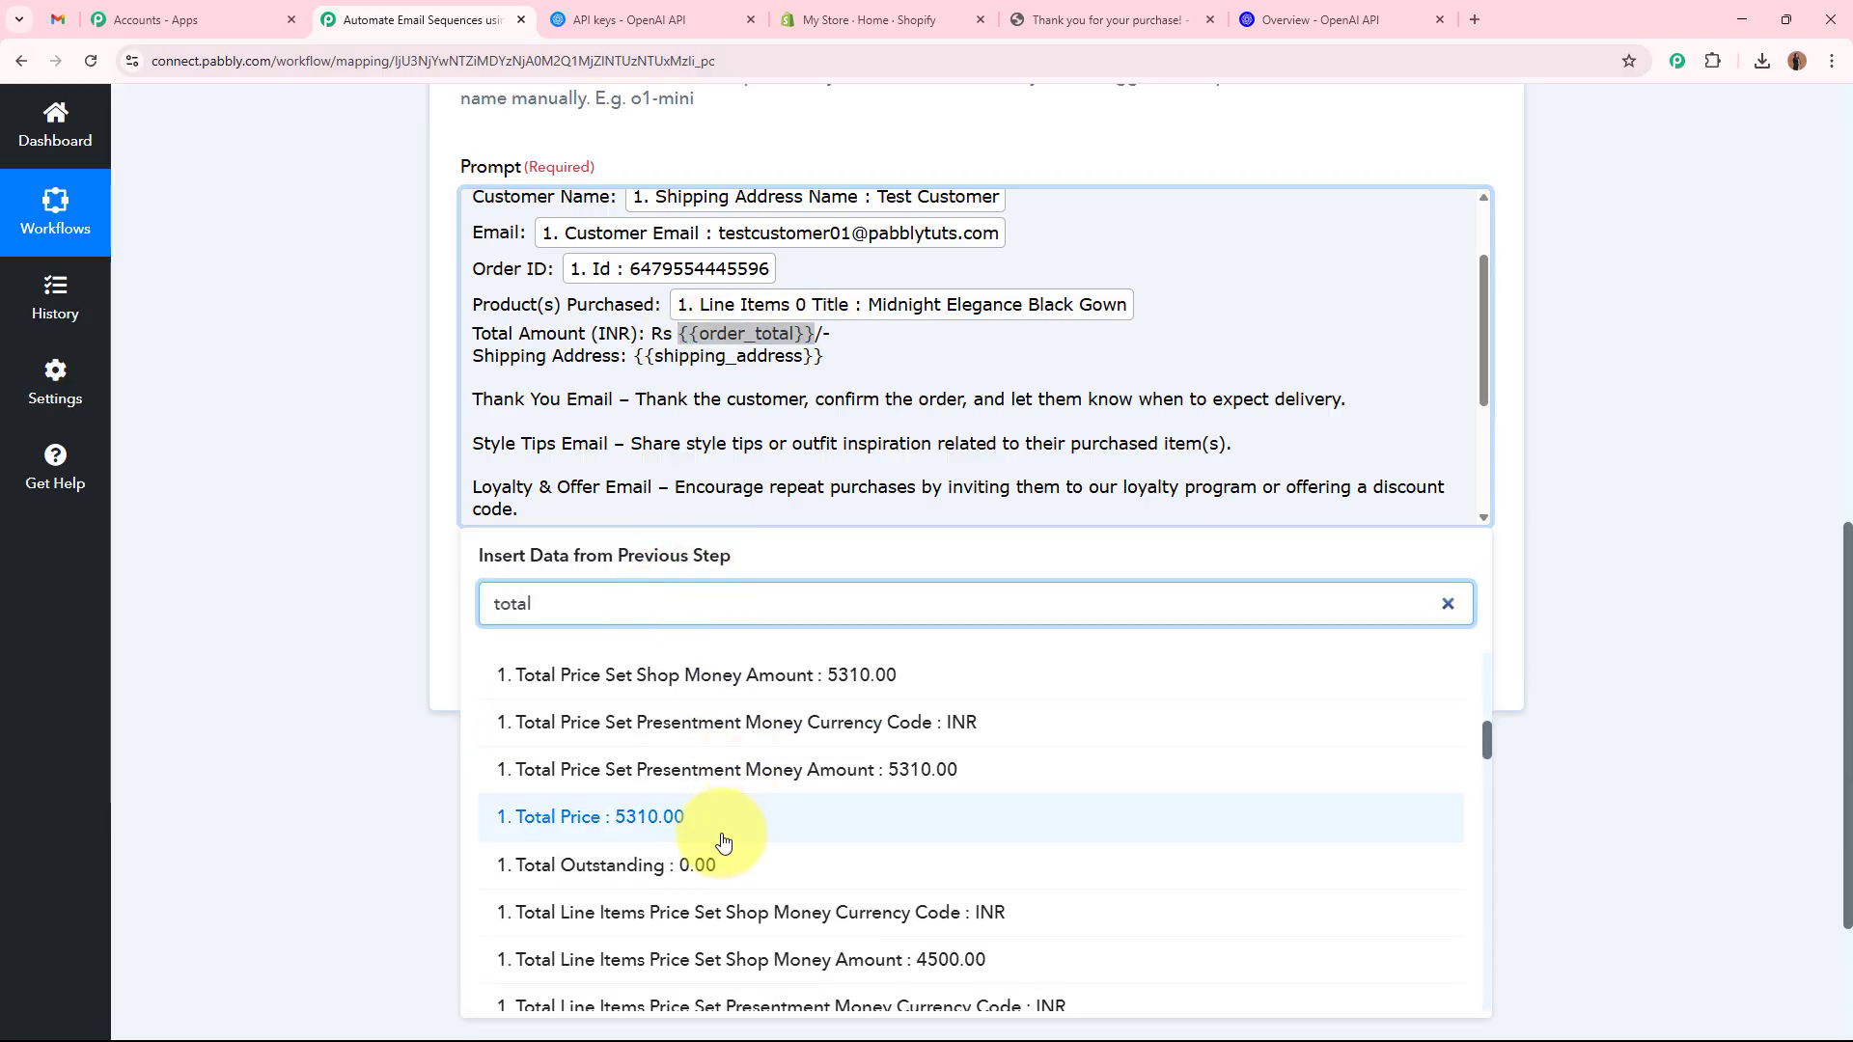
left_click(726, 820)
Replace {{shipping_address}} in the prompt with Shipping Address Address1 and Customer Default Address Zip, separated by a comma.
left_click_drag(634, 370, 823, 370)
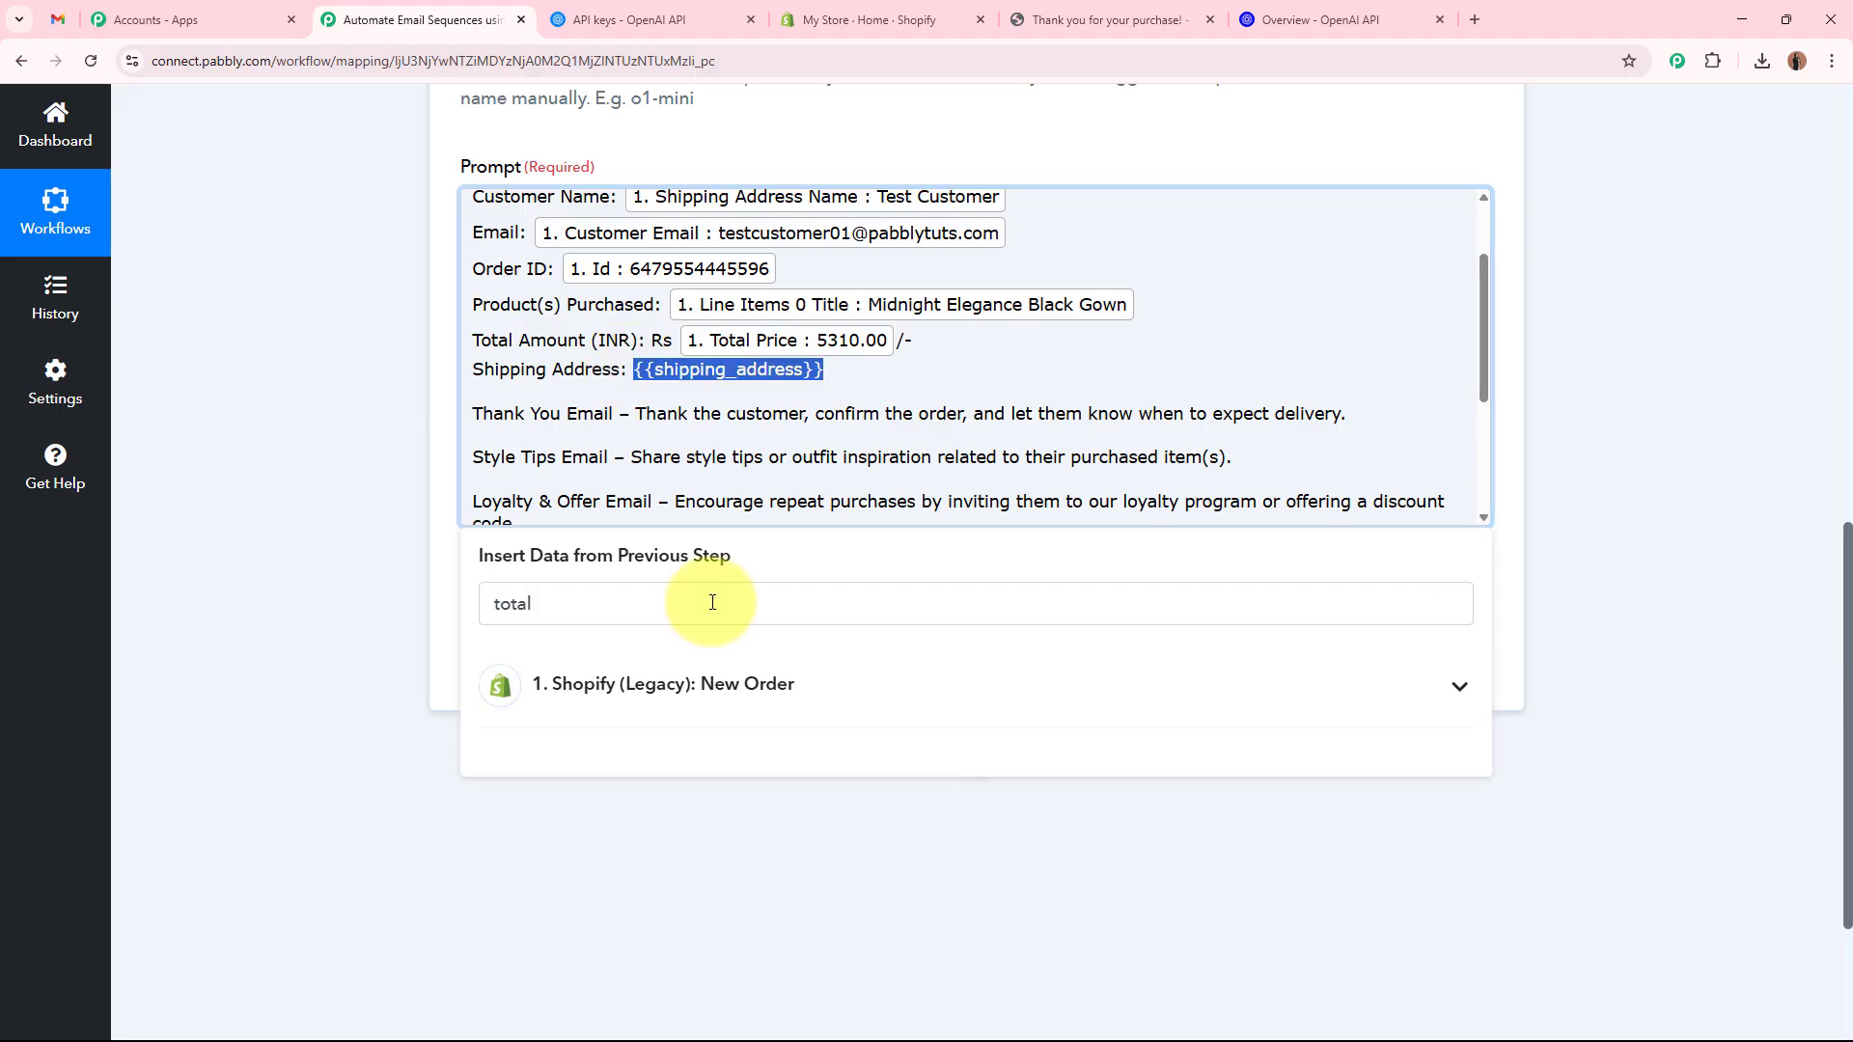
left_click(707, 608)
type("address")
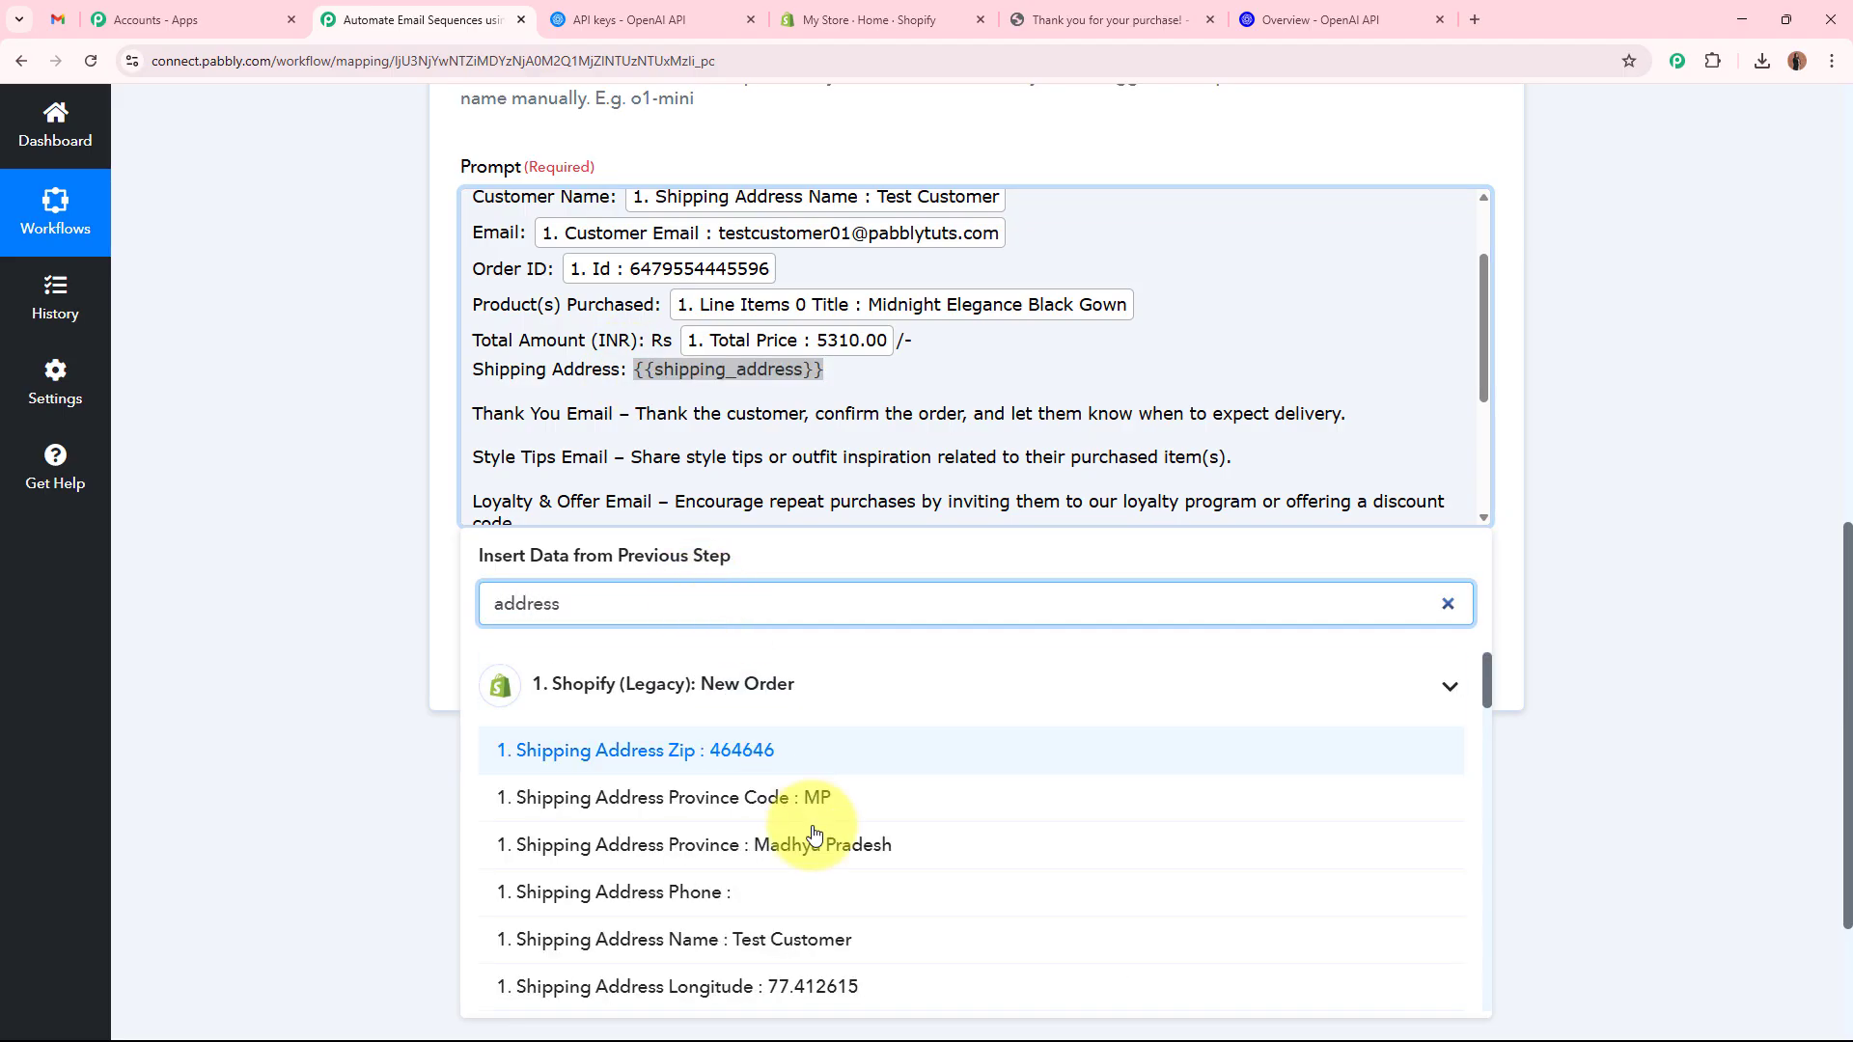
scroll(807, 836, "down", 1)
scroll(359, 743, "down", 1)
scroll(824, 759, "down", 4)
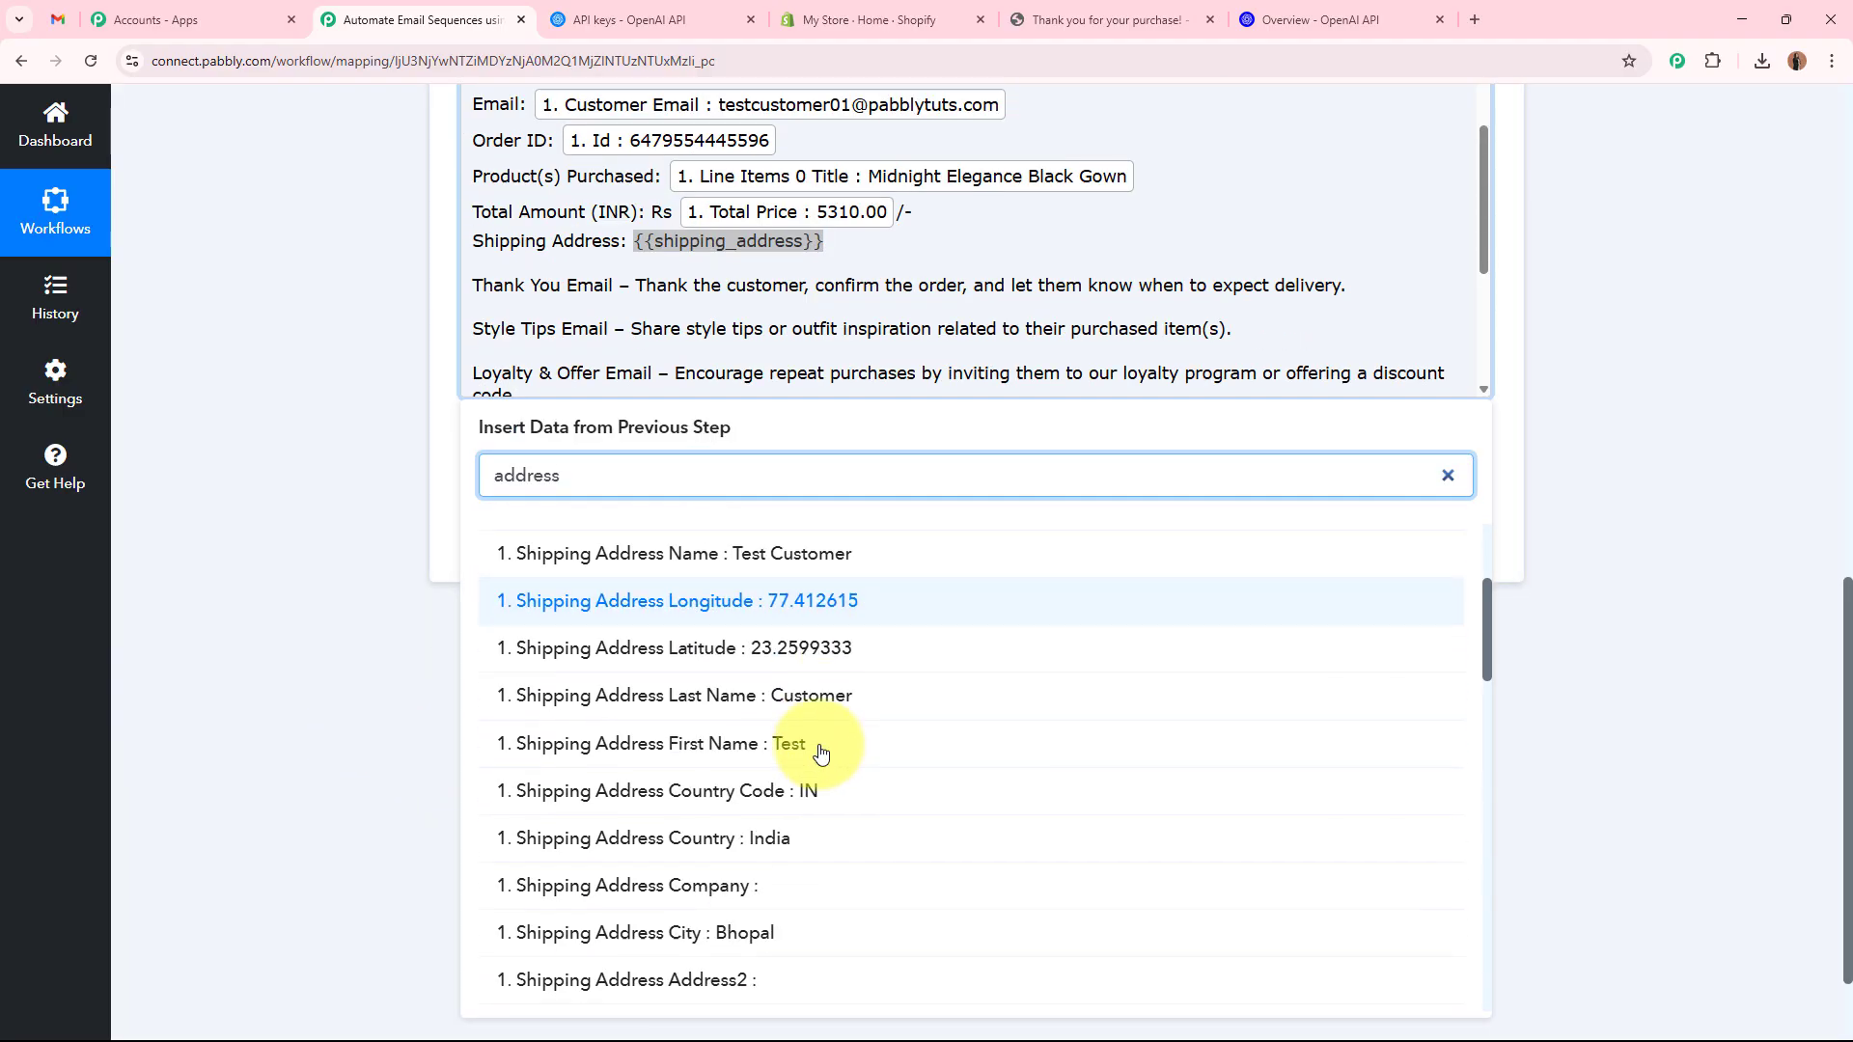
left_click(830, 785)
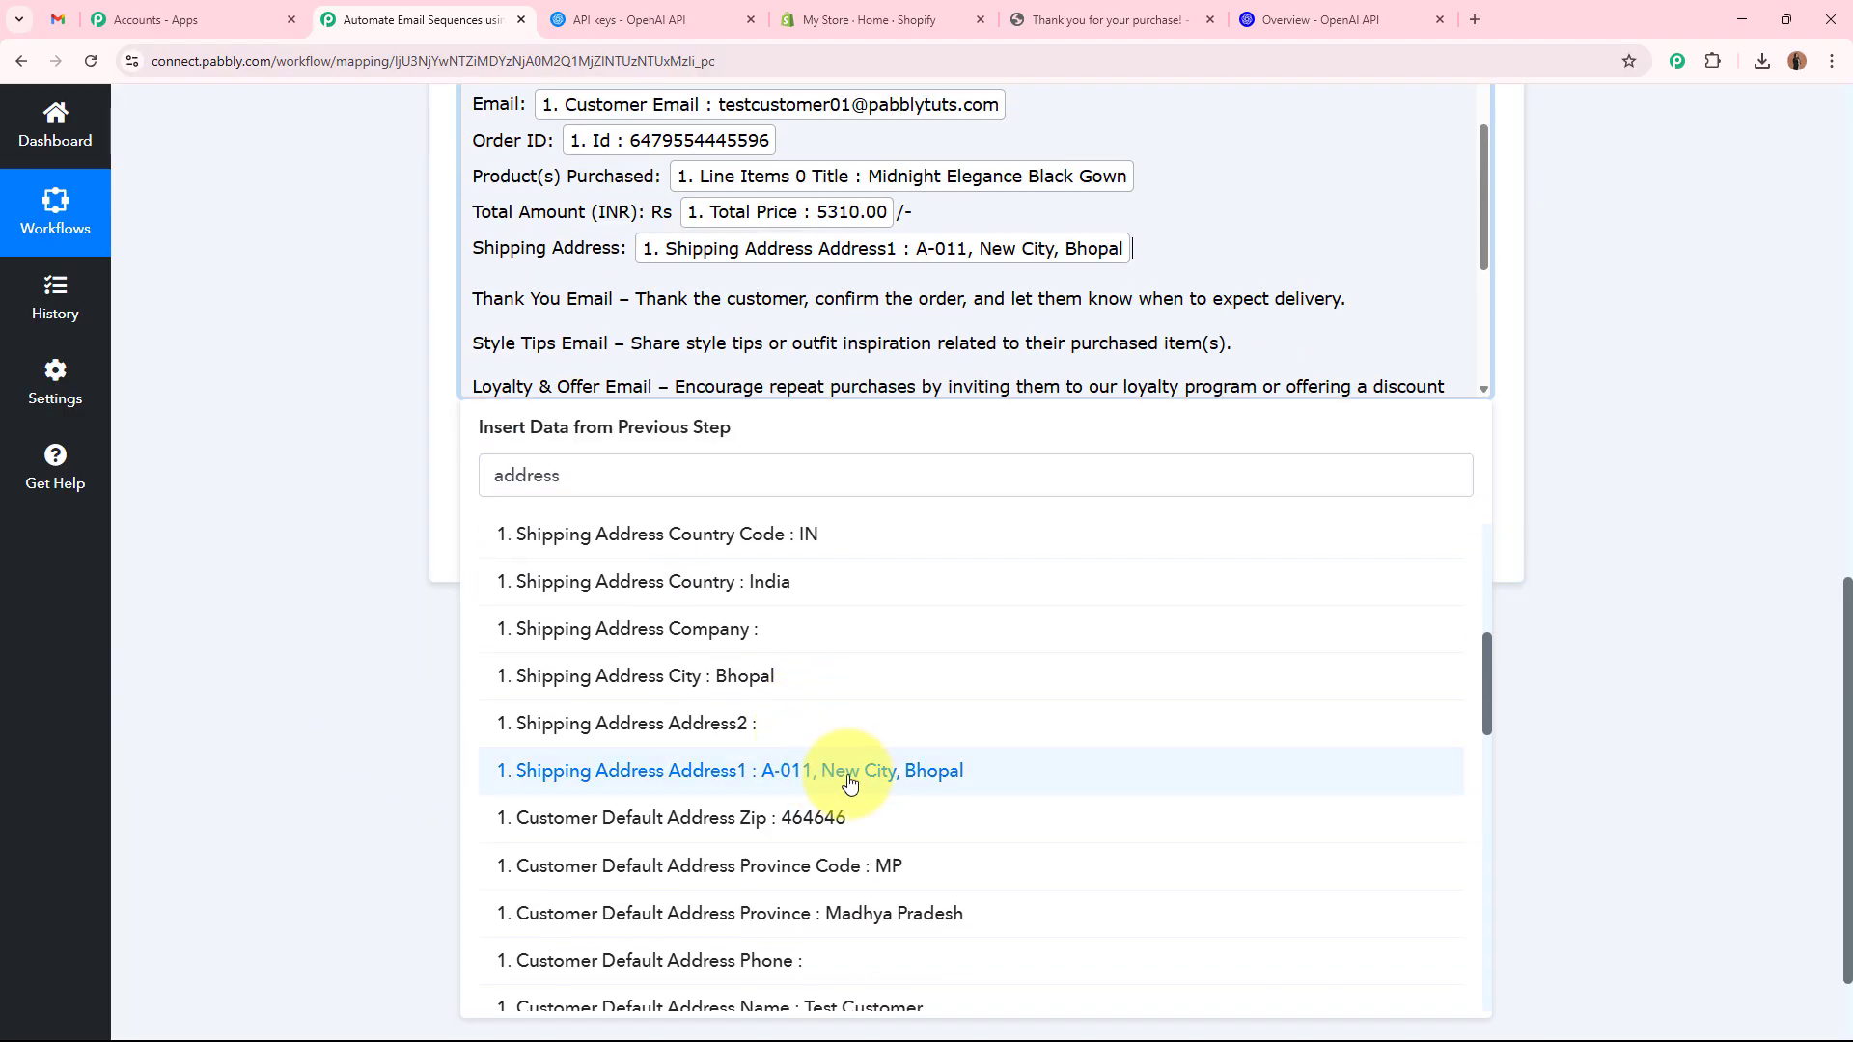
scroll(848, 778, "up", 1)
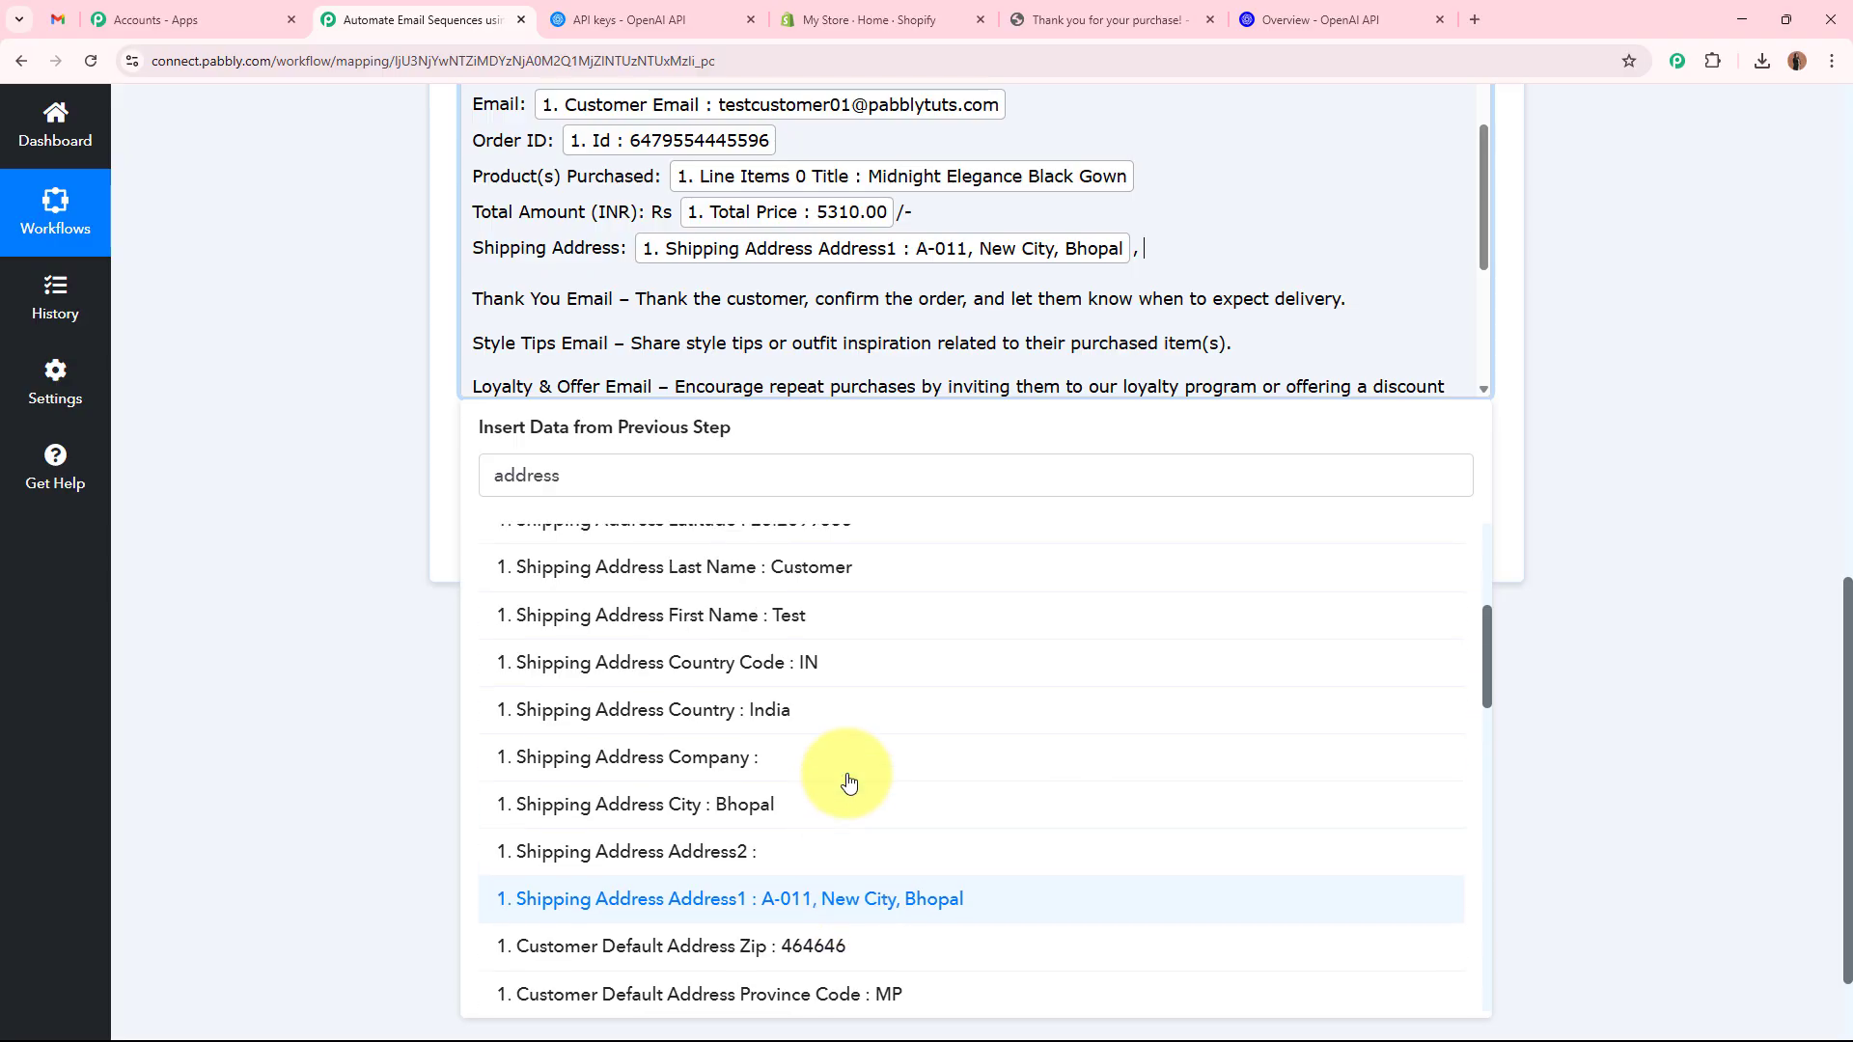
left_click(841, 961)
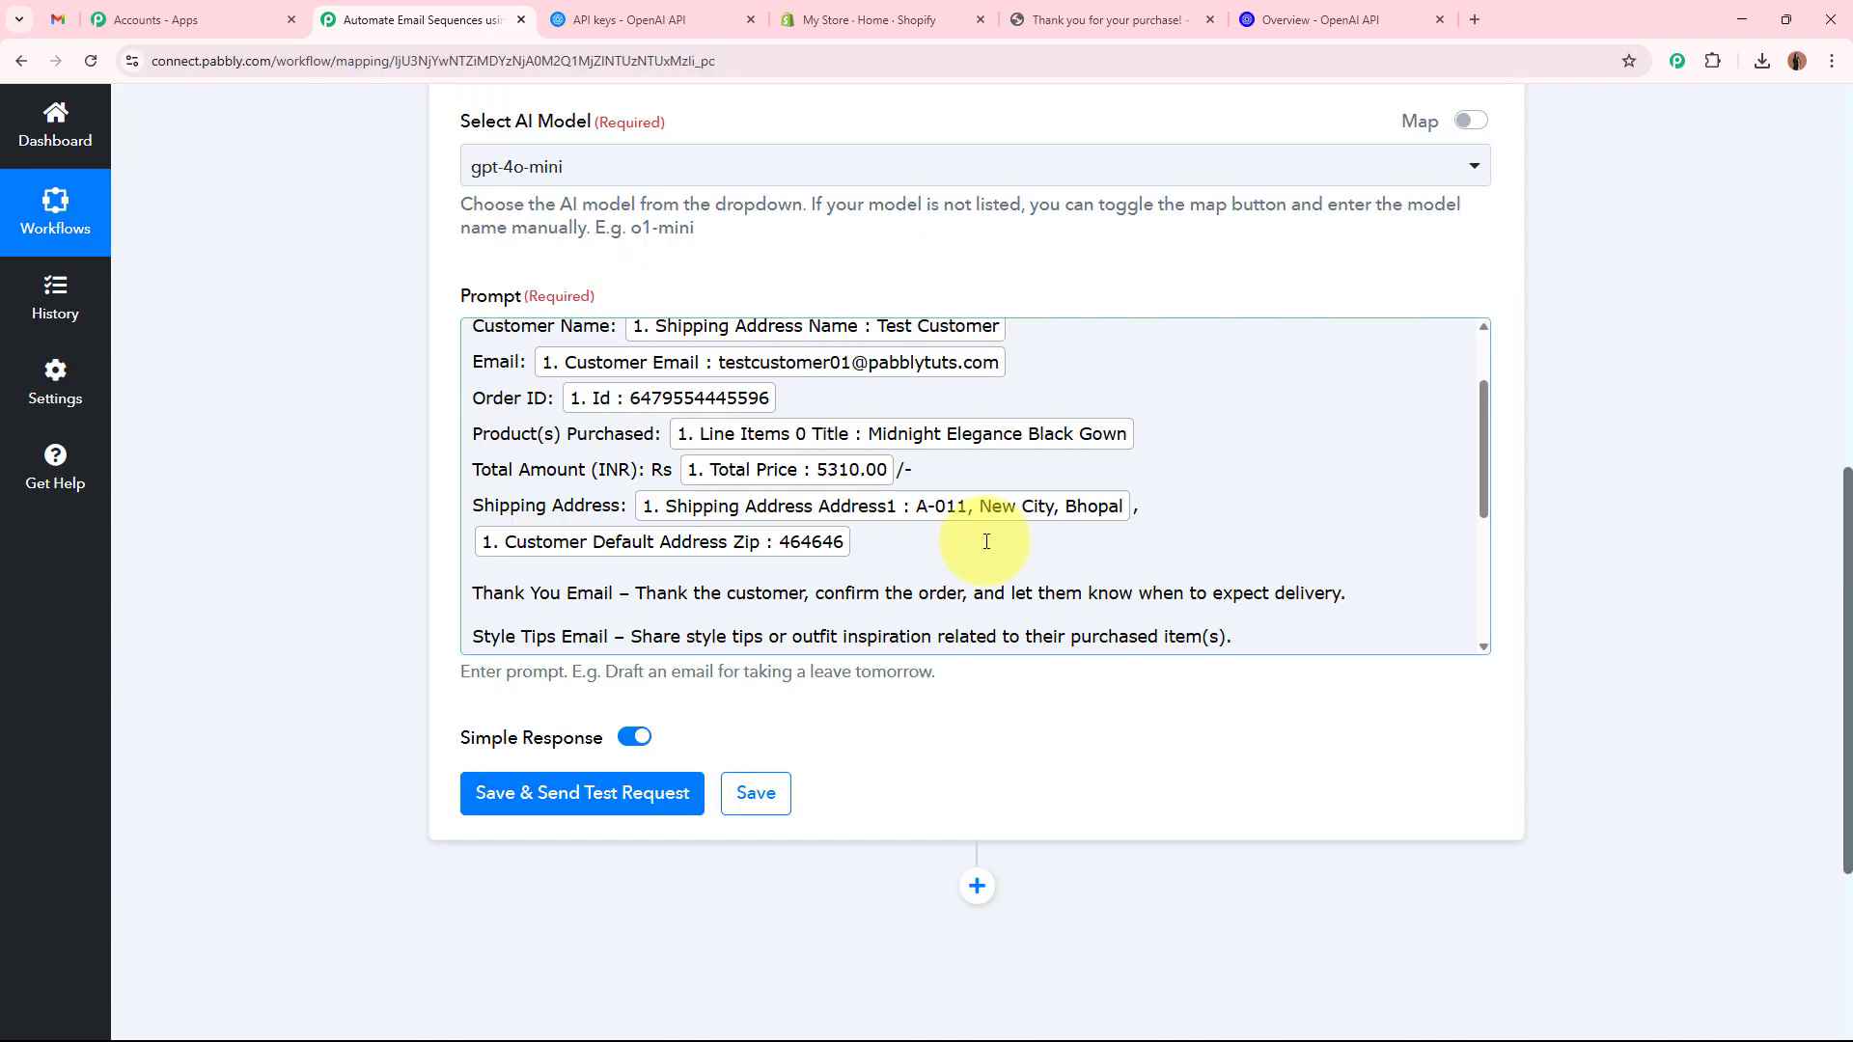
Check the completed prompt, then save the ChatGPT action and send a test request to get the email response.
scroll(988, 537, "up", 2)
scroll(989, 537, "down", 5)
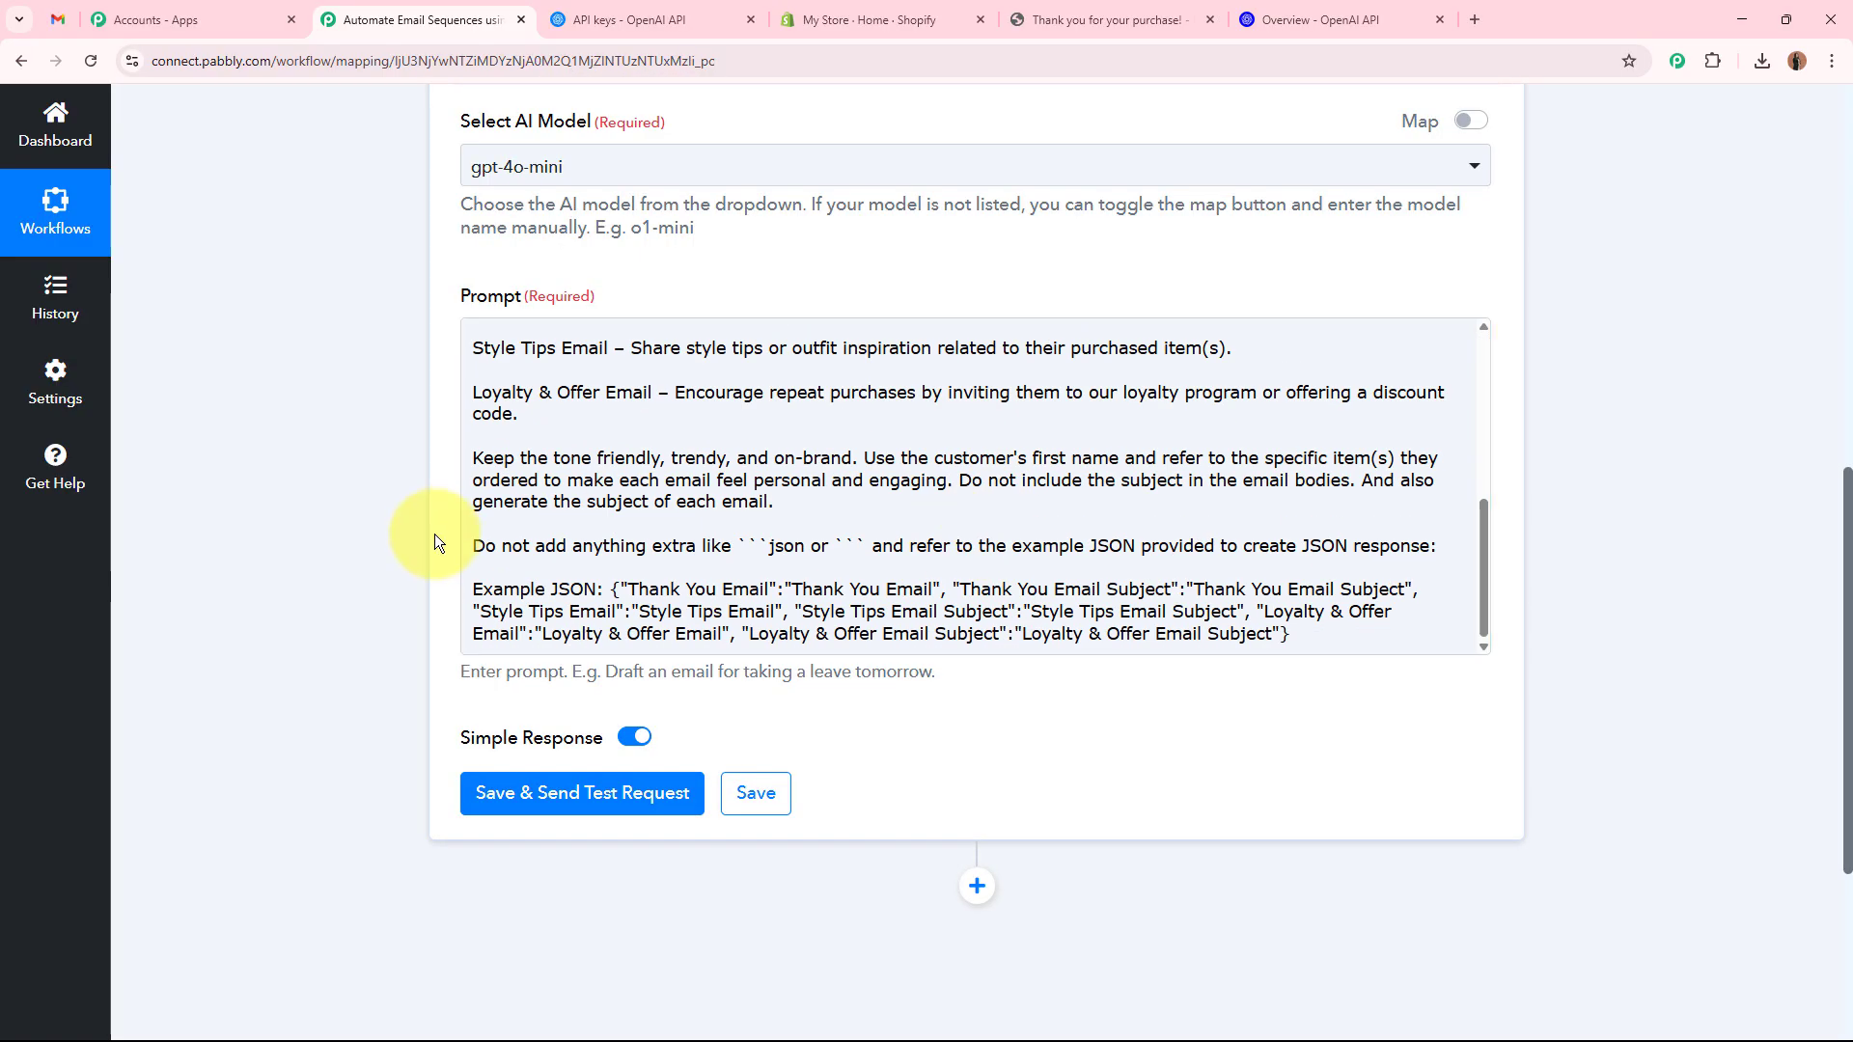
scroll(435, 534, "down", 4)
left_click(584, 413)
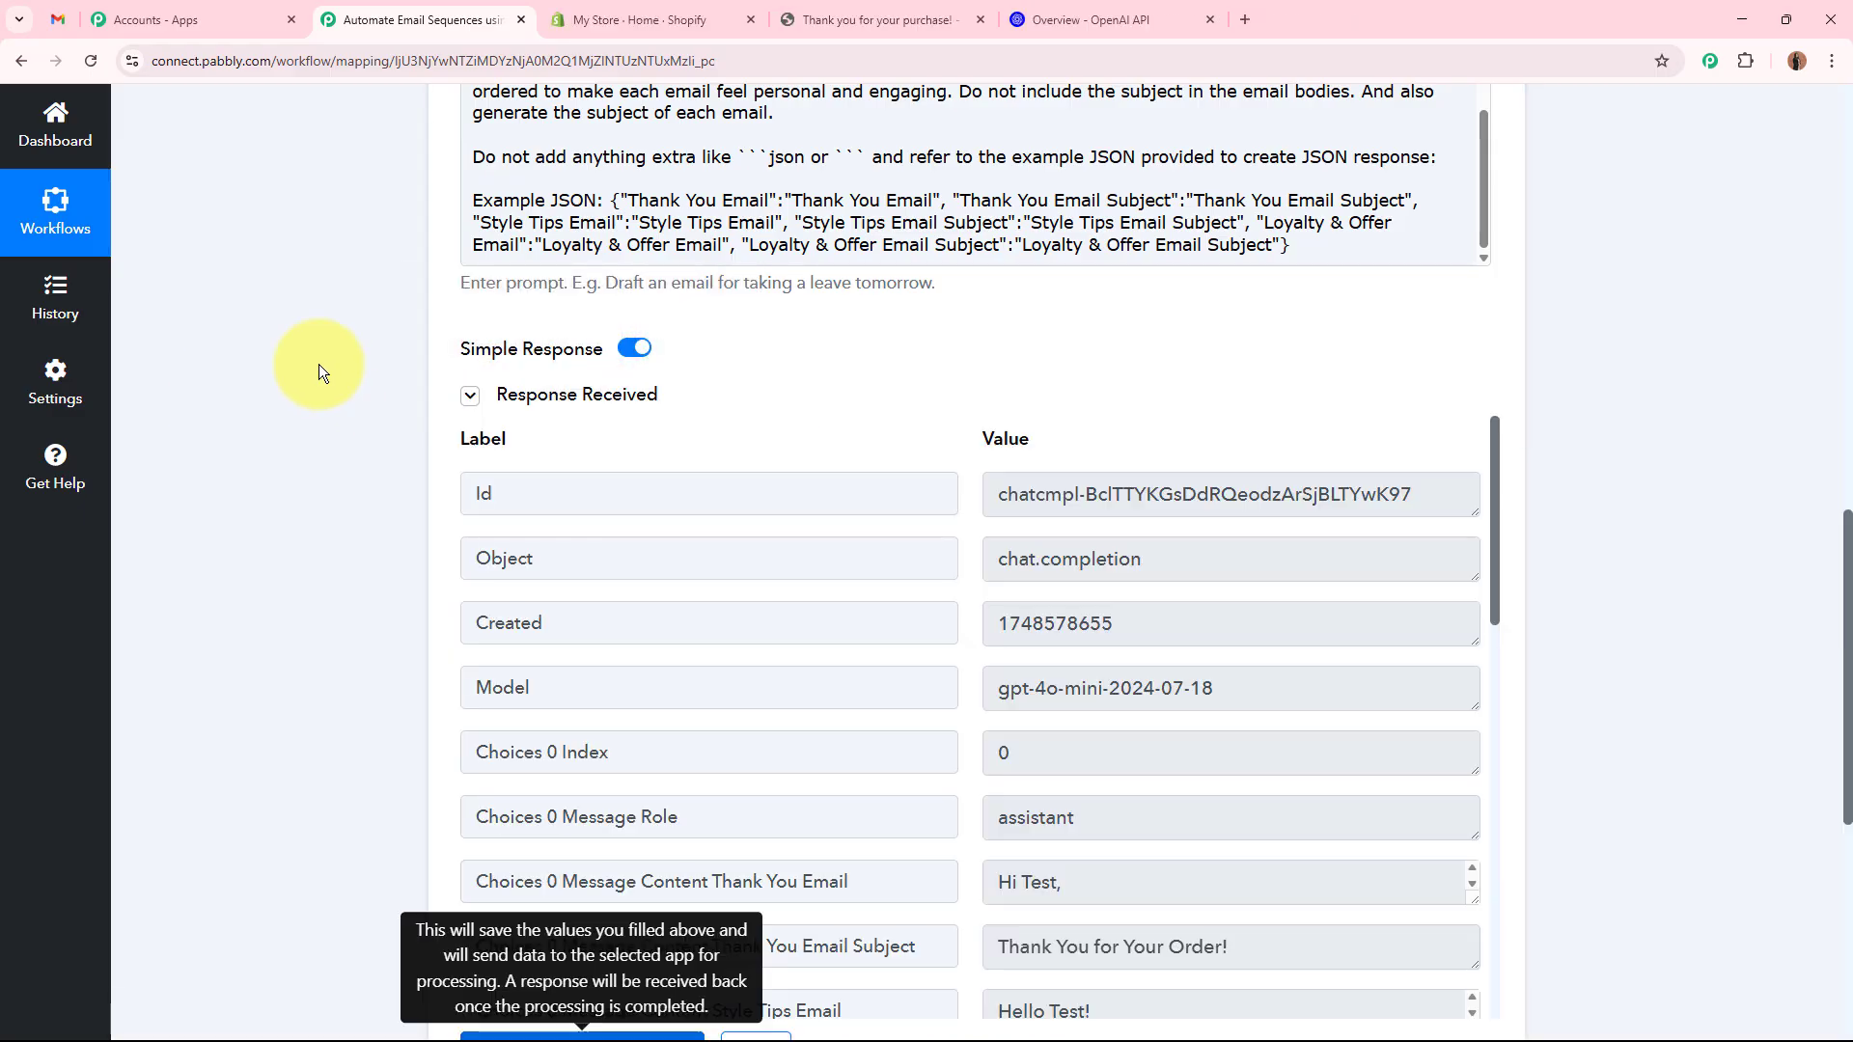
scroll(320, 395, "down", 4)
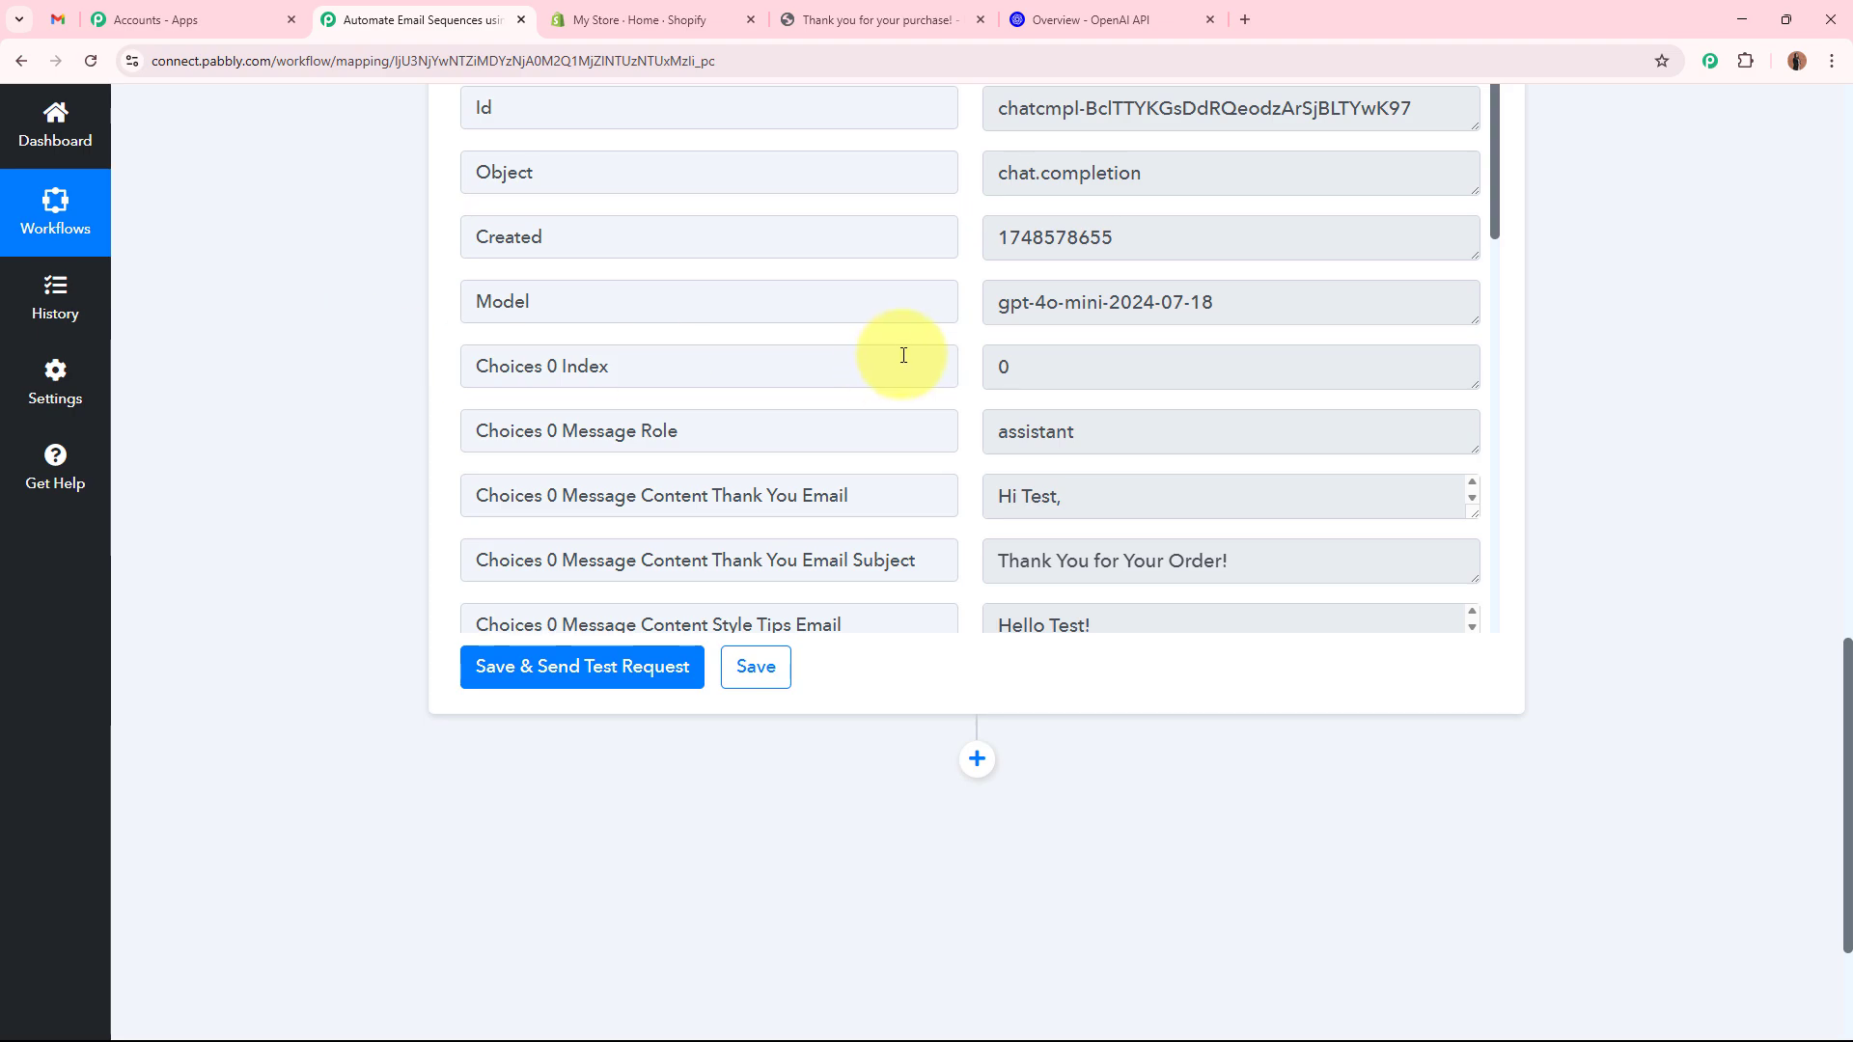
Review the generated Thank You, Style Tips and Loyalty & Offer emails and their subjects in the ChatGPT response.
scroll(903, 355, "down", 3)
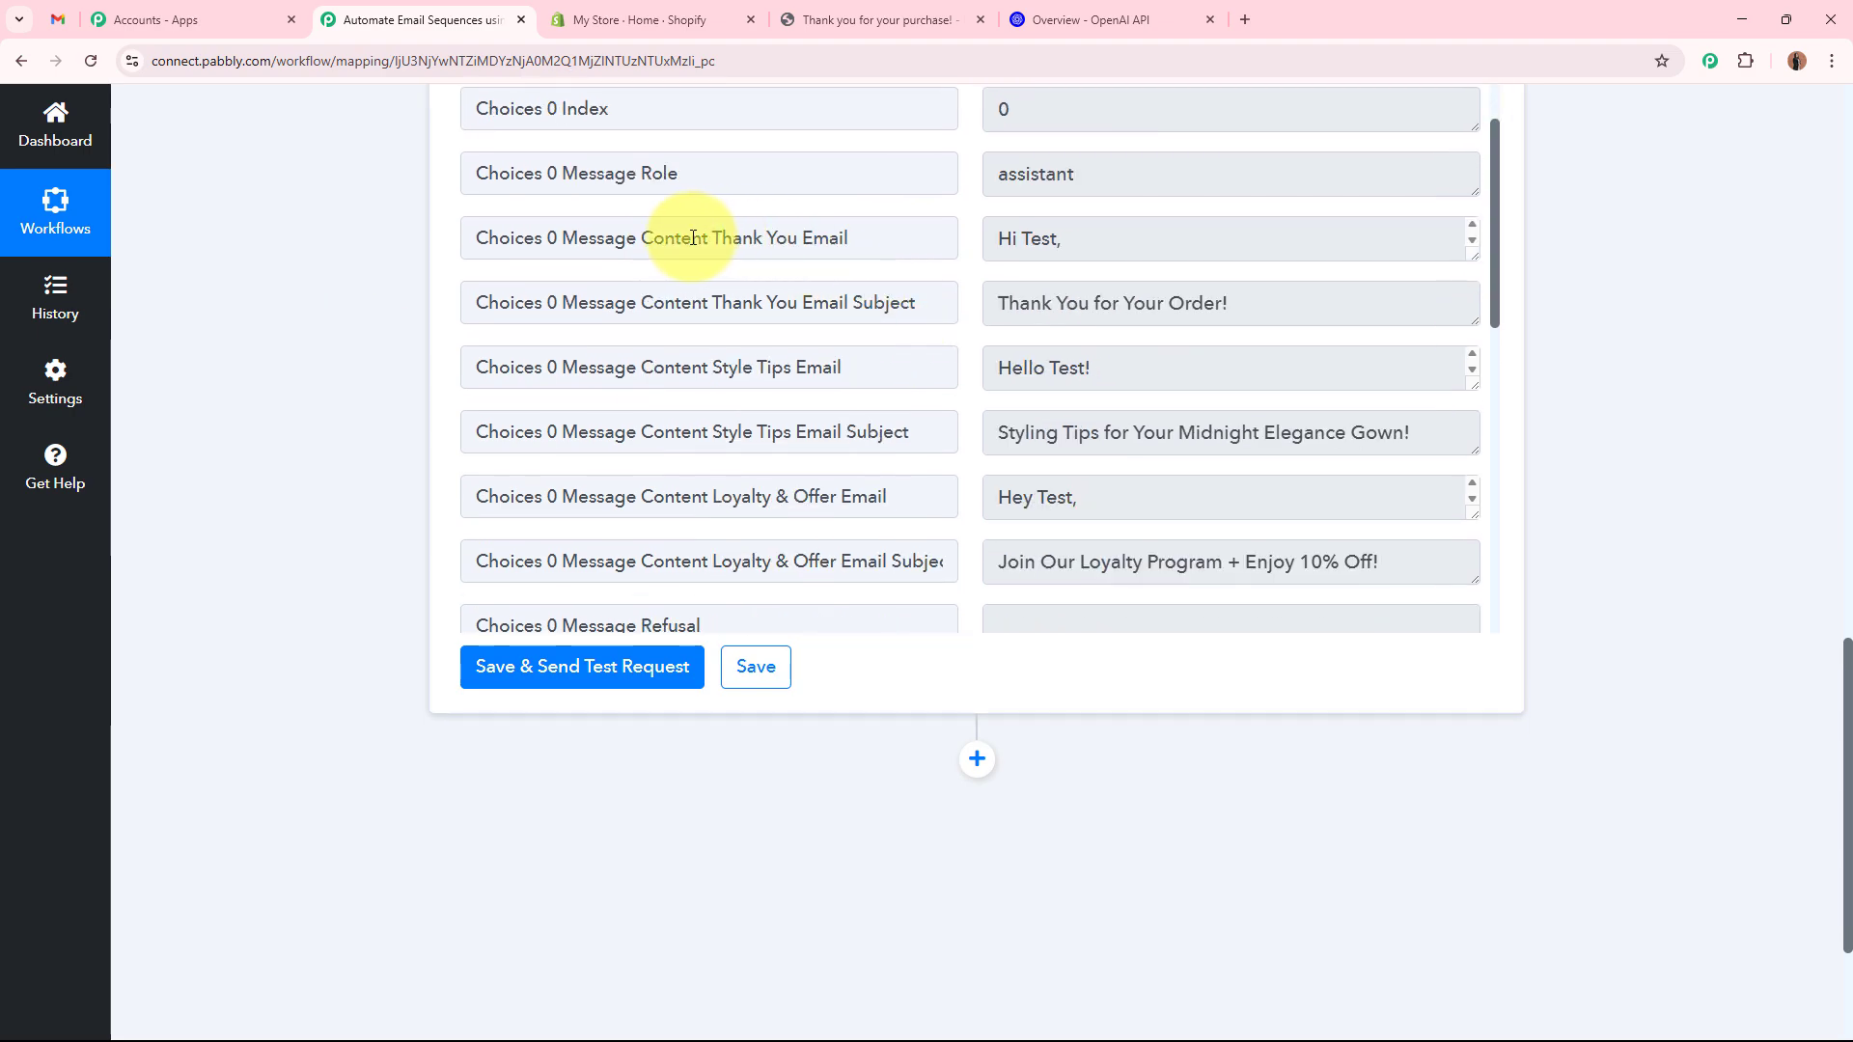
left_click_drag(712, 237, 1406, 257)
mouse_move(1409, 364)
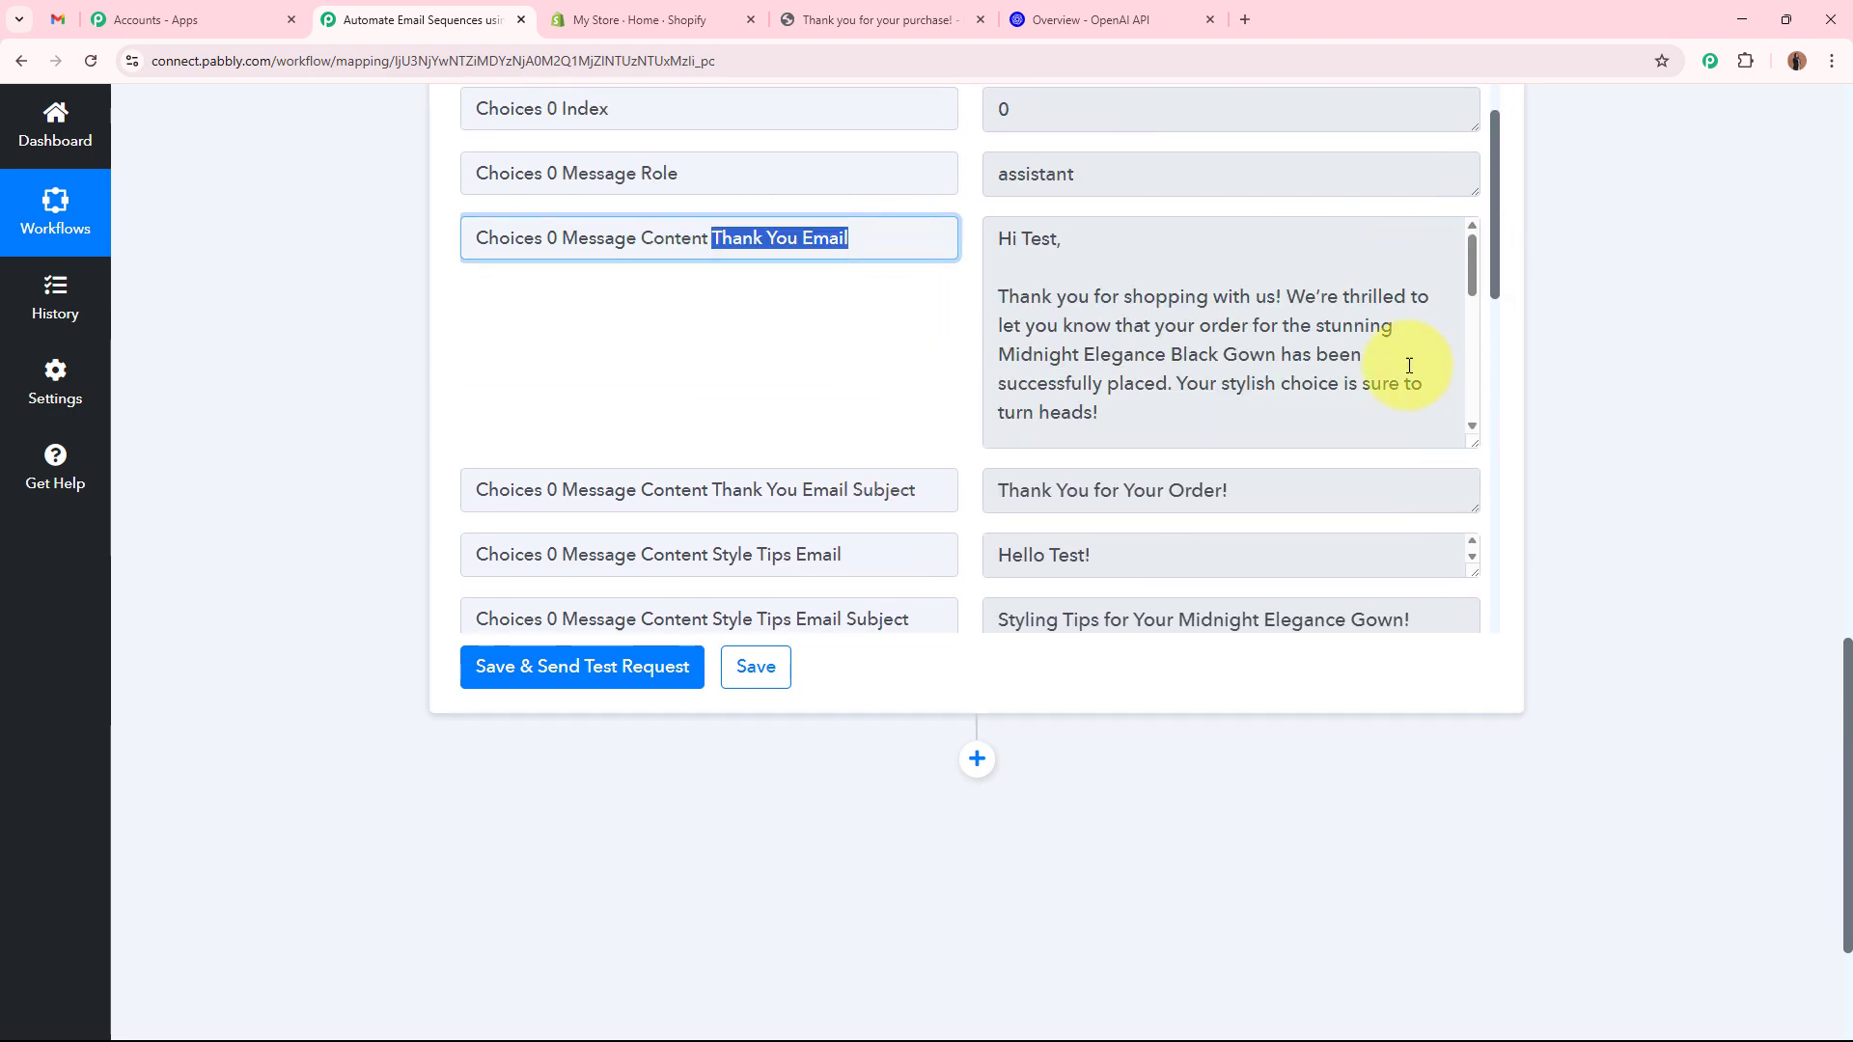
scroll(1409, 365, "down", 3)
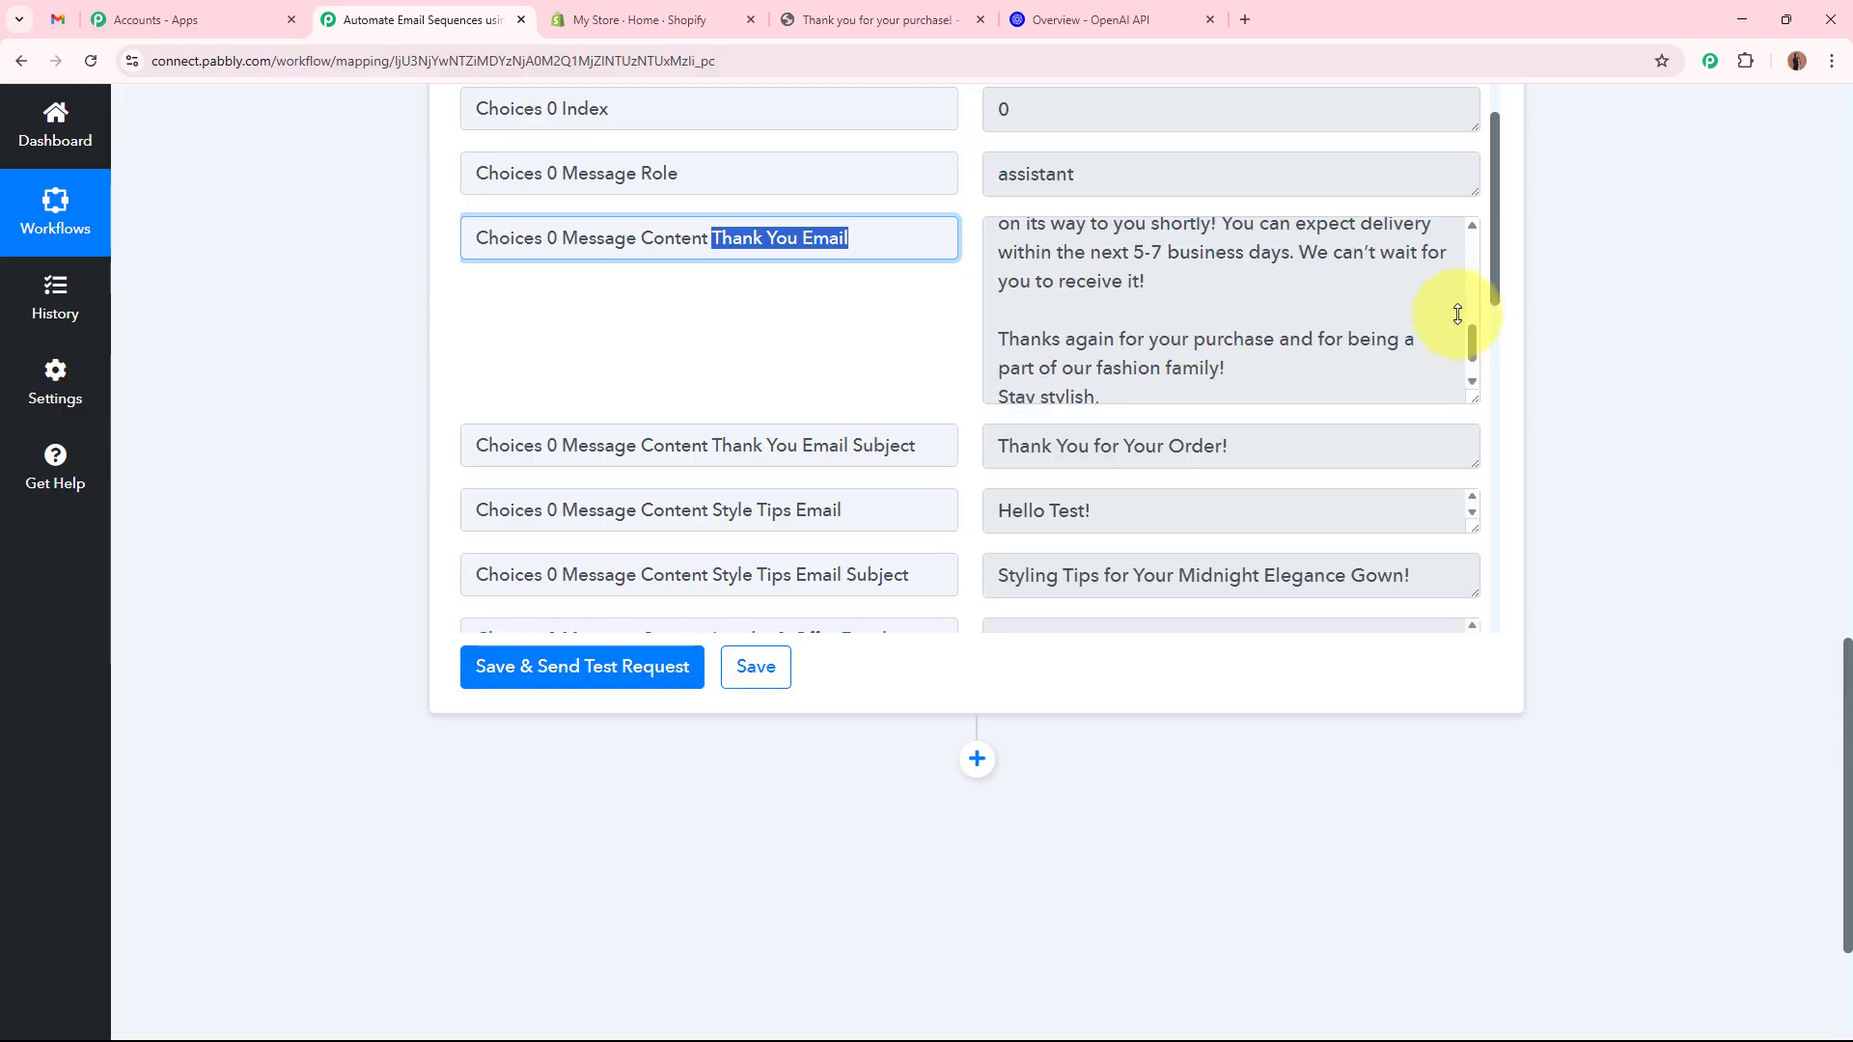
left_click_drag(1460, 318, 982, 338)
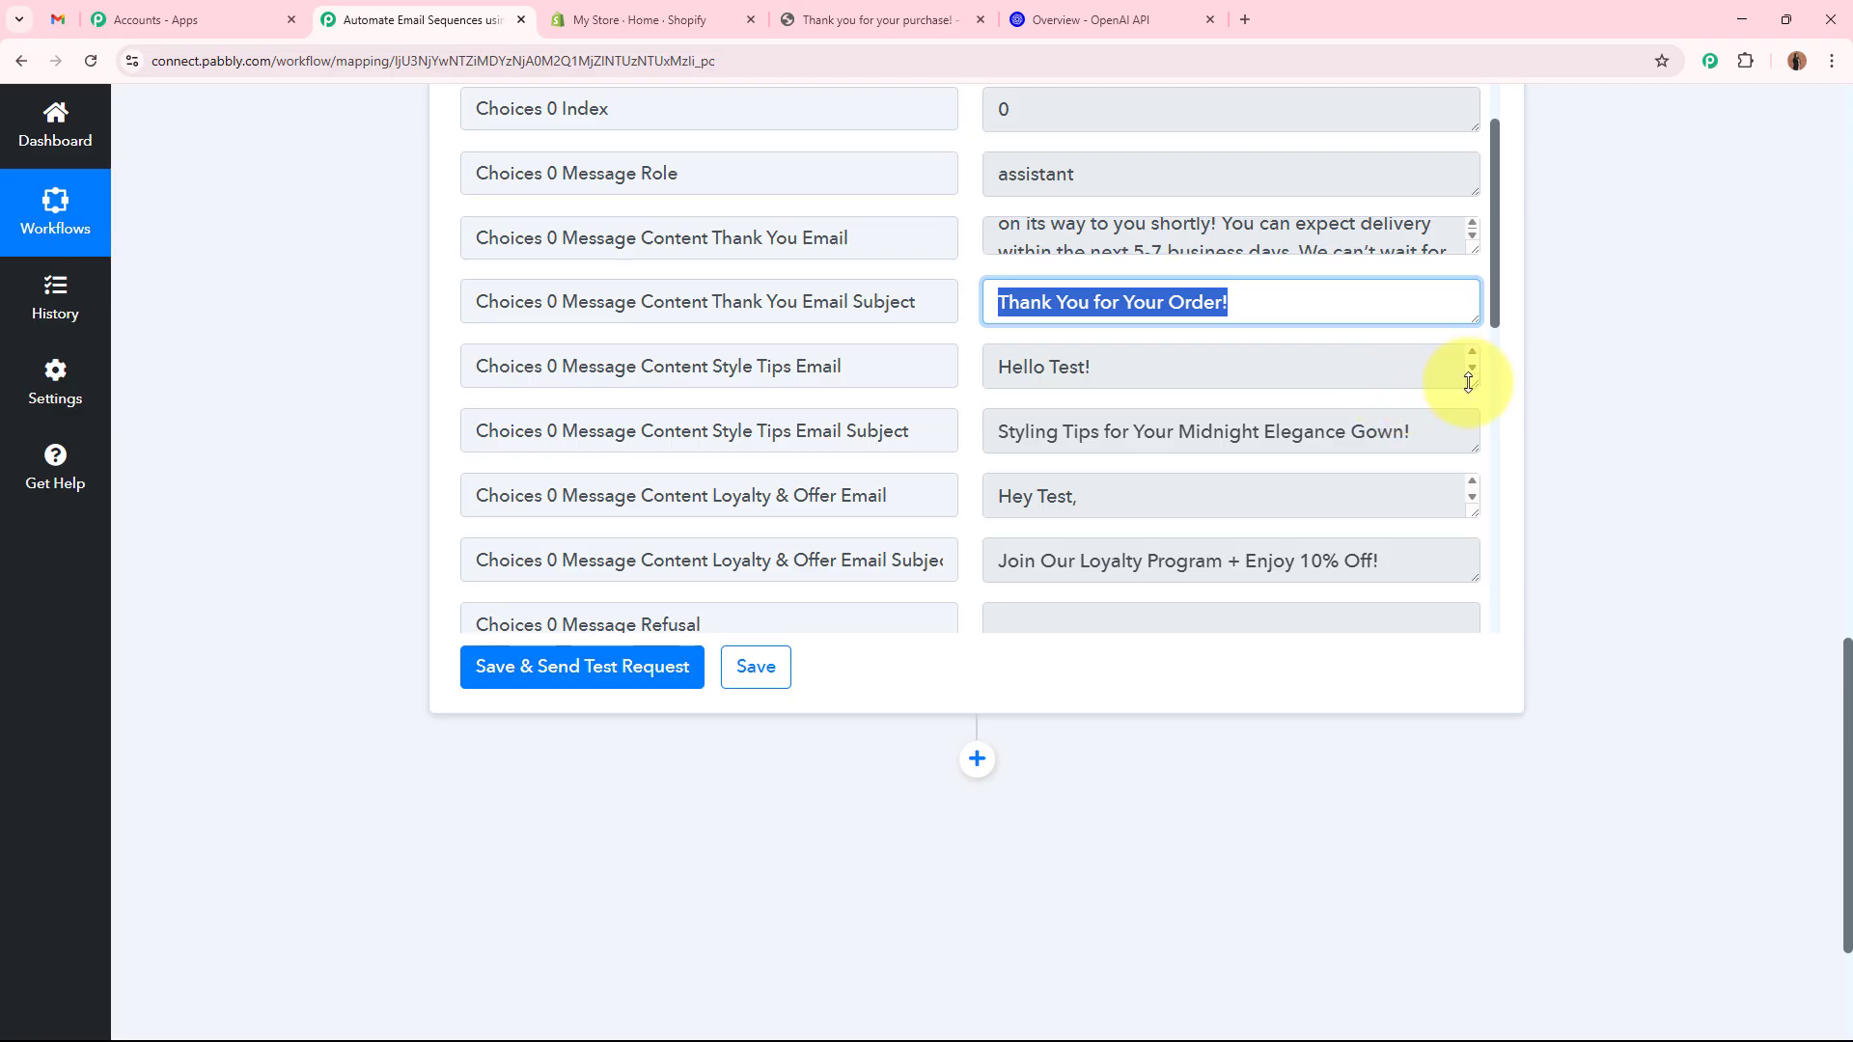
left_click_drag(1412, 431, 905, 433)
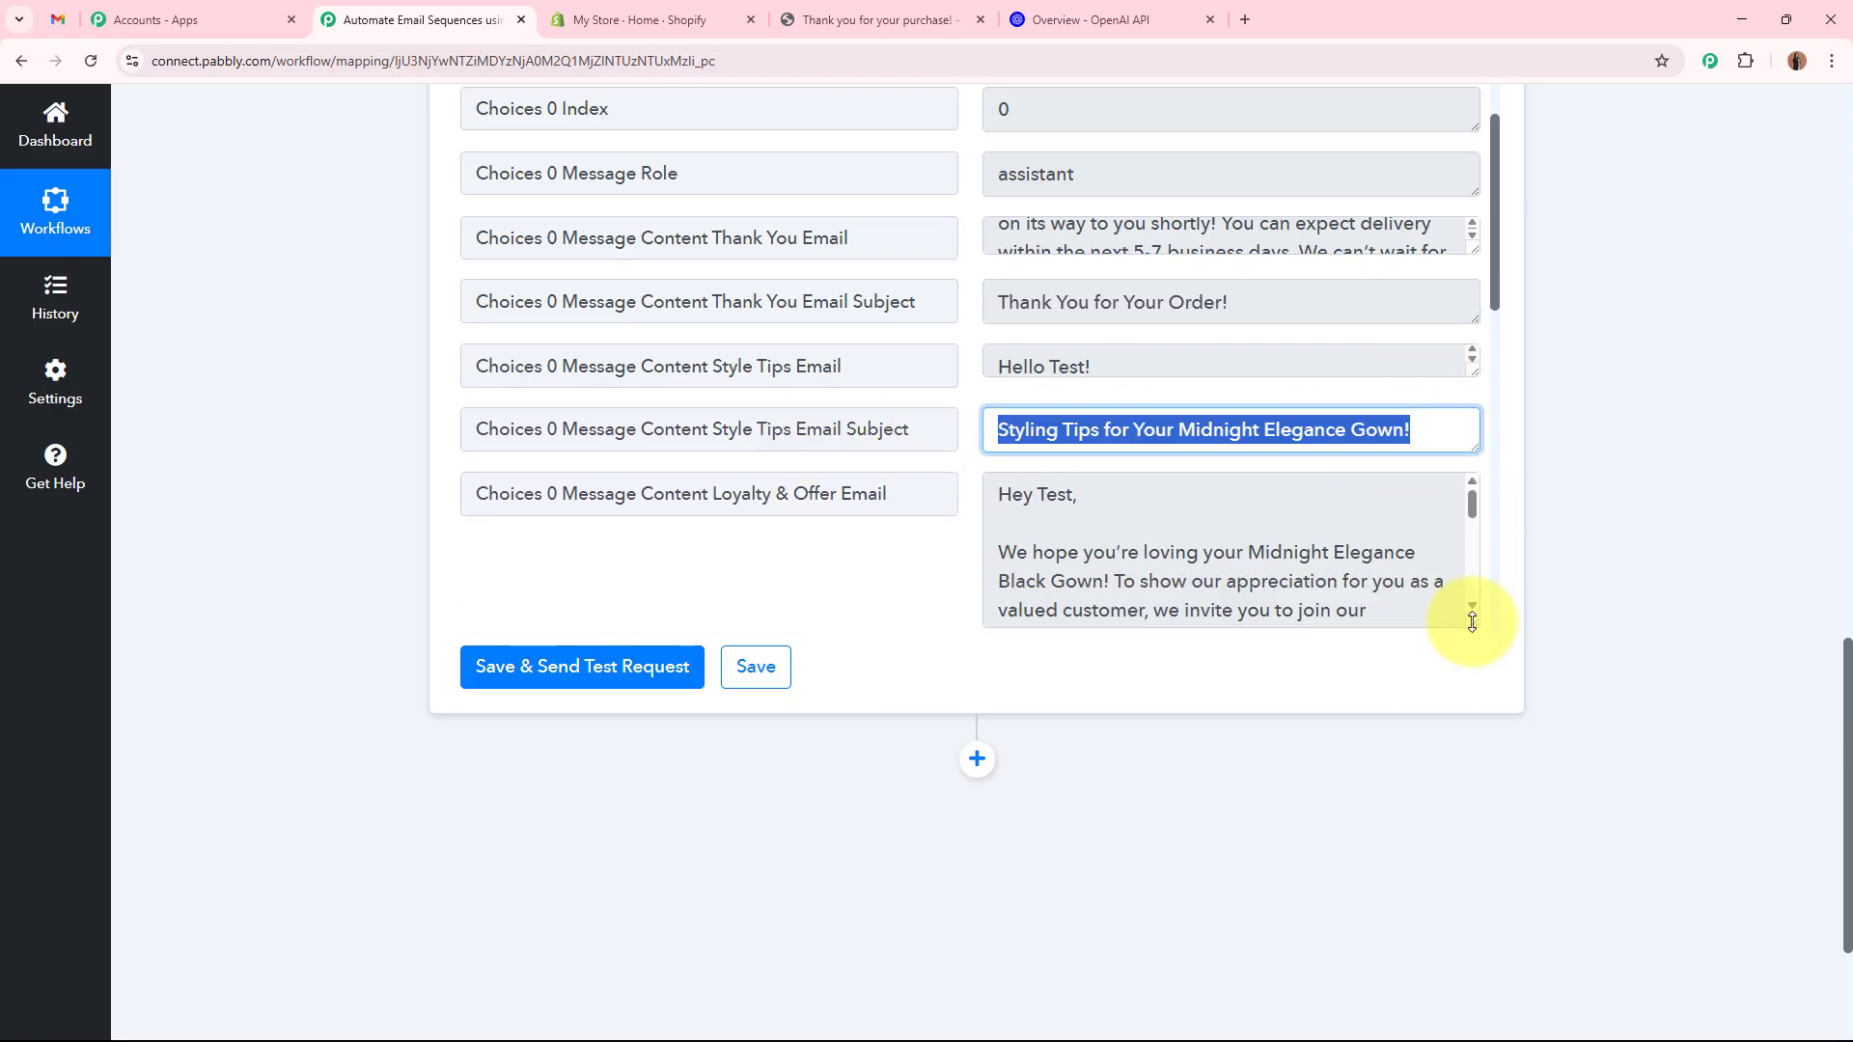
scroll(1438, 497, "down", 5)
left_click_drag(1410, 550, 823, 563)
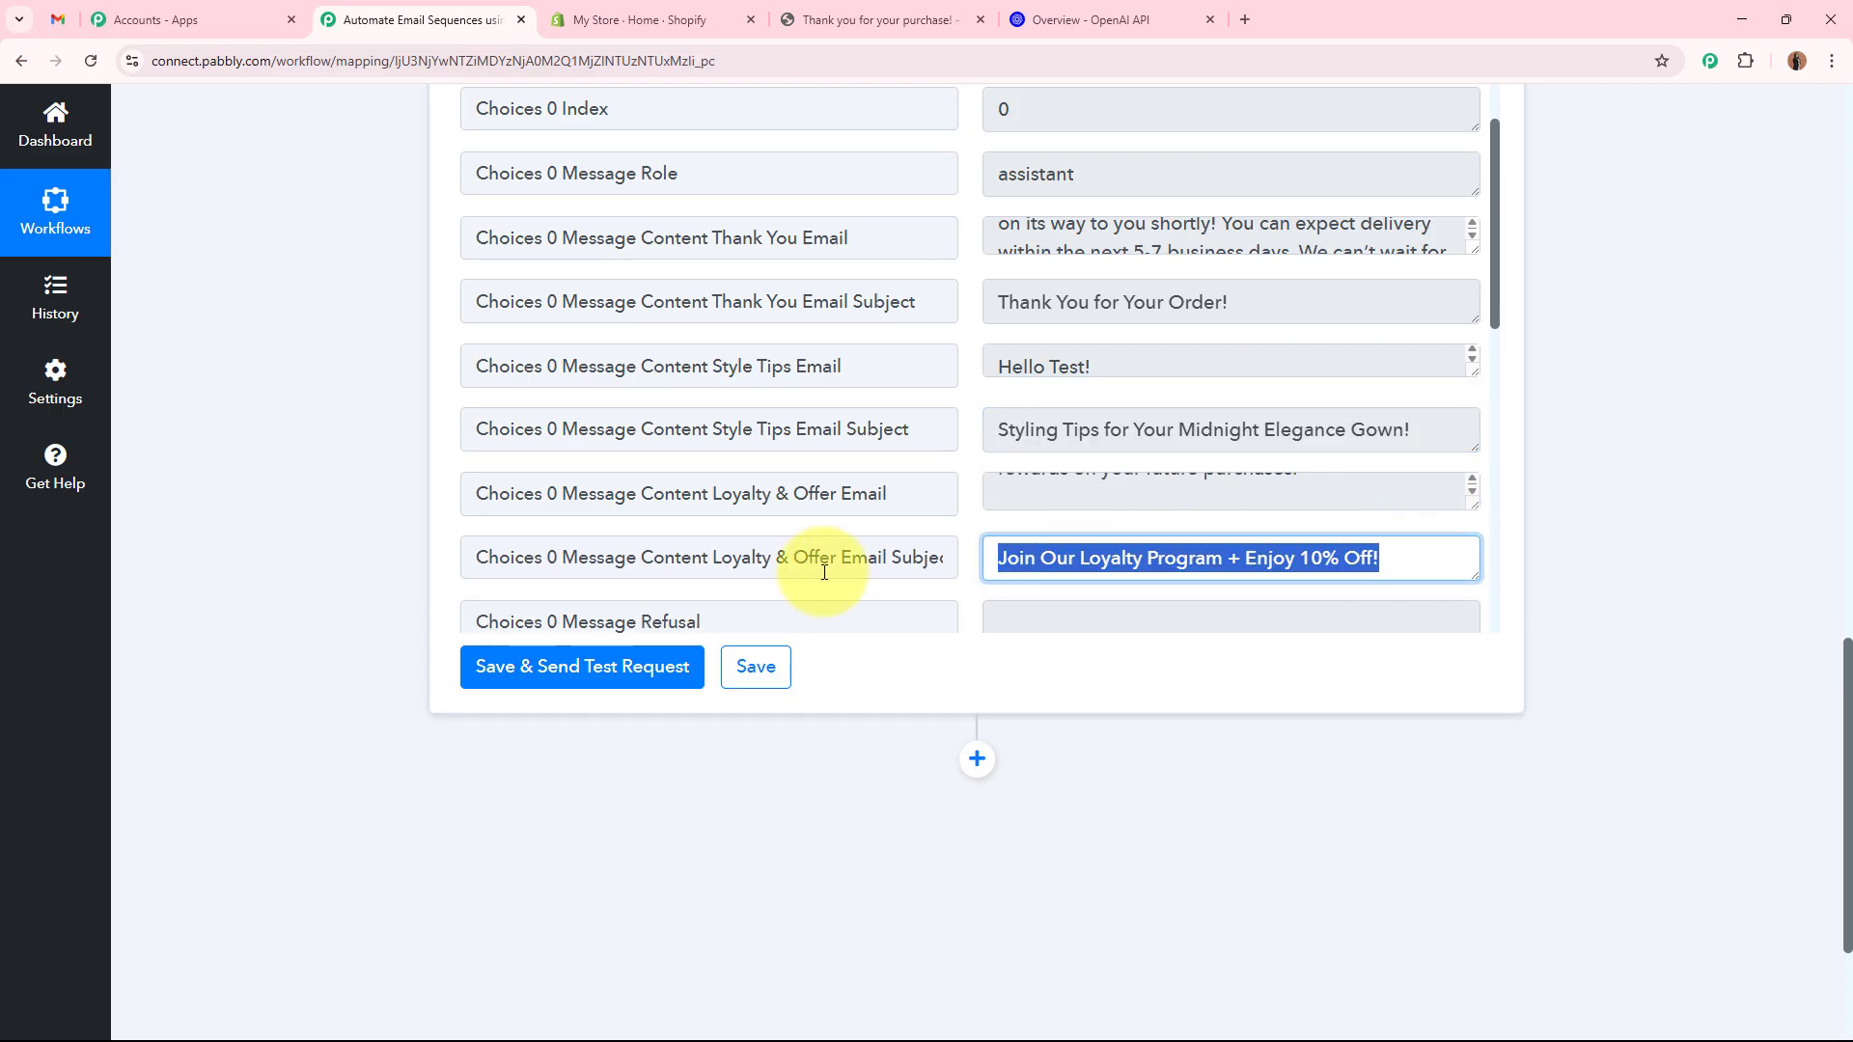
left_click(1575, 484)
scroll(1260, 481, "up", 5)
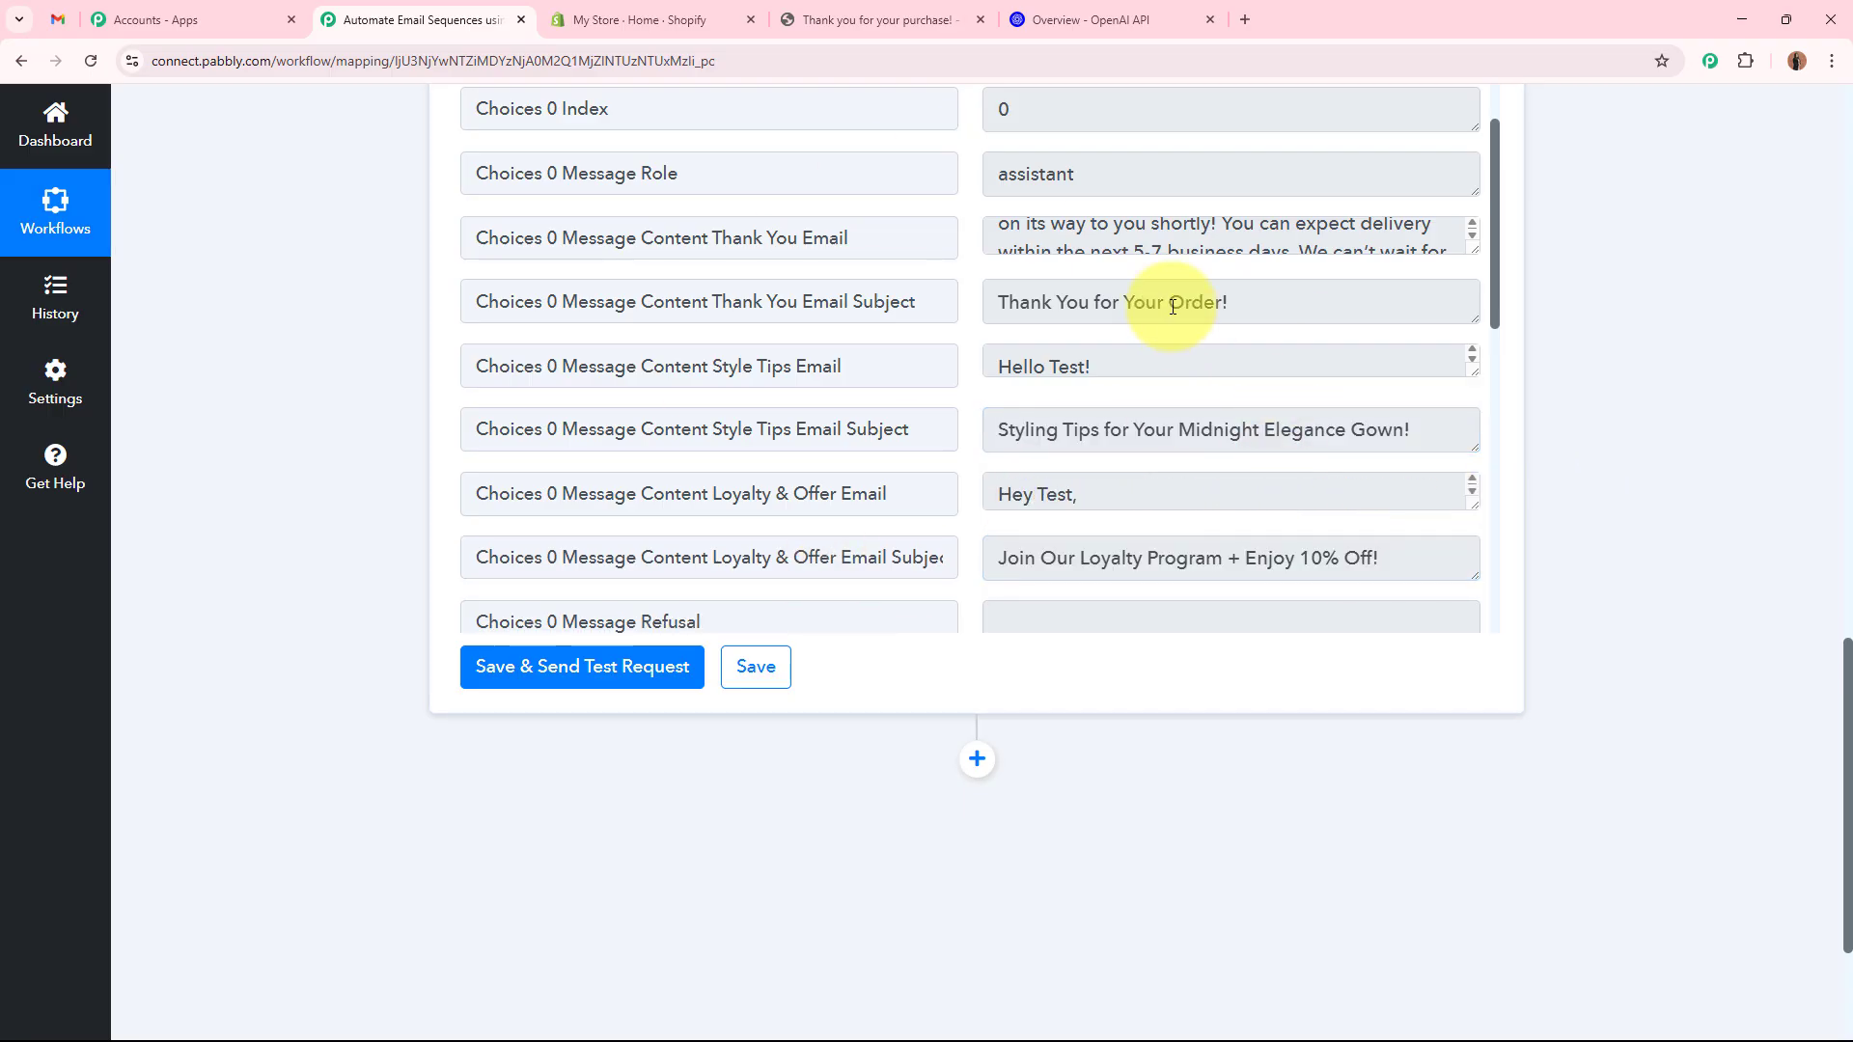
Collapse the OpenAI ChatGPT action step in the workflow.
scroll(1595, 471, "up", 6)
scroll(1594, 471, "up", 10)
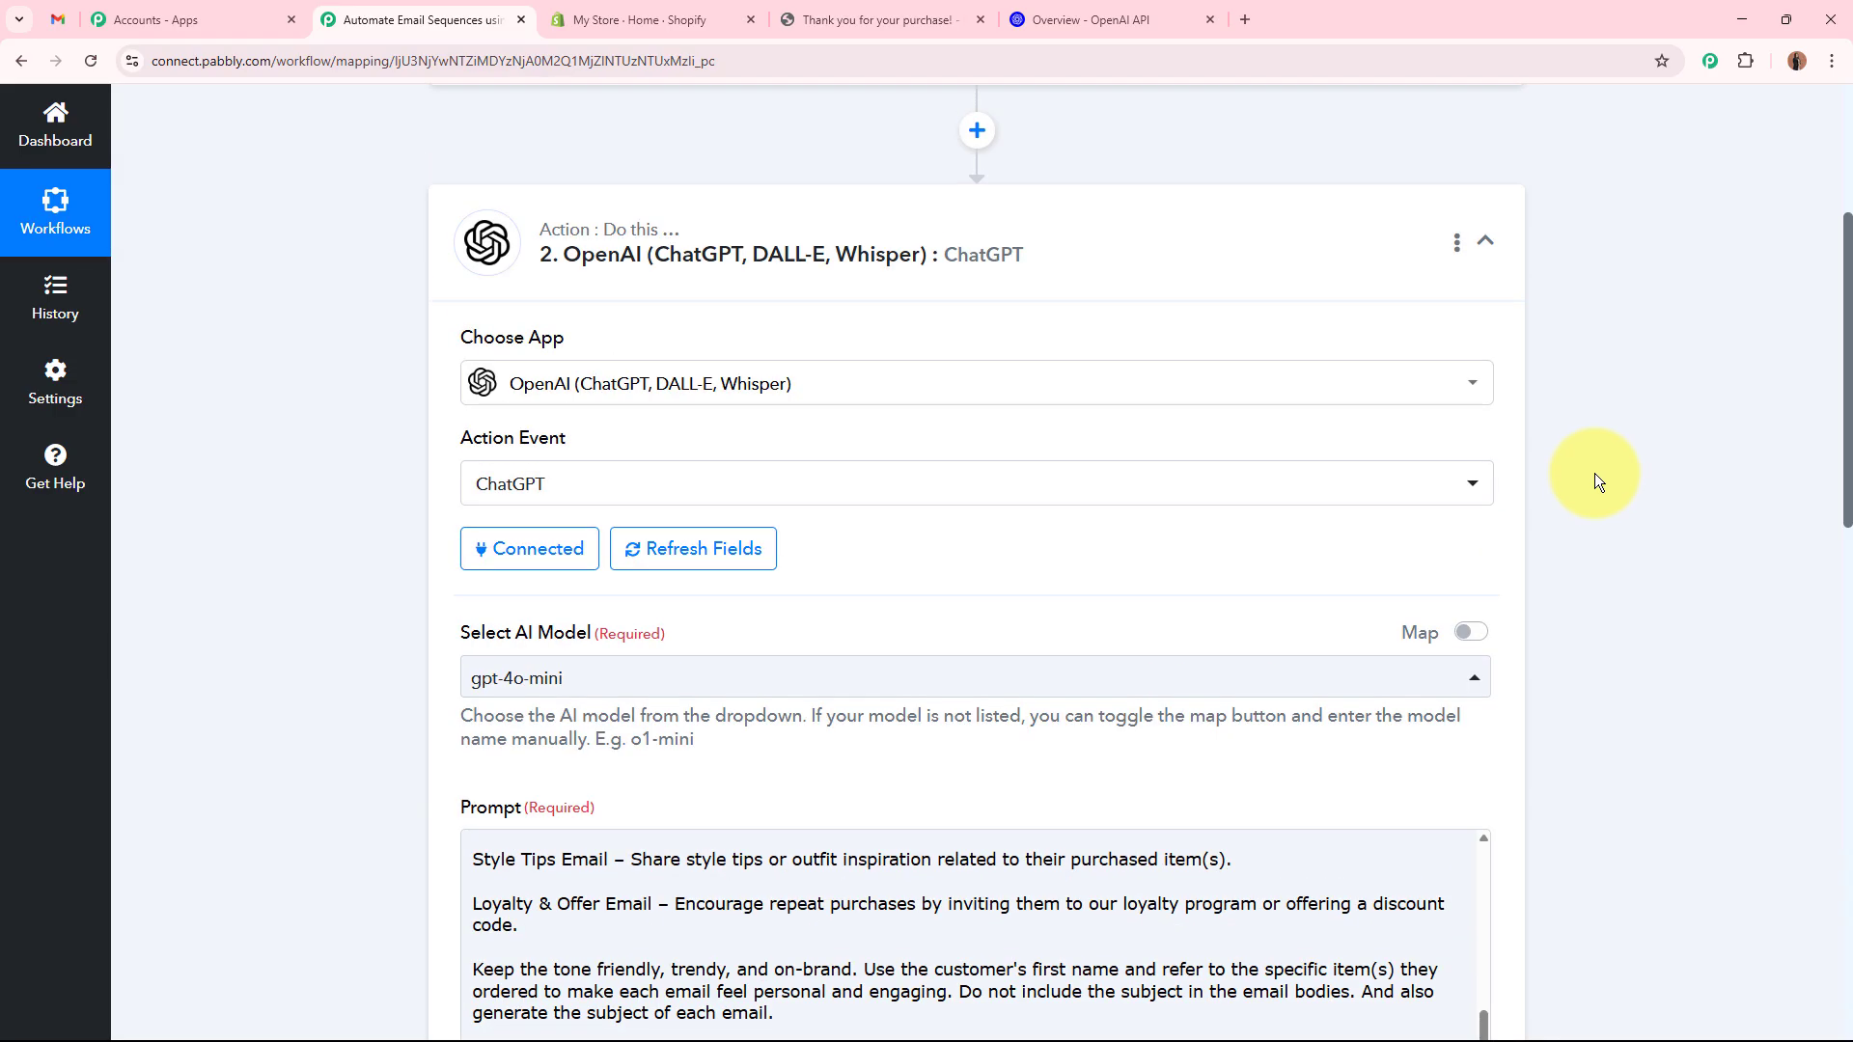
left_click(1089, 642)
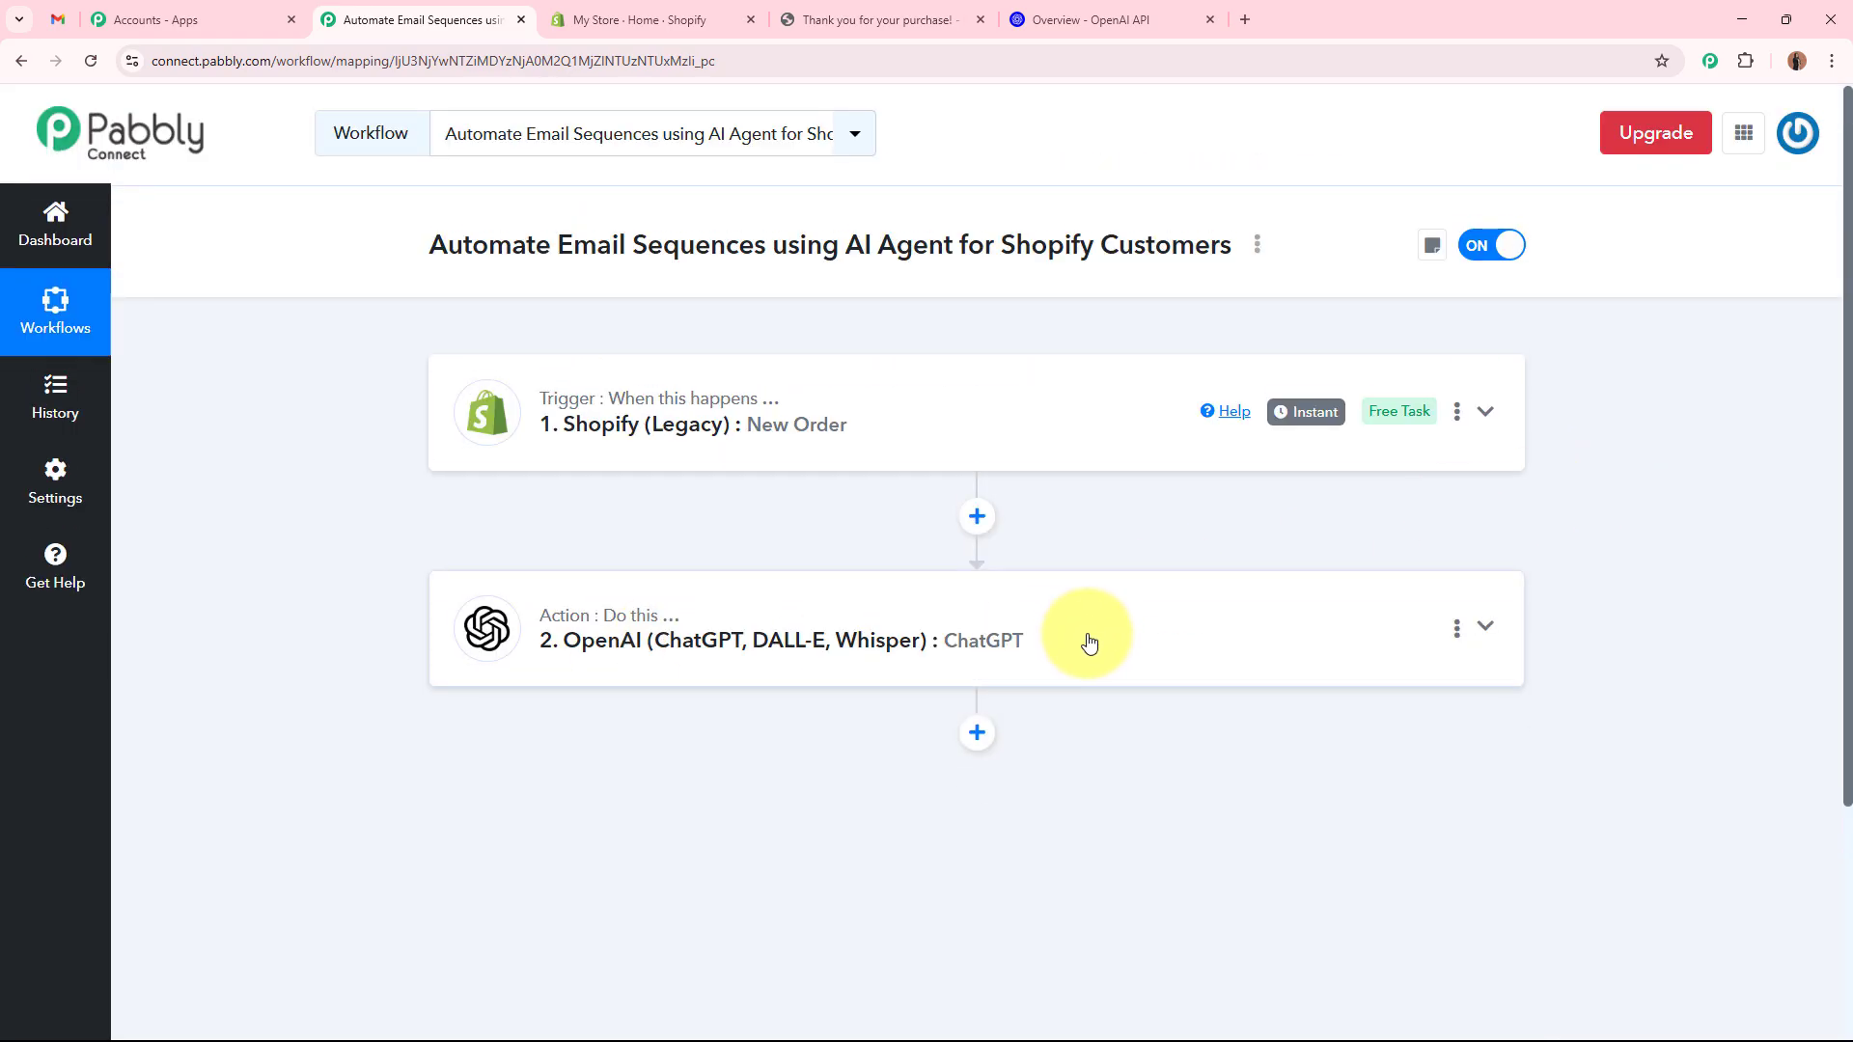
Switch to Gmail, check the drafts under Order Confirmations and Style Tips & Recommendations, and dismiss the desktop notification prompt.
left_click(57, 19)
left_click(241, 620)
left_click(242, 660)
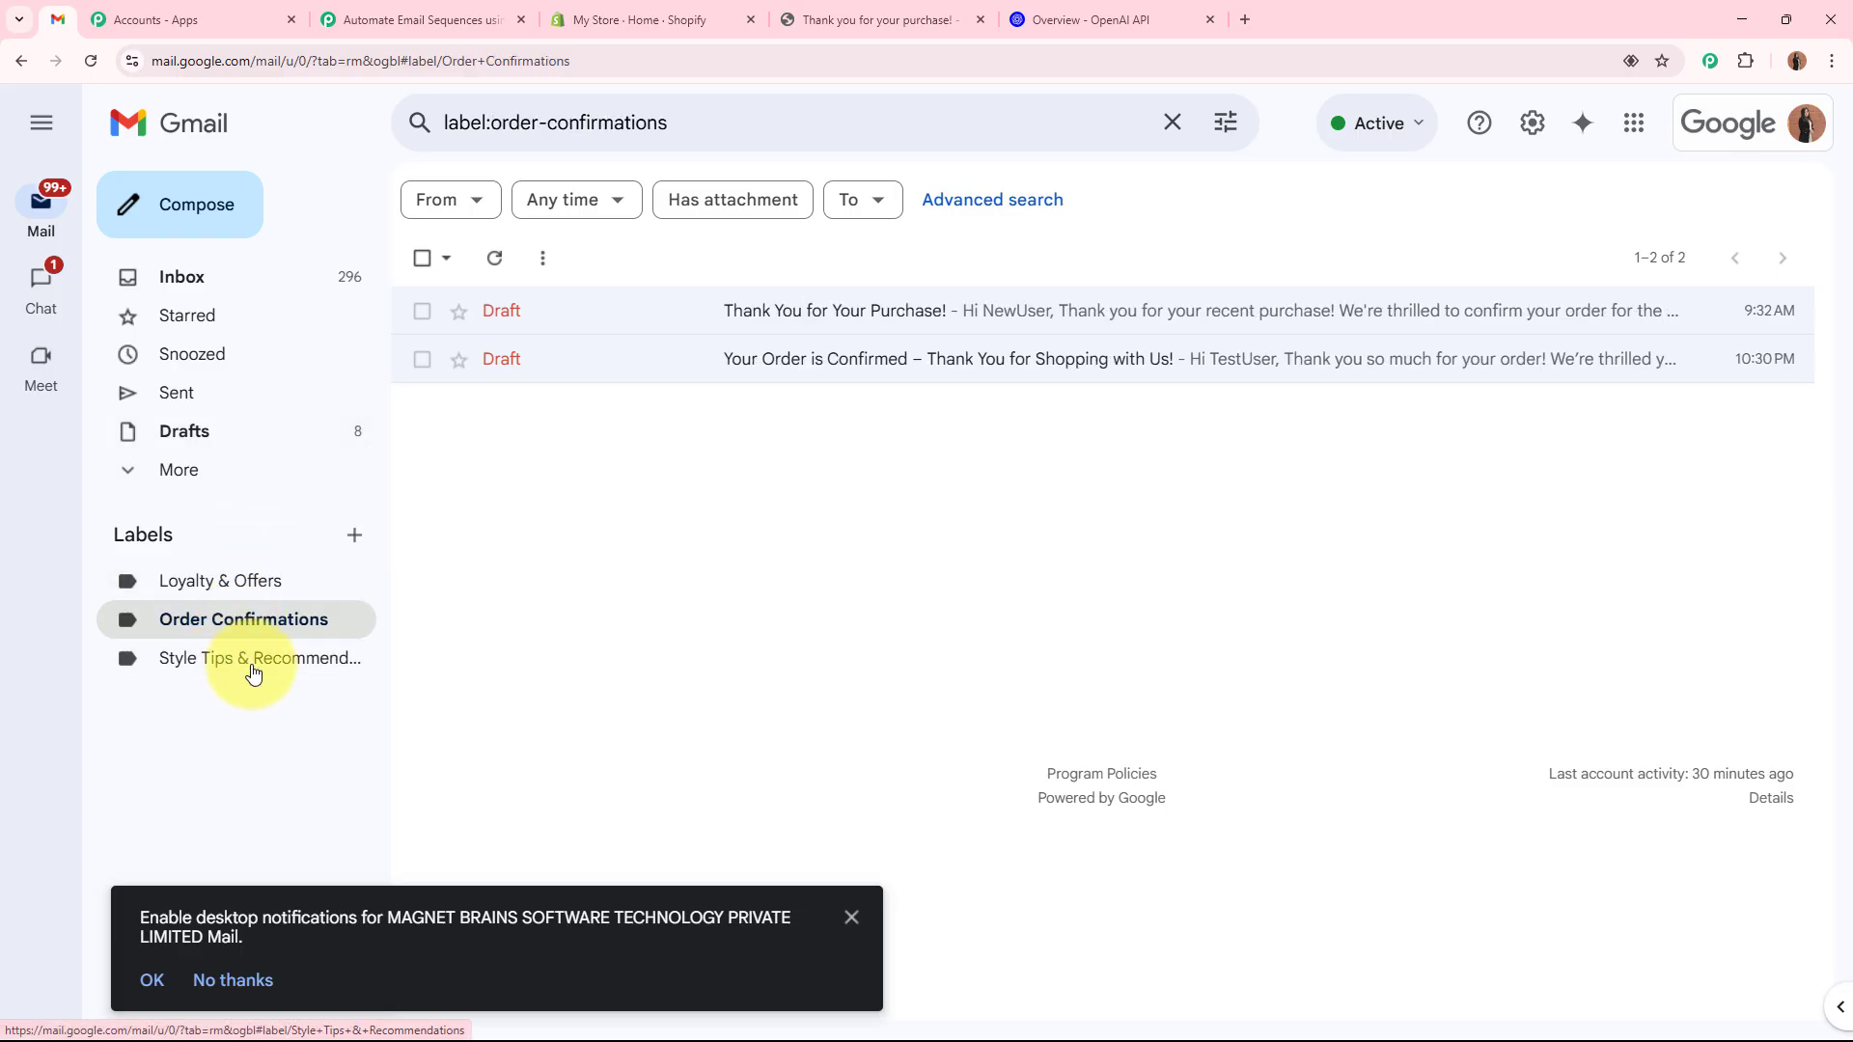
left_click(867, 929)
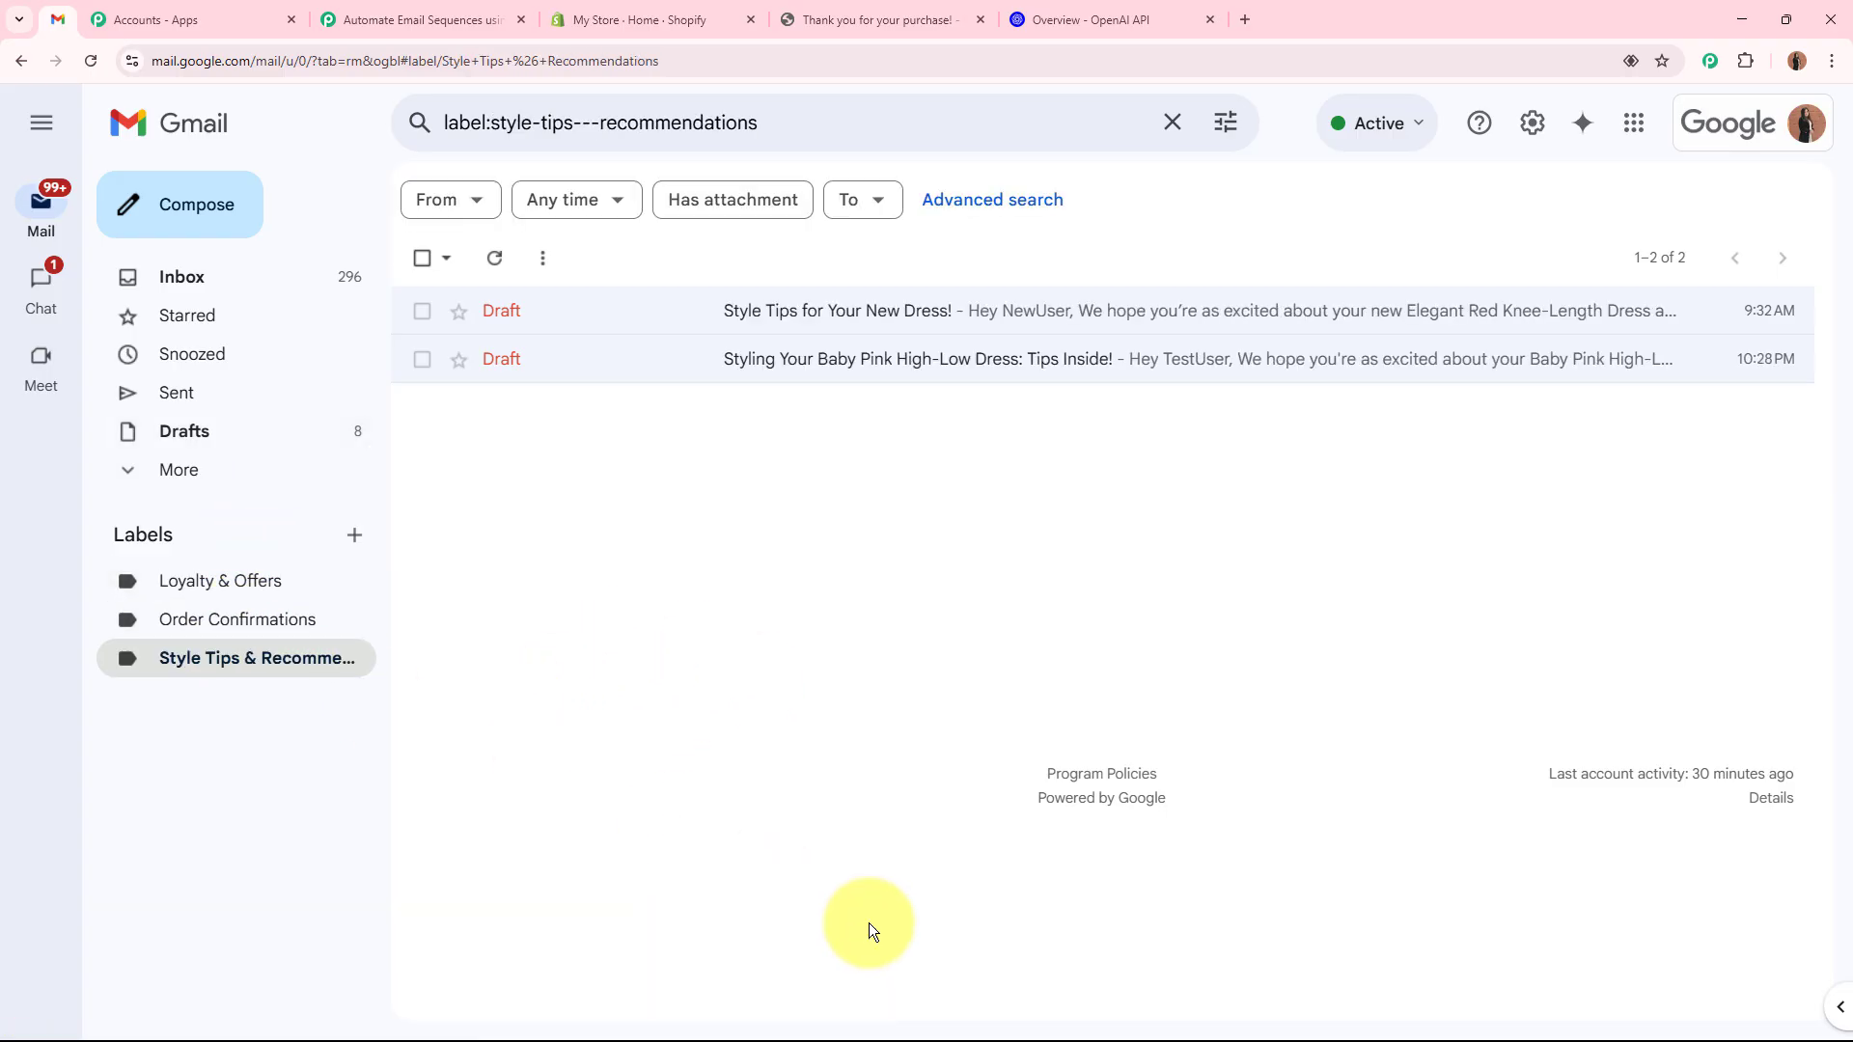
Return to the Pabbly Connect workflow and add a Gmail action with the Create Draft event after the ChatGPT step.
left_click(465, 23)
scroll(780, 791, "down", 1)
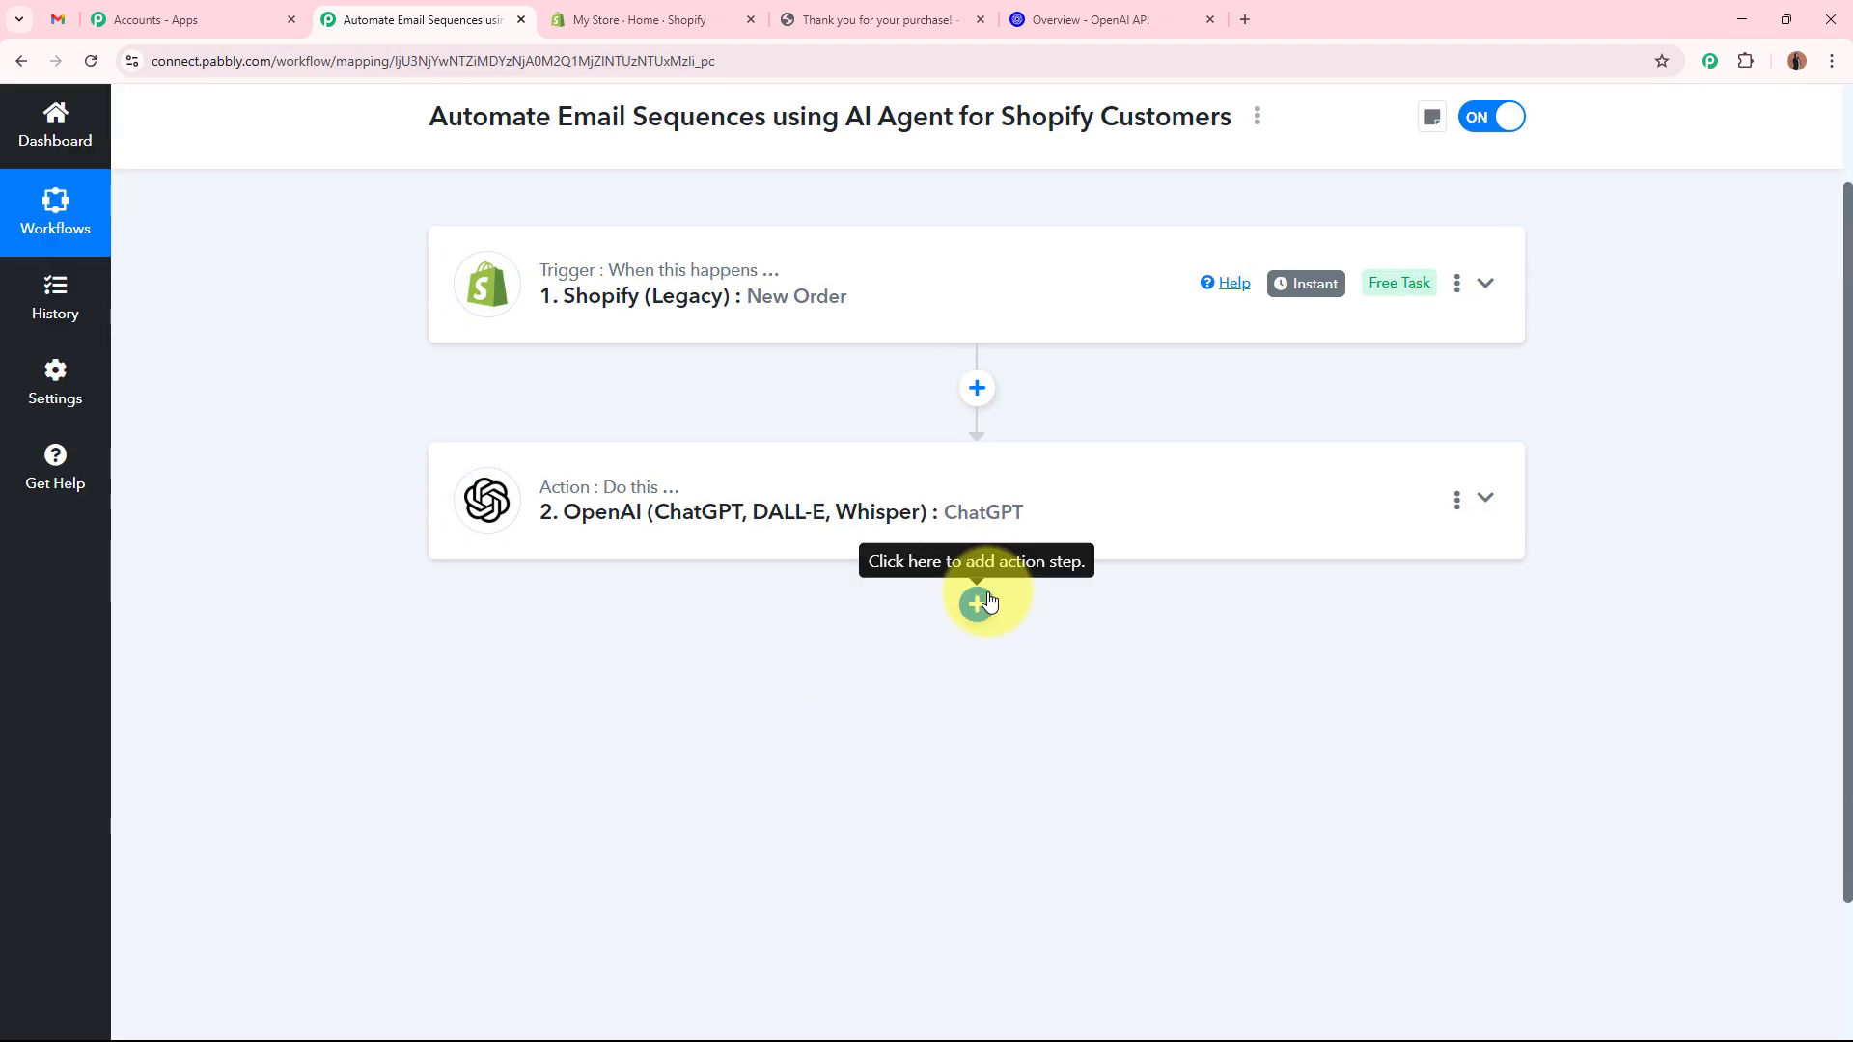
left_click(976, 610)
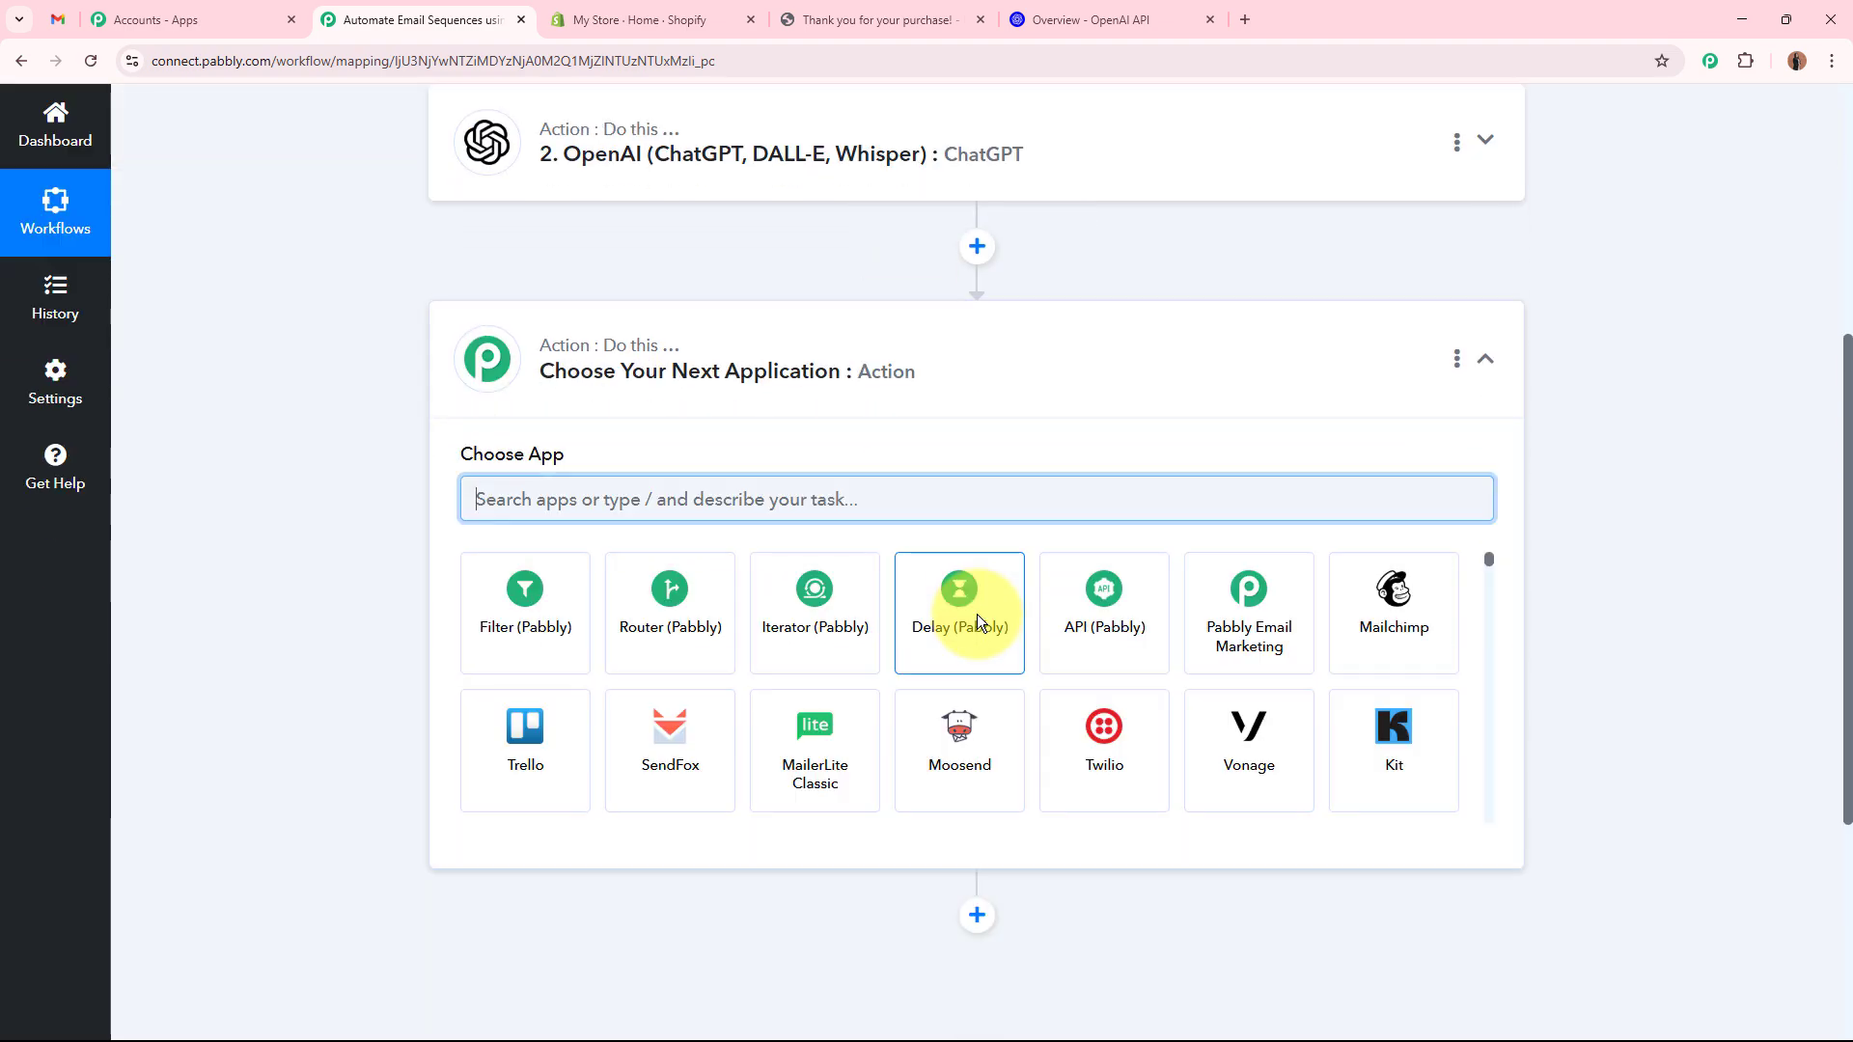
type("Gmail")
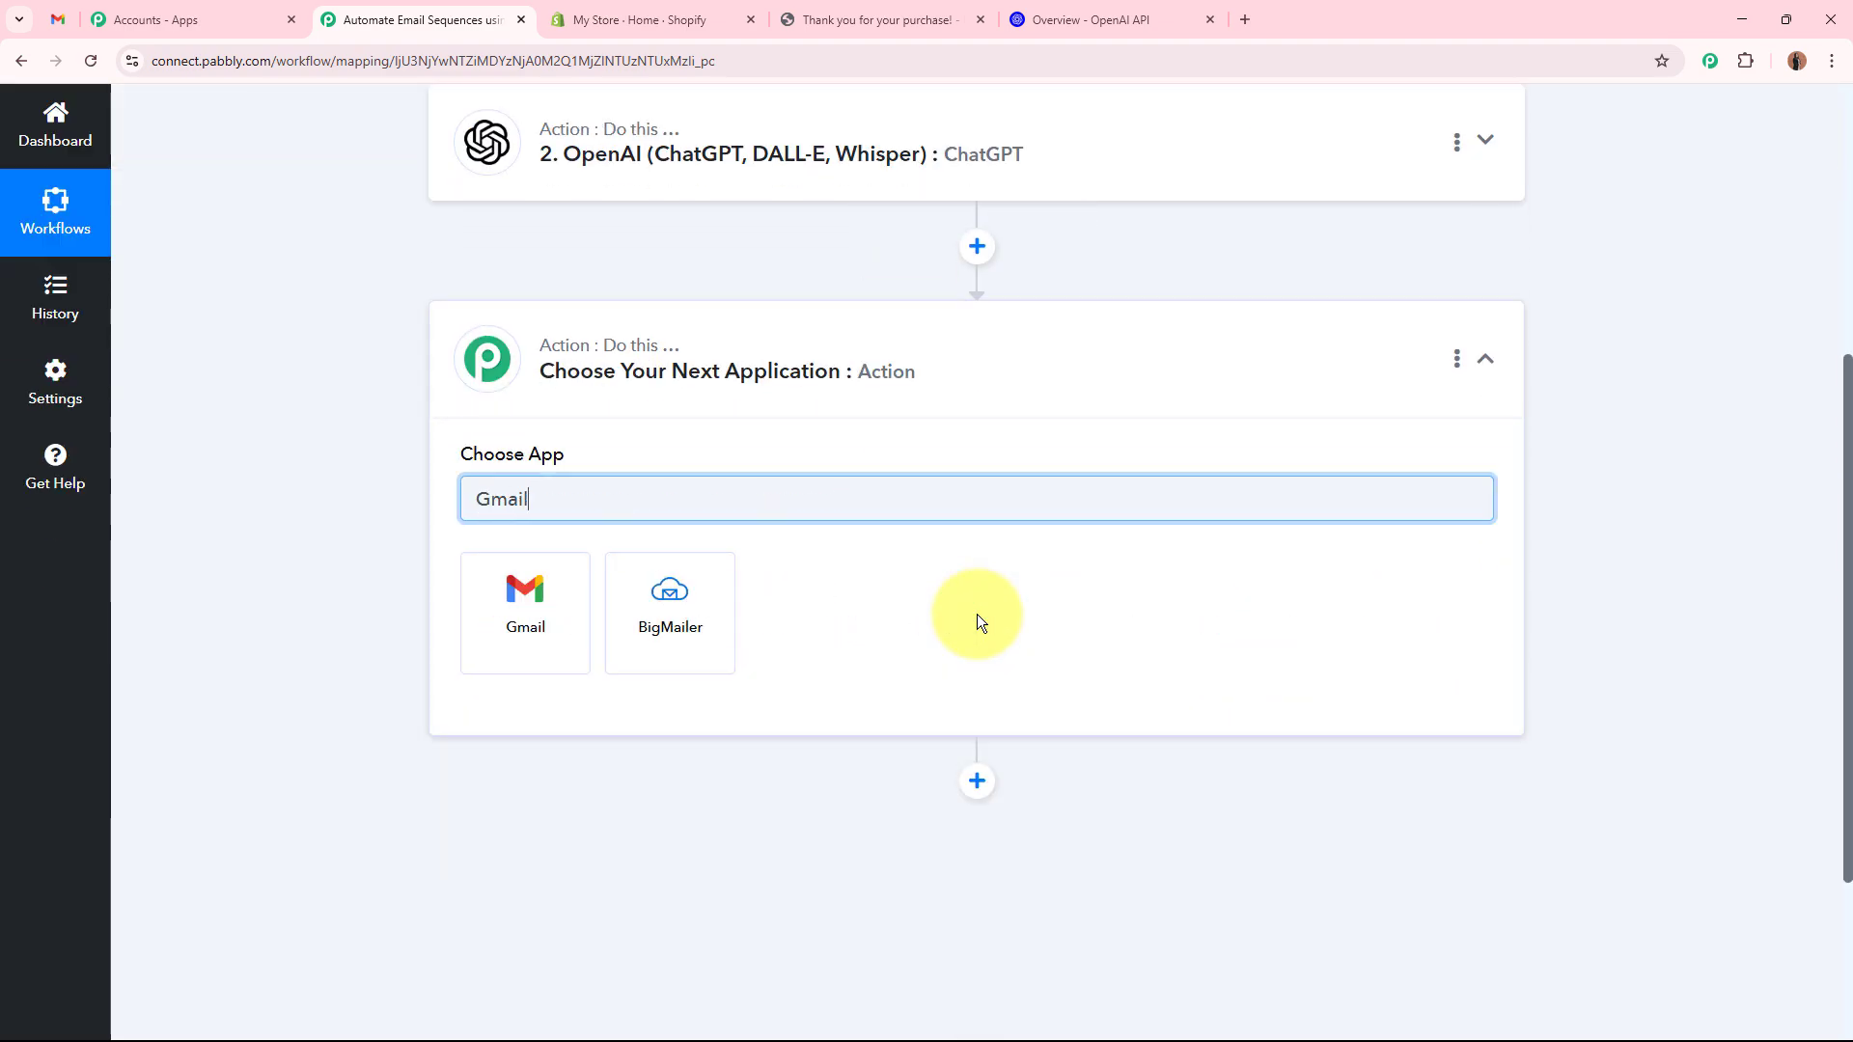
left_click(493, 599)
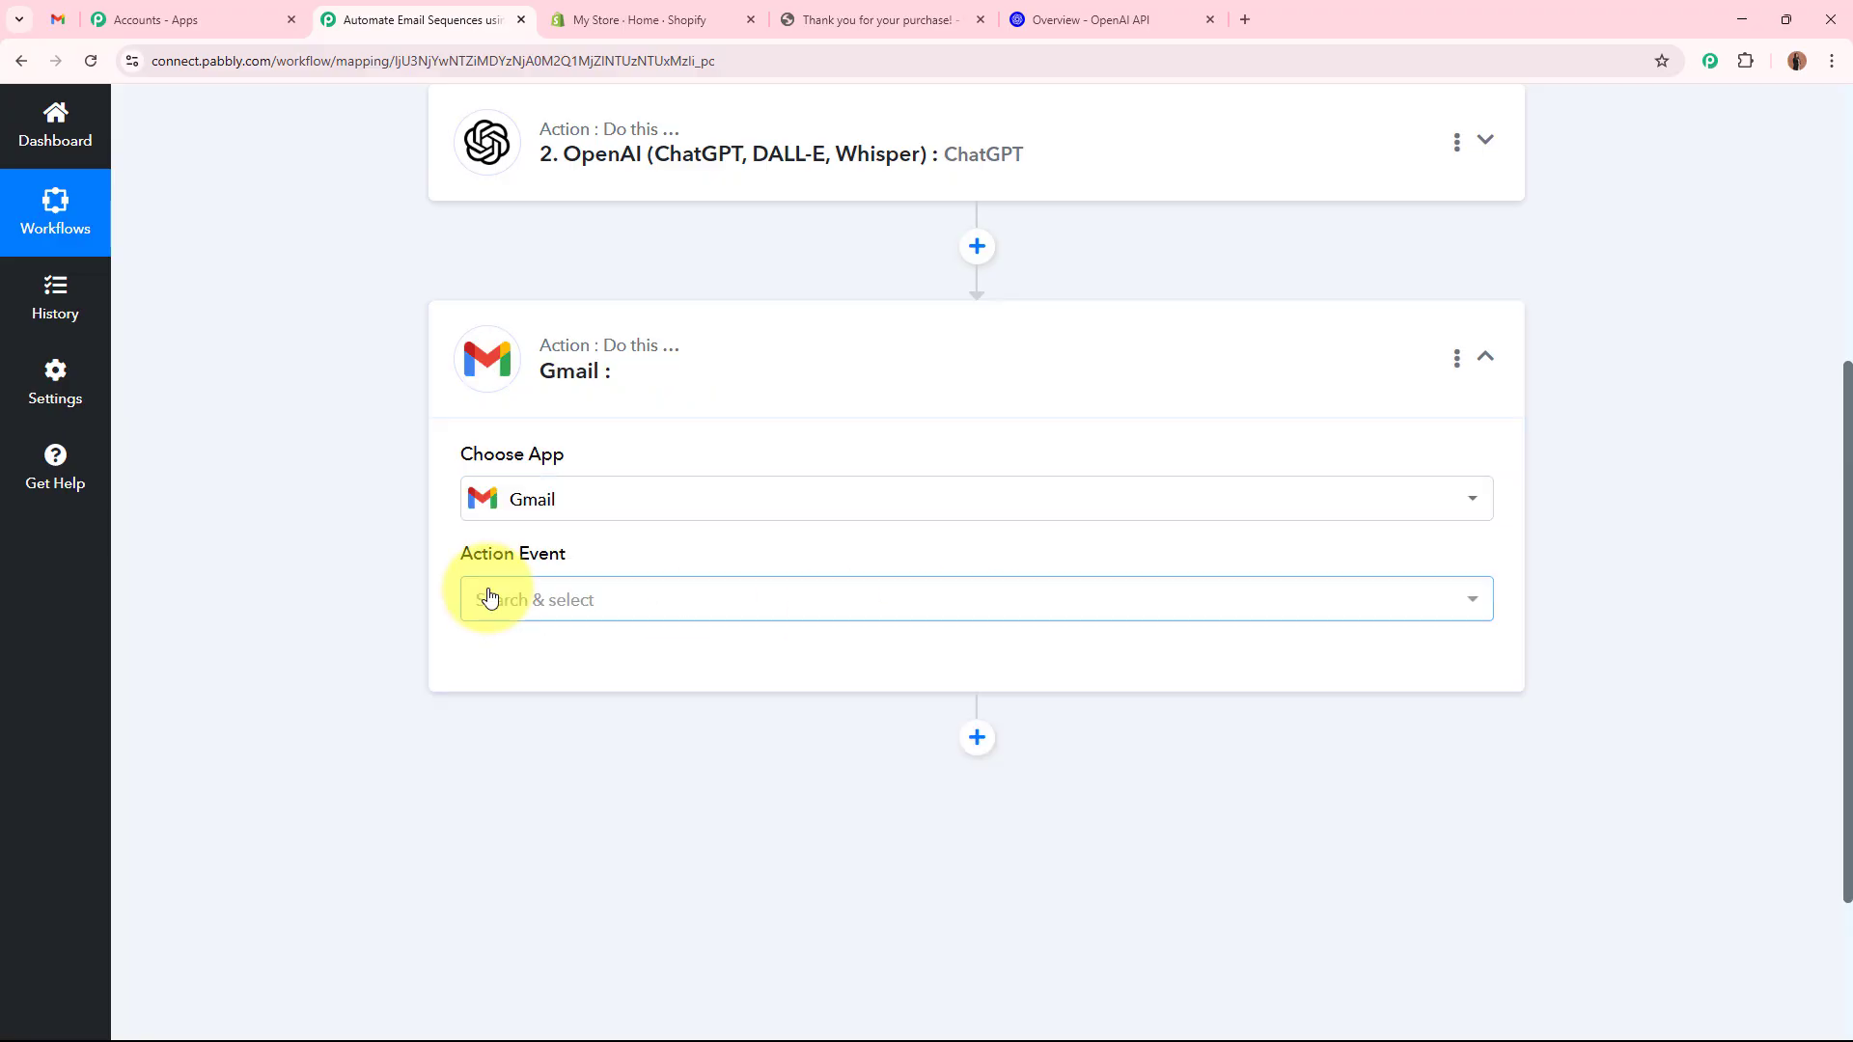
left_click(494, 599)
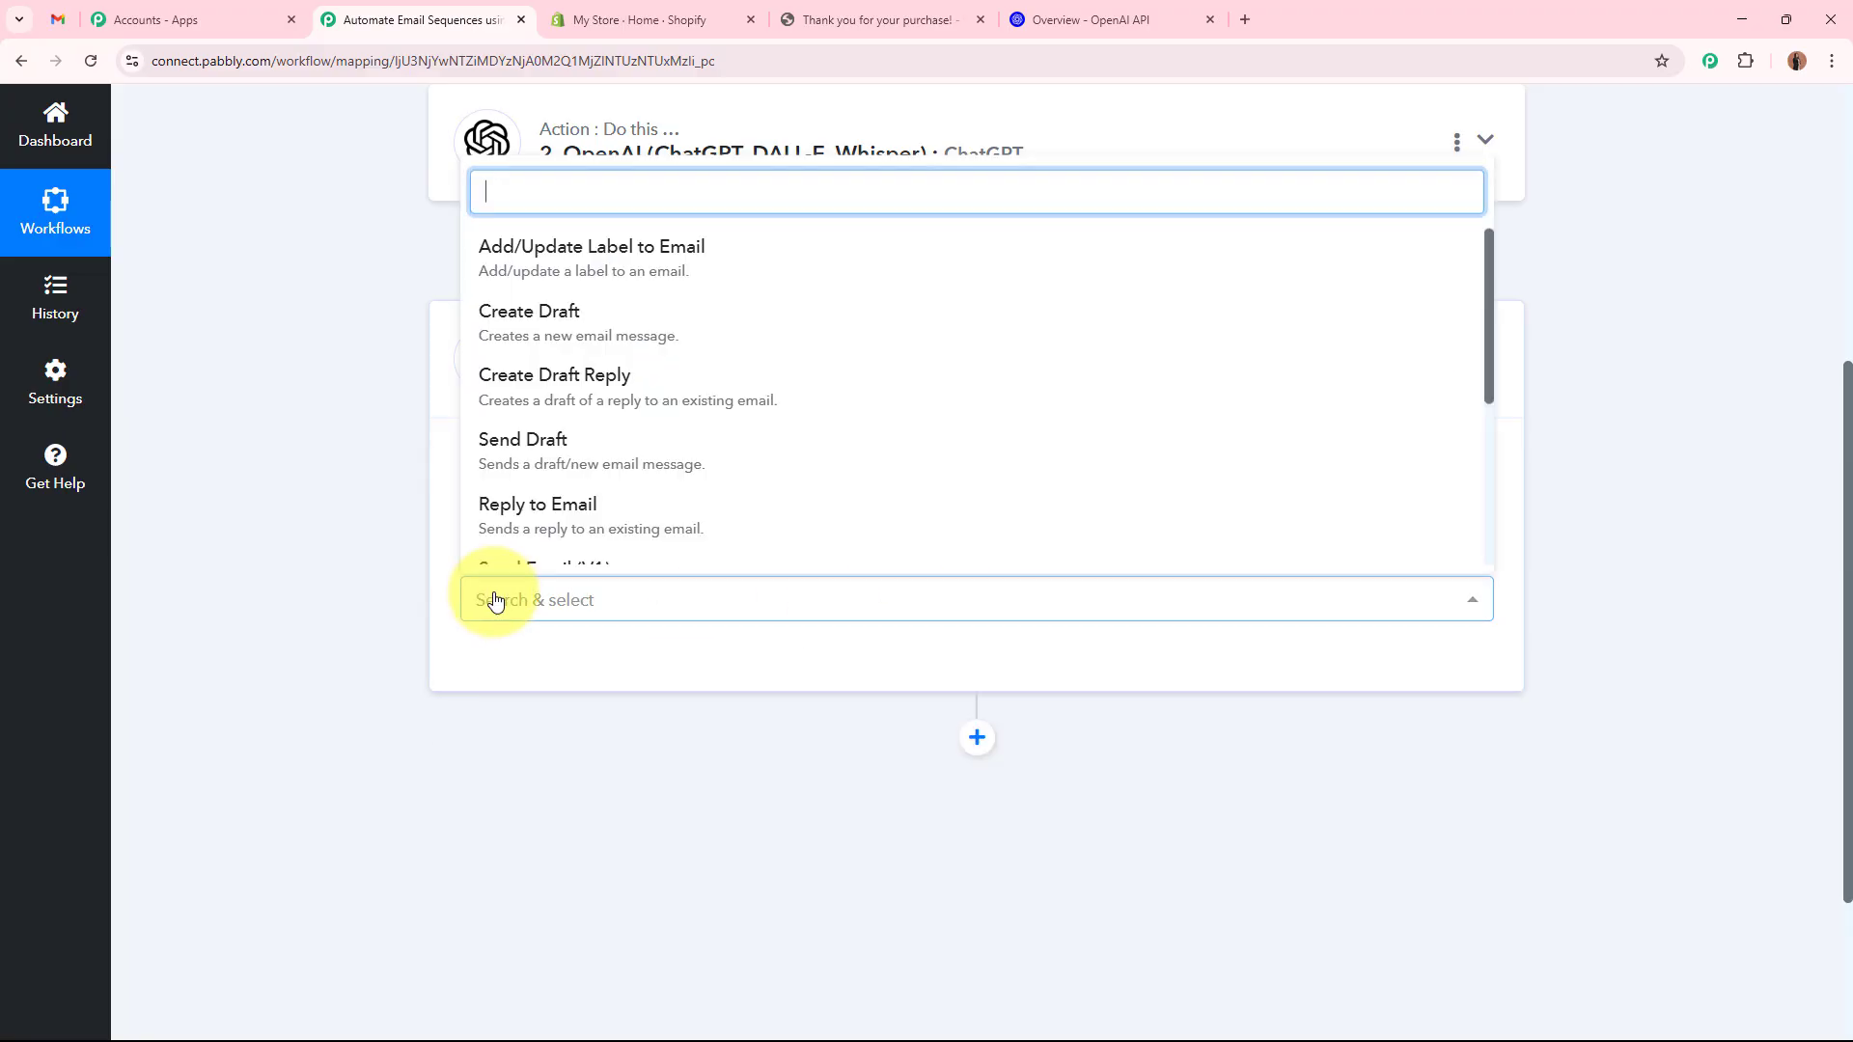
left_click(703, 324)
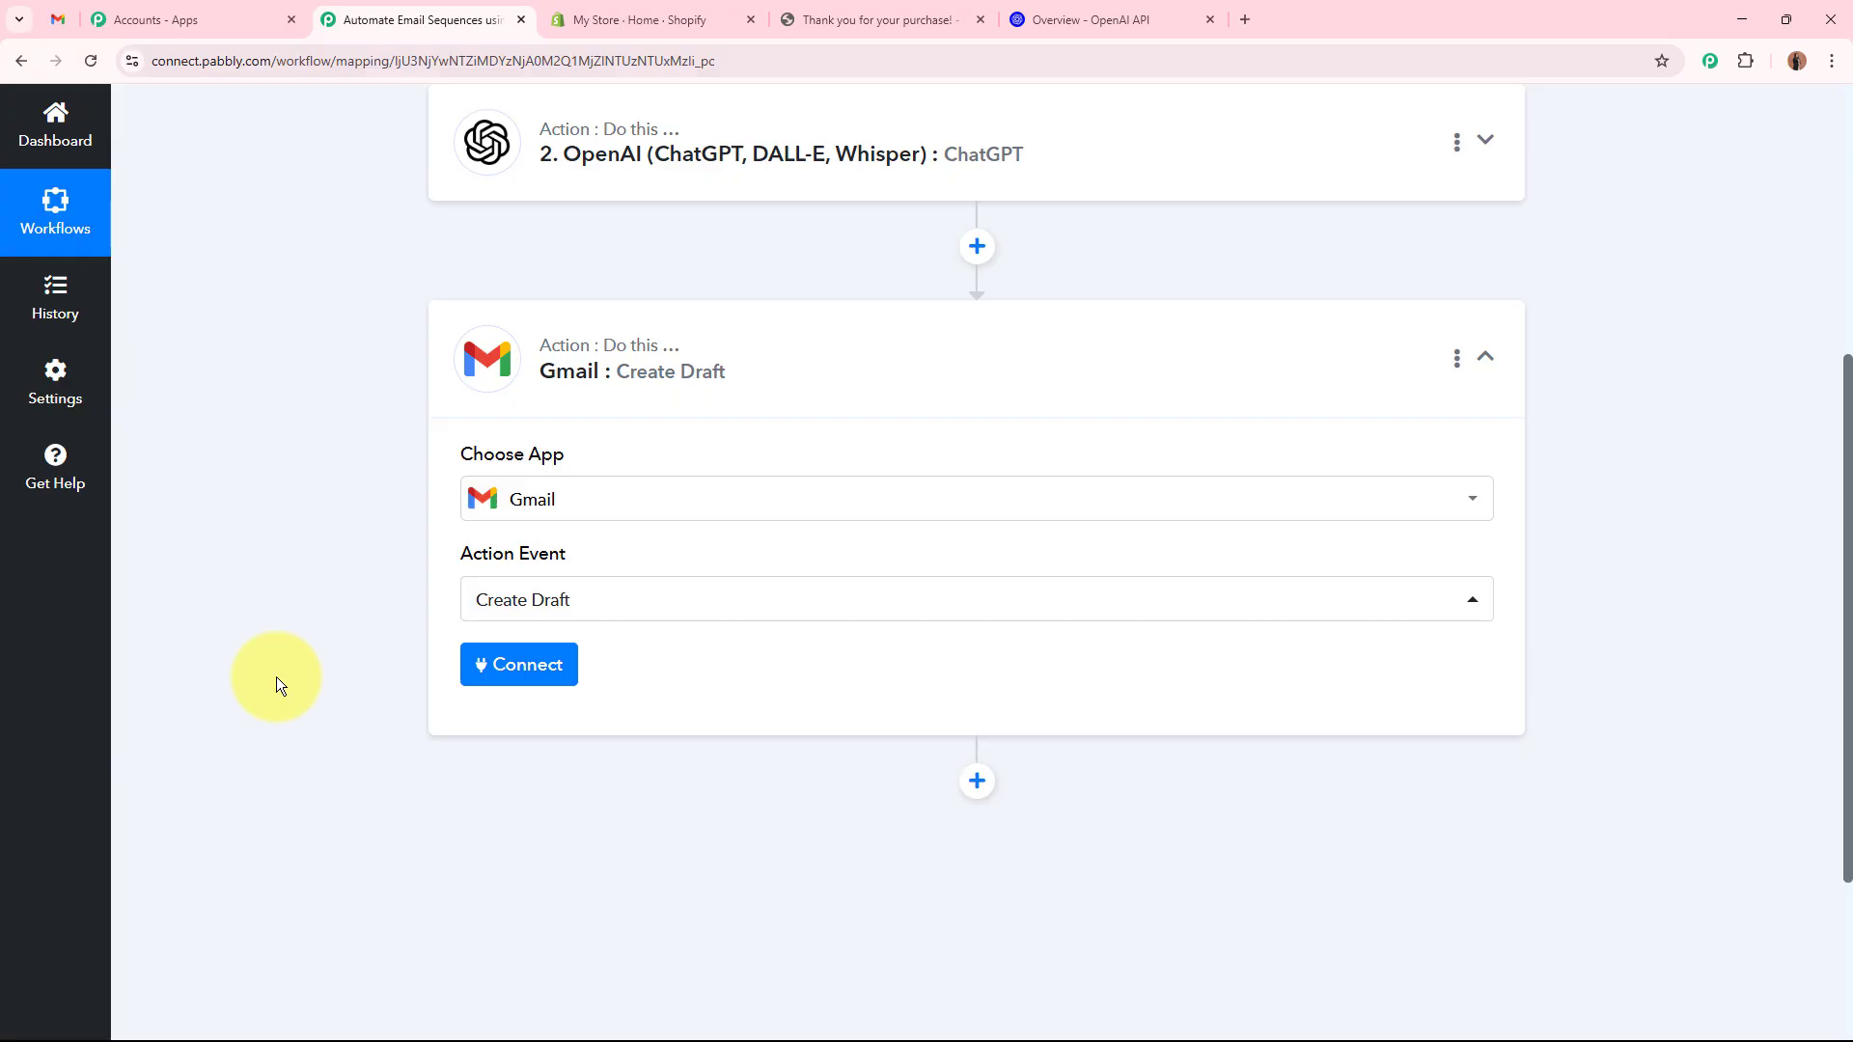
Connect the Create Draft action to Gmail through a new connection, choosing the Google account and allowing Pabbly Connect access.
scroll(275, 674, "up", 5)
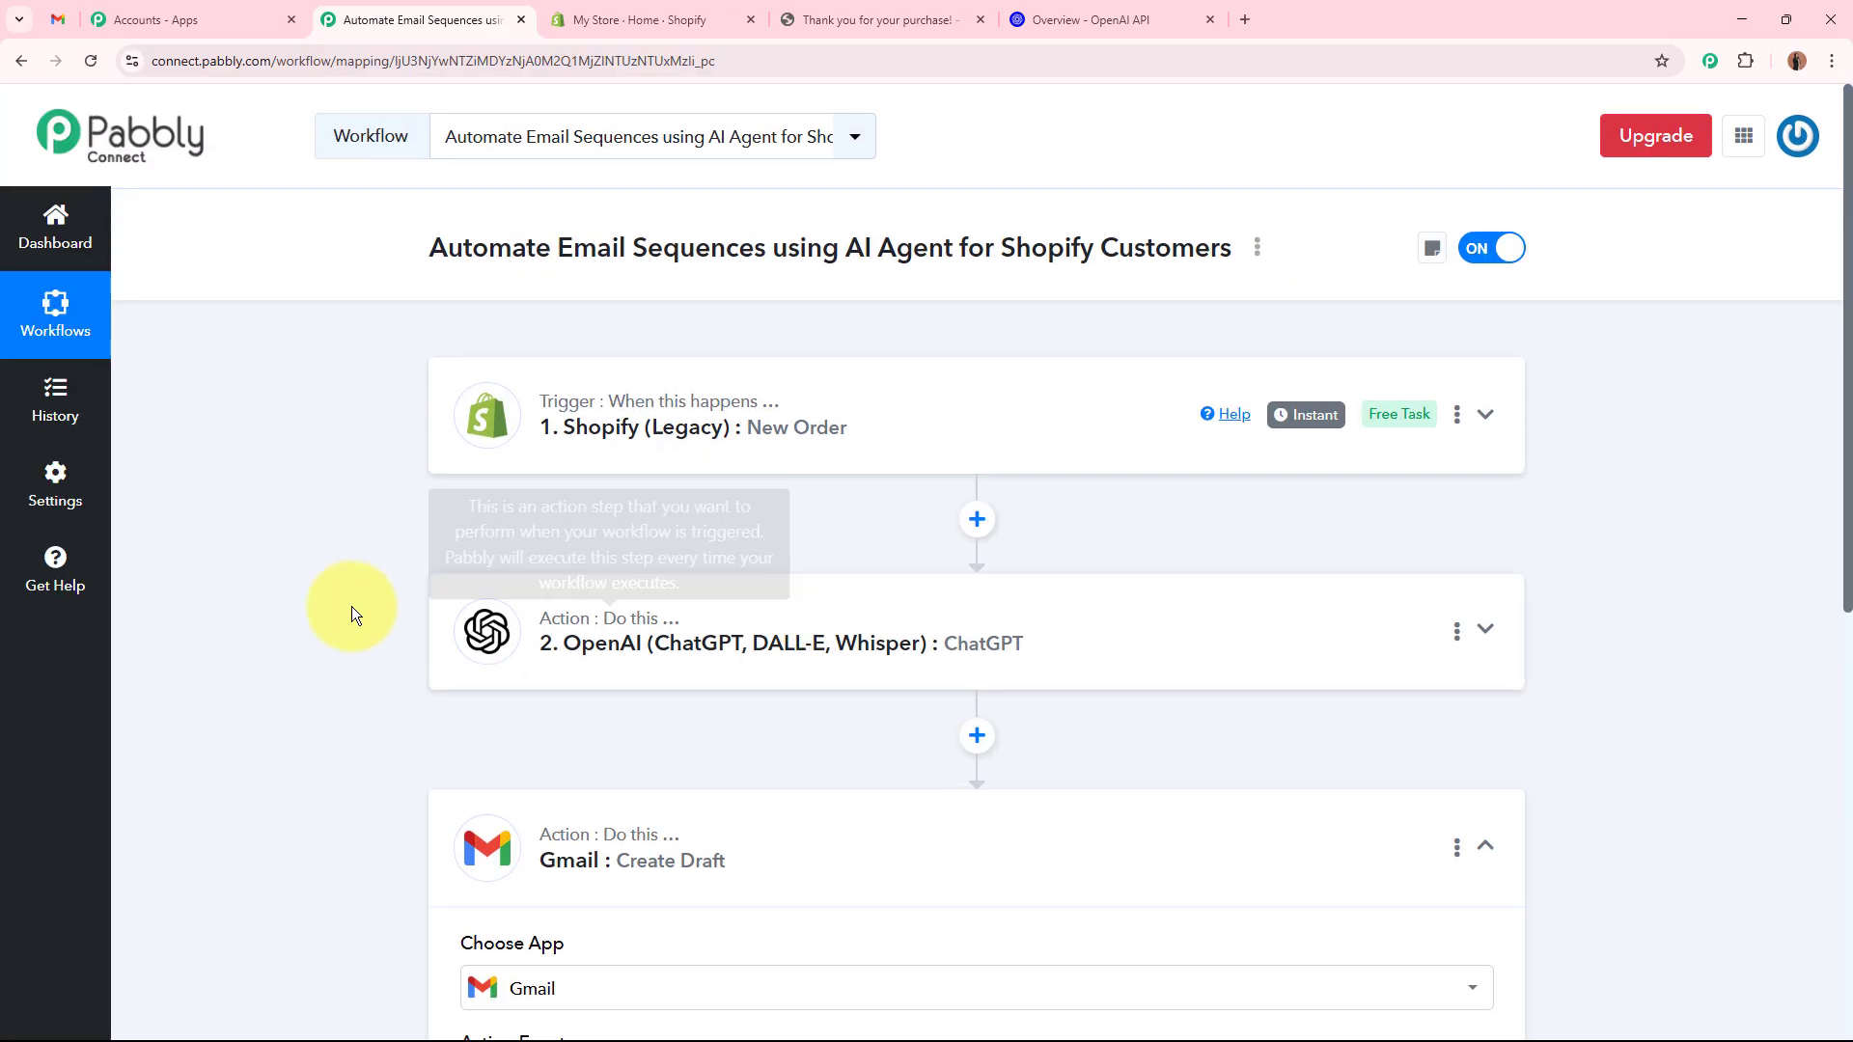
scroll(352, 606, "down", 3)
scroll(351, 606, "down", 2)
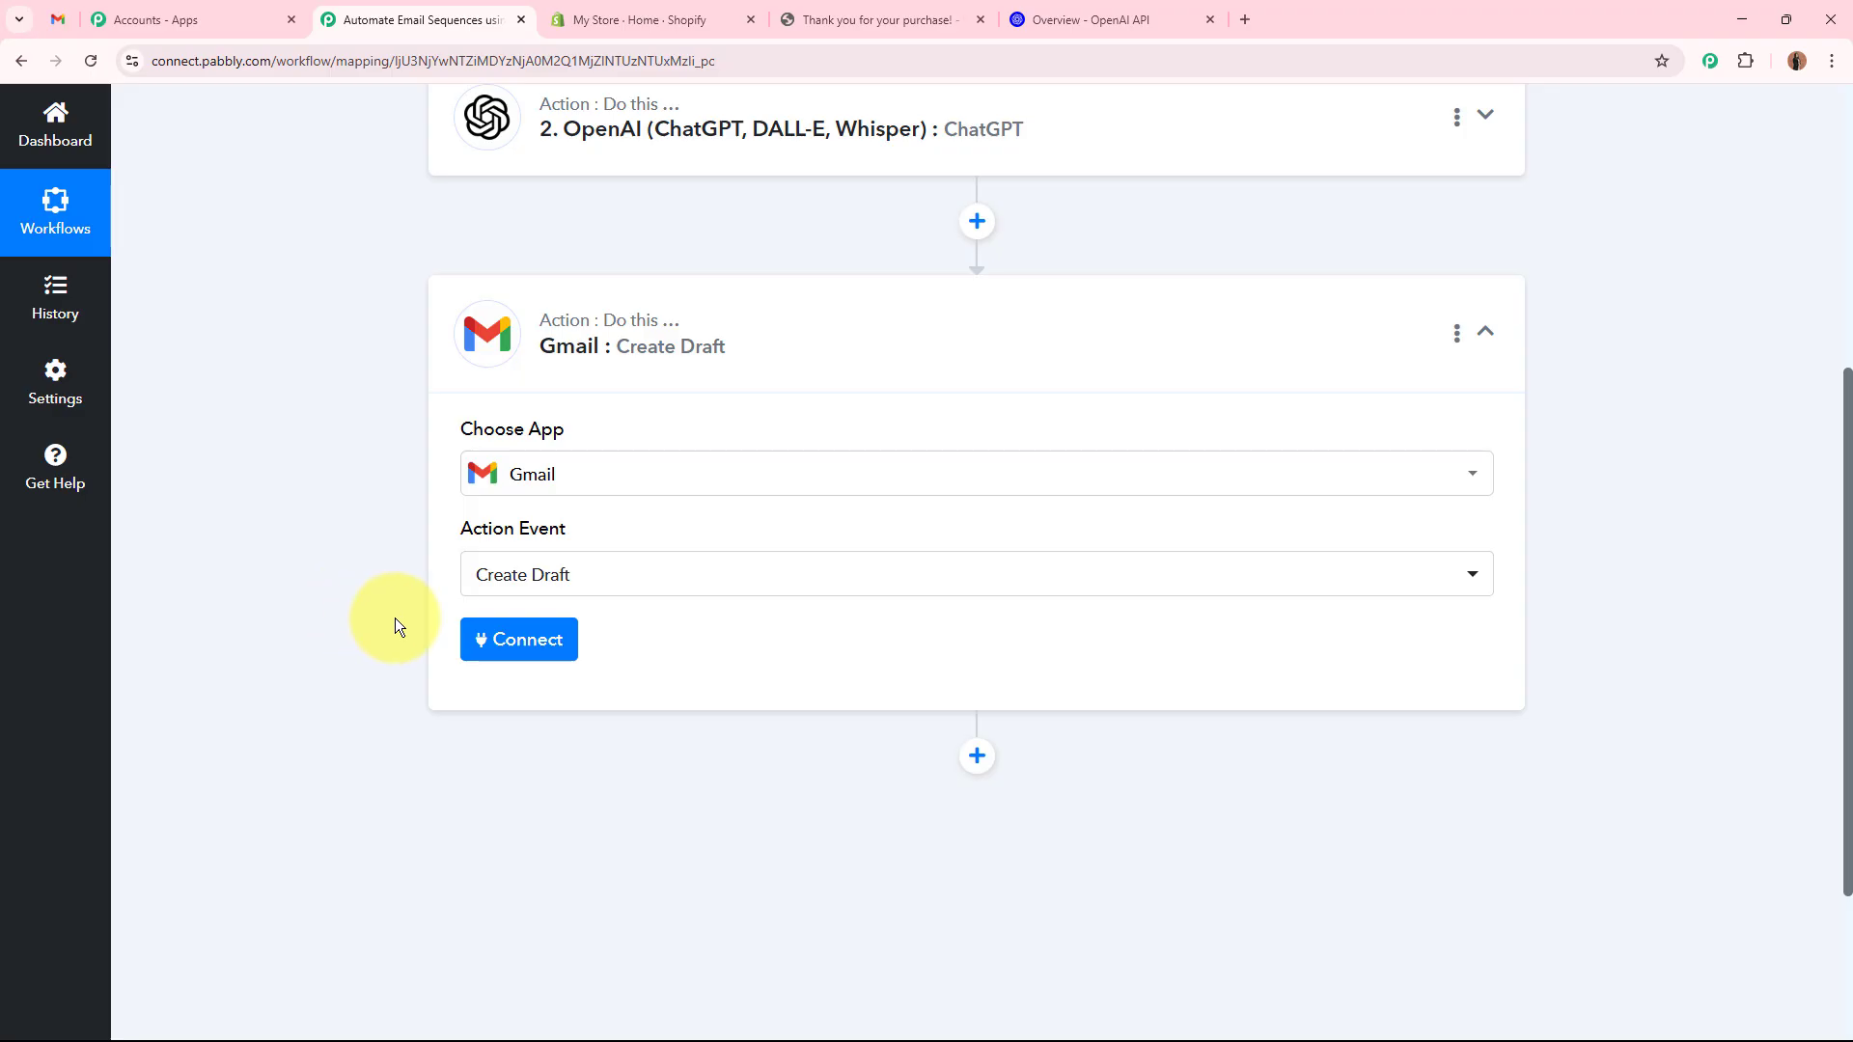
left_click(509, 645)
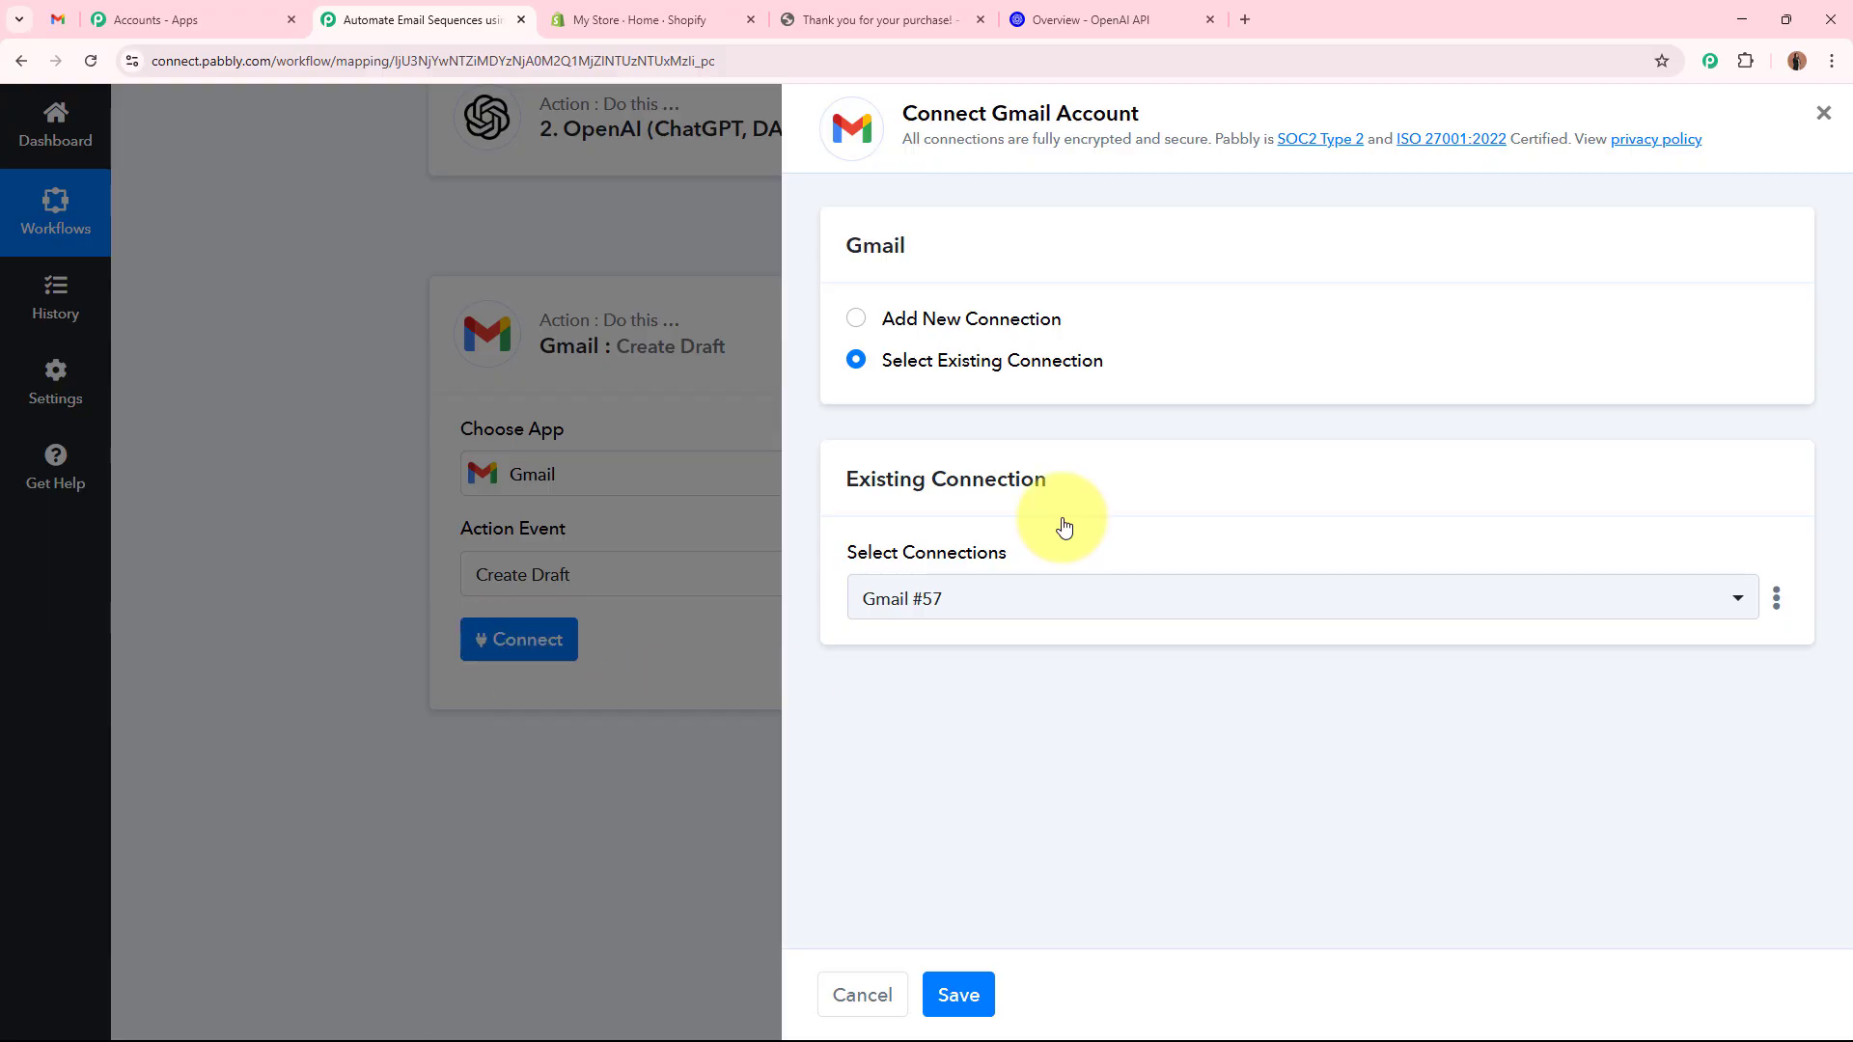
left_click(856, 319)
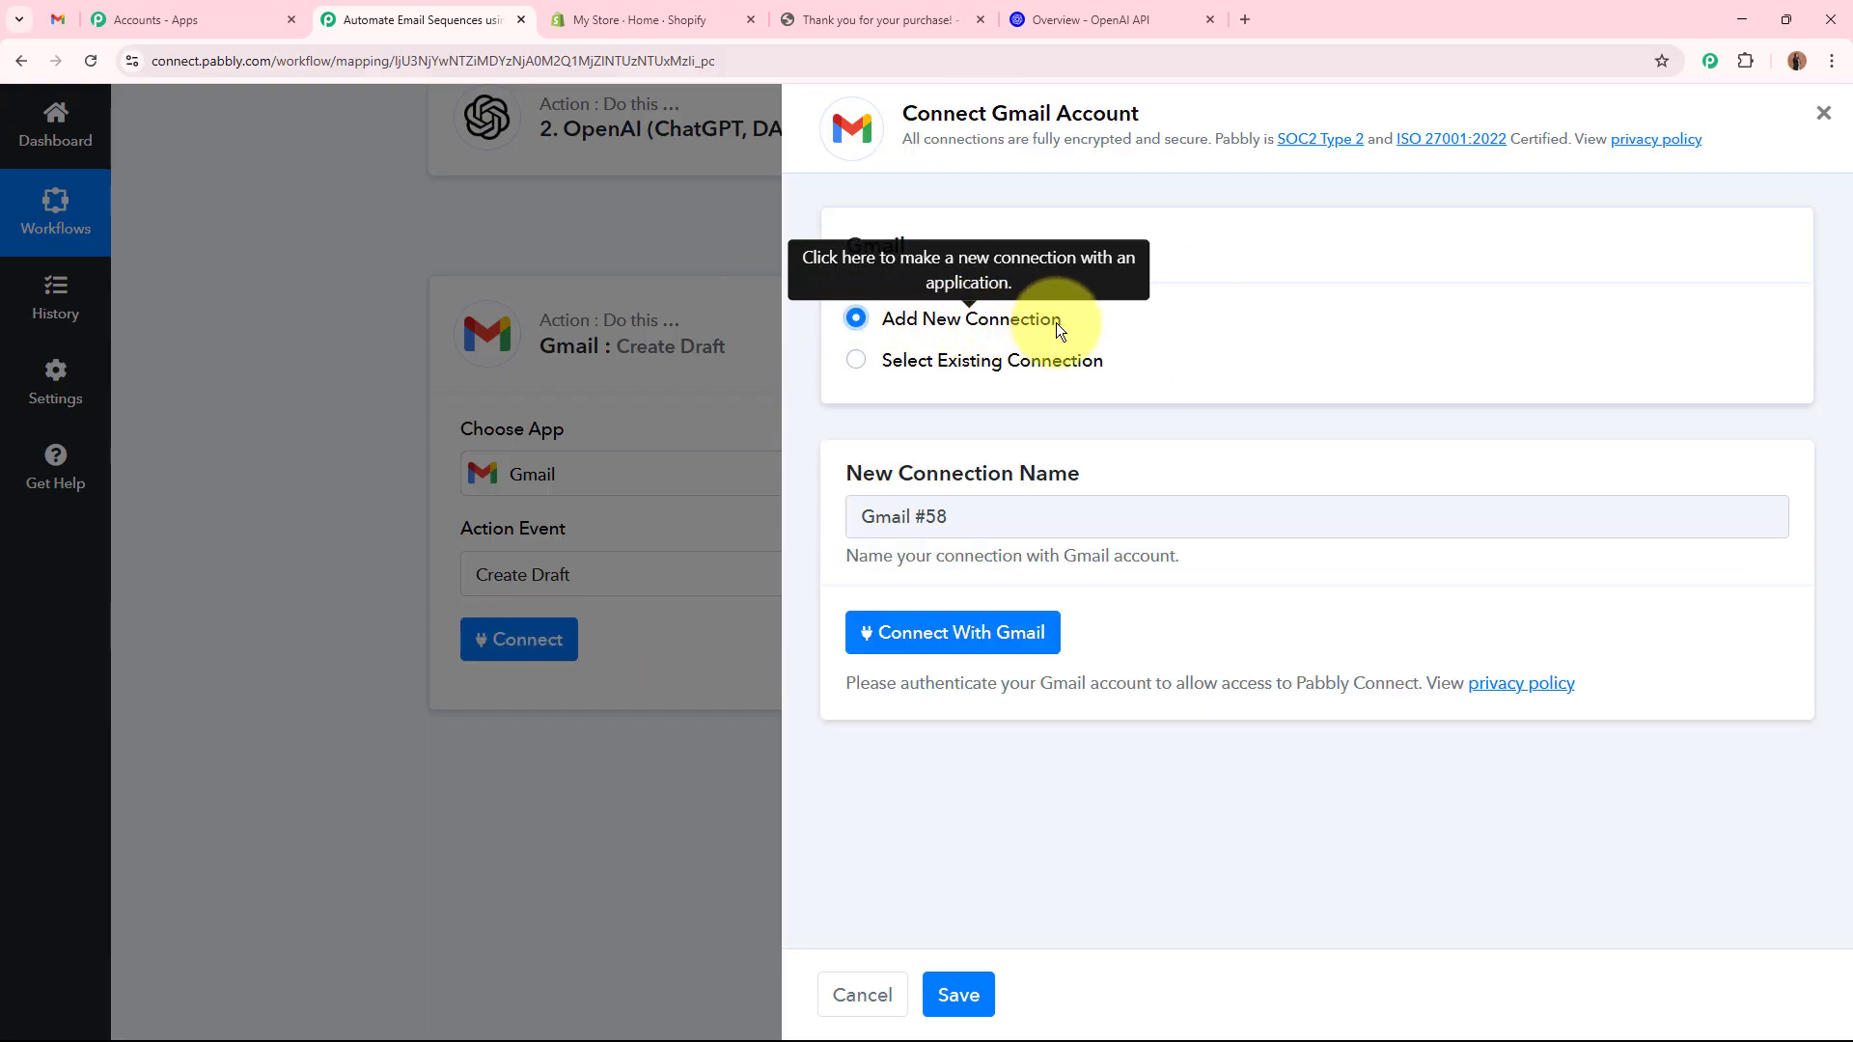
left_click(994, 645)
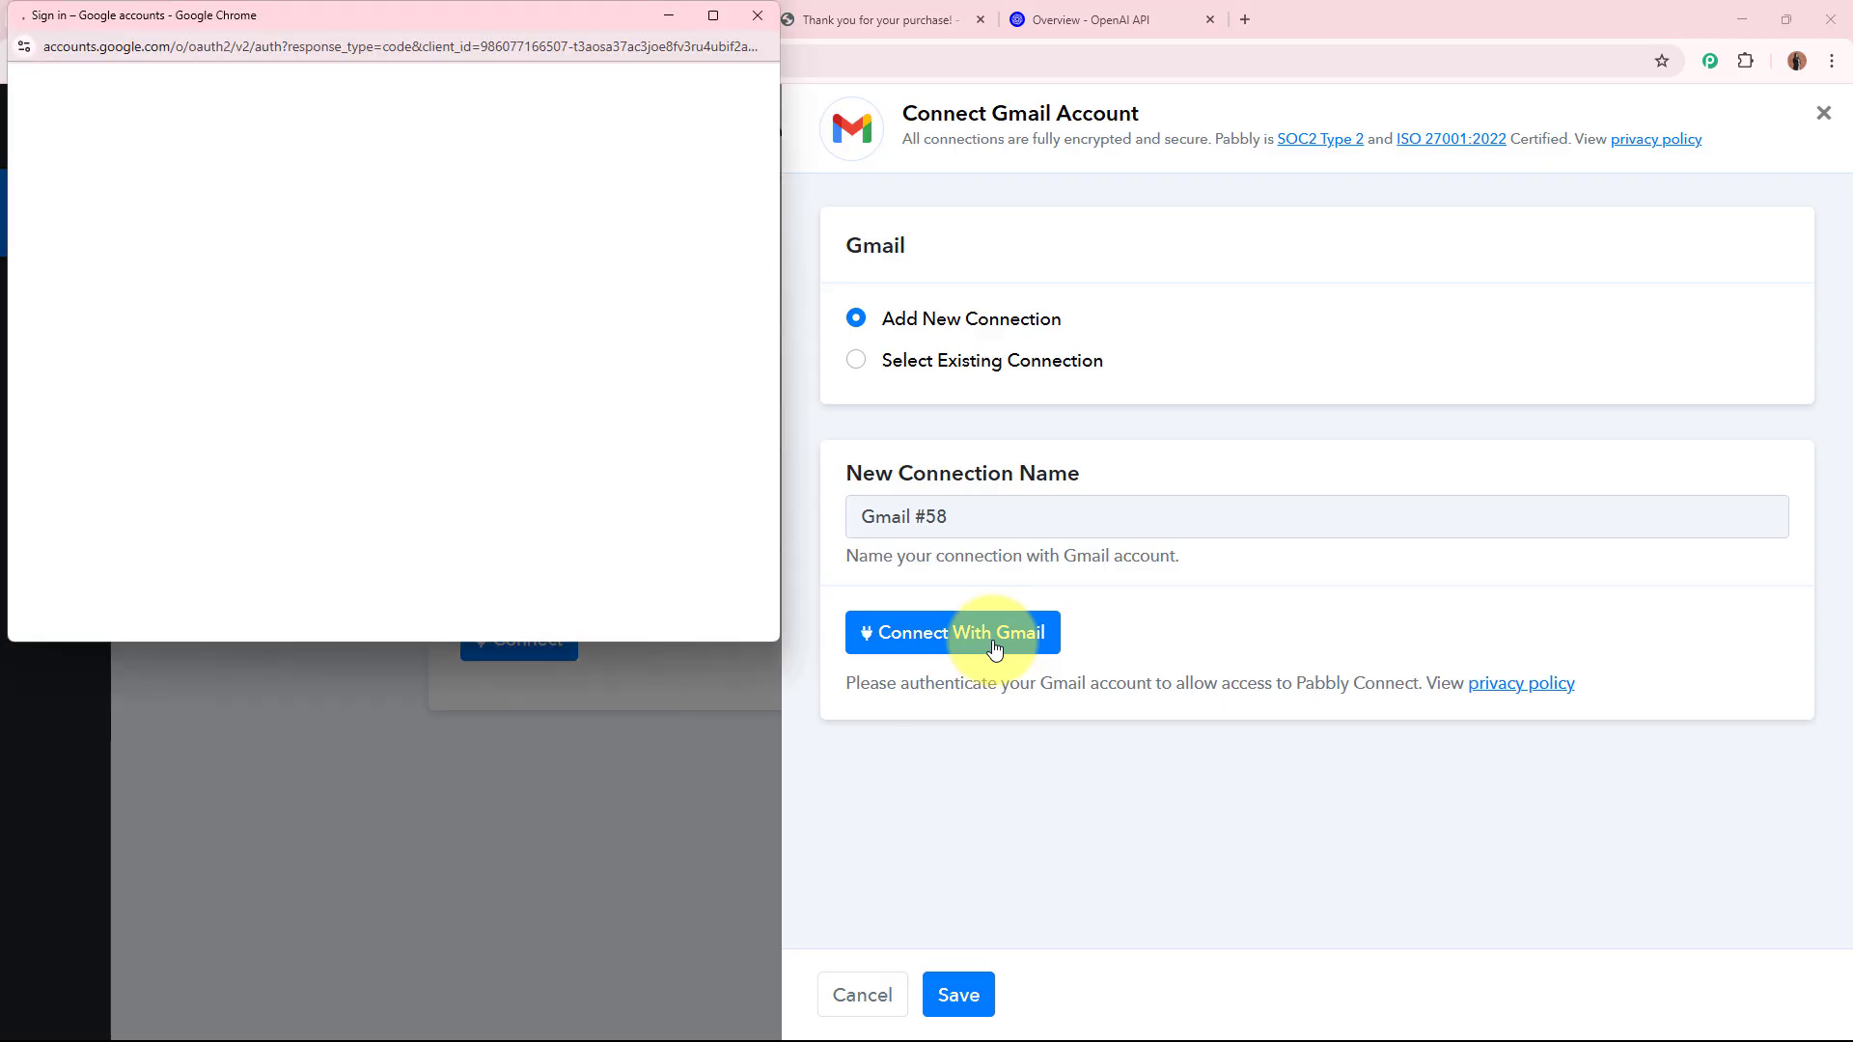
left_click_drag(34, 259, 258, 309)
left_click(257, 309)
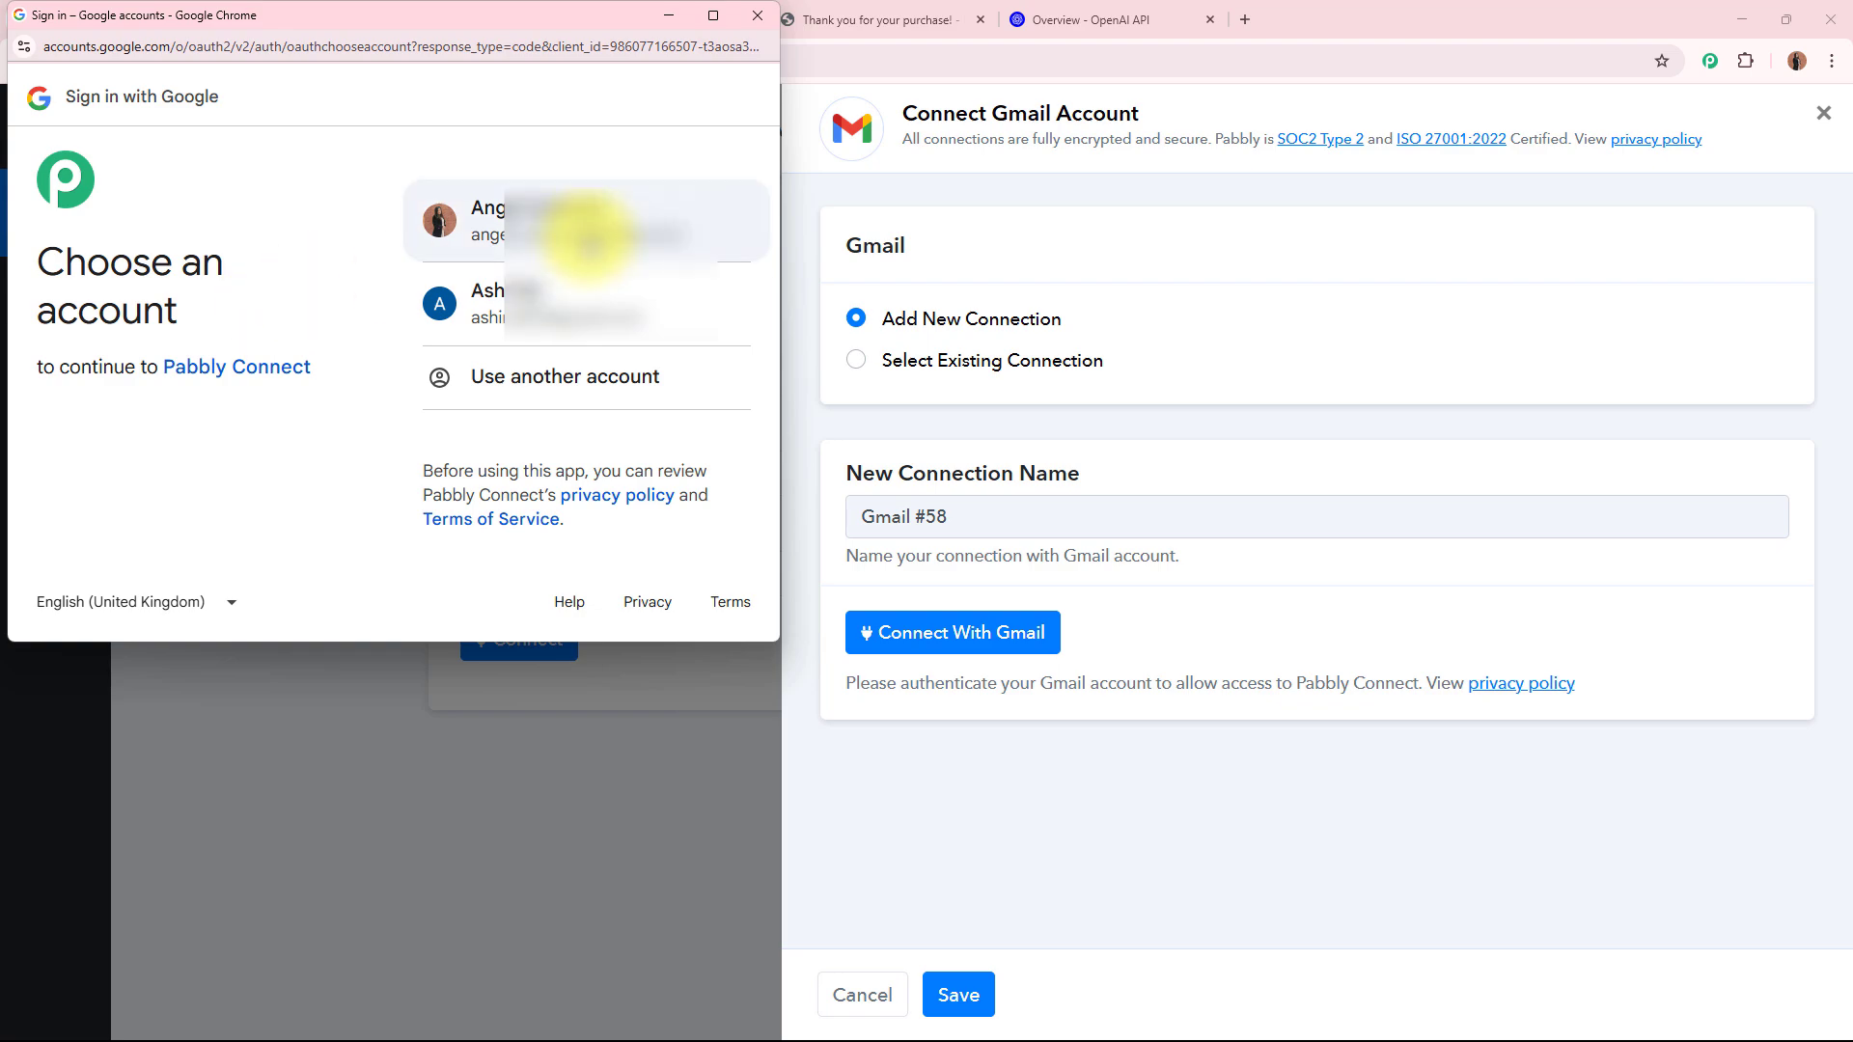
left_click(588, 238)
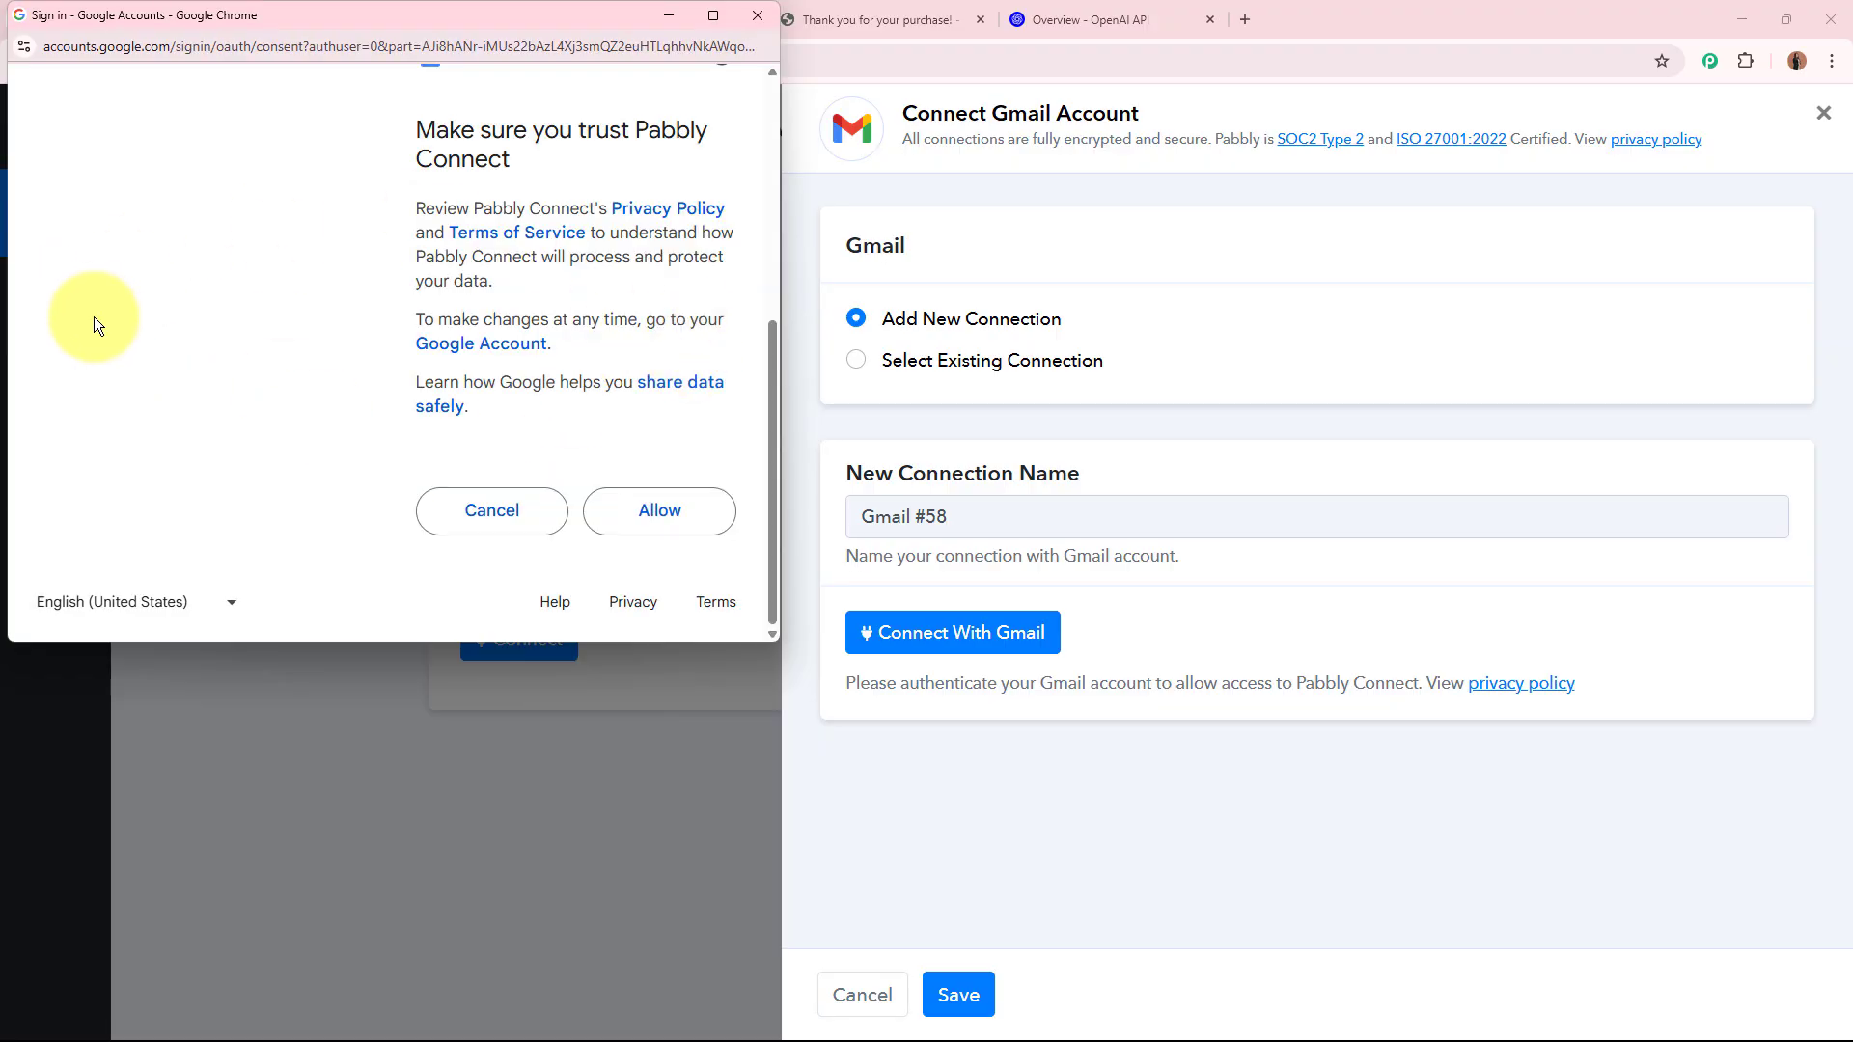
left_click(689, 527)
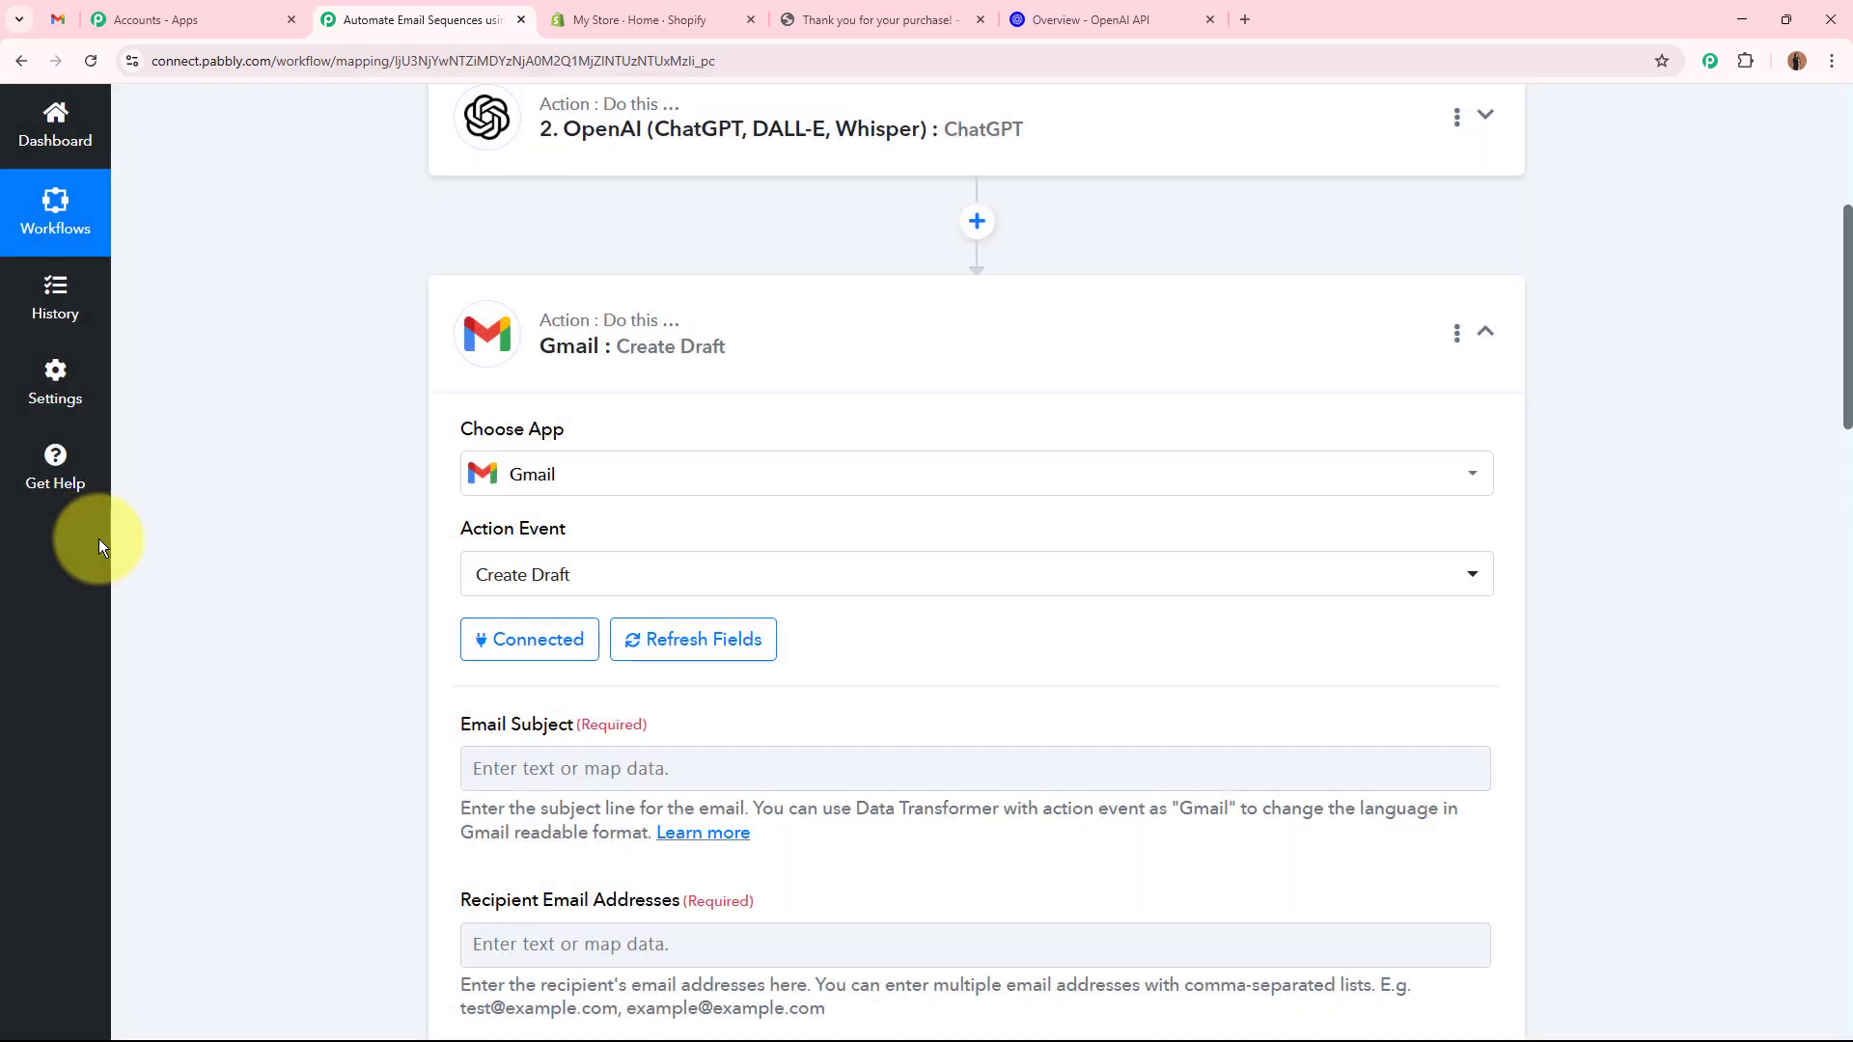
Map the draft's Email Subject to Choices 0 Message Content Thank You Email Subject from the ChatGPT step.
scroll(230, 599, "down", 4)
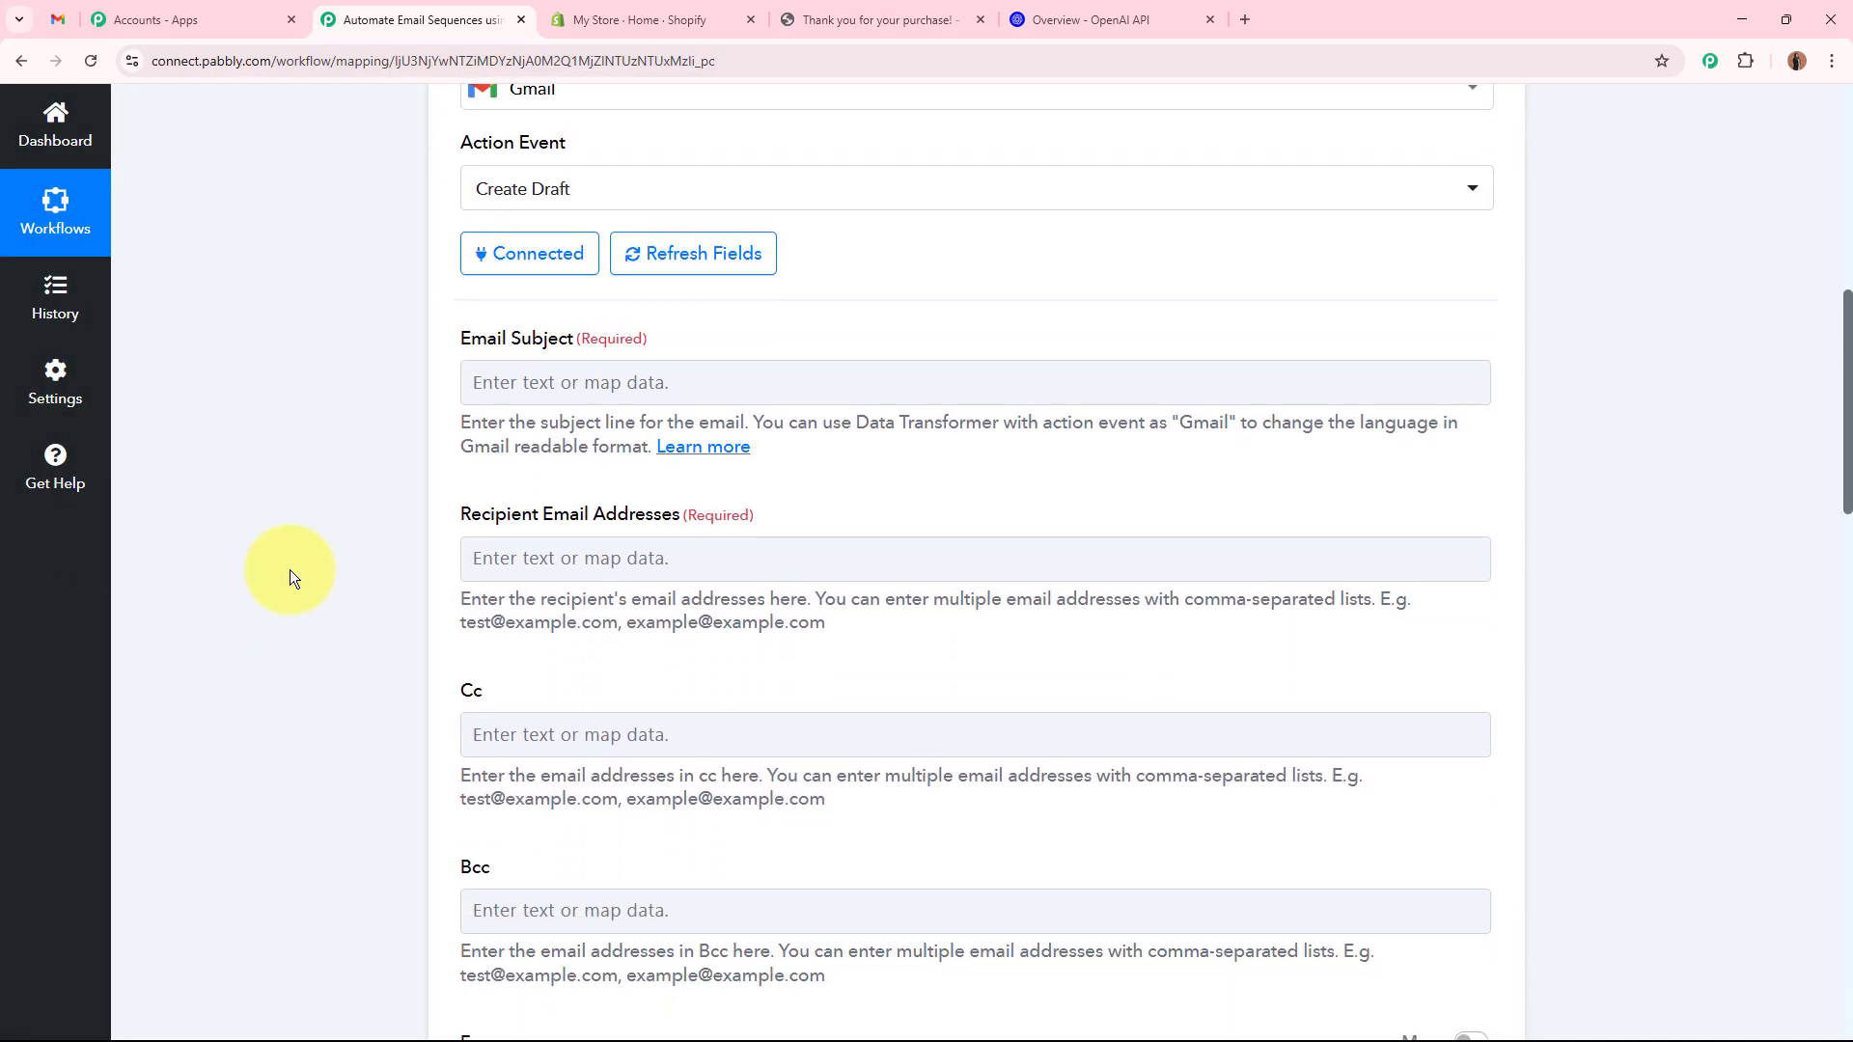
left_click_drag(489, 342, 649, 343)
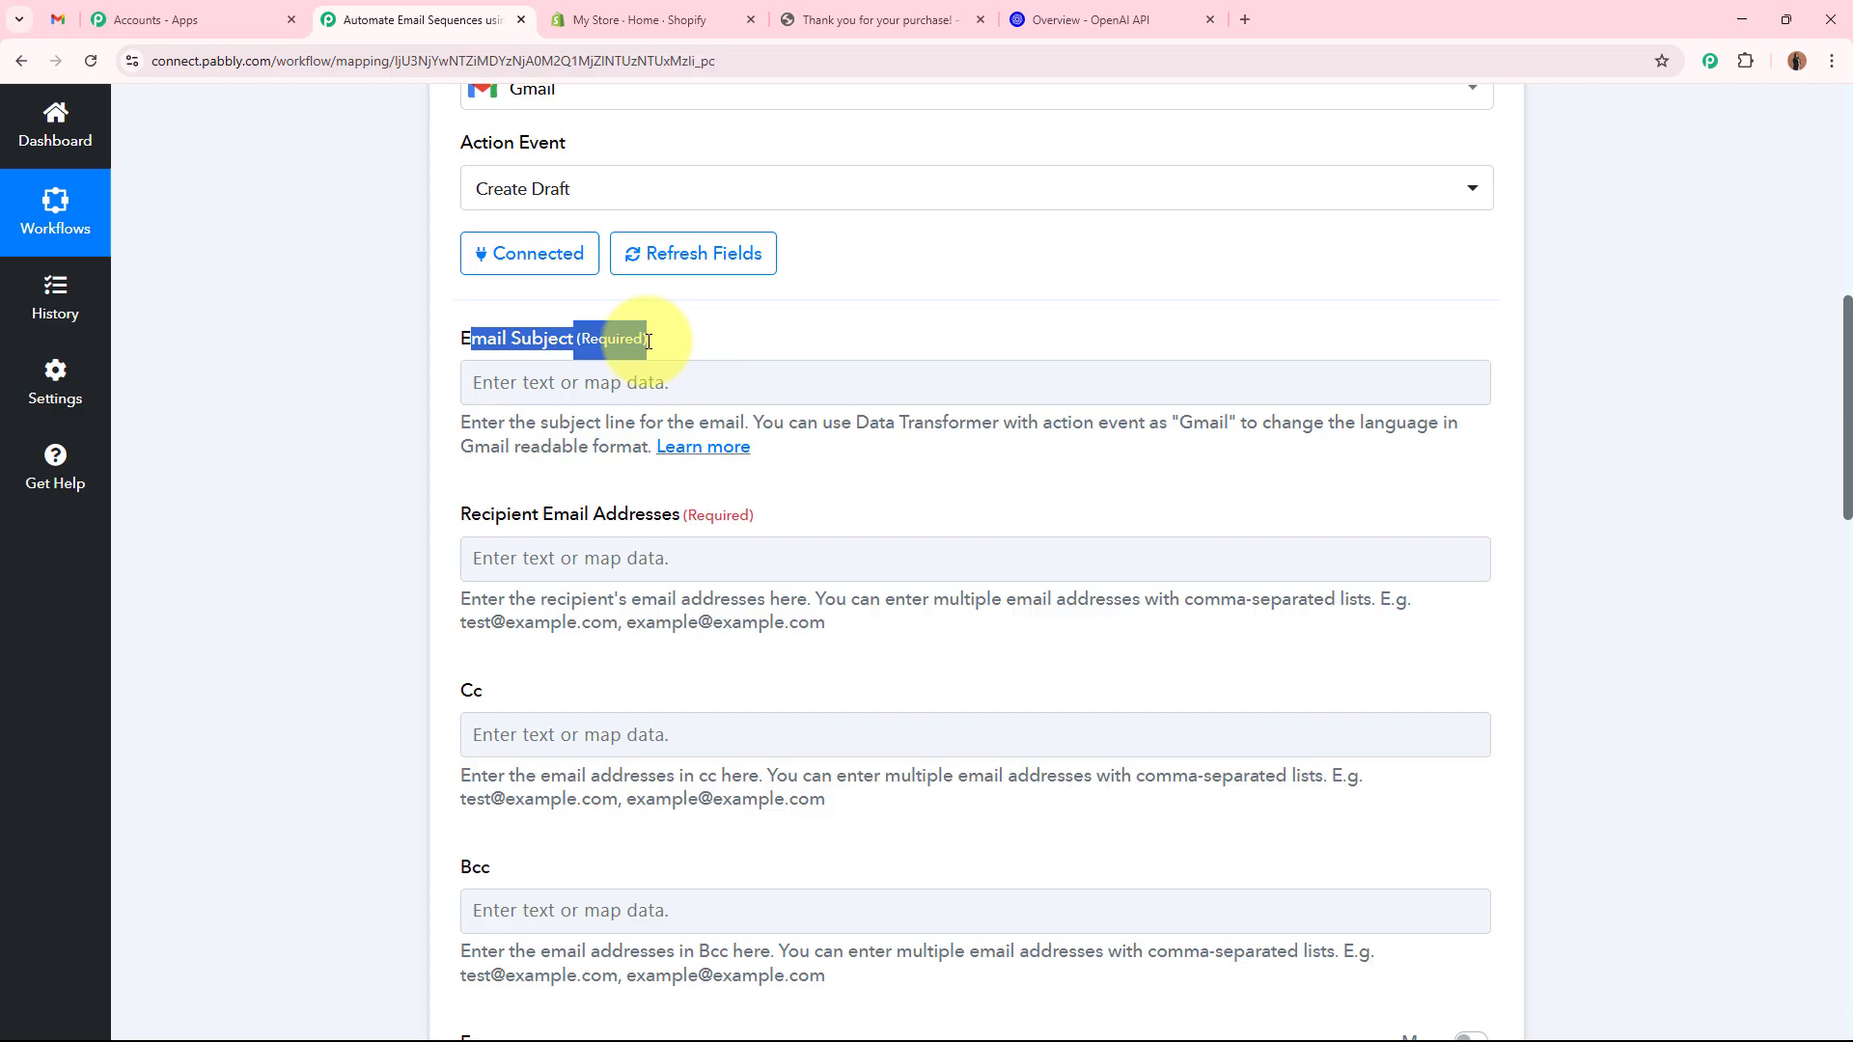
left_click(421, 390)
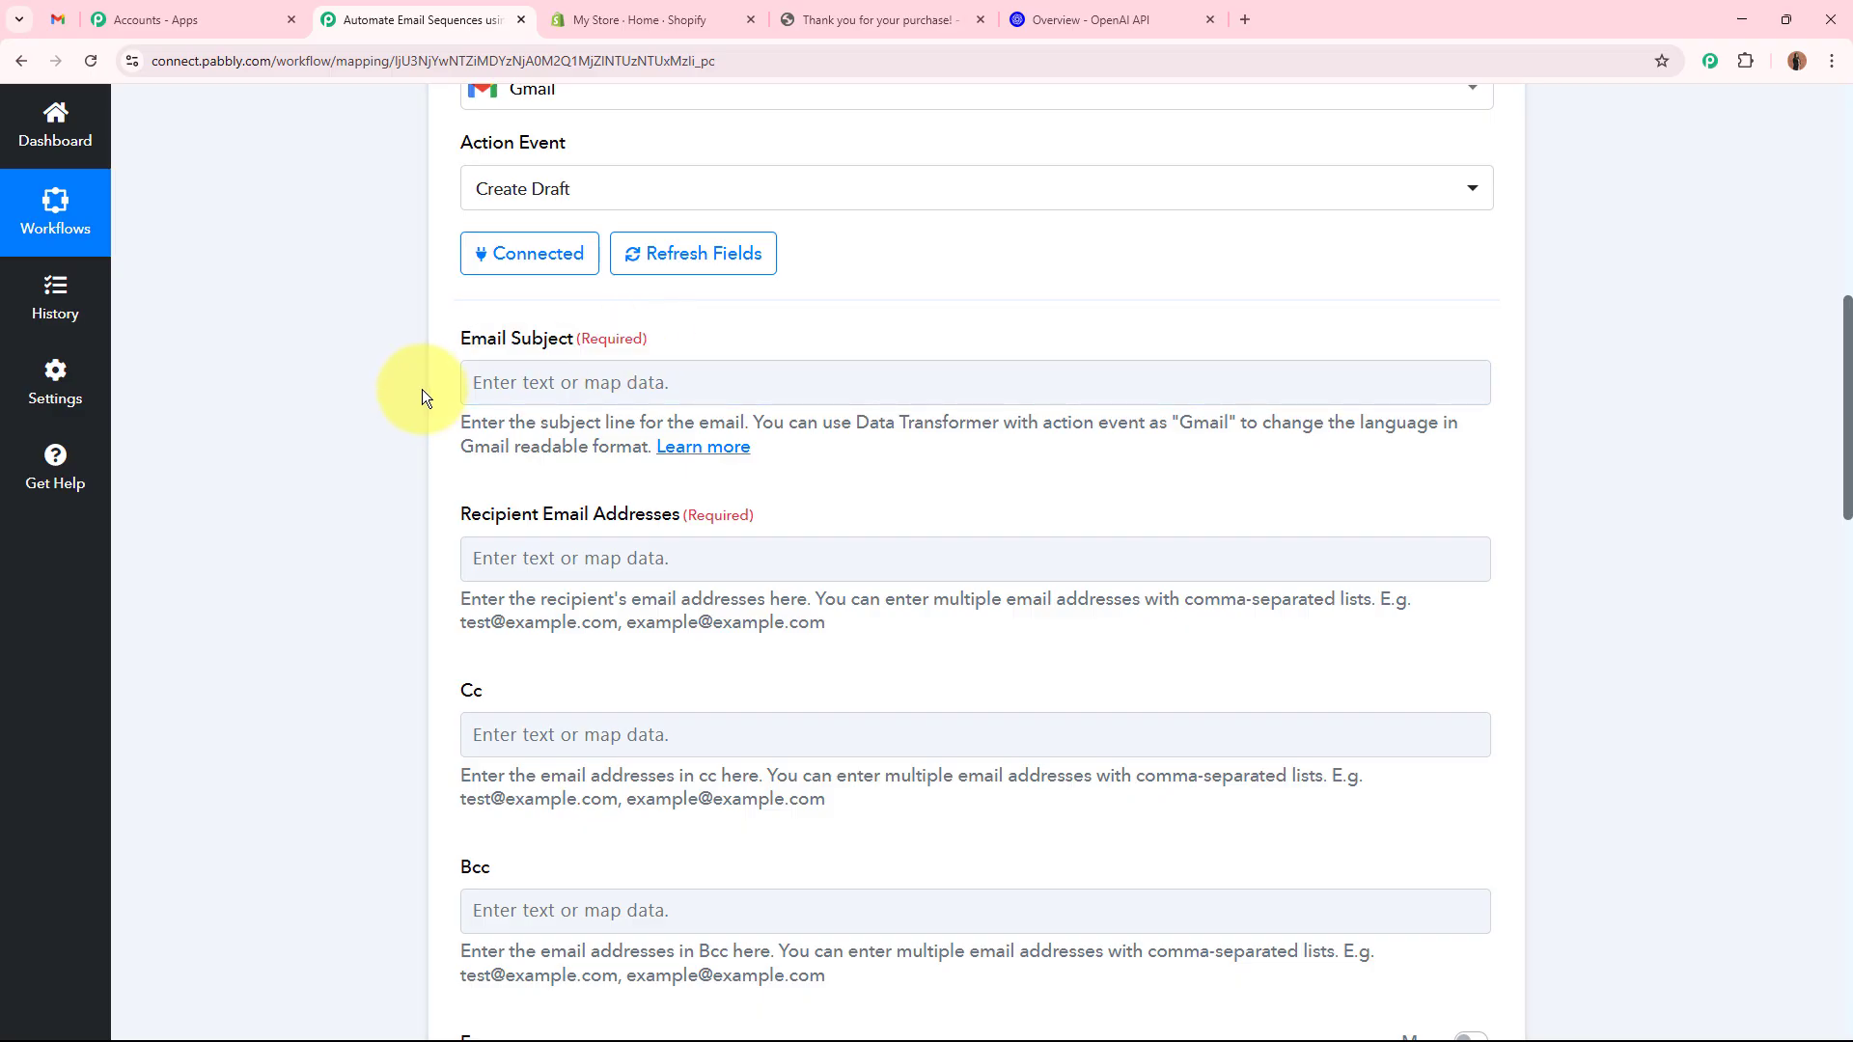
left_click(611, 386)
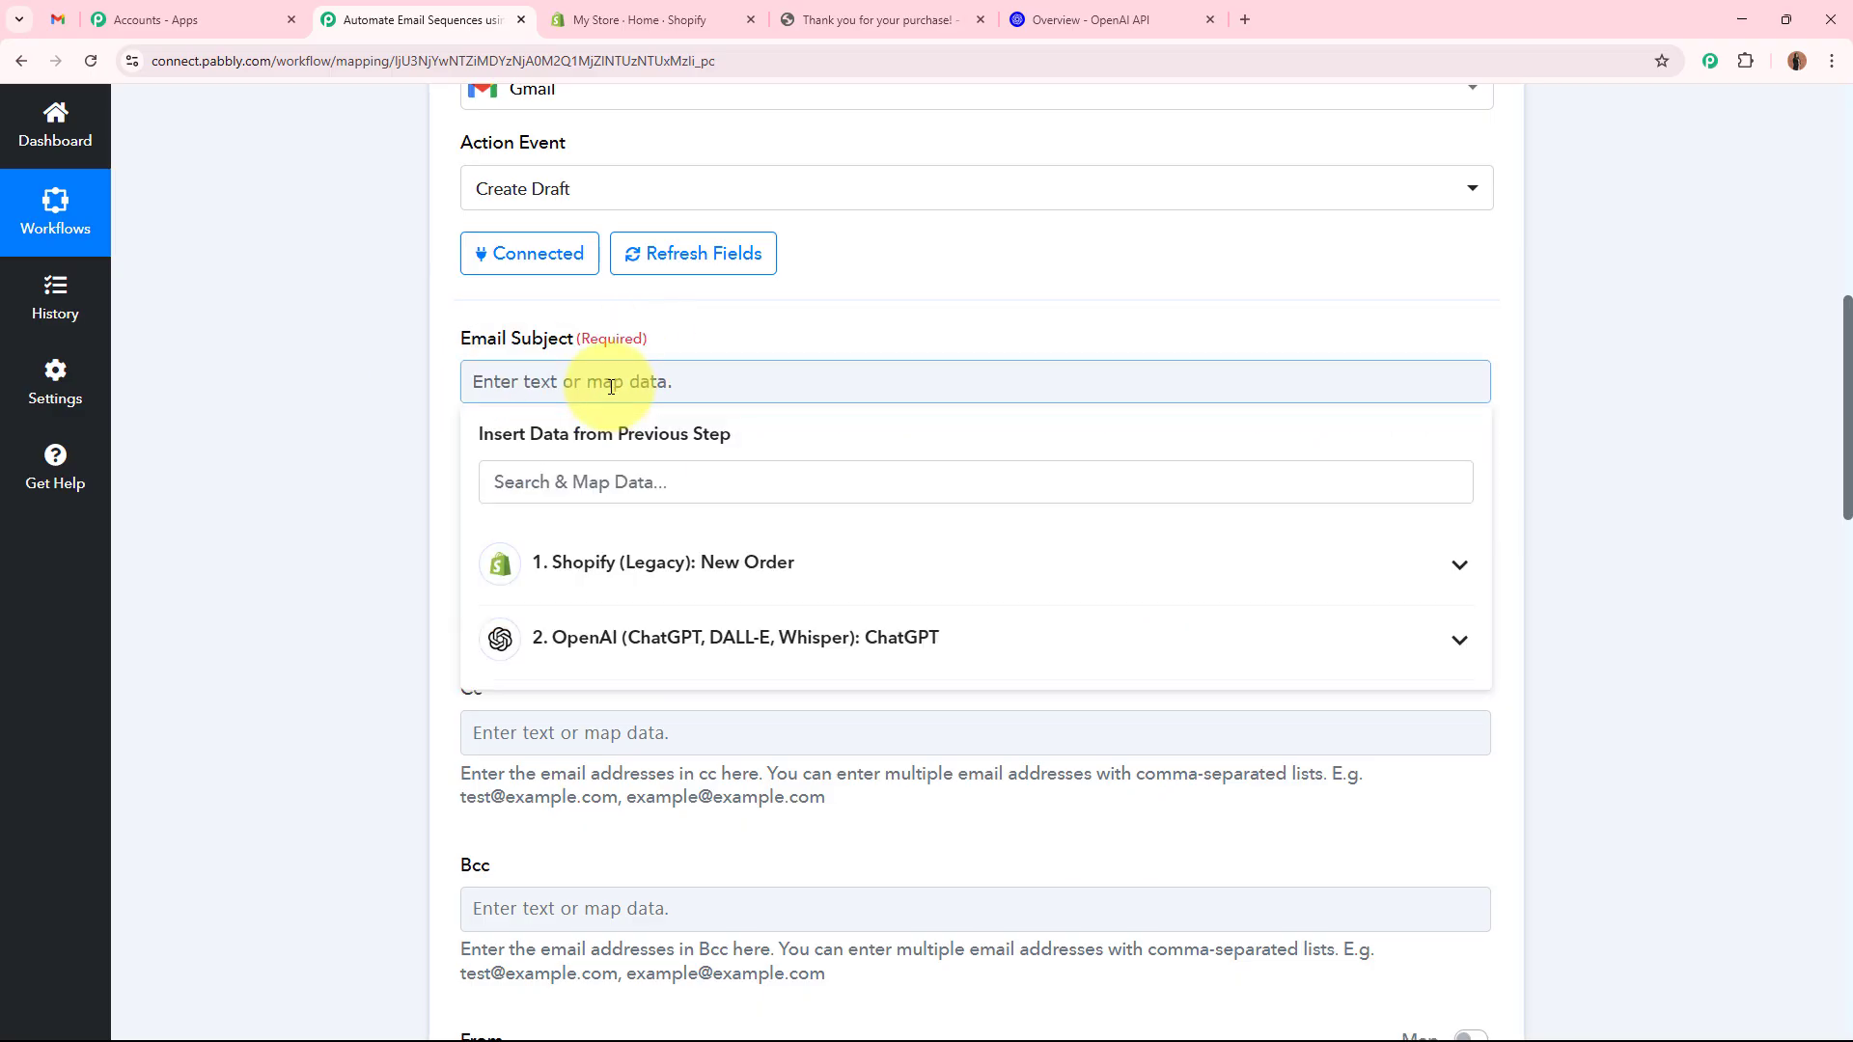
left_click(612, 648)
scroll(833, 827, "down", 3)
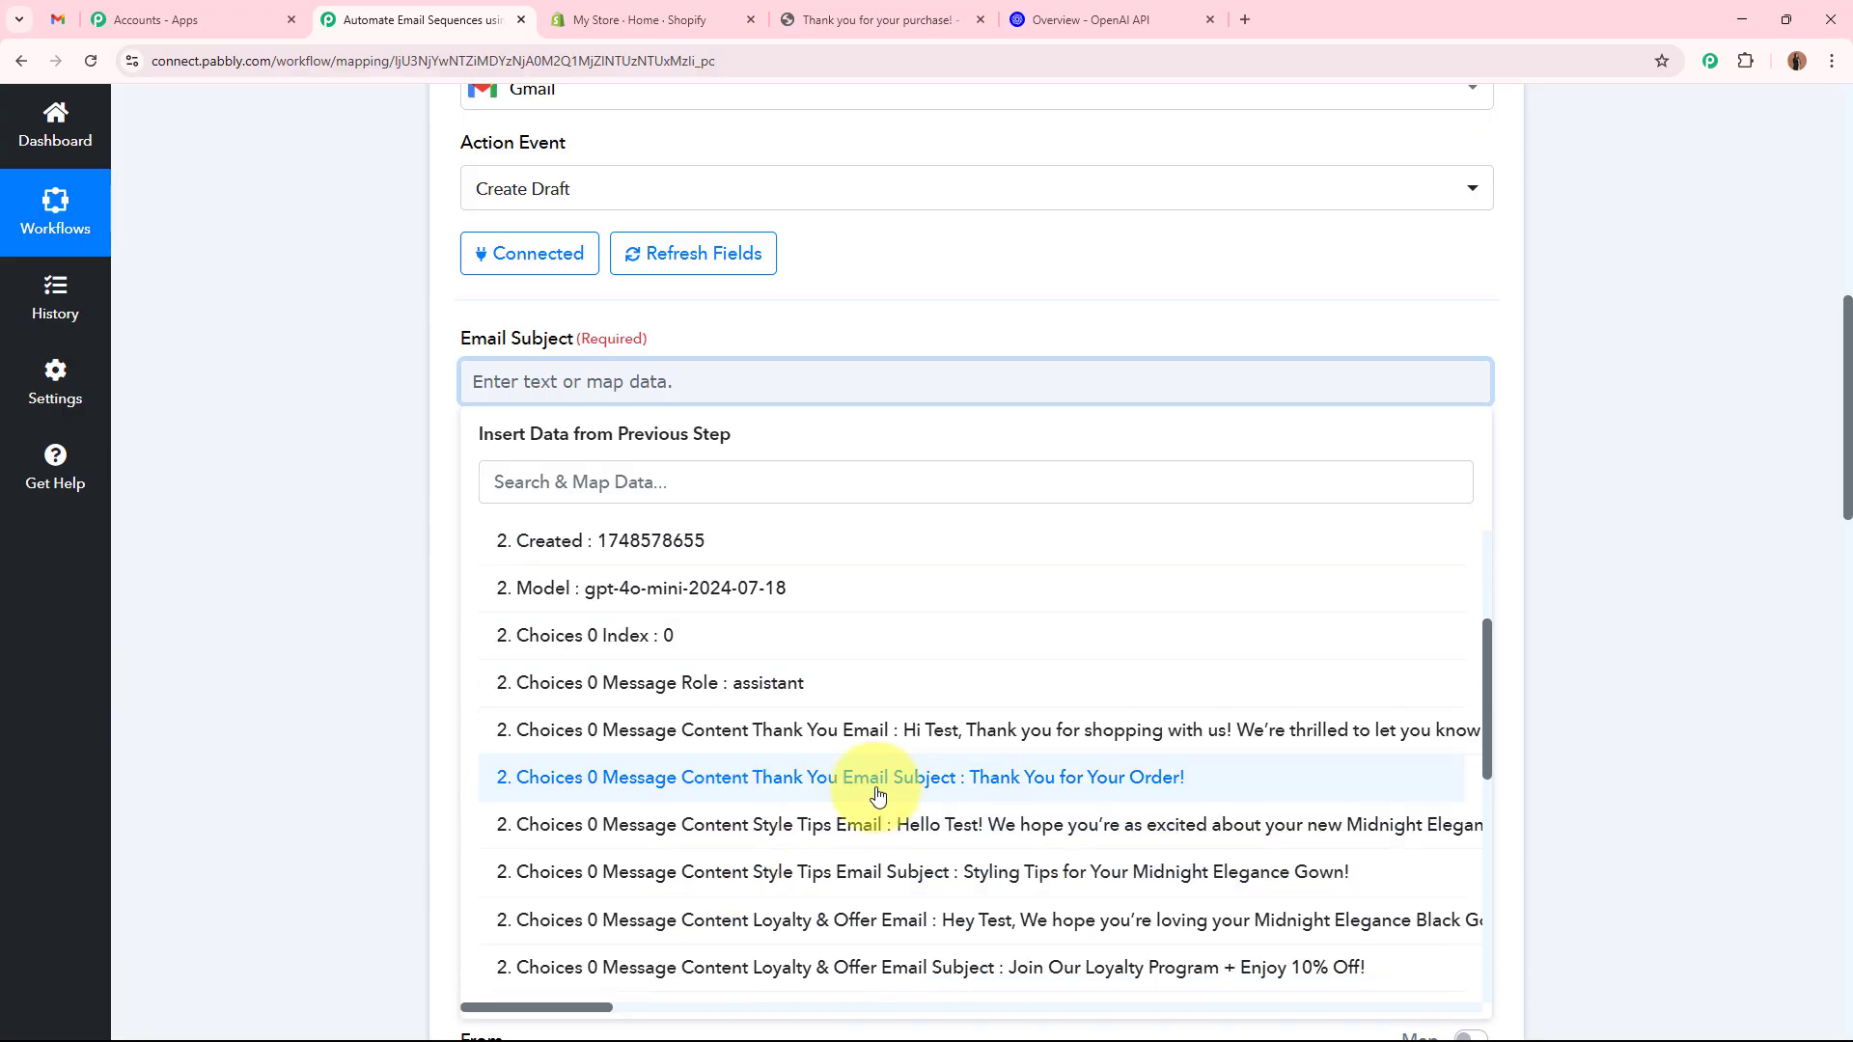
left_click(840, 778)
left_click(363, 513)
Search the mapping data for "@" and map Recipient Email Addresses to the Shopify order's Customer Email.
scroll(236, 571, "down", 4)
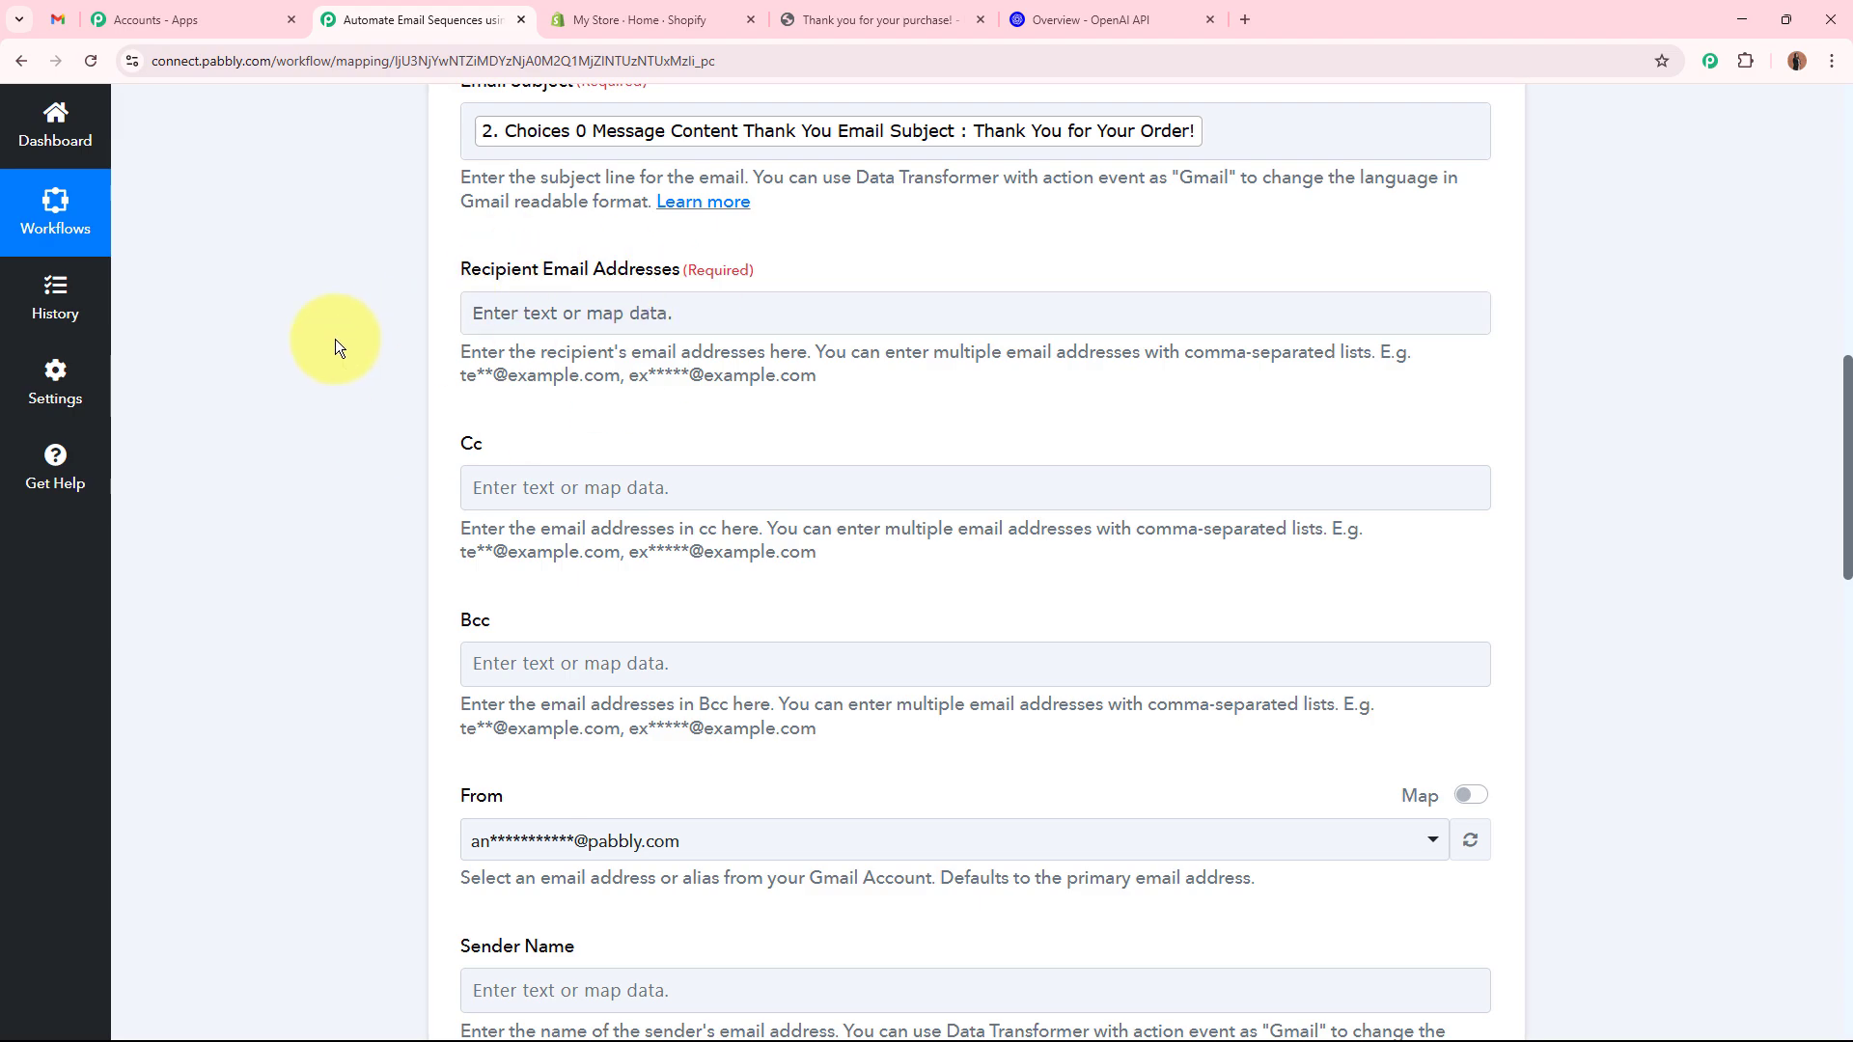
left_click(545, 317)
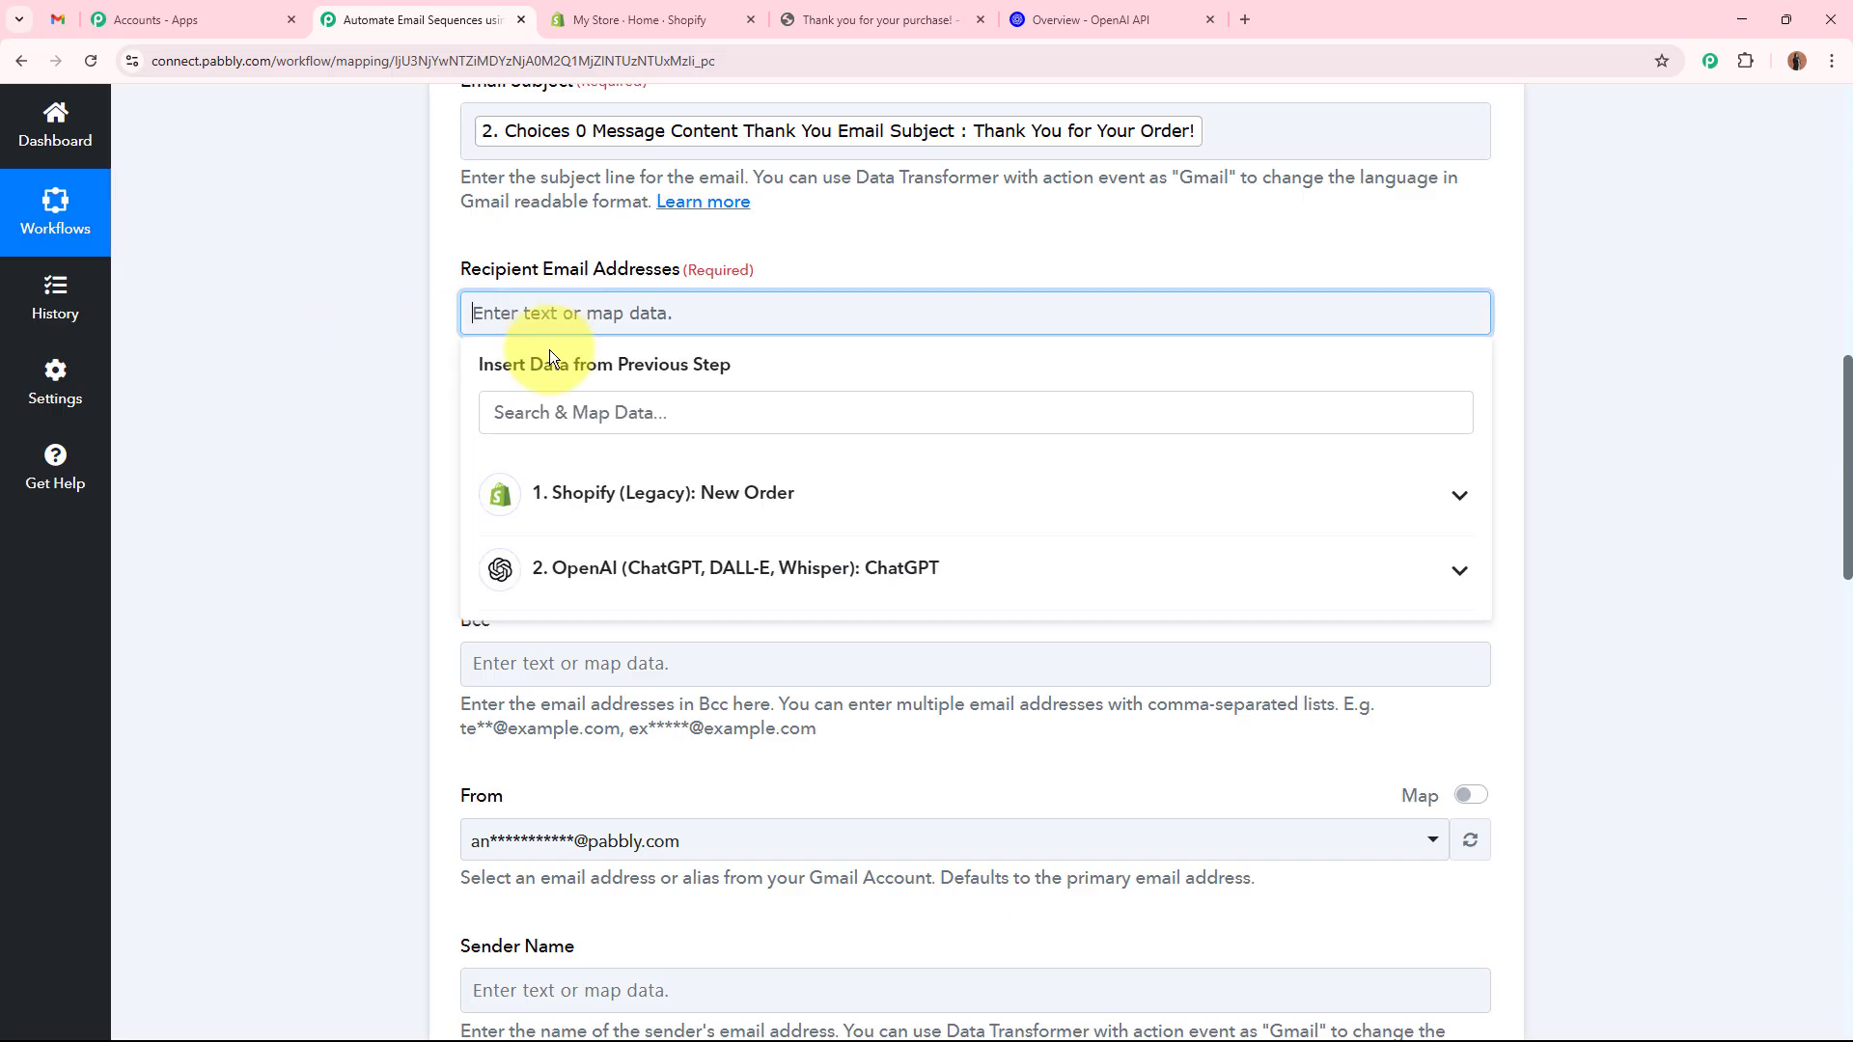
left_click(561, 413)
type("@")
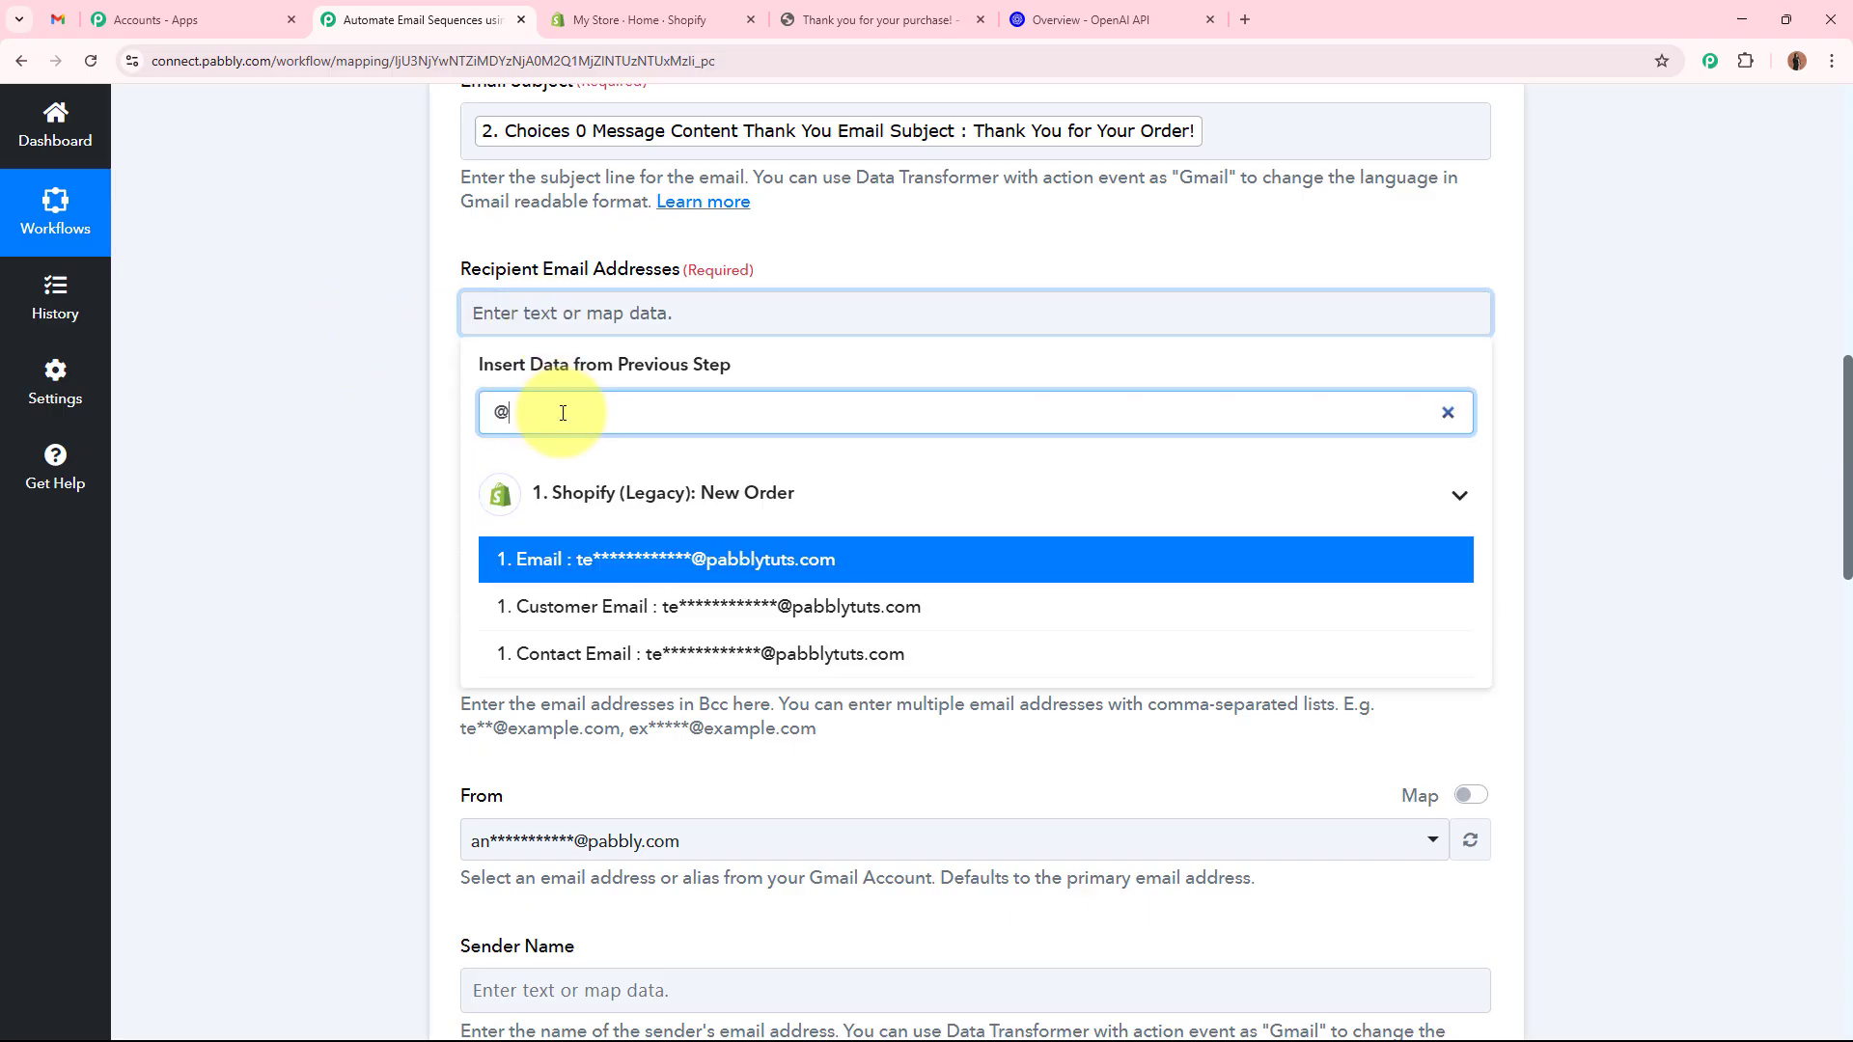
left_click(661, 618)
Choose the connected Gmail address in the draft's From field and set the Sender Name to Team ABC Store.
scroll(214, 366, "down", 5)
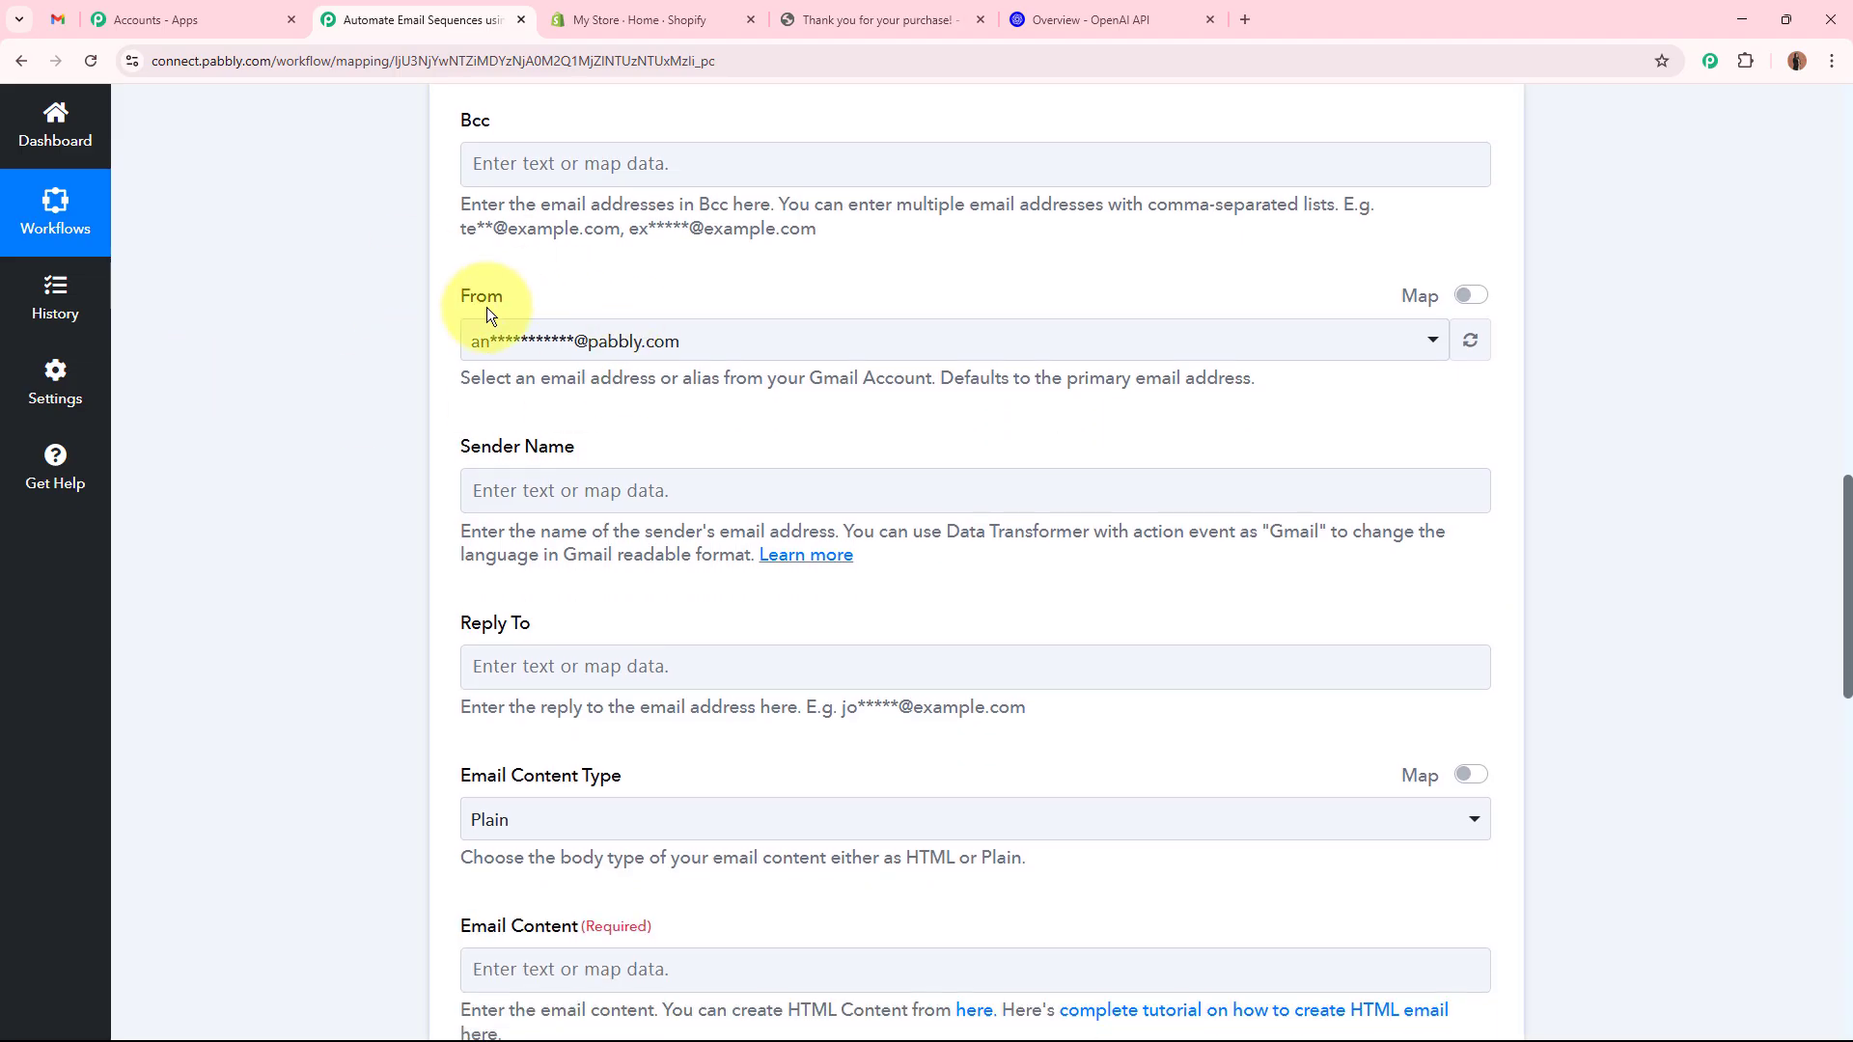
left_click(511, 340)
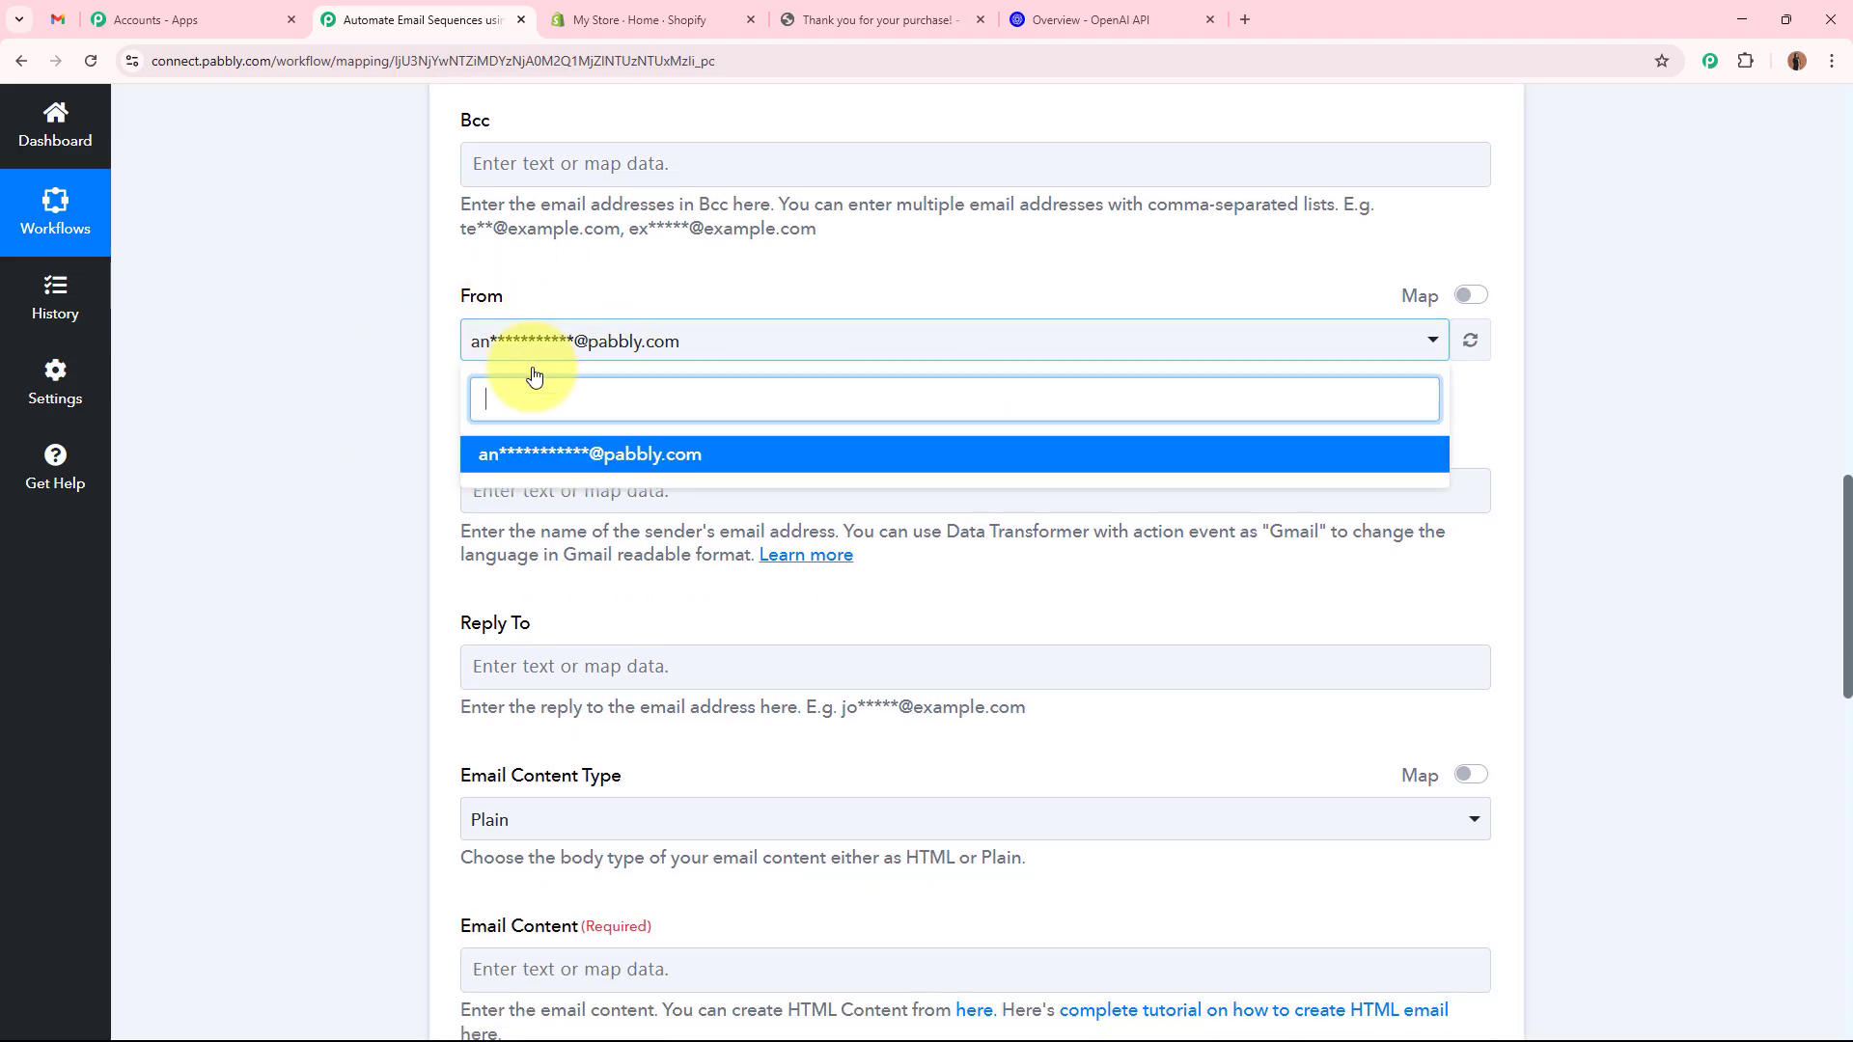
left_click(628, 454)
left_click(377, 391)
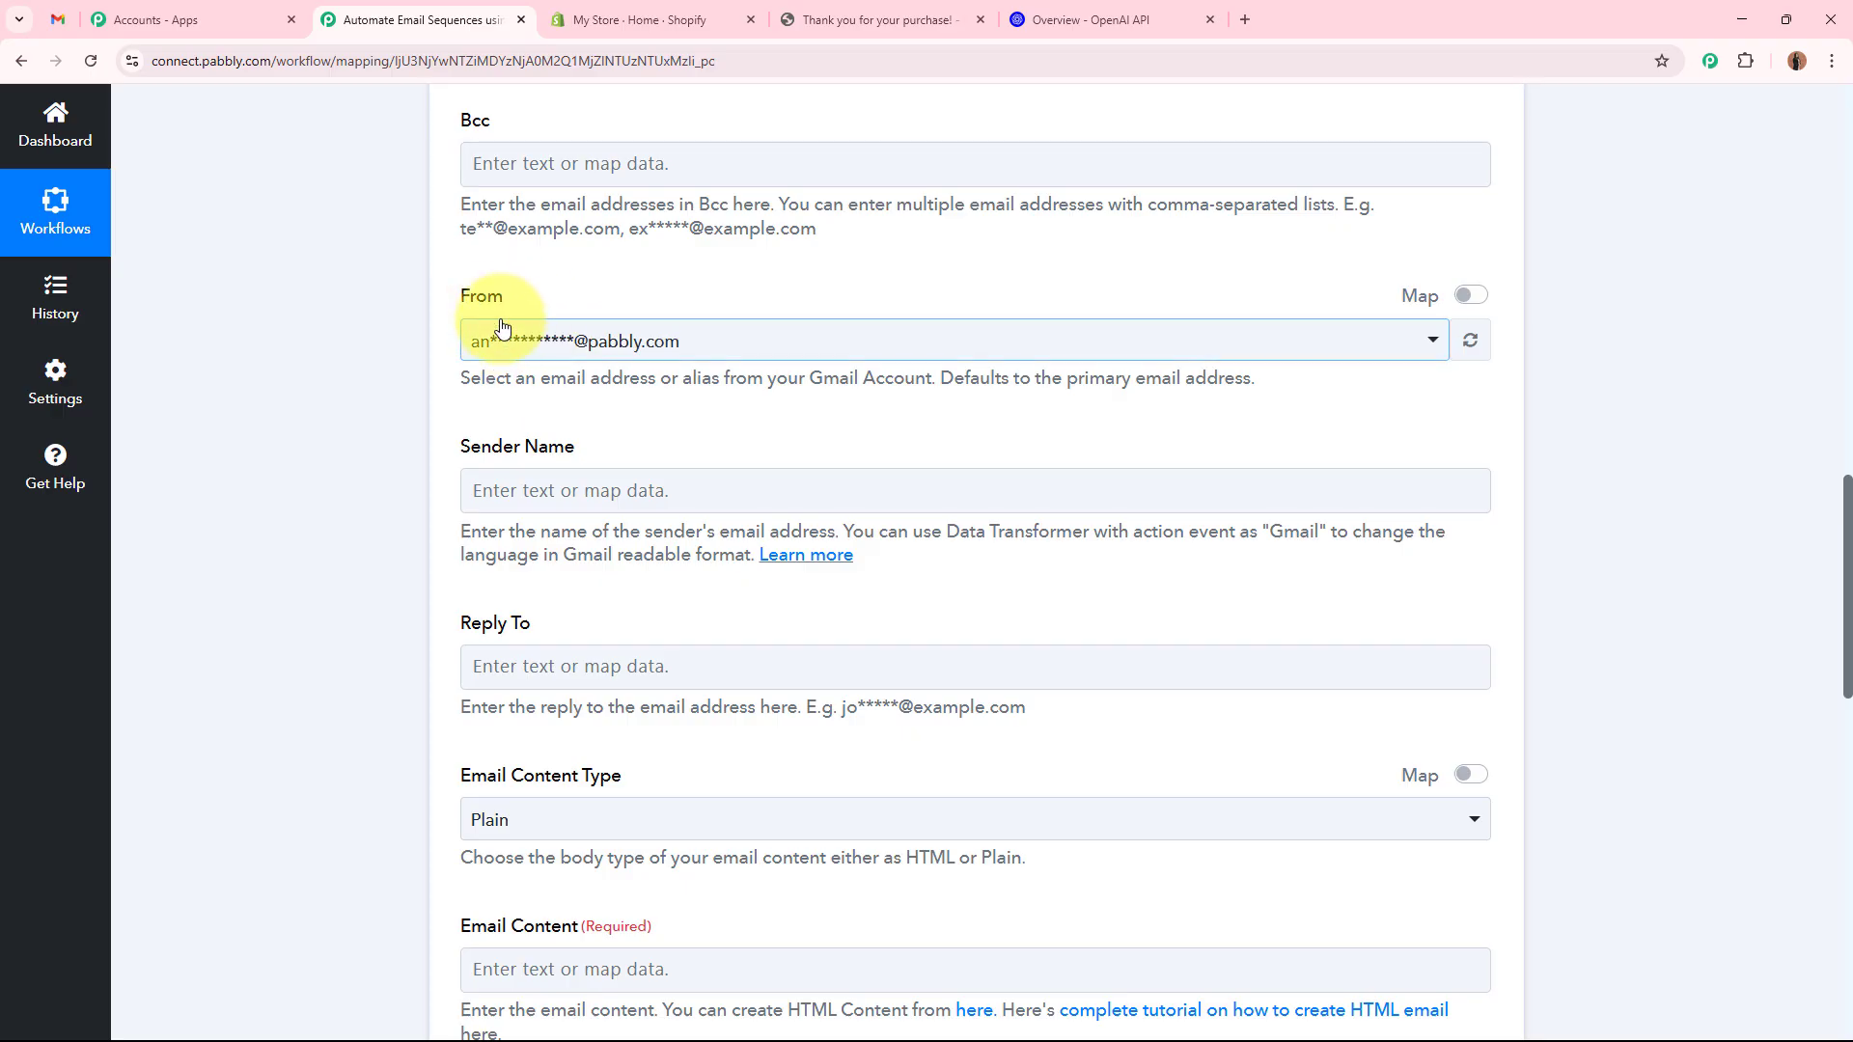
scroll(345, 306, "down", 3)
left_click(593, 237)
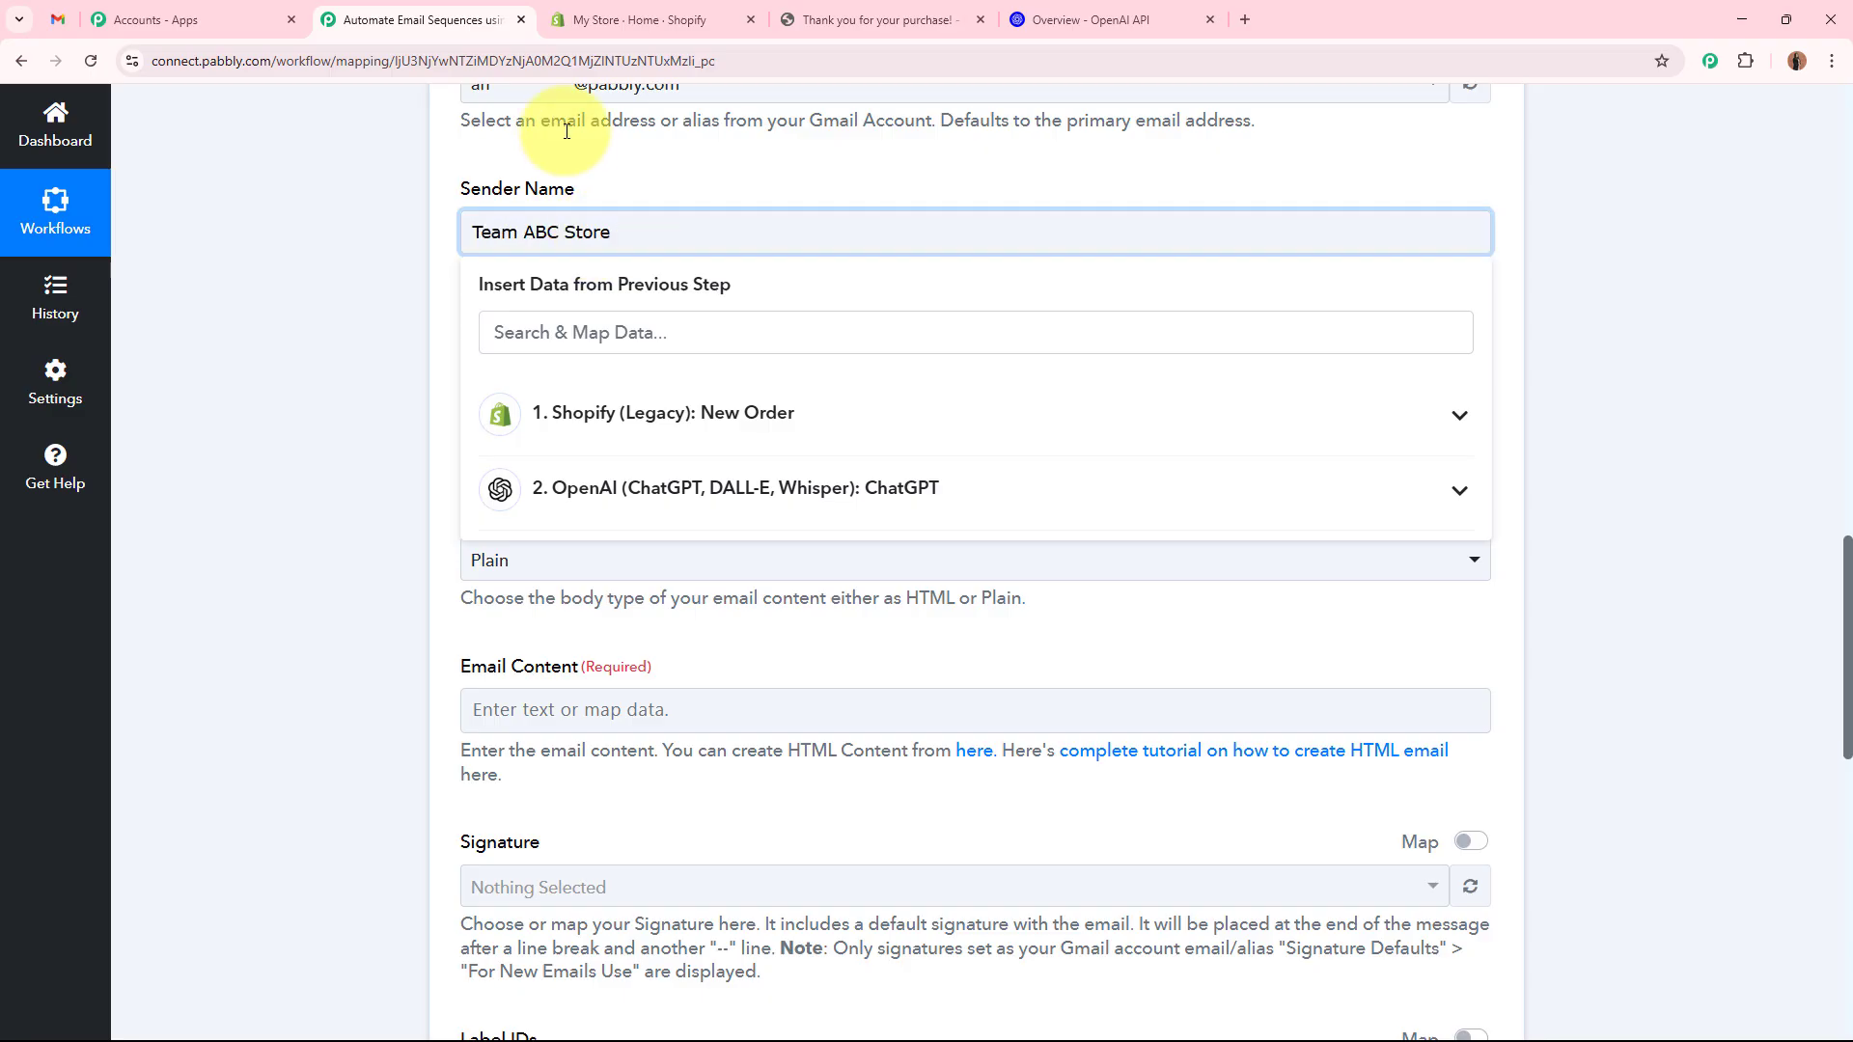
left_click(328, 291)
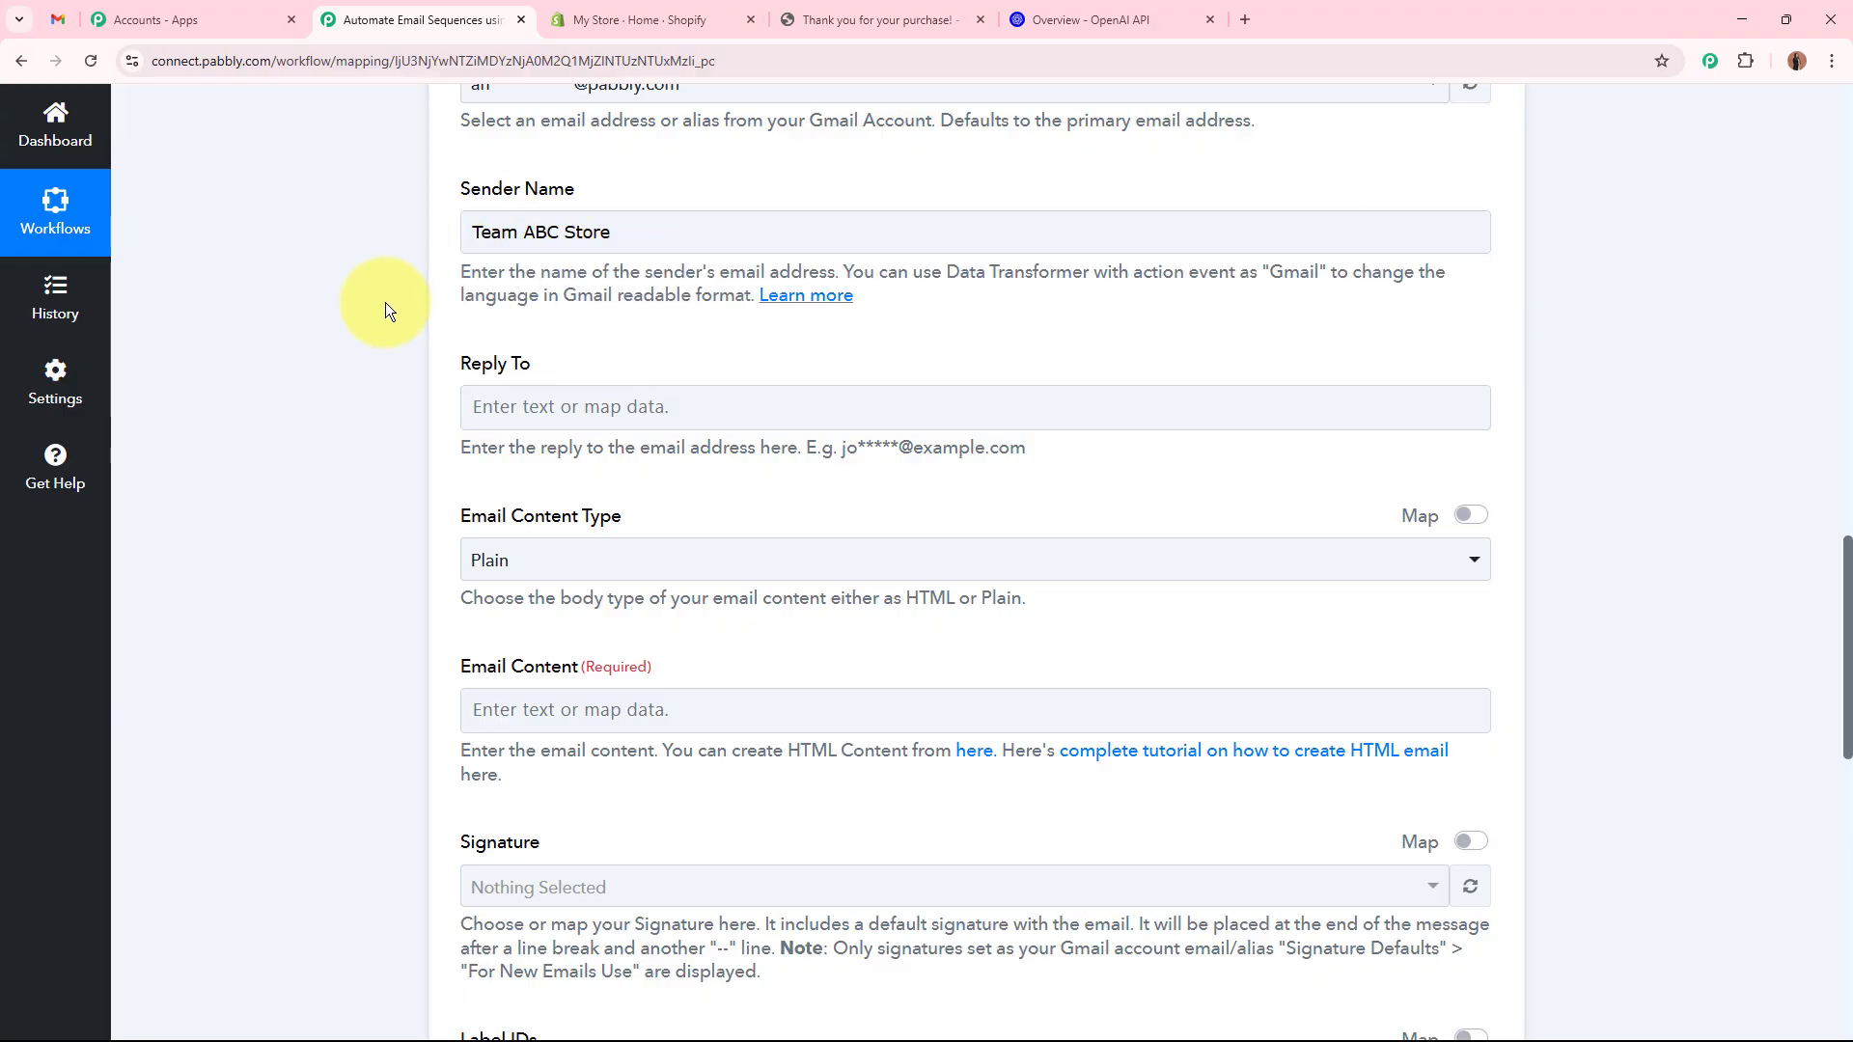
Keep Email Content Type as Plain and map Email Content to Choices 0 Message Content Thank You Email from the ChatGPT step.
scroll(390, 274, "down", 3)
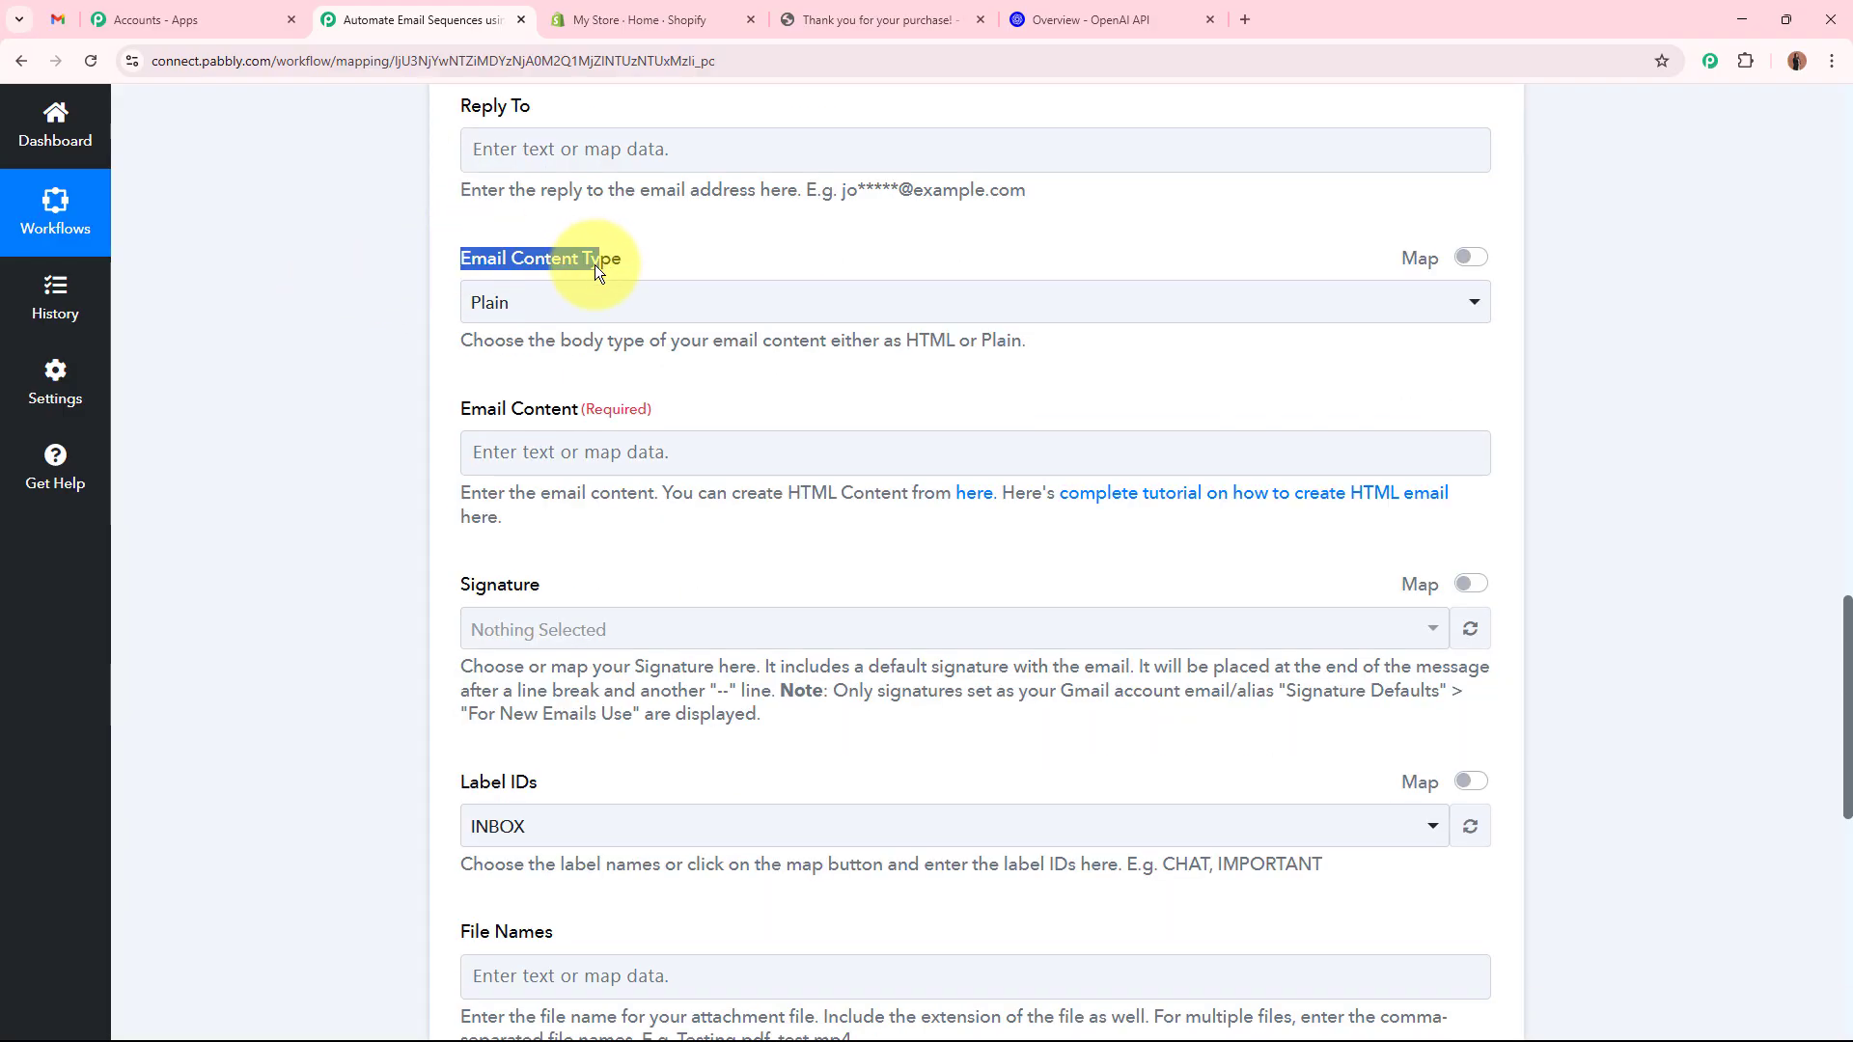
left_click(577, 302)
left_click(530, 414)
scroll(274, 352, "down", 2)
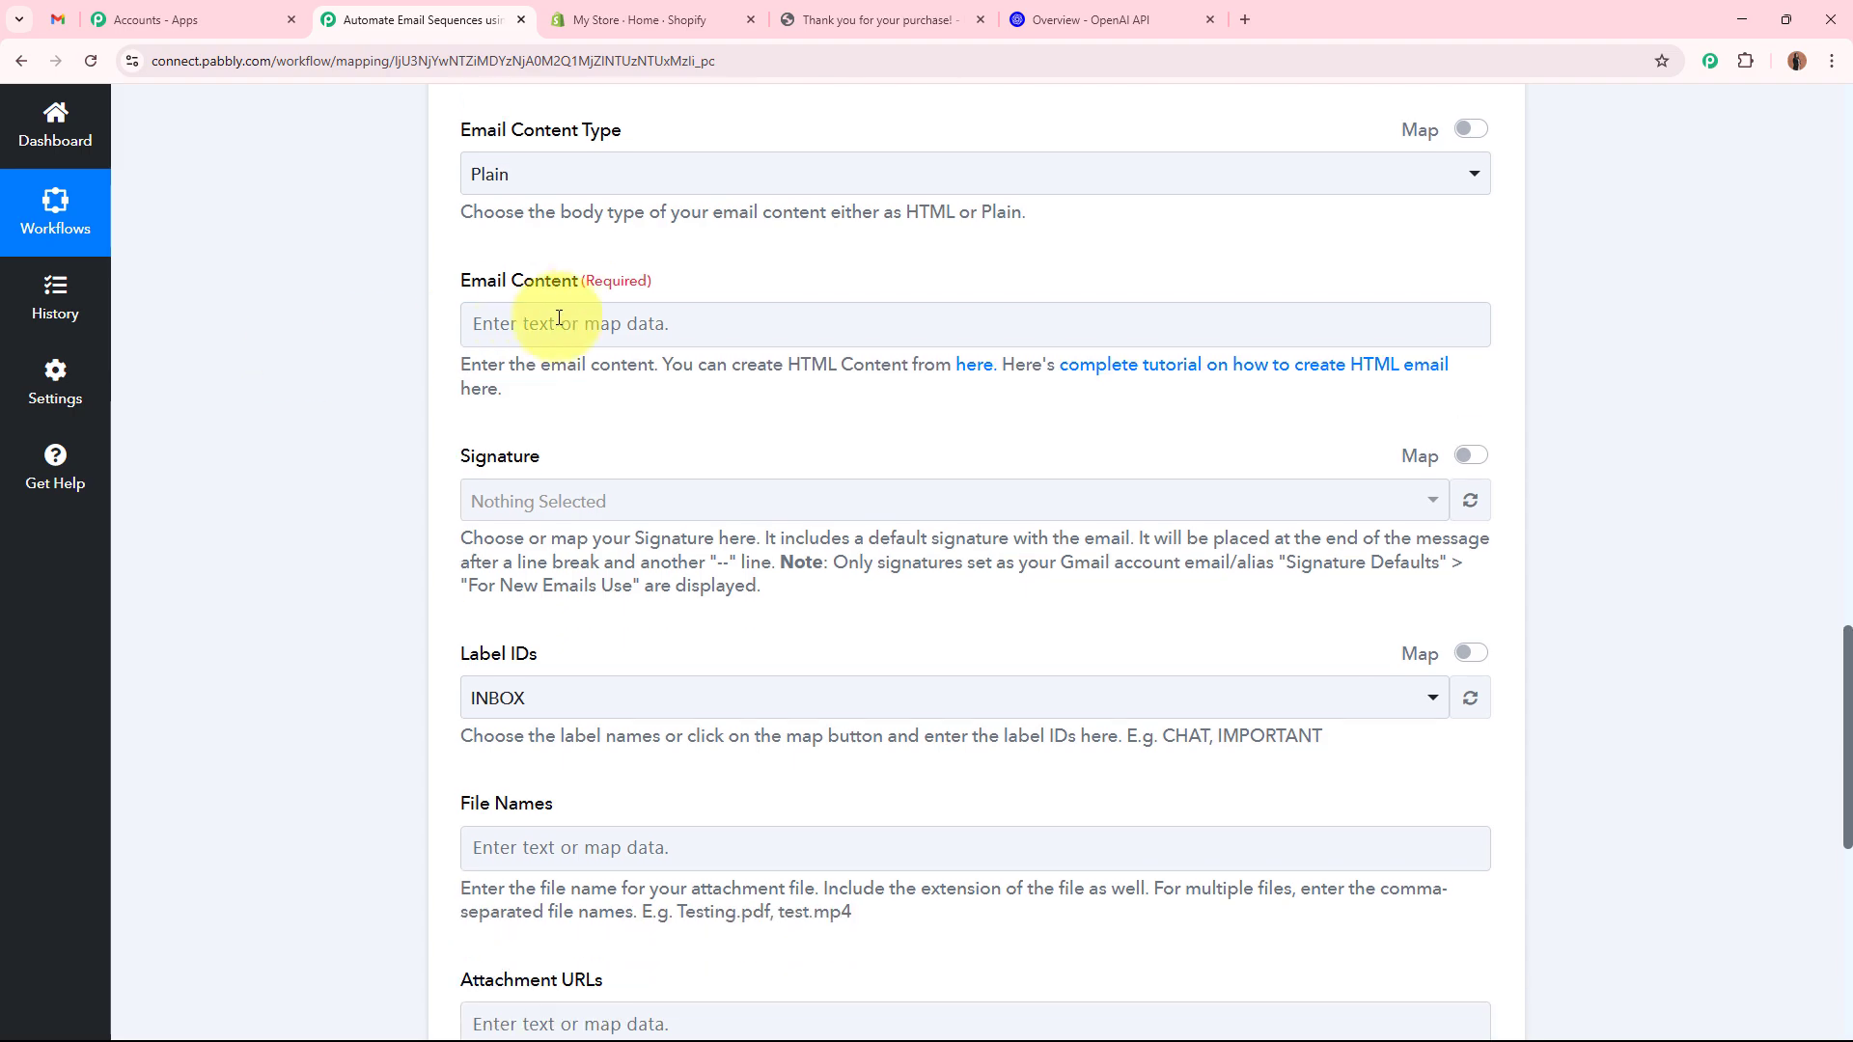
left_click(558, 318)
left_click(599, 579)
scroll(781, 786, "down", 2)
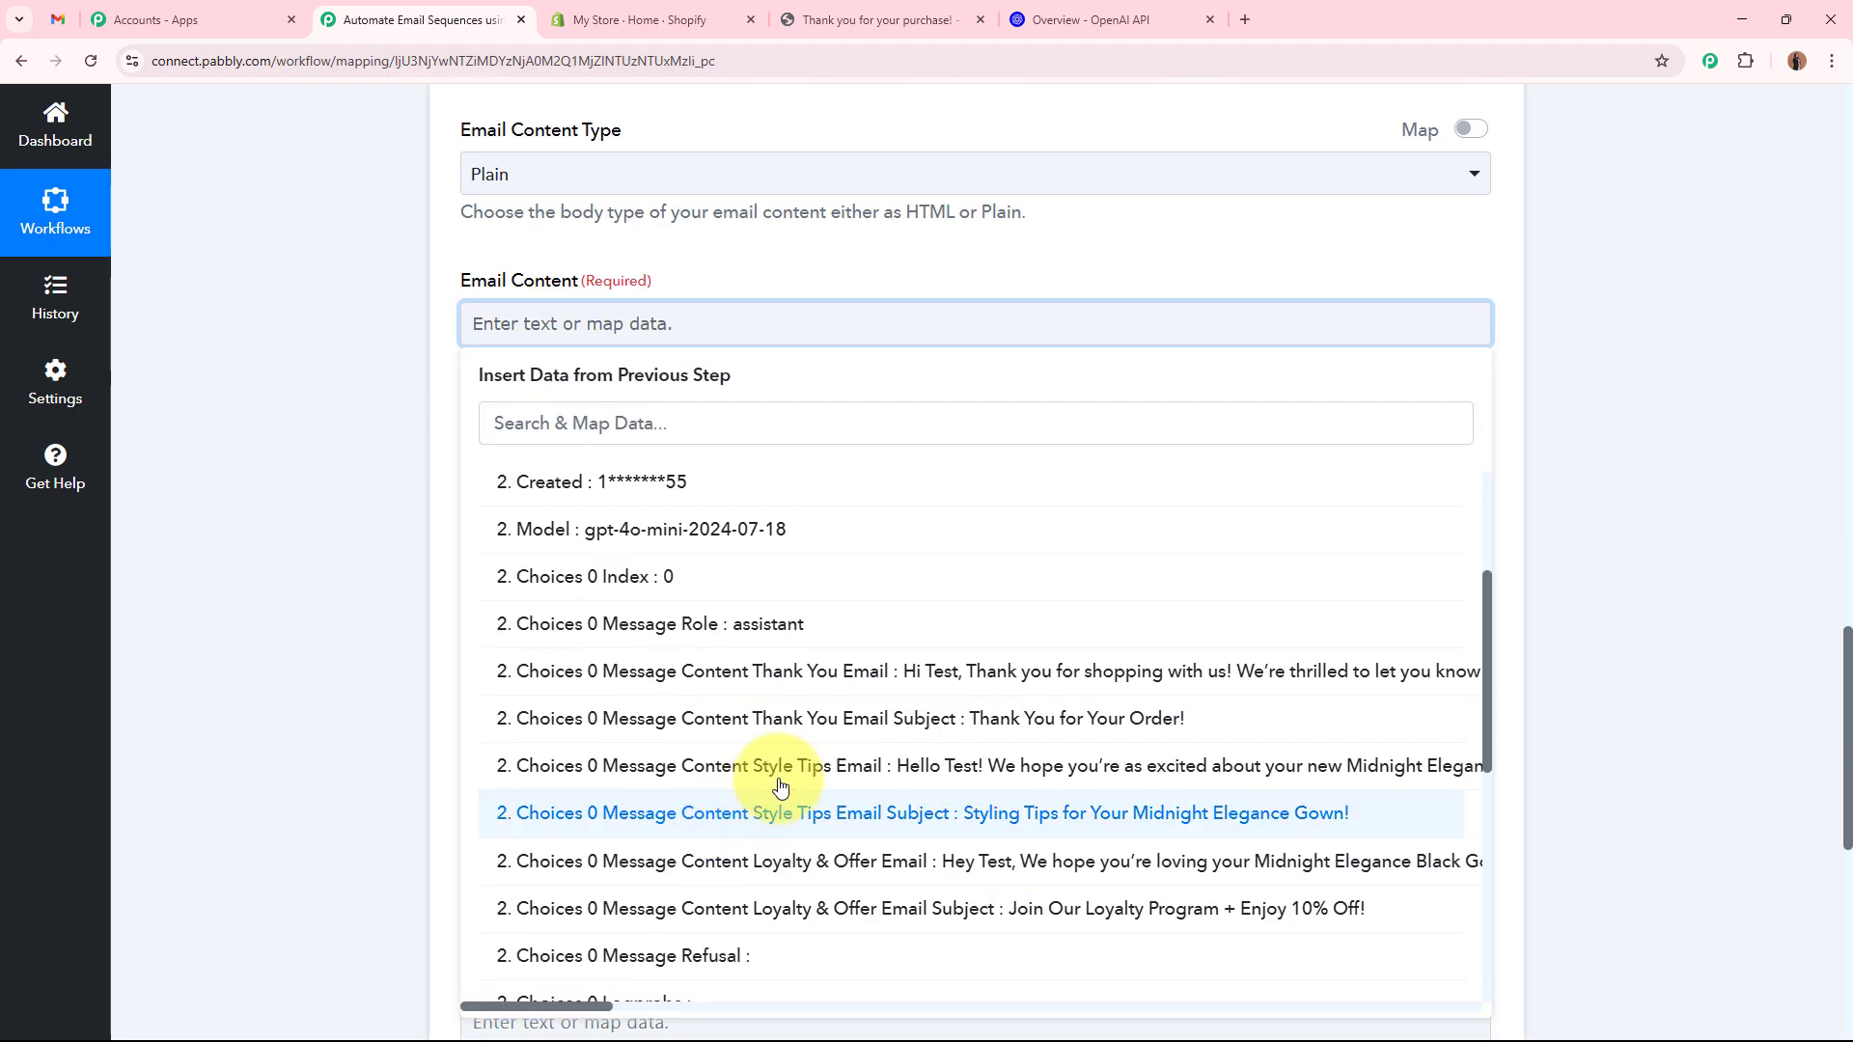
left_click(869, 671)
left_click(343, 501)
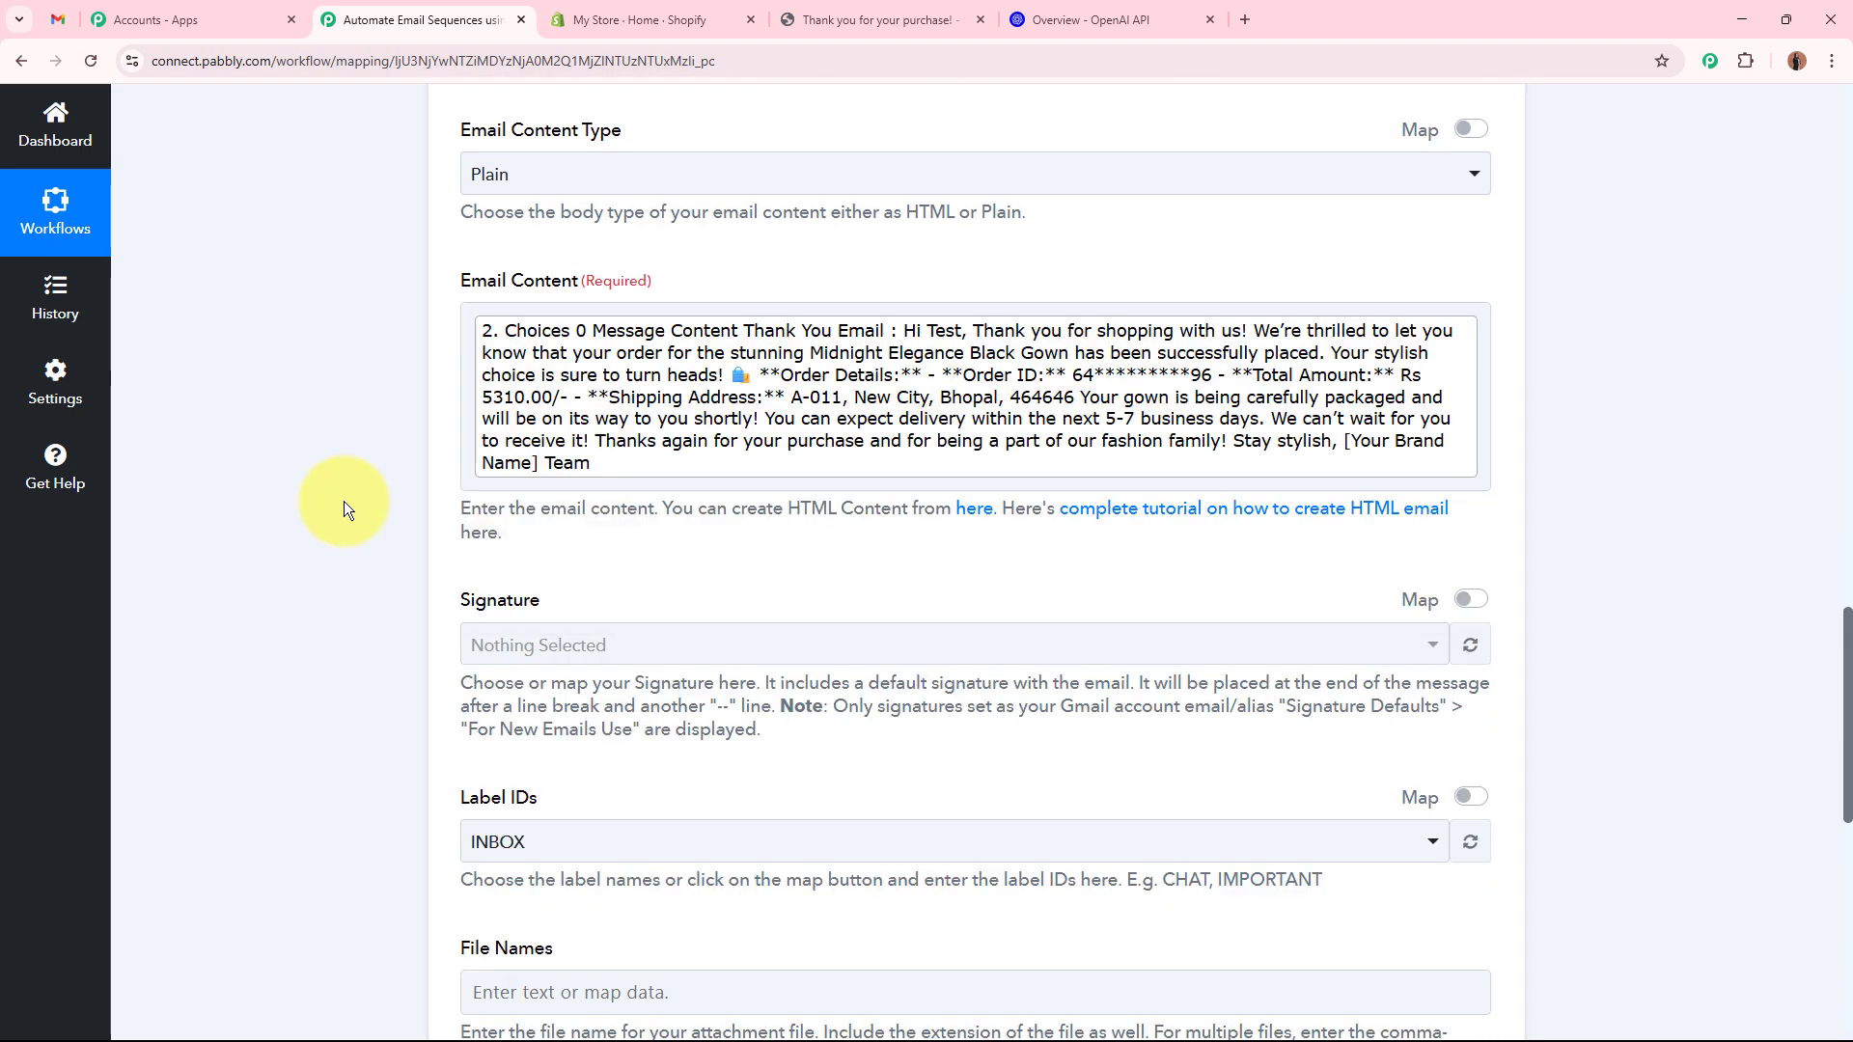
Switch to Gmail and review the drafts under the Order Confirmations, Style Tips & Recommendations and Loyalty & Offers labels.
scroll(554, 489, "down", 4)
scroll(425, 353, "down", 2)
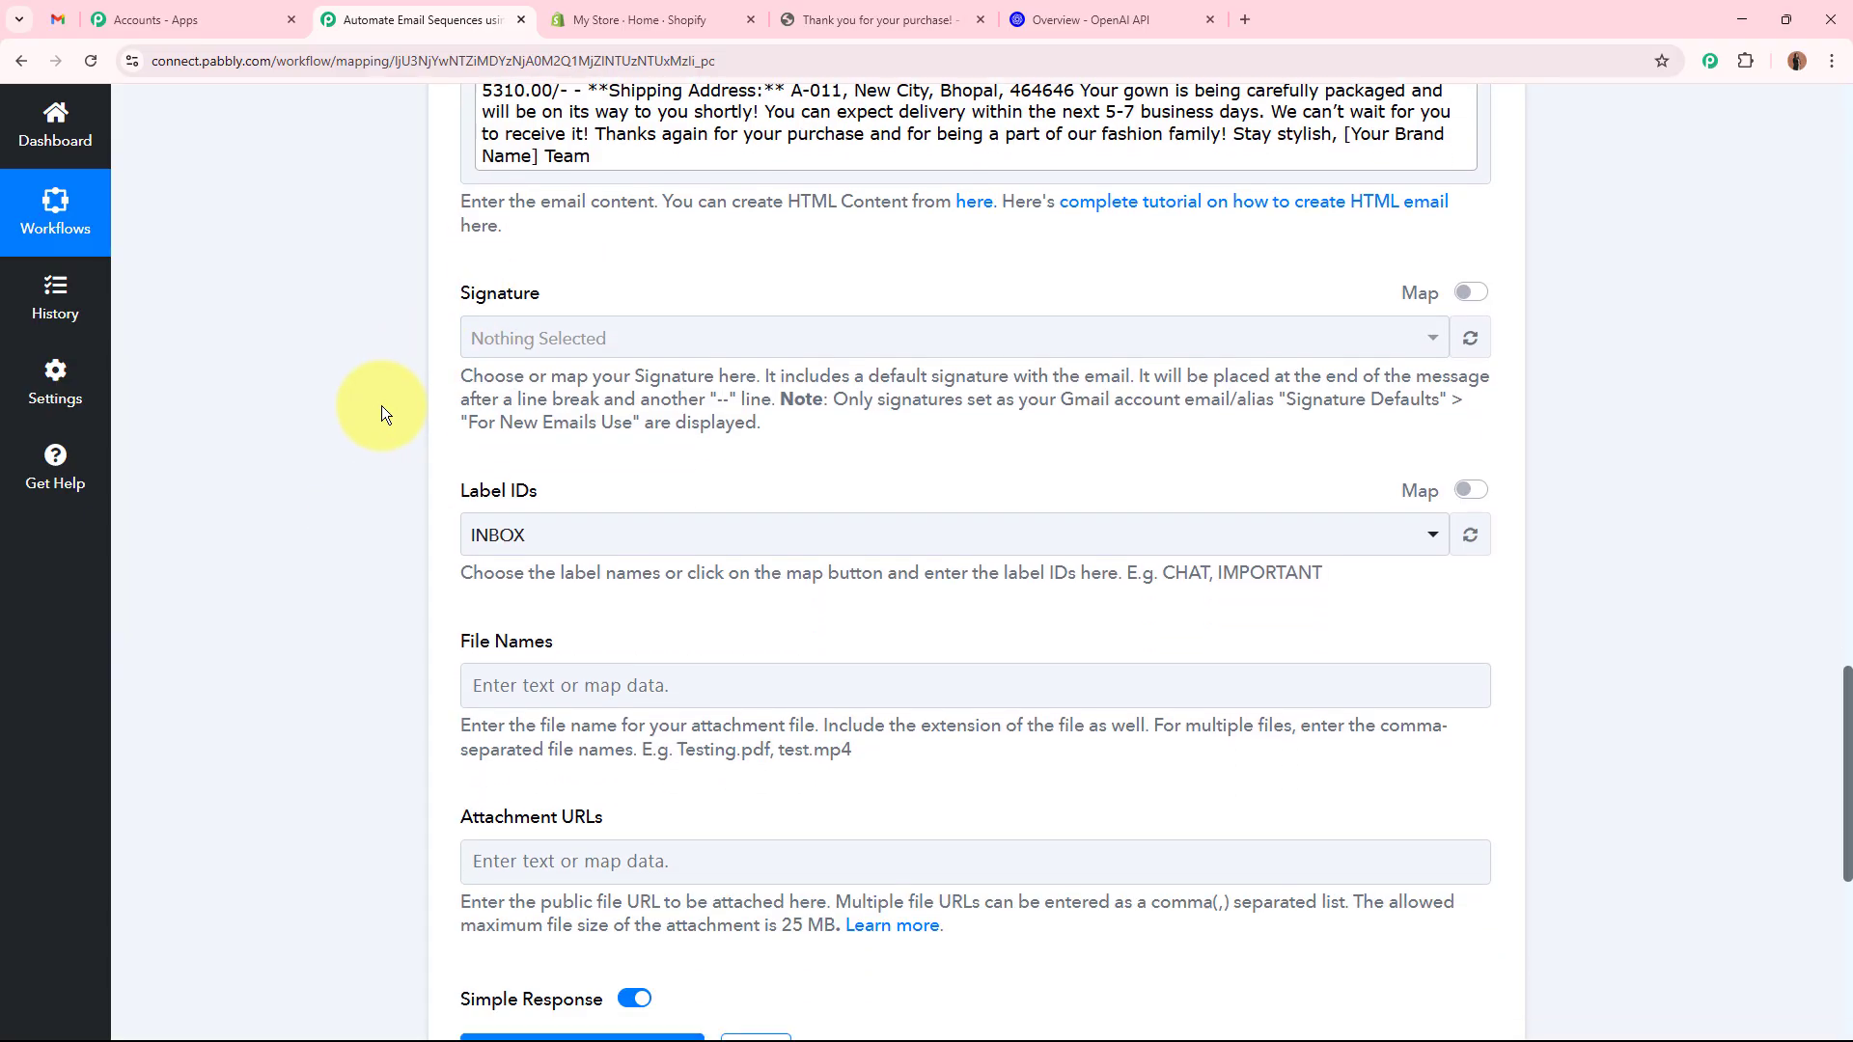
left_click_drag(535, 405, 542, 407)
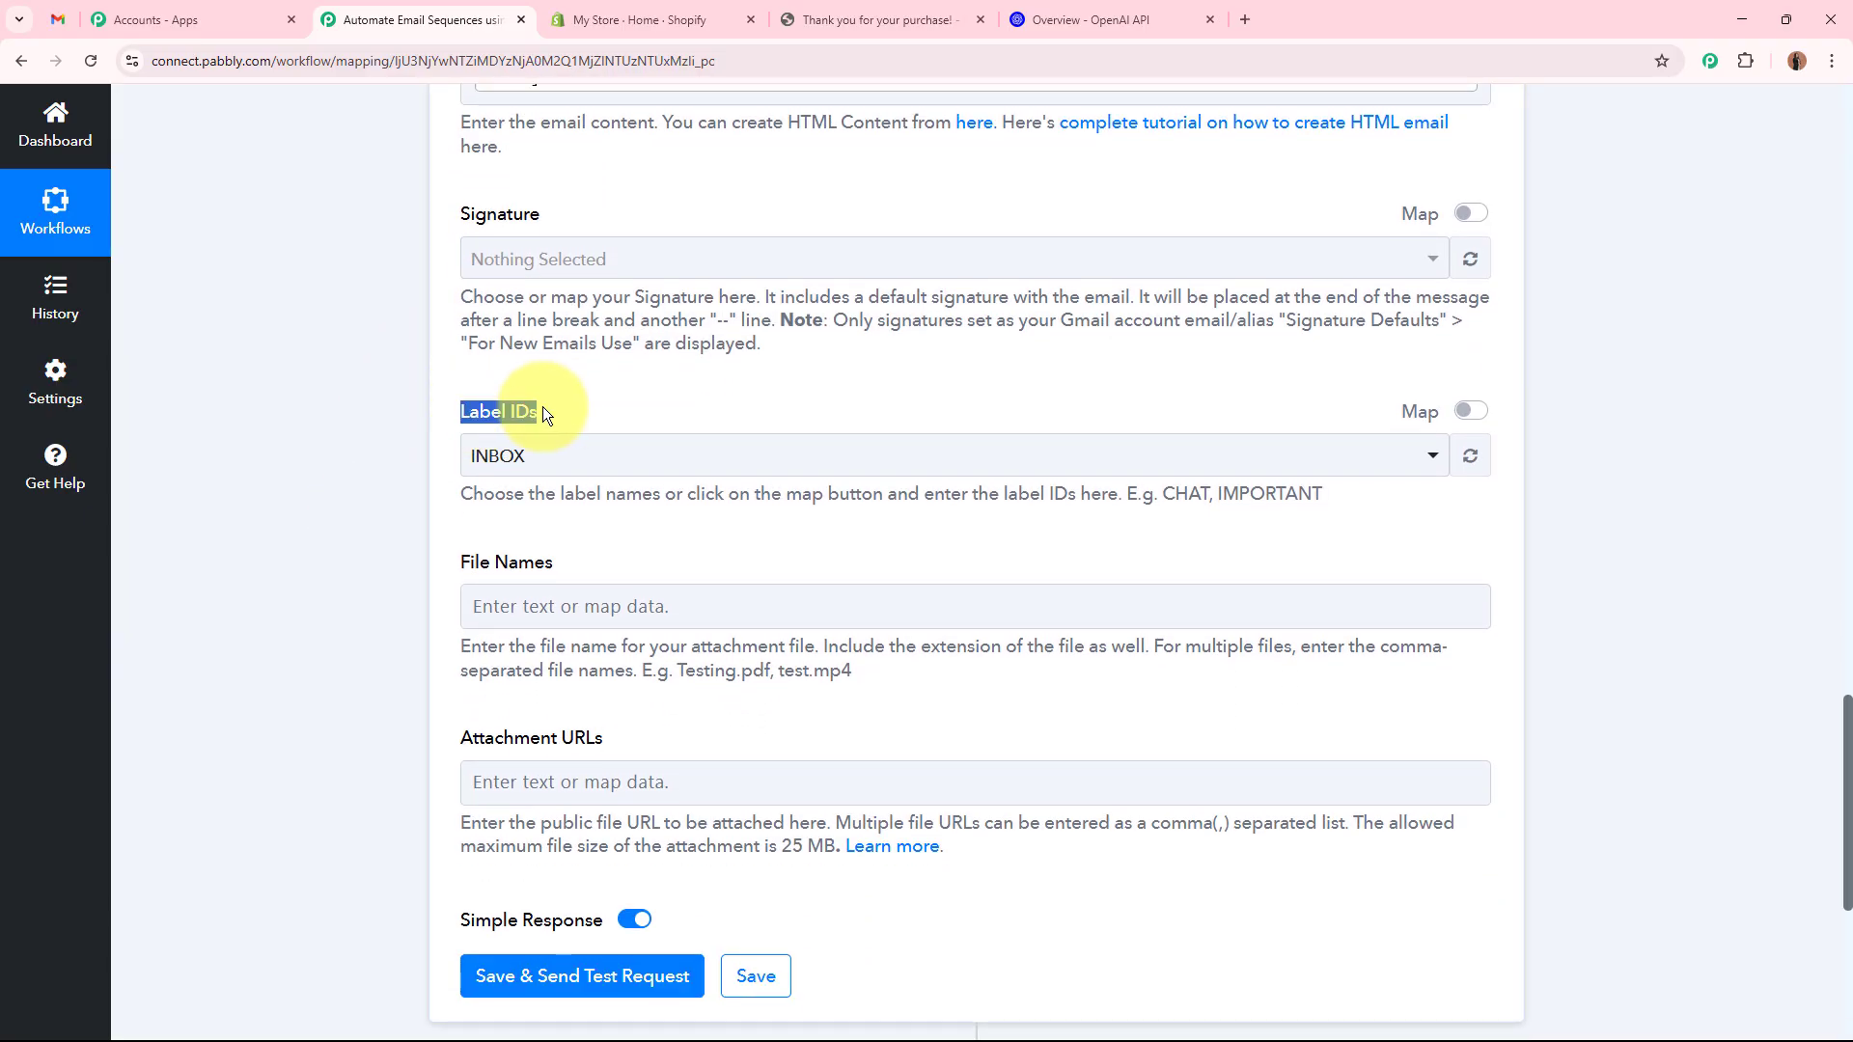
left_click(69, 19)
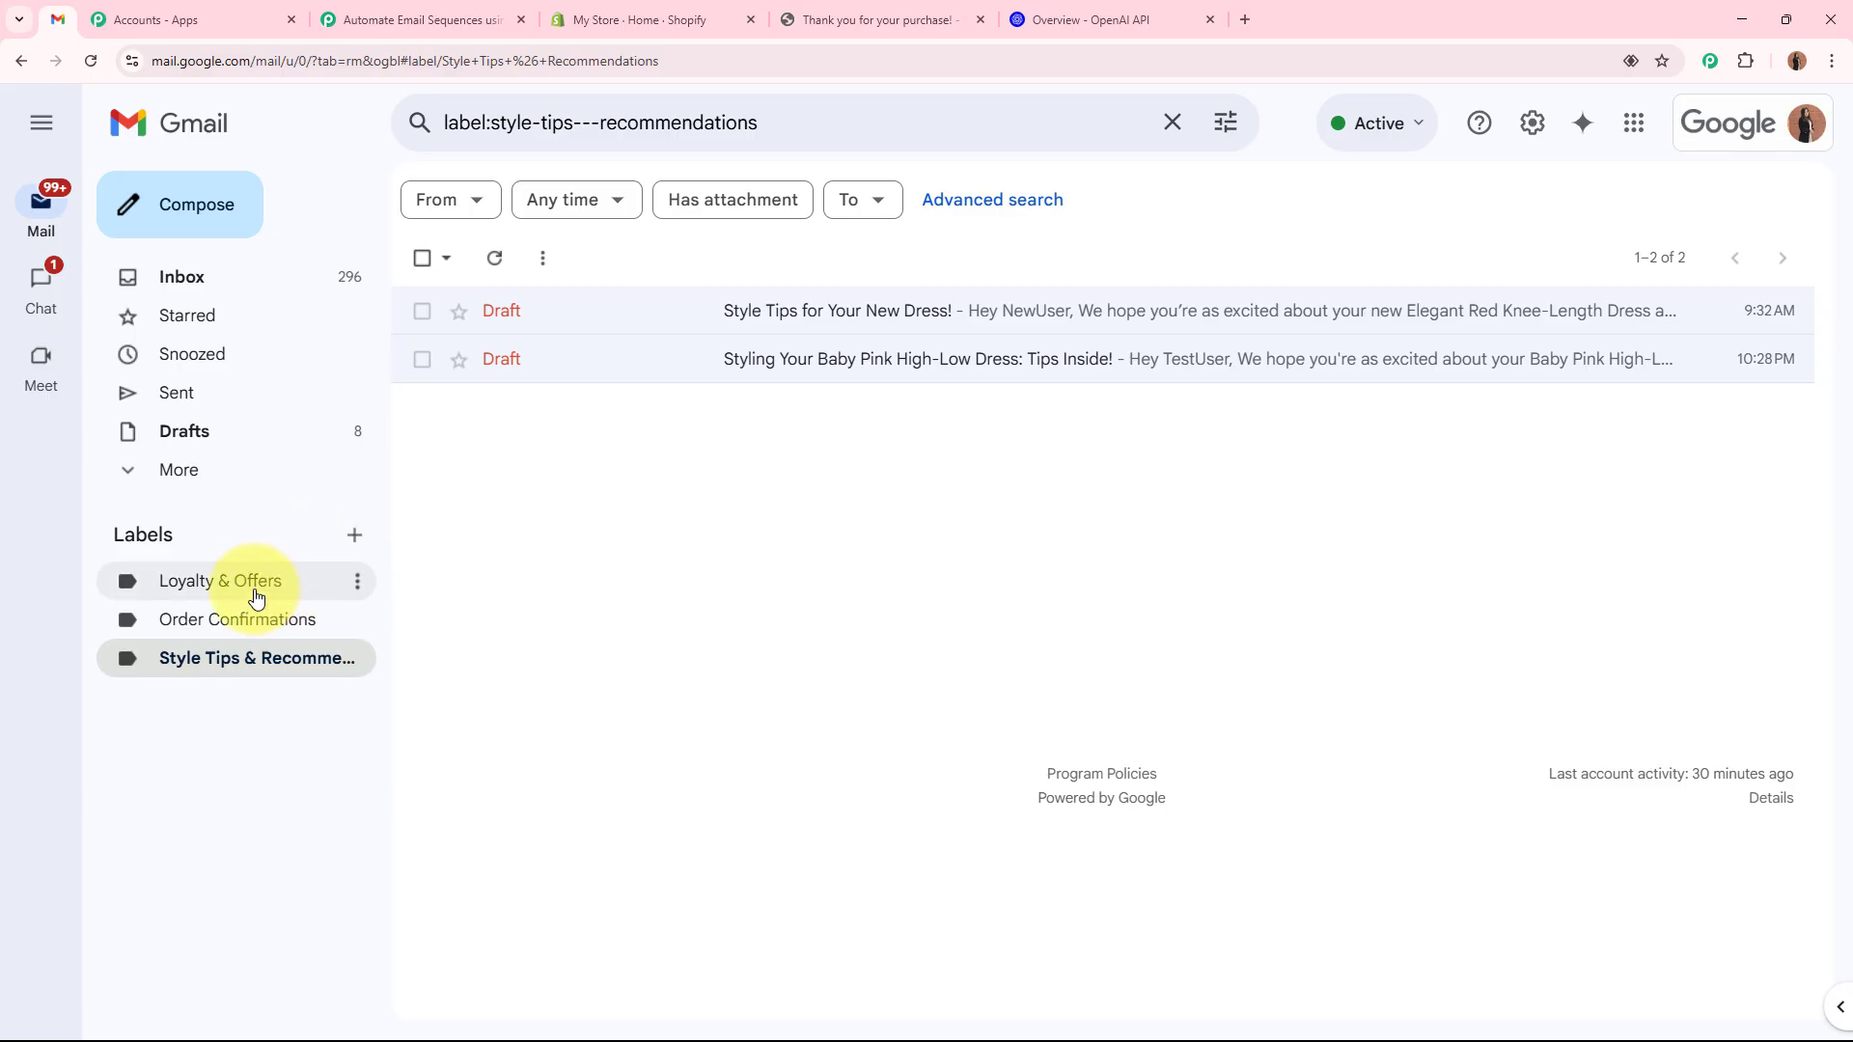
left_click(230, 628)
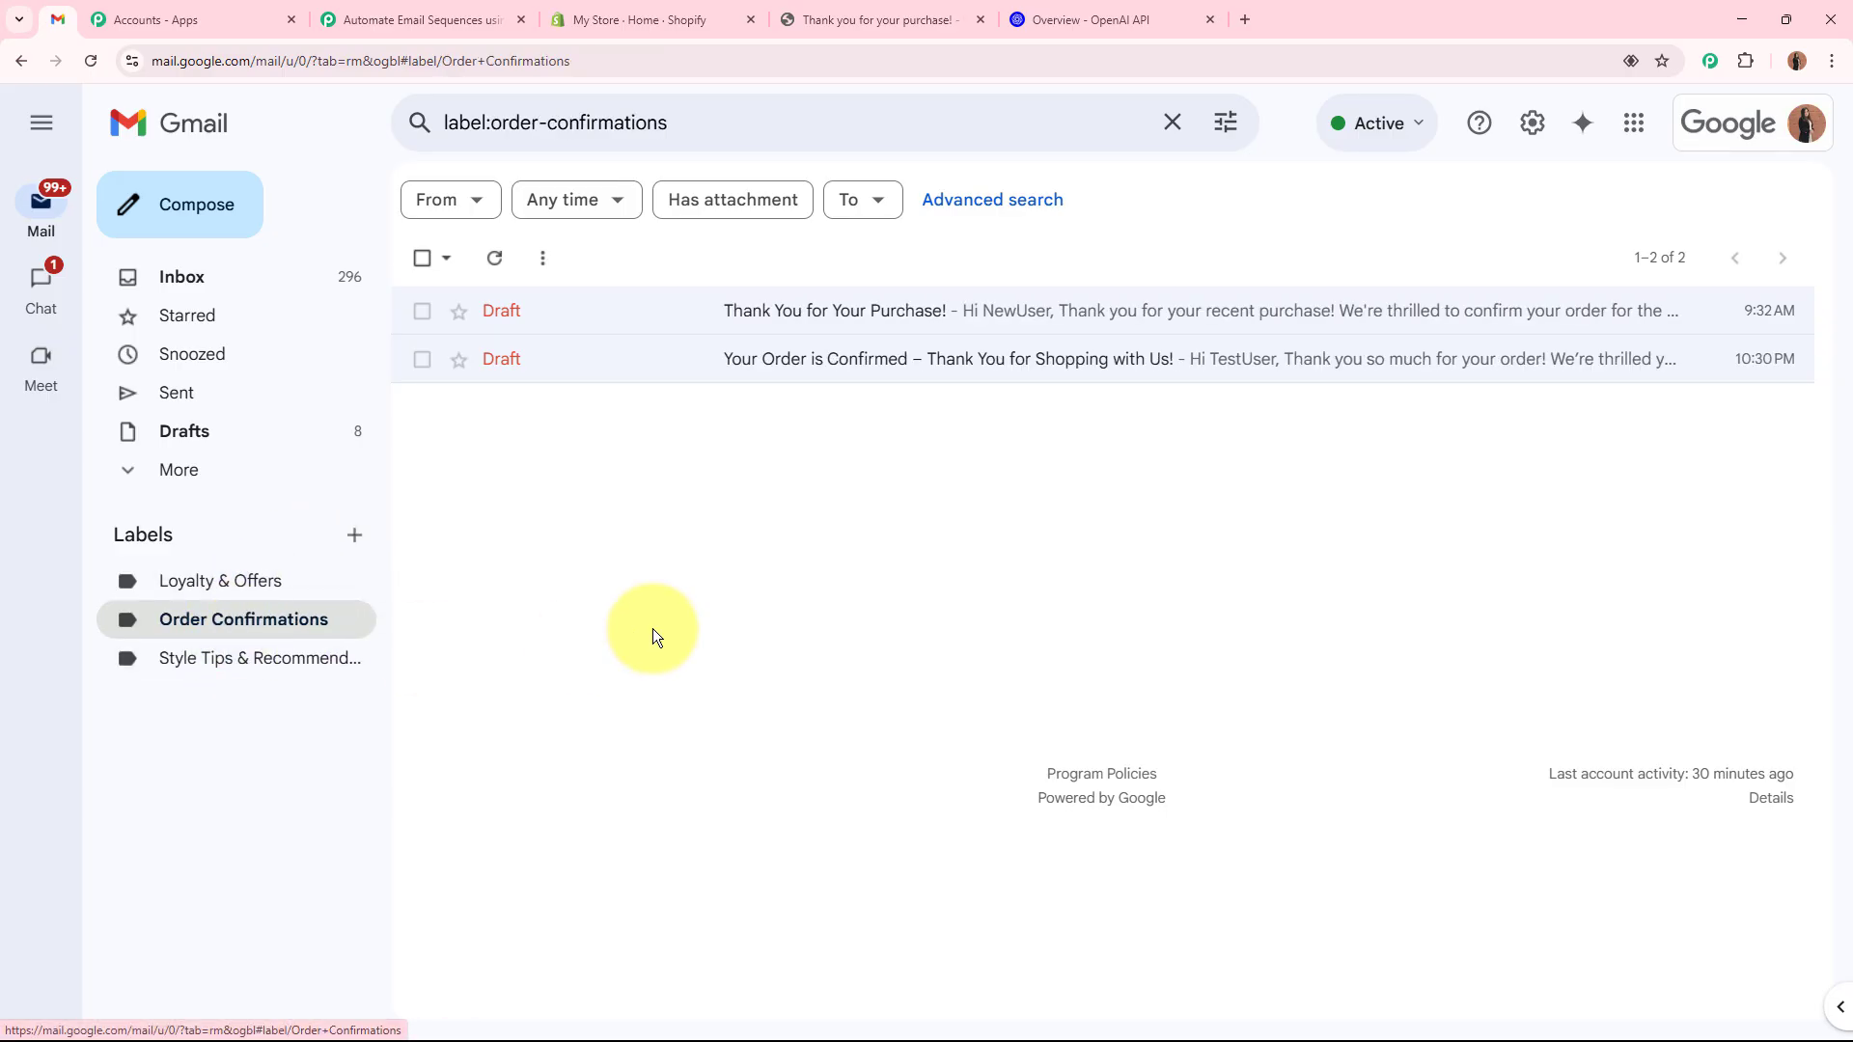
left_click(241, 658)
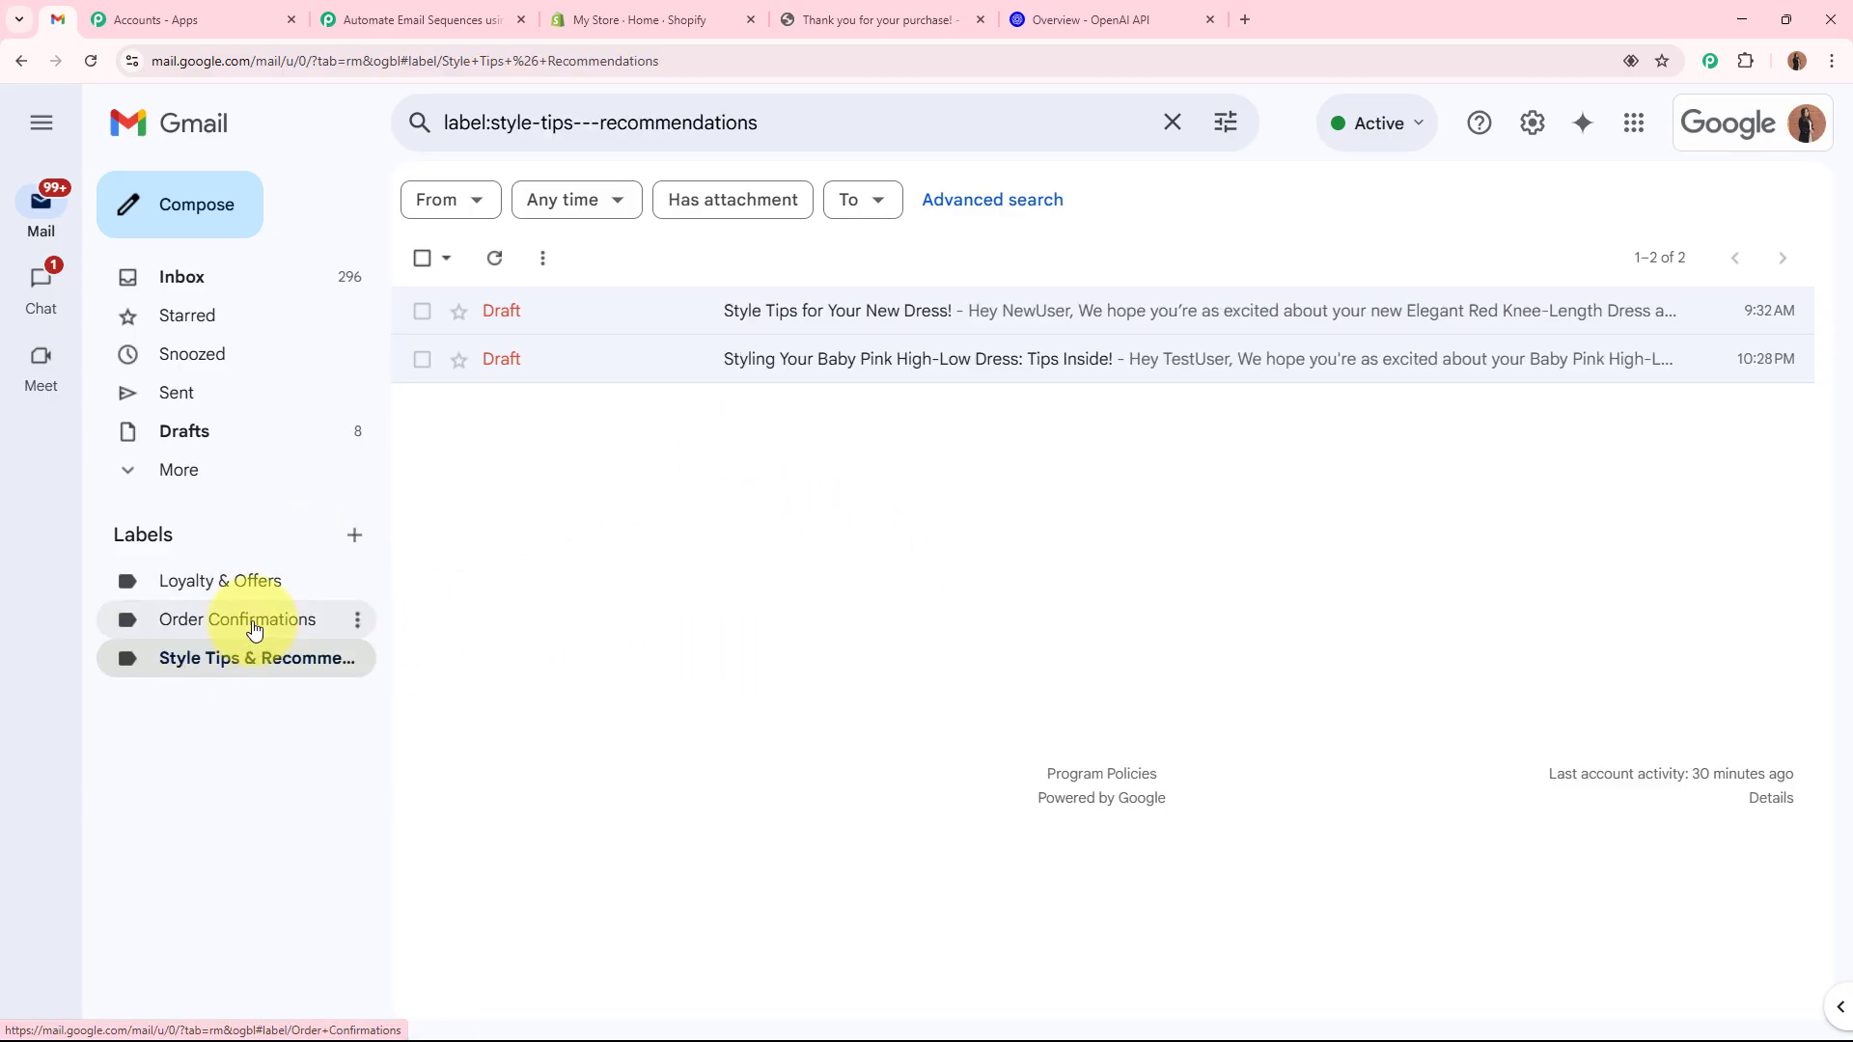
left_click(239, 585)
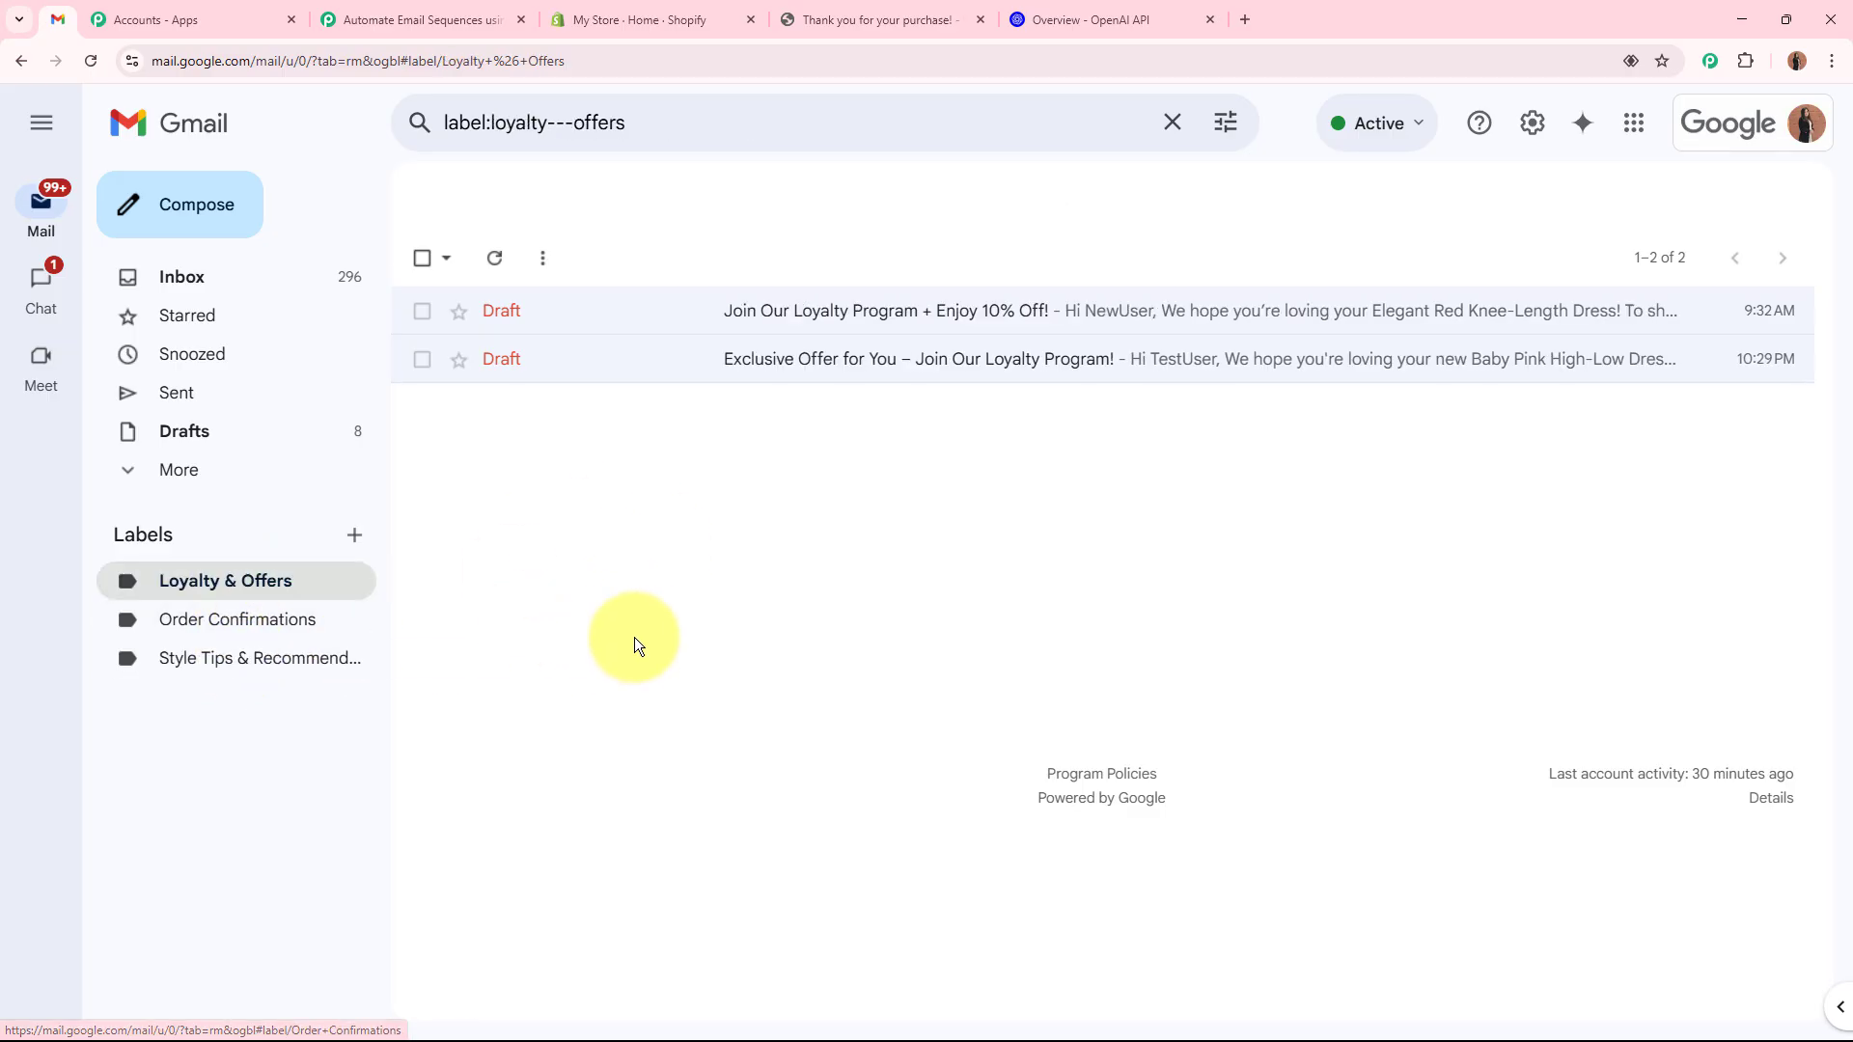
left_click(282, 637)
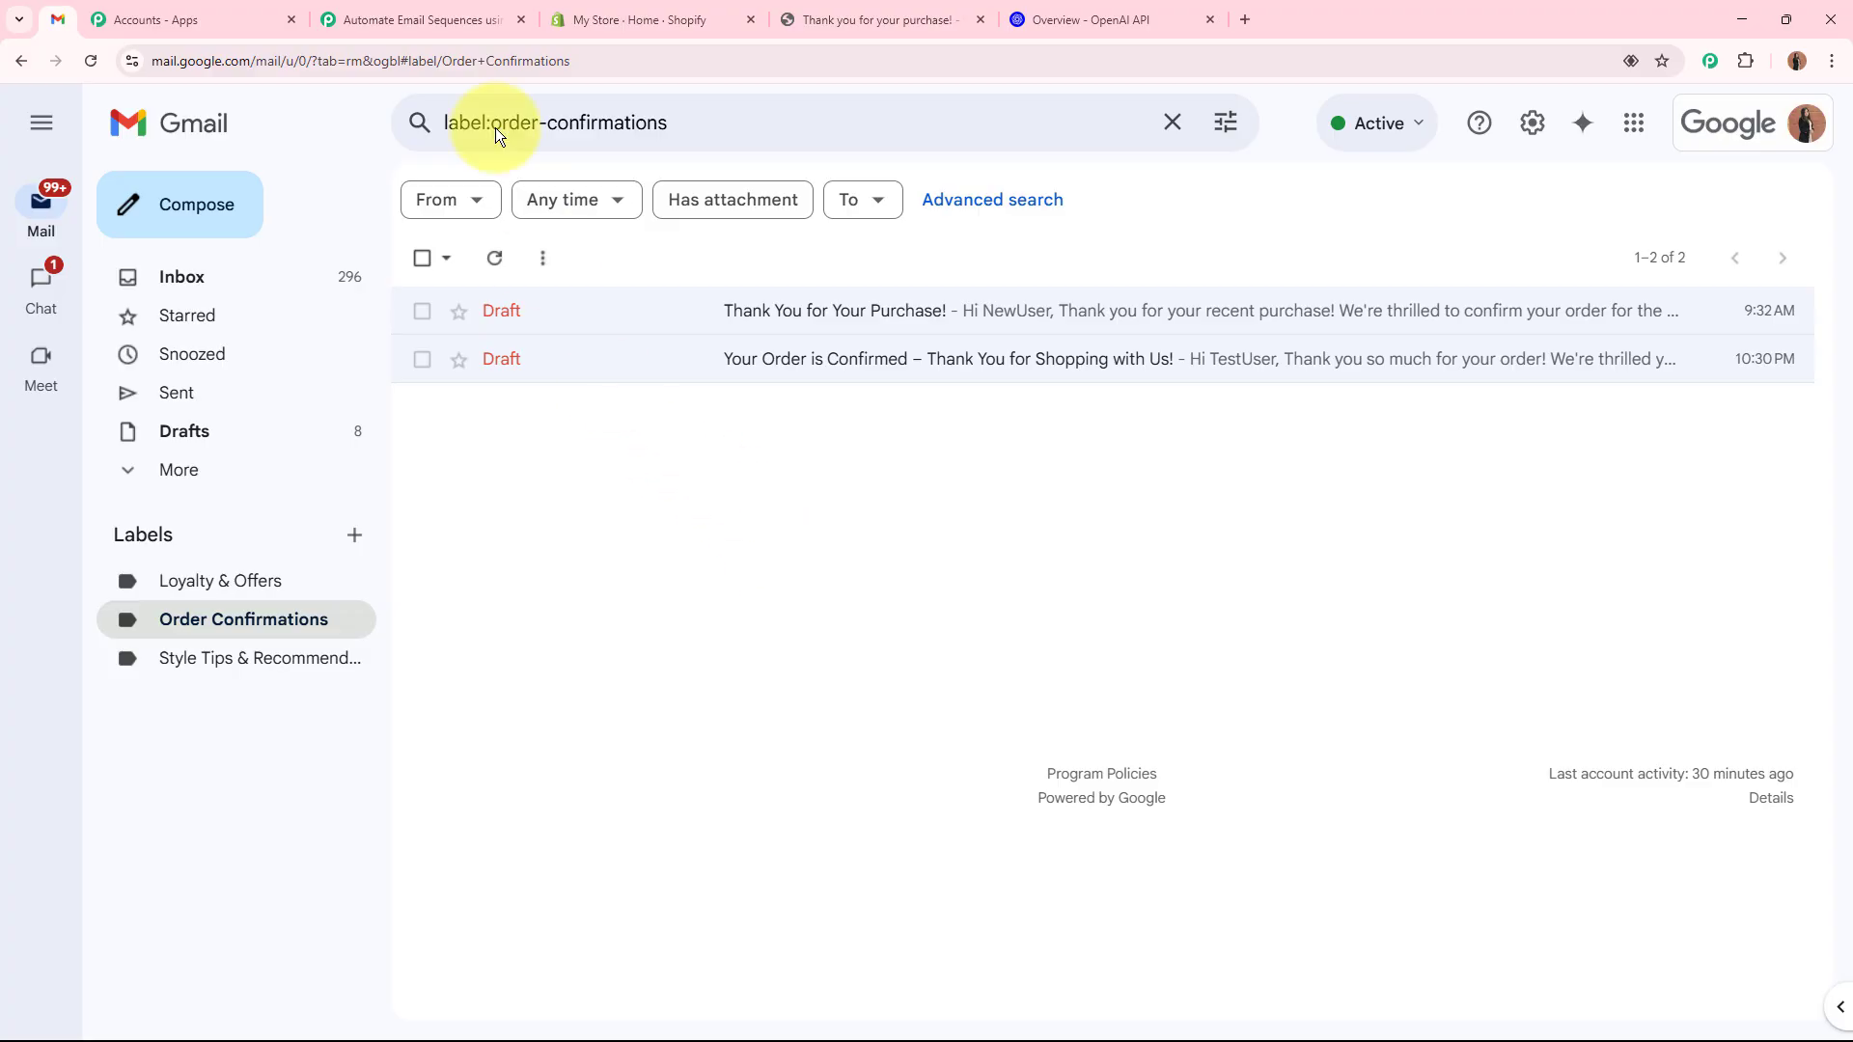
Return to Pabbly Connect, set the draft's Label IDs to Order Confirmations, then save and send a test request.
left_click(438, 20)
left_click(572, 457)
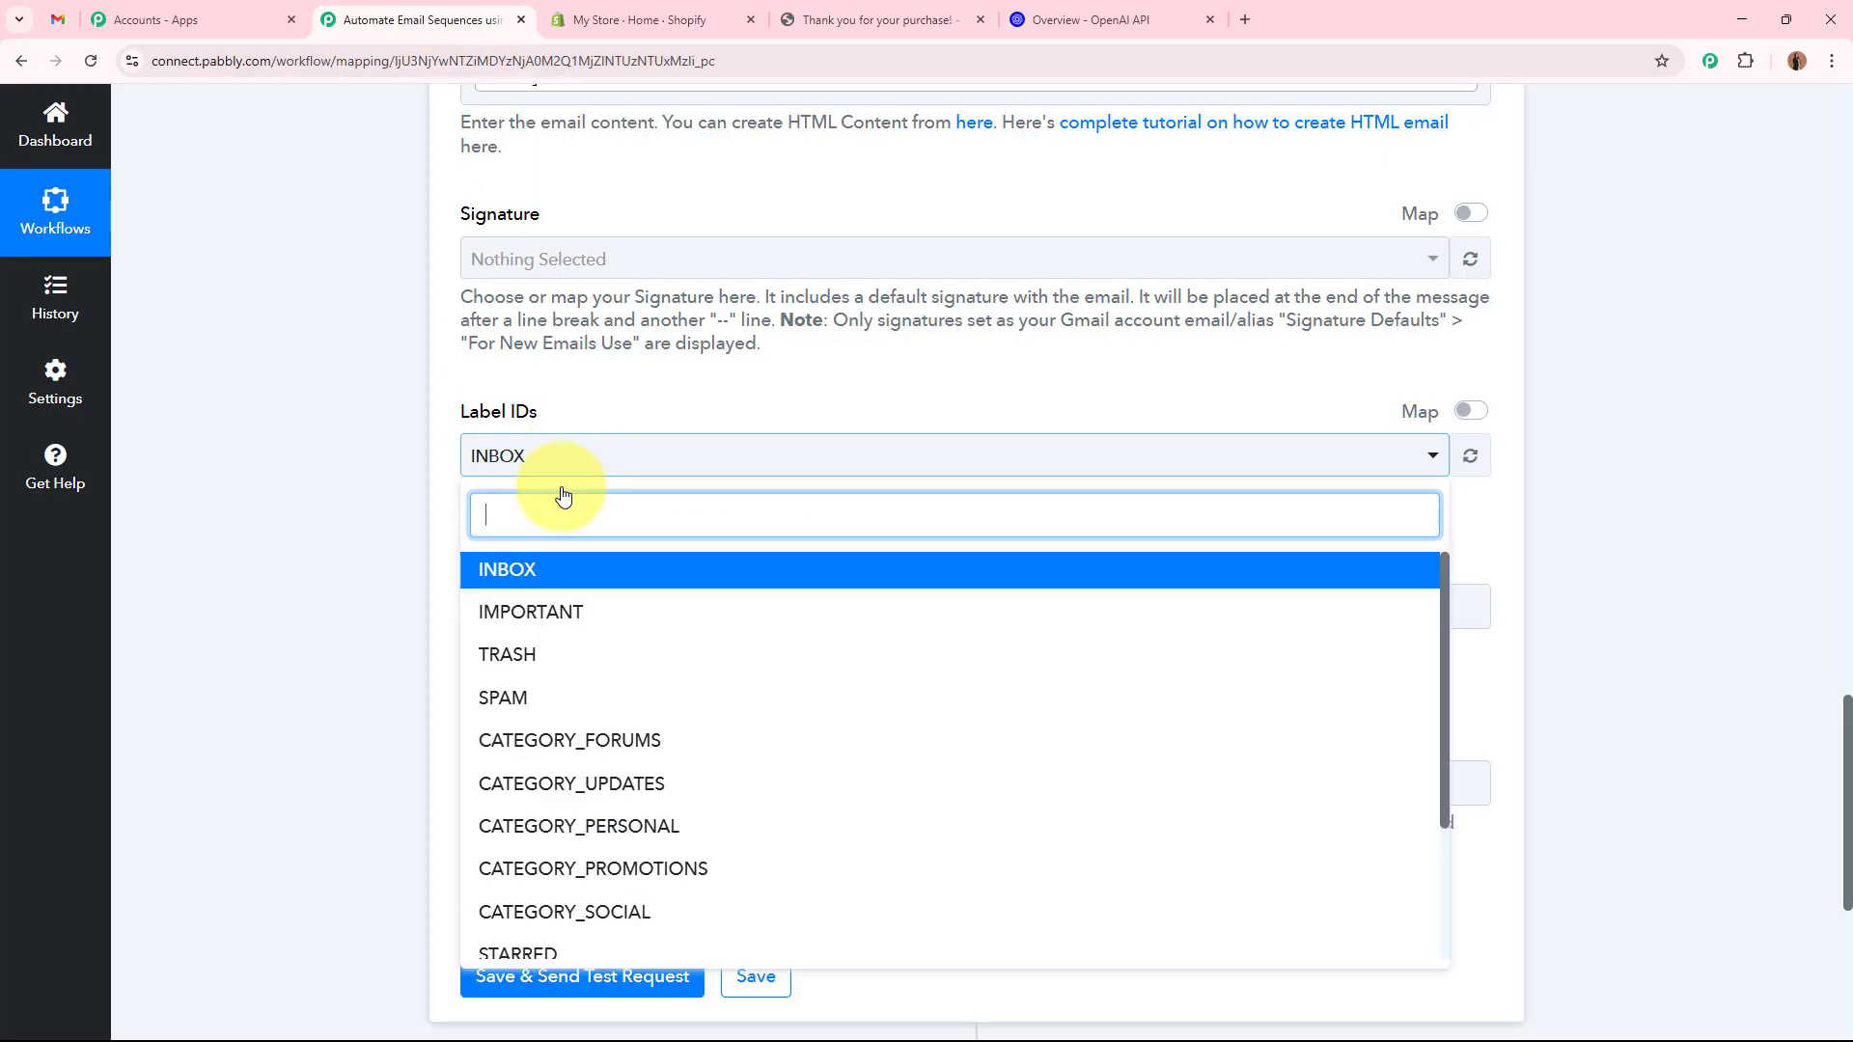
scroll(704, 872, "down", 2)
left_click(496, 935)
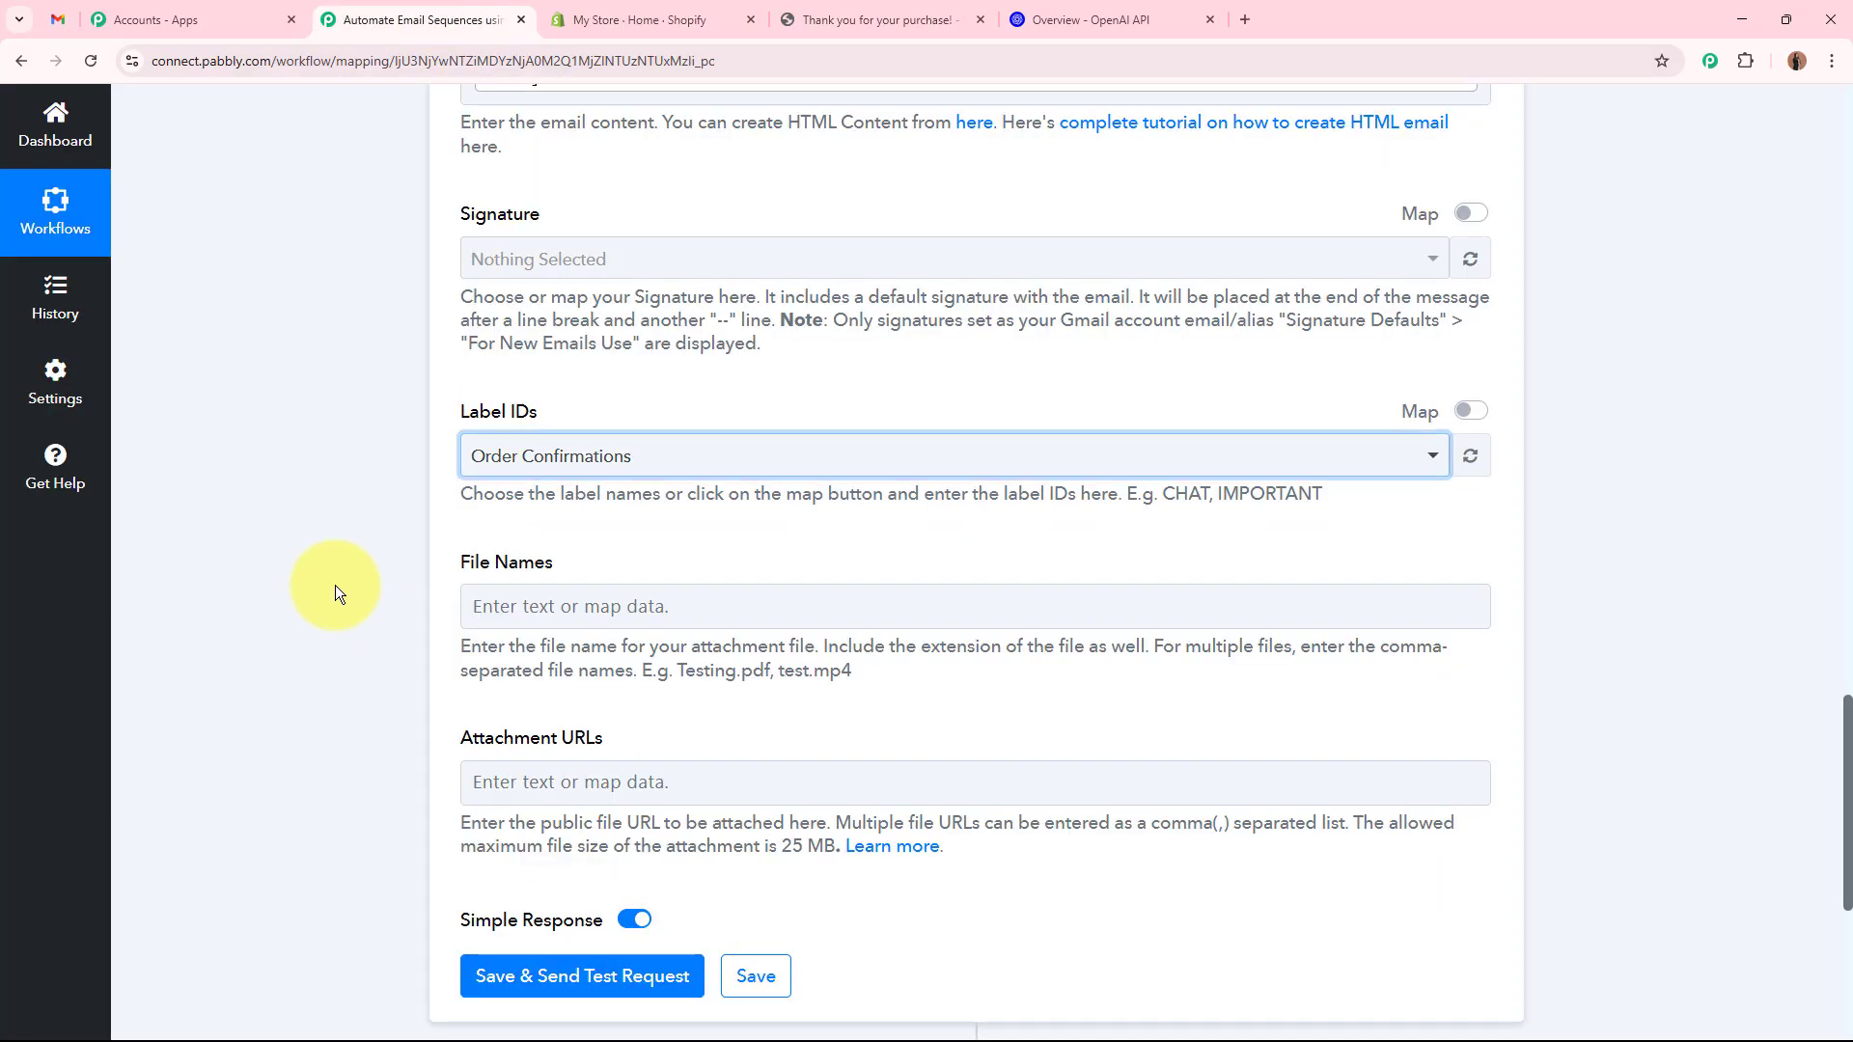
left_click(334, 584)
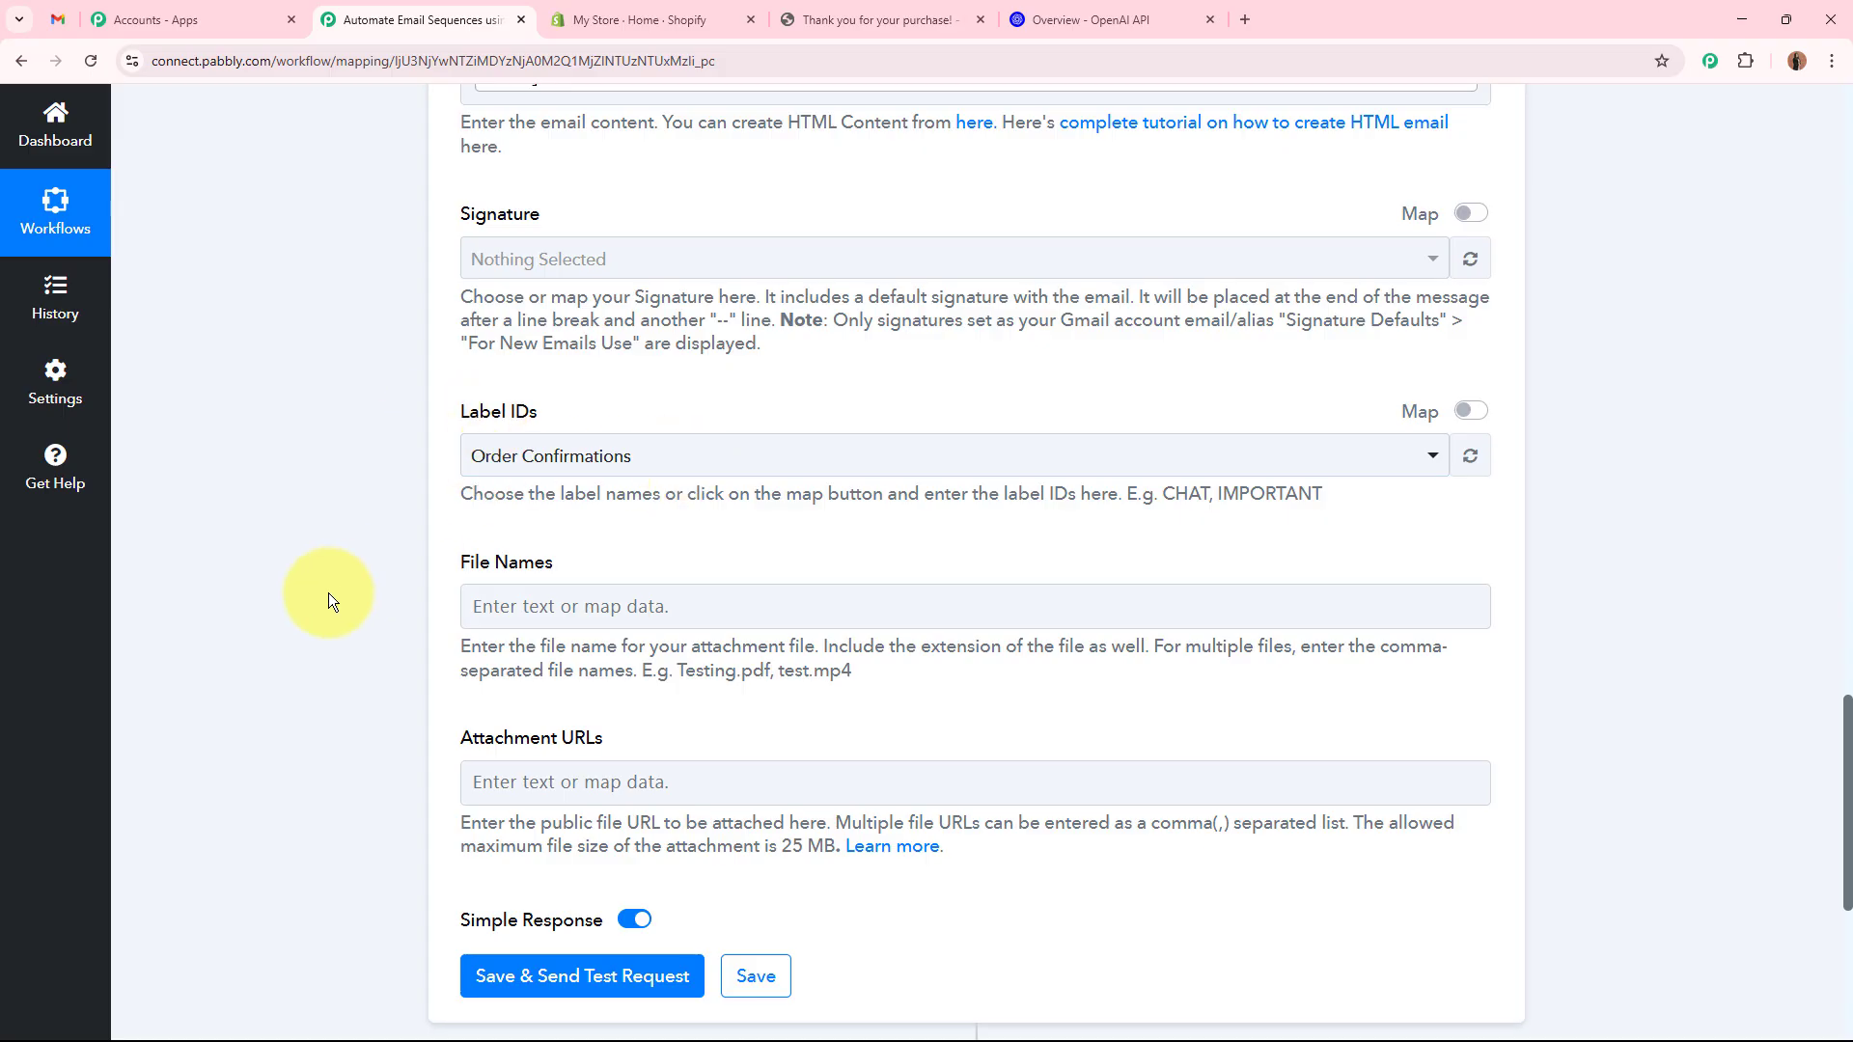
scroll(326, 592, "down", 6)
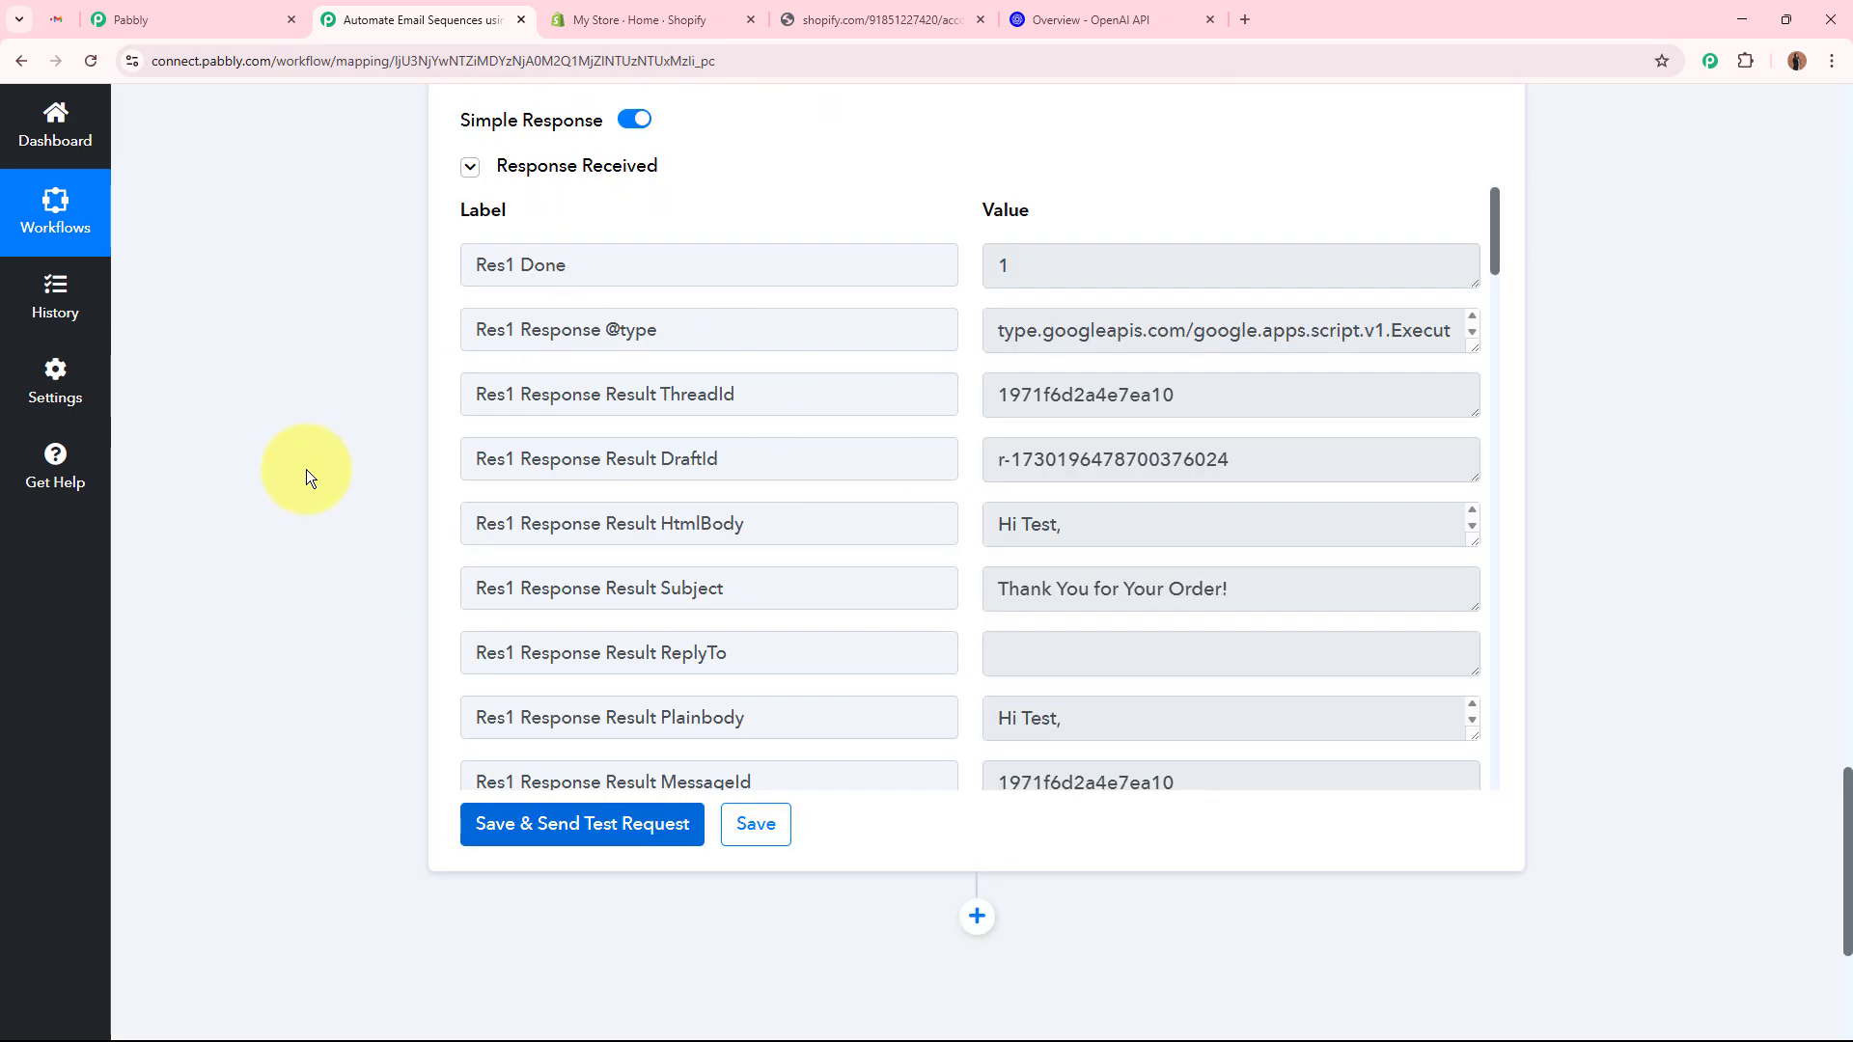
Open the new "Thank You for Your Order!" draft in Gmail and compare its recipient with the Shopify order's contact email.
left_click(58, 19)
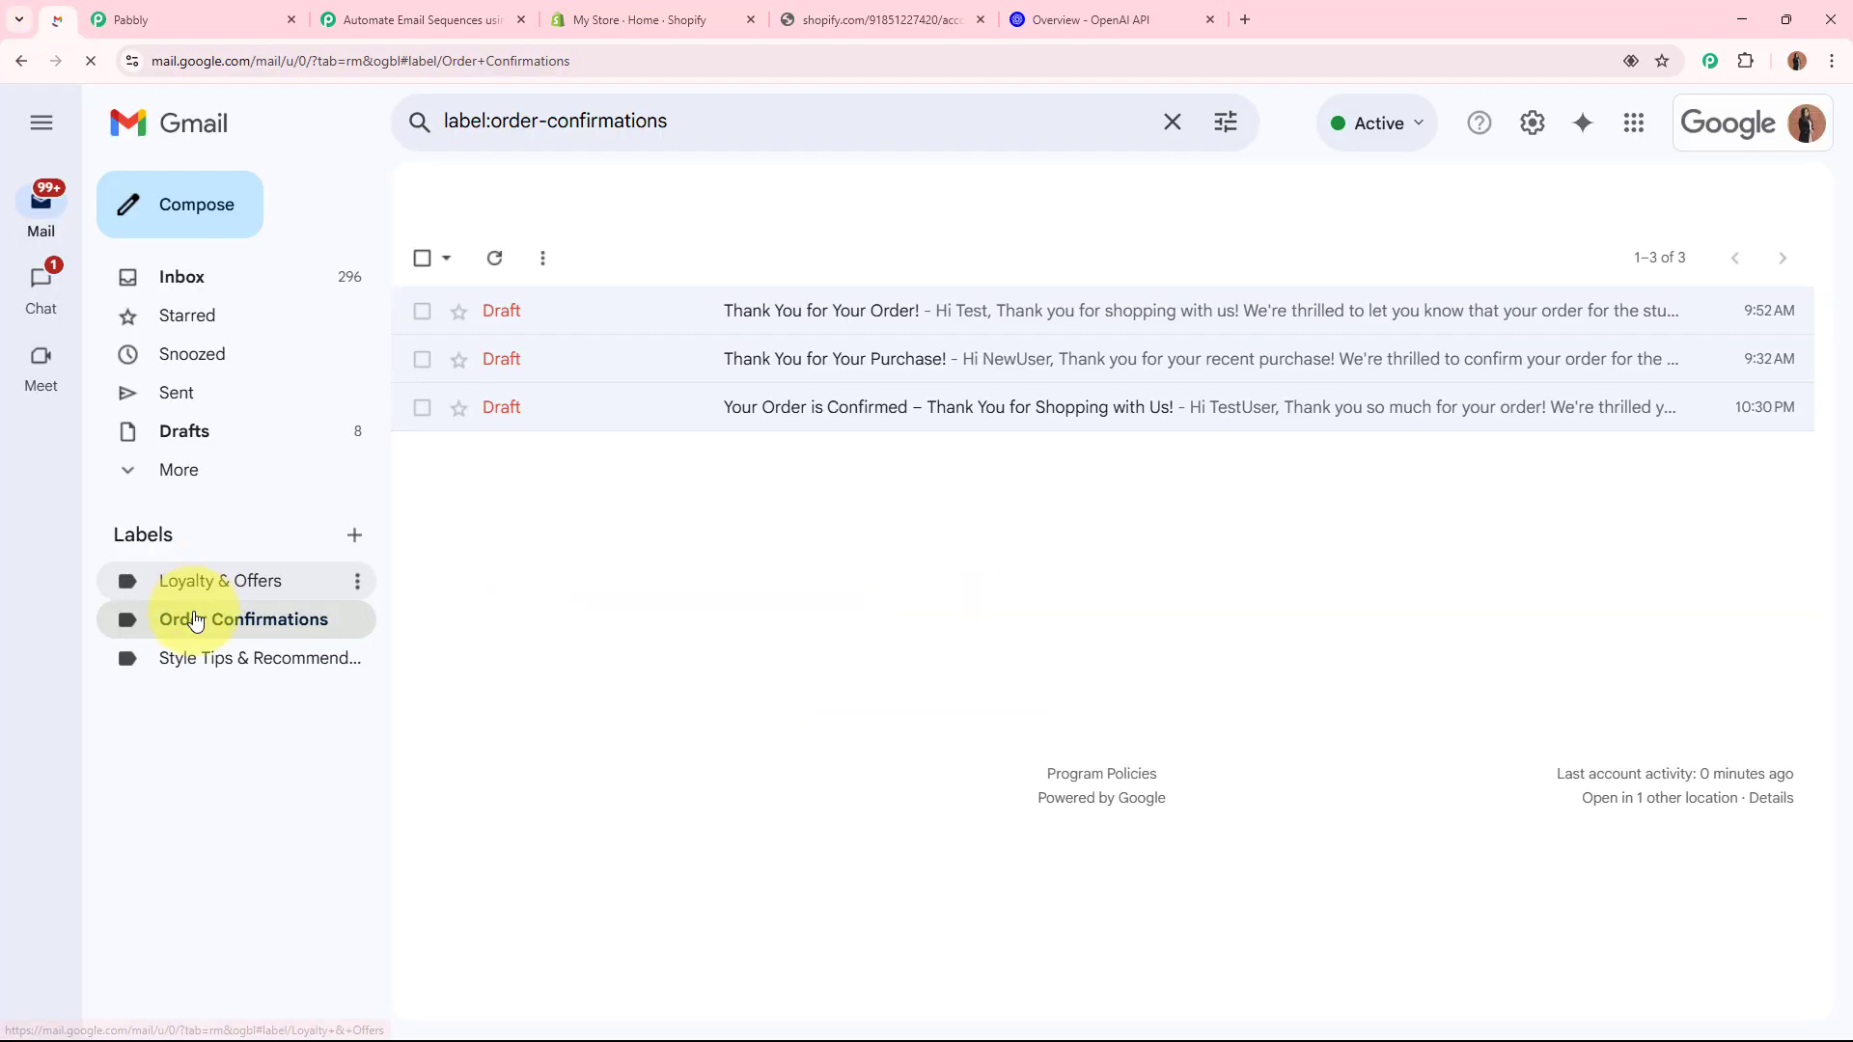
left_click(834, 320)
left_click(1731, 380)
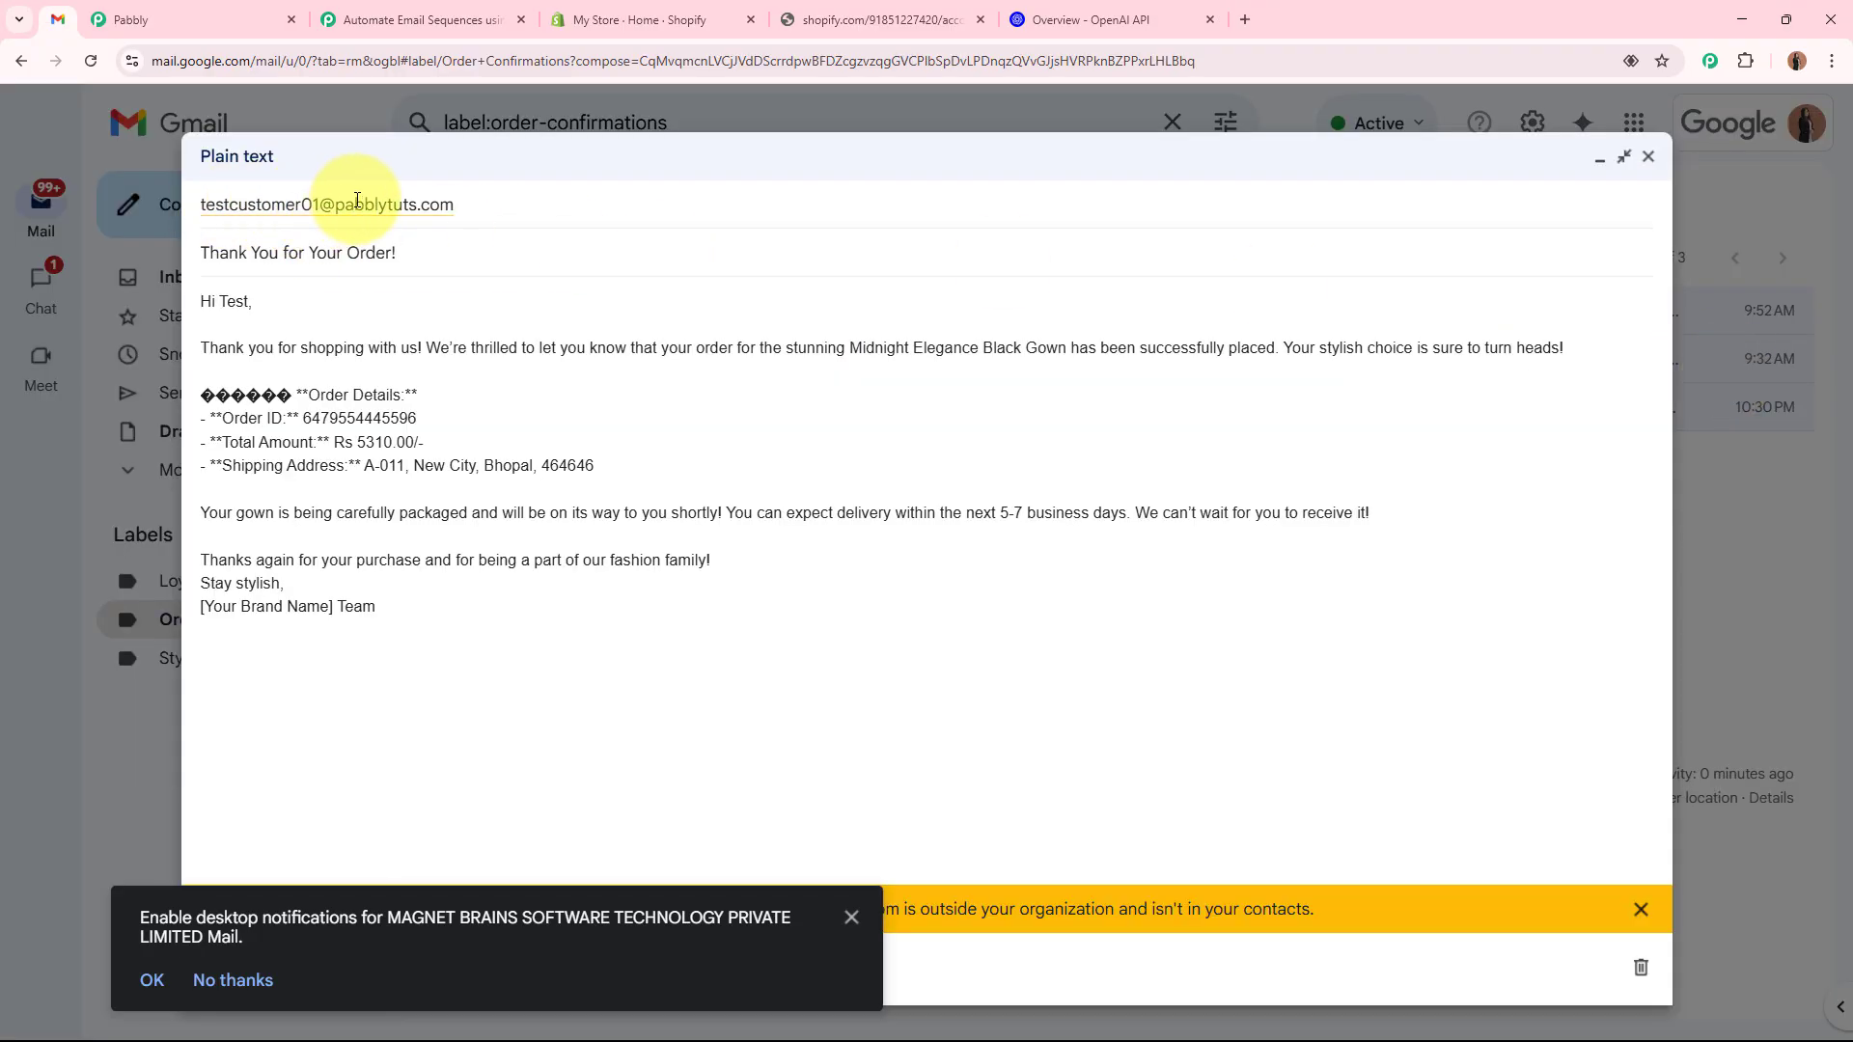
left_click(889, 7)
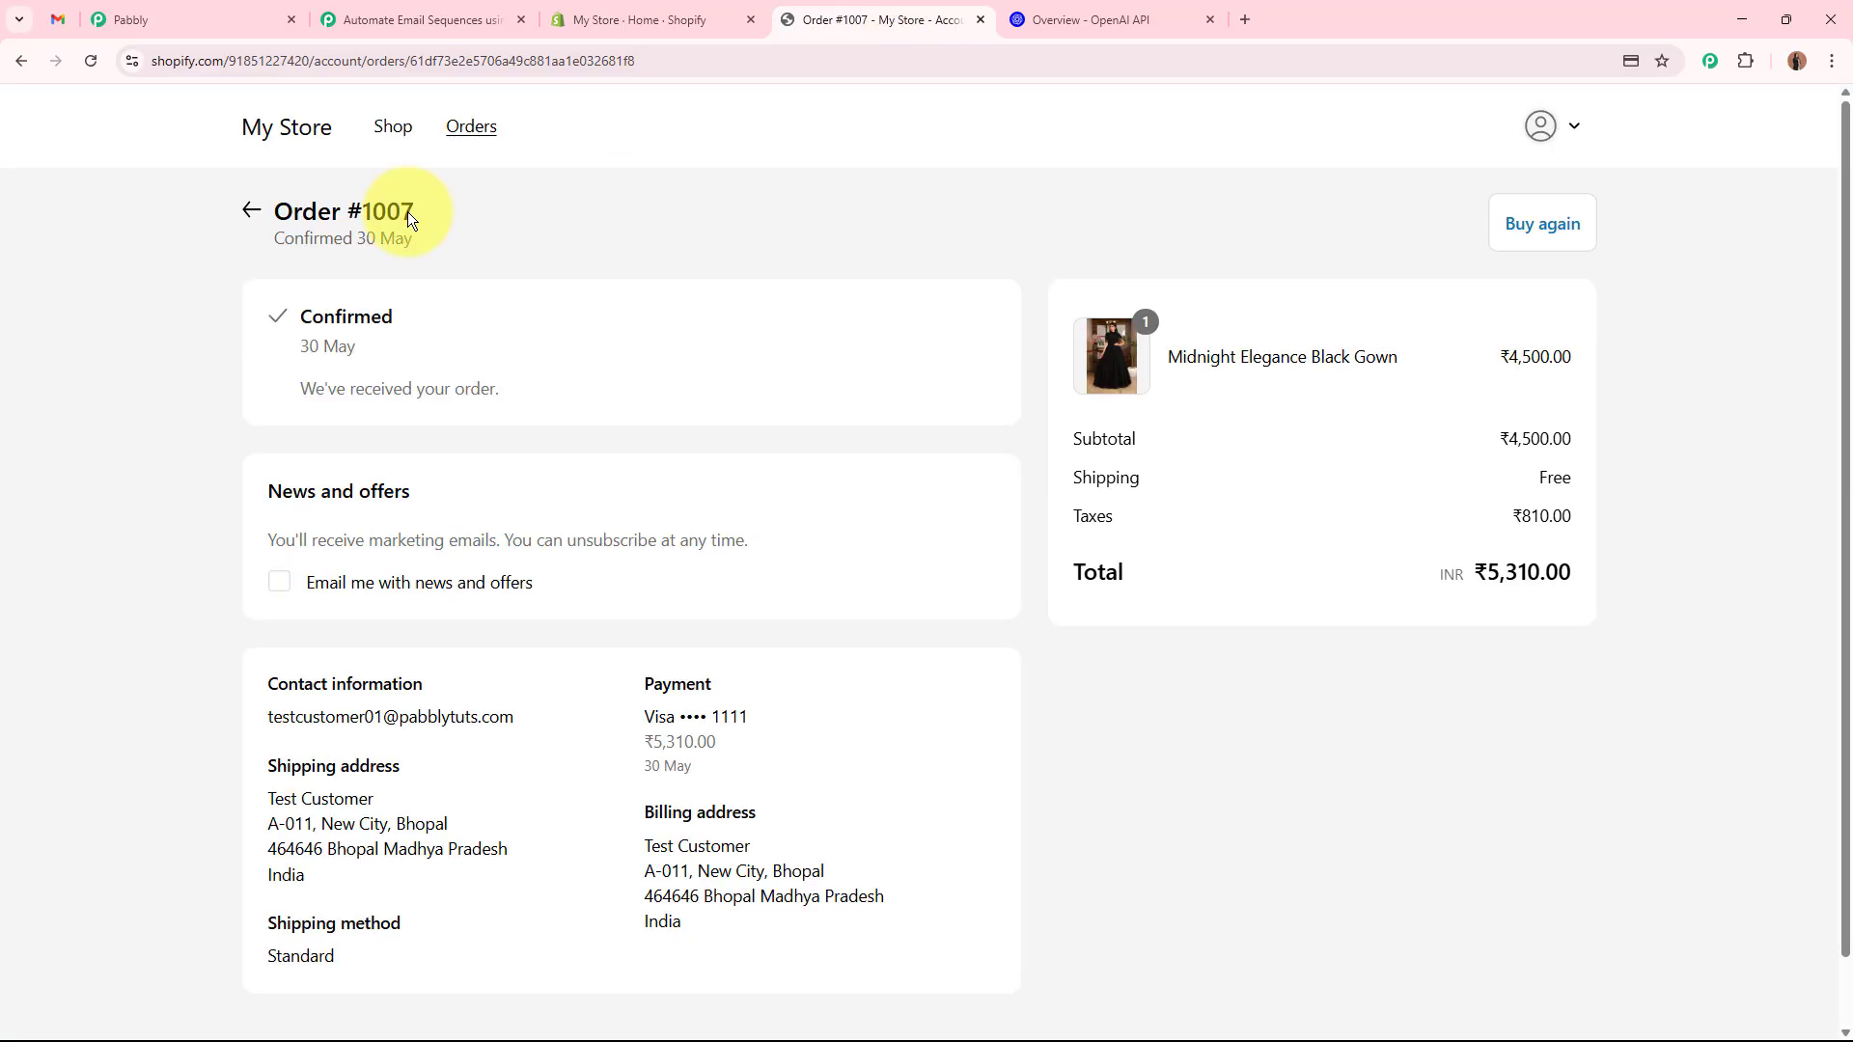
left_click_drag(263, 715, 586, 719)
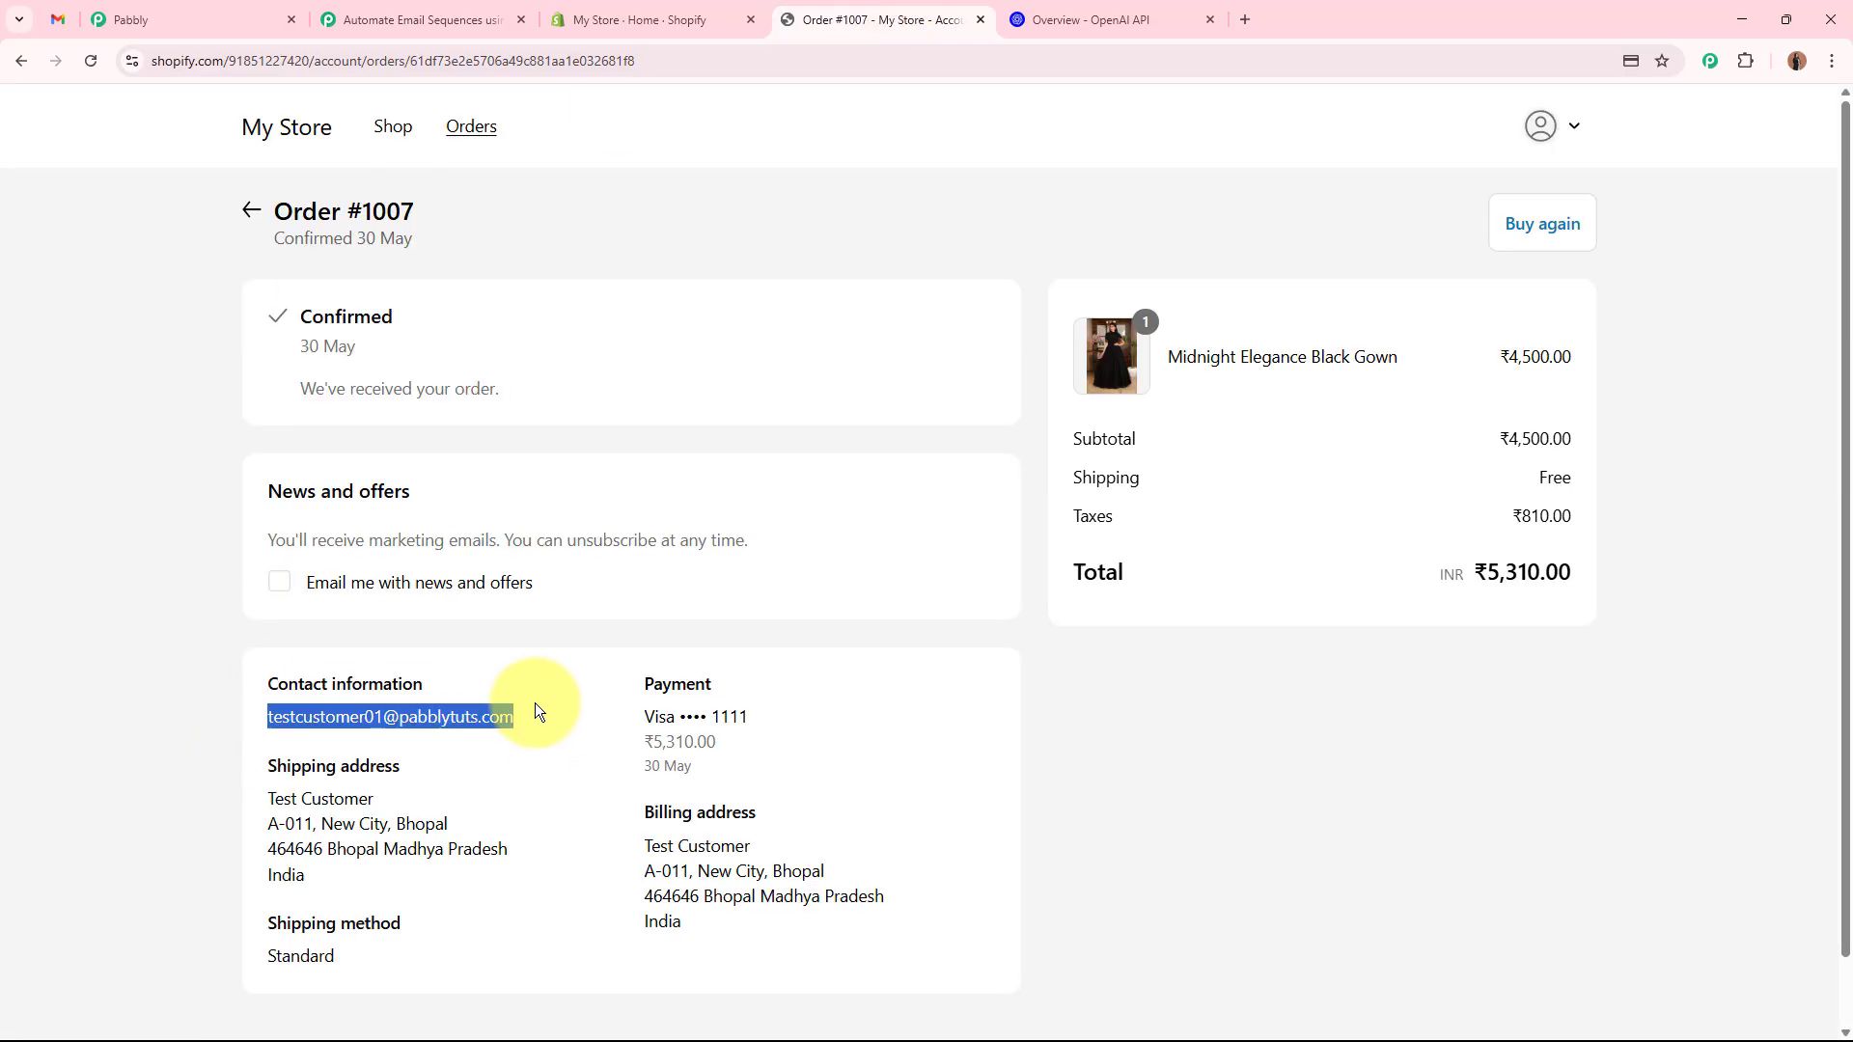
left_click(240, 319)
Return to Gmail, review the draft's subject and body, then minimise the draft and dismiss the desktop notifications prompt.
left_click(58, 19)
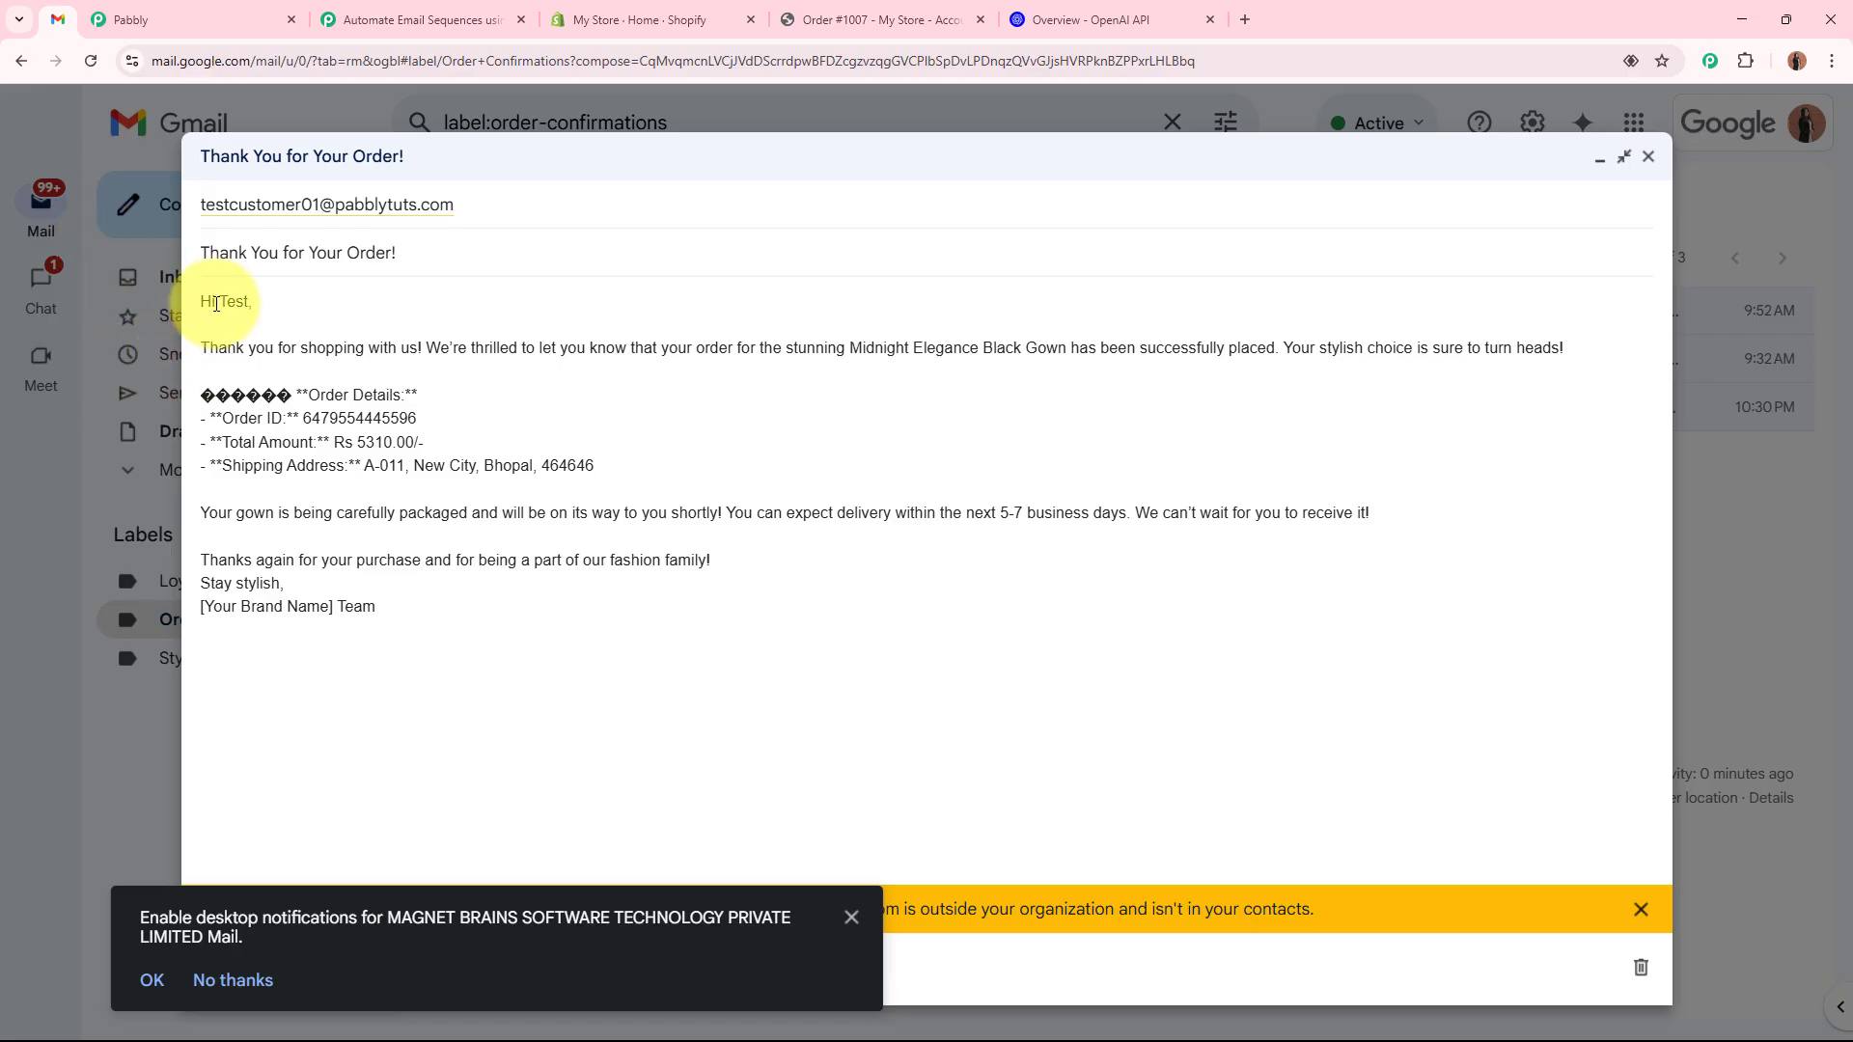
left_click_drag(209, 253, 366, 253)
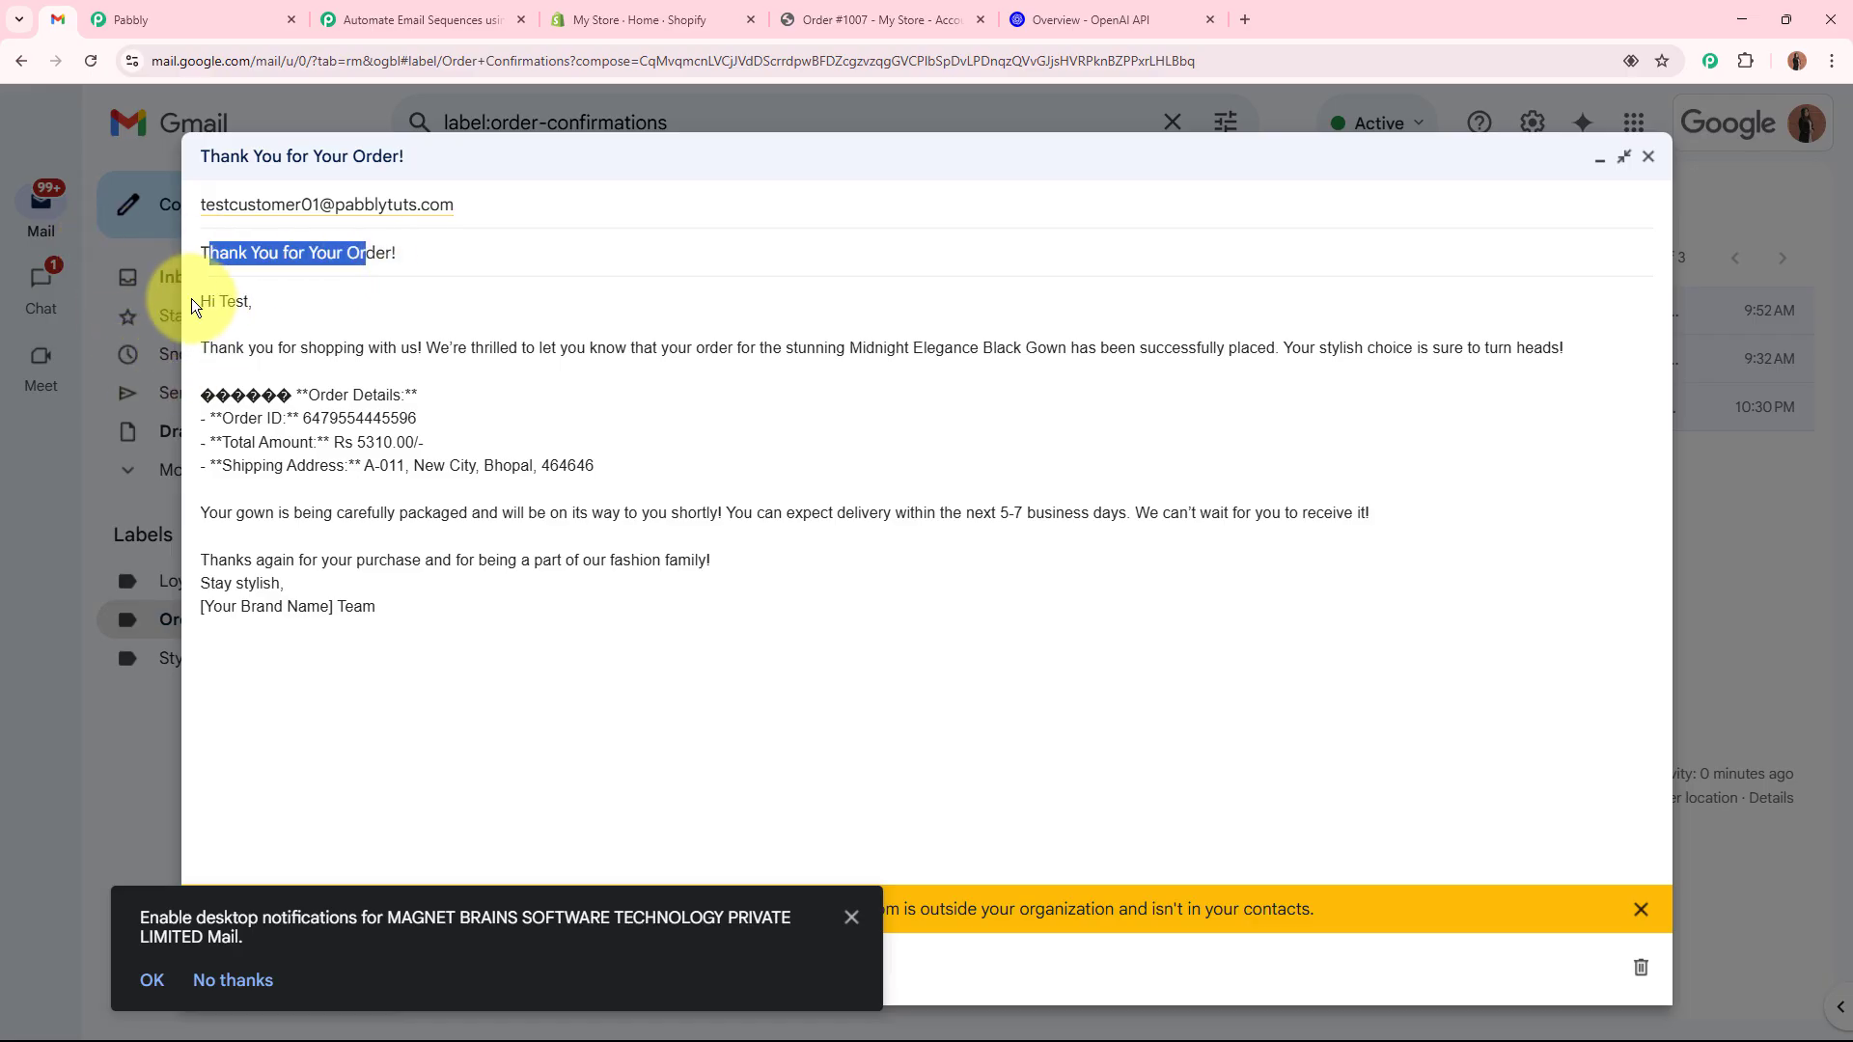
left_click_drag(192, 300, 396, 594)
left_click(400, 610)
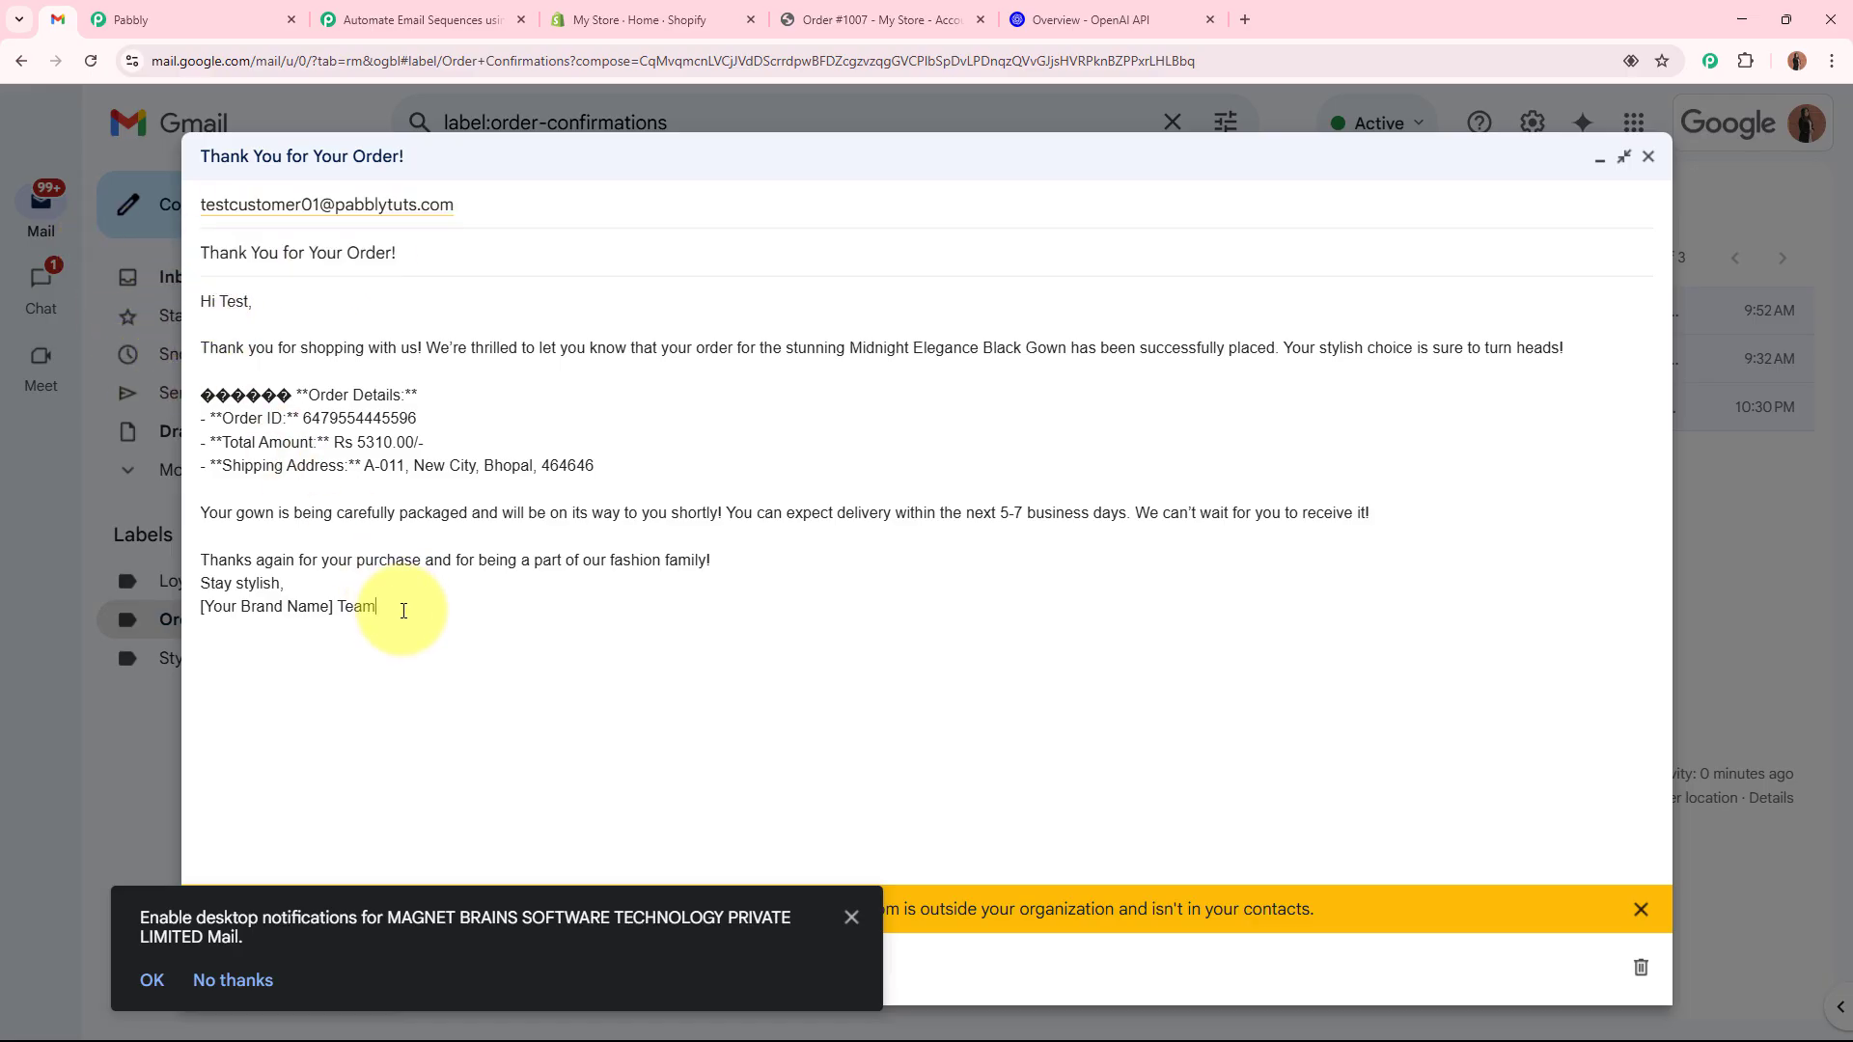
left_click(1598, 162)
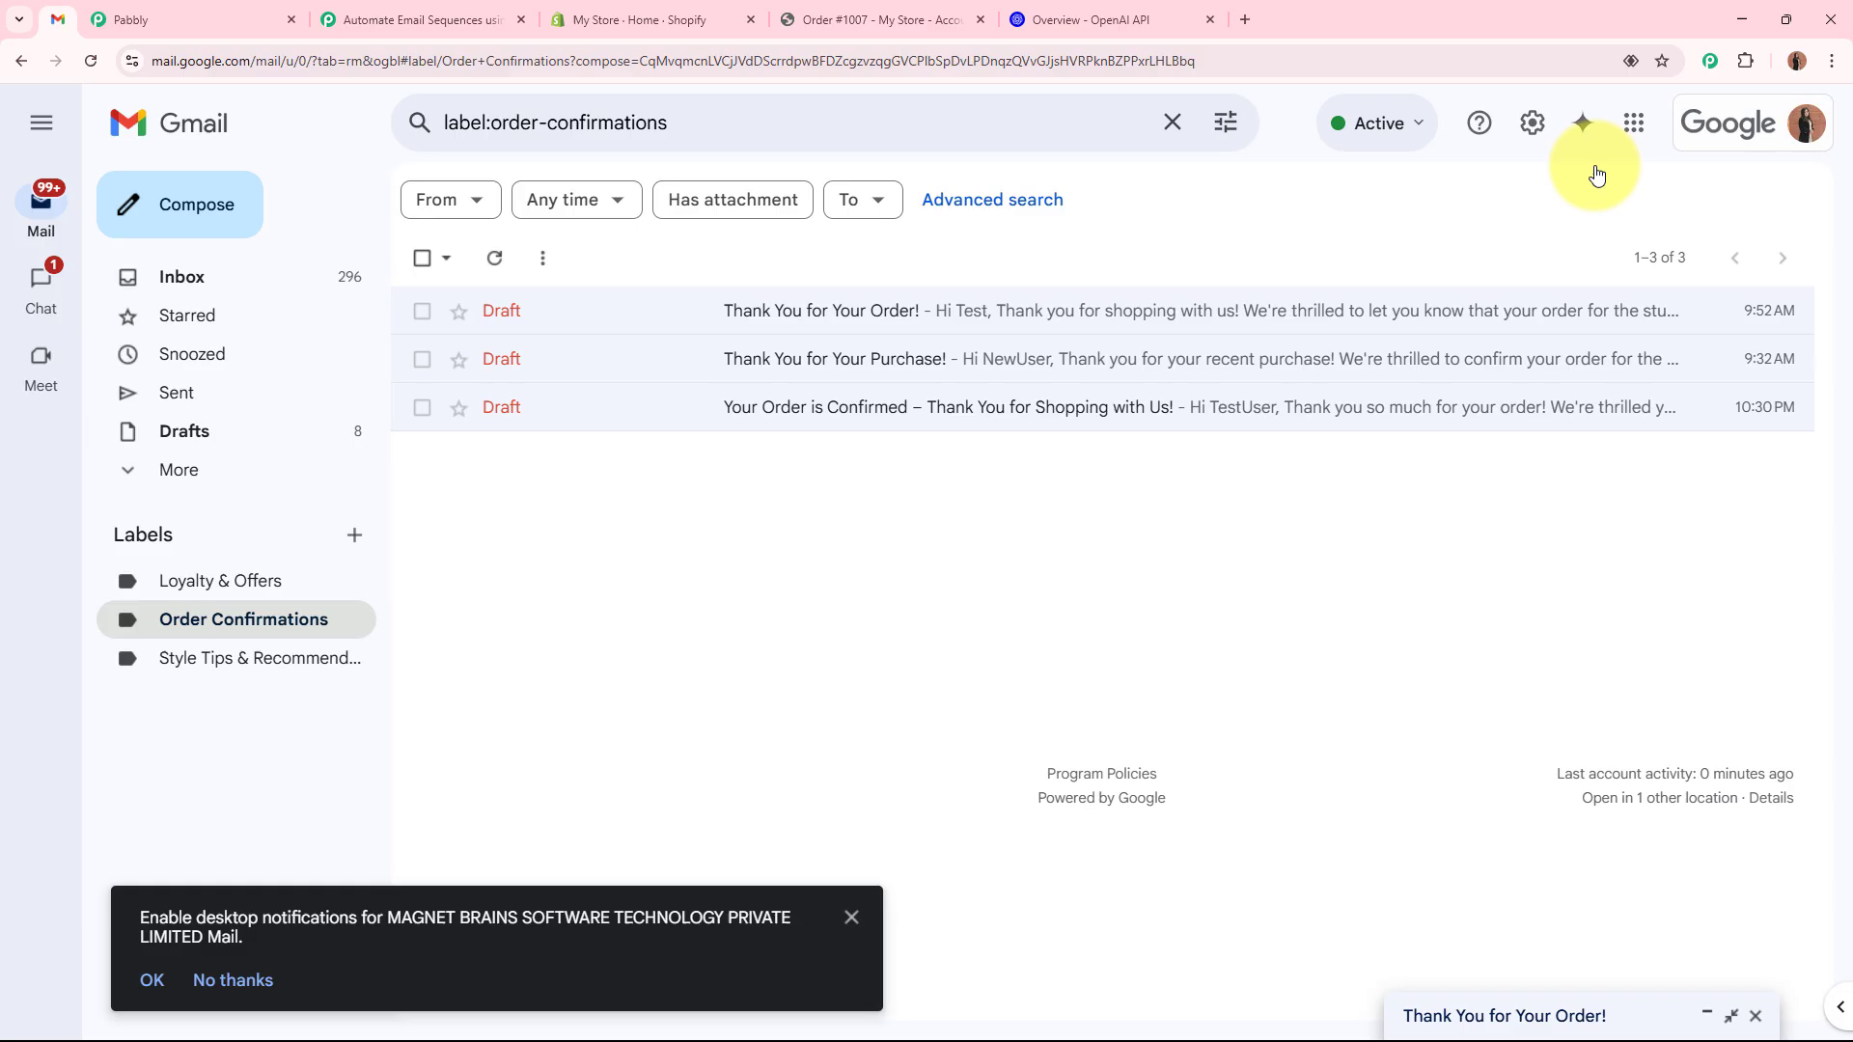
left_click(851, 921)
Return to Pabbly Connect, collapse the Gmail Create Draft step and rename it to Order Confirmations.
left_click(501, 21)
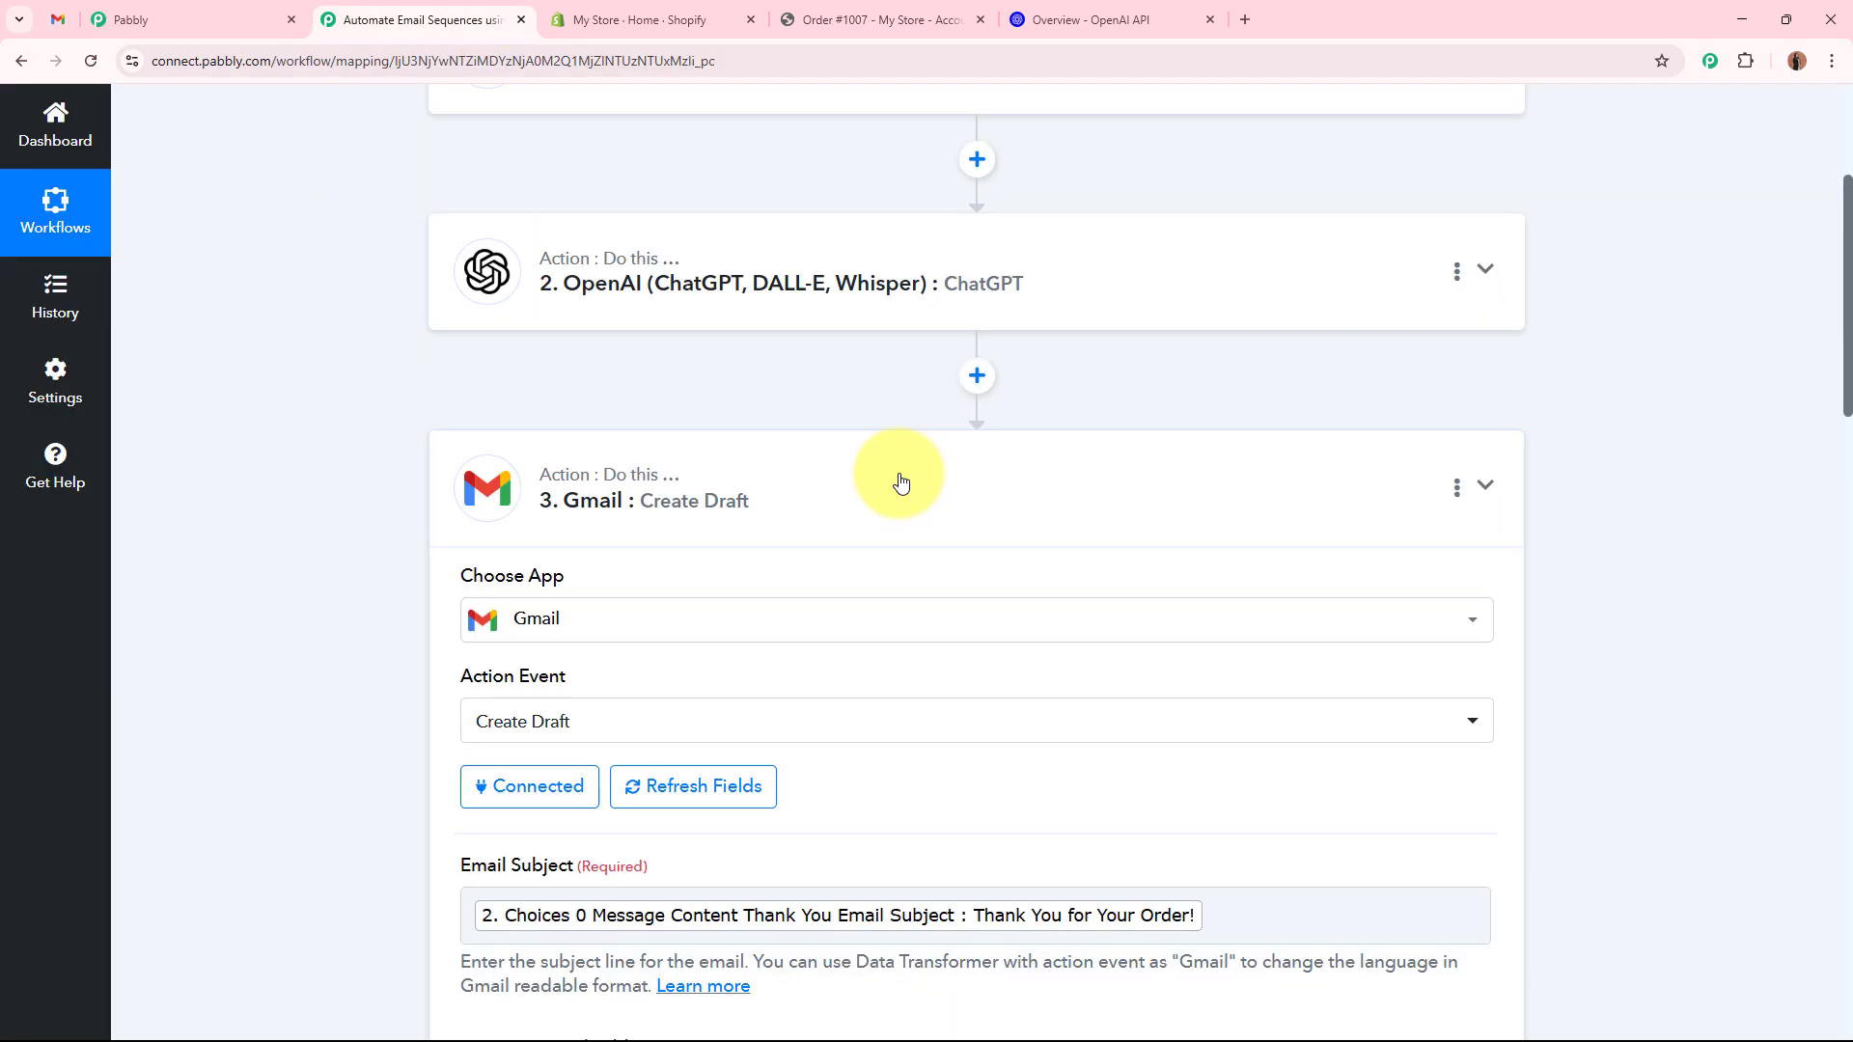
left_click(901, 476)
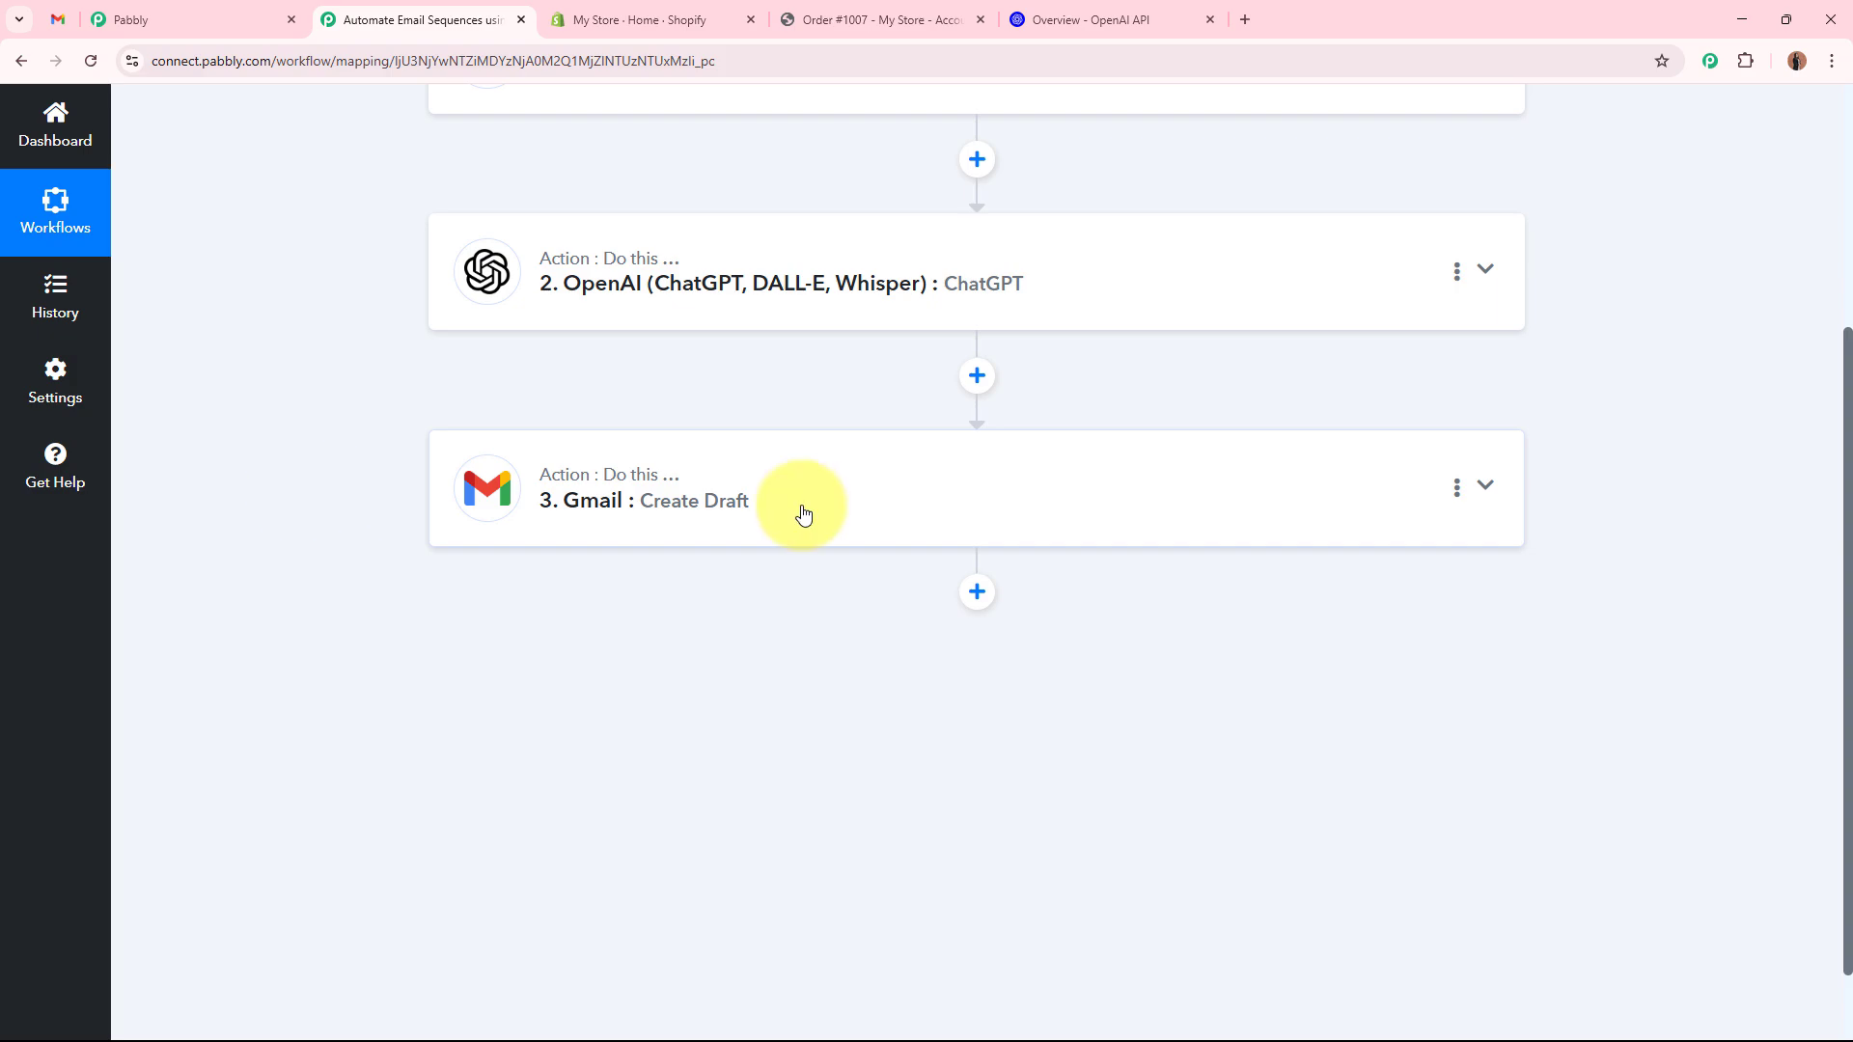
left_click(59, 19)
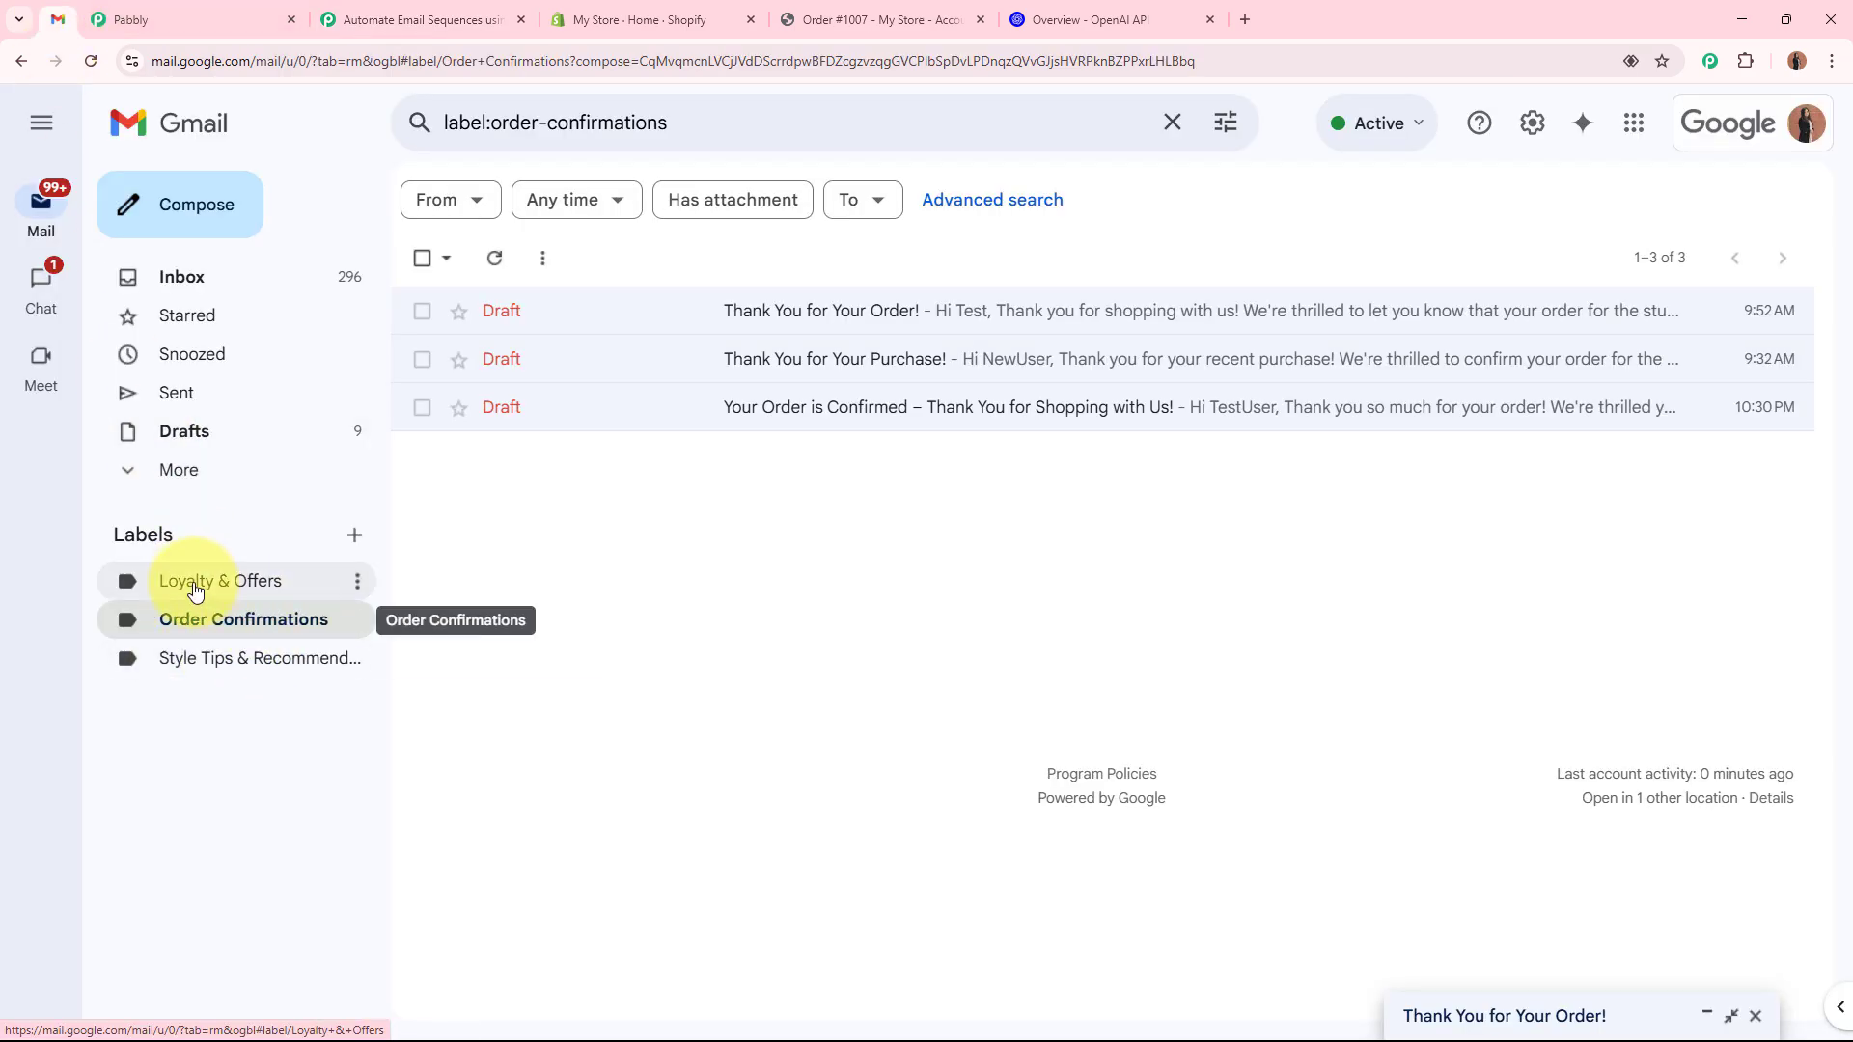
left_click(415, 19)
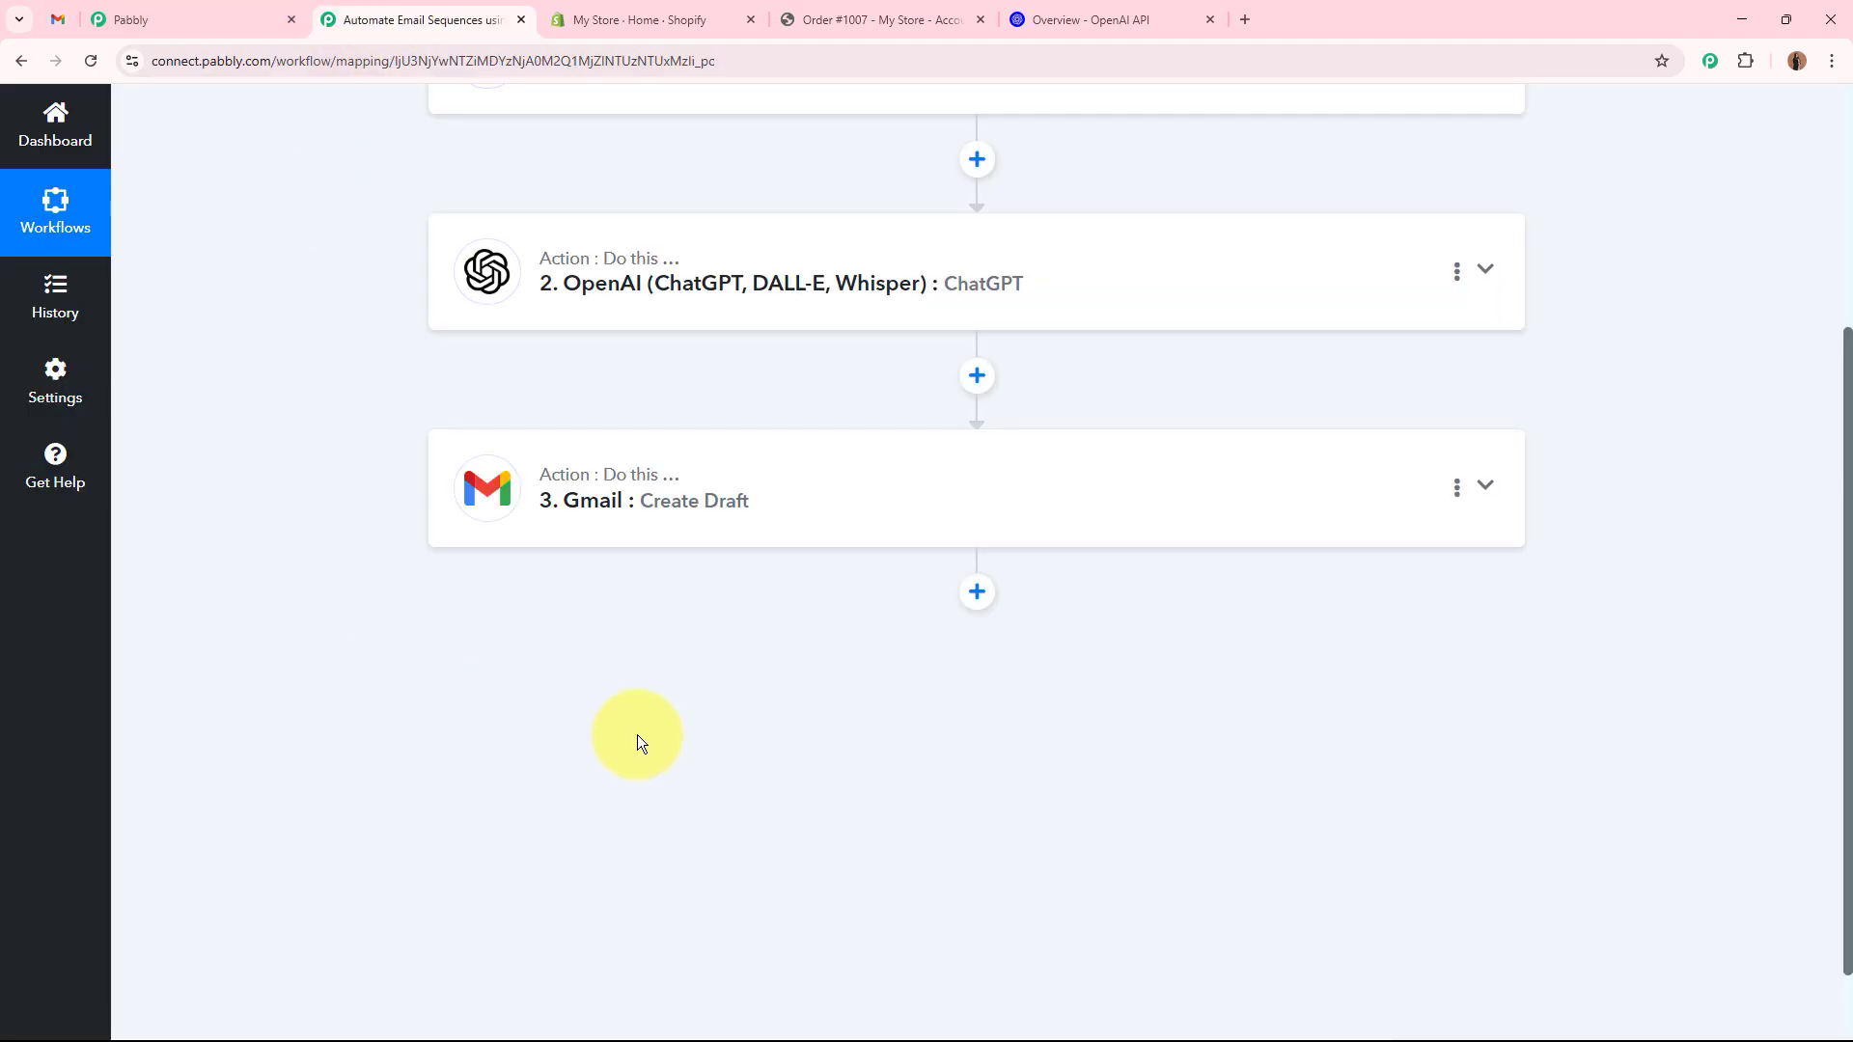
left_click(1459, 490)
left_click(1401, 568)
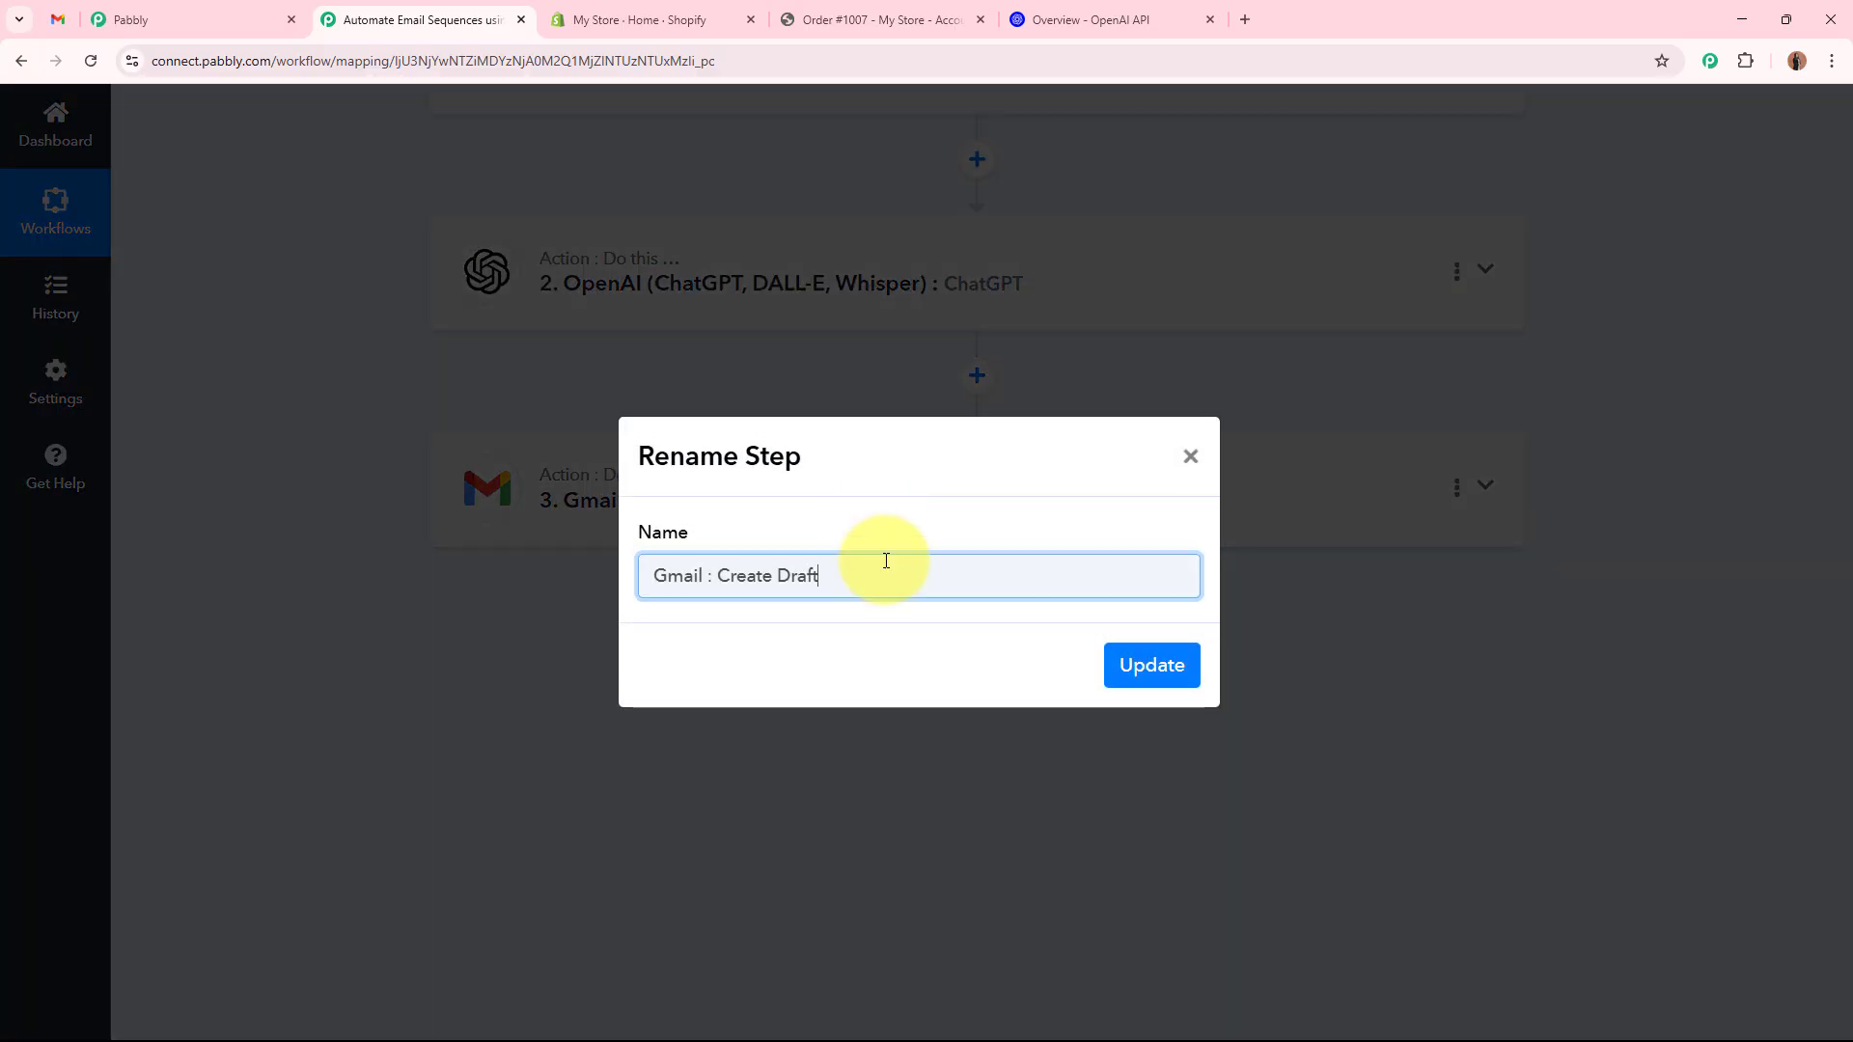
key("BackSpace")
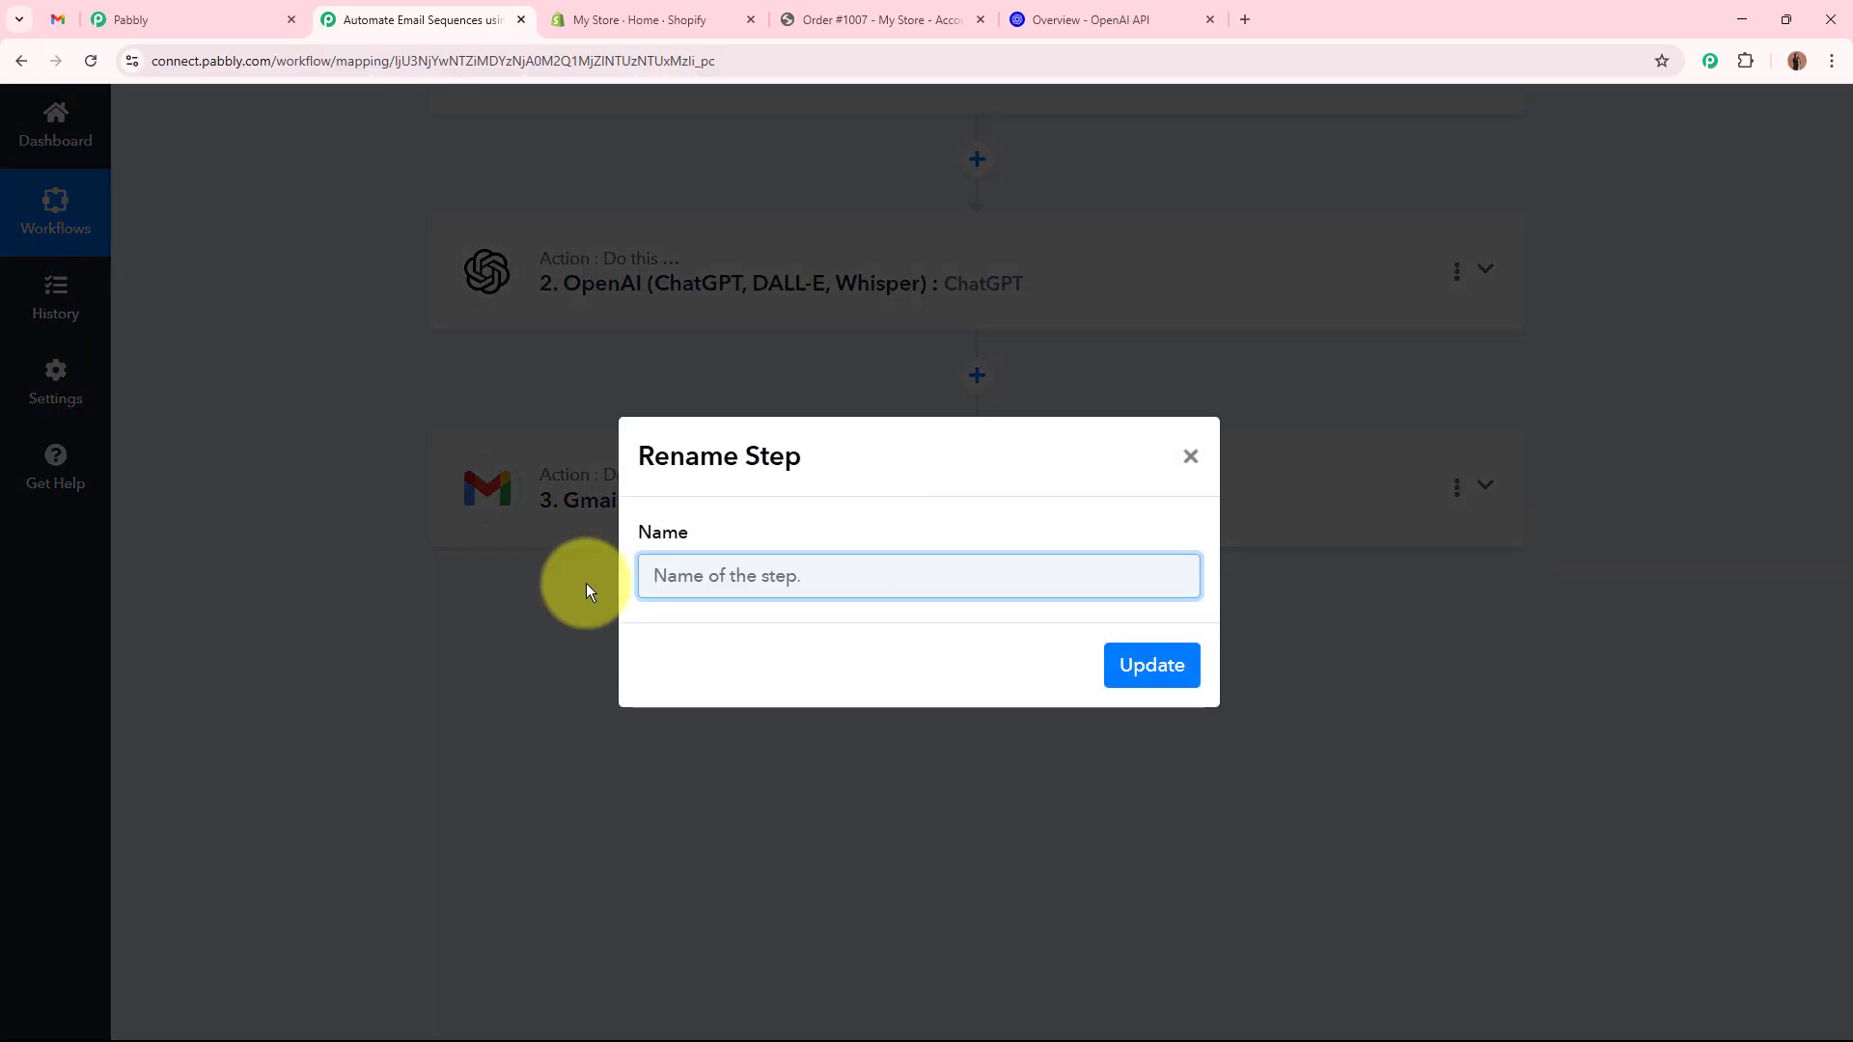
type("Order Confirmations")
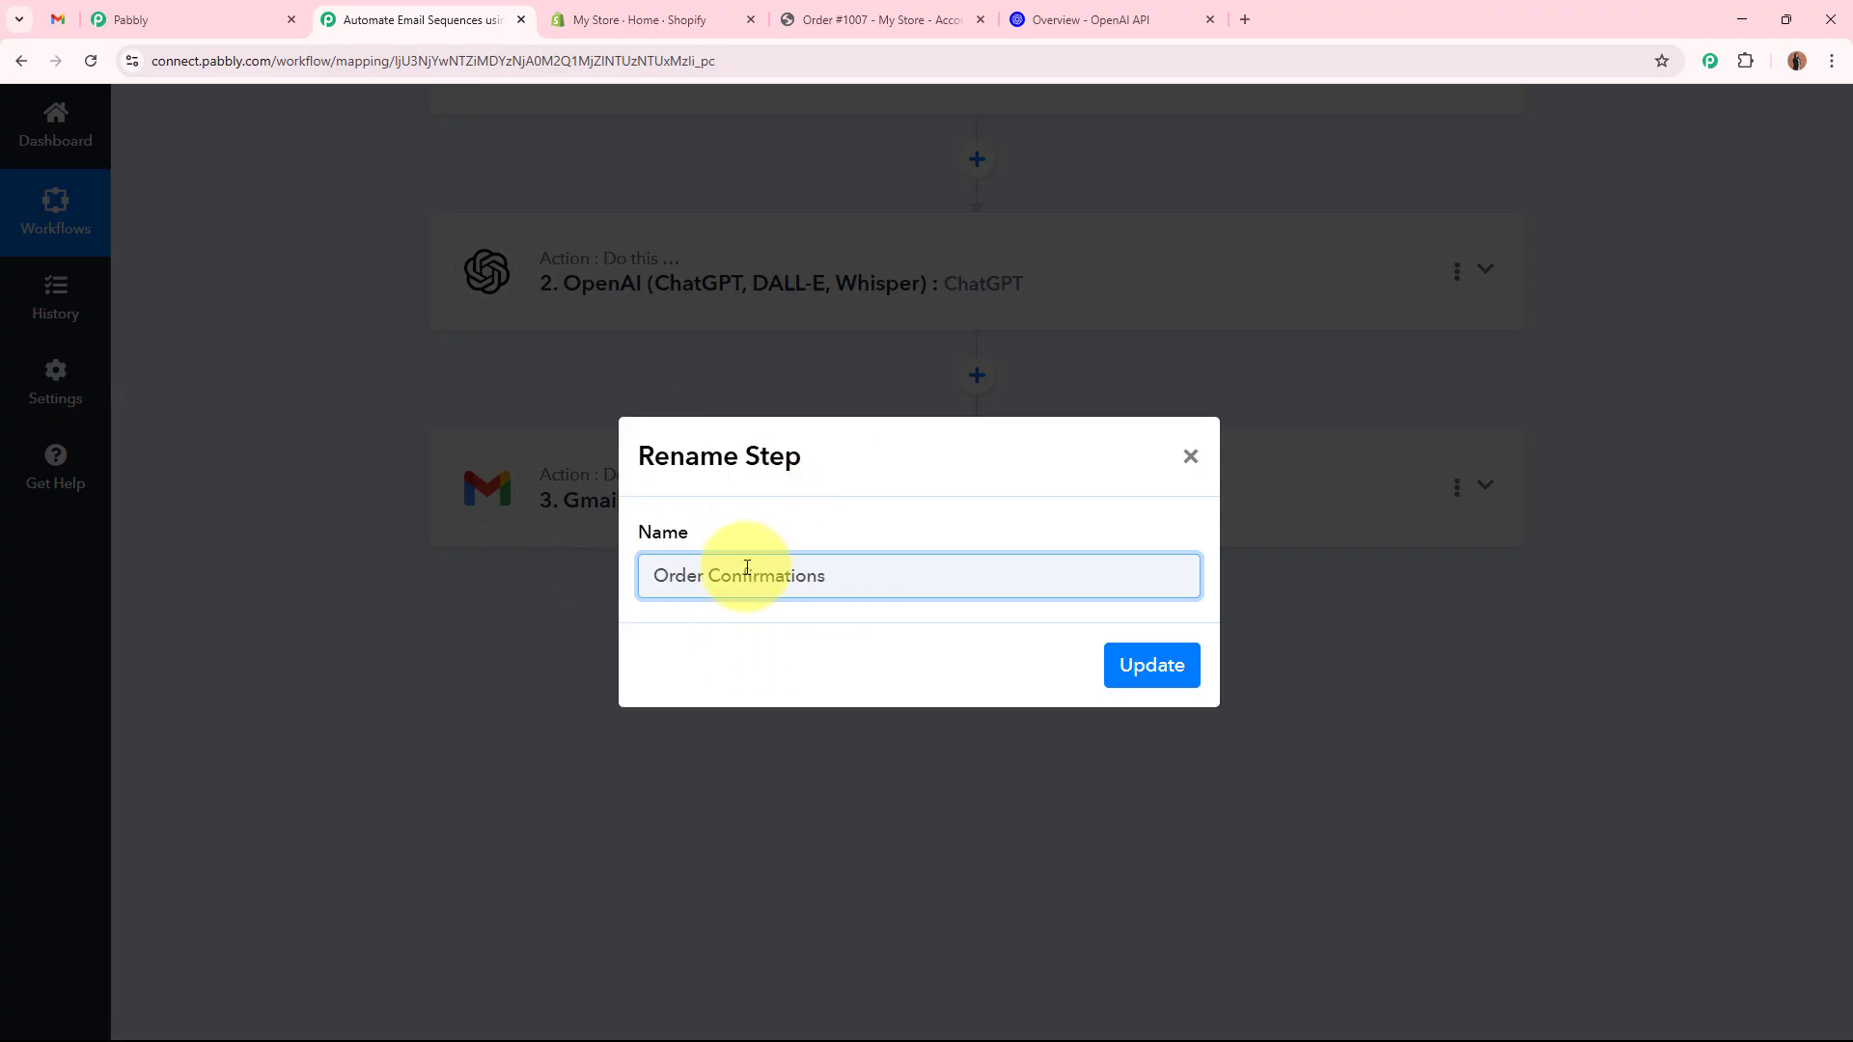
left_click(1144, 664)
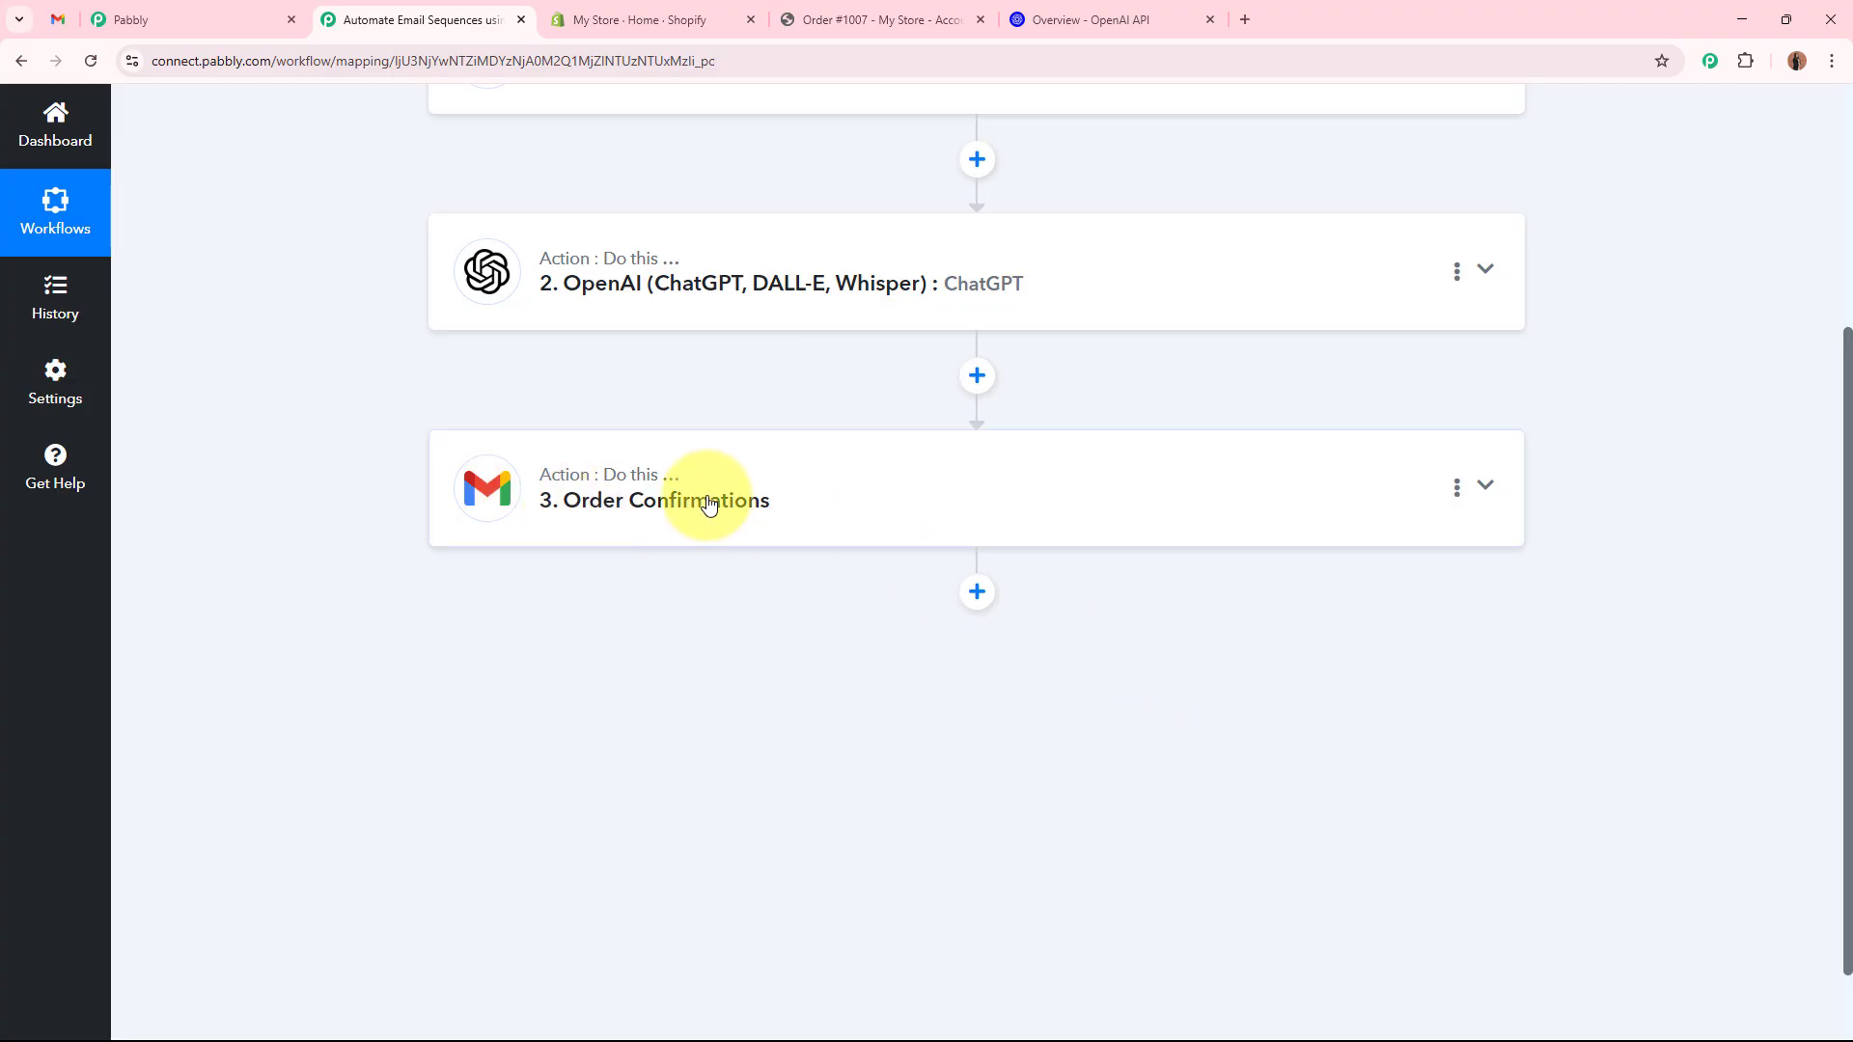
Switch to Gmail and check the drafts under the Style Tips & Recommendations label.
left_click(67, 25)
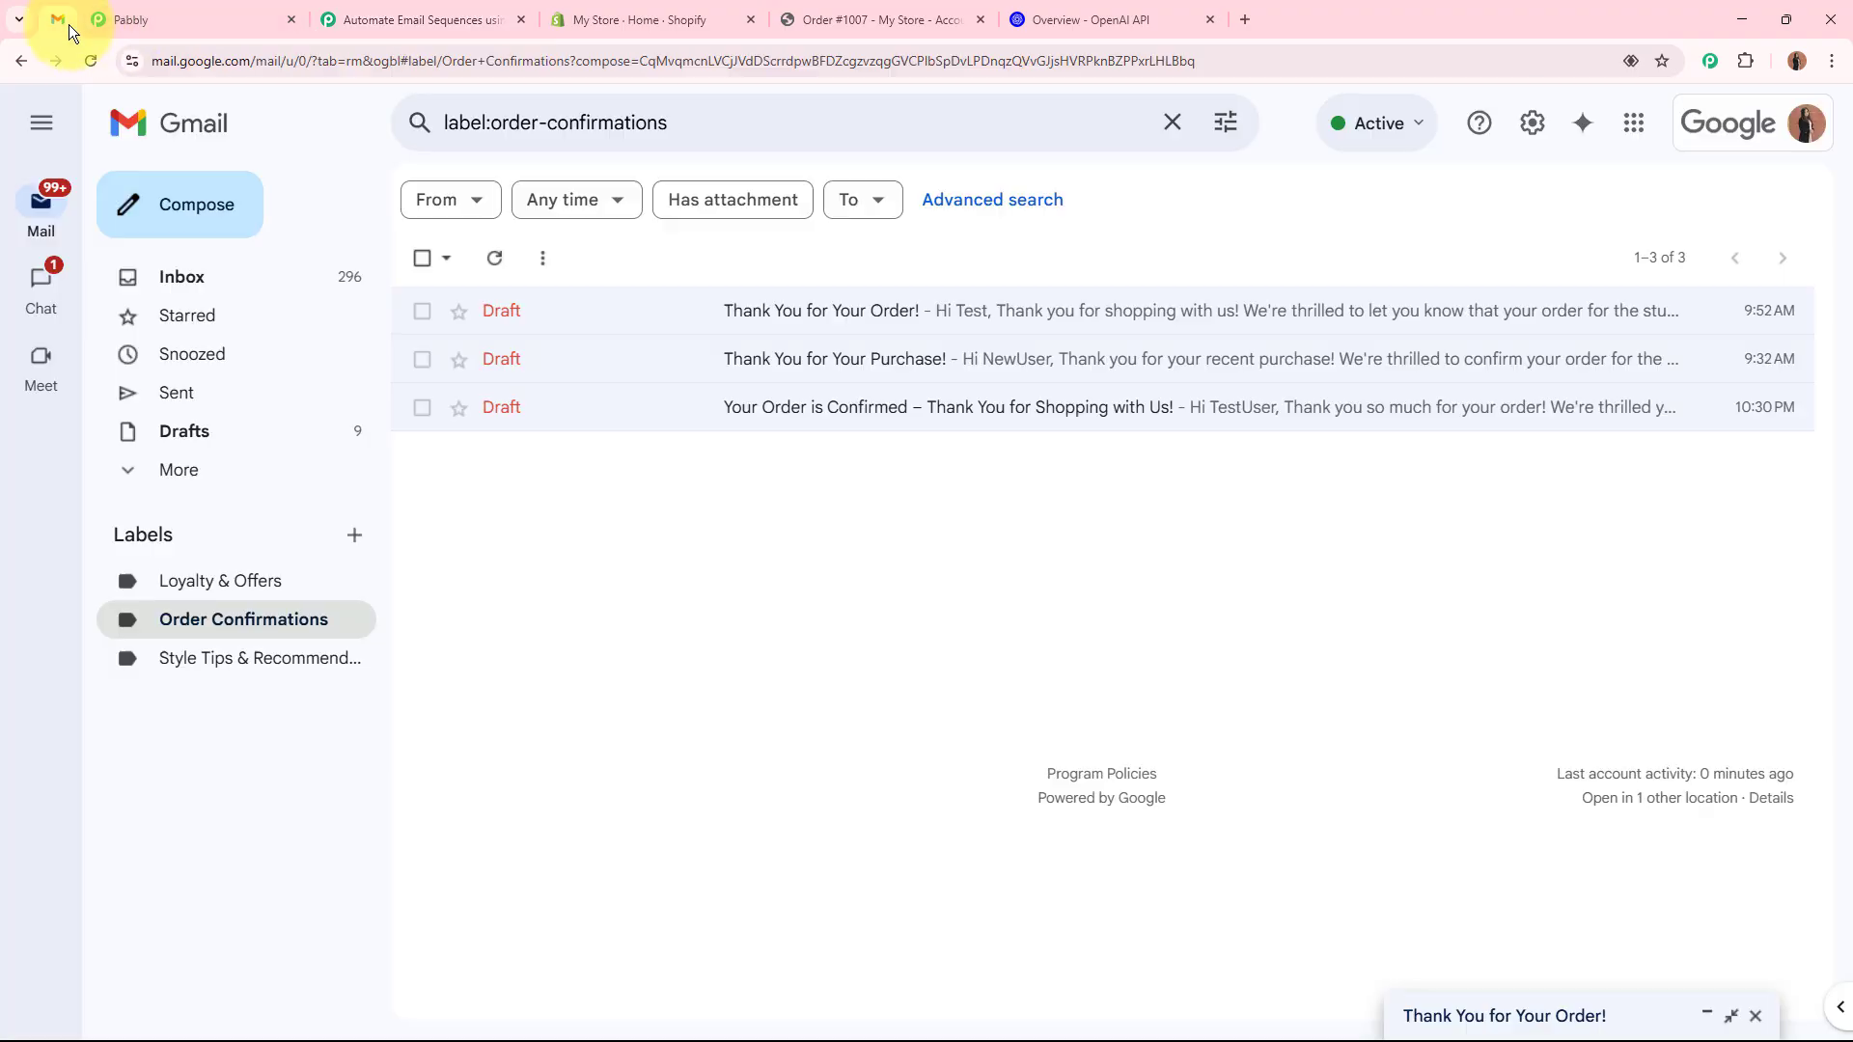
left_click(195, 661)
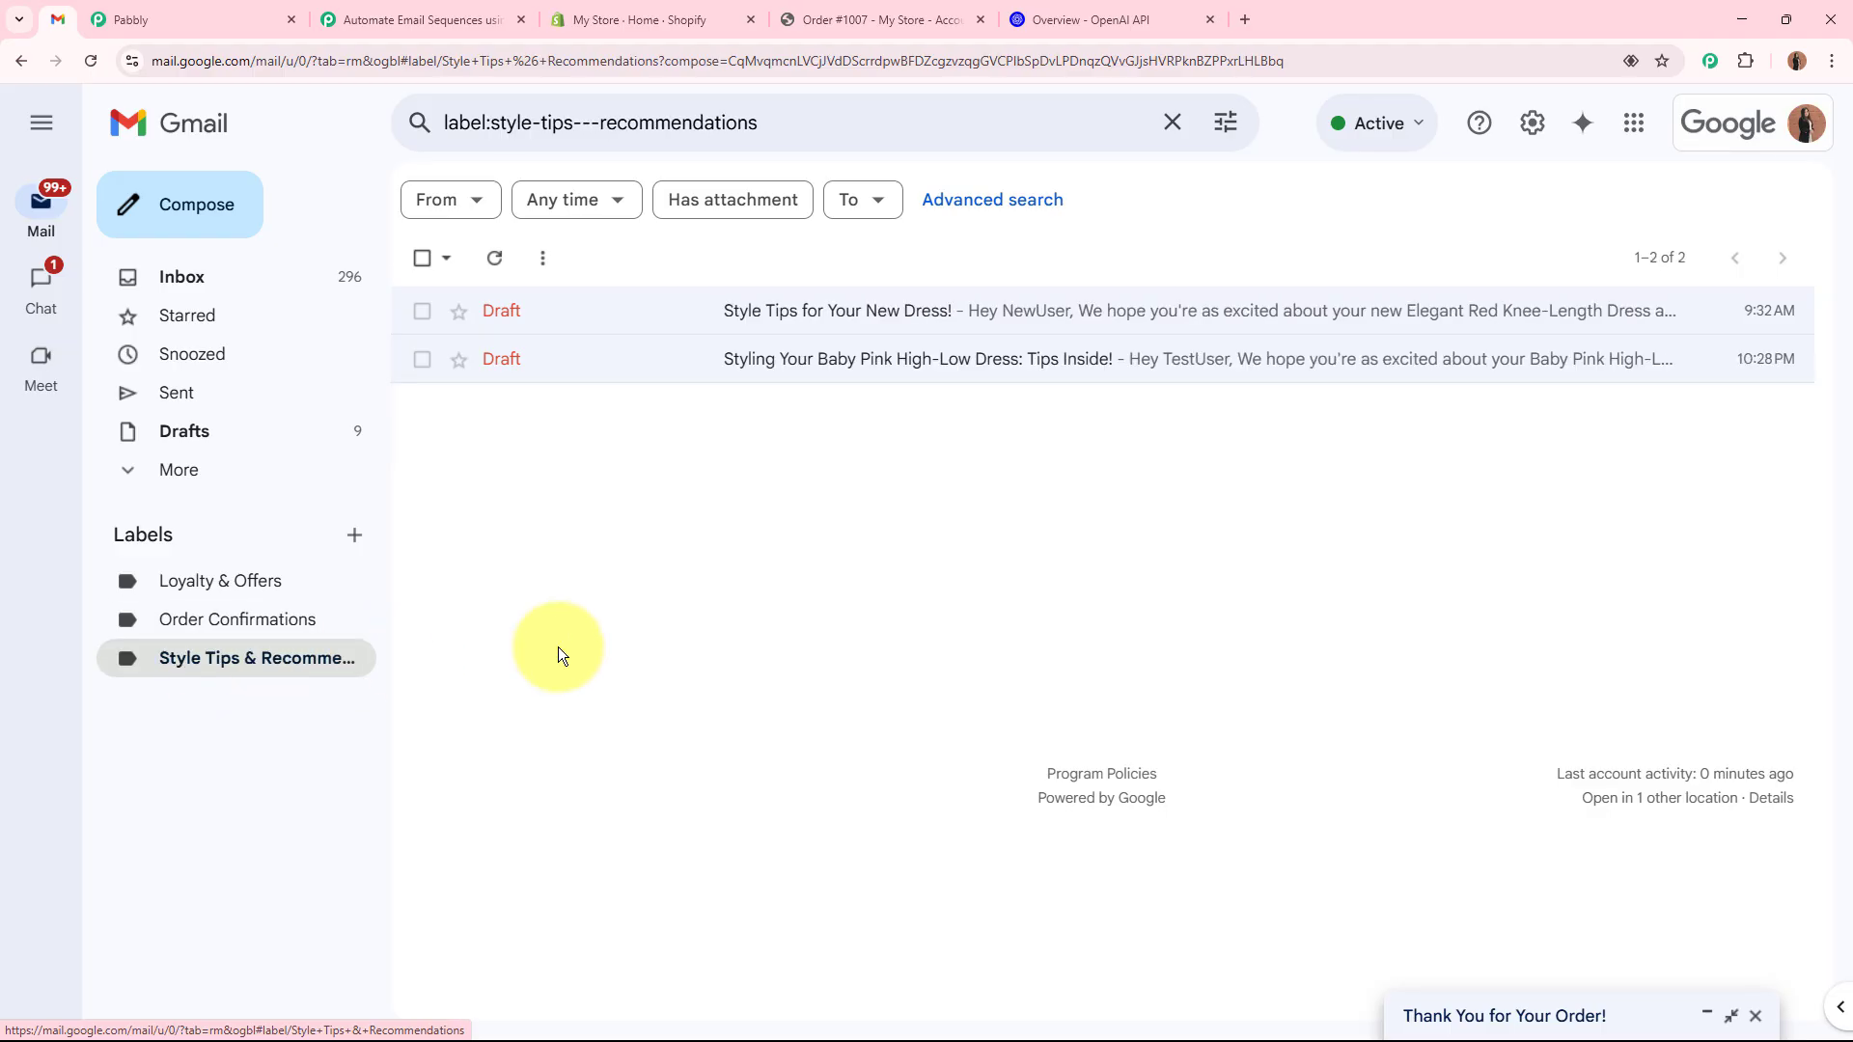
left_click(187, 580)
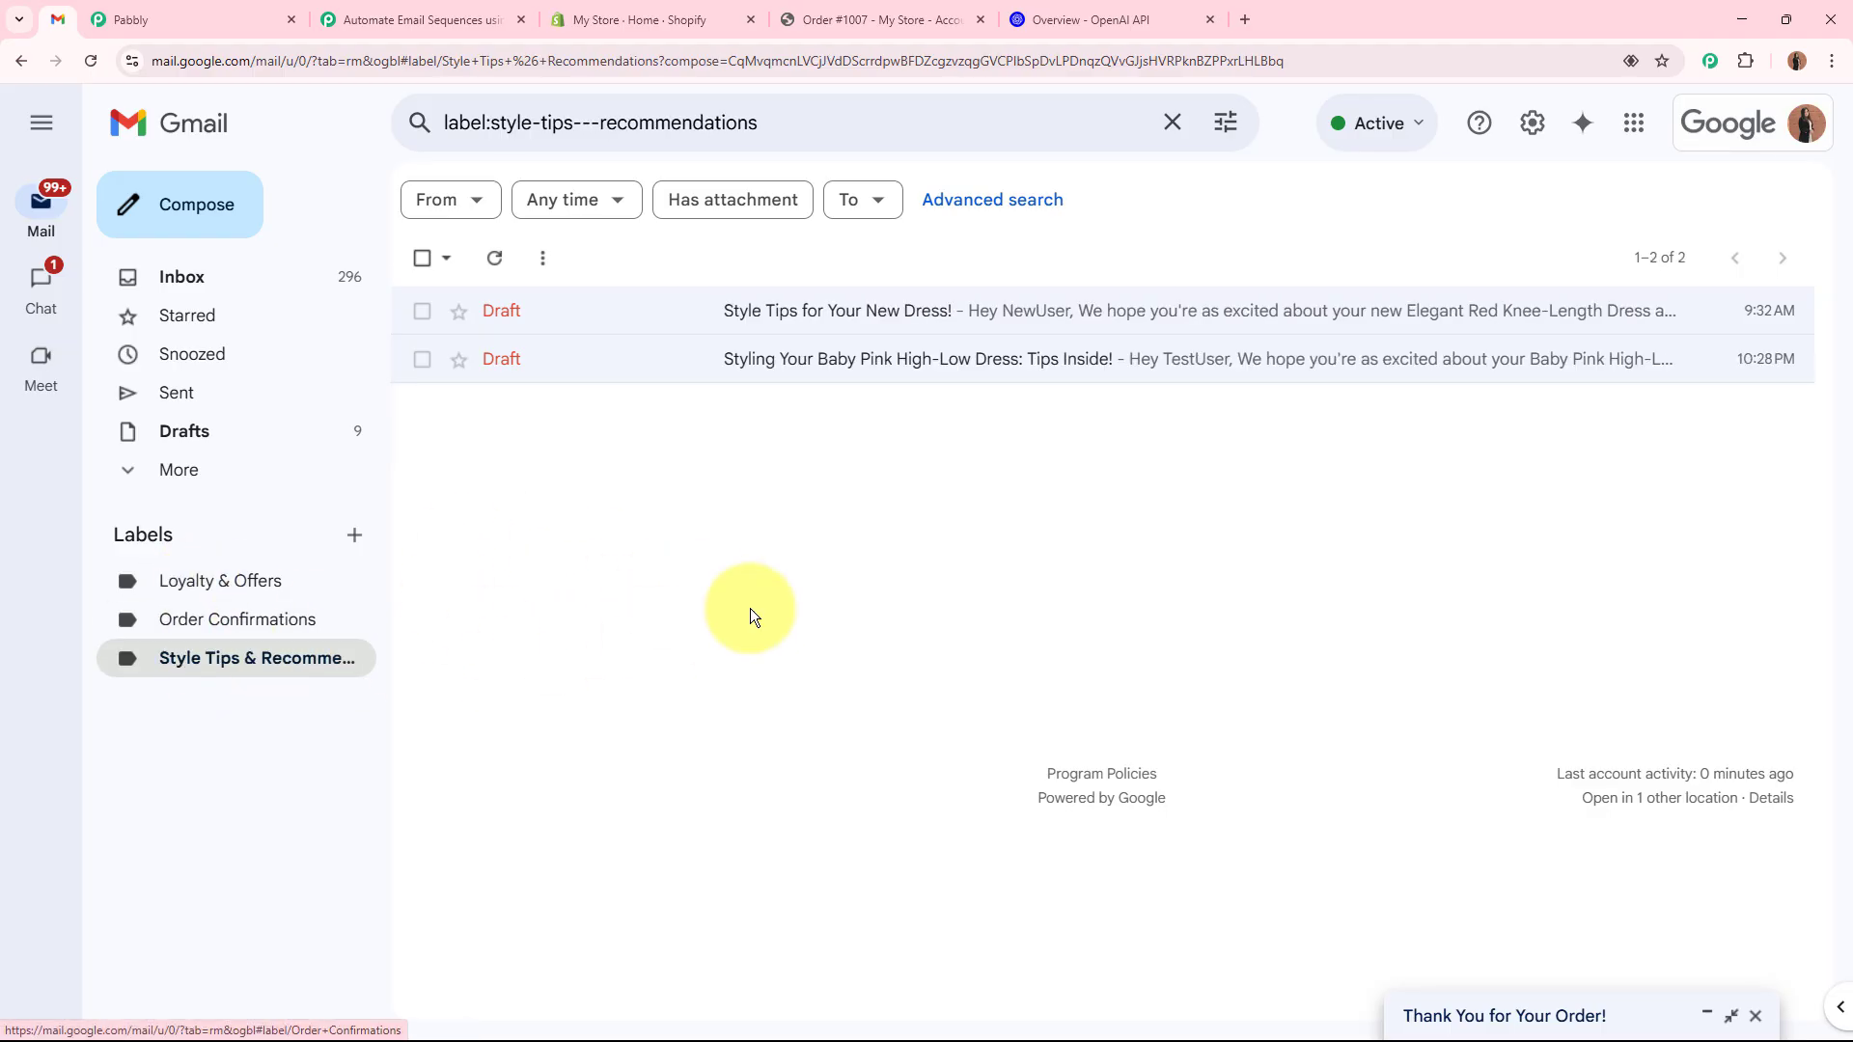
Return to Pabbly Connect and review the Style Tips & Recommendations step's mapped subject, recipient, content, label and received response.
left_click(494, 19)
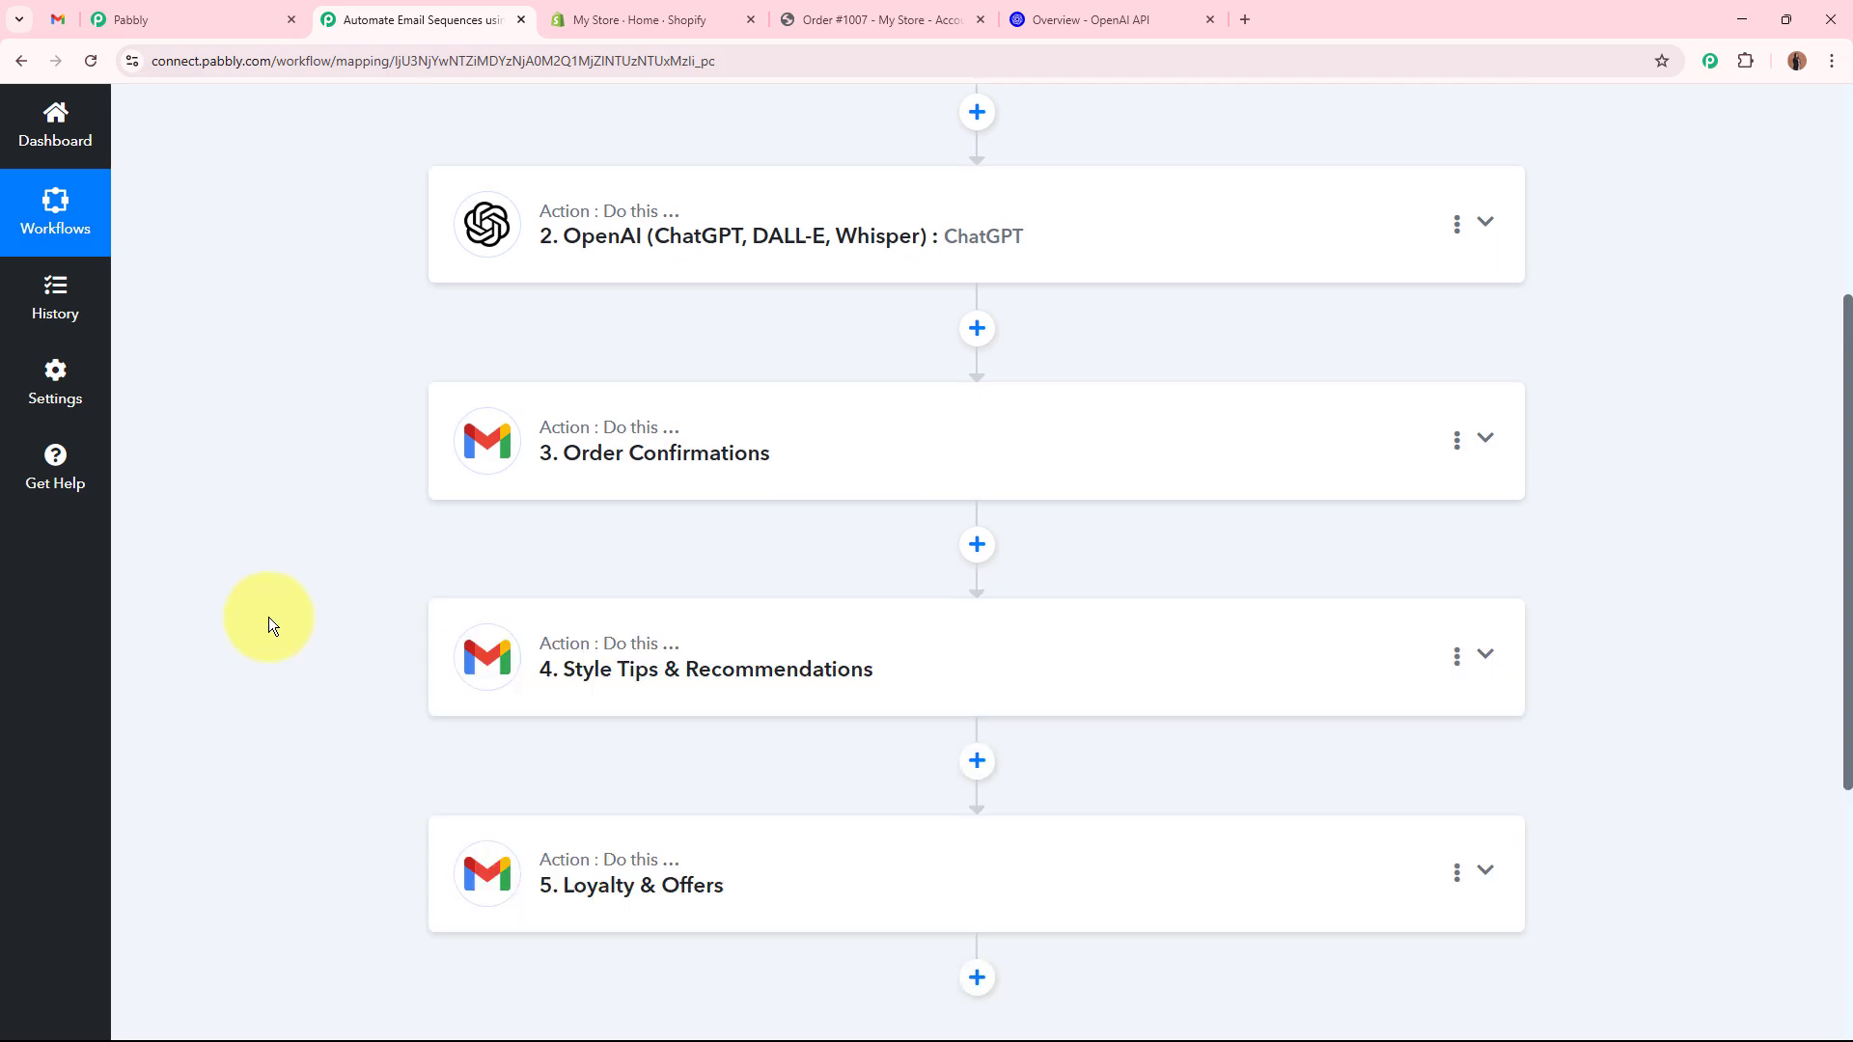
scroll(269, 615, "down", 3)
left_click(1026, 405)
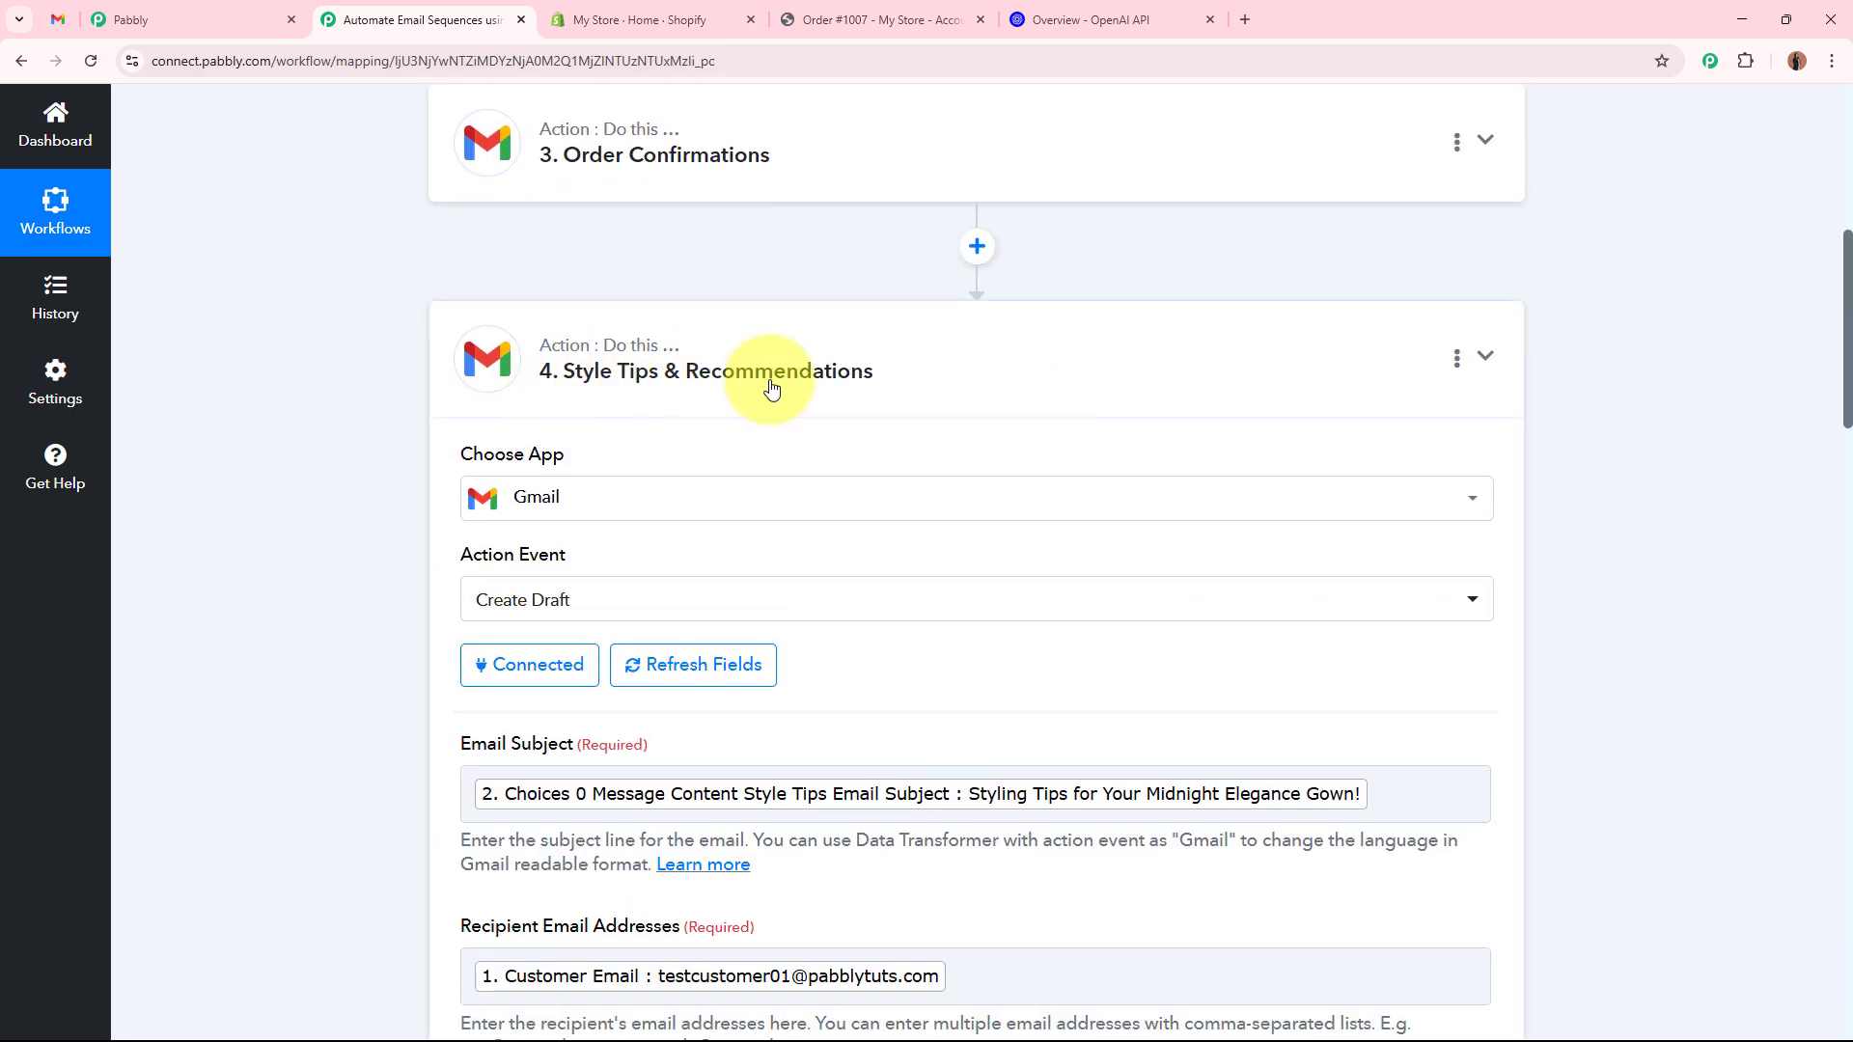
scroll(1627, 518, "down", 5)
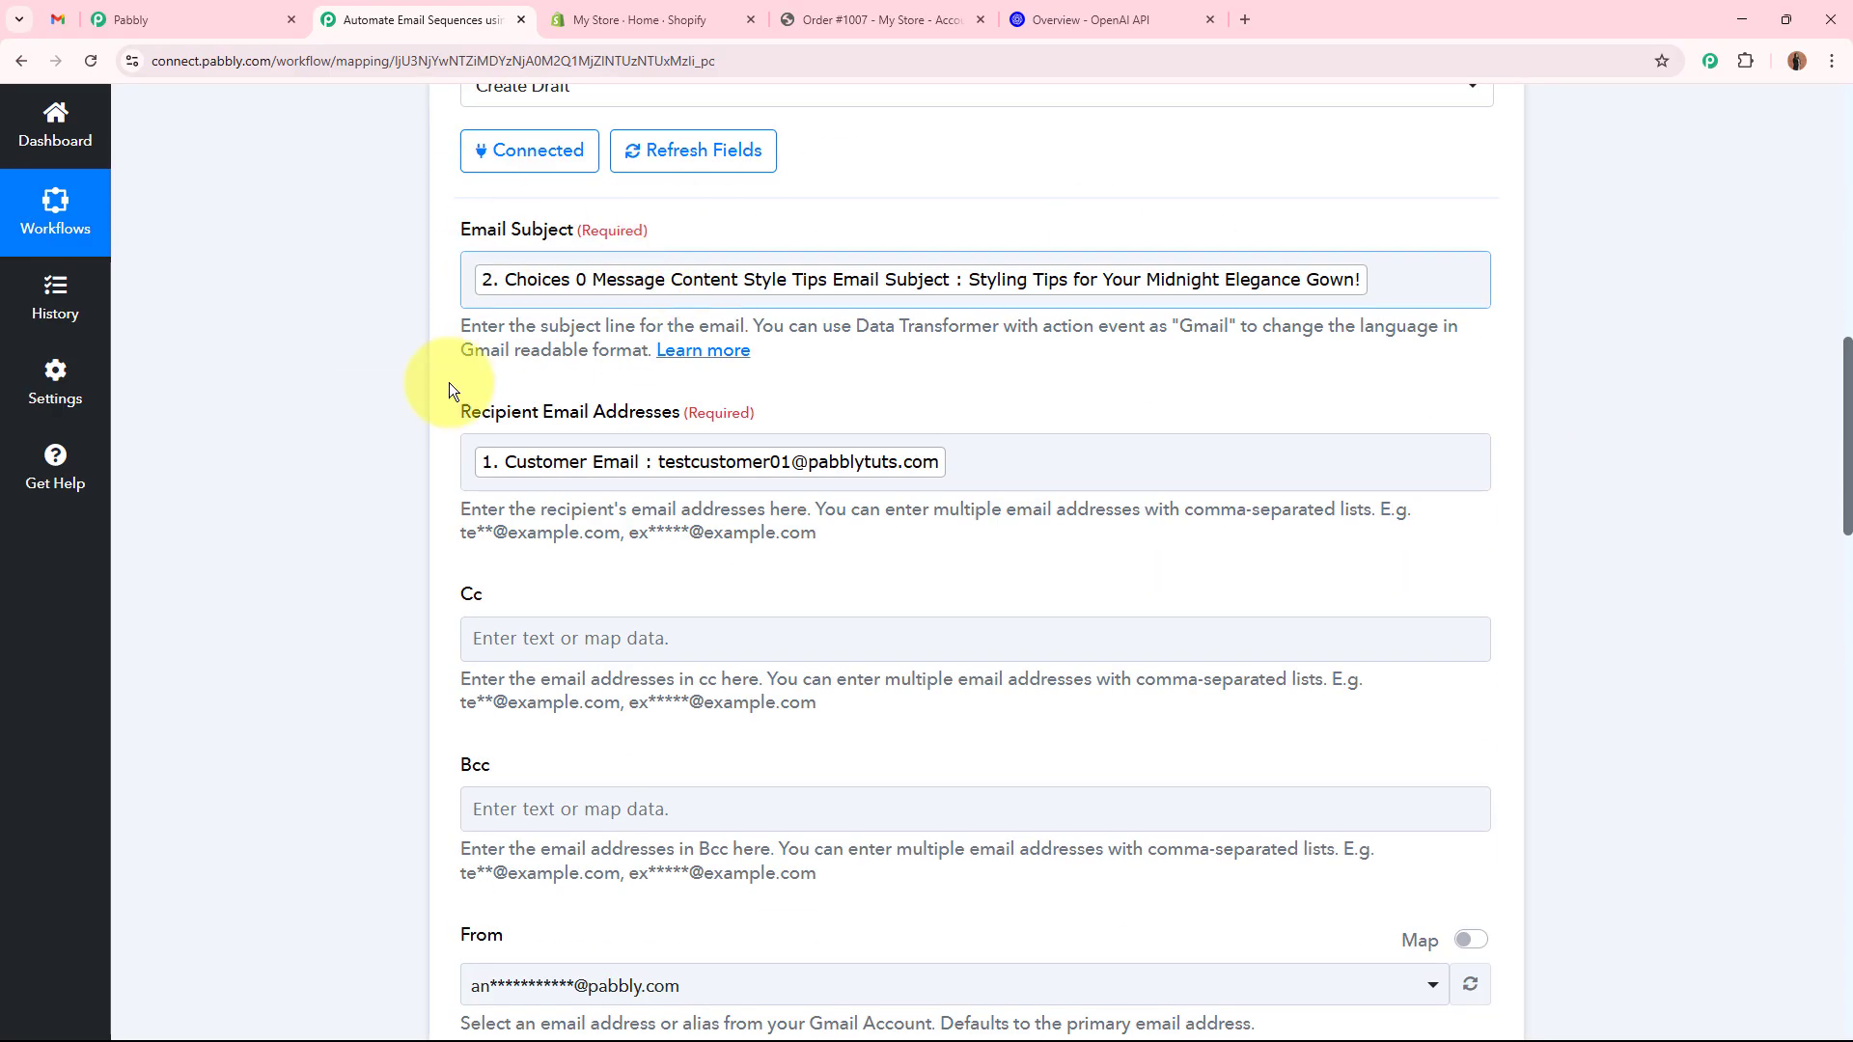
scroll(340, 606, "down", 6)
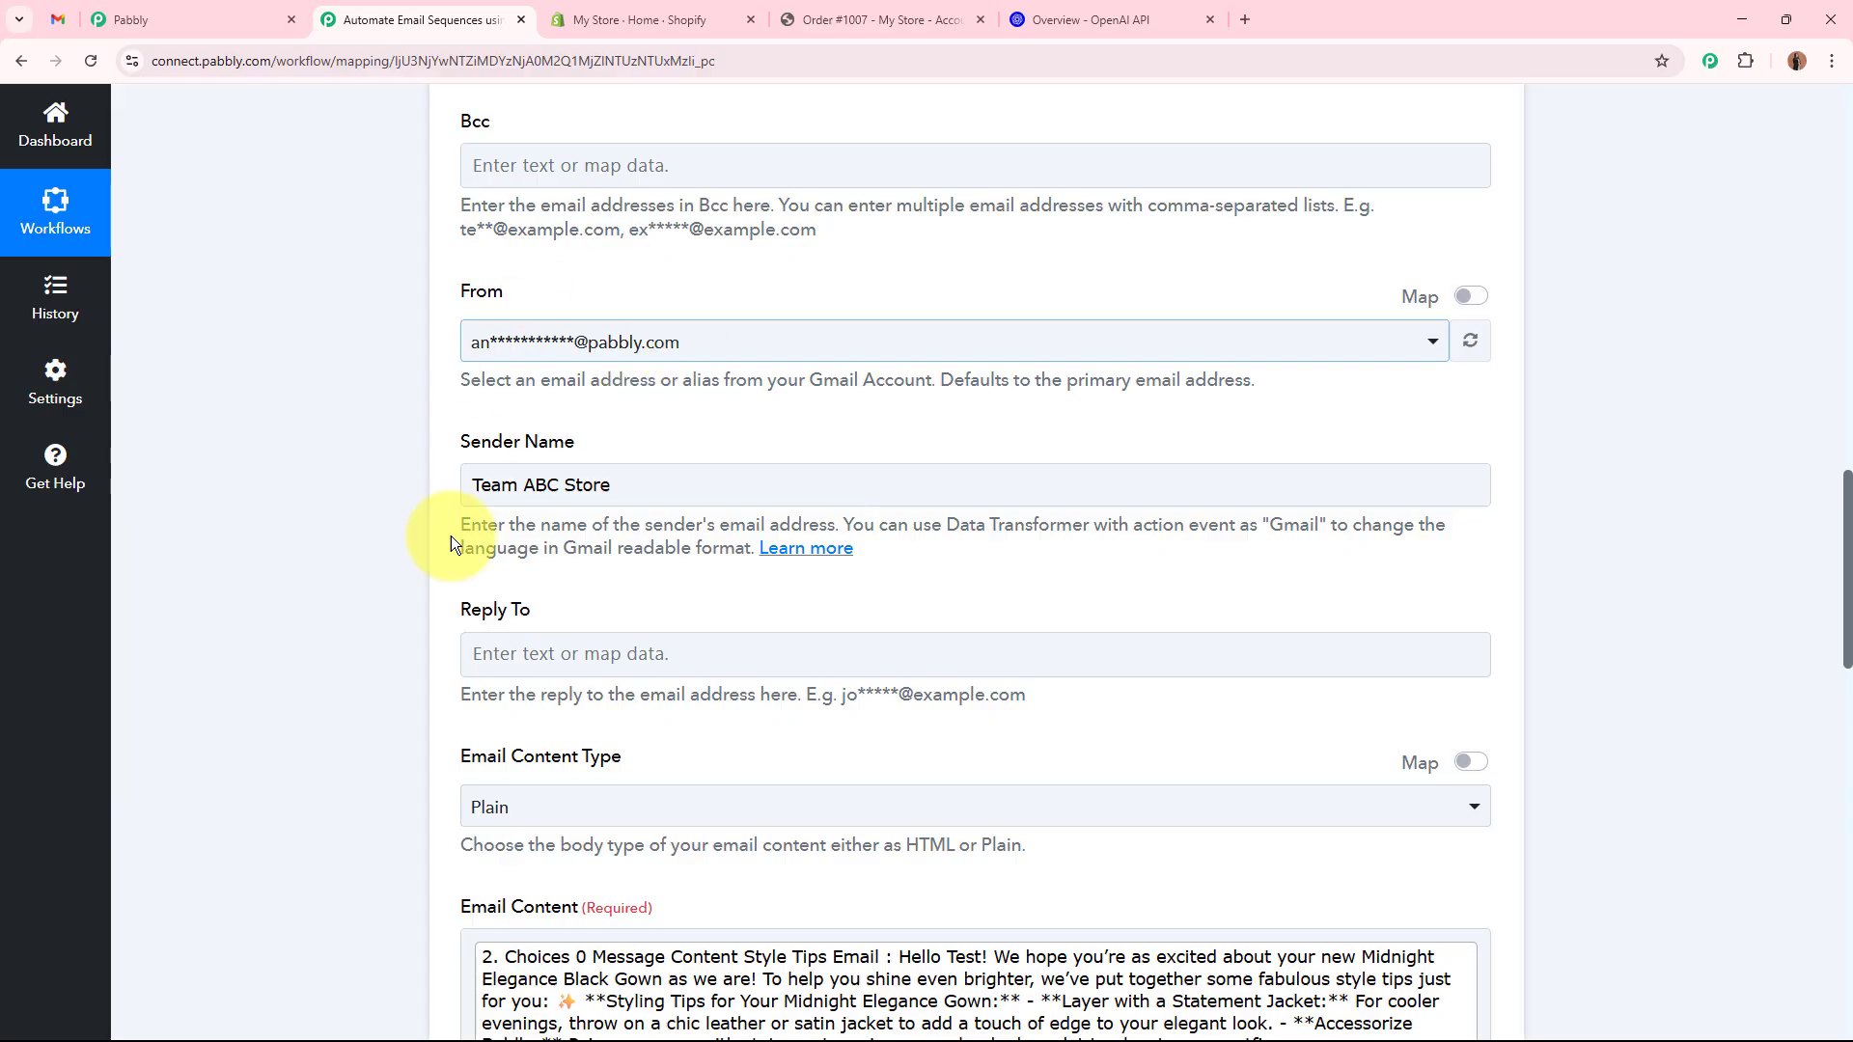
scroll(608, 485, "down", 5)
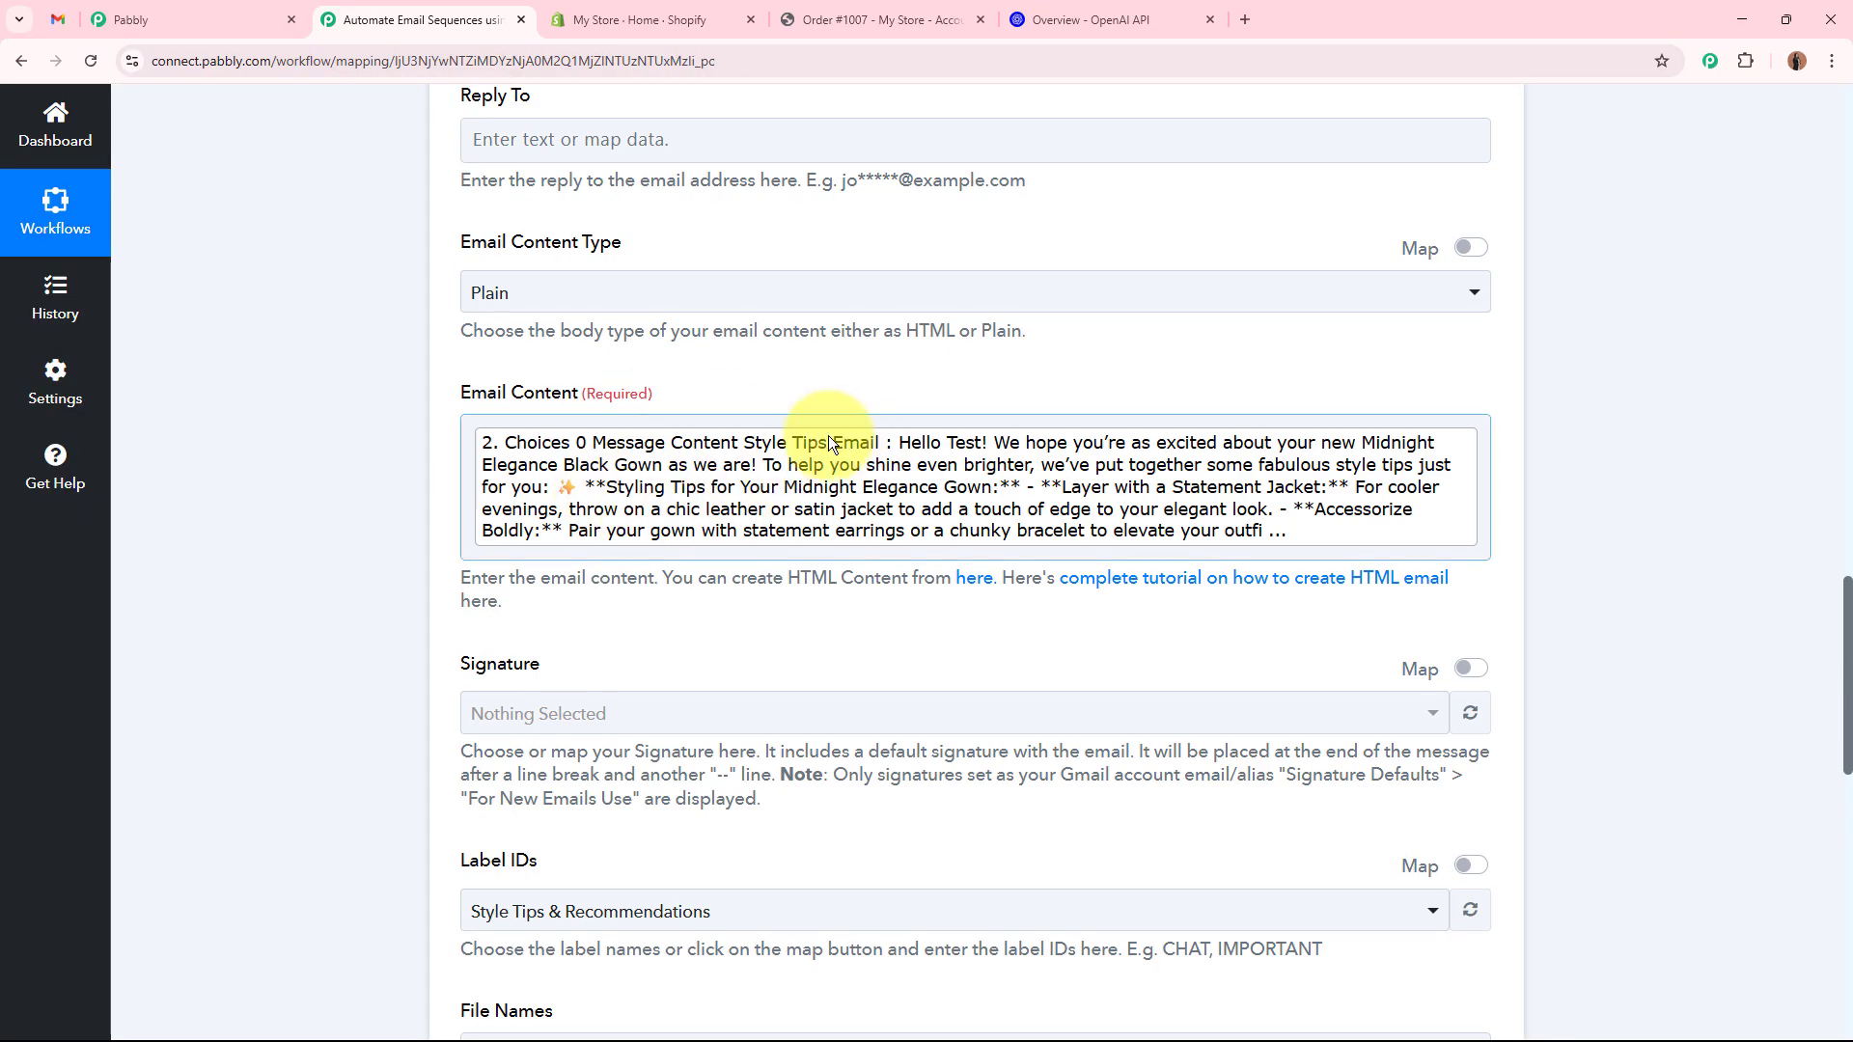
scroll(894, 444, "down", 6)
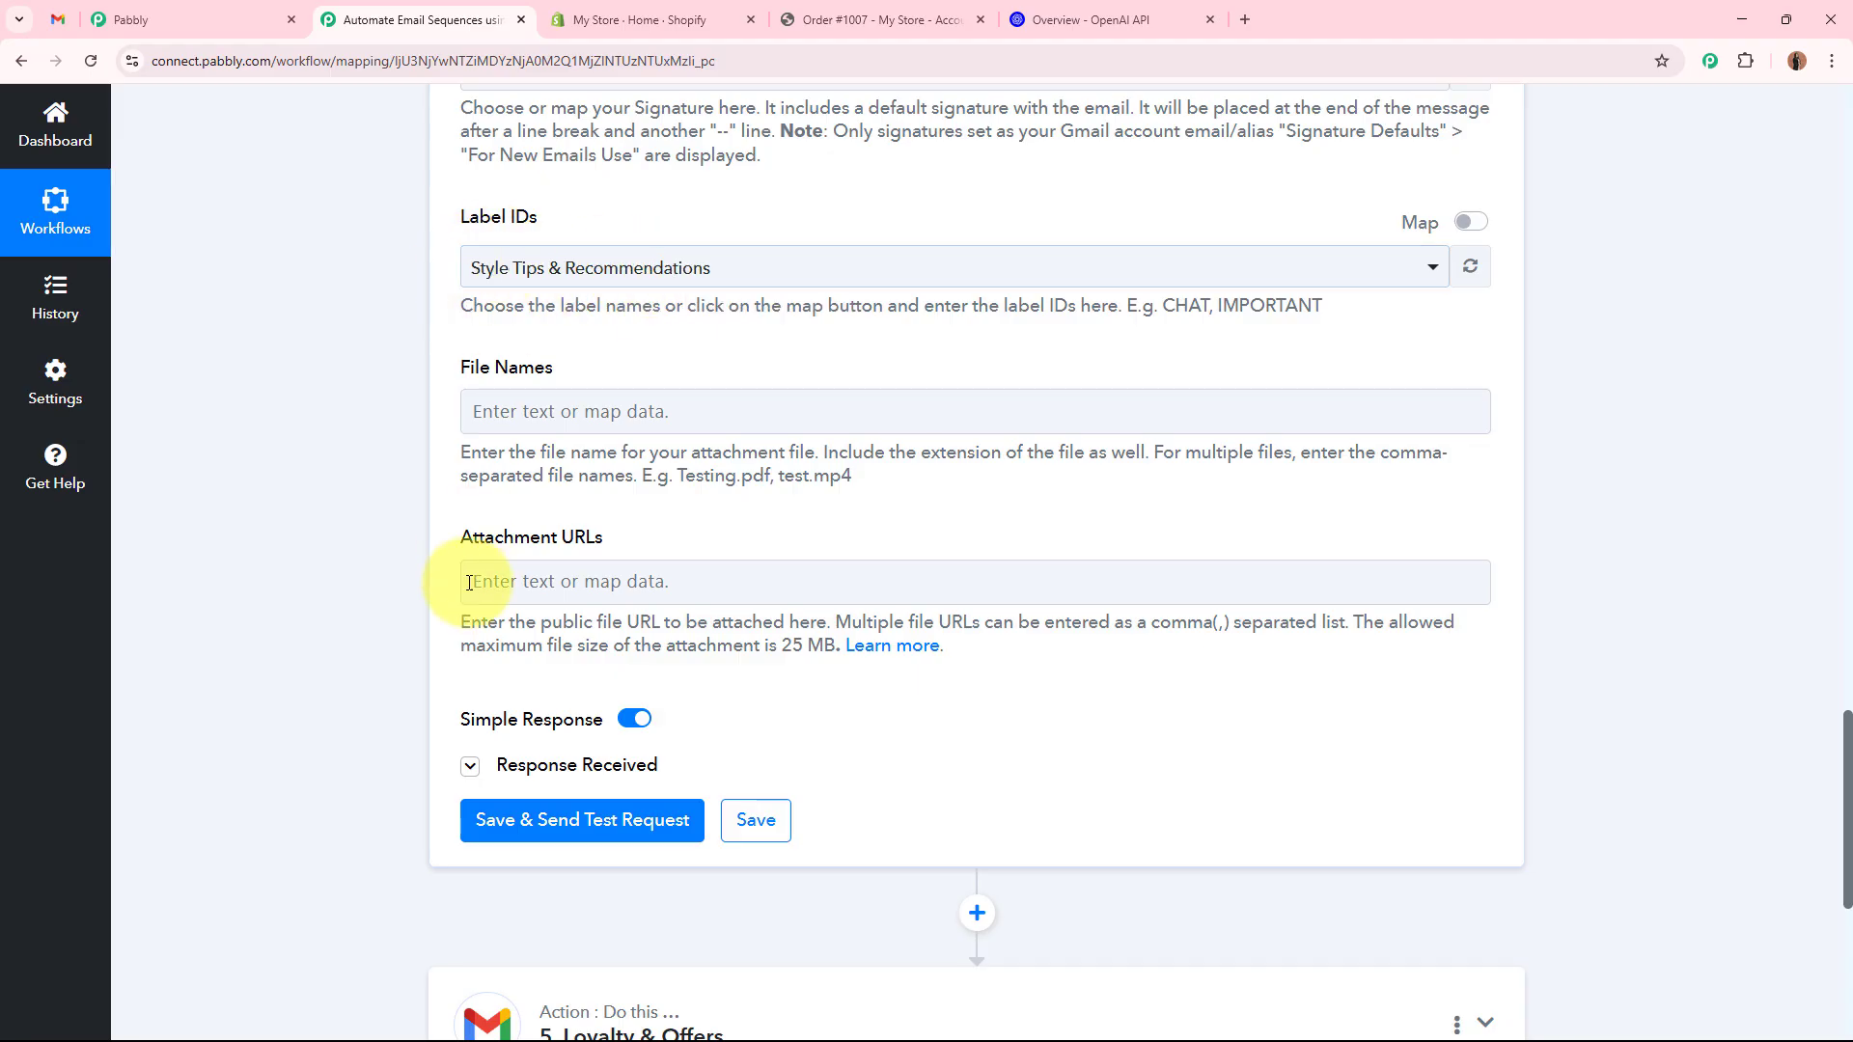
scroll(346, 693, "down", 1)
scroll(405, 540, "down", 4)
left_click(470, 379)
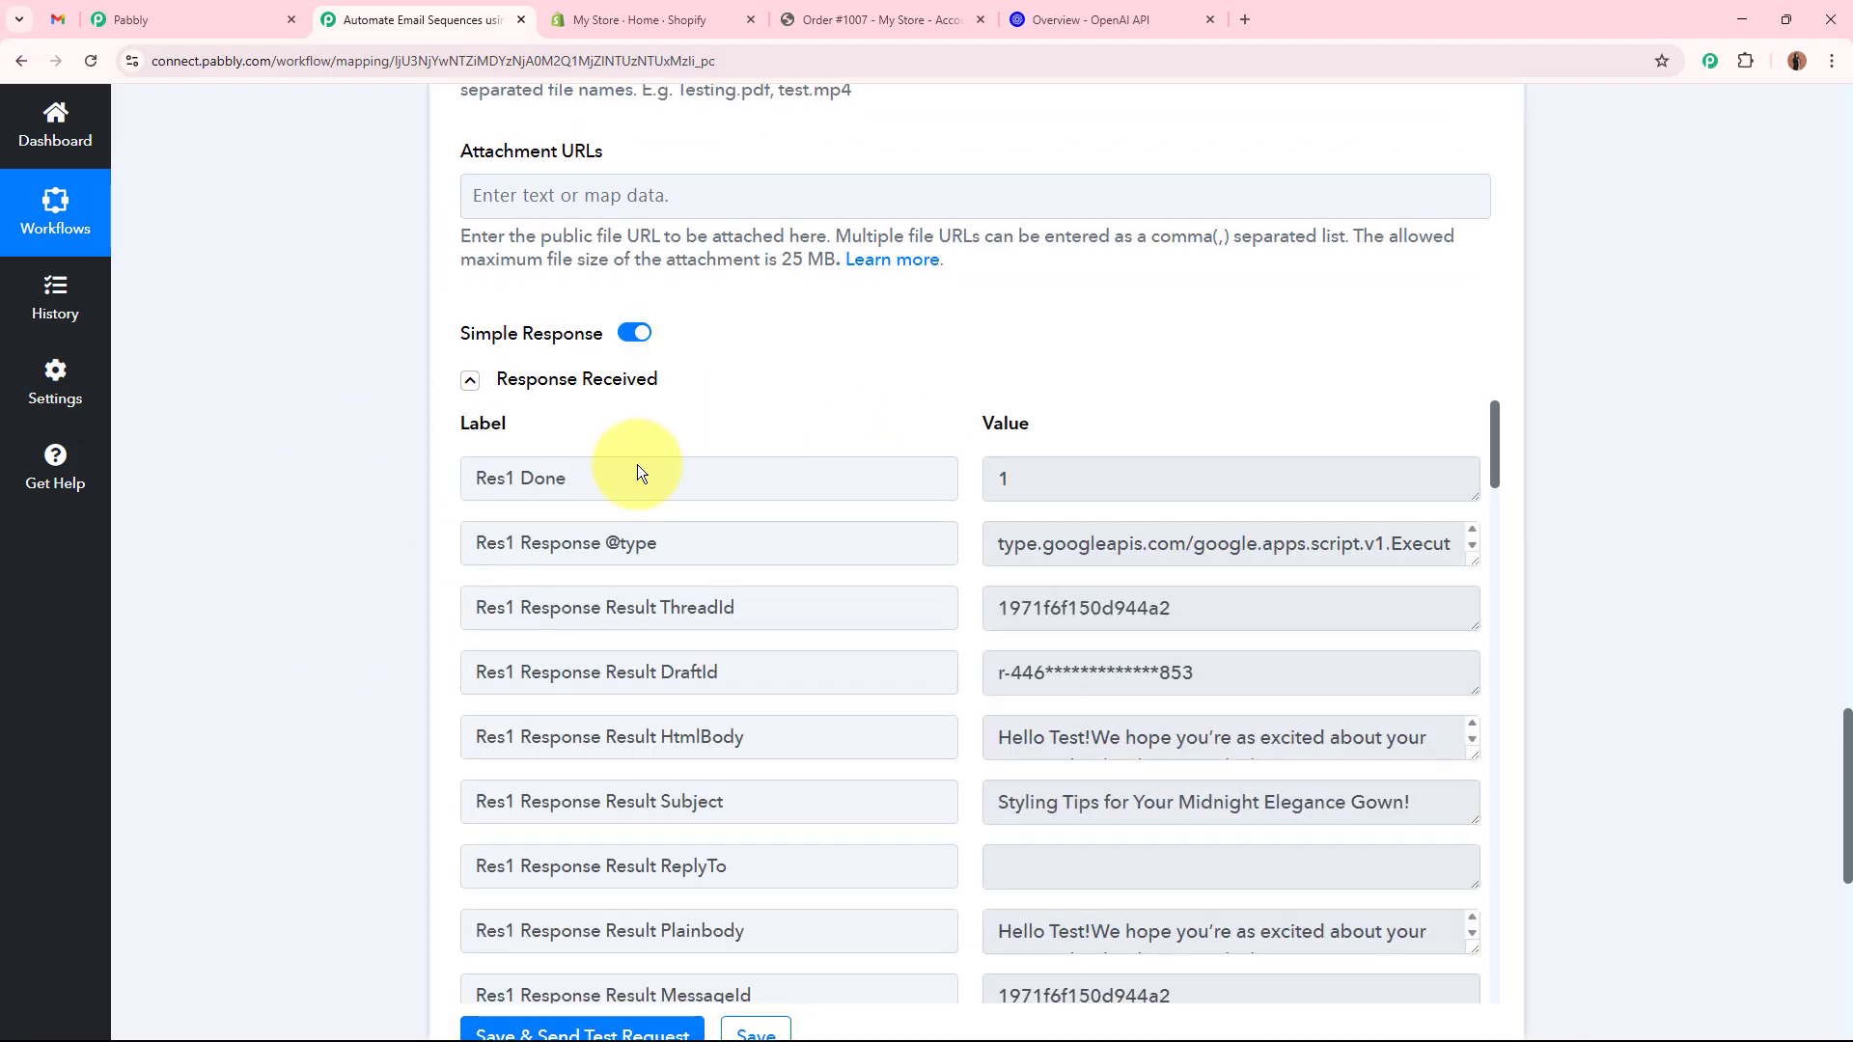
scroll(1641, 579, "up", 20)
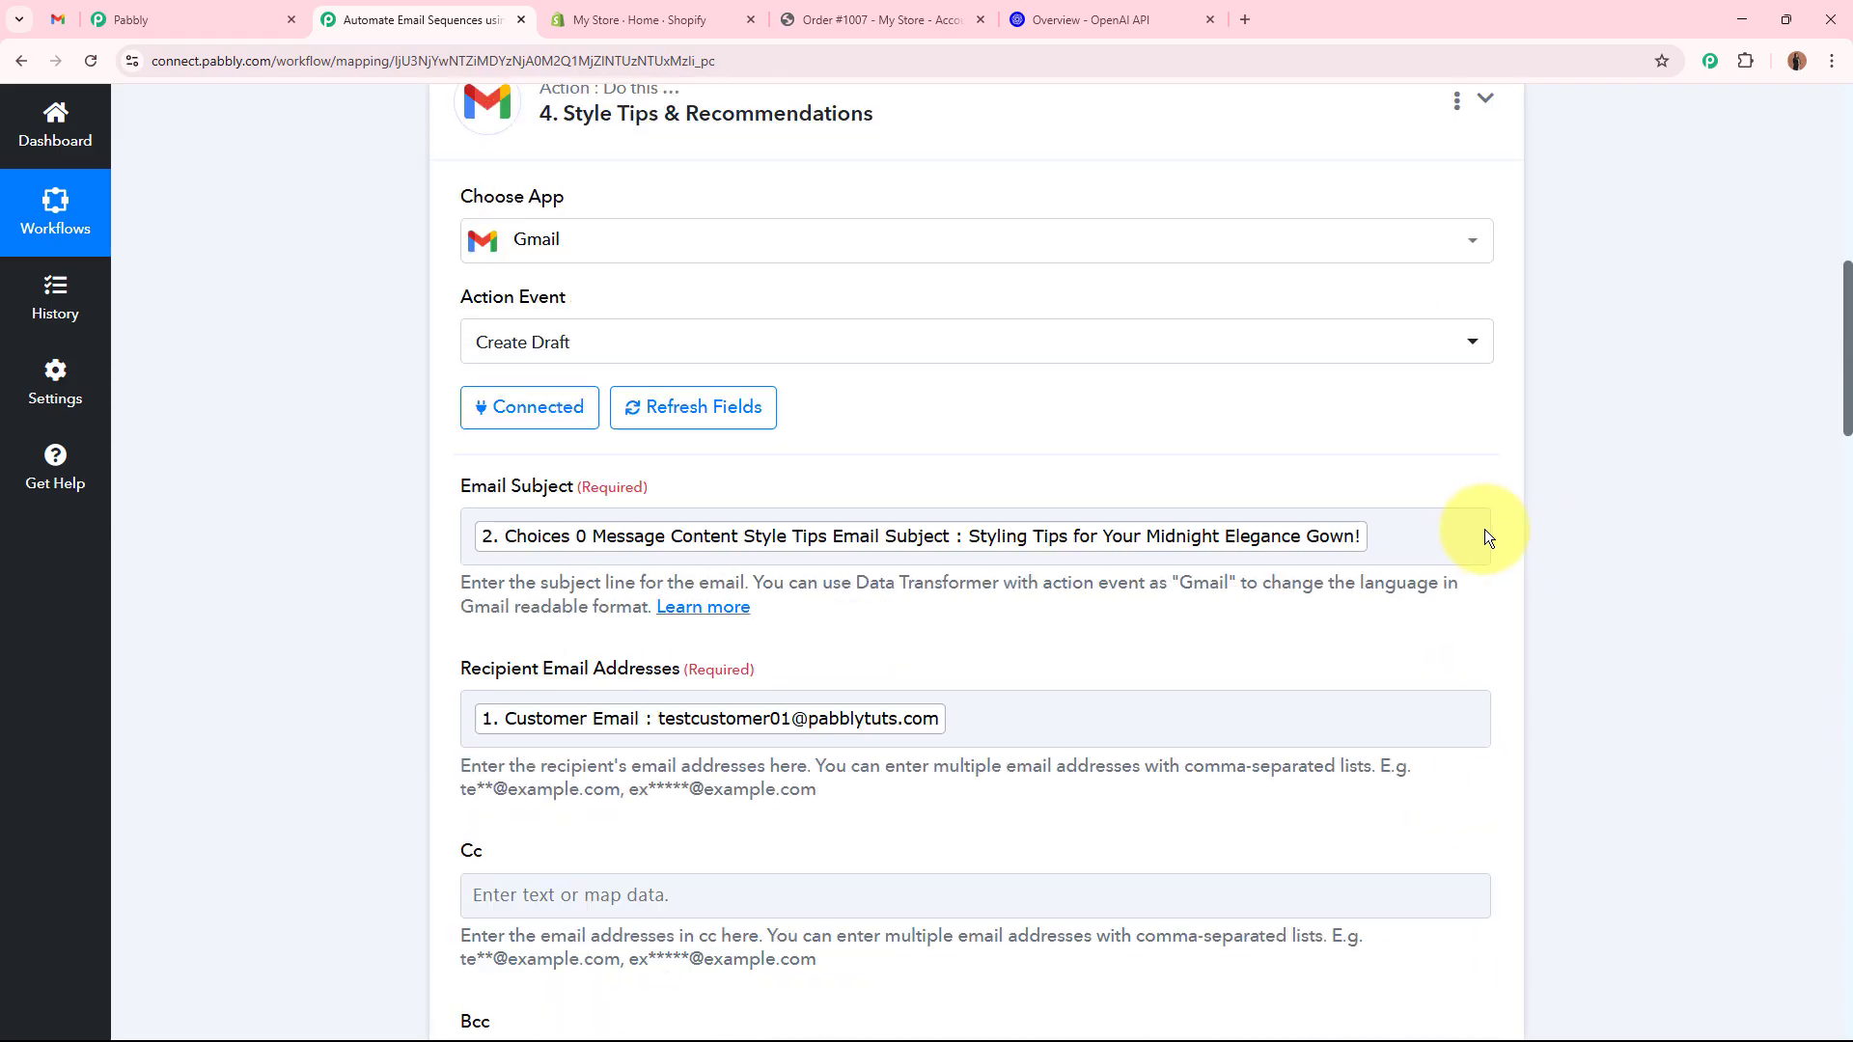
left_click(904, 627)
In Gmail, refresh the Style Tips & Recommendations label and read the "Styling Tips for Your Midnight Elegance Gown!" draft in full-screen view.
left_click(58, 21)
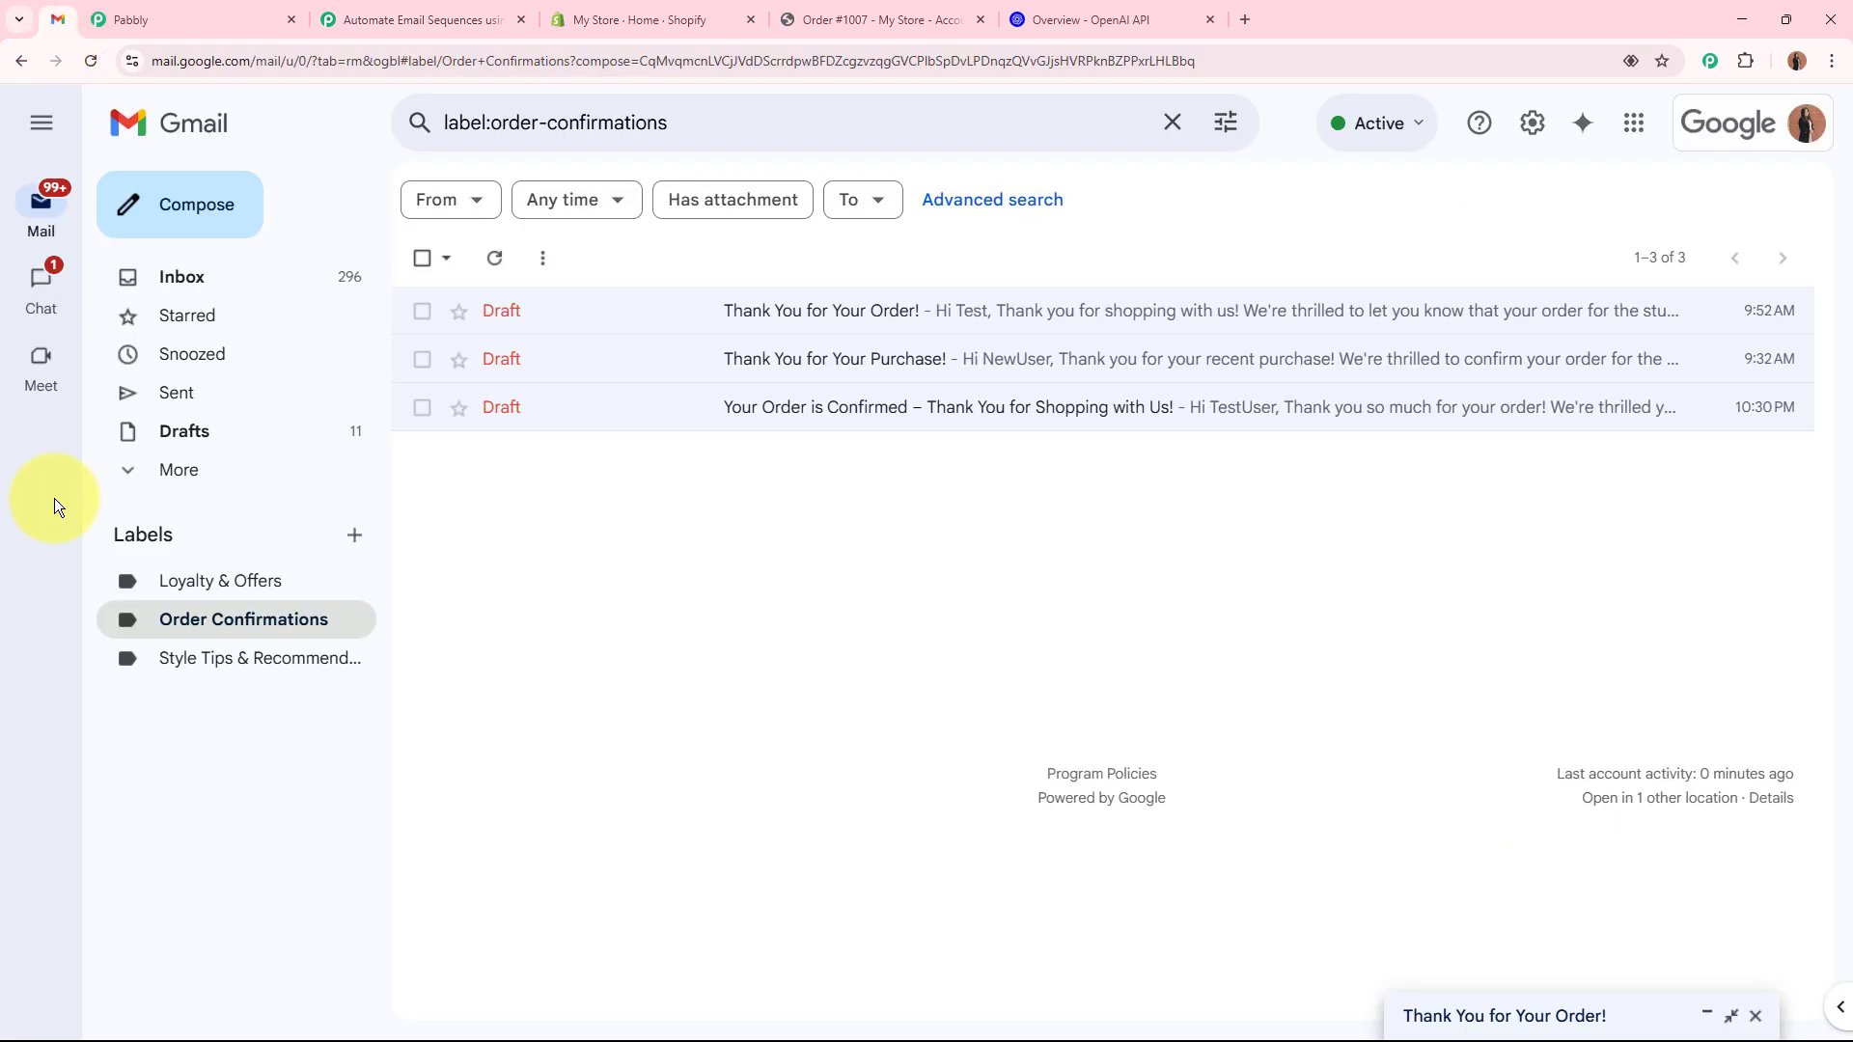
left_click(197, 665)
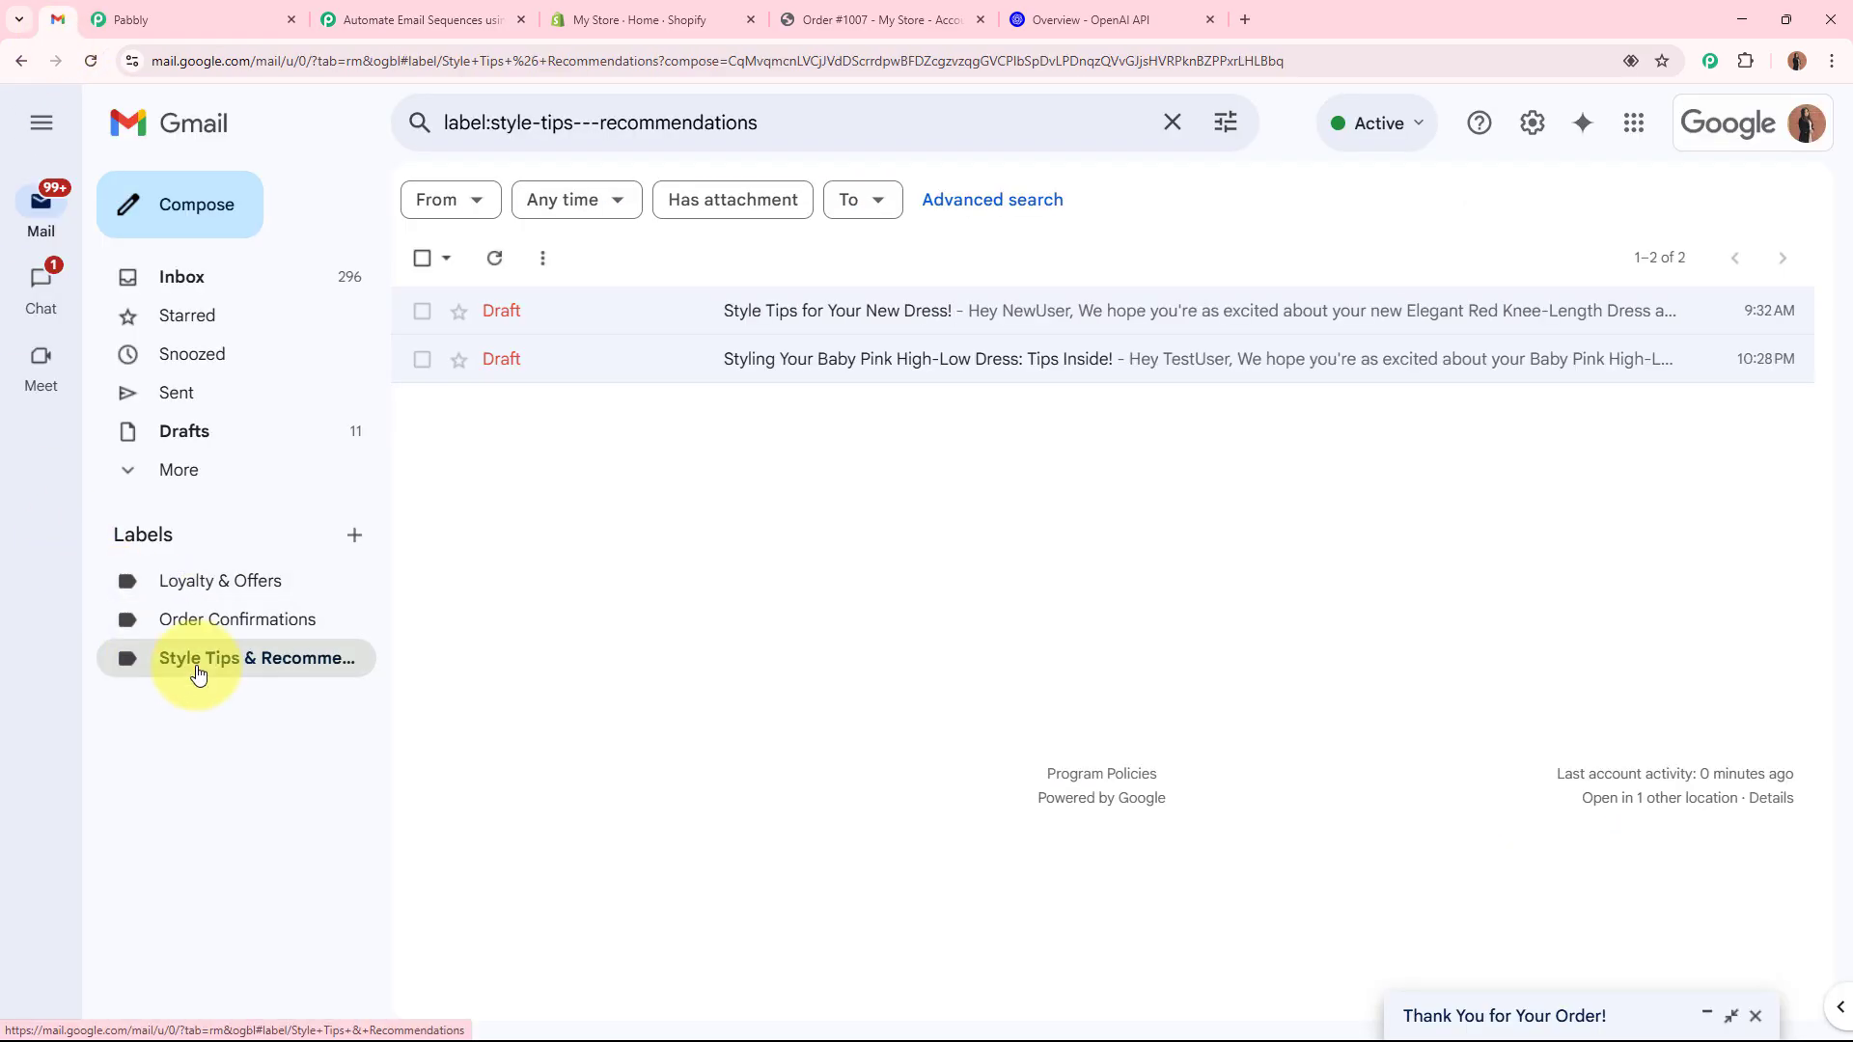
left_click(498, 260)
left_click(649, 315)
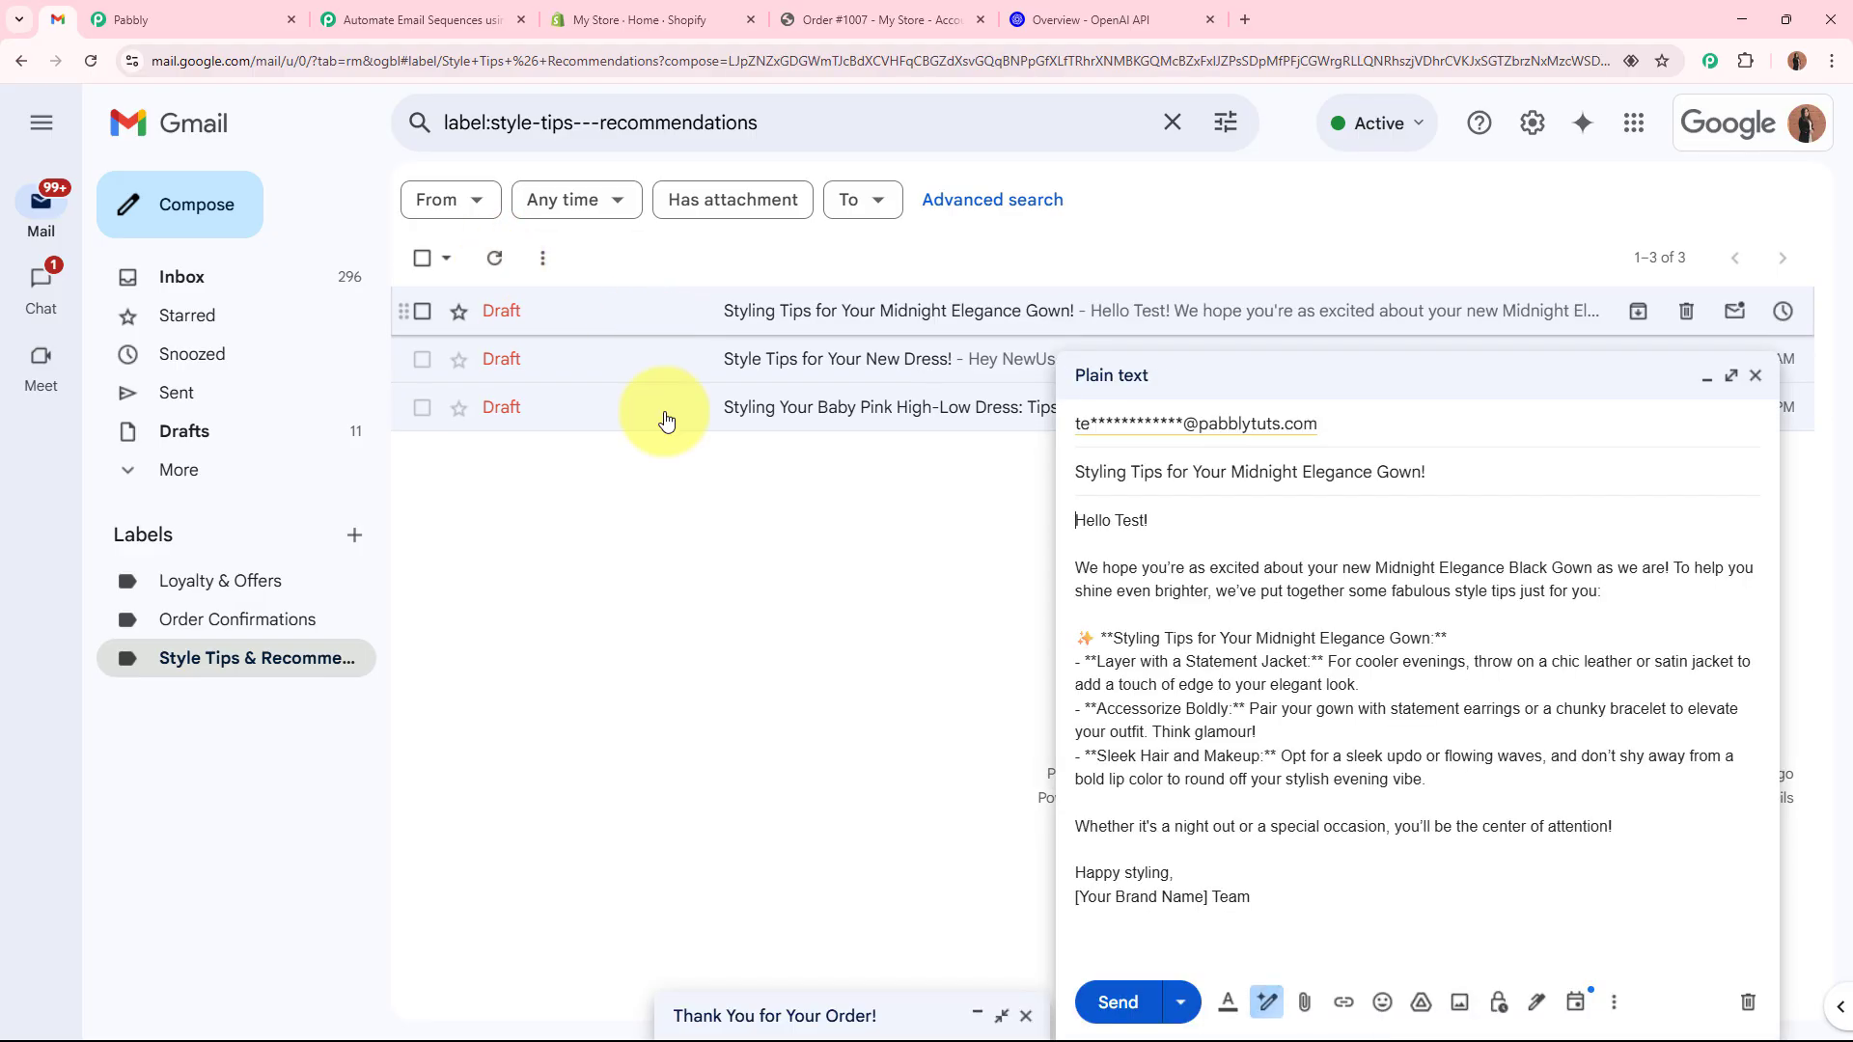
left_click(1731, 376)
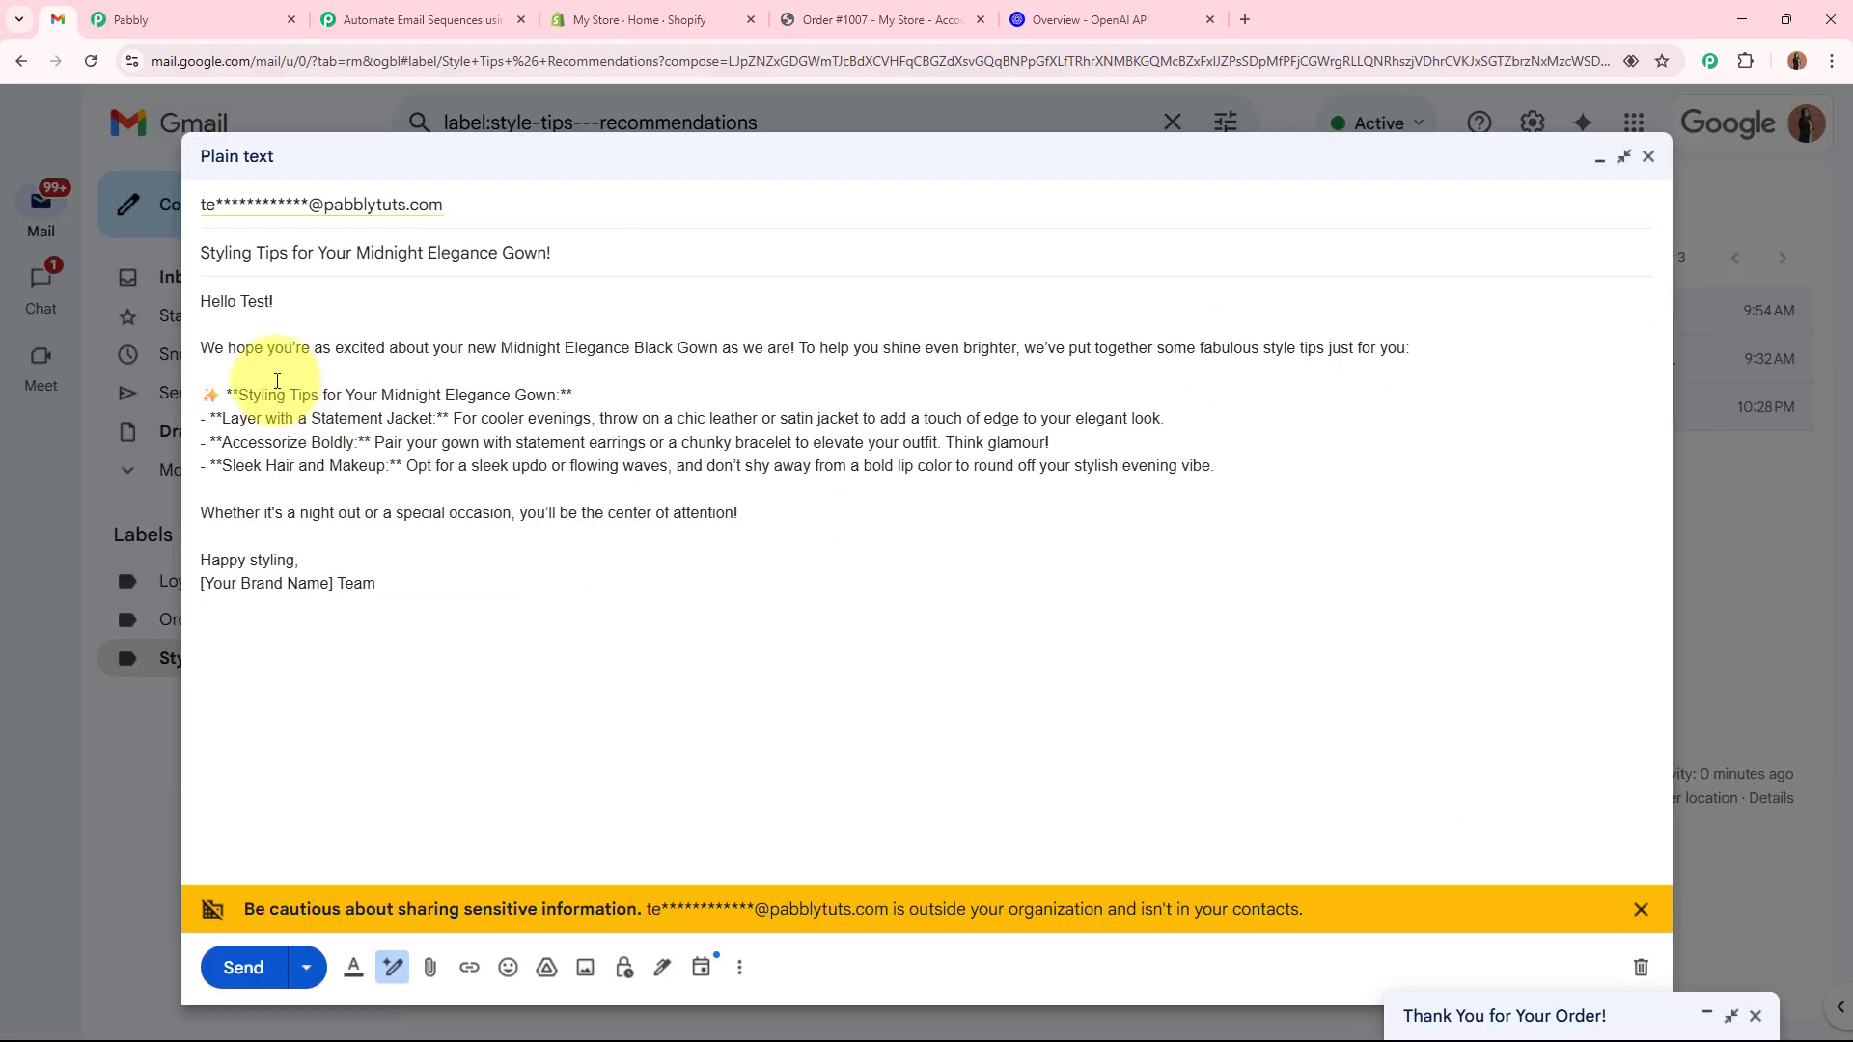
left_click_drag(206, 306, 446, 621)
left_click(447, 621)
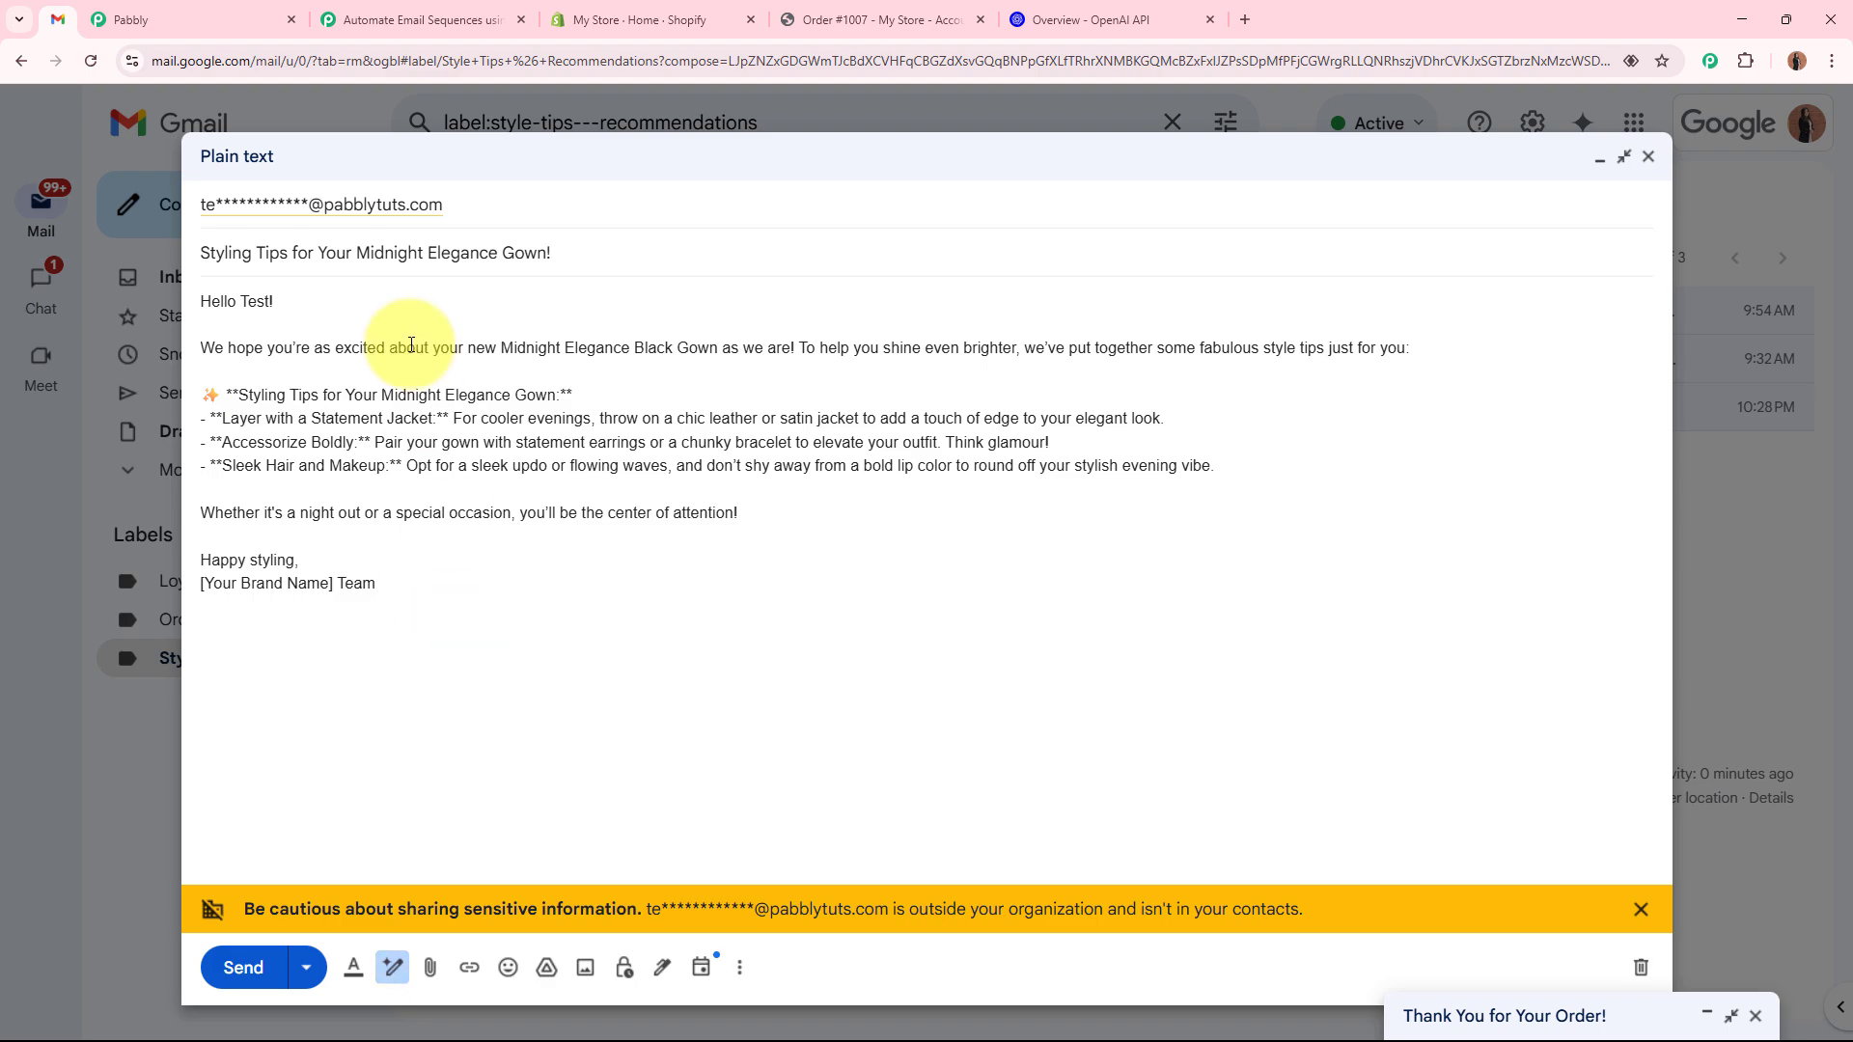
Return to Pabbly Connect and review the Loyalty & Offers step's mapped subject, recipient, content, label and received response.
left_click(366, 19)
scroll(427, 664, "down", 3)
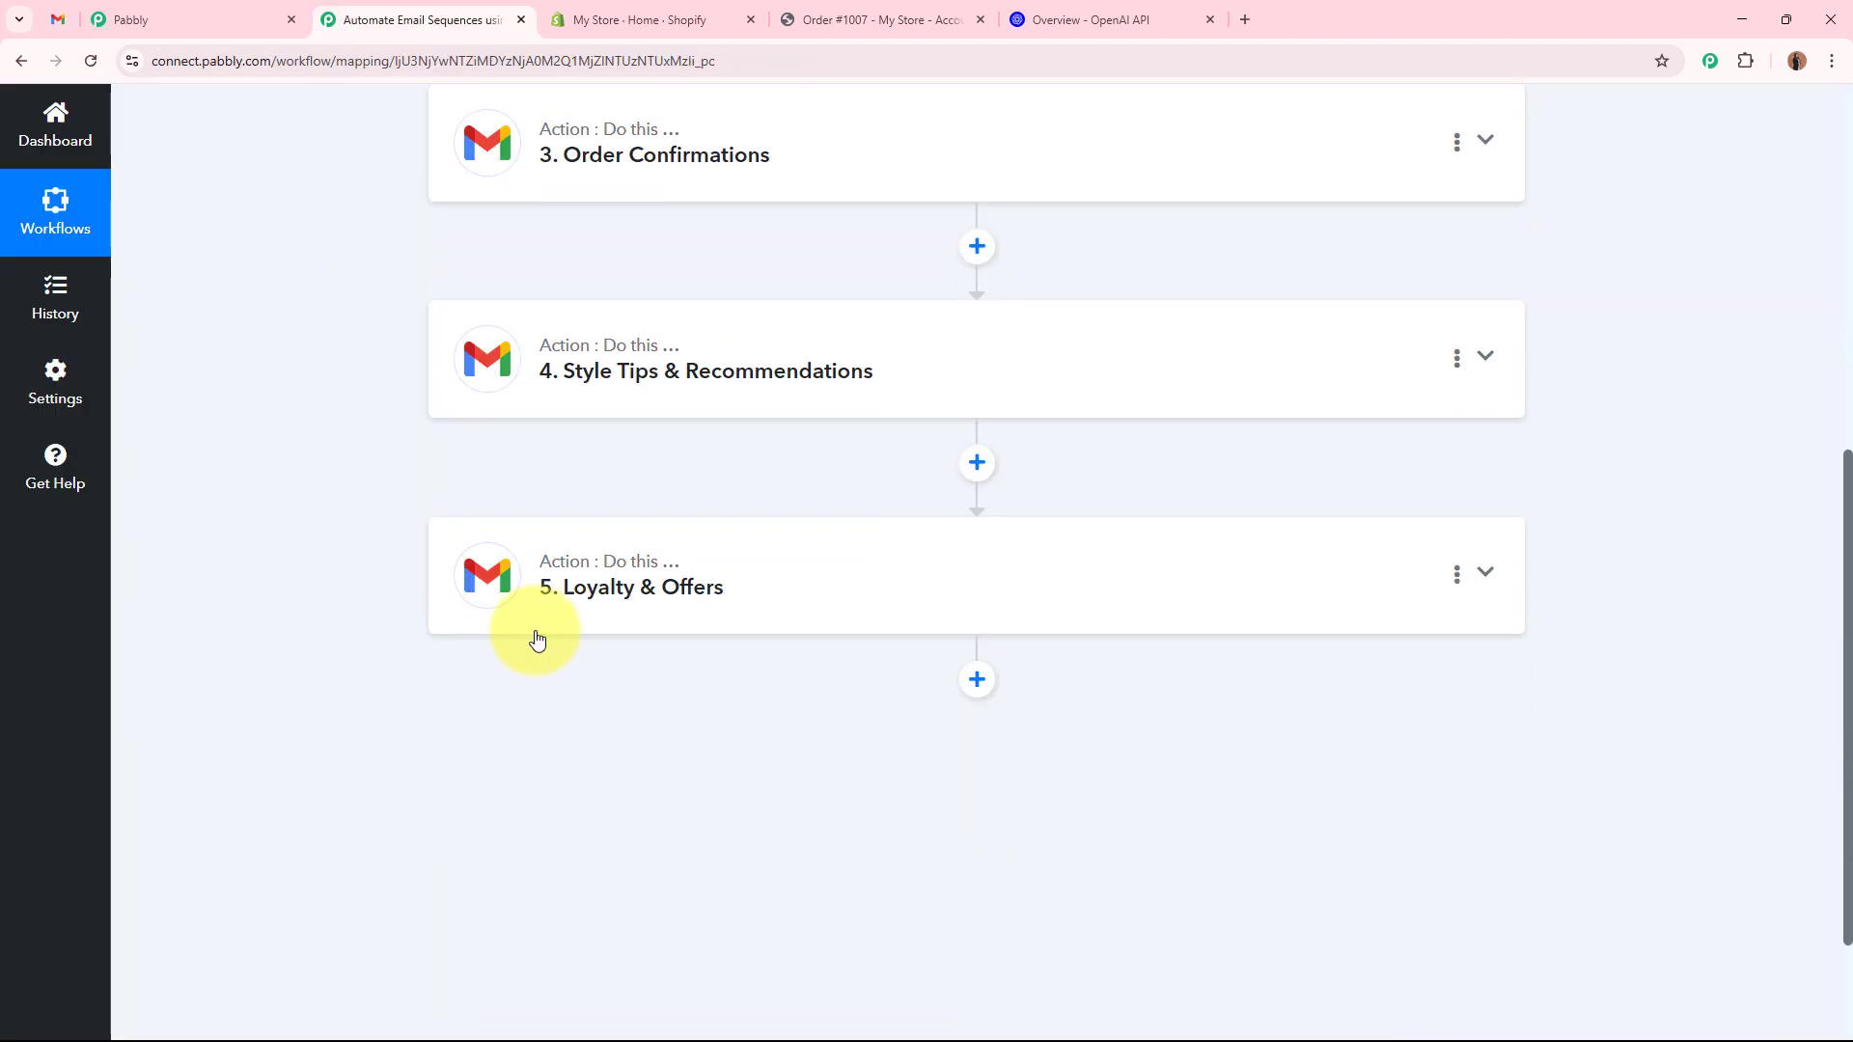
left_click(905, 593)
scroll(311, 584, "down", 5)
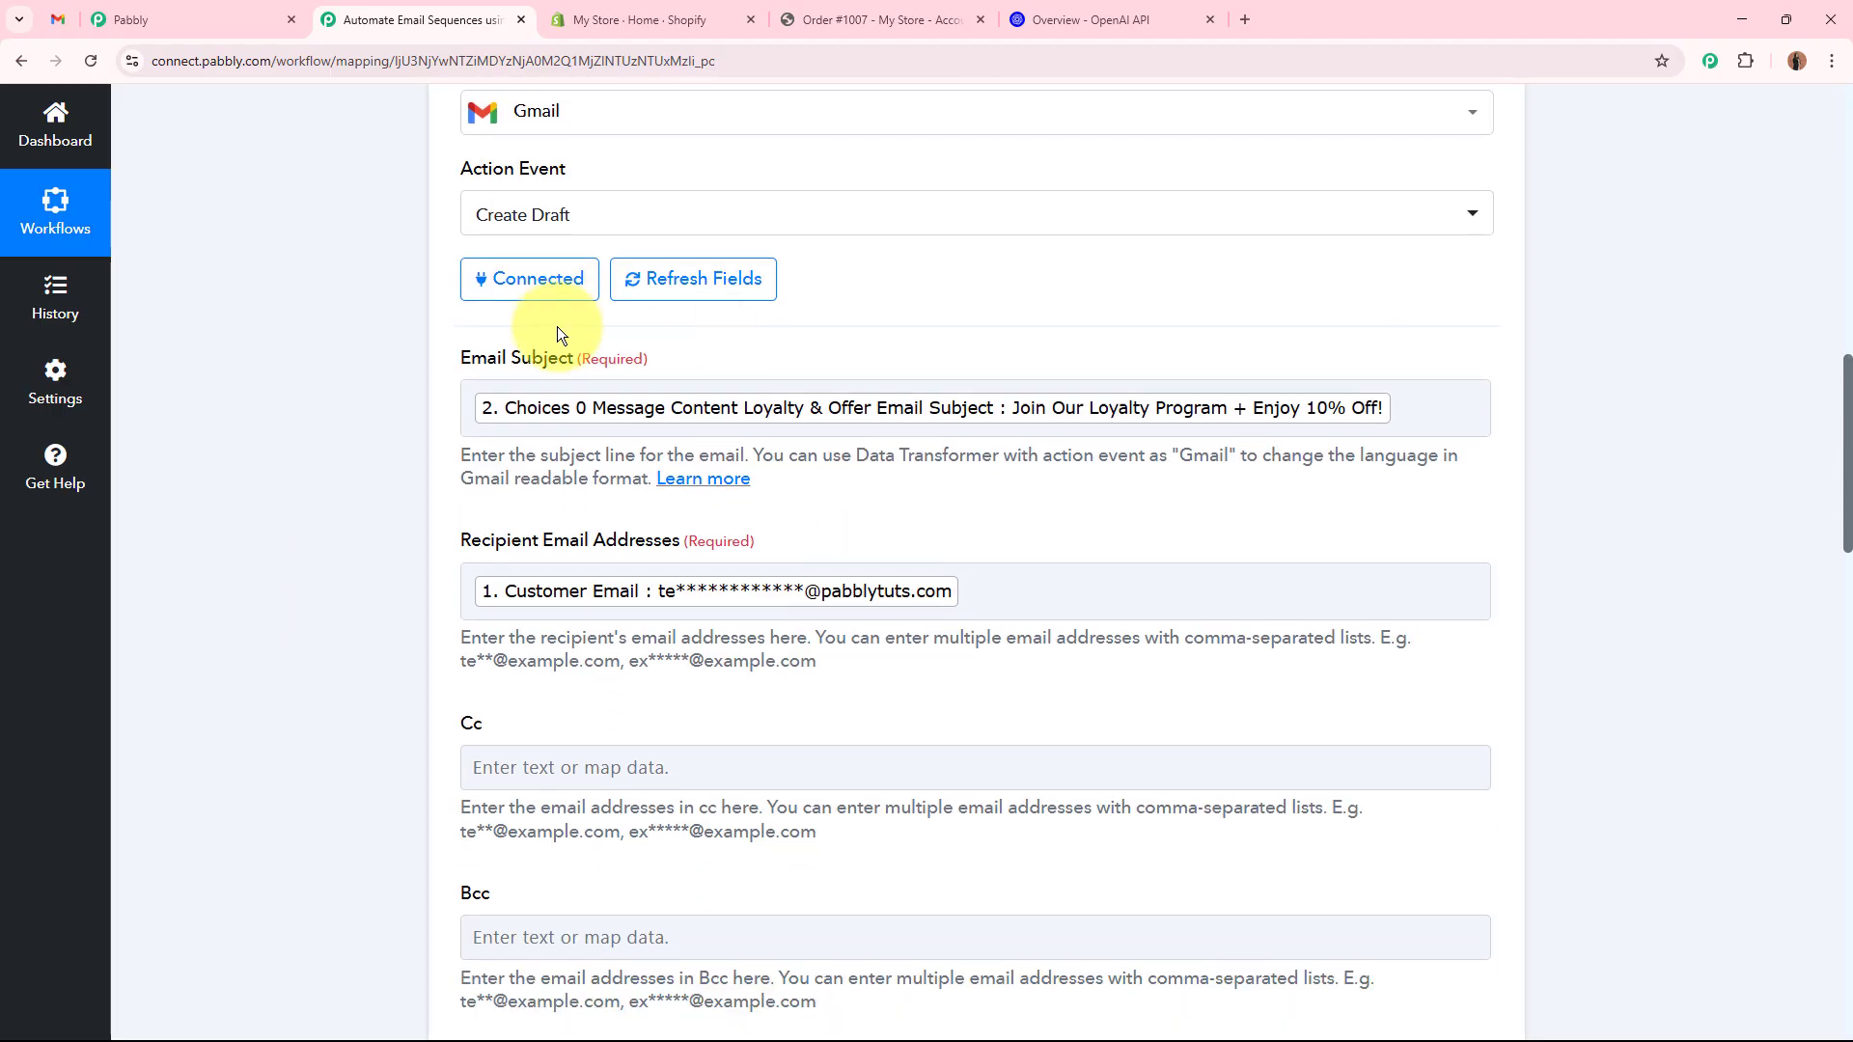
scroll(706, 278, "down", 3)
scroll(582, 409, "down", 3)
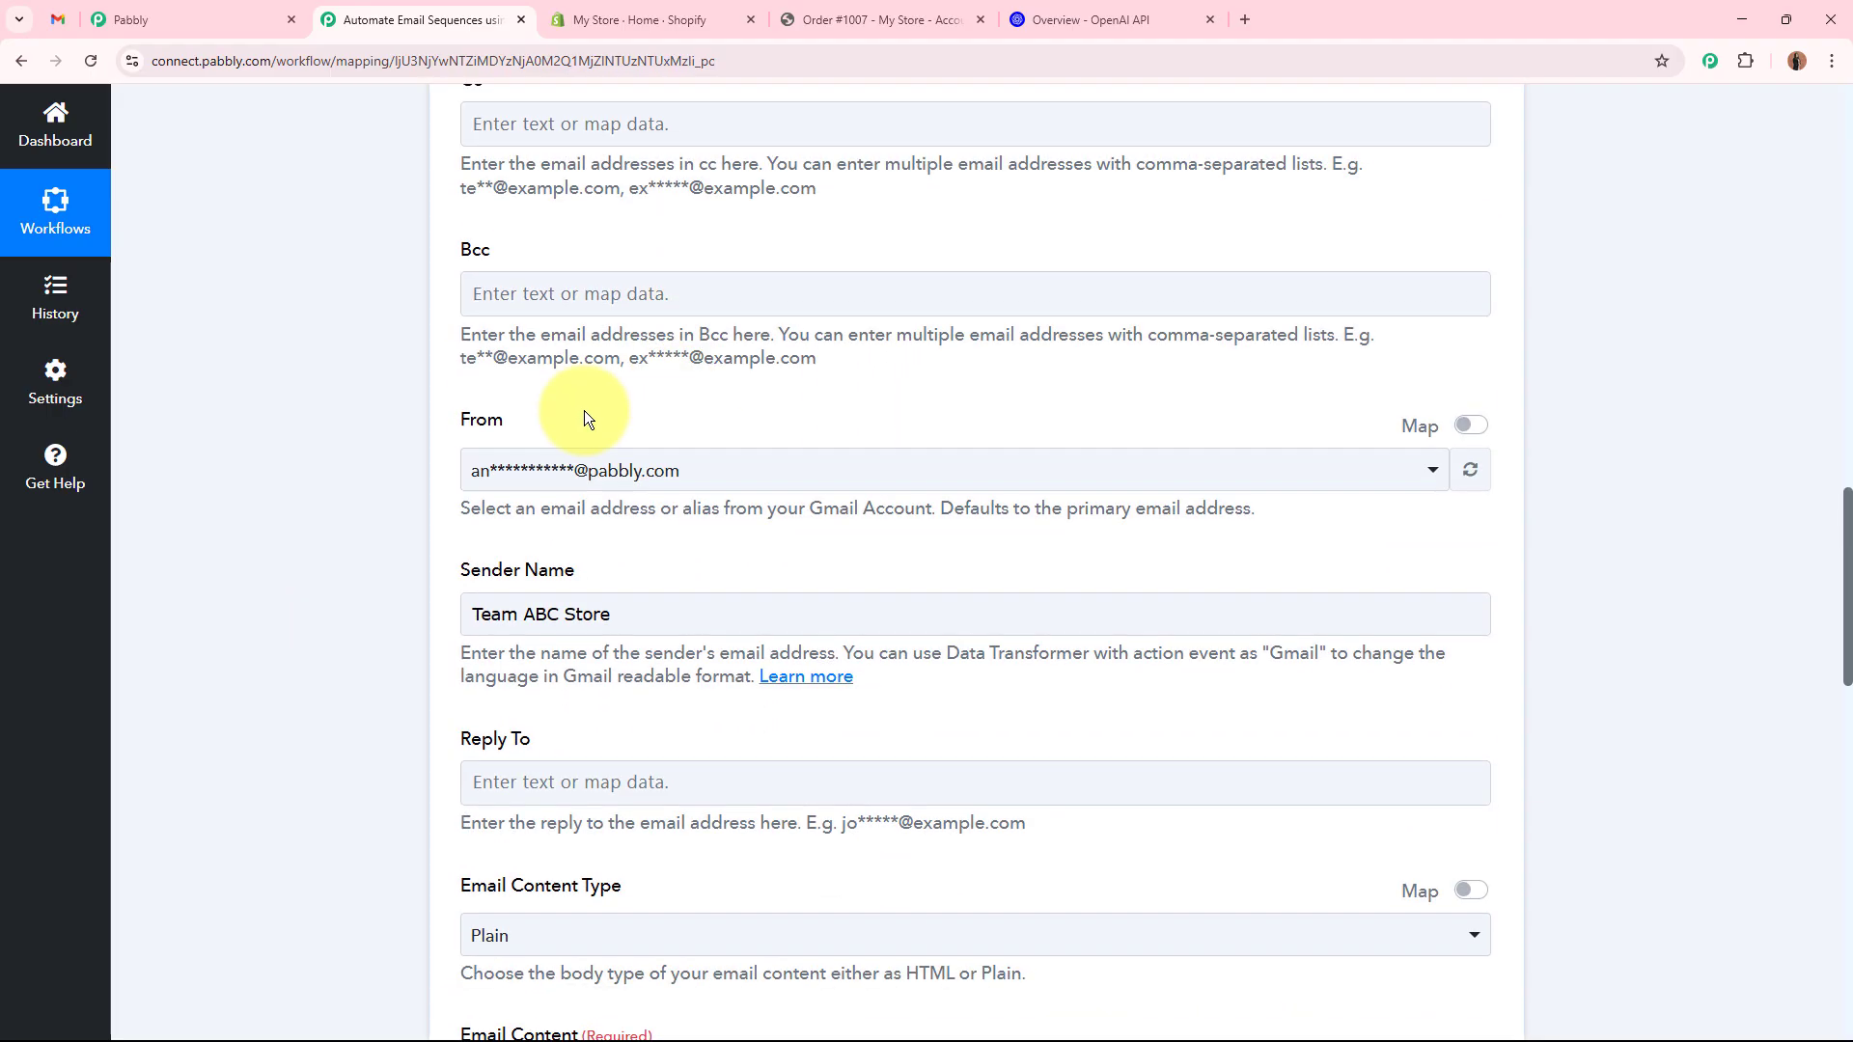
scroll(564, 411, "down", 3)
scroll(666, 628, "down", 1)
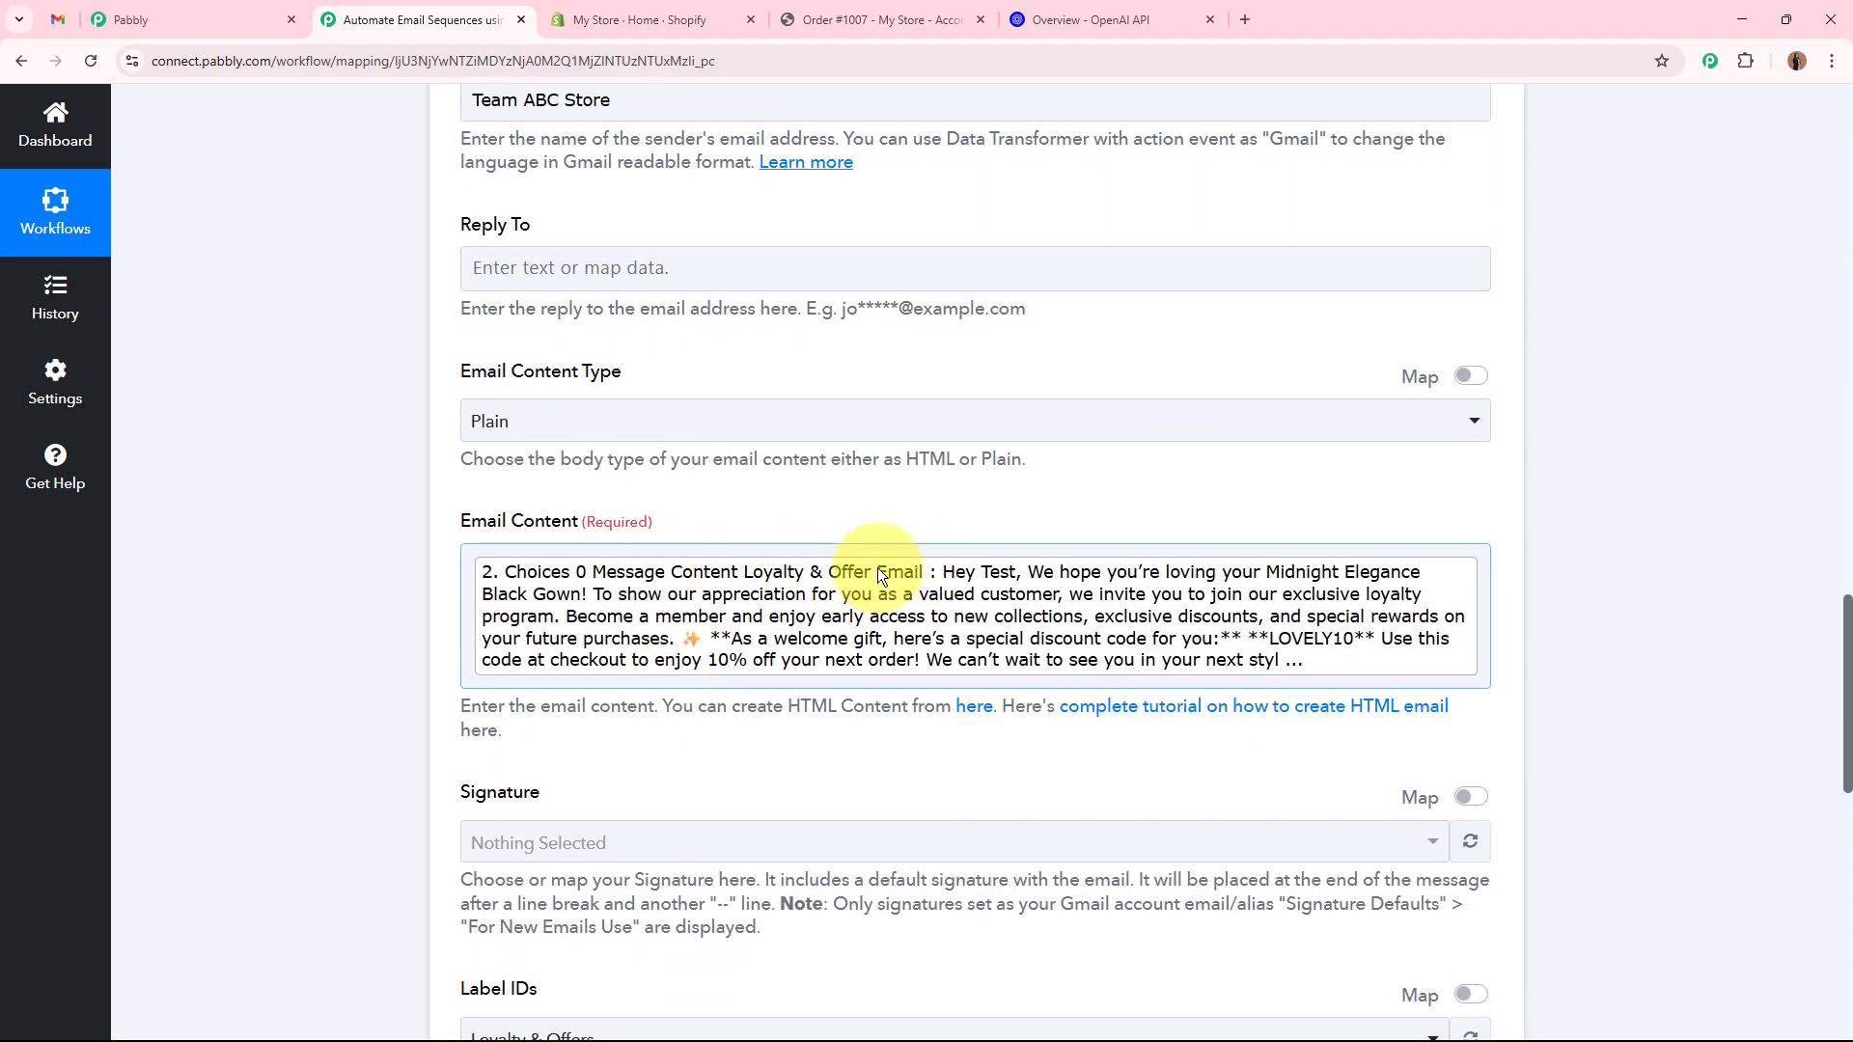
scroll(310, 546, "down", 5)
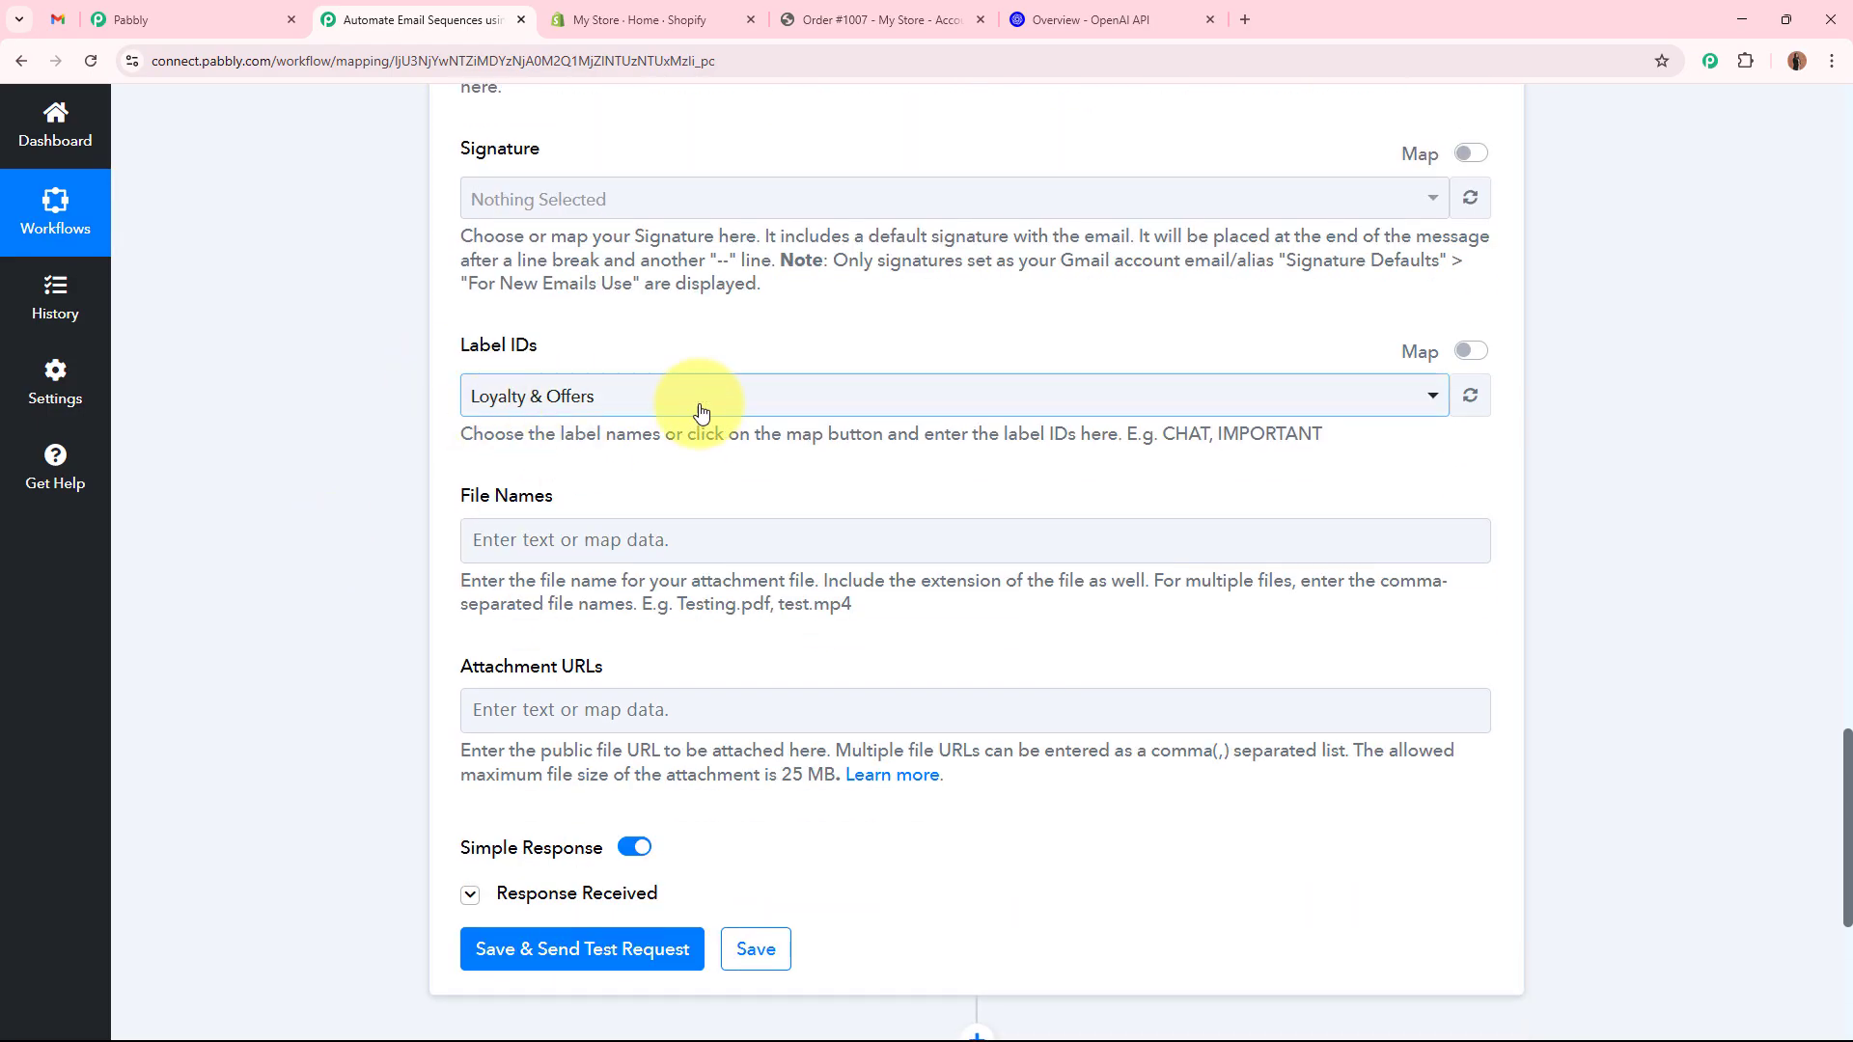
scroll(390, 581, "down", 3)
left_click(470, 508)
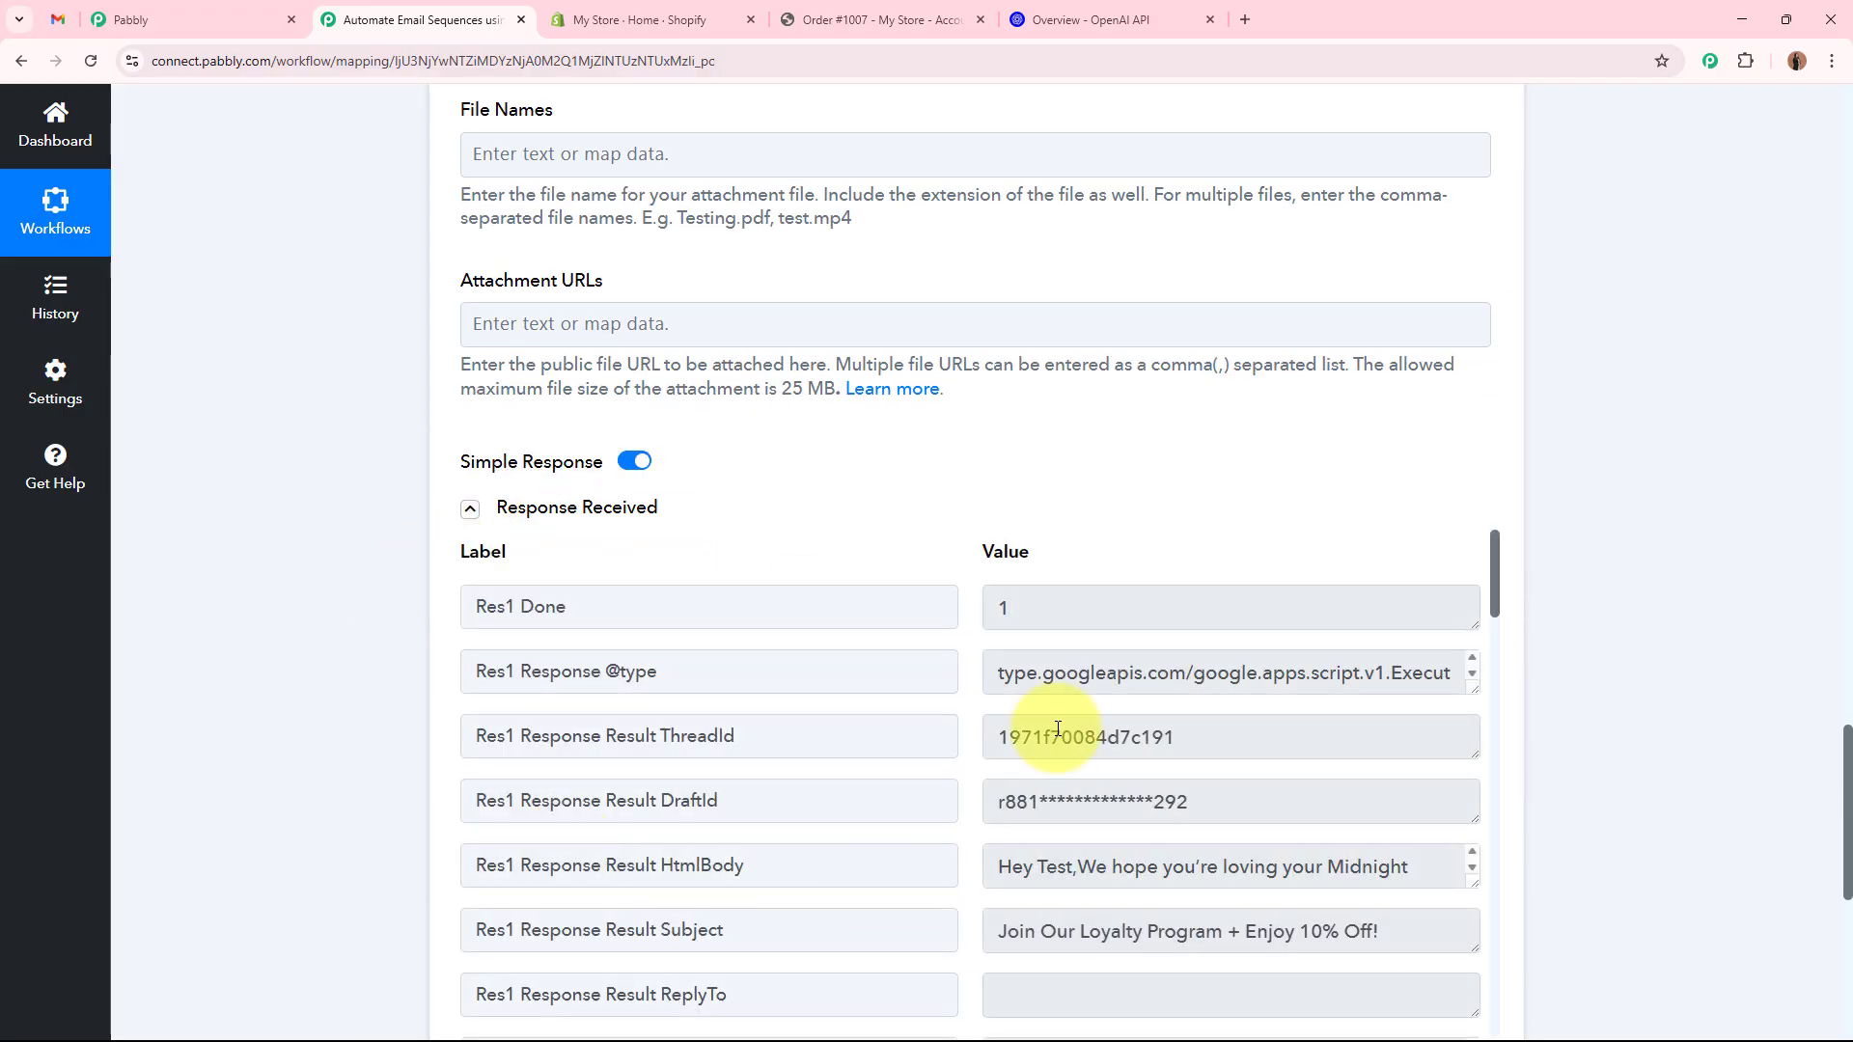
scroll(289, 608, "up", 20)
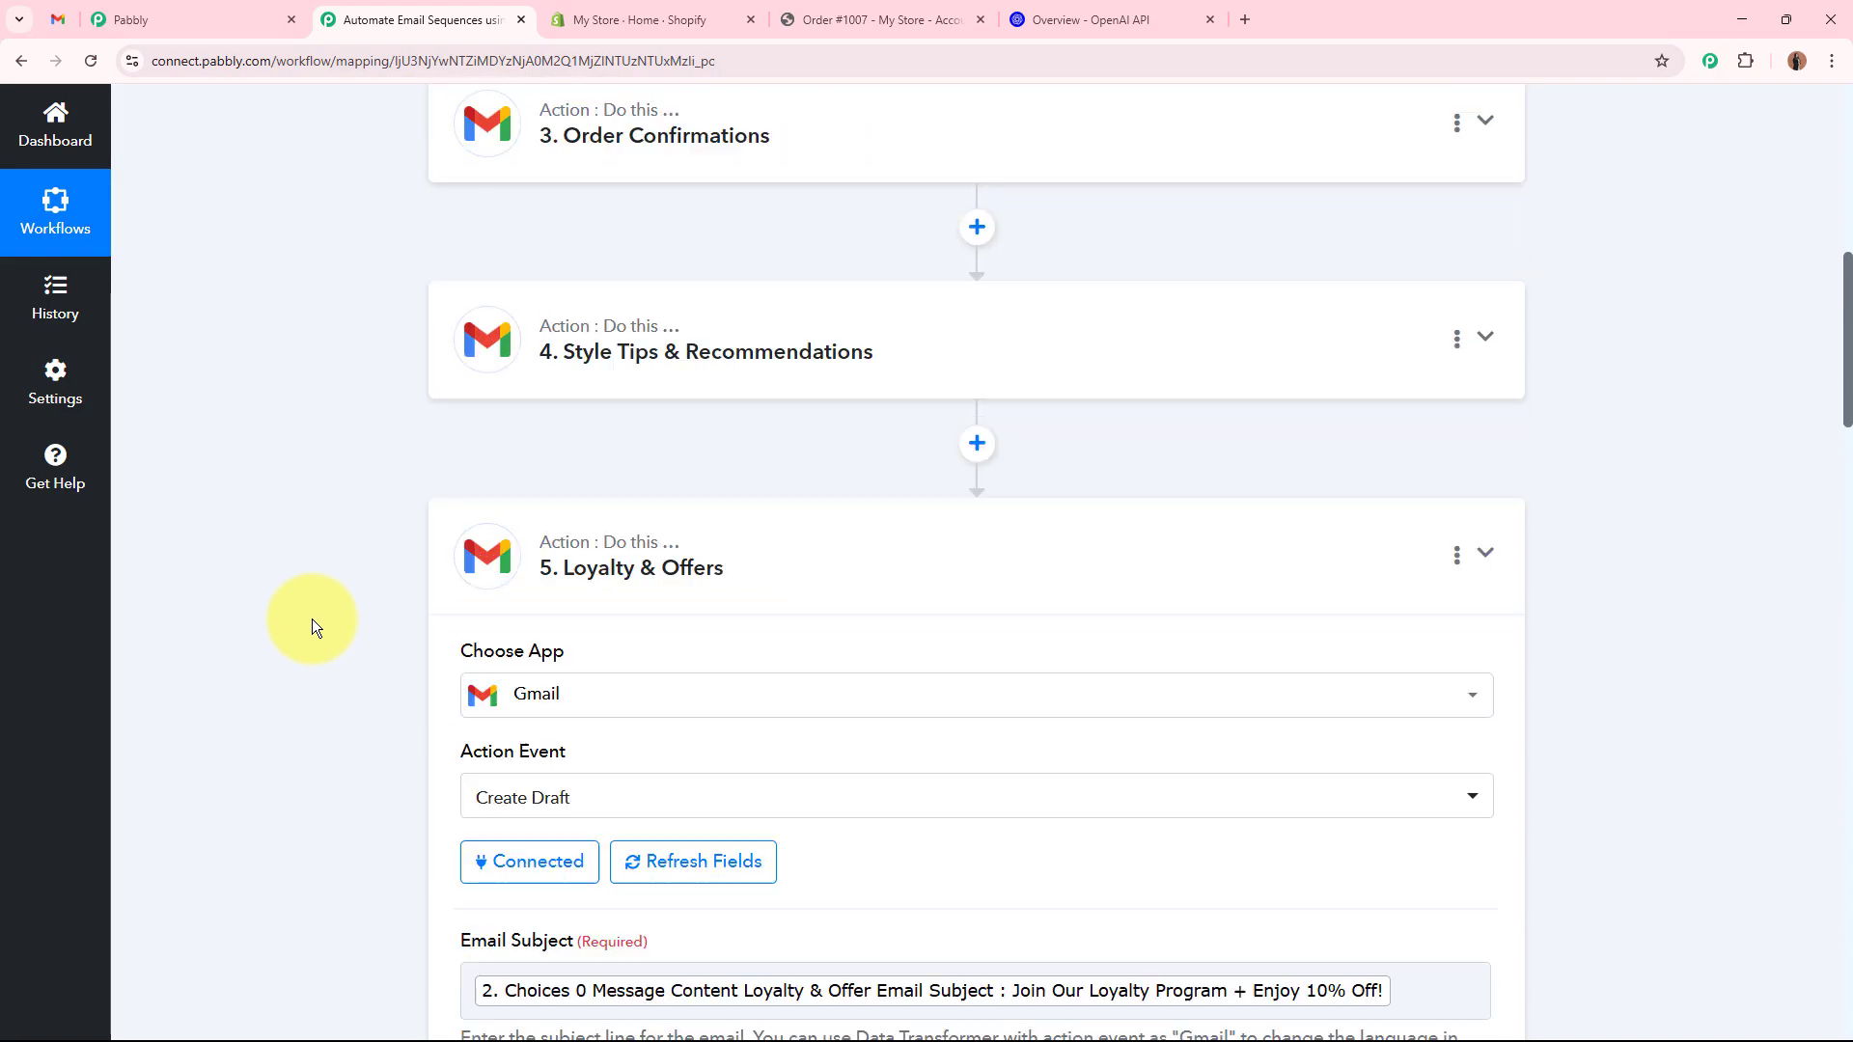
left_click(618, 642)
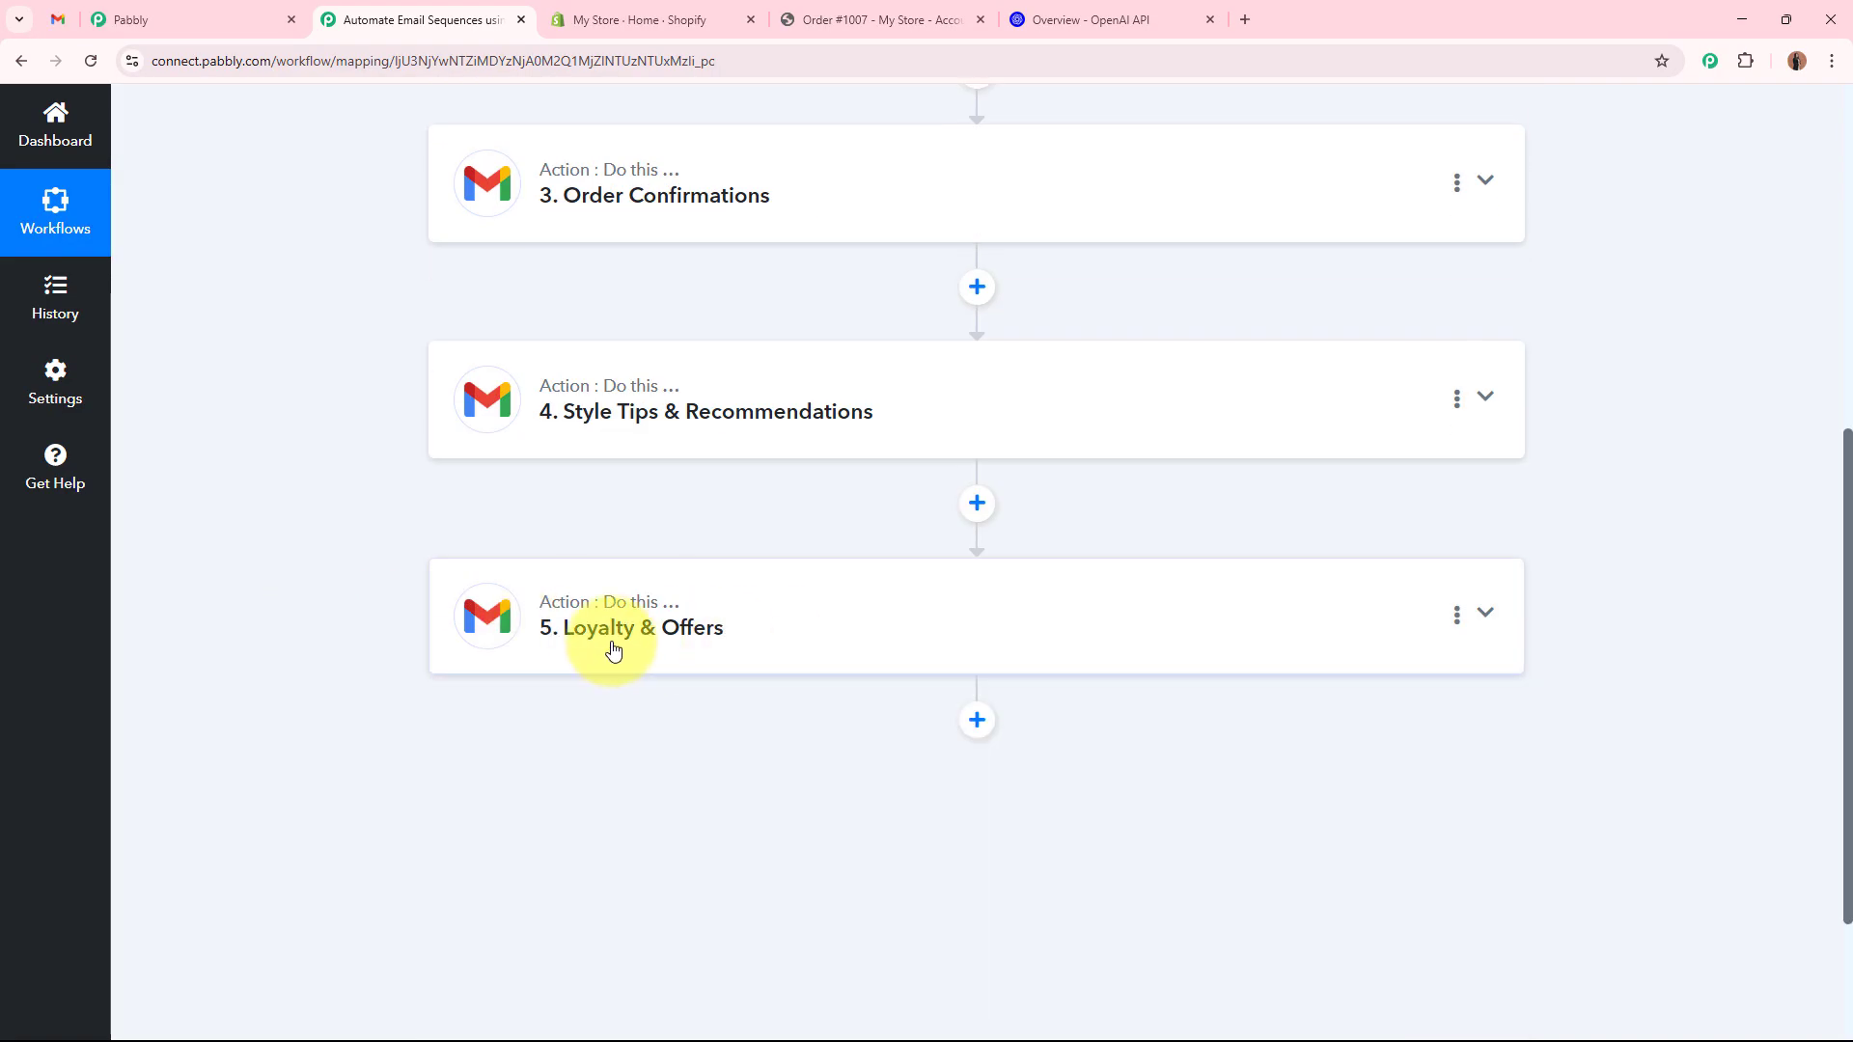
In Gmail, close the styling tips draft and open the newest "Join Our Loyalty Program + Enjoy 10% Off!" draft in full-screen view.
left_click(60, 20)
left_click(1646, 154)
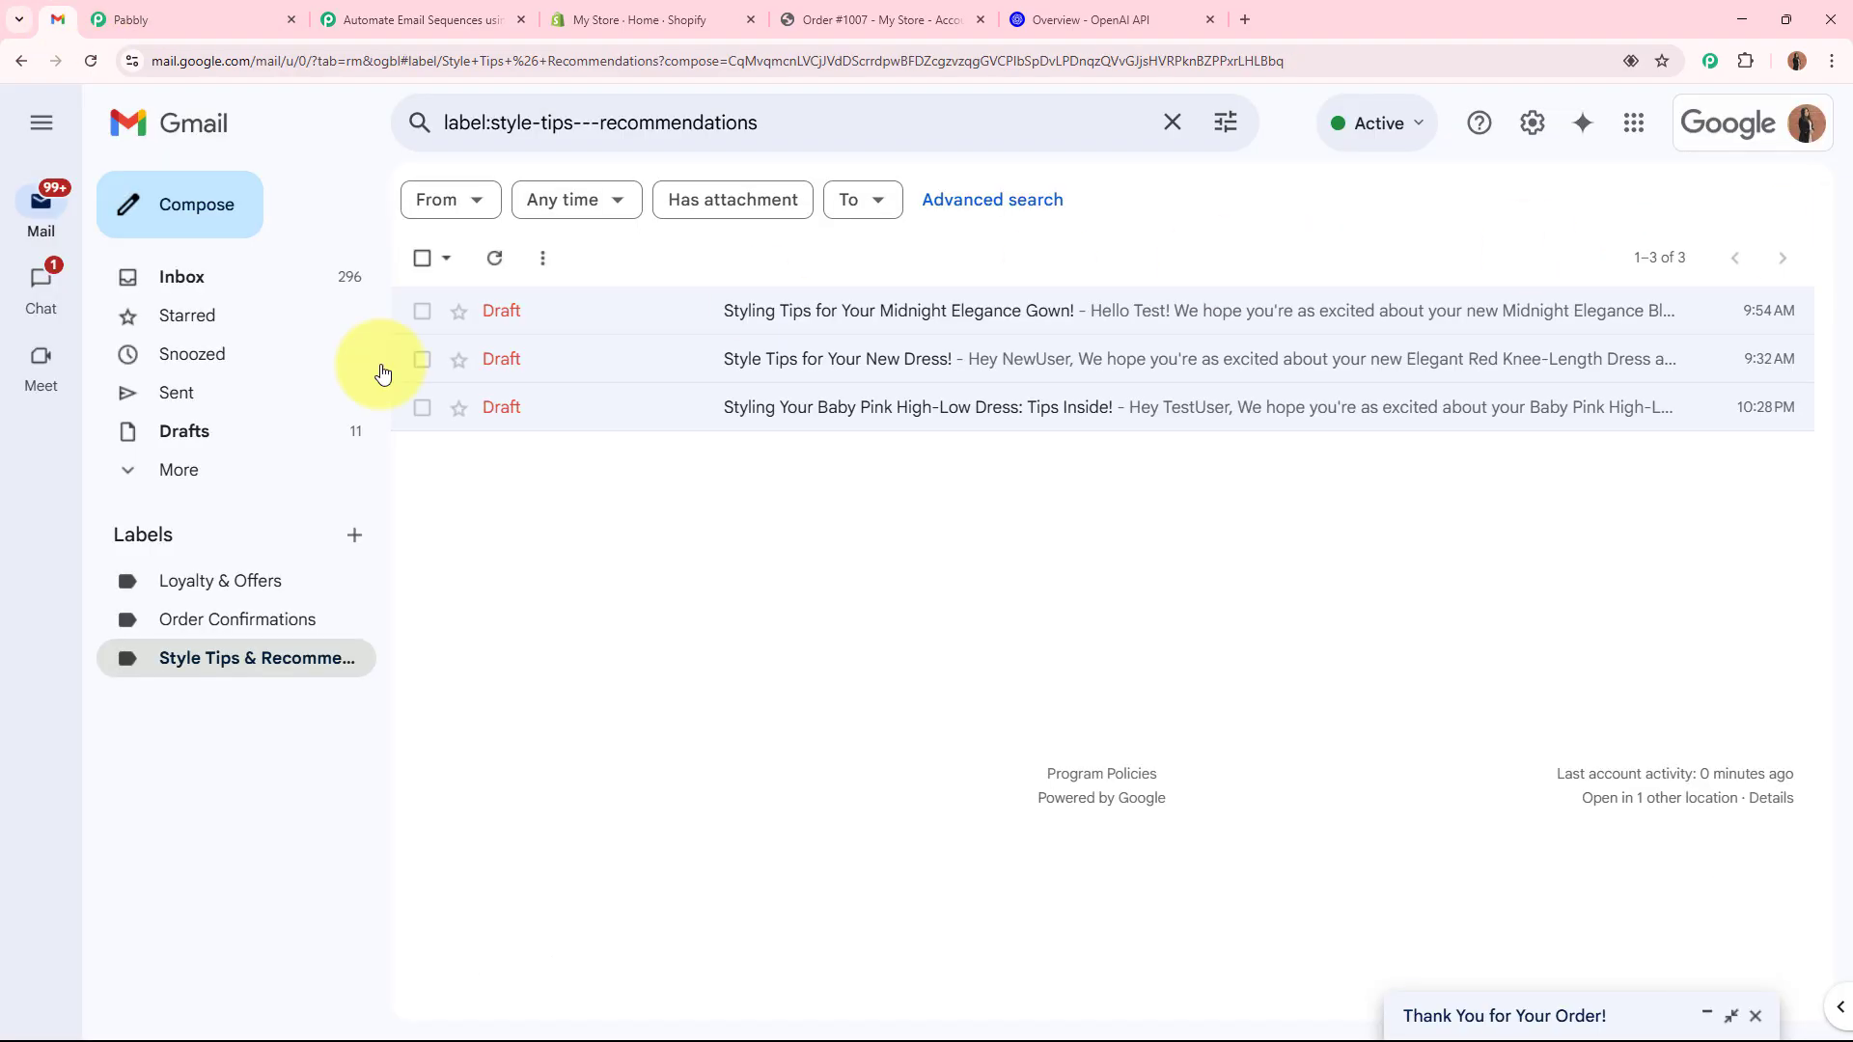
left_click(188, 581)
left_click(634, 334)
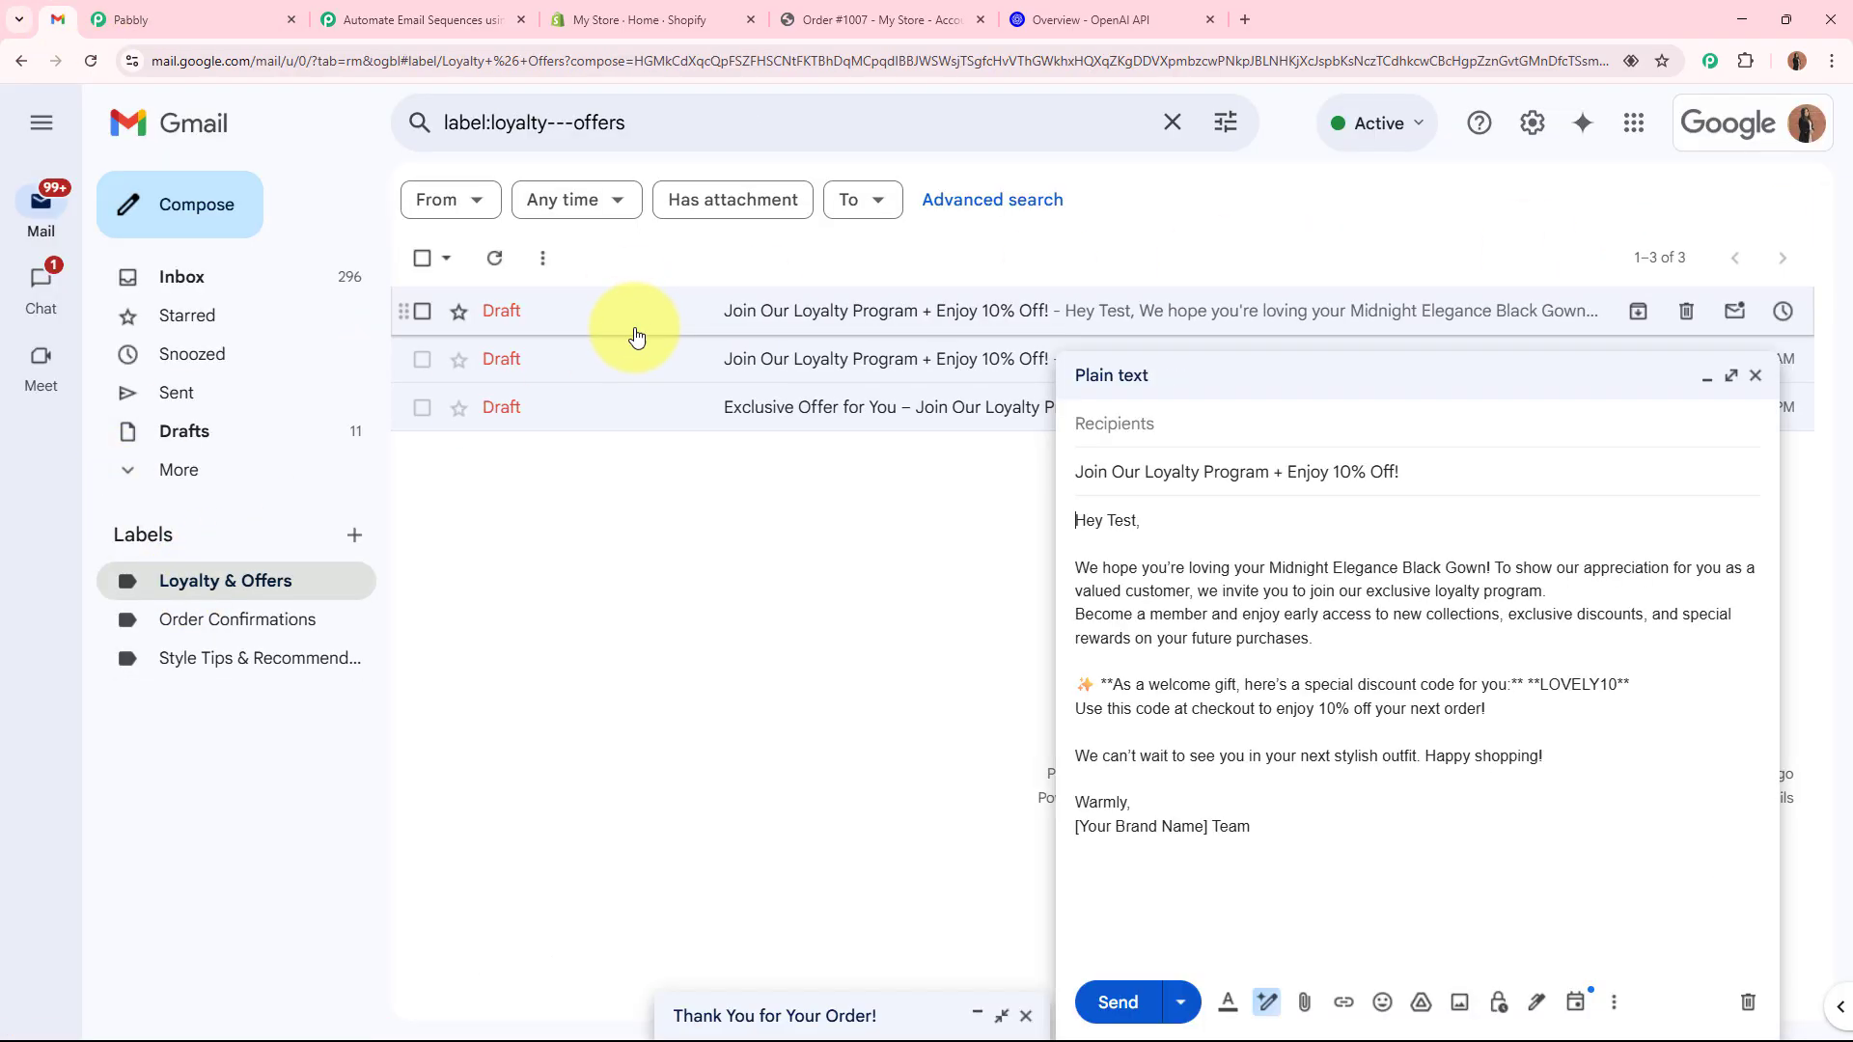
left_click(1732, 375)
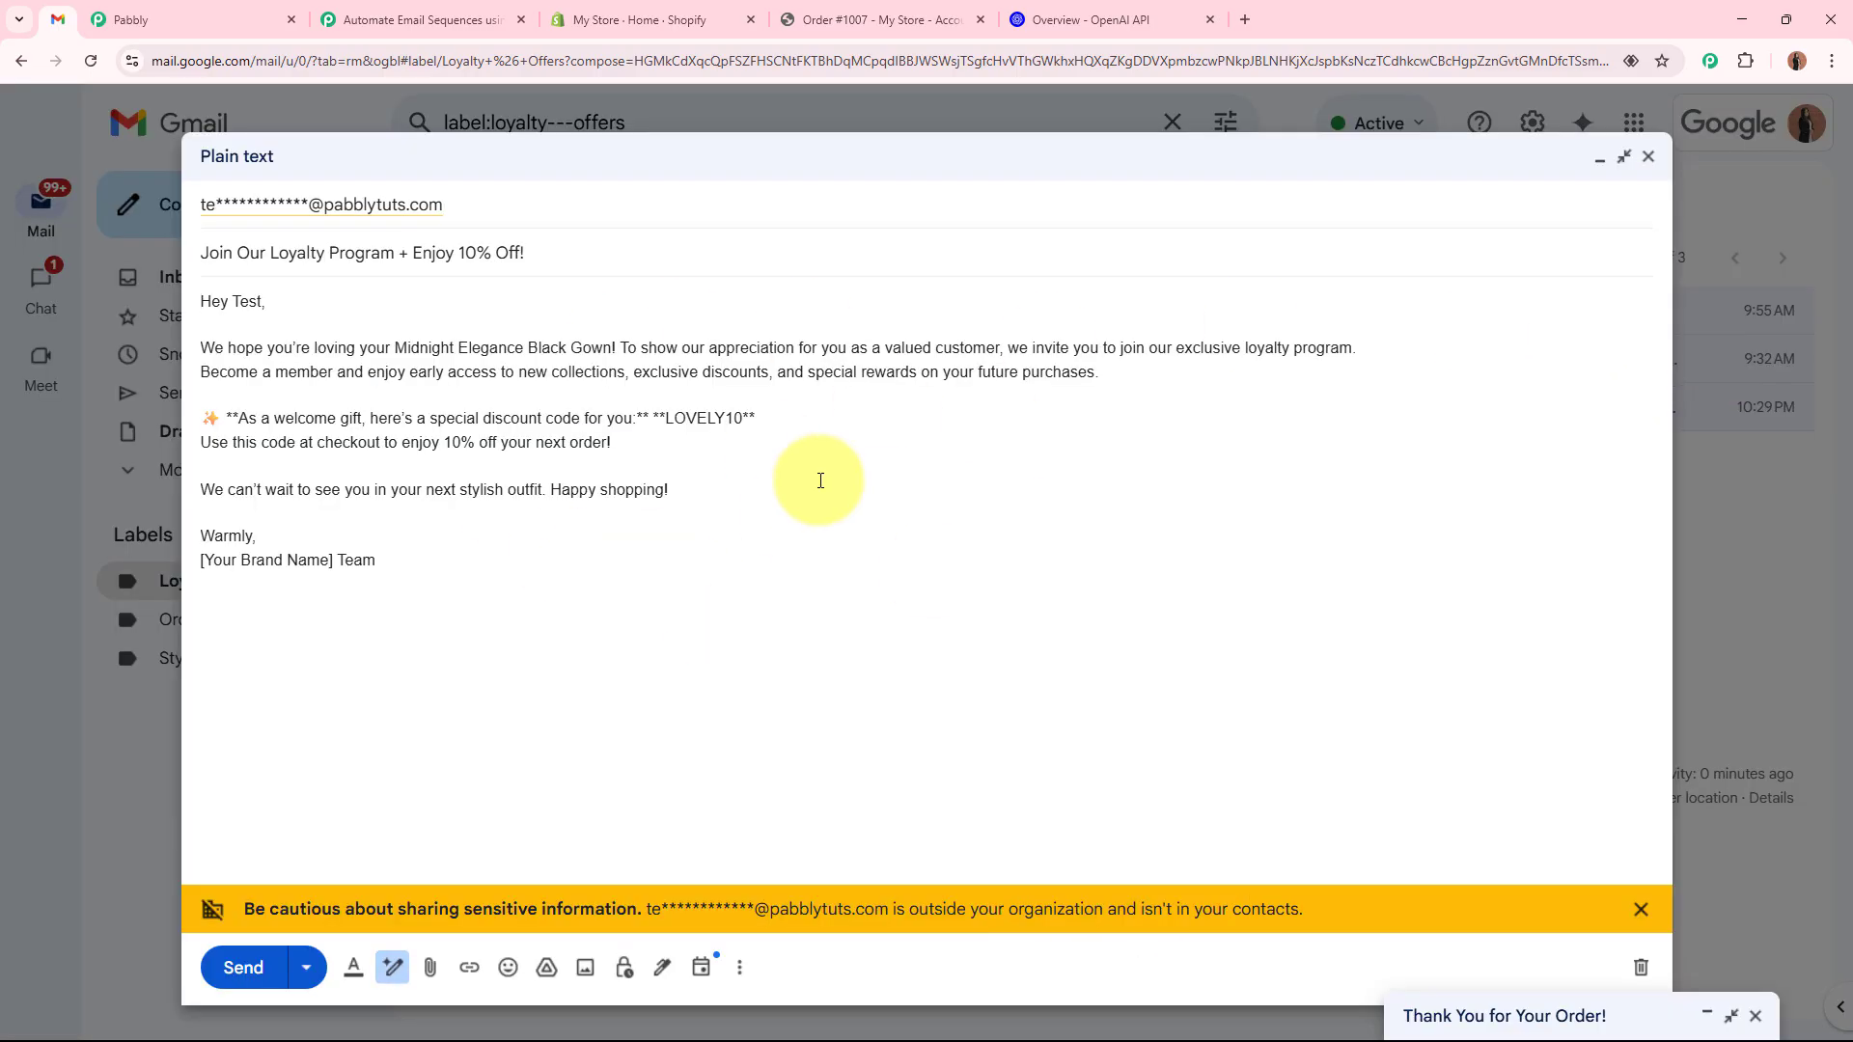
Read through the body of the loyalty program draft, from the greeting to the signature, and close the draft.
left_click_drag(203, 303, 418, 566)
left_click(417, 566)
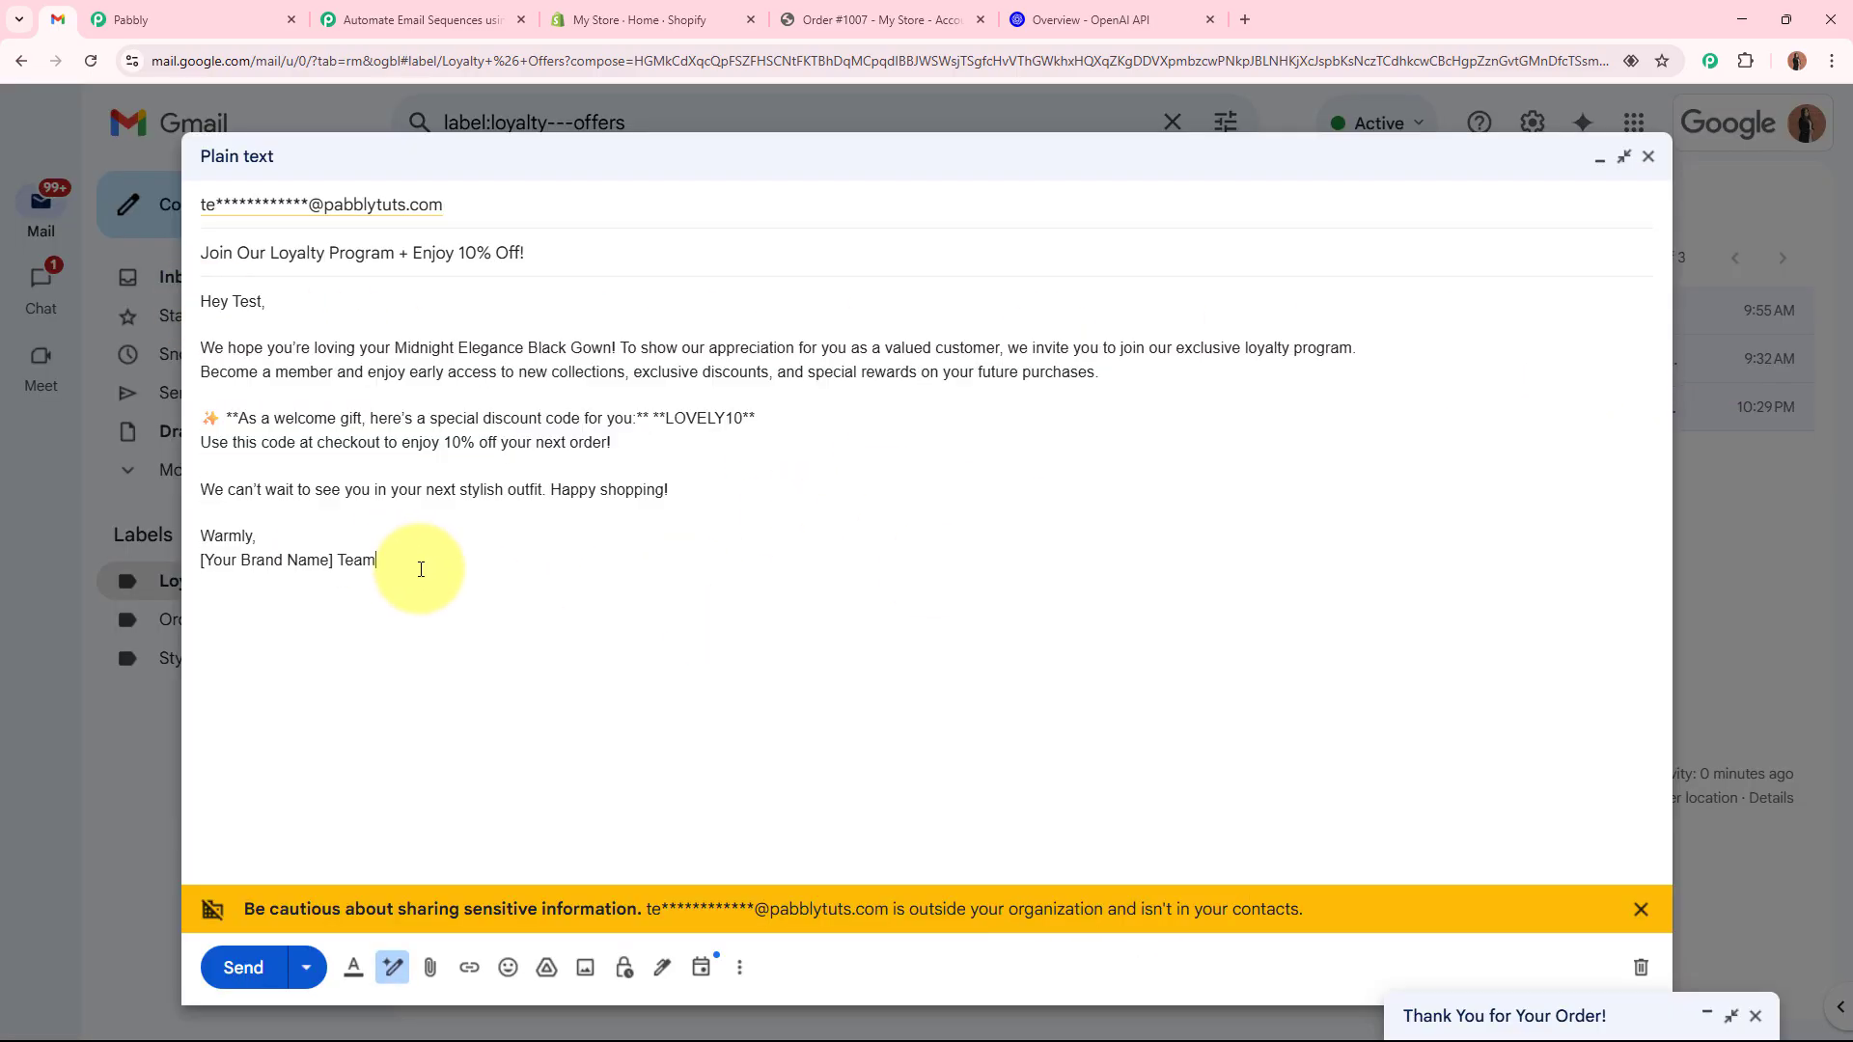
left_click(1648, 156)
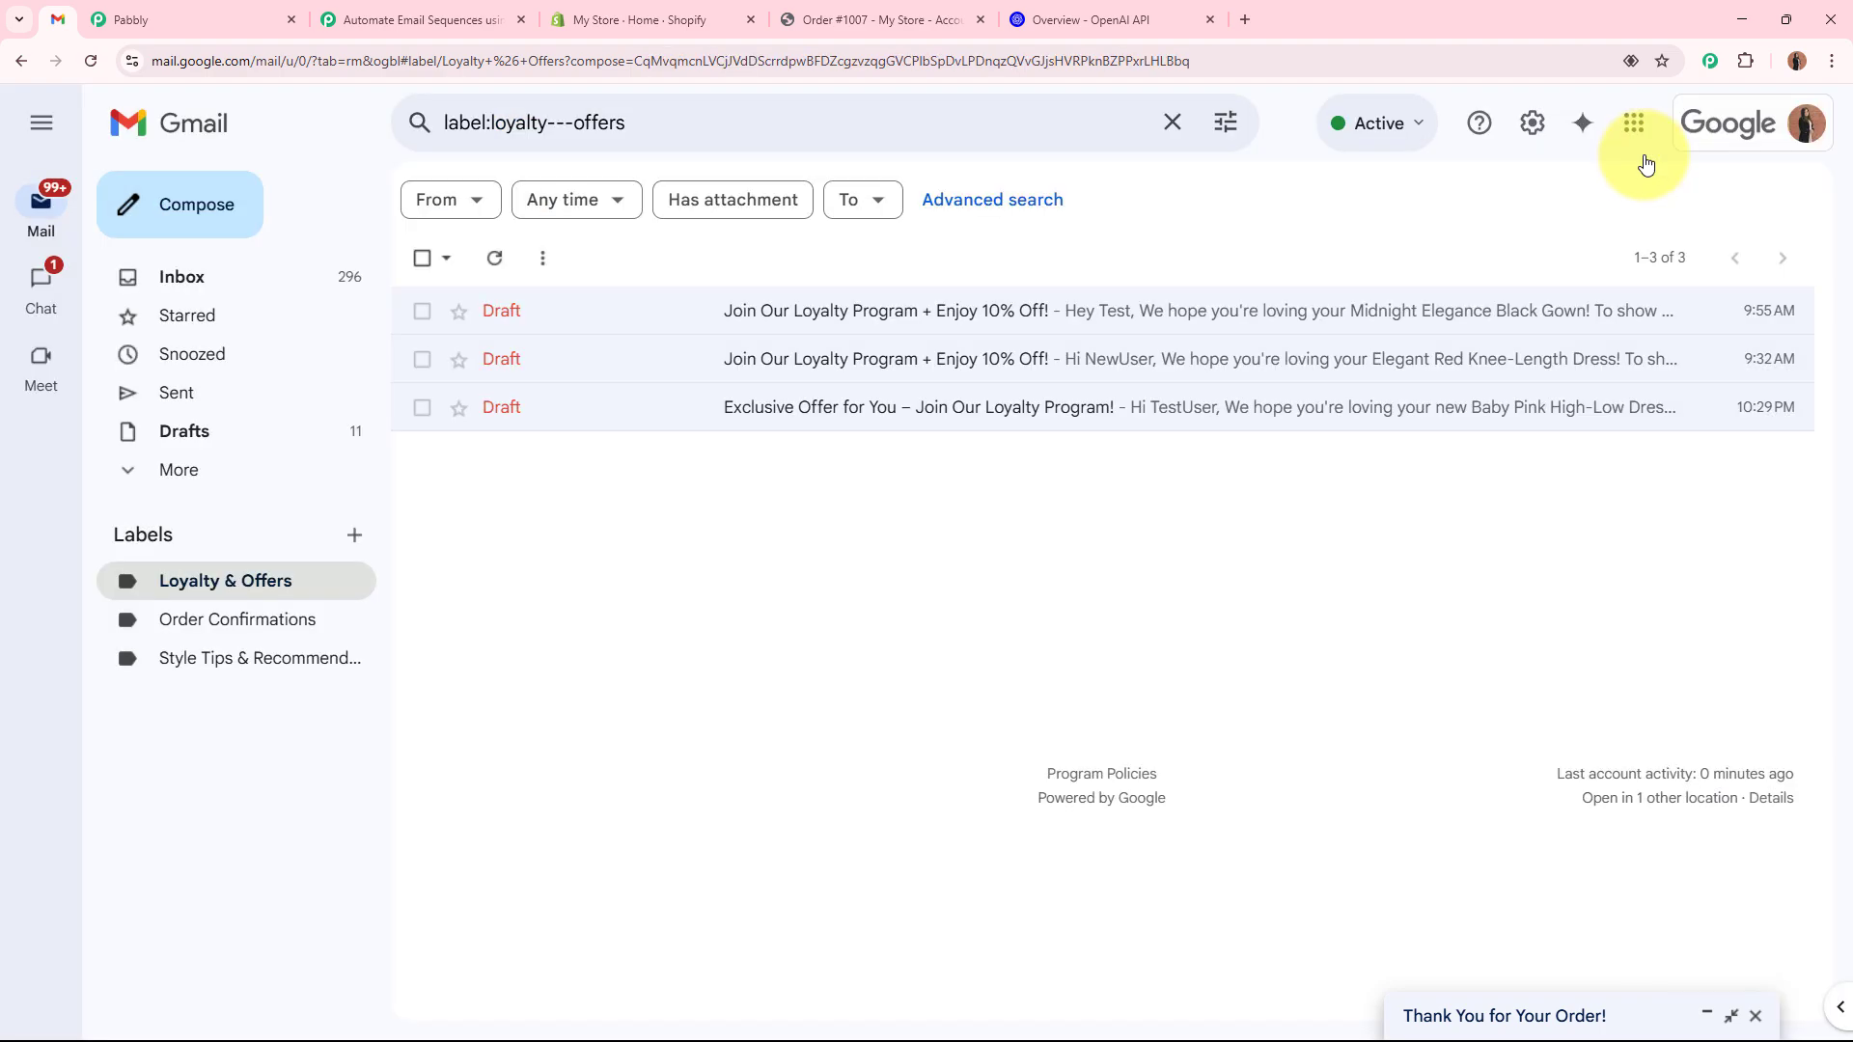
Return to Pabbly Connect and review the complete workflow from the Shopify New Order trigger through the Loyalty & Offers step.
left_click(381, 19)
scroll(367, 396, "up", 6)
scroll(367, 397, "up", 1)
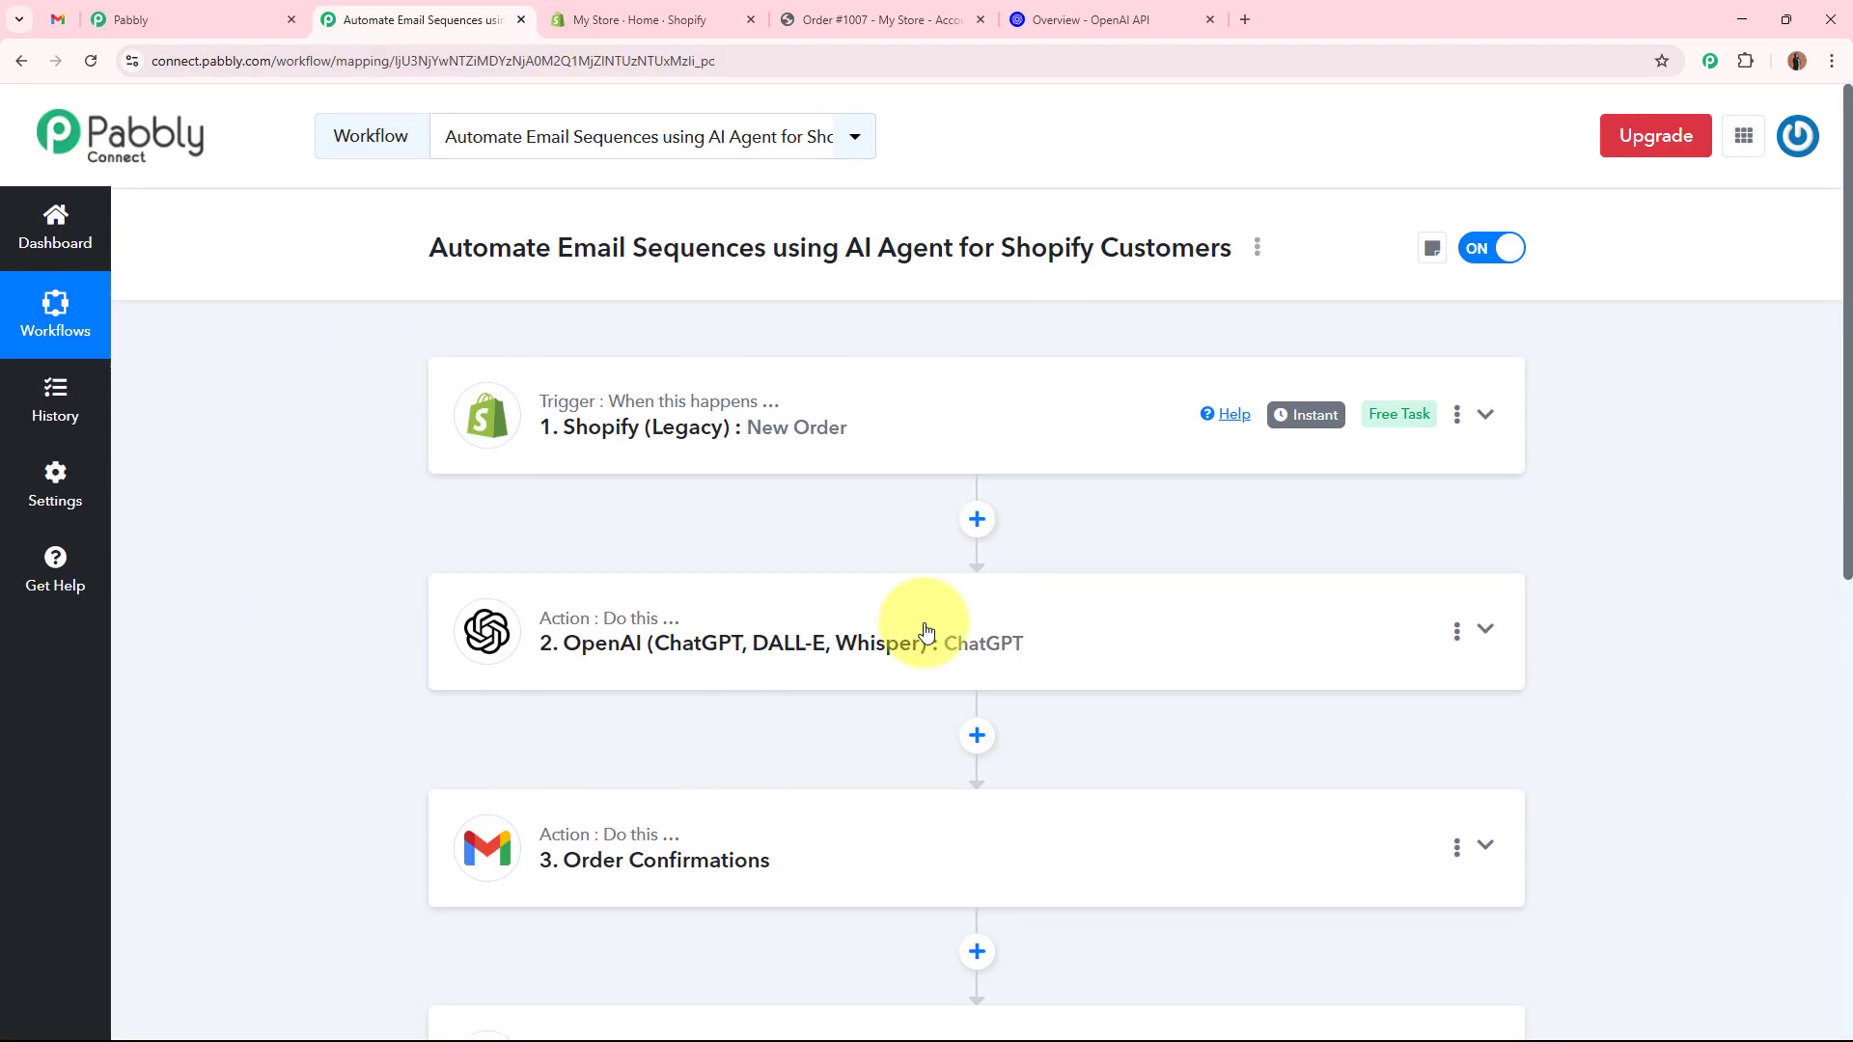
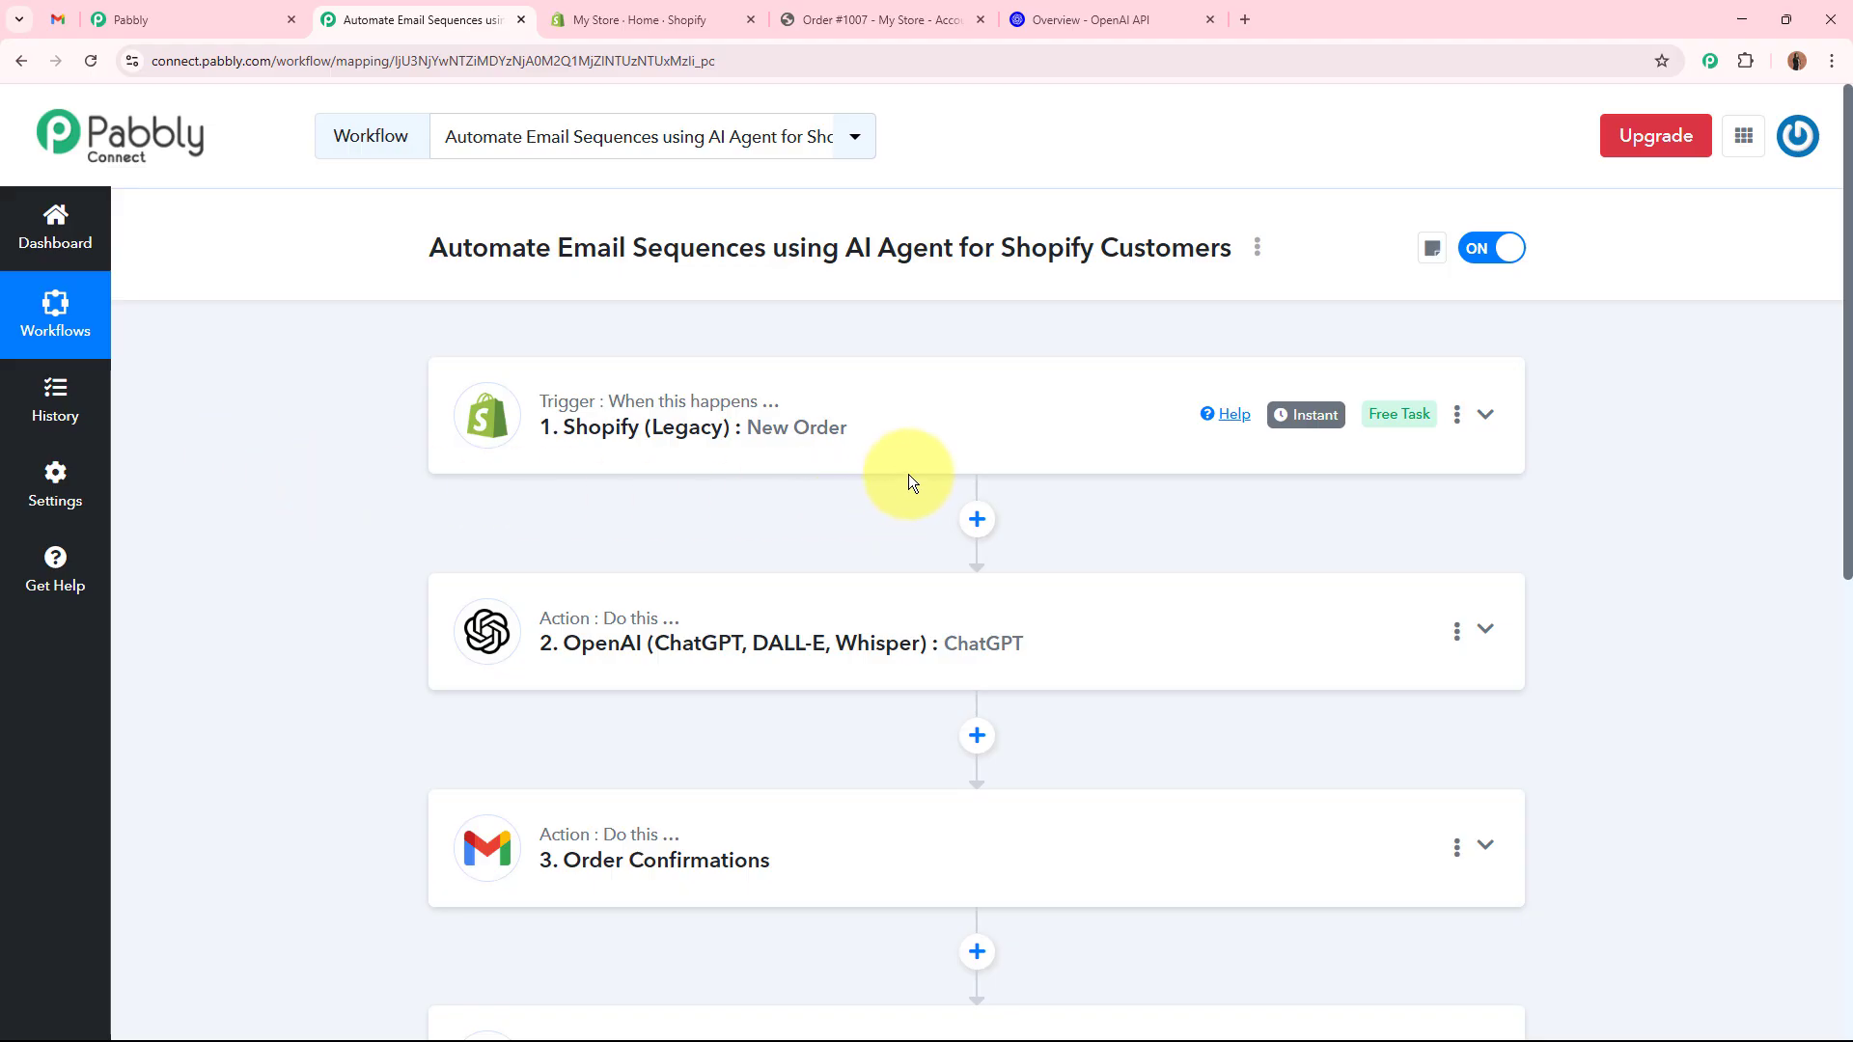
scroll(838, 374, "down", 1)
scroll(836, 368, "down", 2)
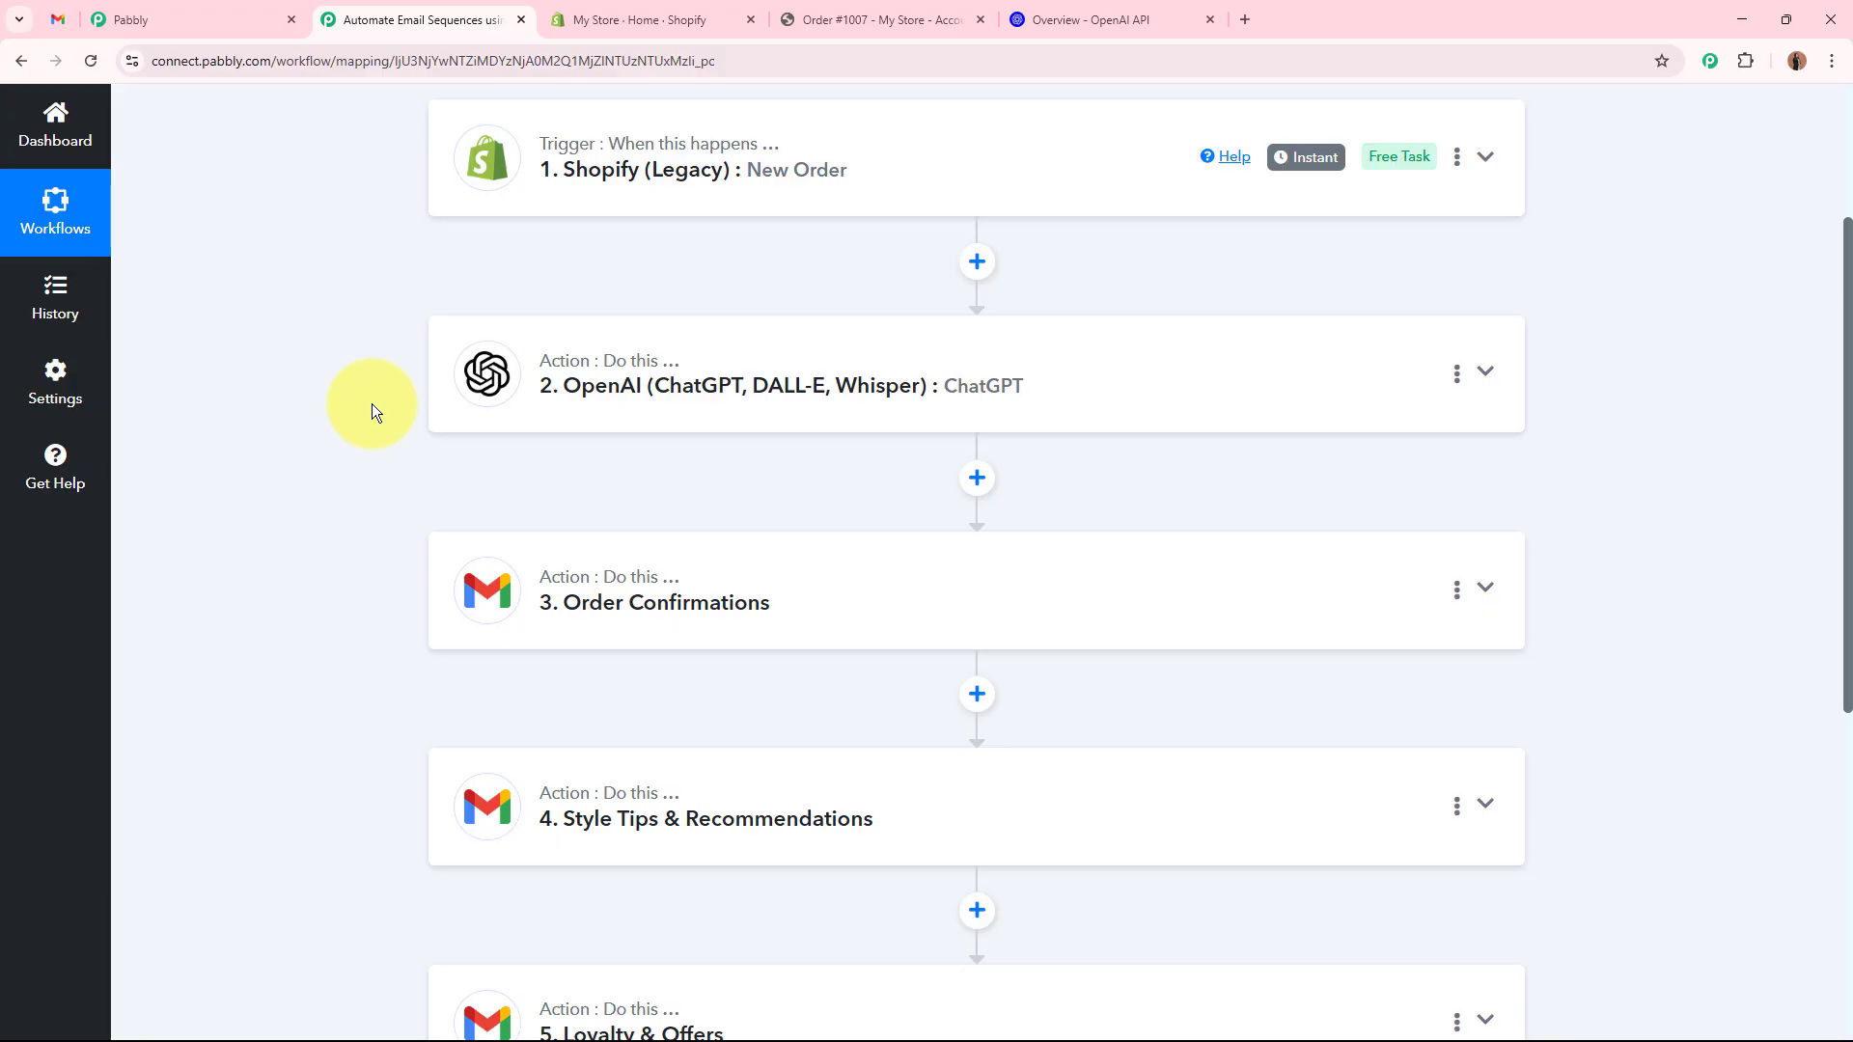
scroll(380, 409, "down", 3)
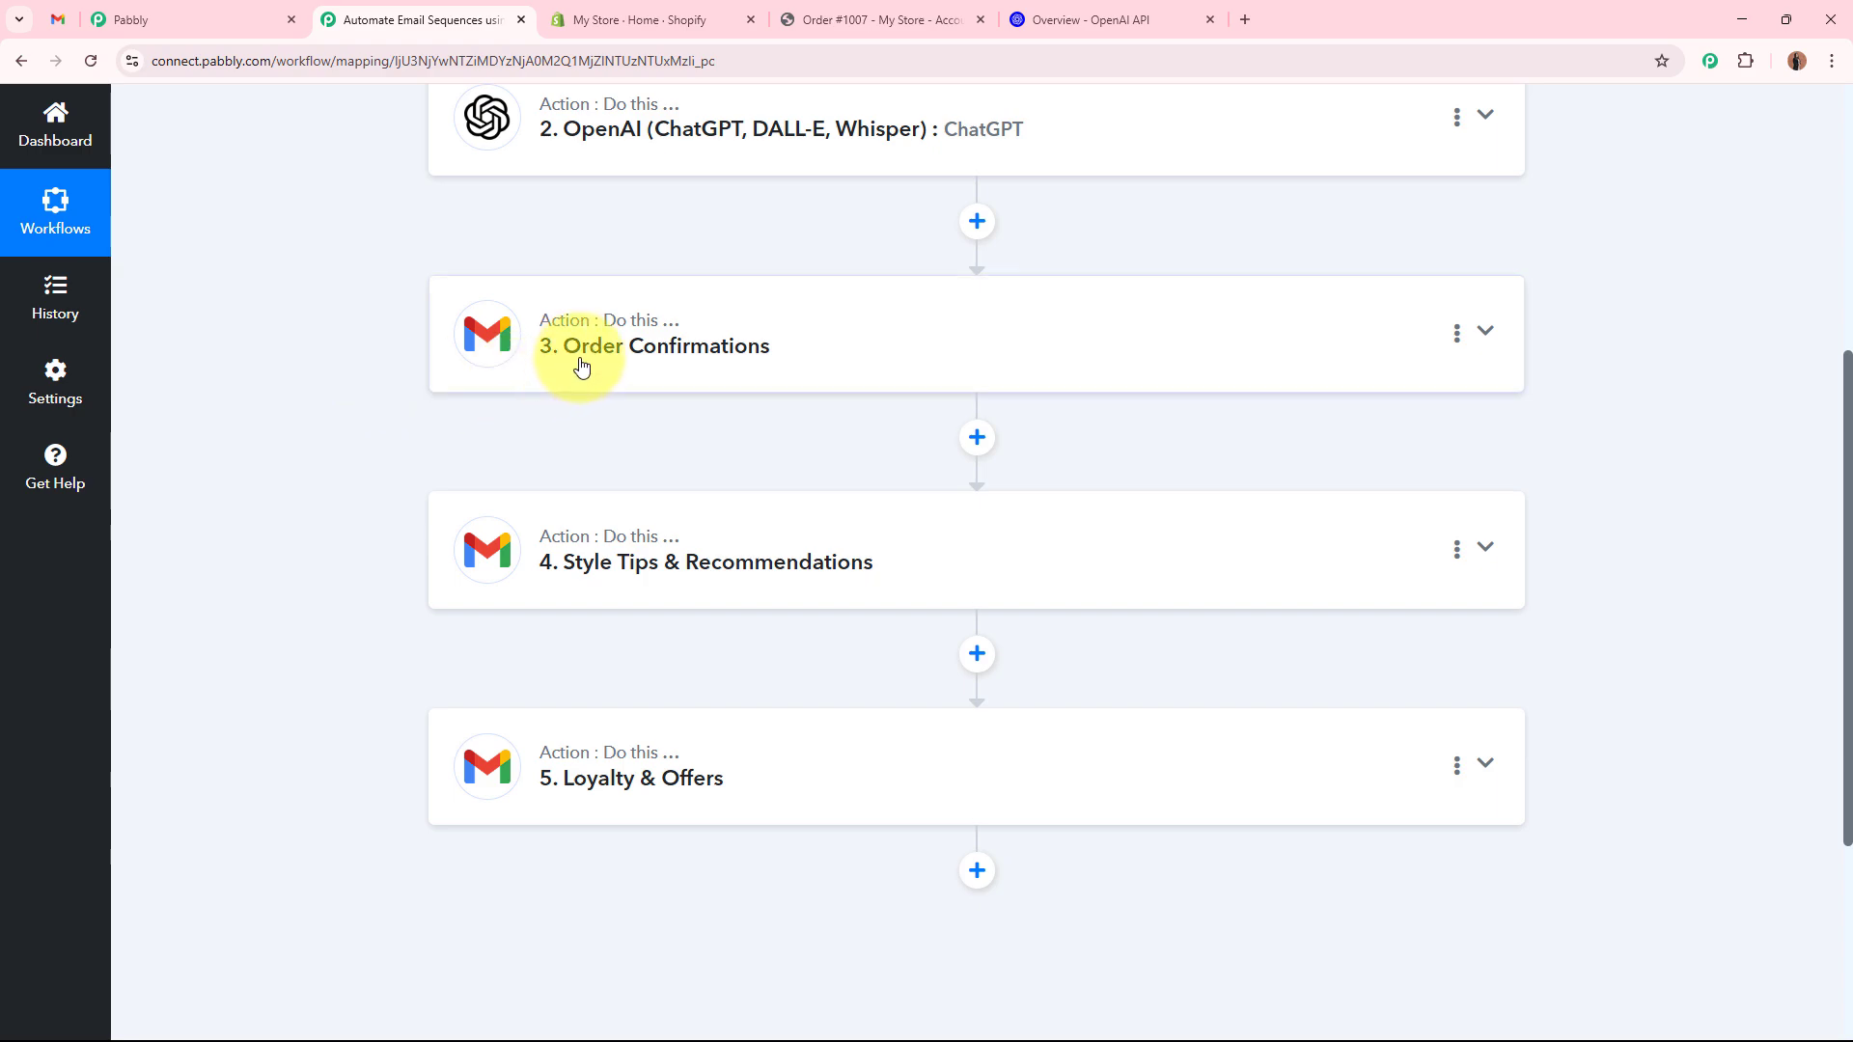
scroll(773, 360, "down", 3)
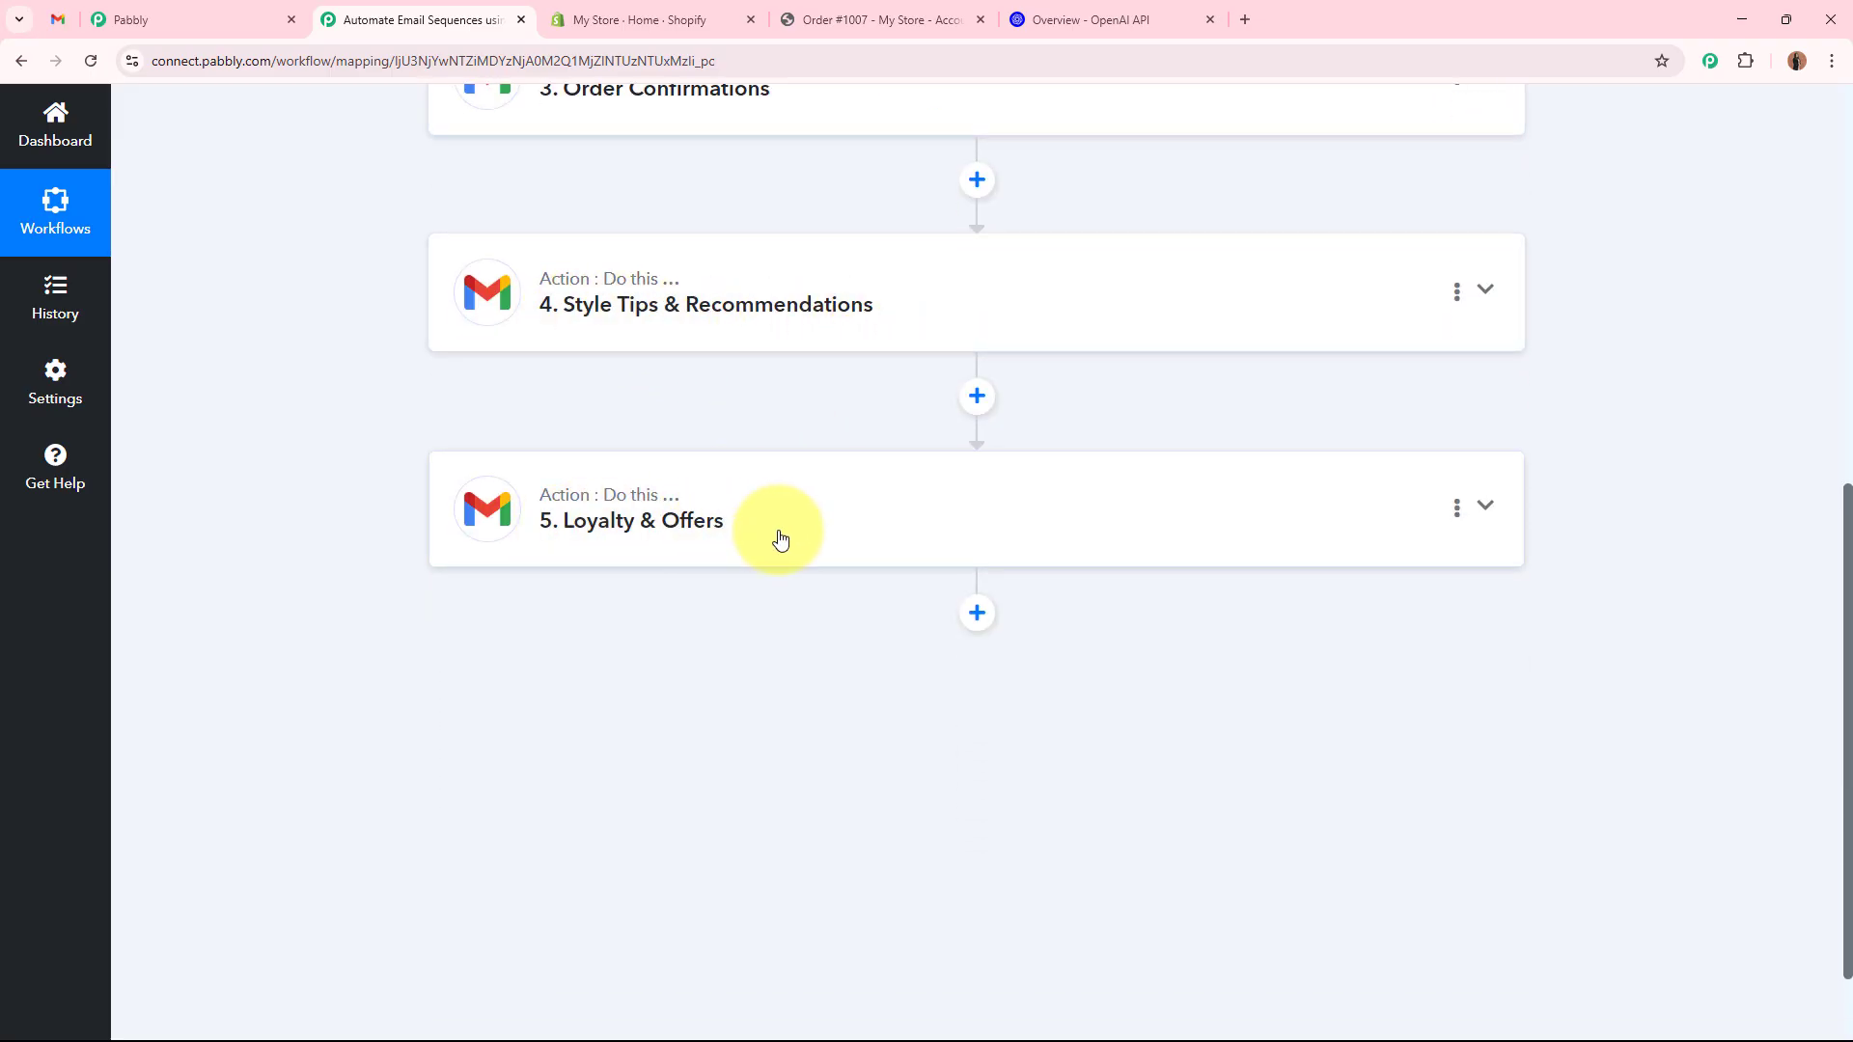
scroll(794, 530, "up", 8)
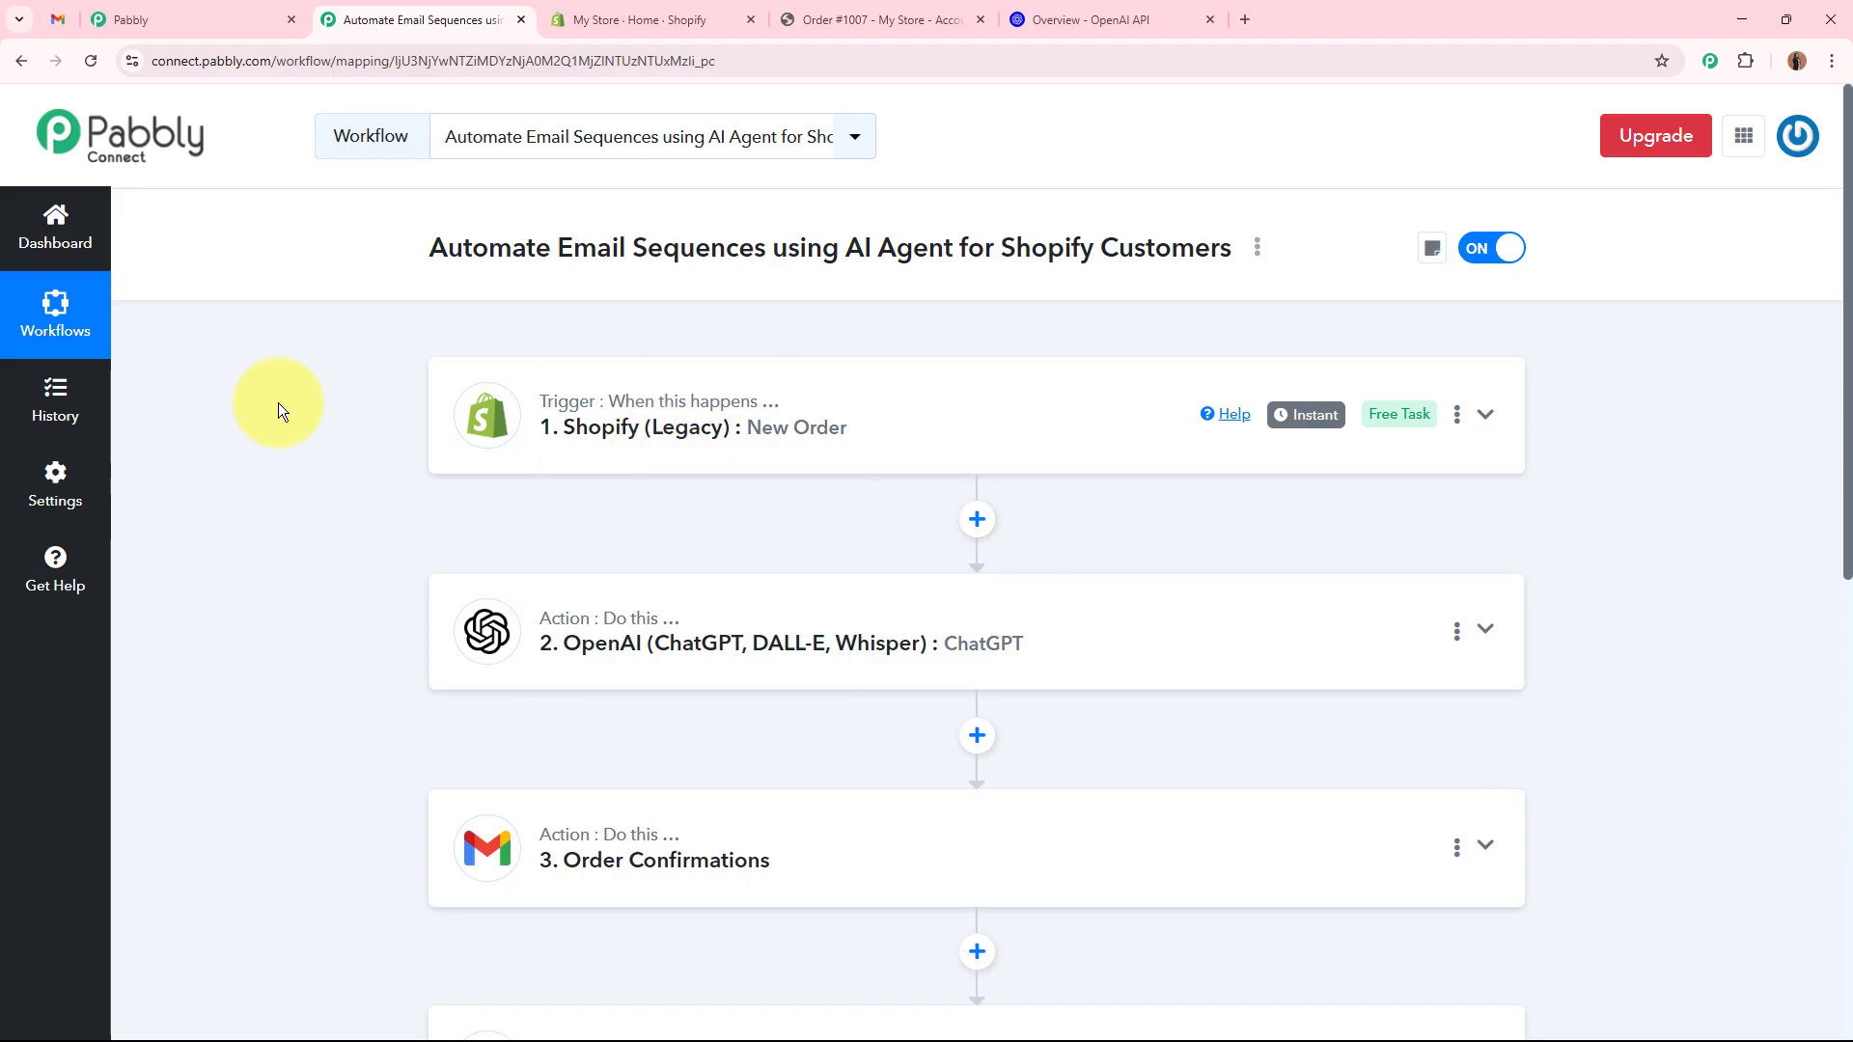